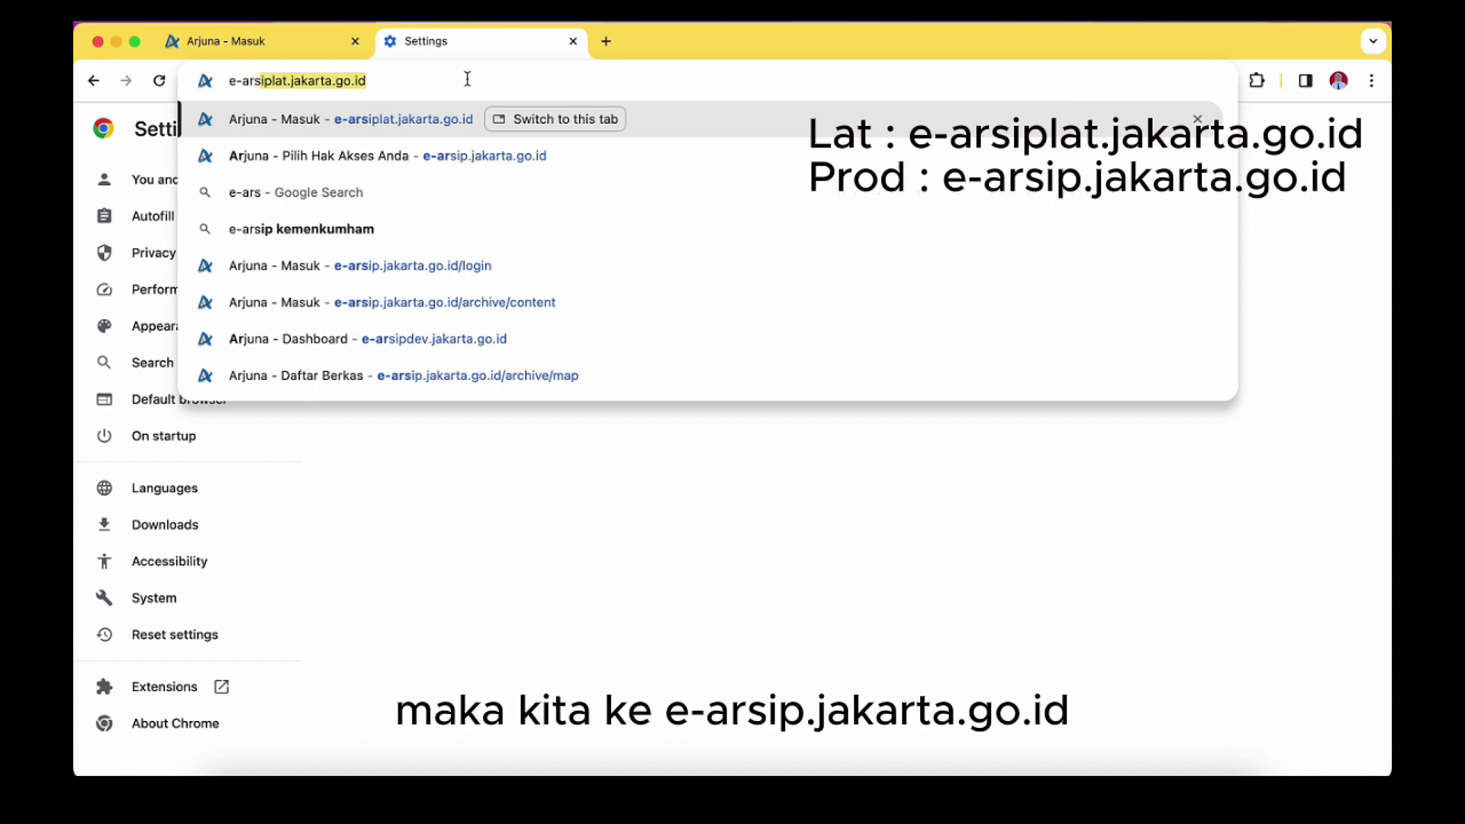
Visit arsip.jakarta.go.id, then close it to return to the training login page
type("rta.go.id")
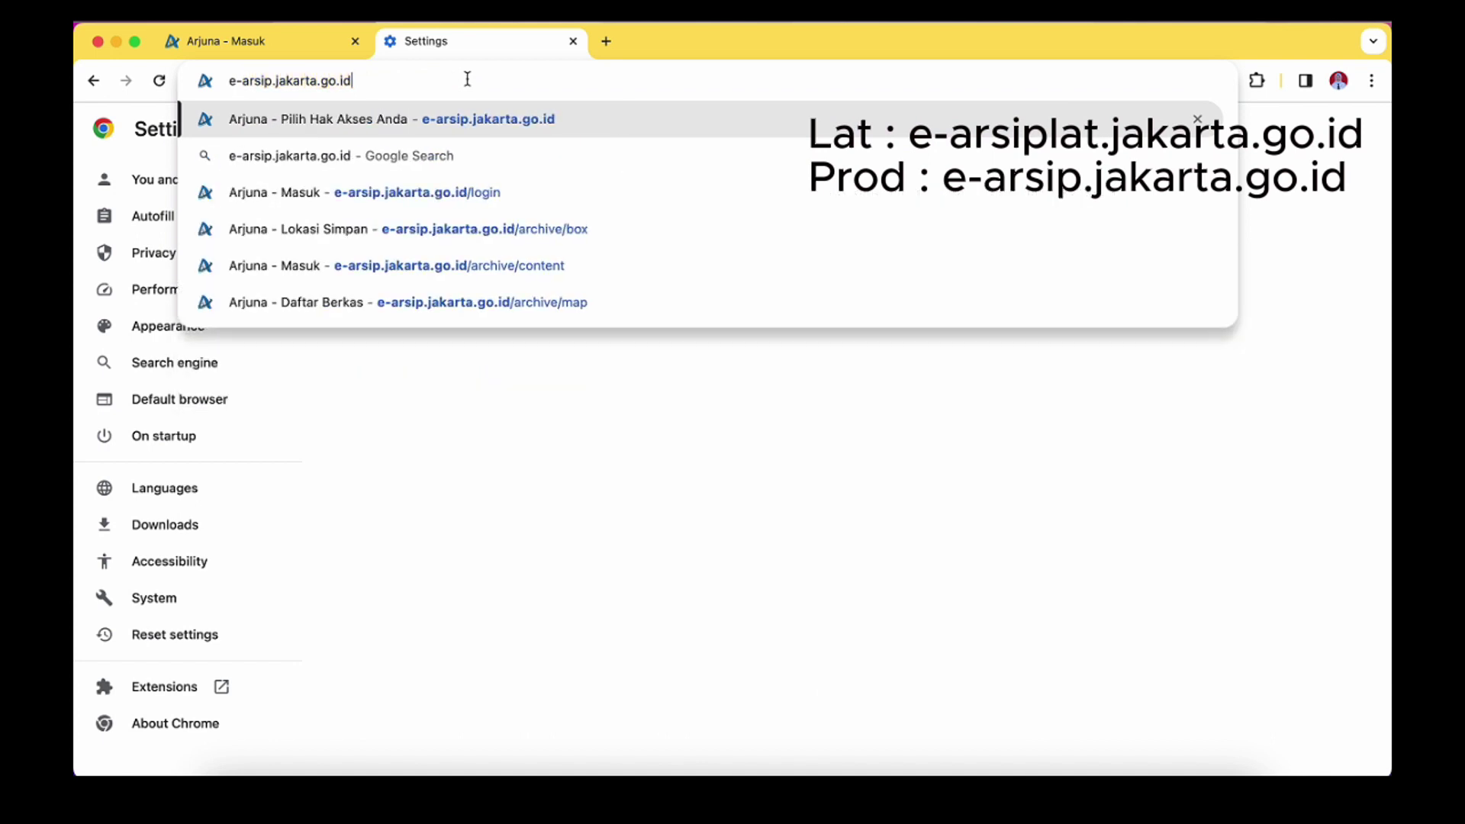
key("Return")
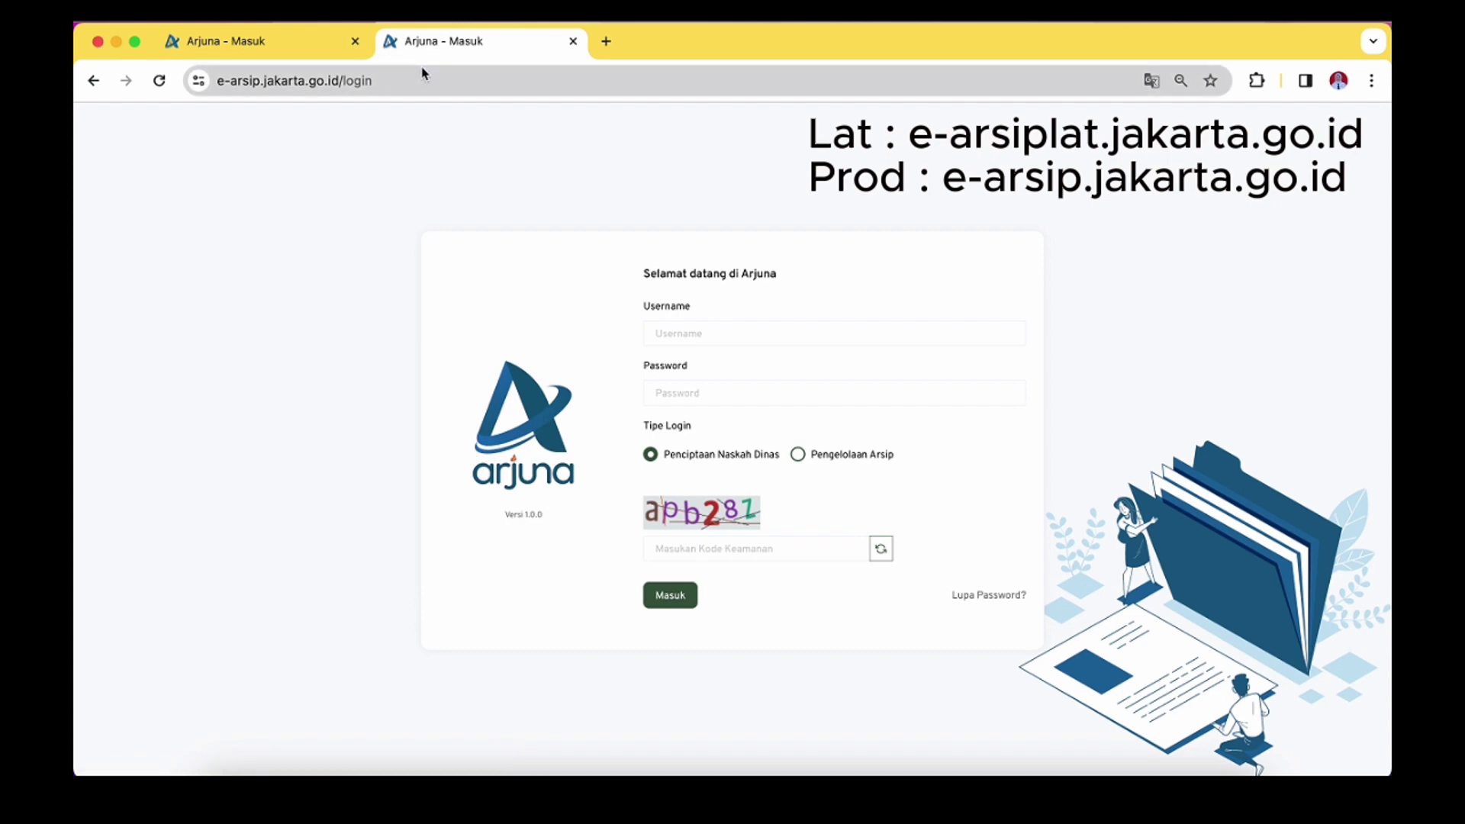
left_click(573, 41)
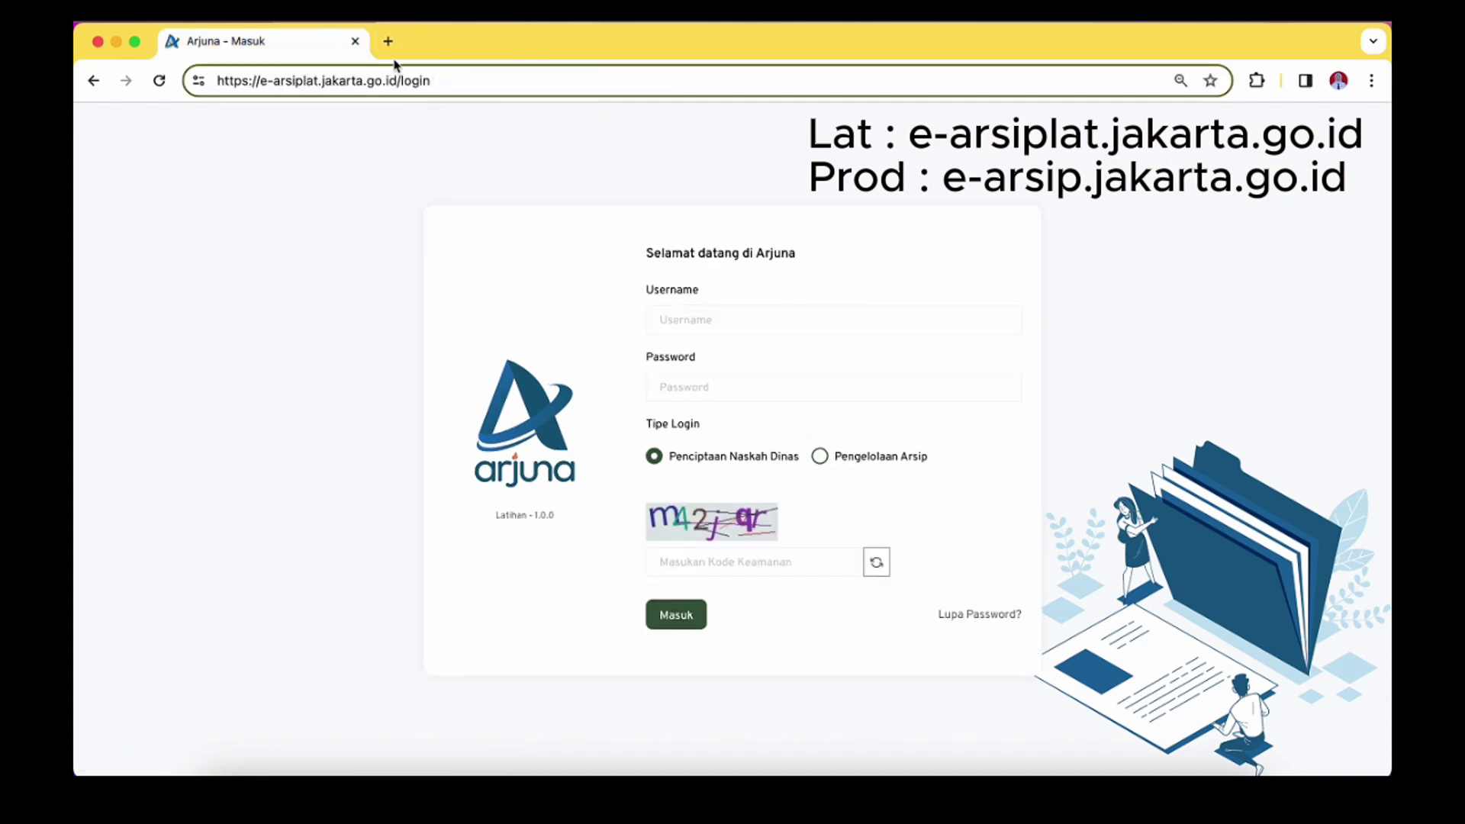
Dismiss the saved-username suggestions on the login form
left_click(717, 314)
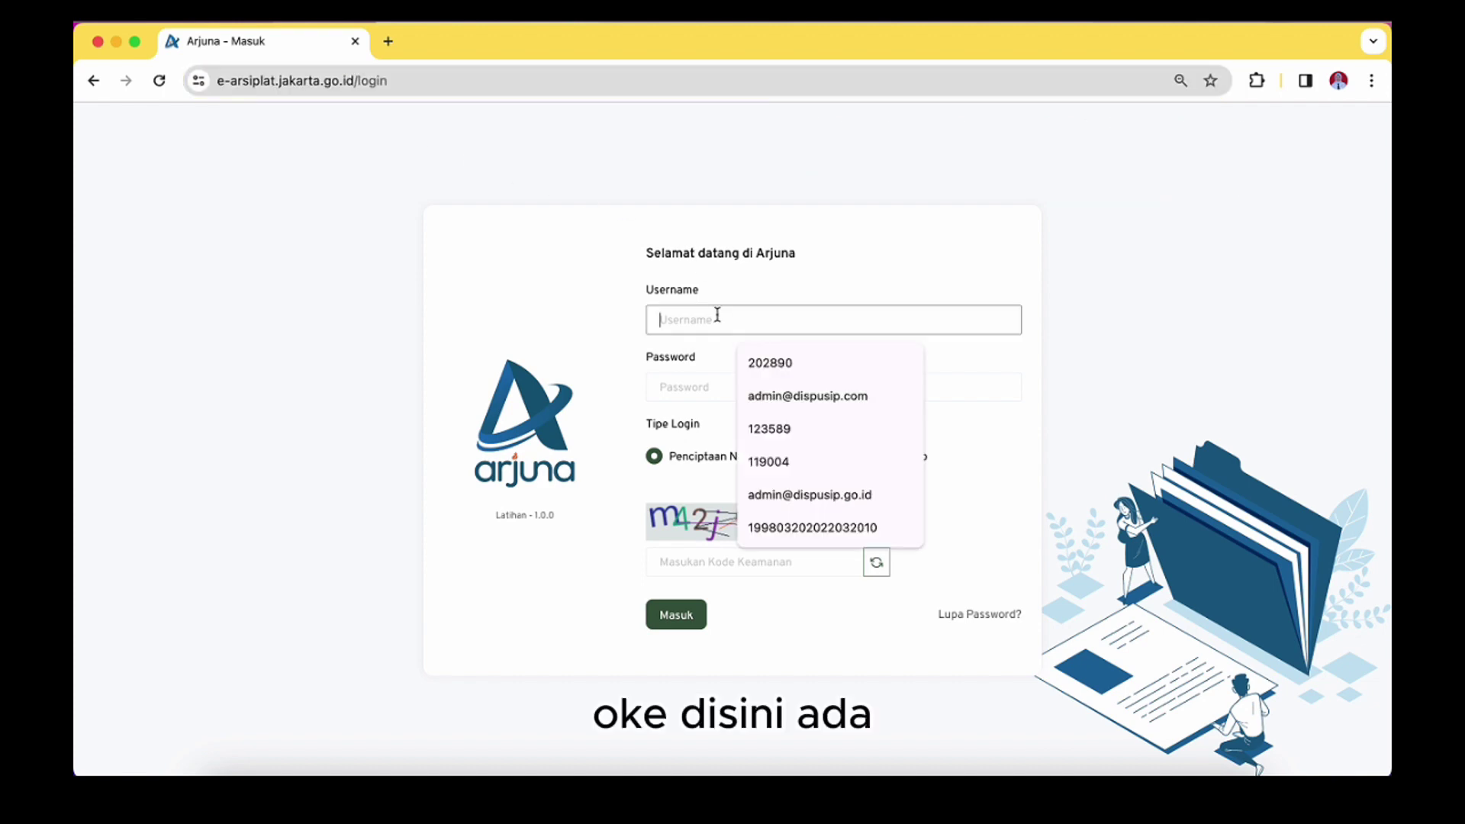
left_click(704, 387)
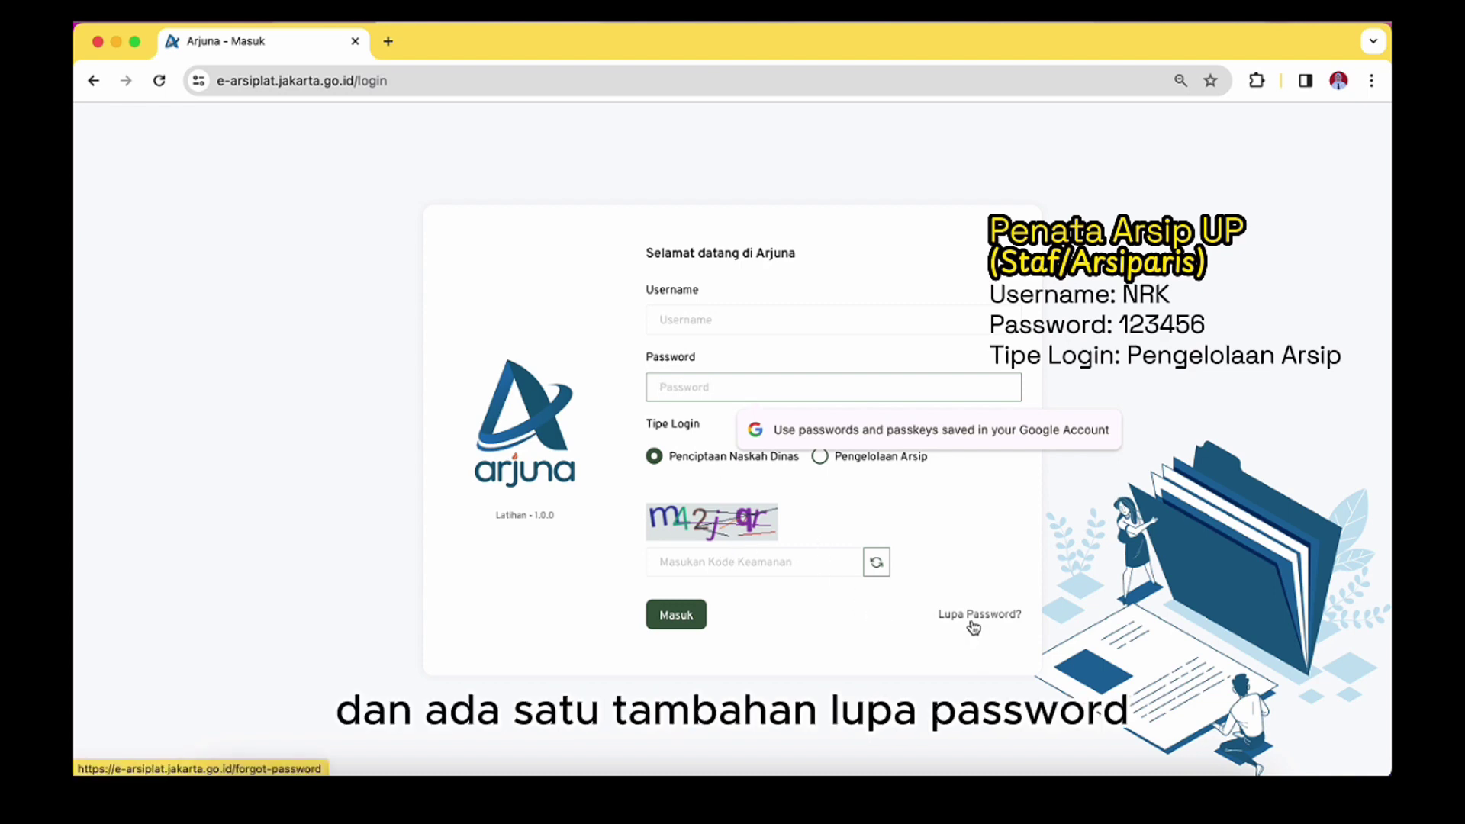
left_click(735, 319)
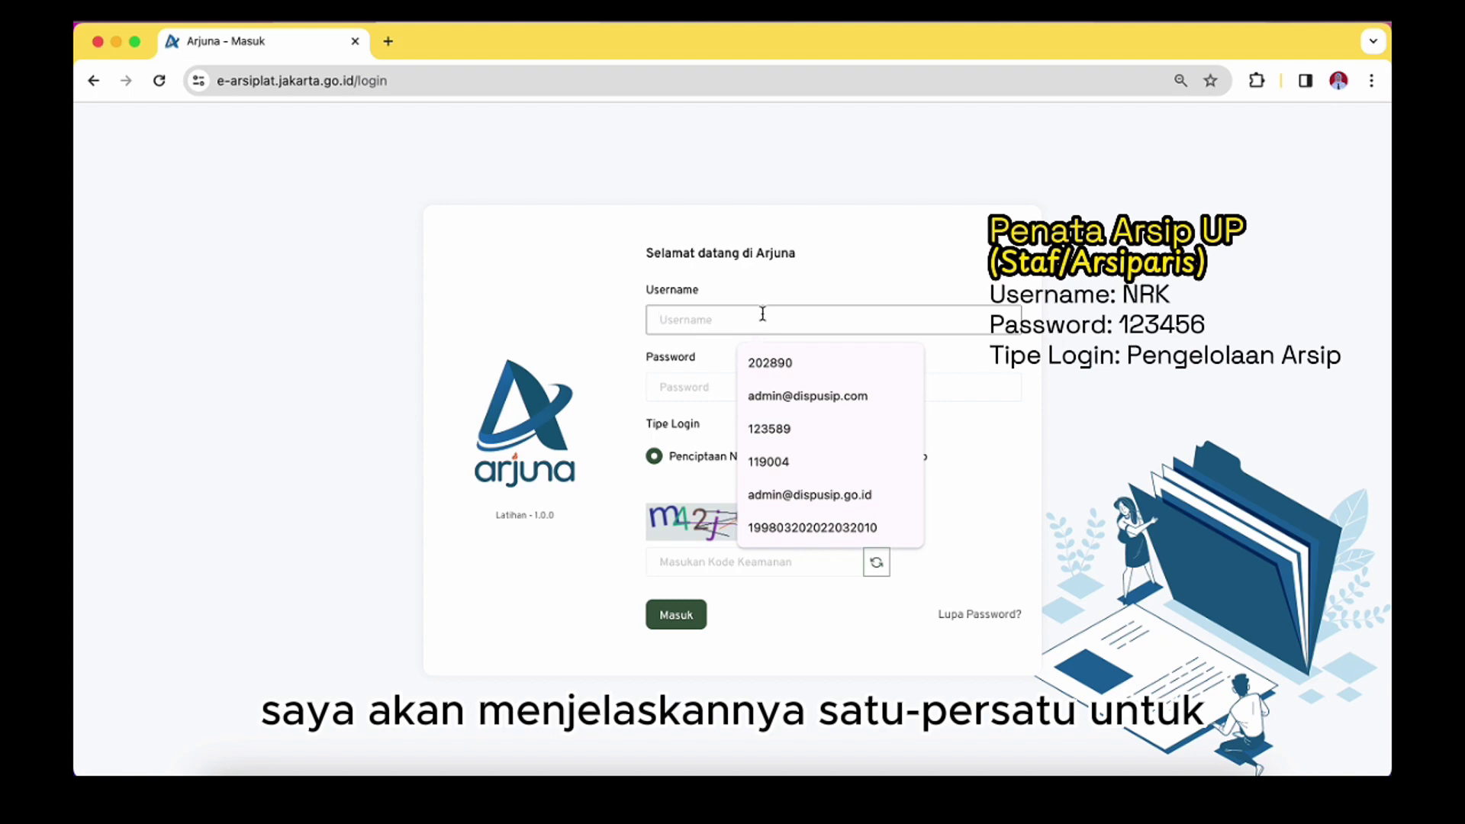
left_click(795, 291)
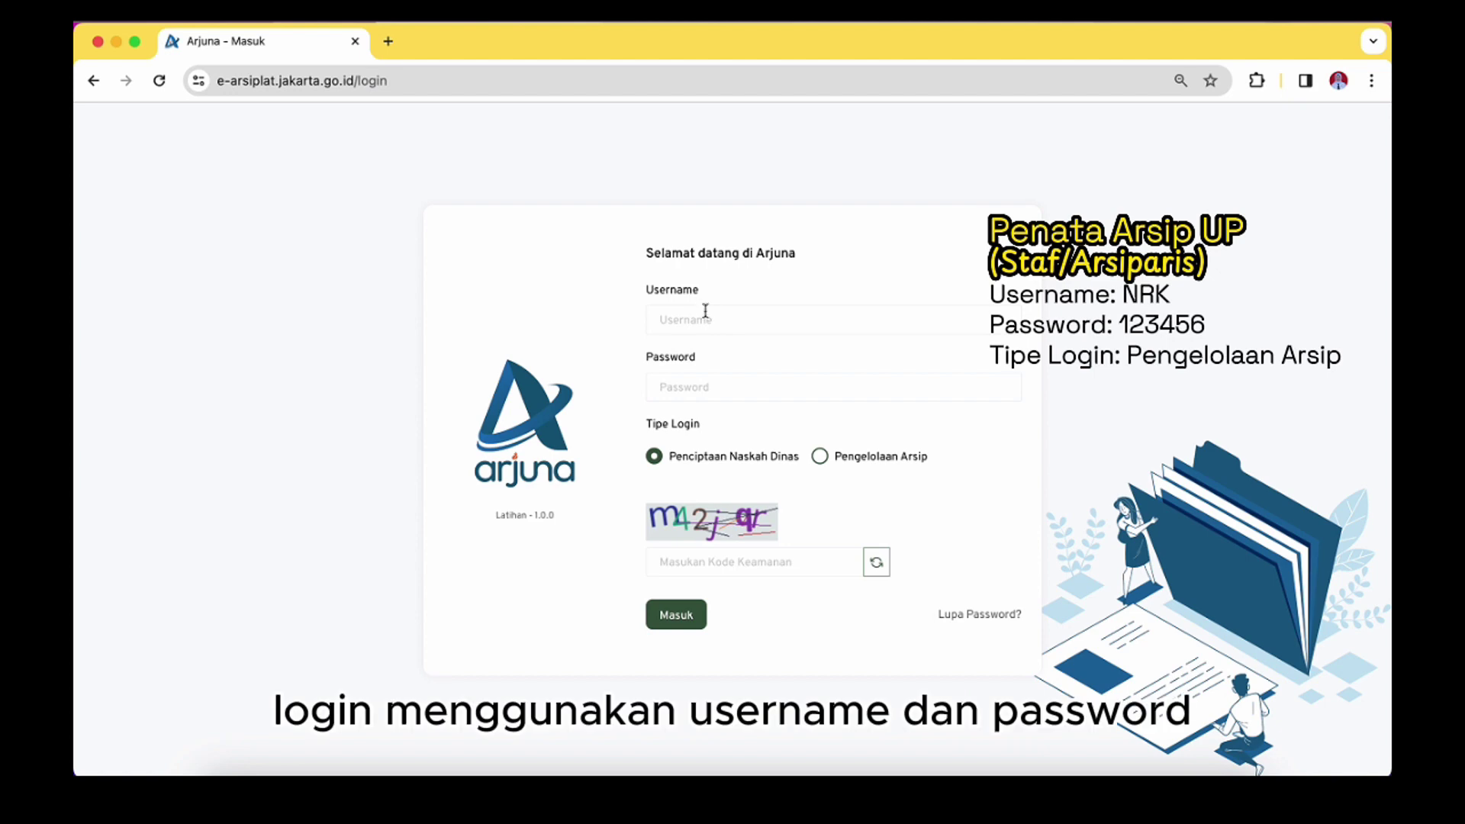
left_click(719, 386)
left_click(722, 323)
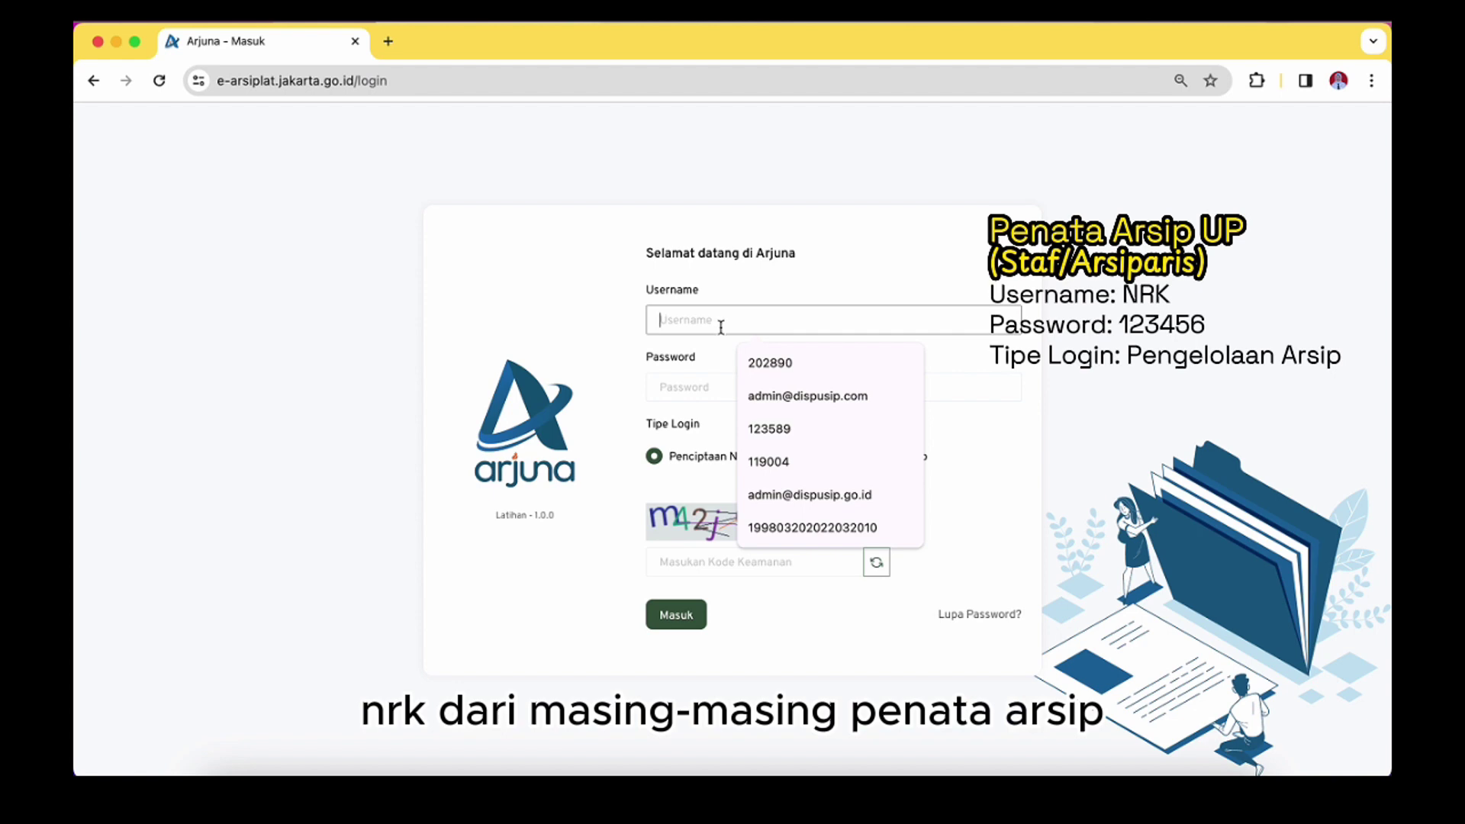
Dismiss the saved-password suggestion and set the login type to Pengelolaan Arsip
left_click(717, 386)
left_click(720, 322)
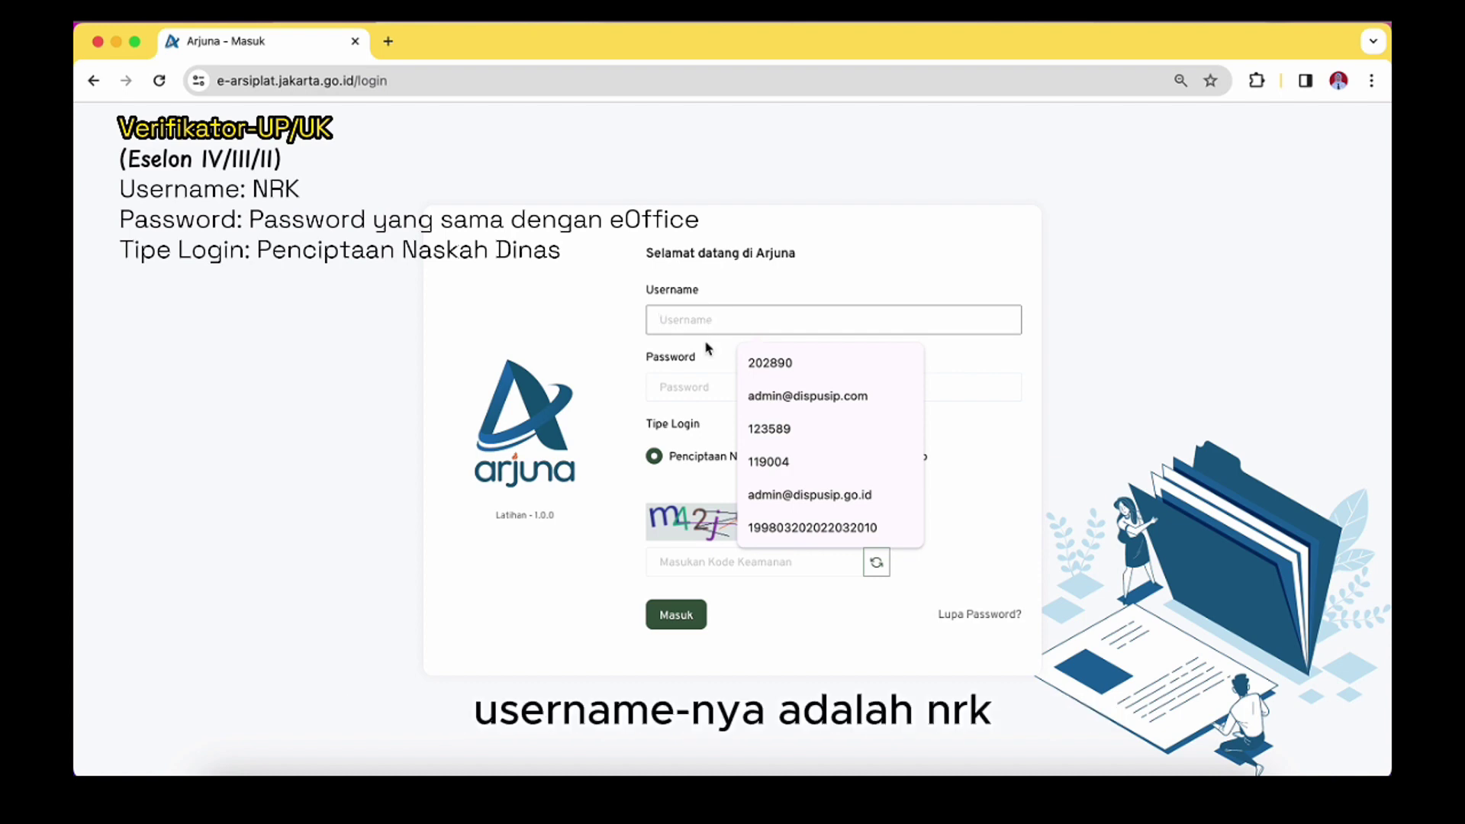
left_click(700, 384)
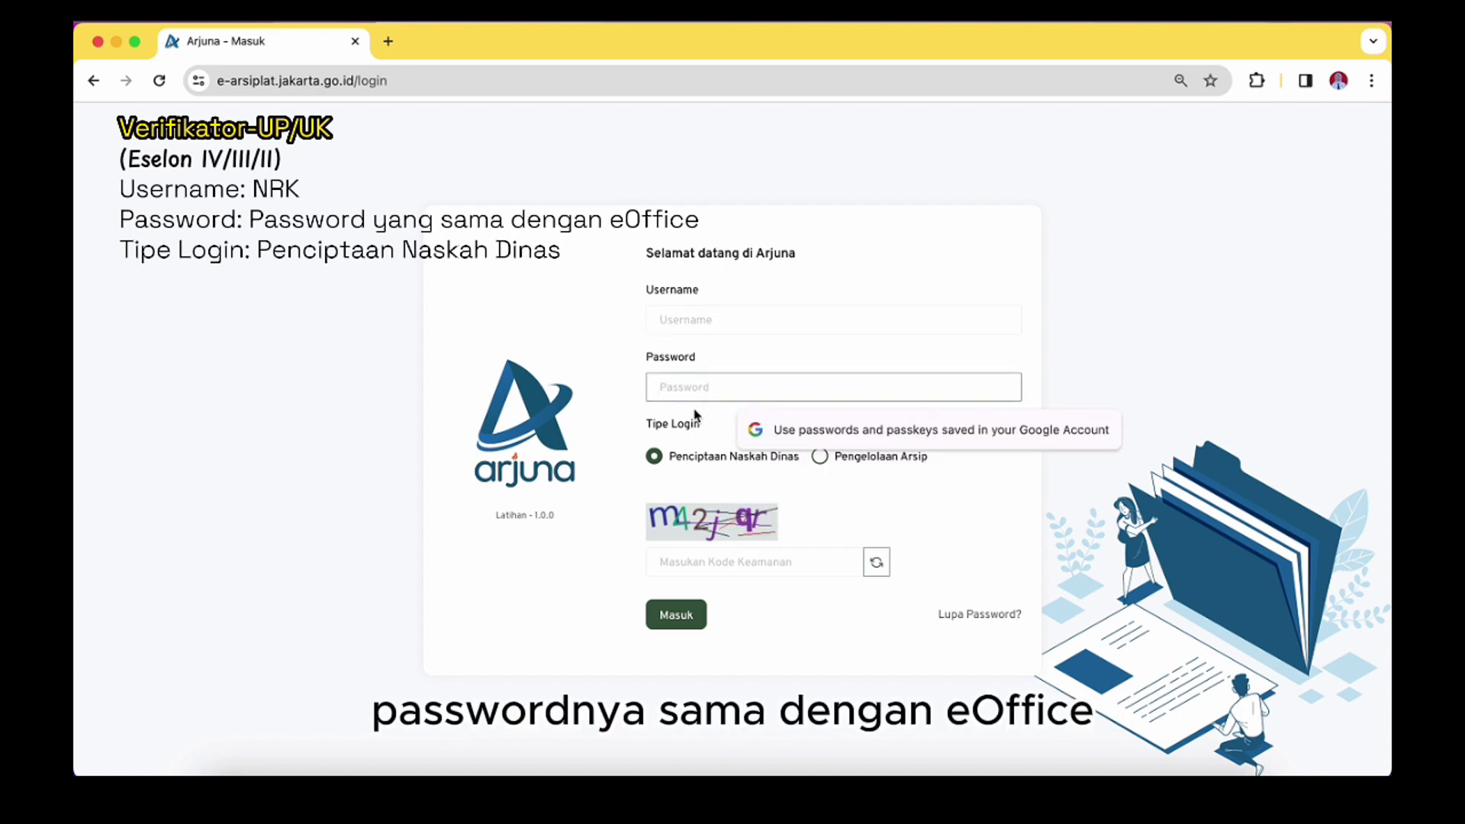
left_click(696, 421)
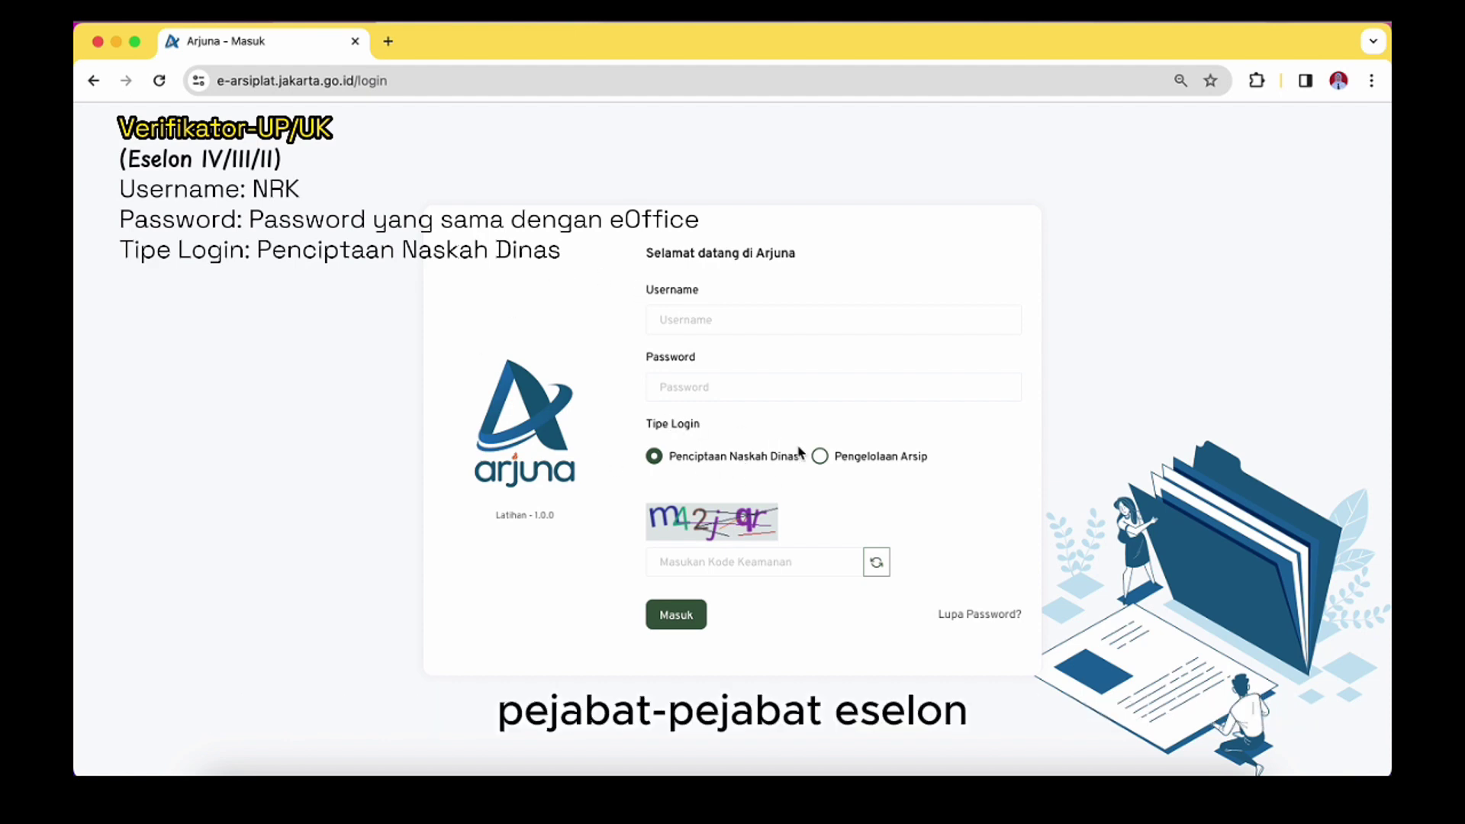
left_click(821, 457)
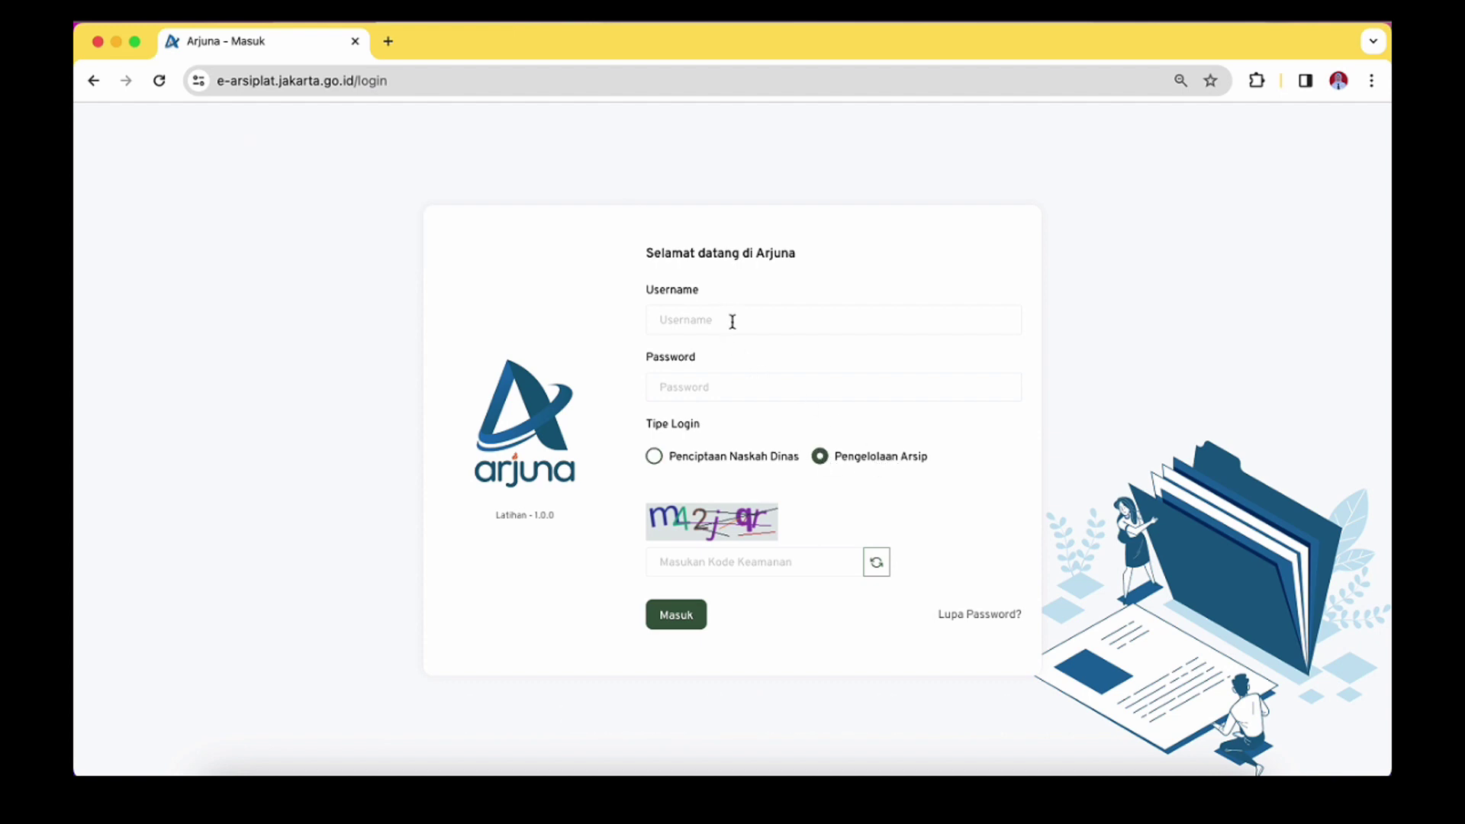
left_click(724, 565)
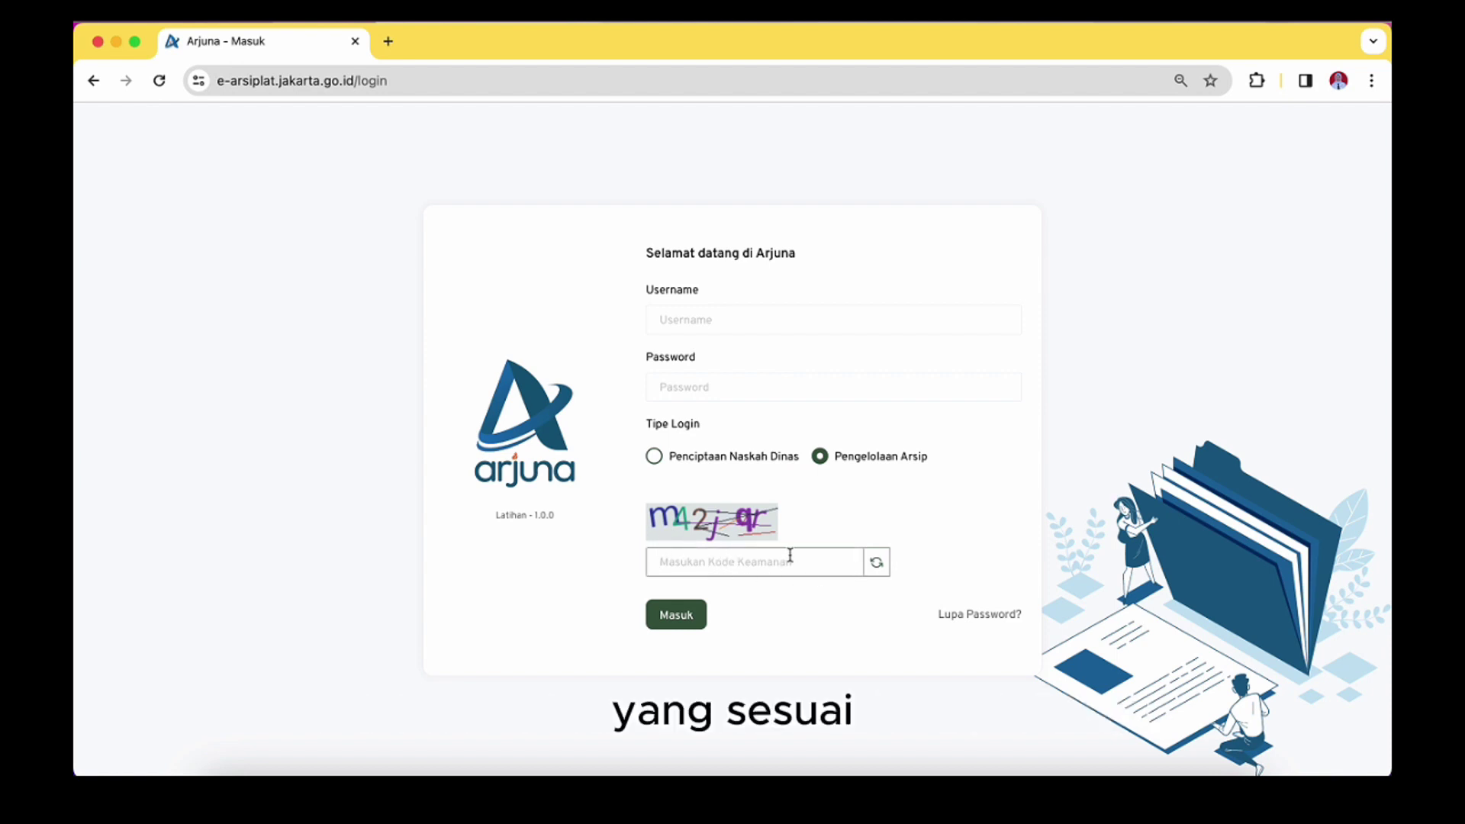
left_click(983, 615)
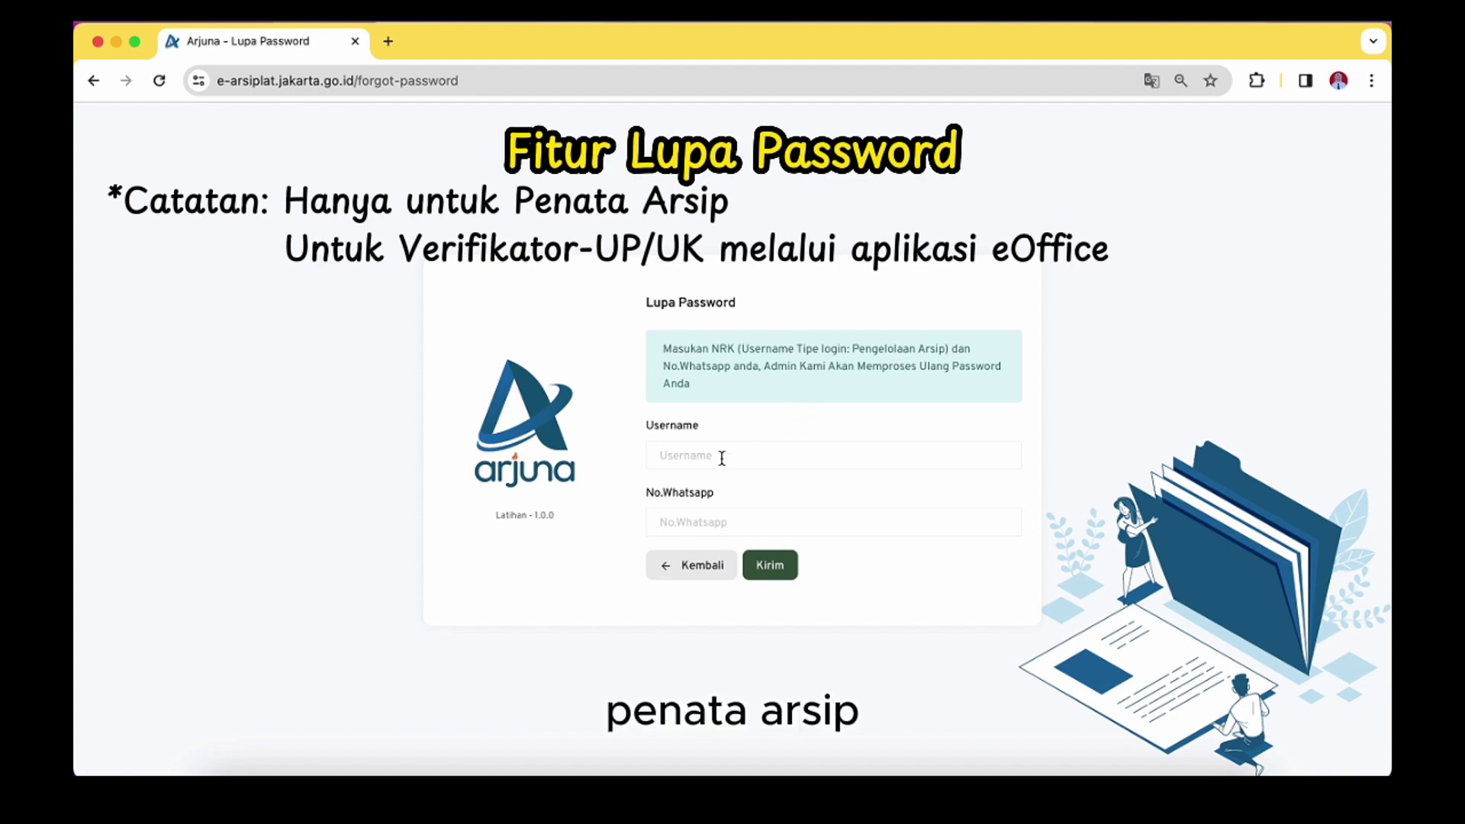
left_click(691, 460)
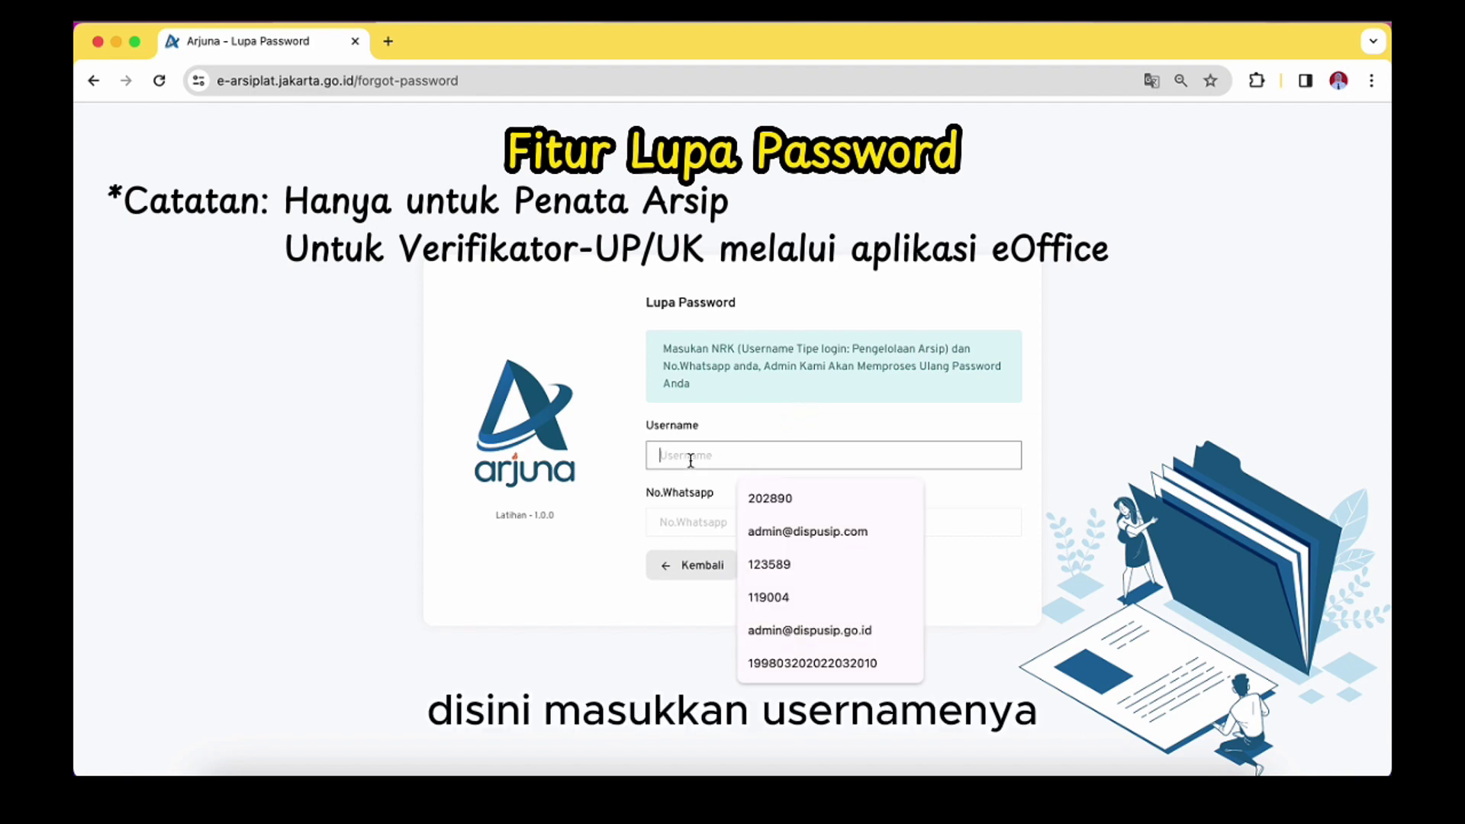
left_click(686, 521)
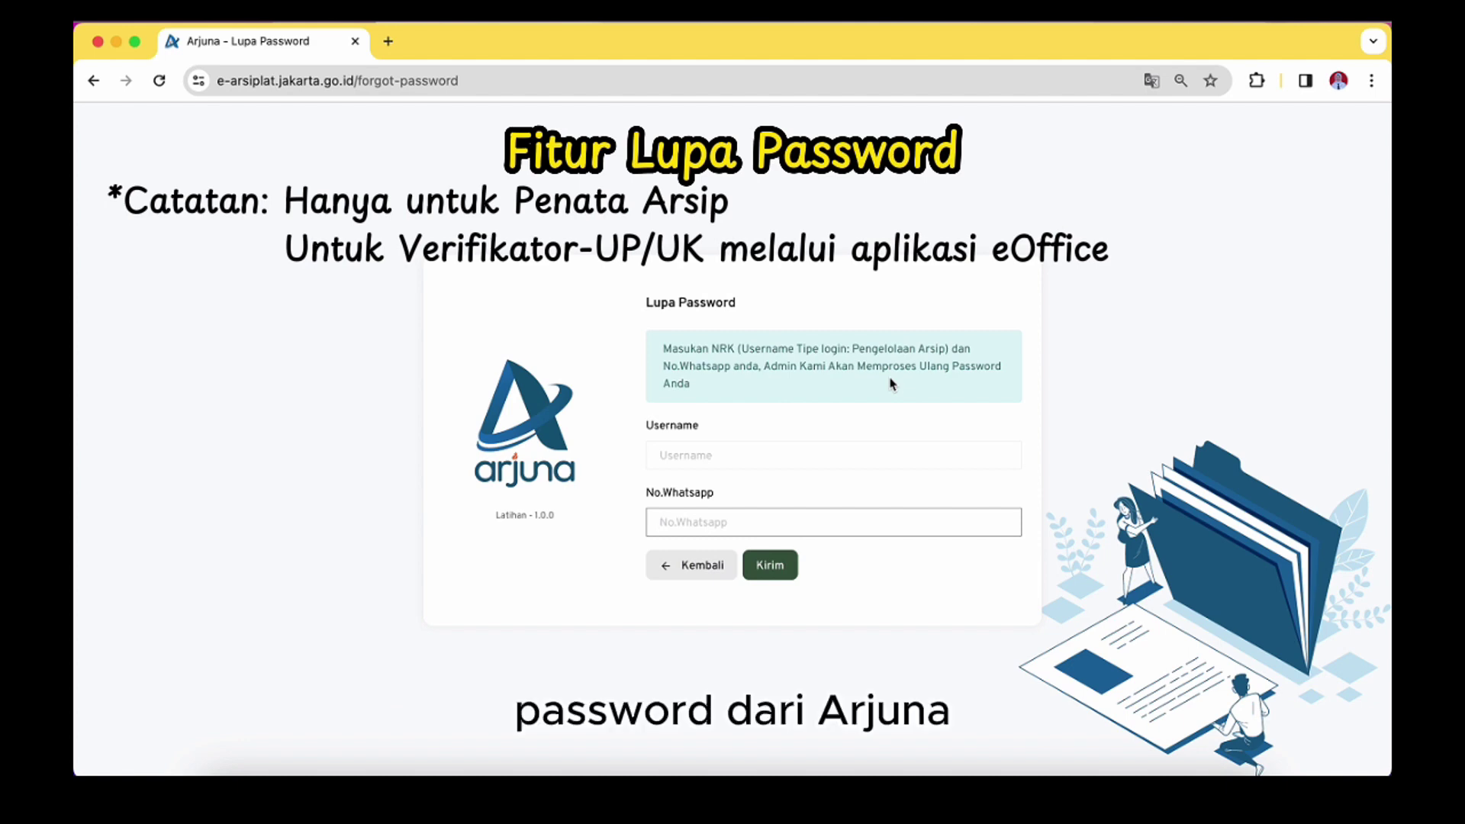
left_click(713, 564)
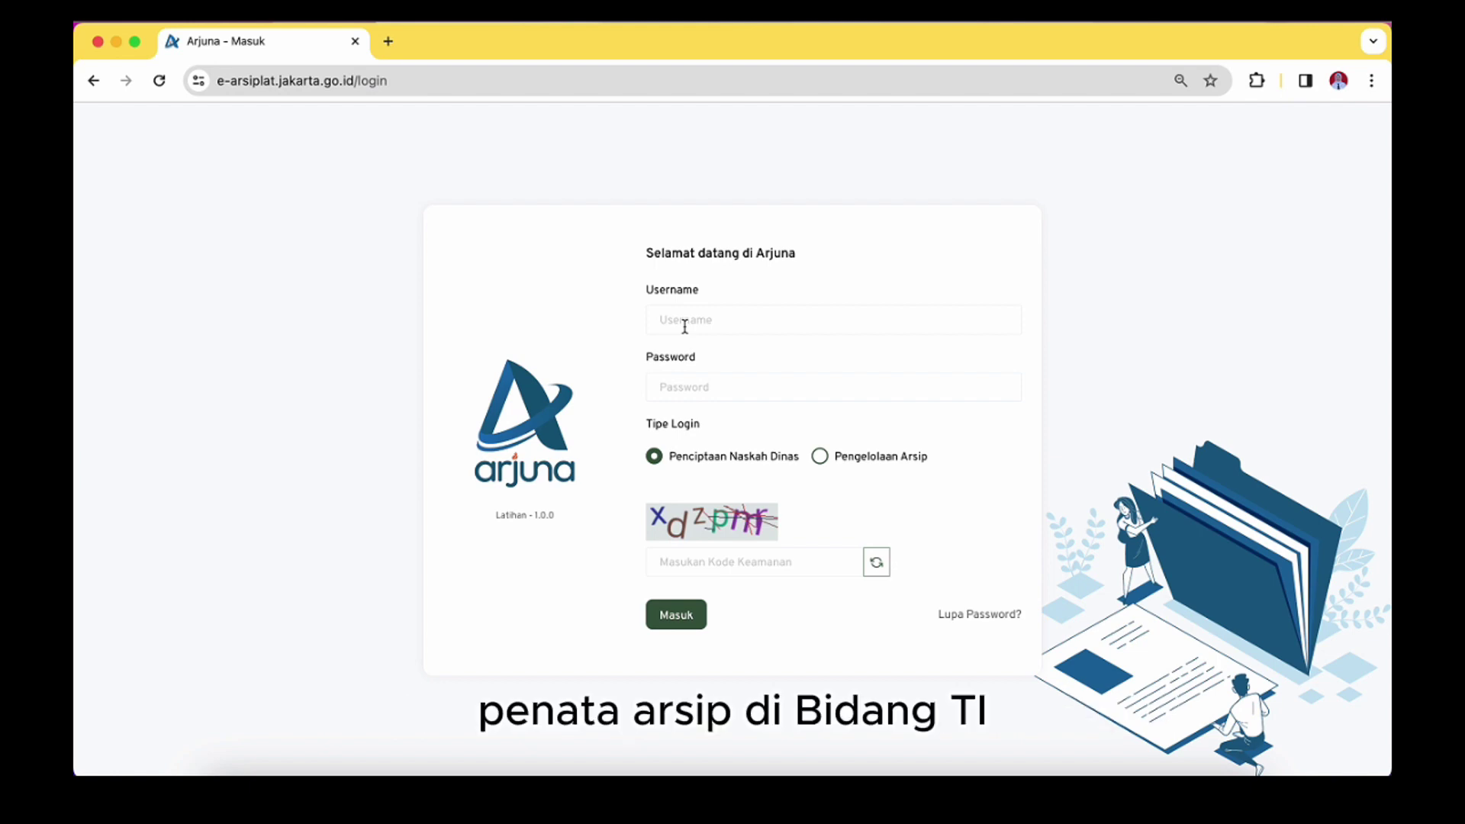
Log in with the NRK username, password, Pengelolaan Arsip type and the captcha code
left_click(690, 325)
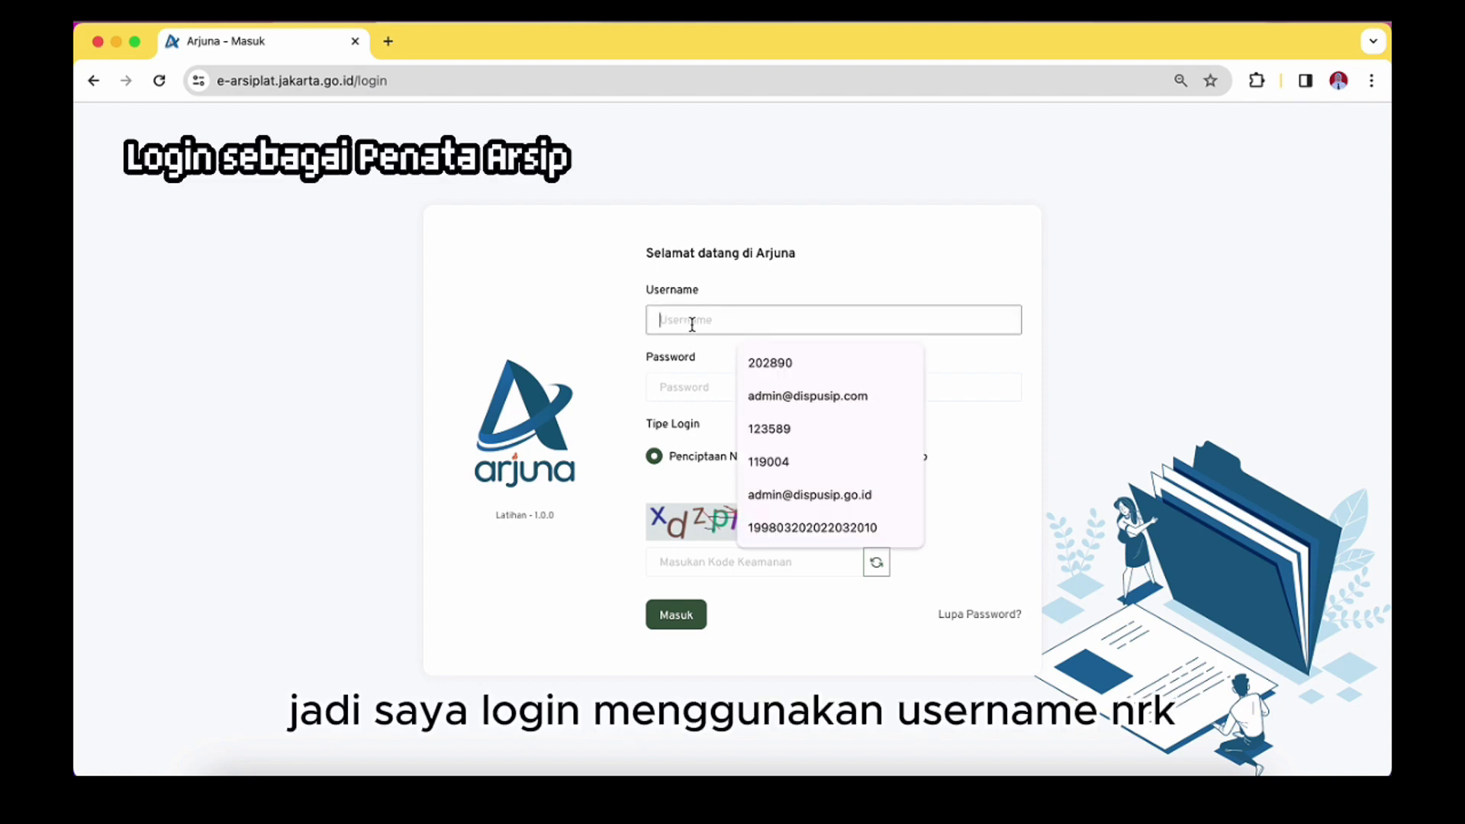
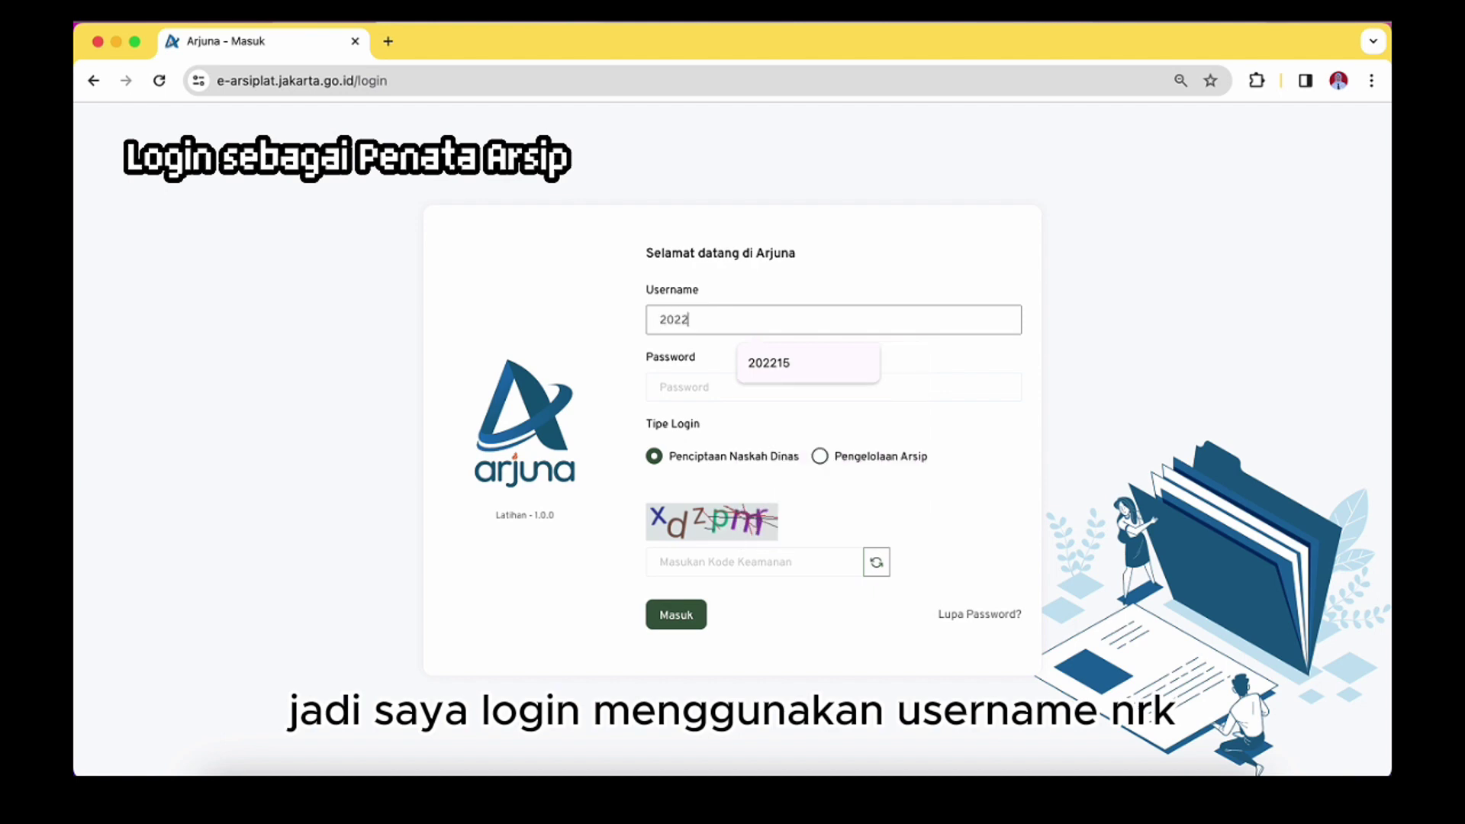
left_click(681, 375)
type("*****")
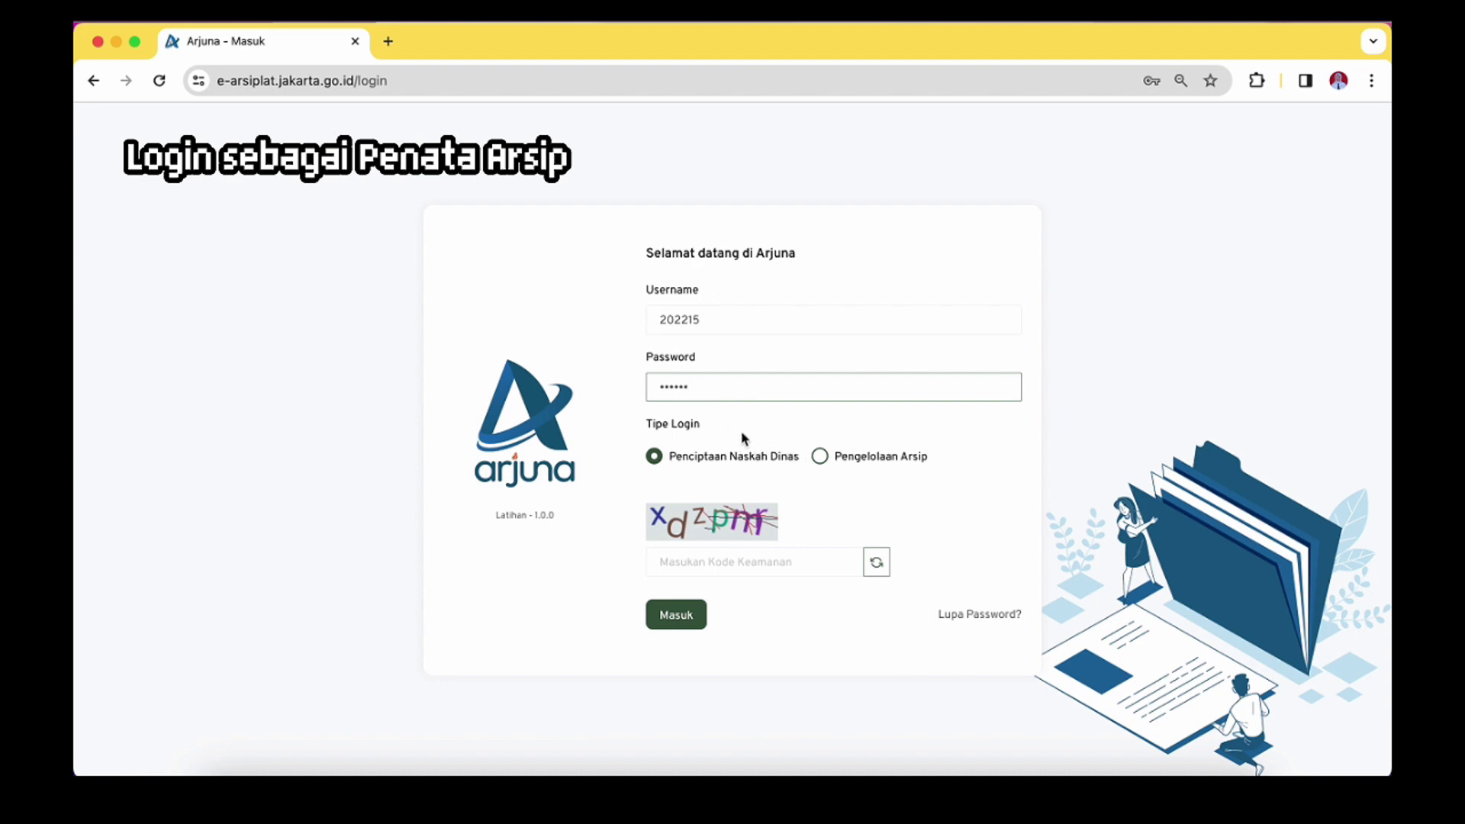
left_click(821, 457)
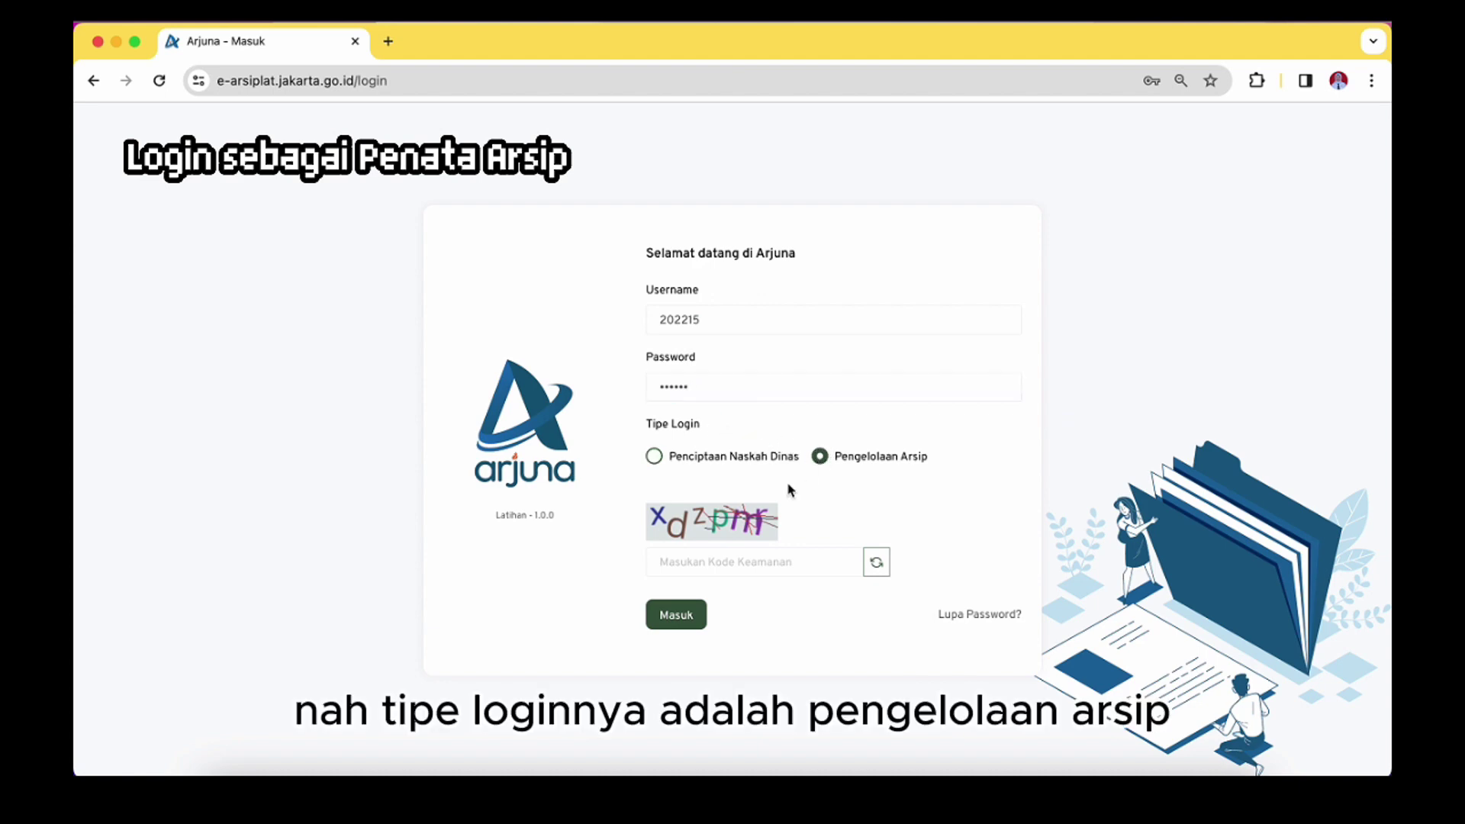
left_click(747, 562)
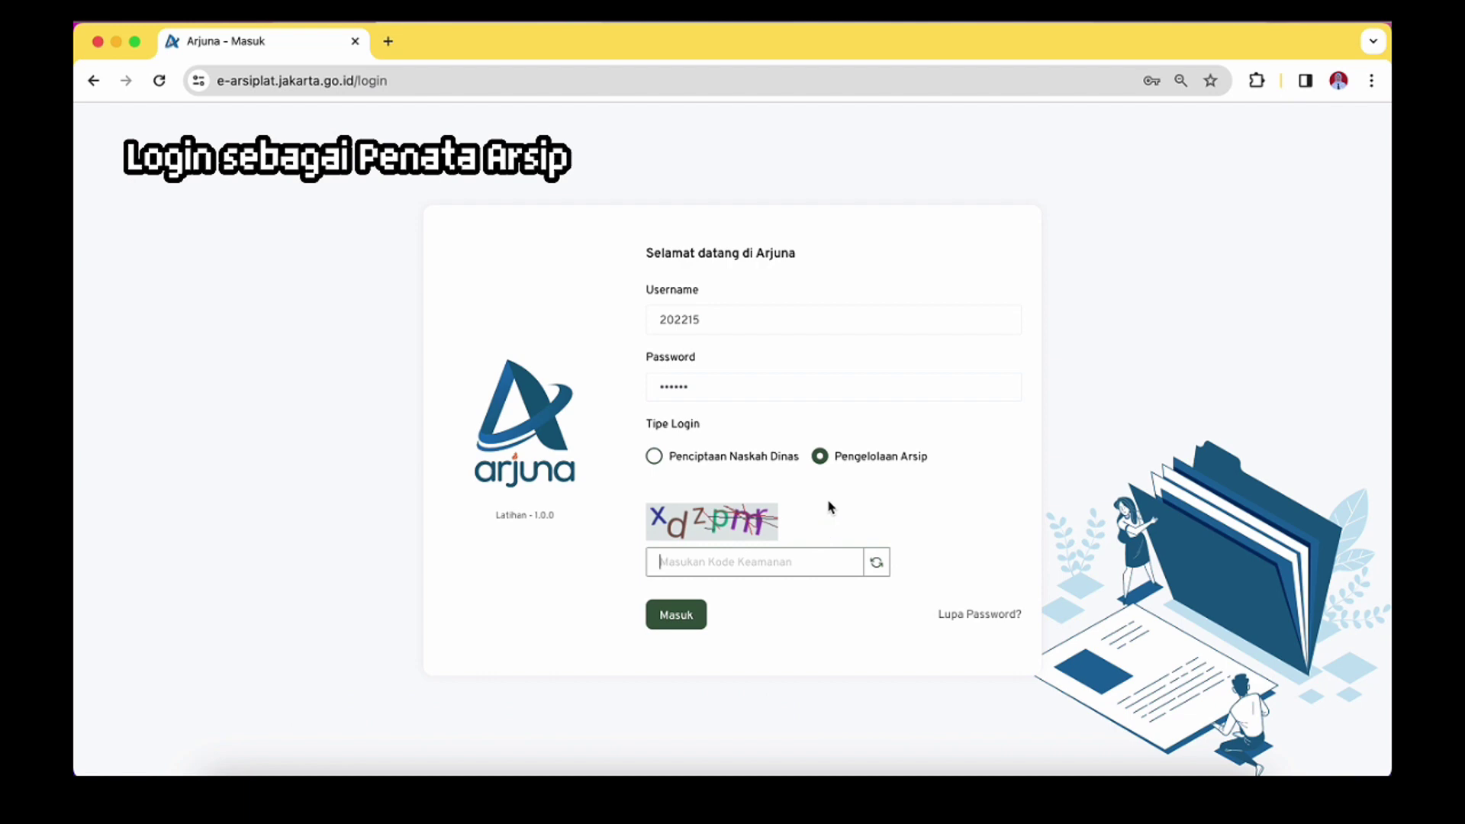
type("xdzpm")
left_click(691, 615)
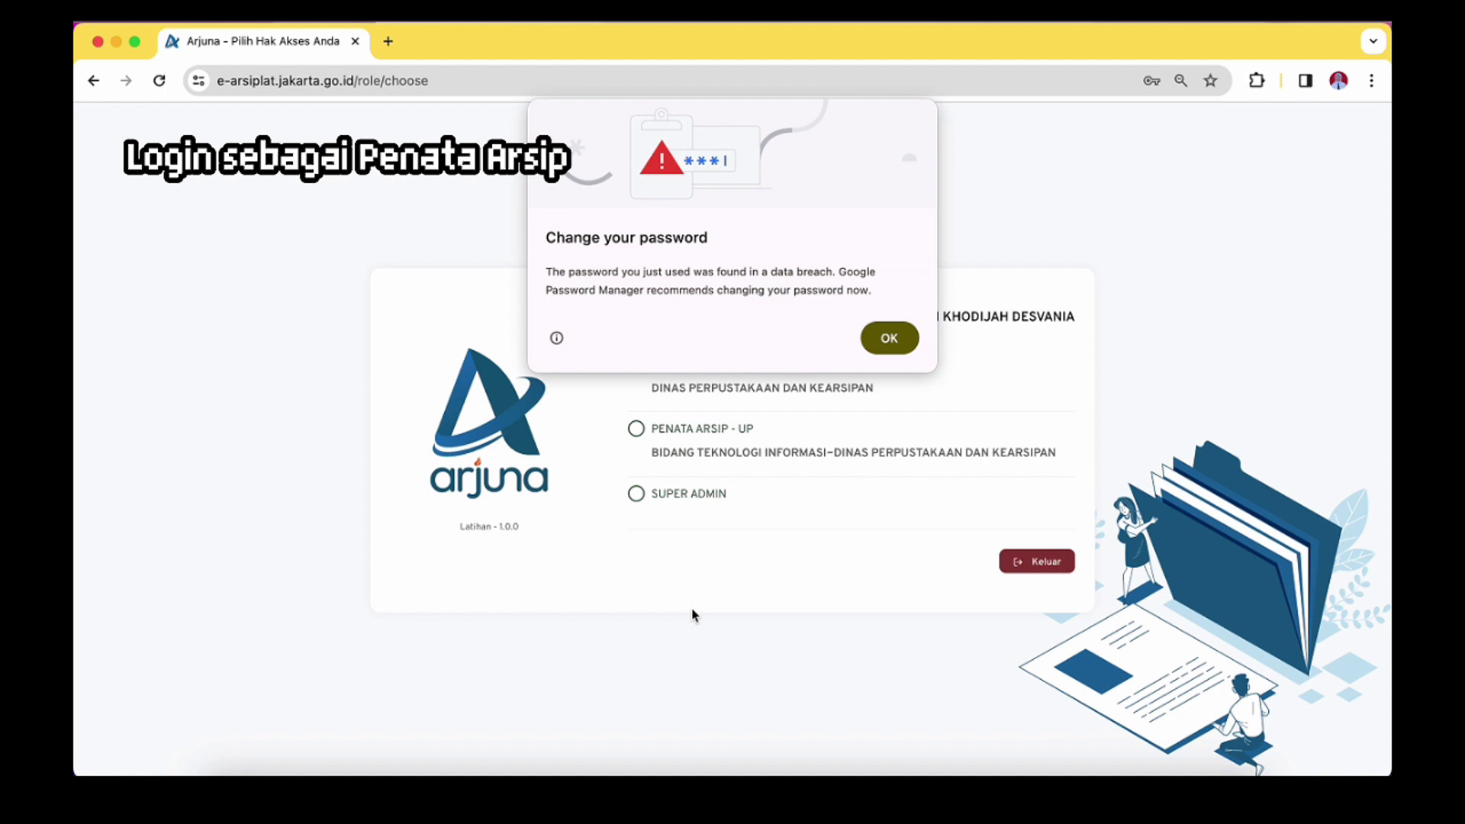
Dismiss Chrome's password warning and choose the Penata Arsip - UP role
left_click(869, 350)
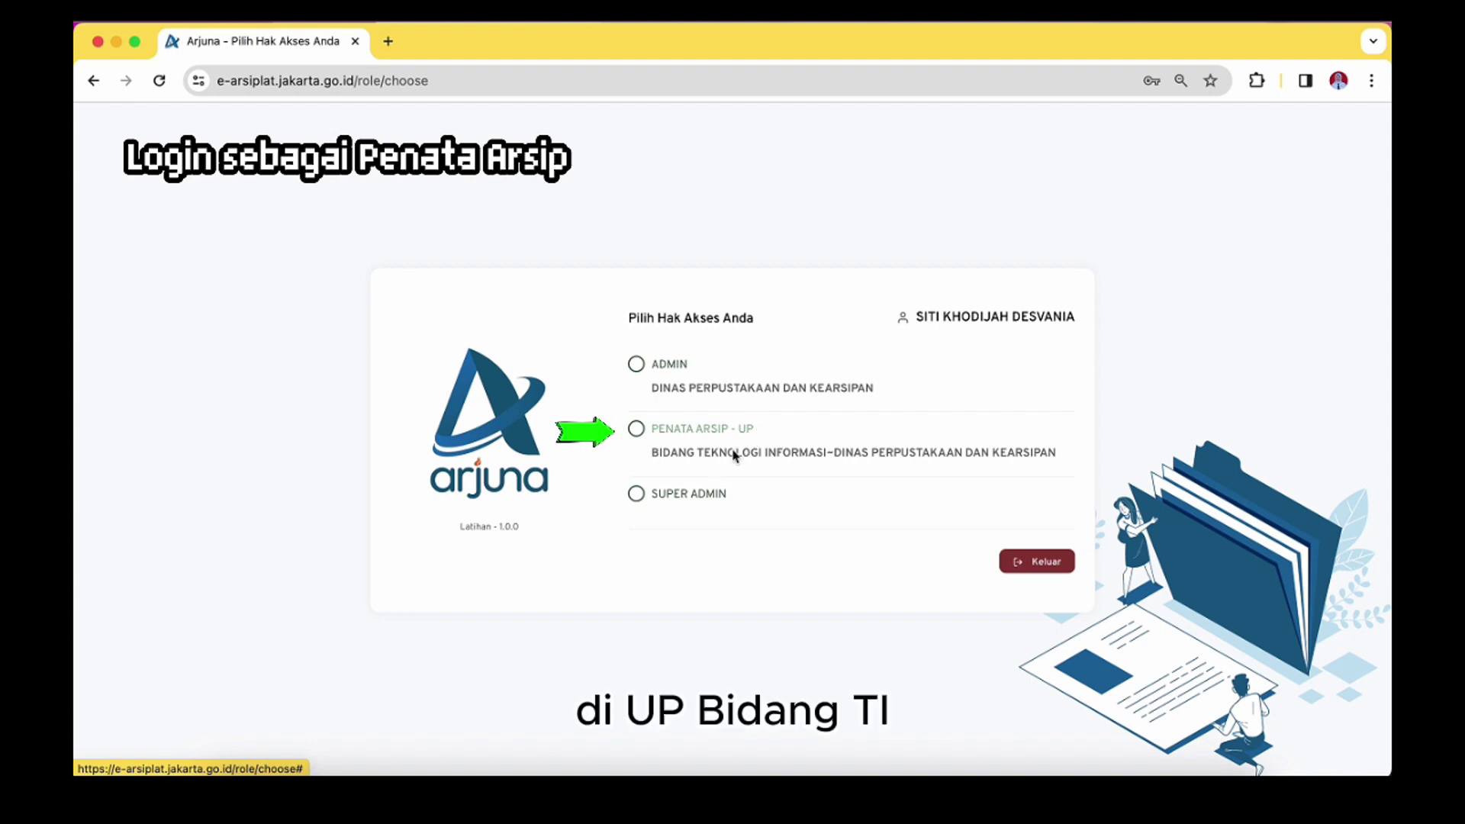
left_click(721, 424)
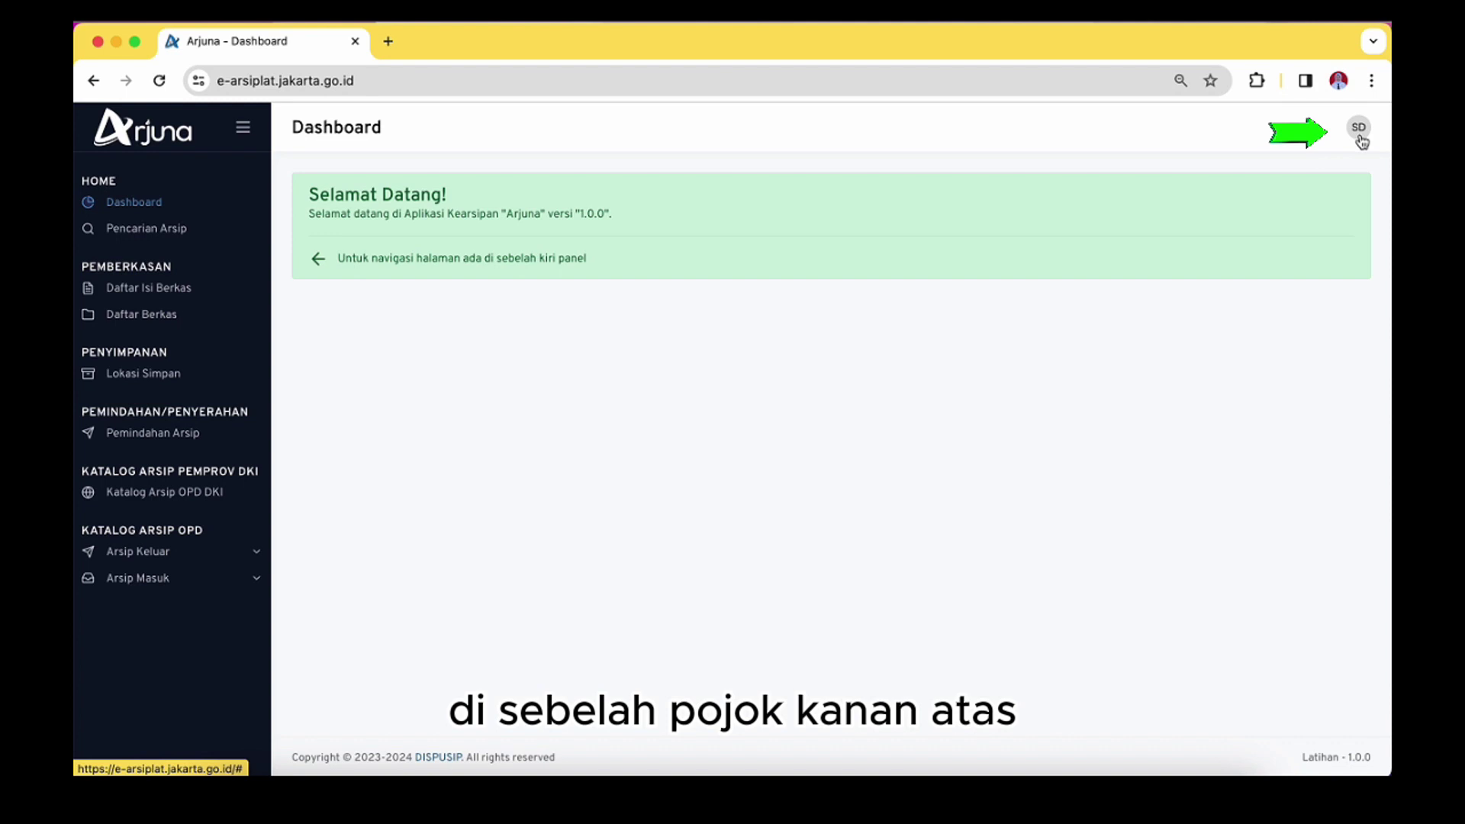
Open the SD avatar's profile menu and go to the Rak shelf list
left_click(1361, 138)
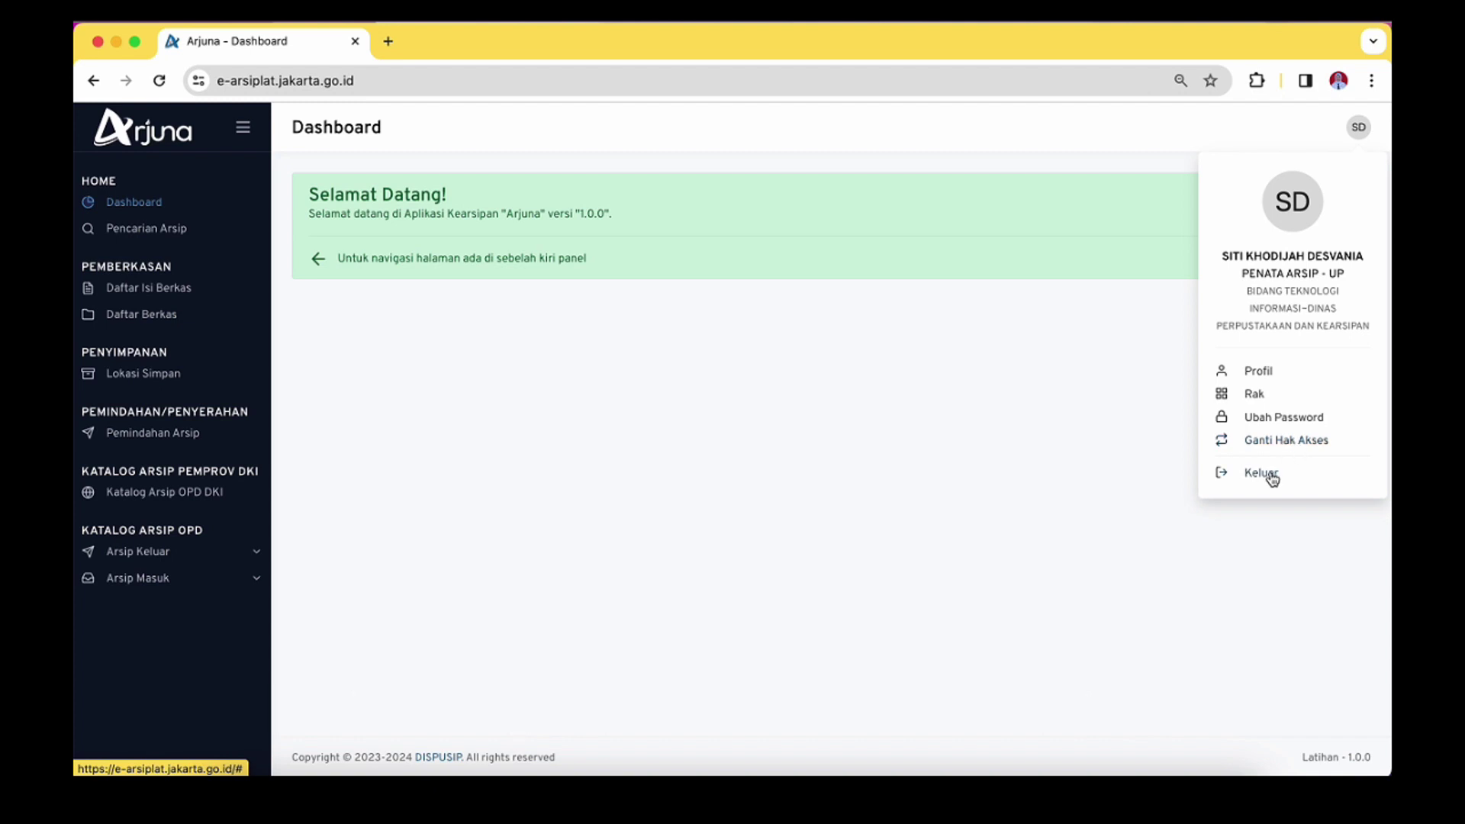
left_click(485, 409)
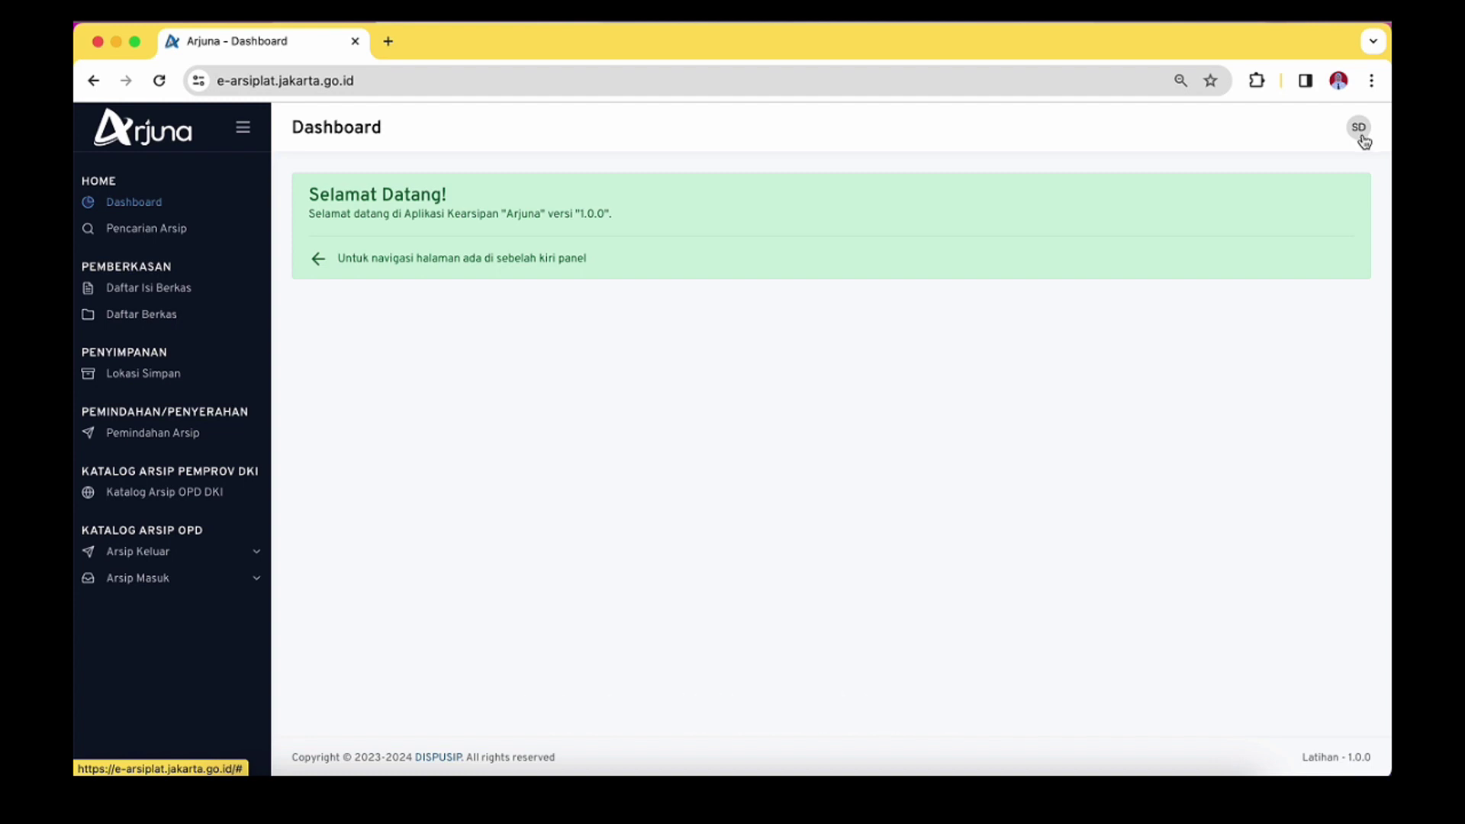
left_click(1359, 128)
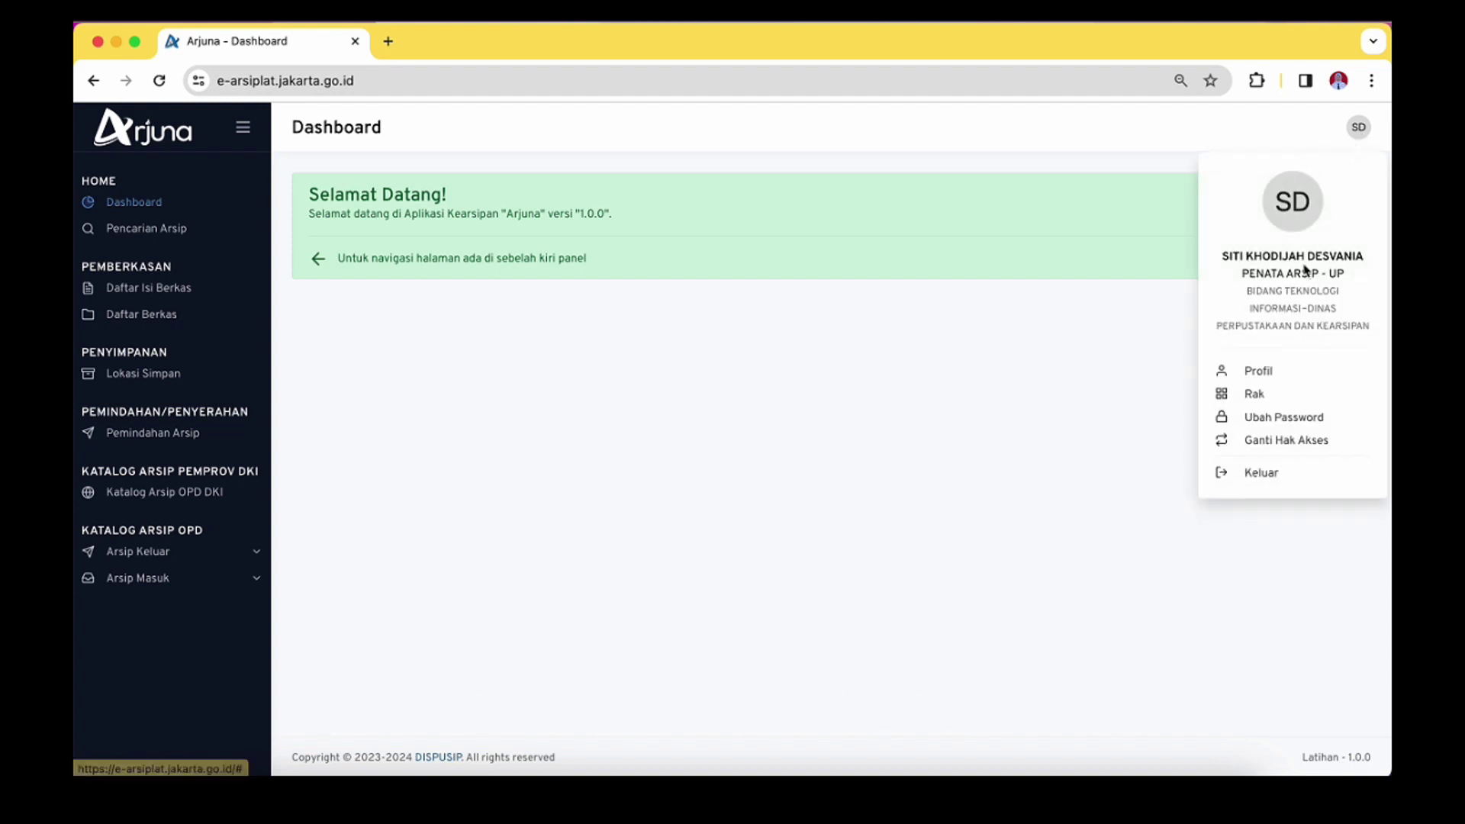
left_click(1254, 393)
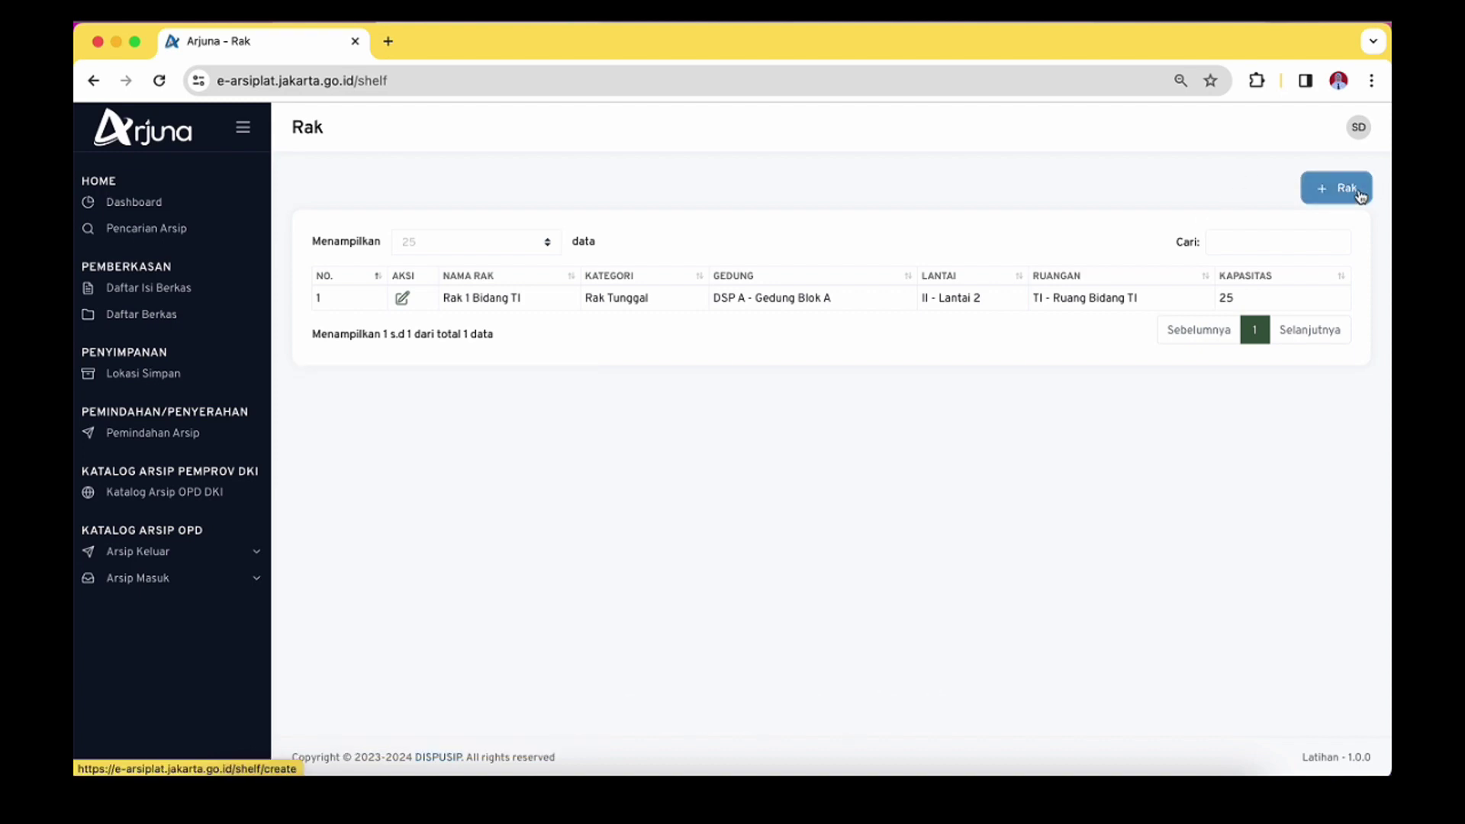
Start a new rack in Gedung Blok A, Lantai 2, Ruang Bidang TI, category Rak Tunggal
left_click(1359, 192)
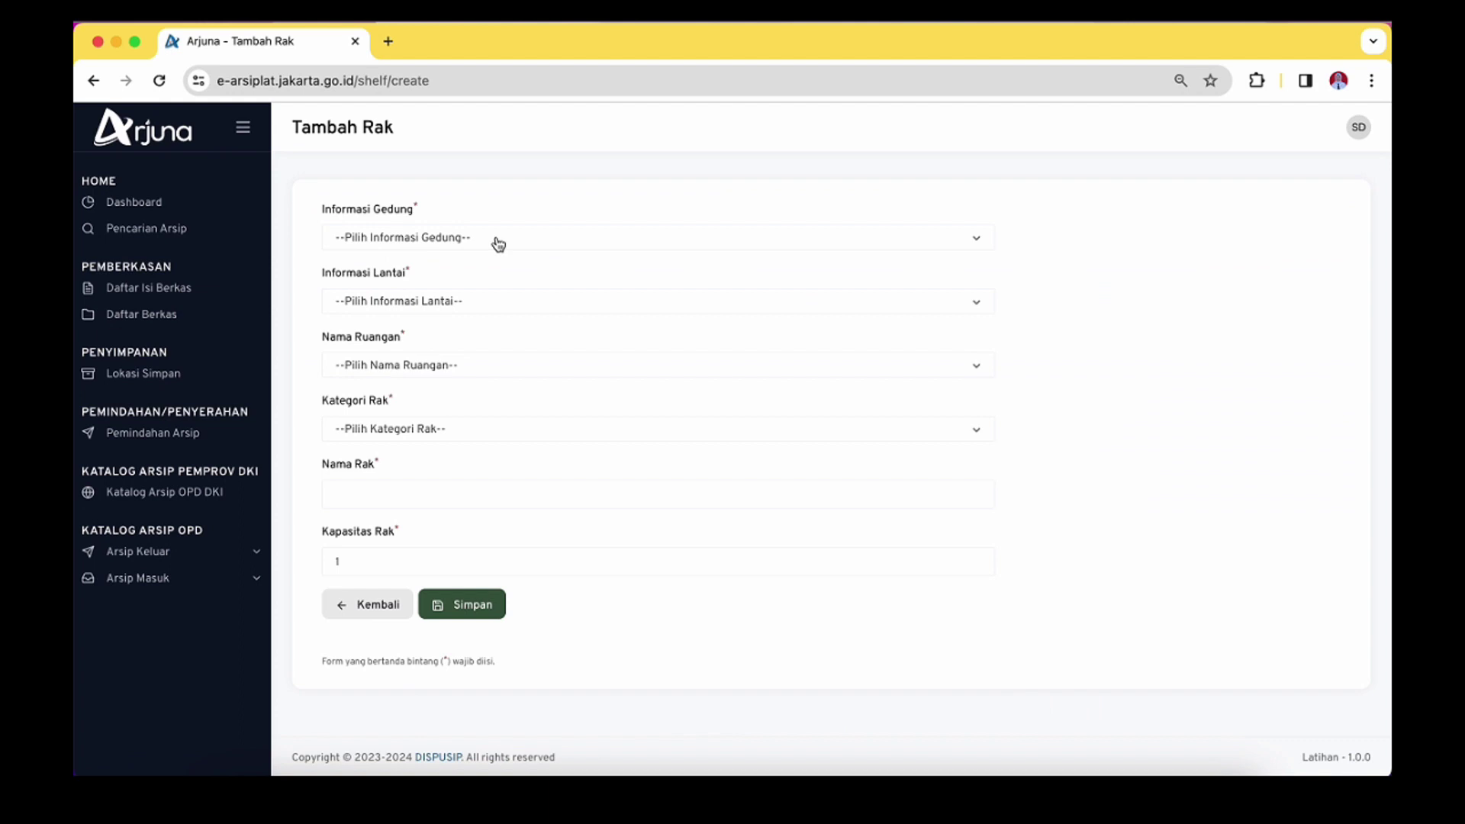
left_click(497, 244)
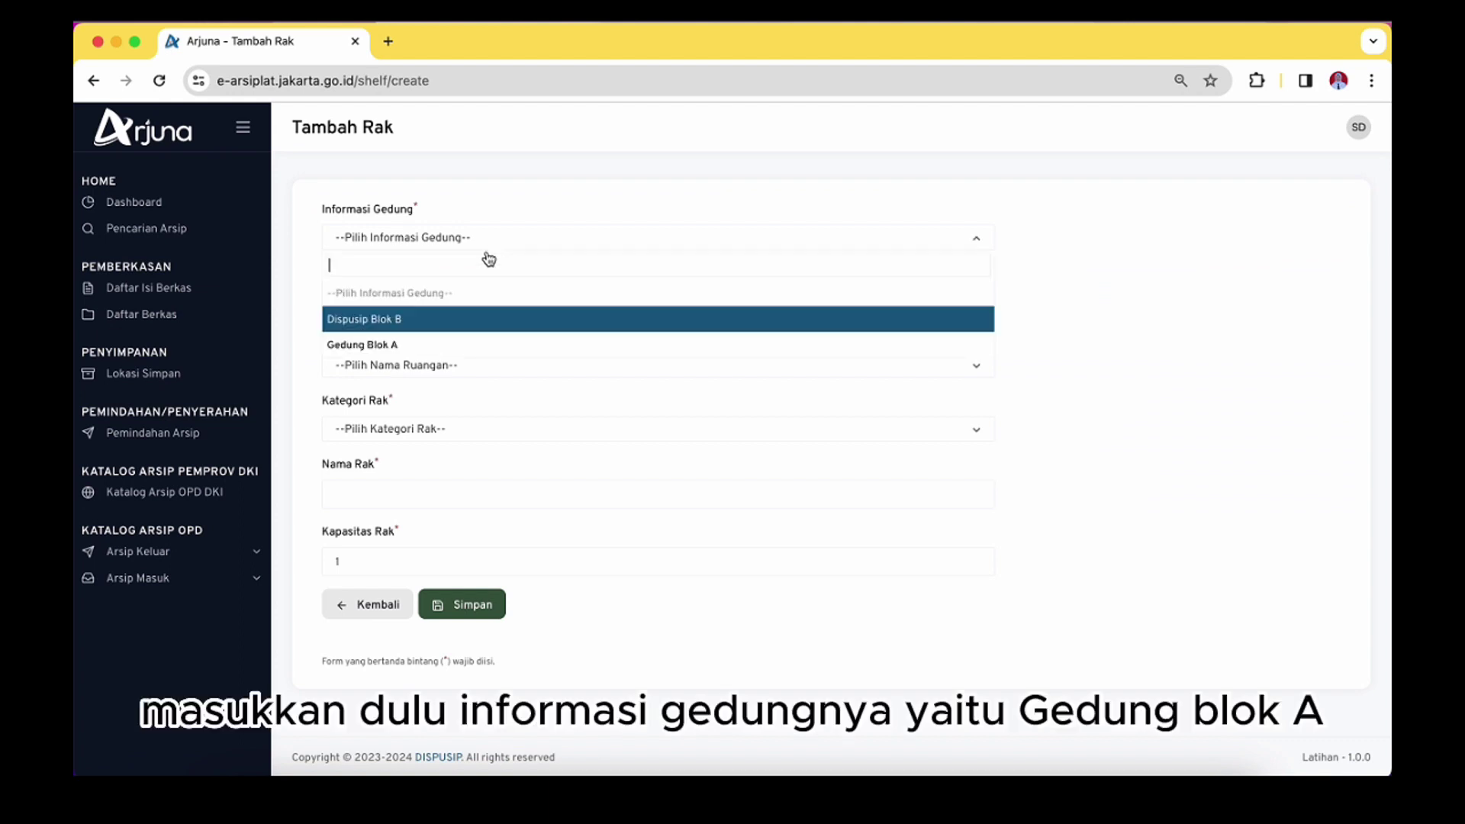
left_click(412, 344)
left_click(409, 302)
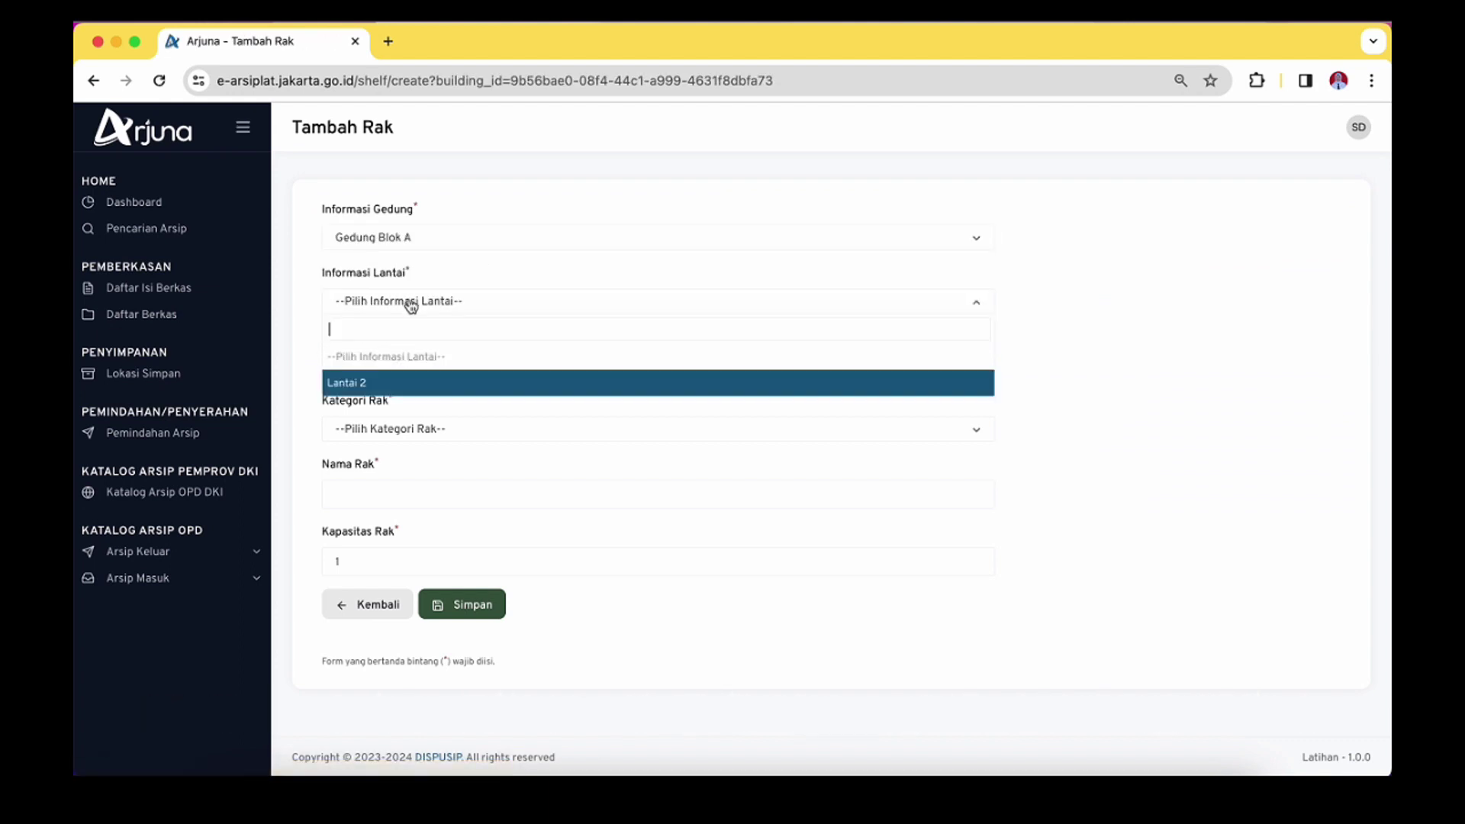
left_click(399, 383)
left_click(410, 372)
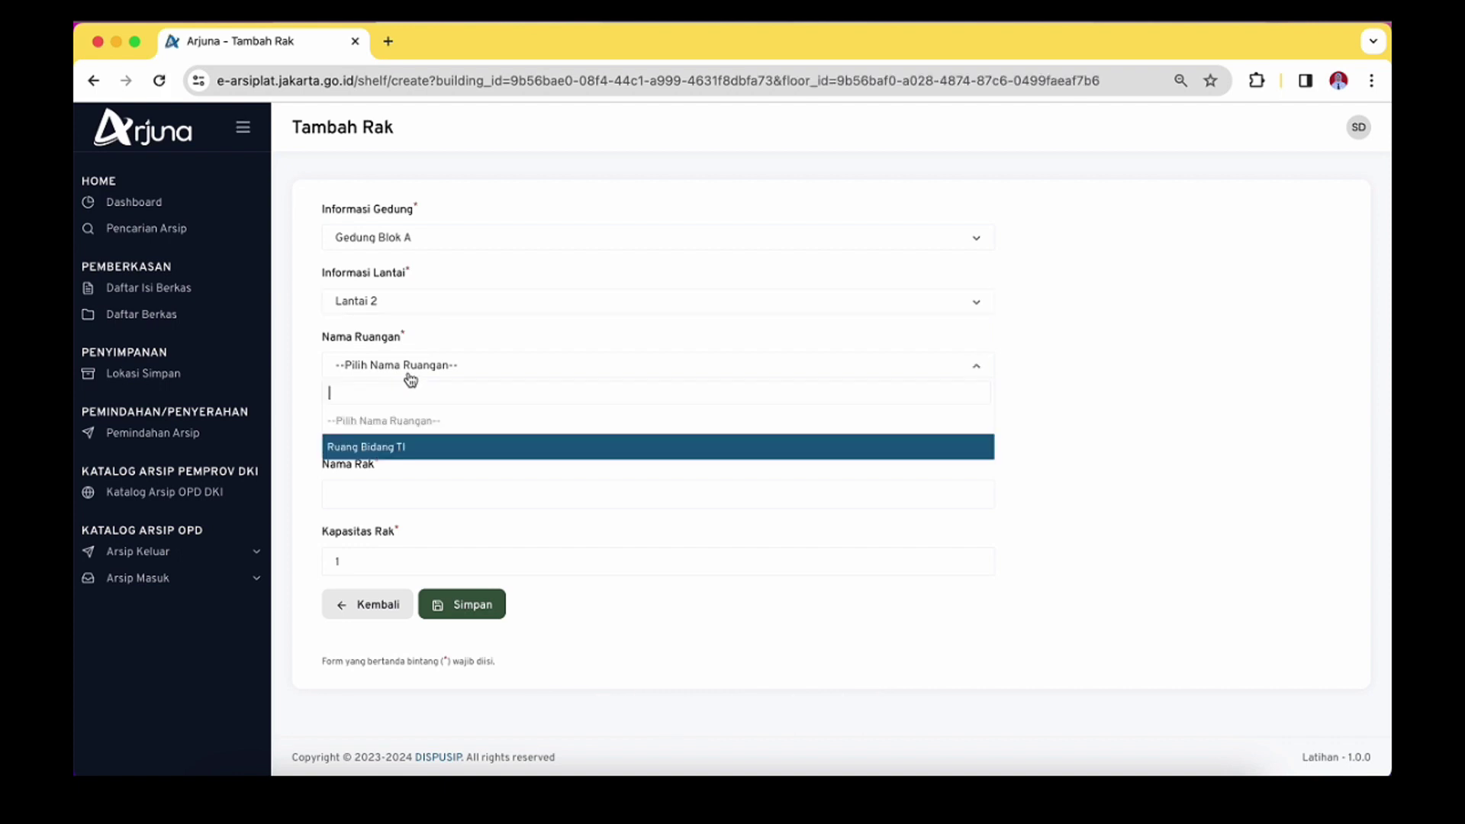
left_click(403, 449)
left_click(411, 435)
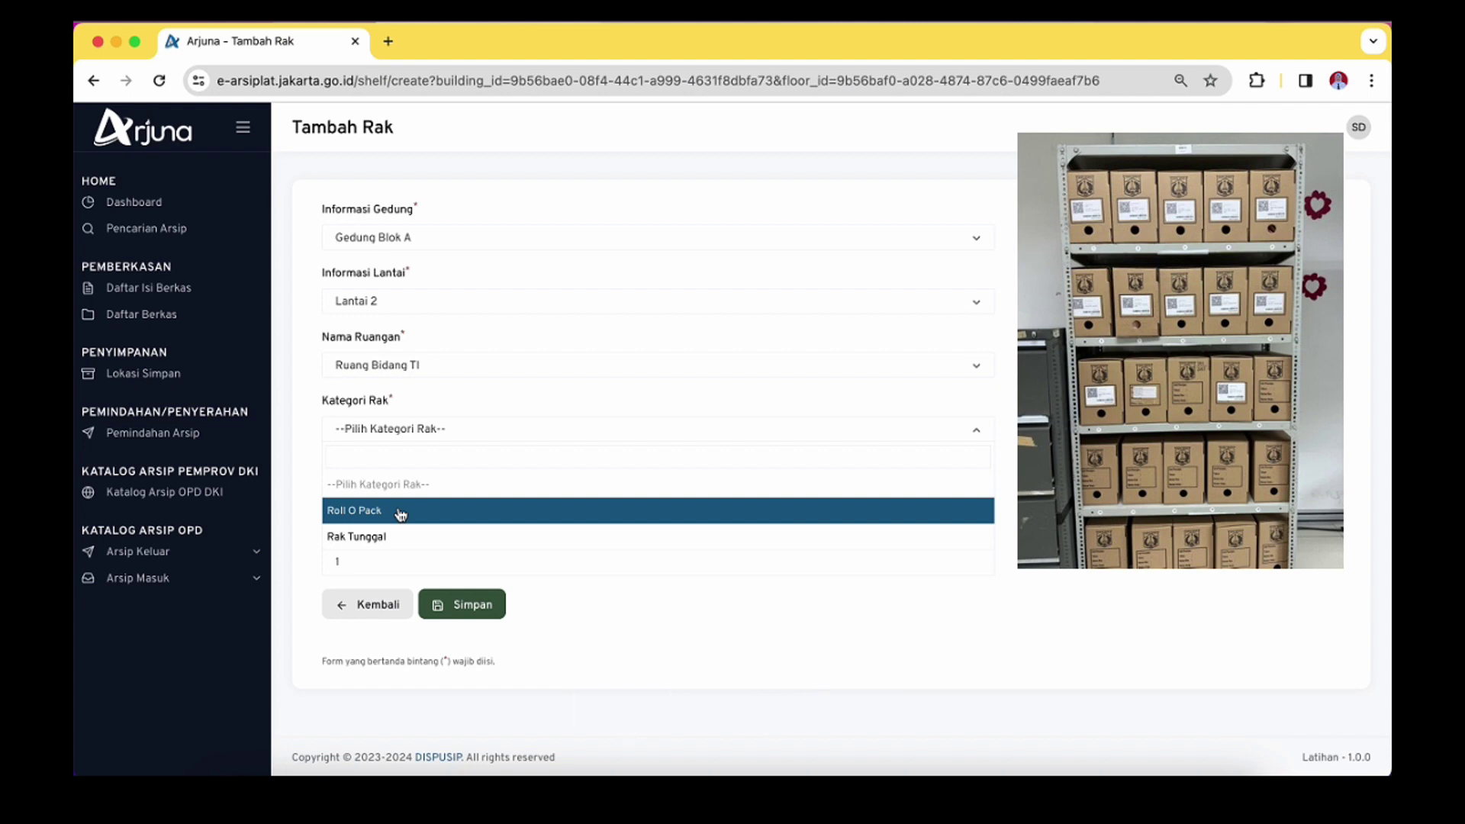
left_click(538, 543)
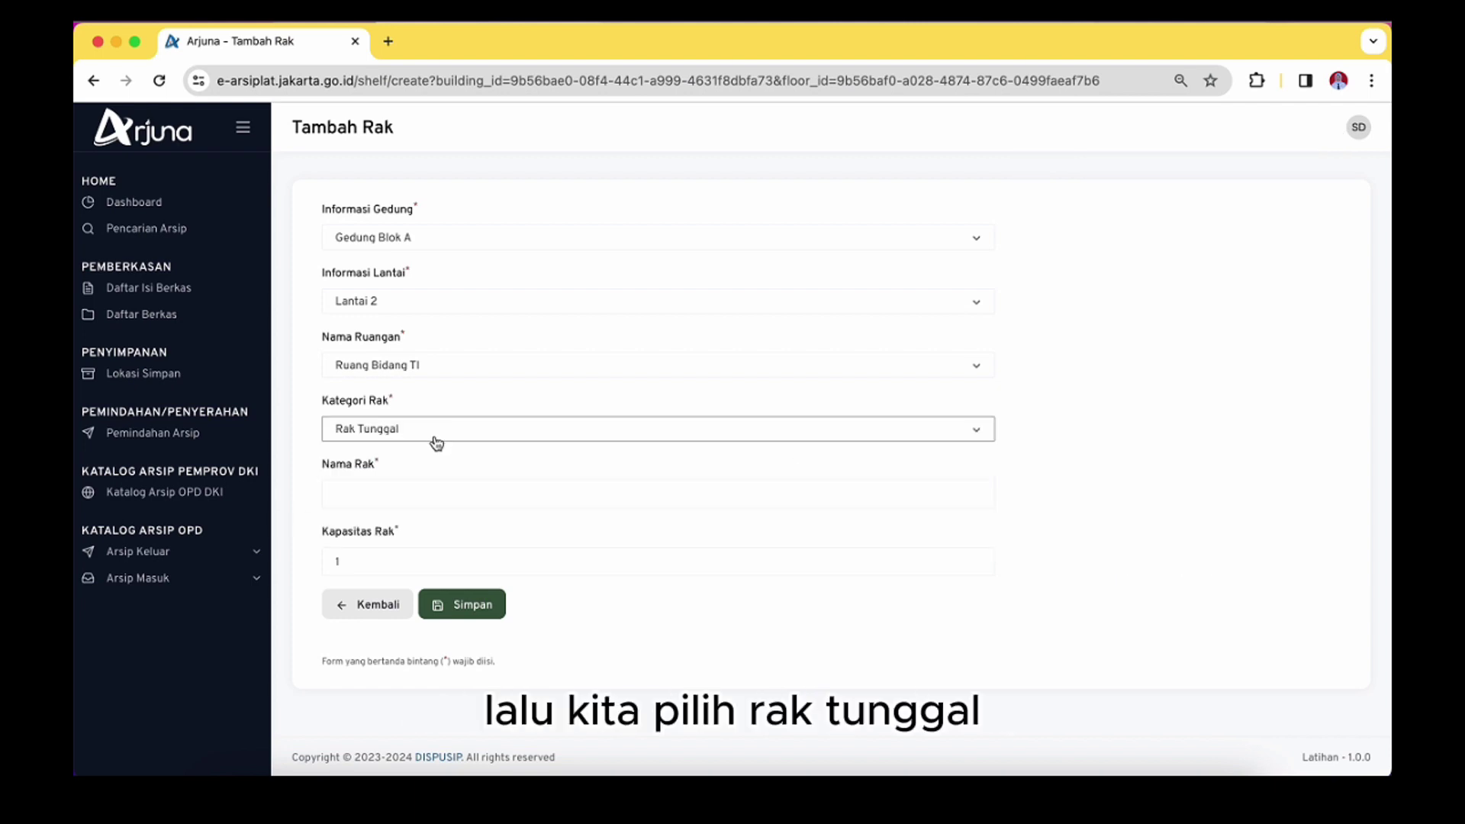
Name the rack 'Lemari 2 Bidang TI' and set its capacity to 15
left_click(433, 505)
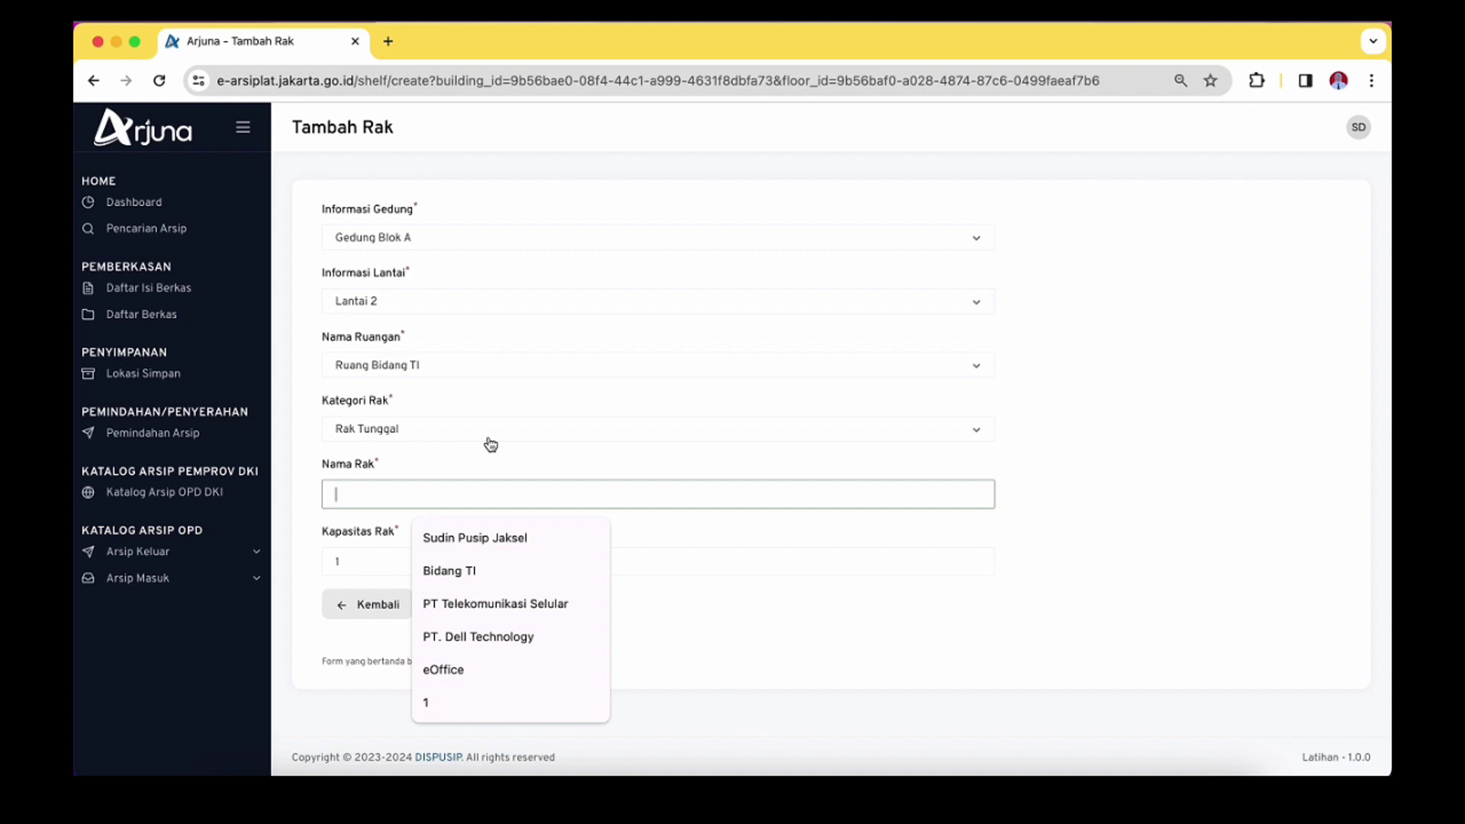
type("Le")
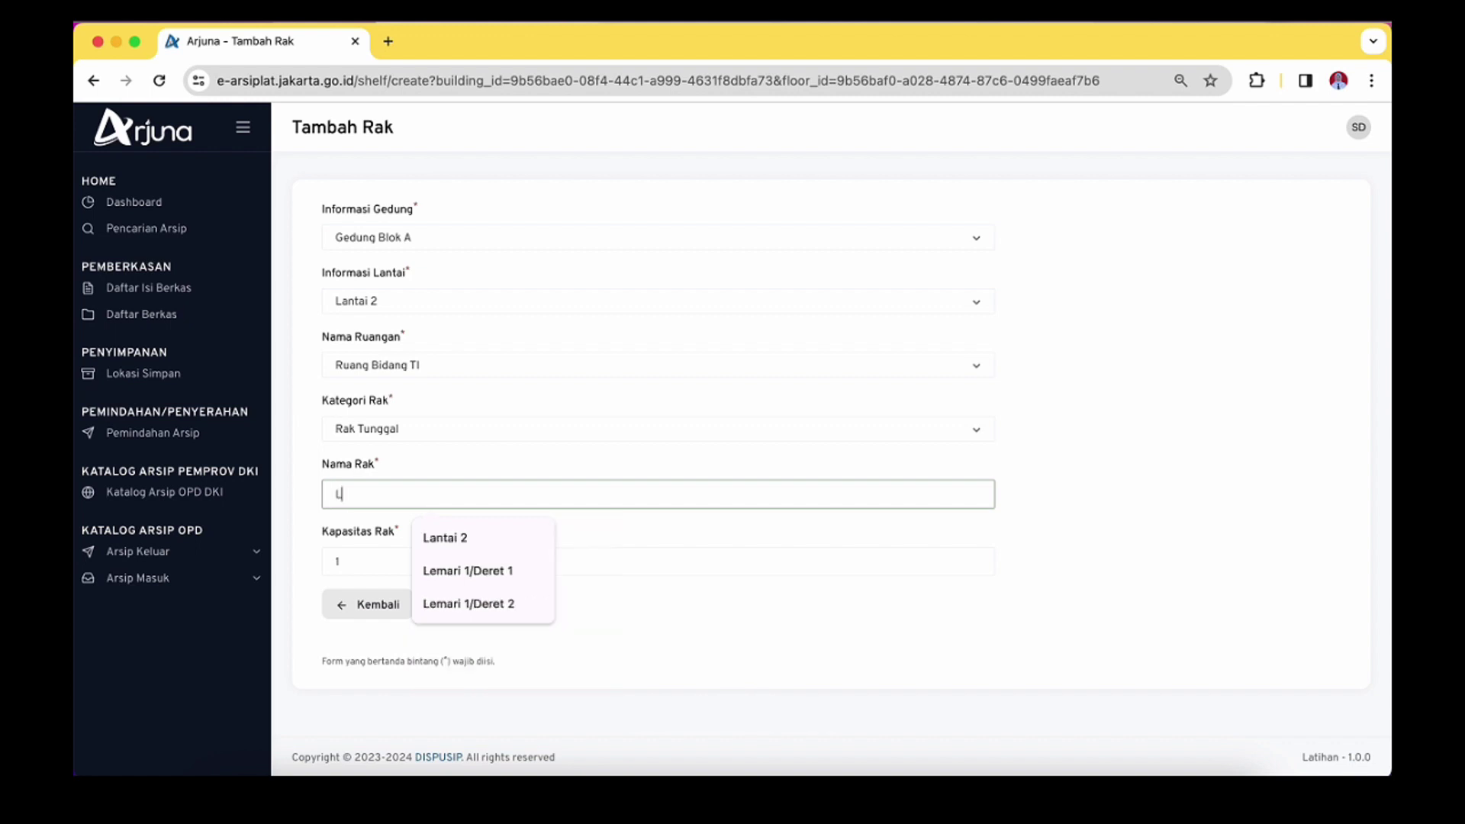
key("BackSpace")
key("BackSpace")
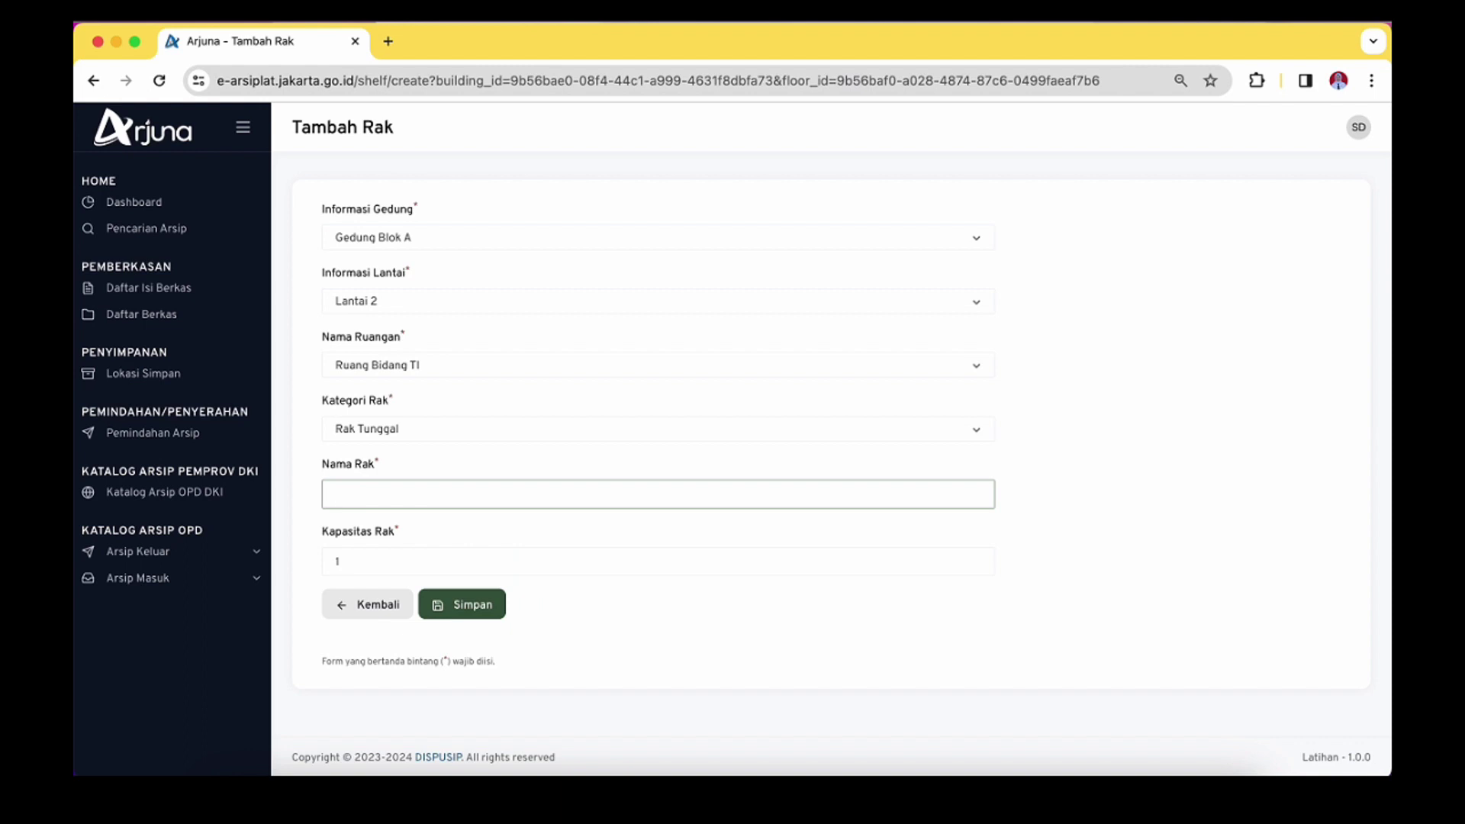
type("Lemari 1")
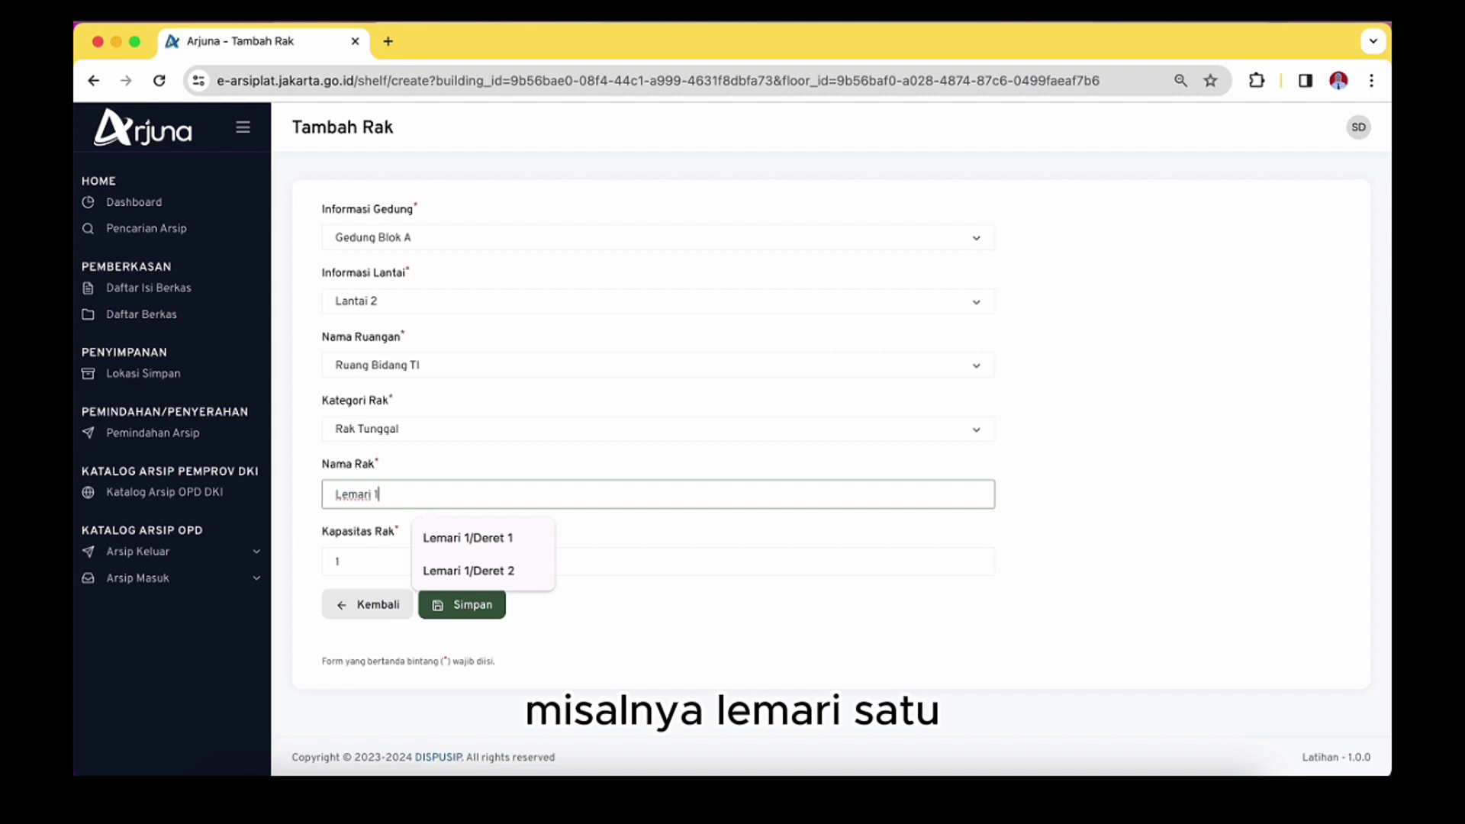
key("BackSpace")
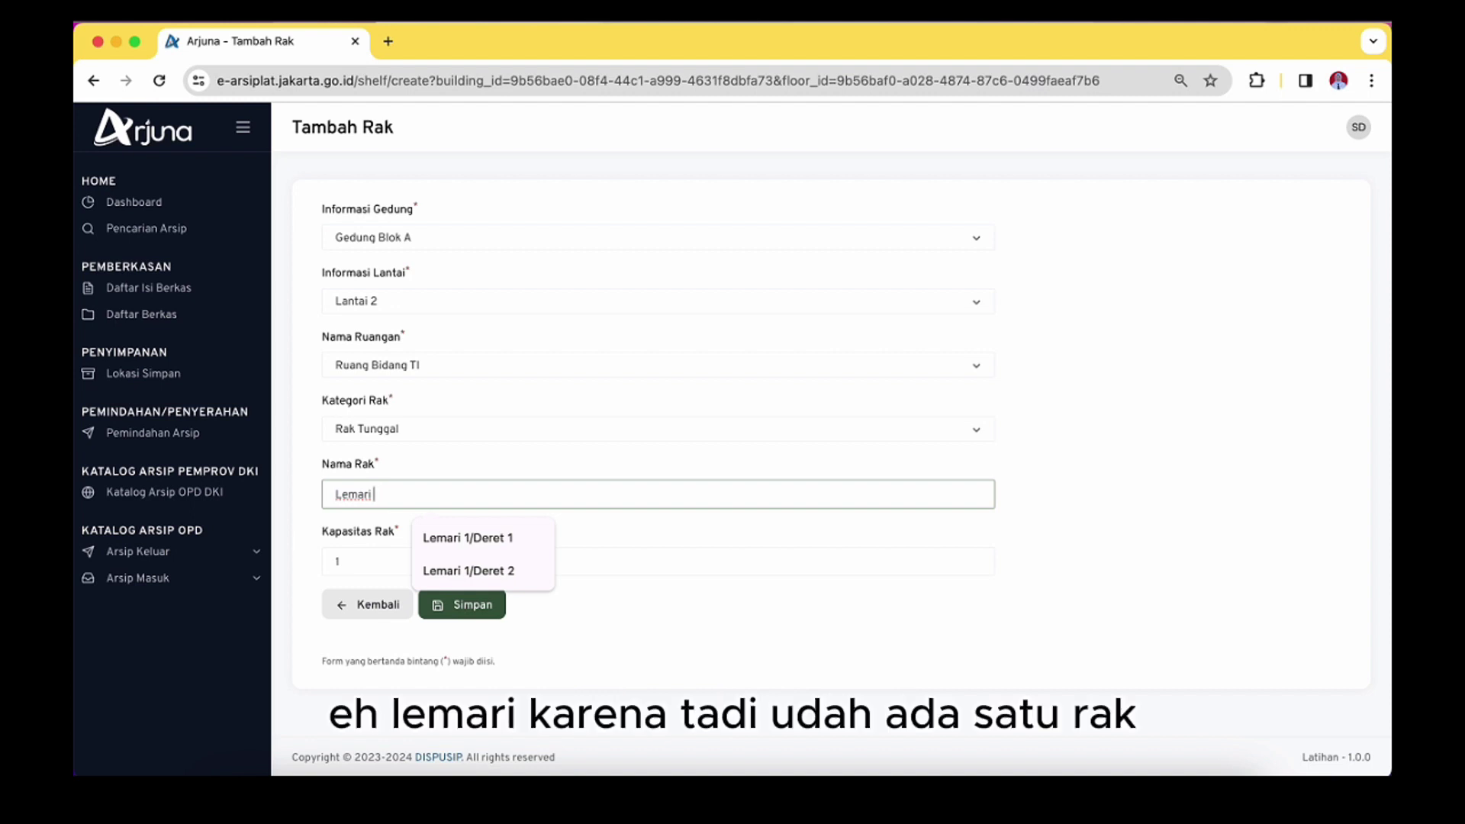
type("2")
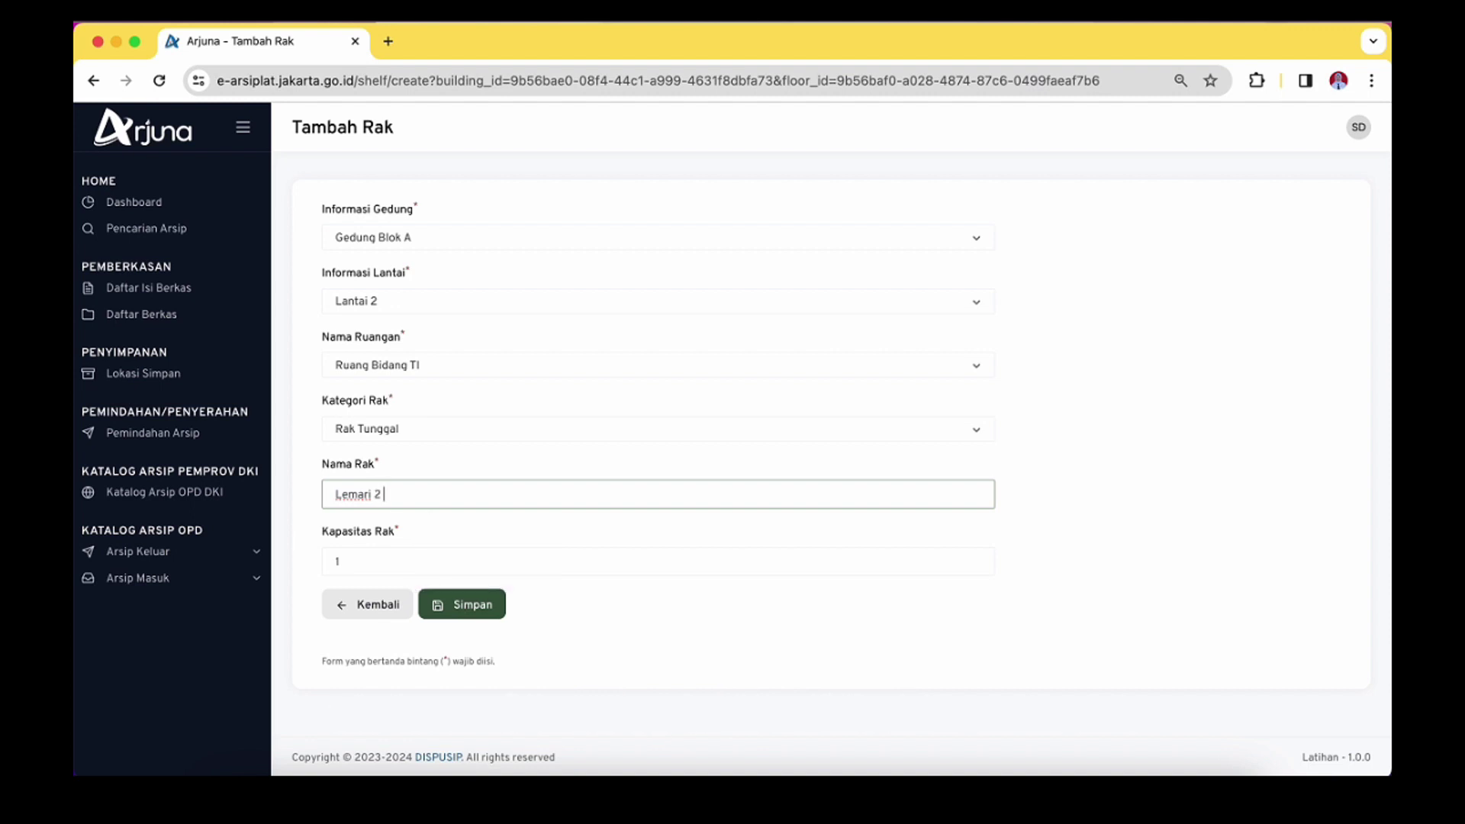
type(" Bidang TI")
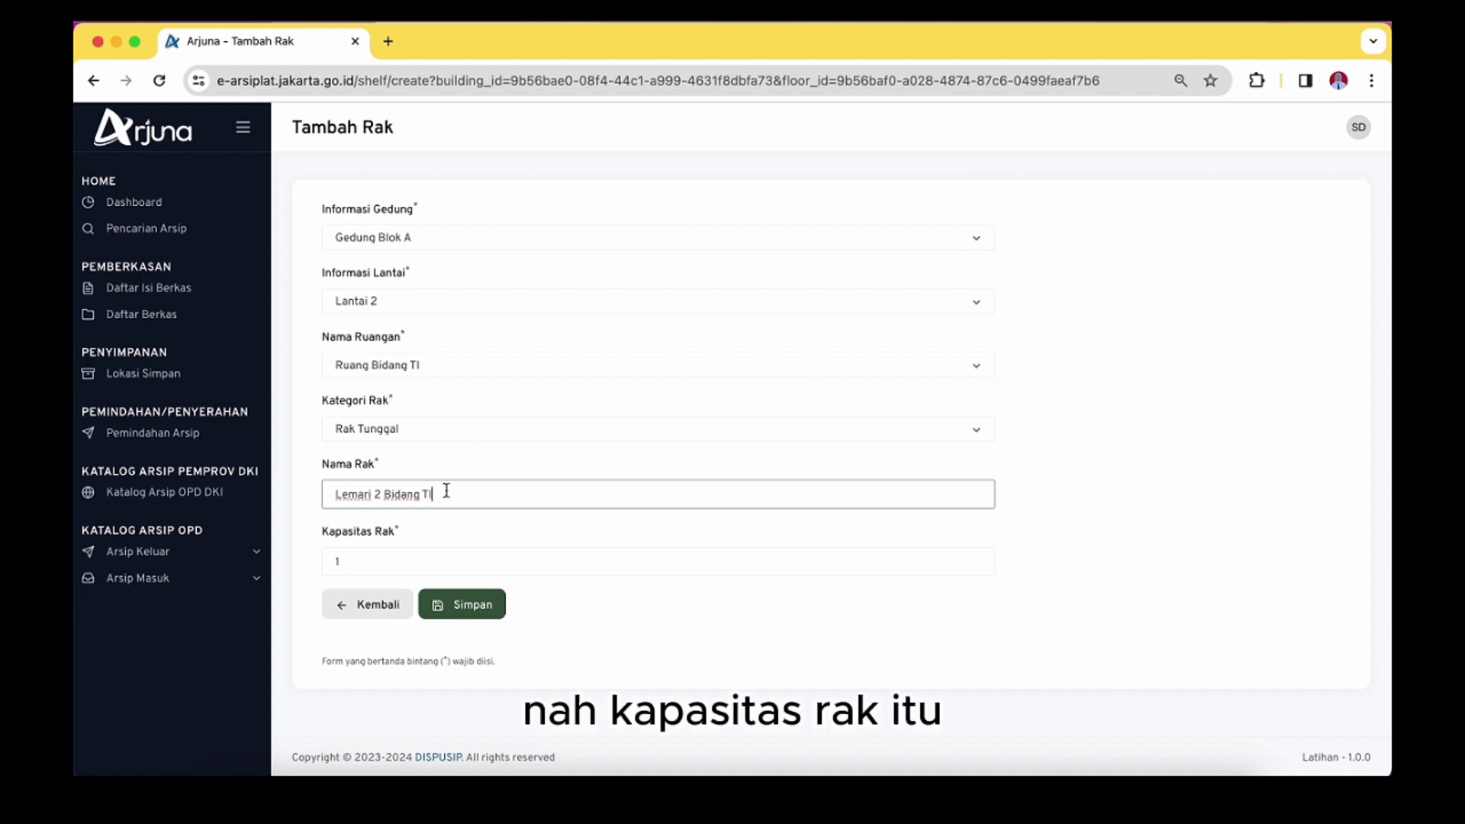
left_click(432, 550)
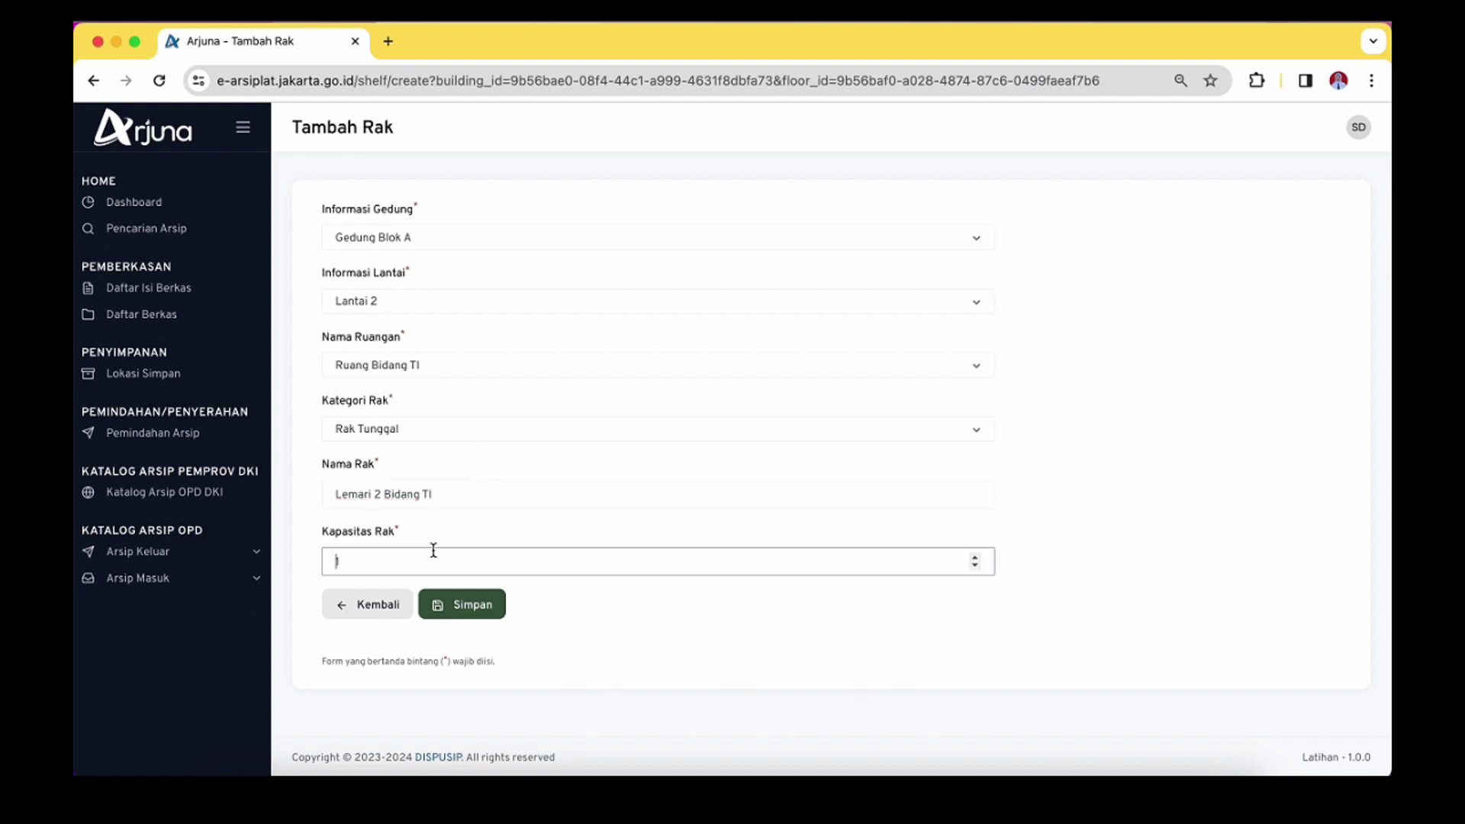
type("1")
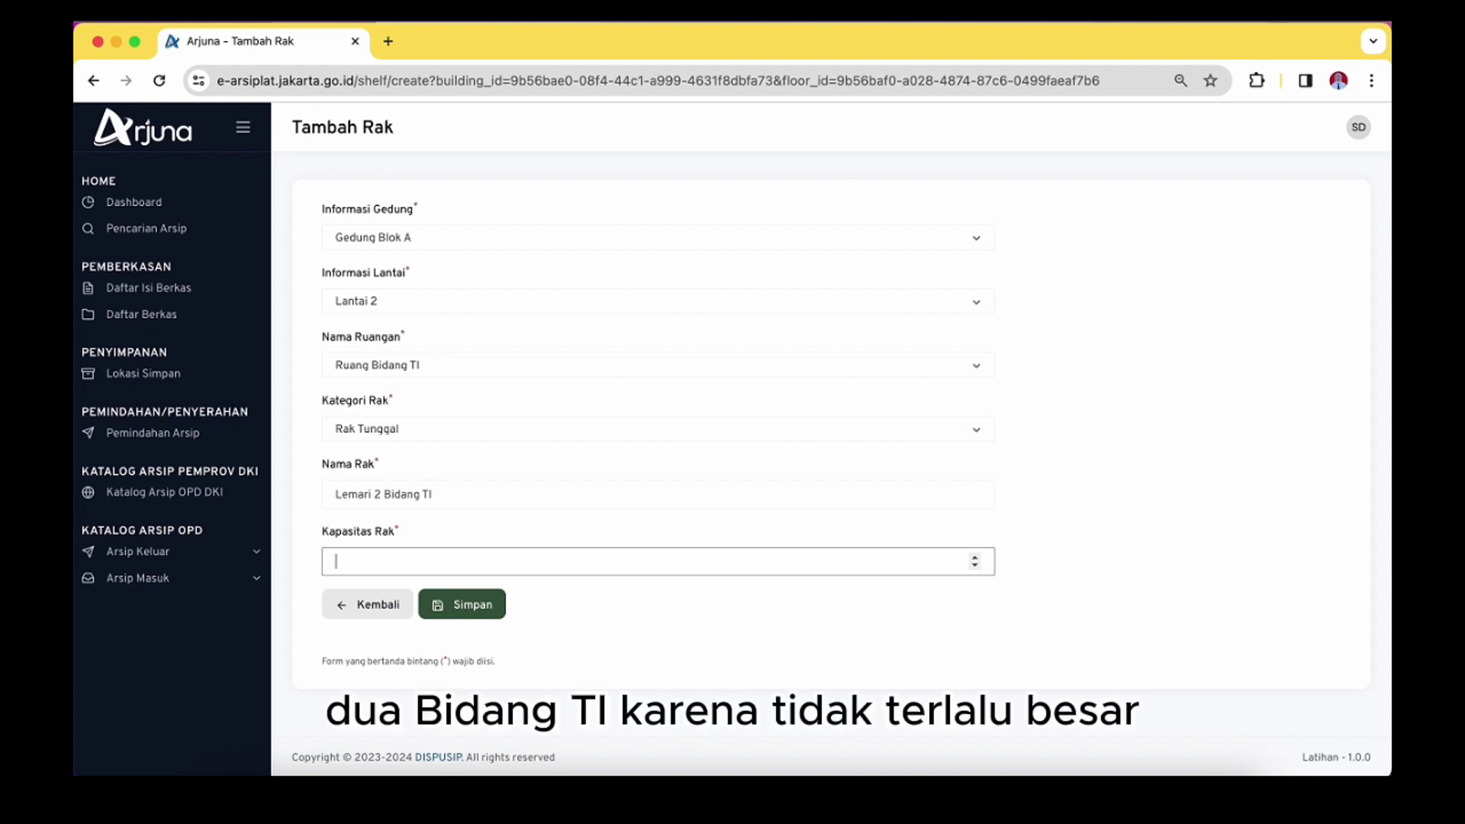
type("15")
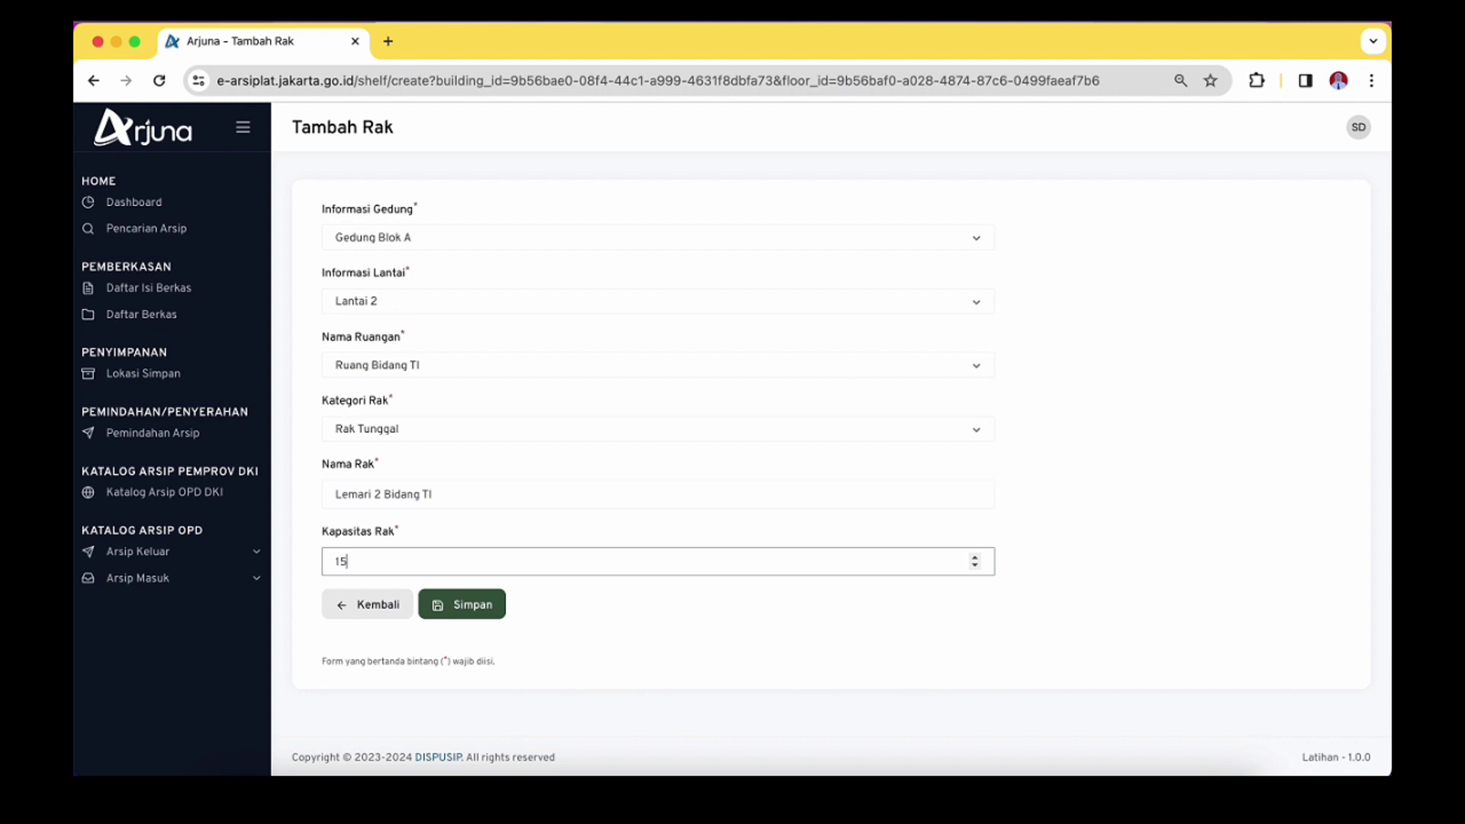
Save the Lemari 2 Bidang TI rack, then go to Pencarian Arsip
left_click(446, 605)
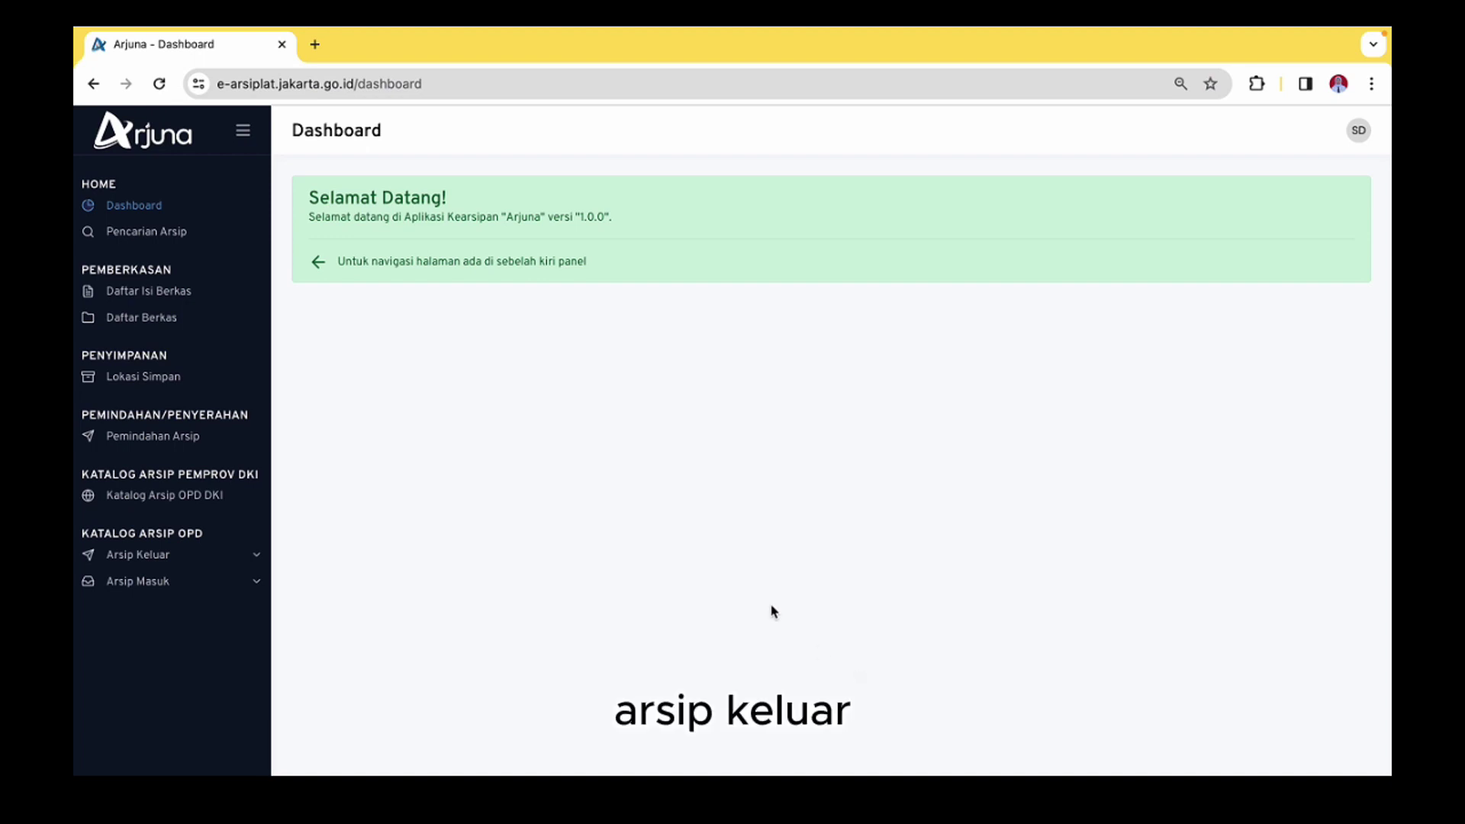
left_click(145, 238)
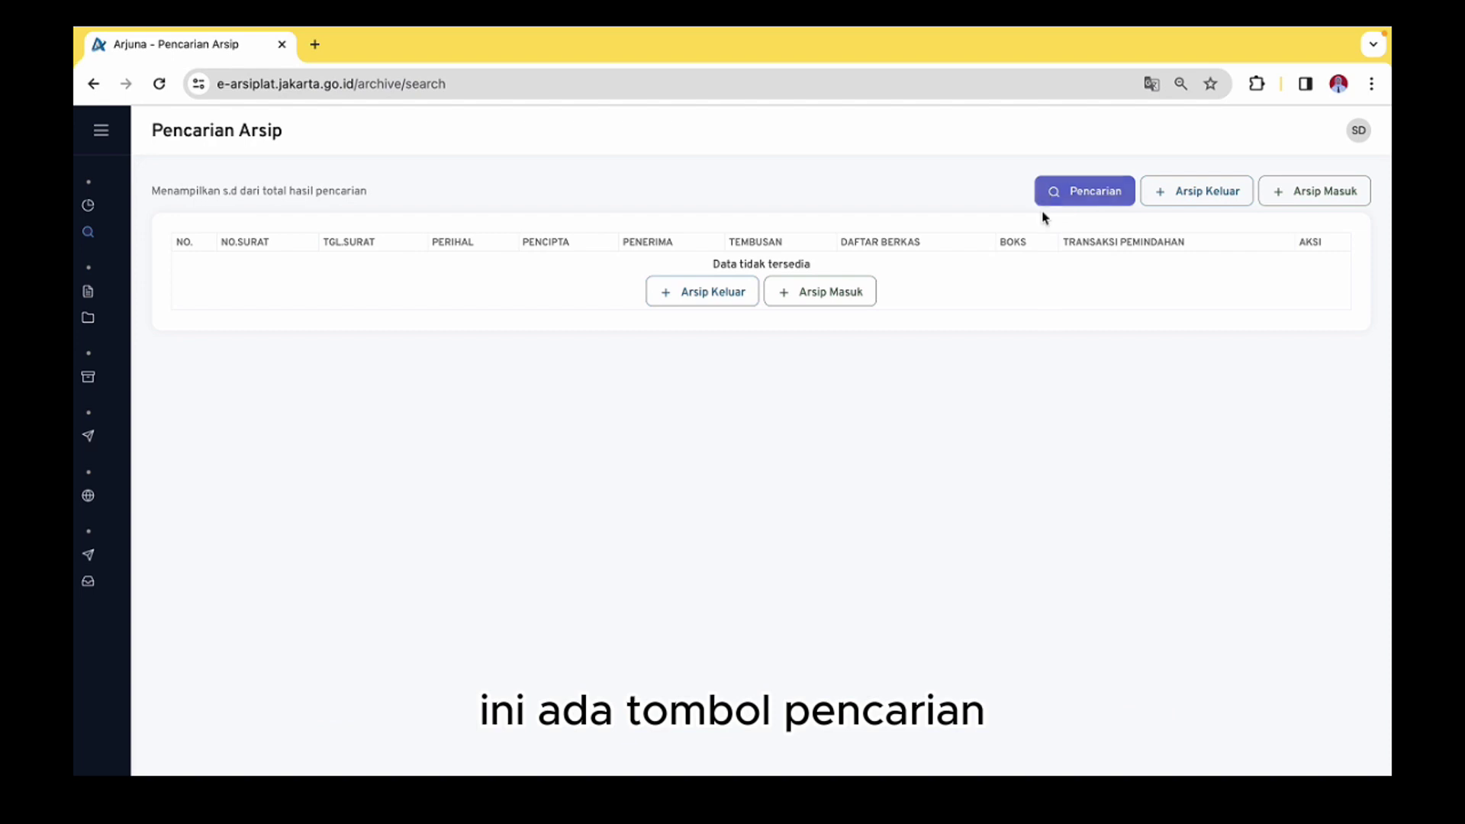
Open the Pencarian search dialog on the archive search page
left_click(1106, 191)
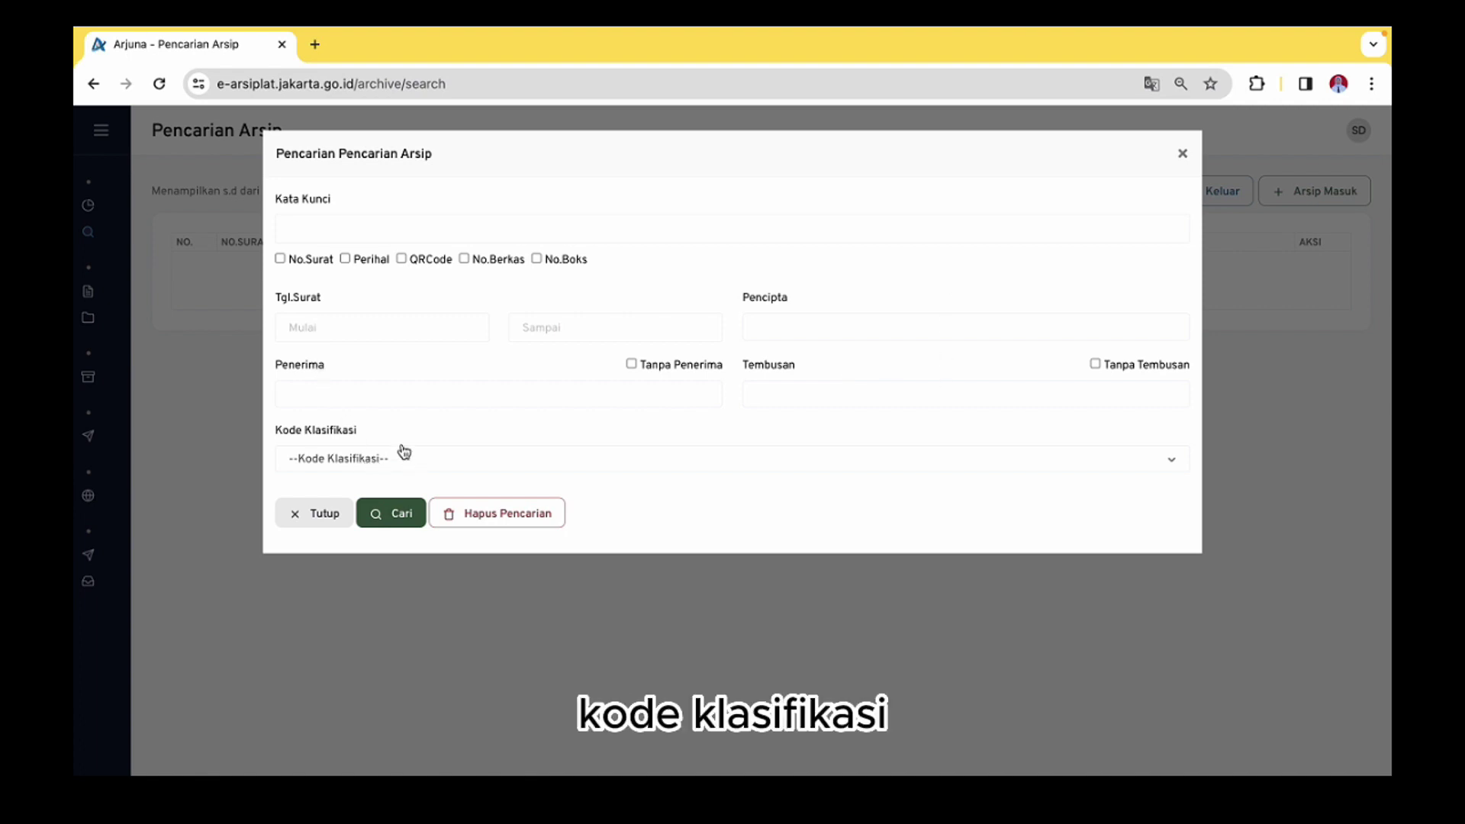
Search archives by No.Surat for letter number 1704/-073.7
left_click(314, 258)
left_click(362, 229)
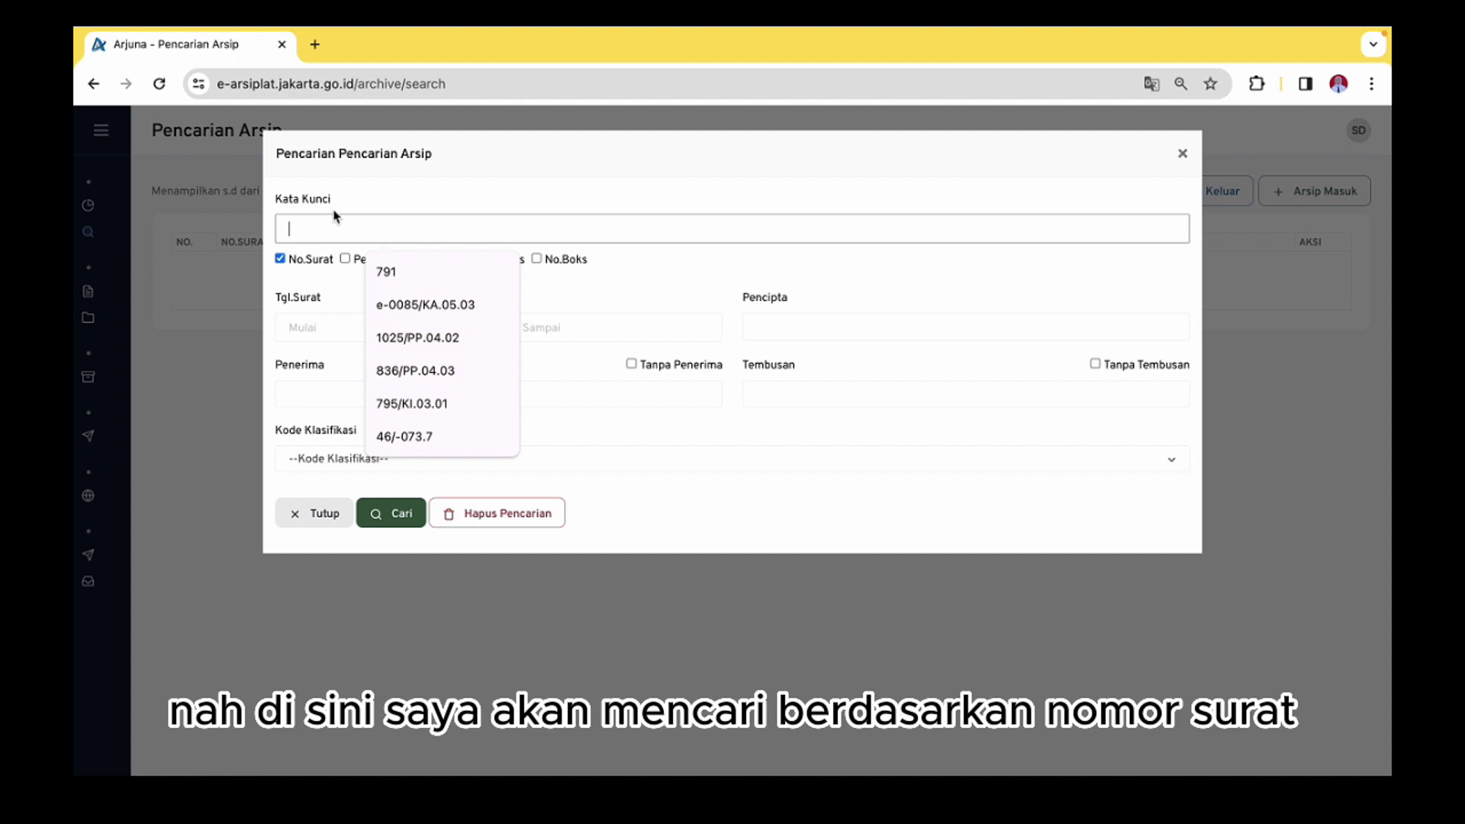
type("1")
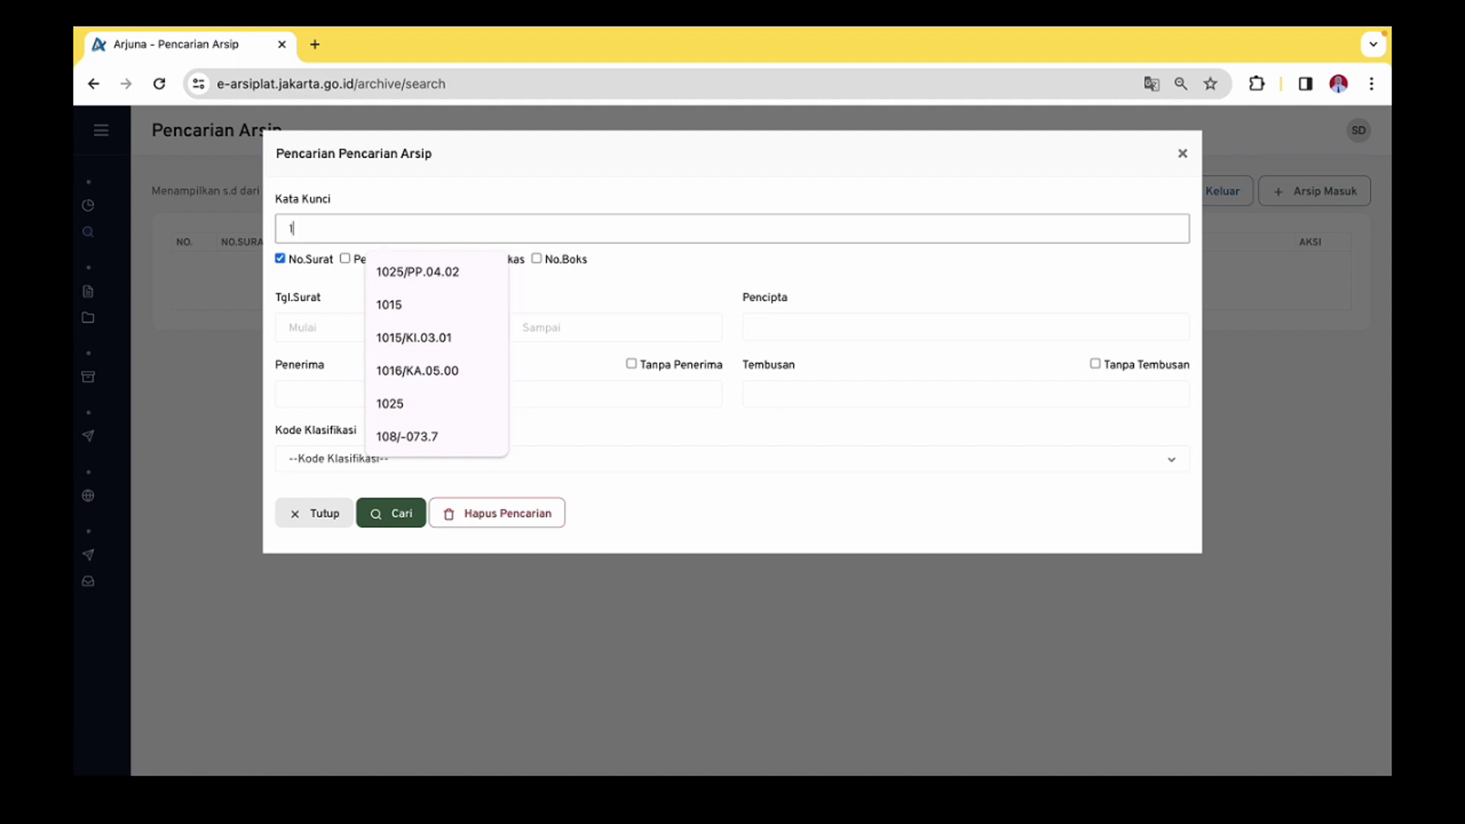
type("704")
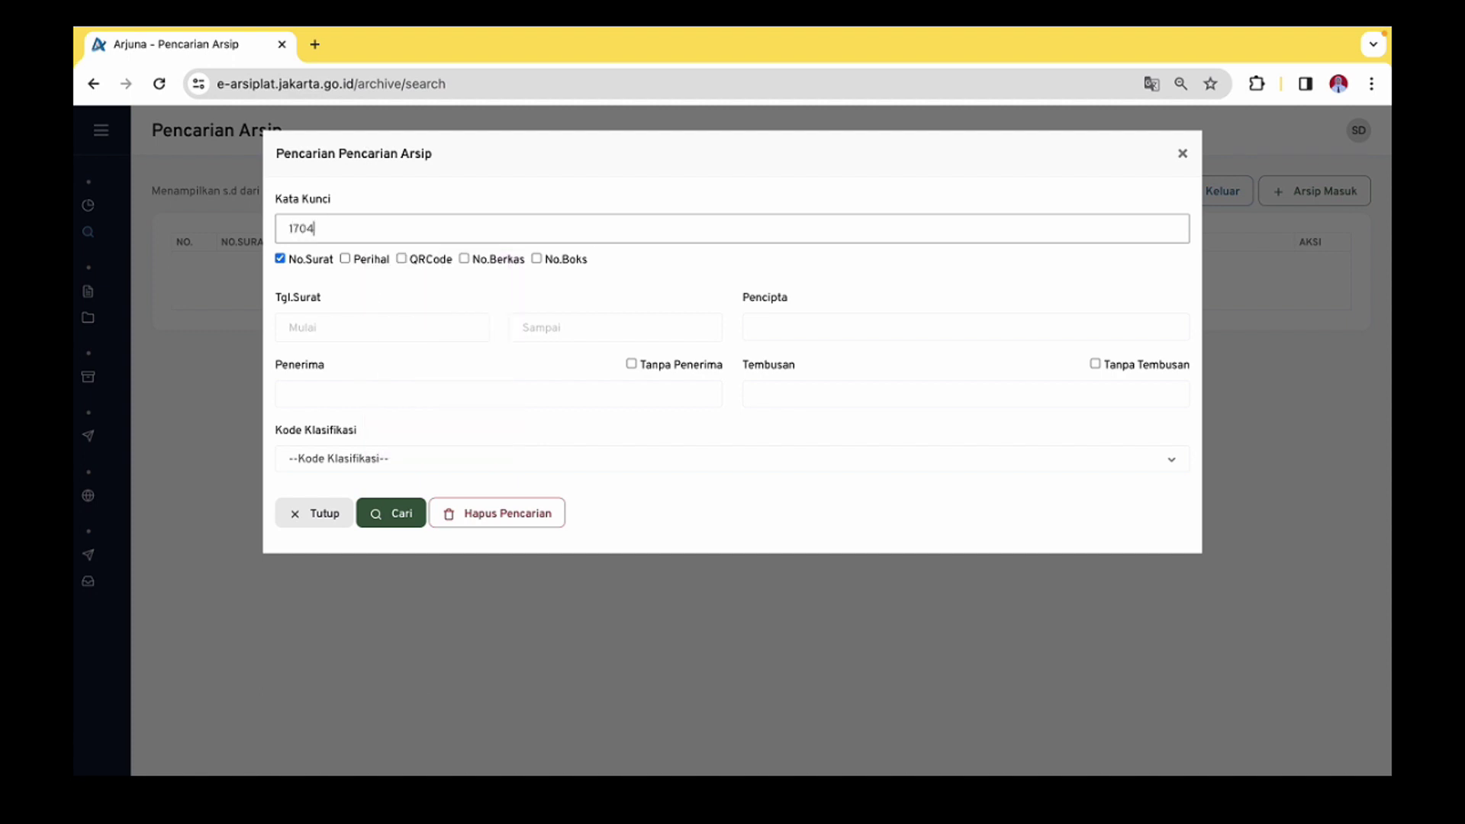
type("/-")
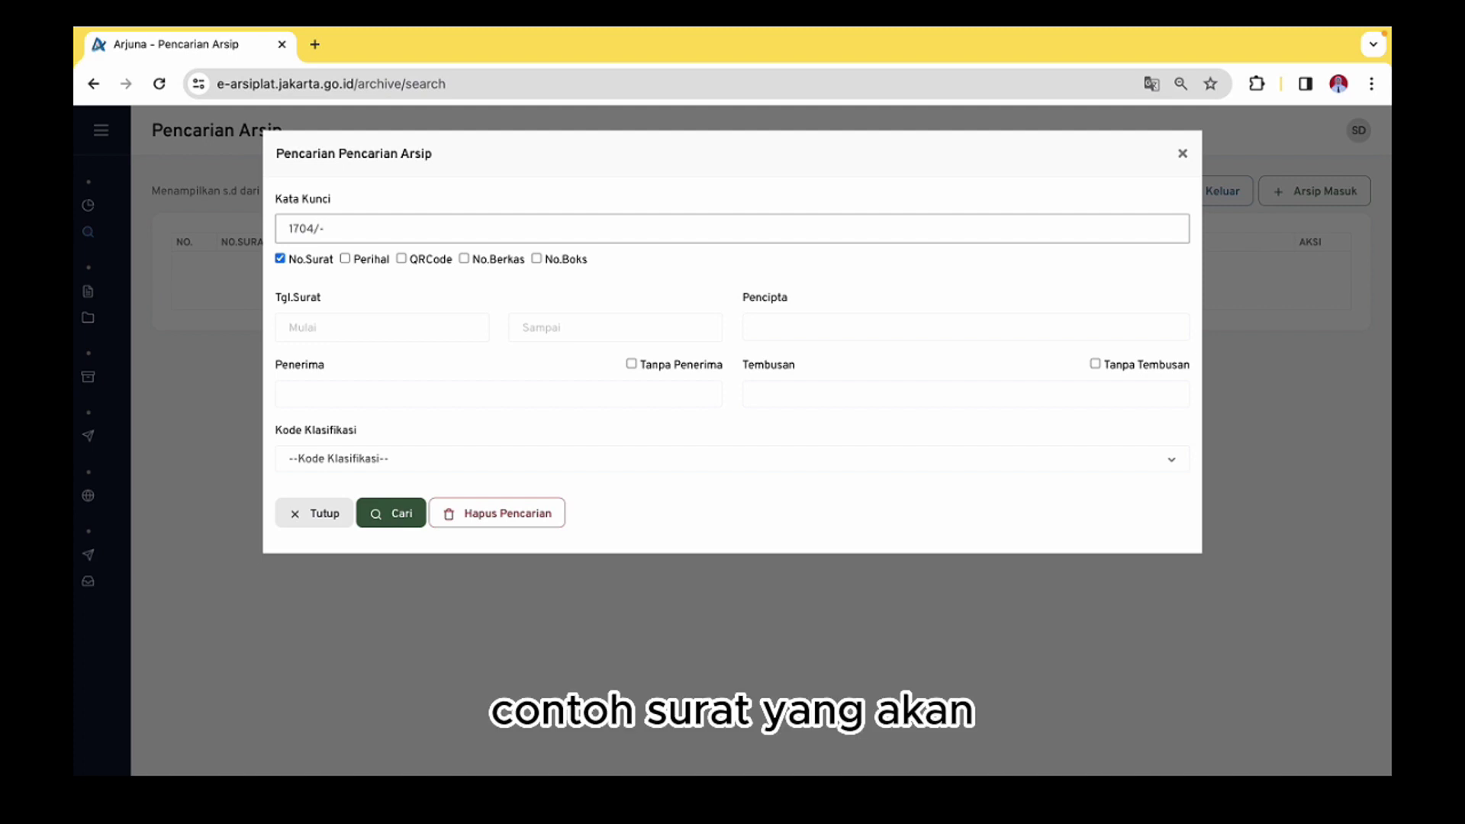
type("073.4")
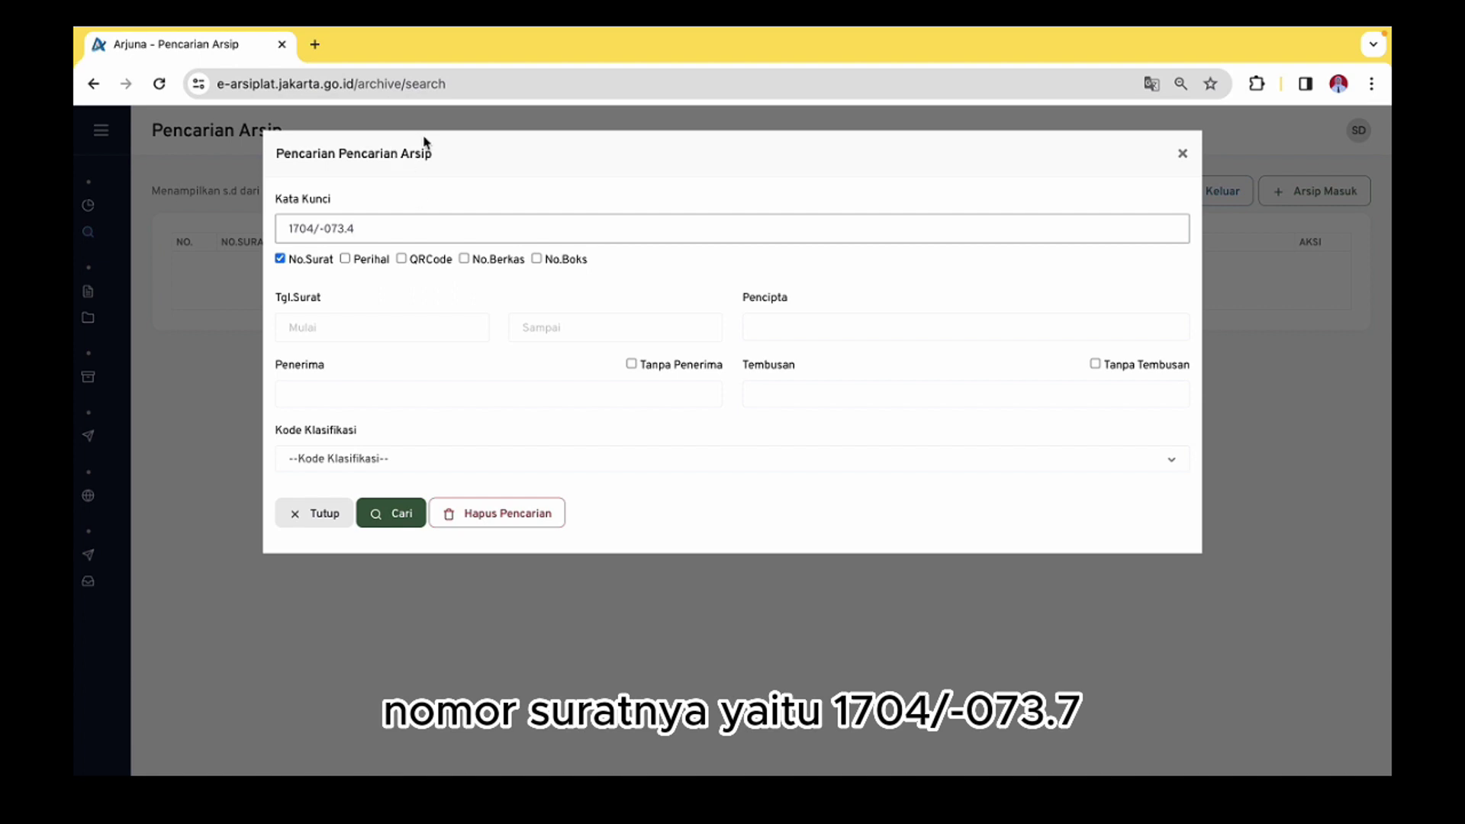
key("BackSpace")
left_click(384, 514)
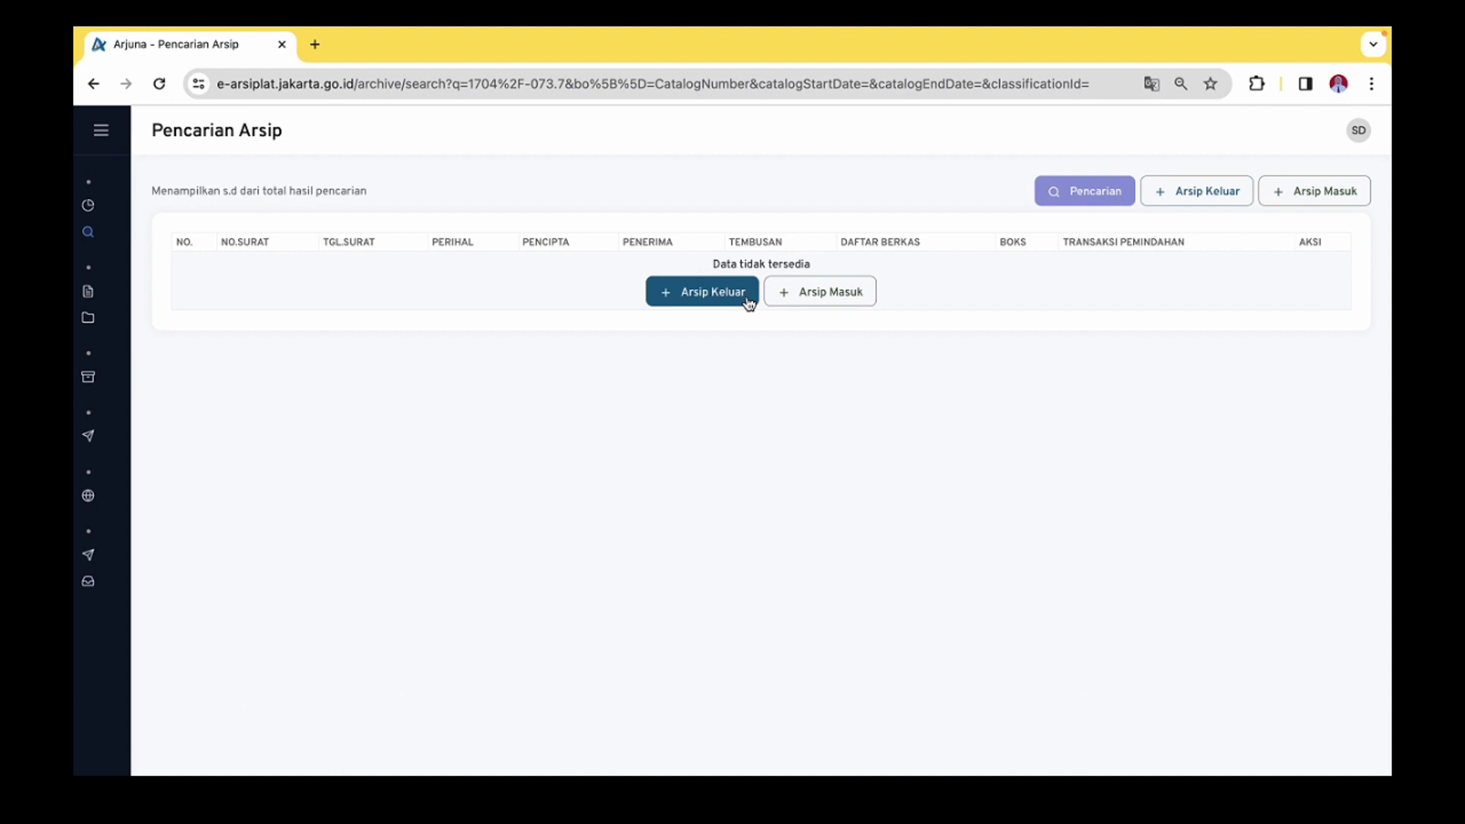
With no matches found, go to Arsip Keluar to add an outgoing archive
left_click(1196, 206)
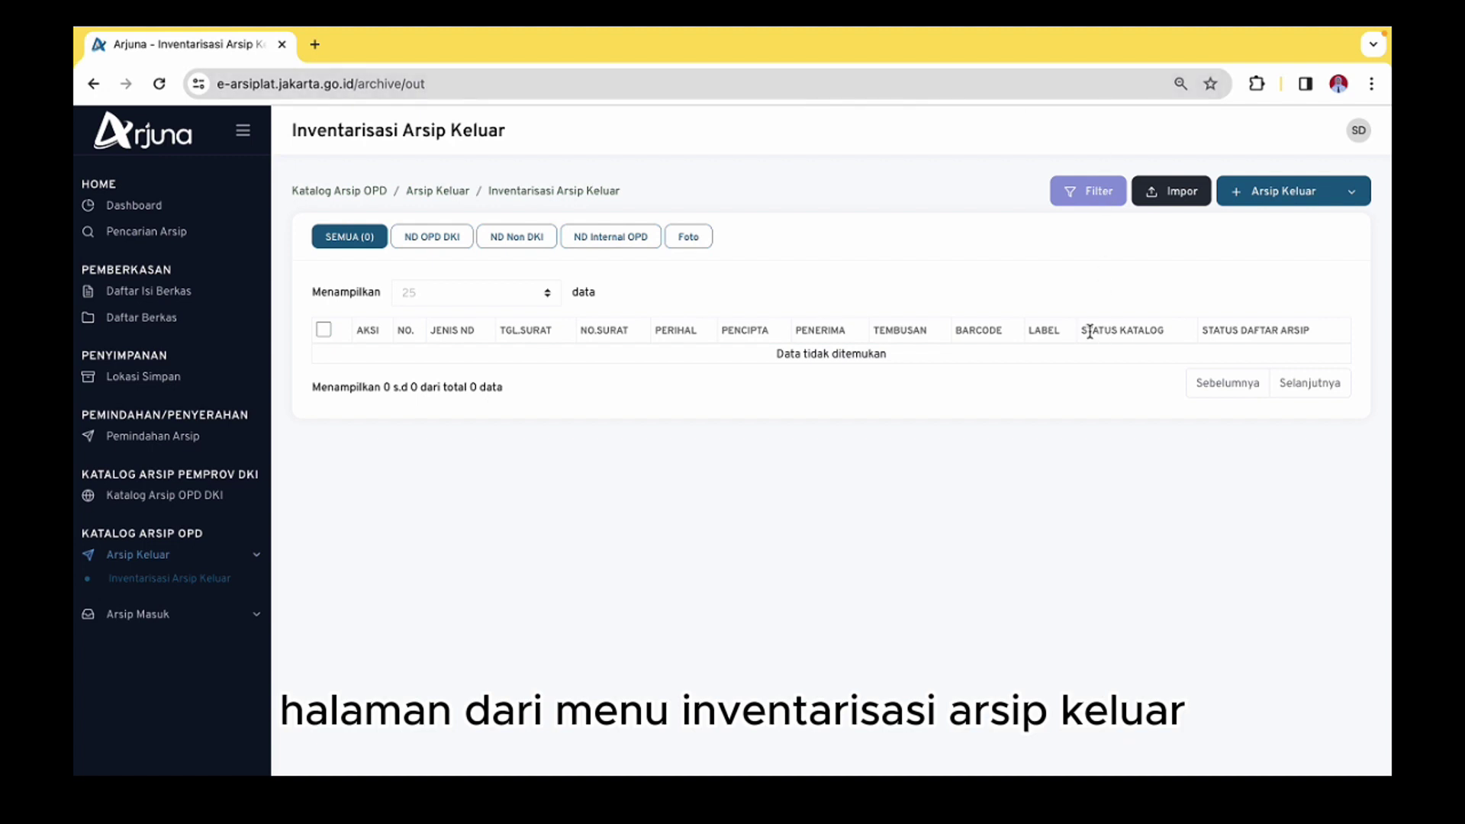
Open the Filter dialog on Inventarisasi Arsip Keluar and close it again
left_click(1080, 195)
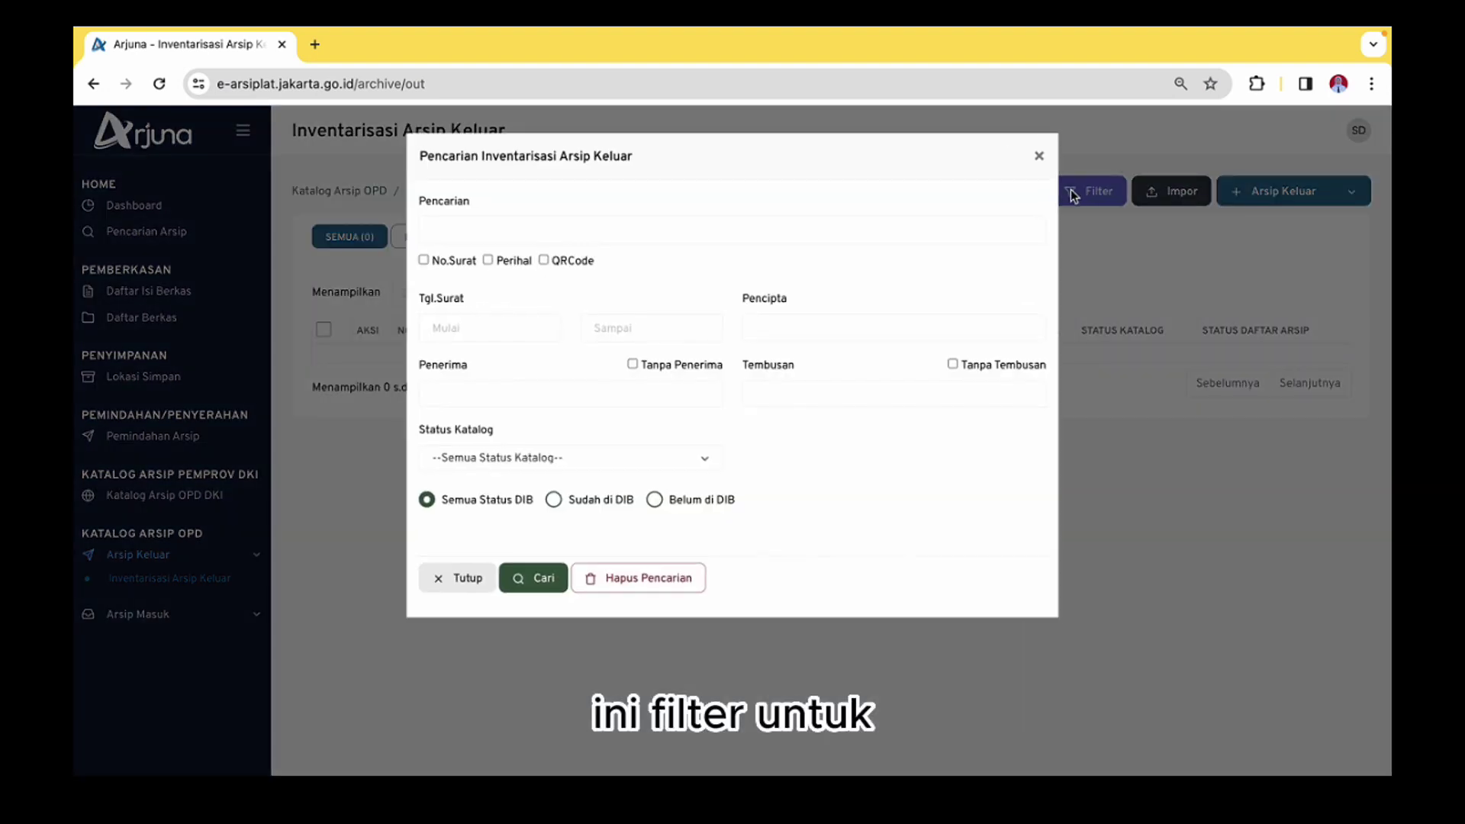
left_click(1042, 156)
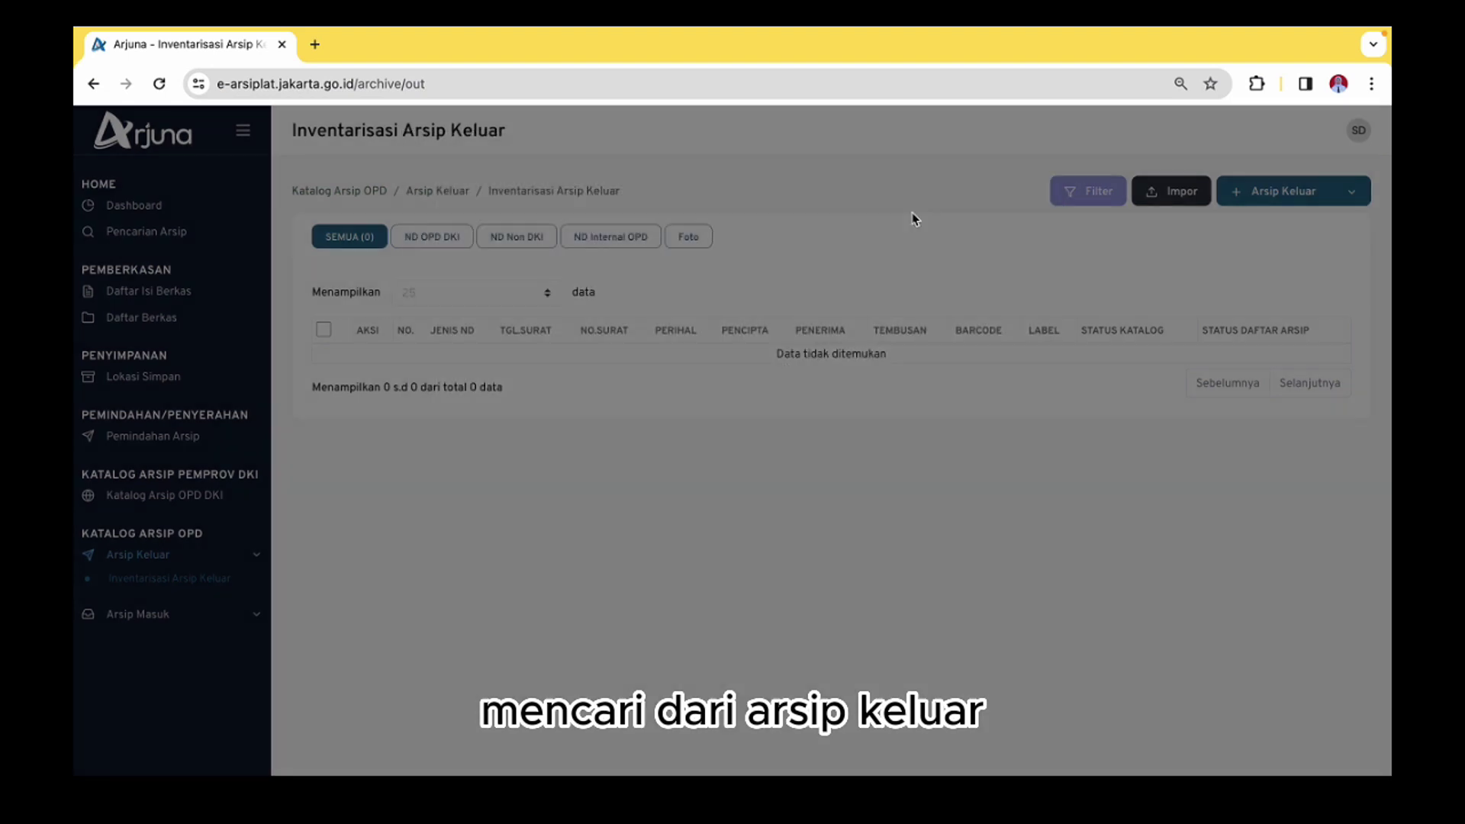
left_click(1172, 192)
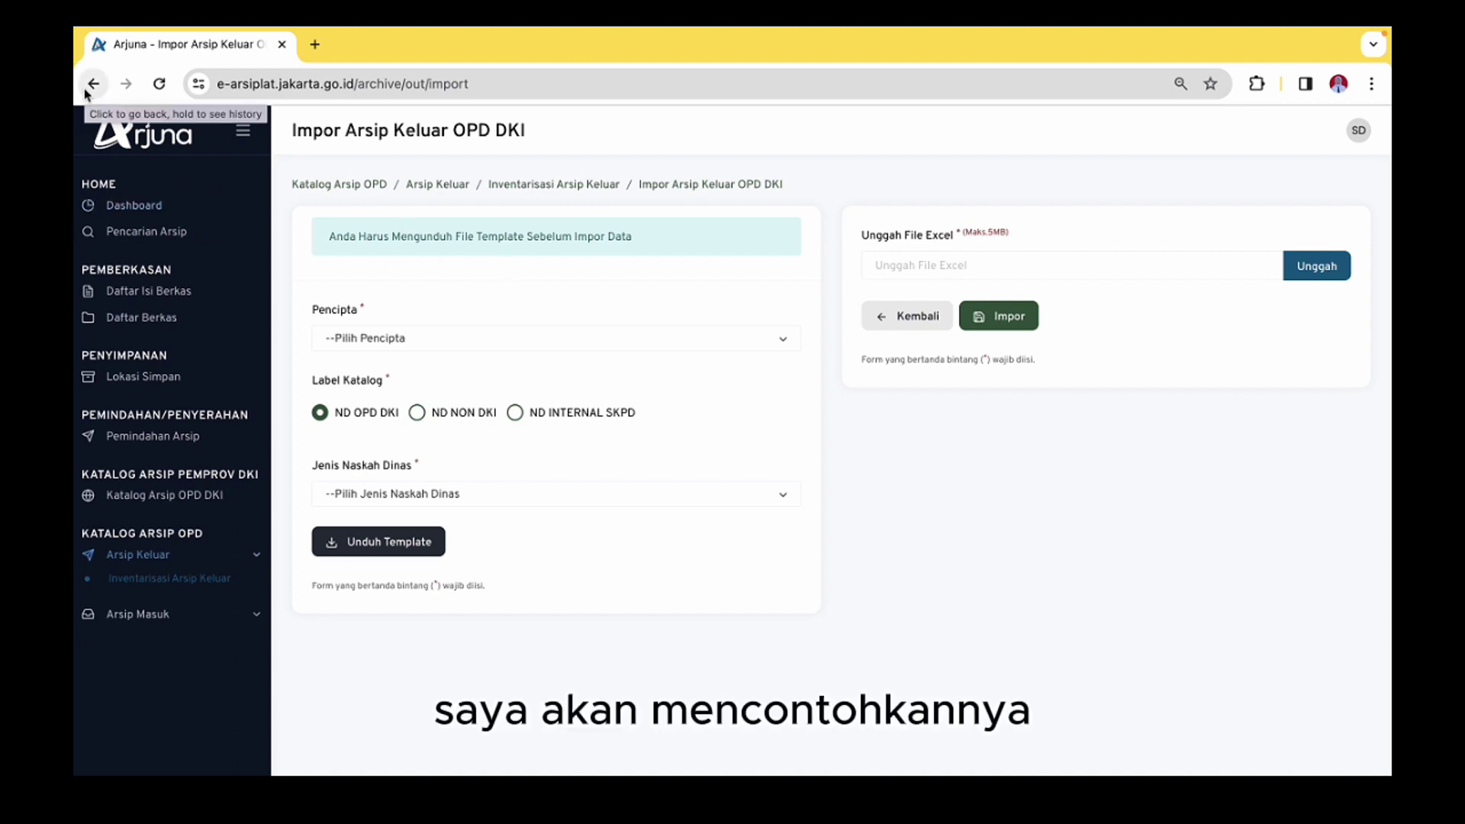
left_click(83, 90)
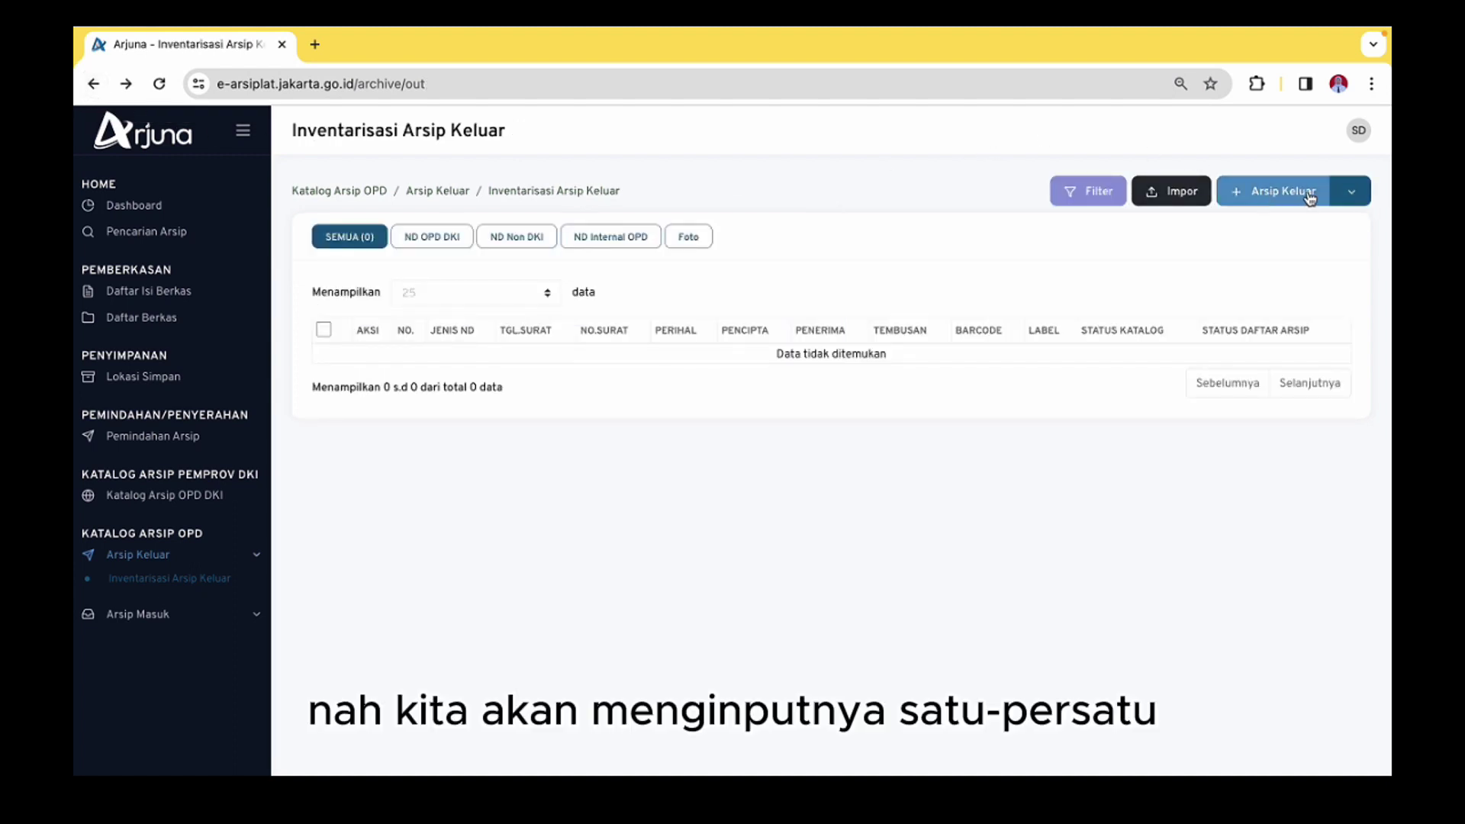
left_click(1351, 195)
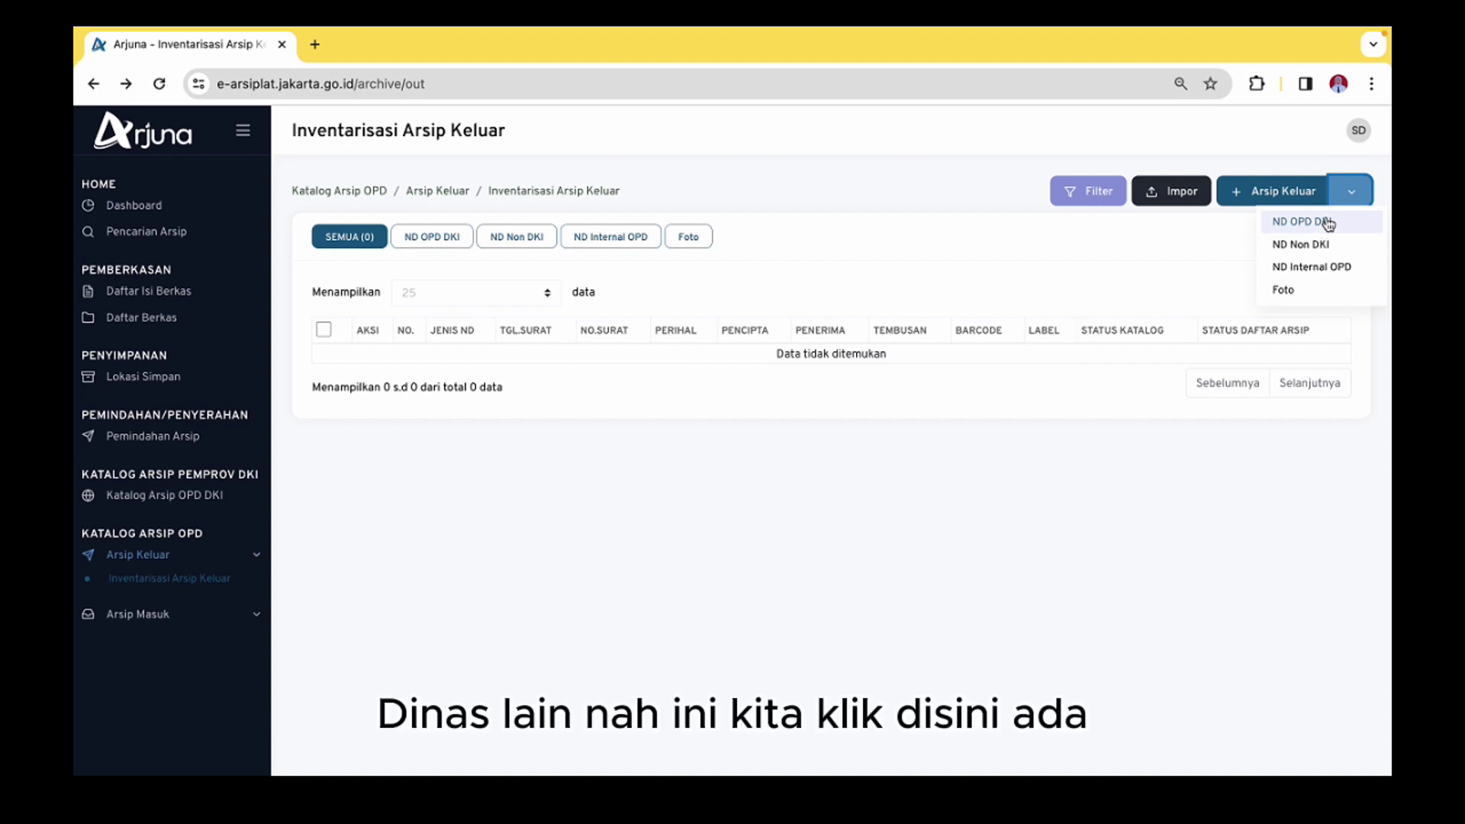
Start a new ND OPD DKI outgoing archive entry from the Arsip Keluar menu
left_click(1329, 223)
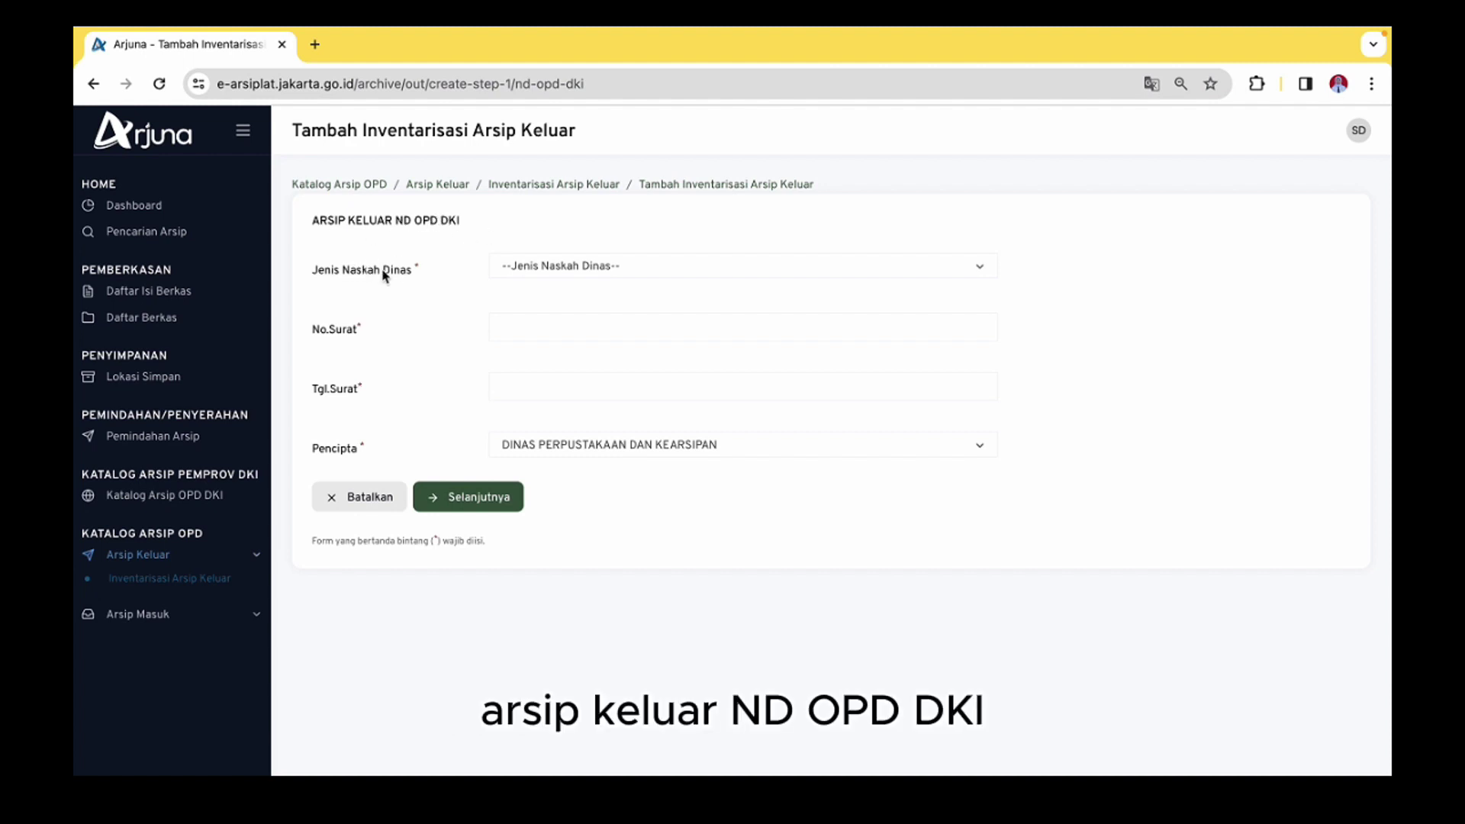
Choose Surat Undangan as the document type and enter letter number 1704/-073.7
left_click(592, 276)
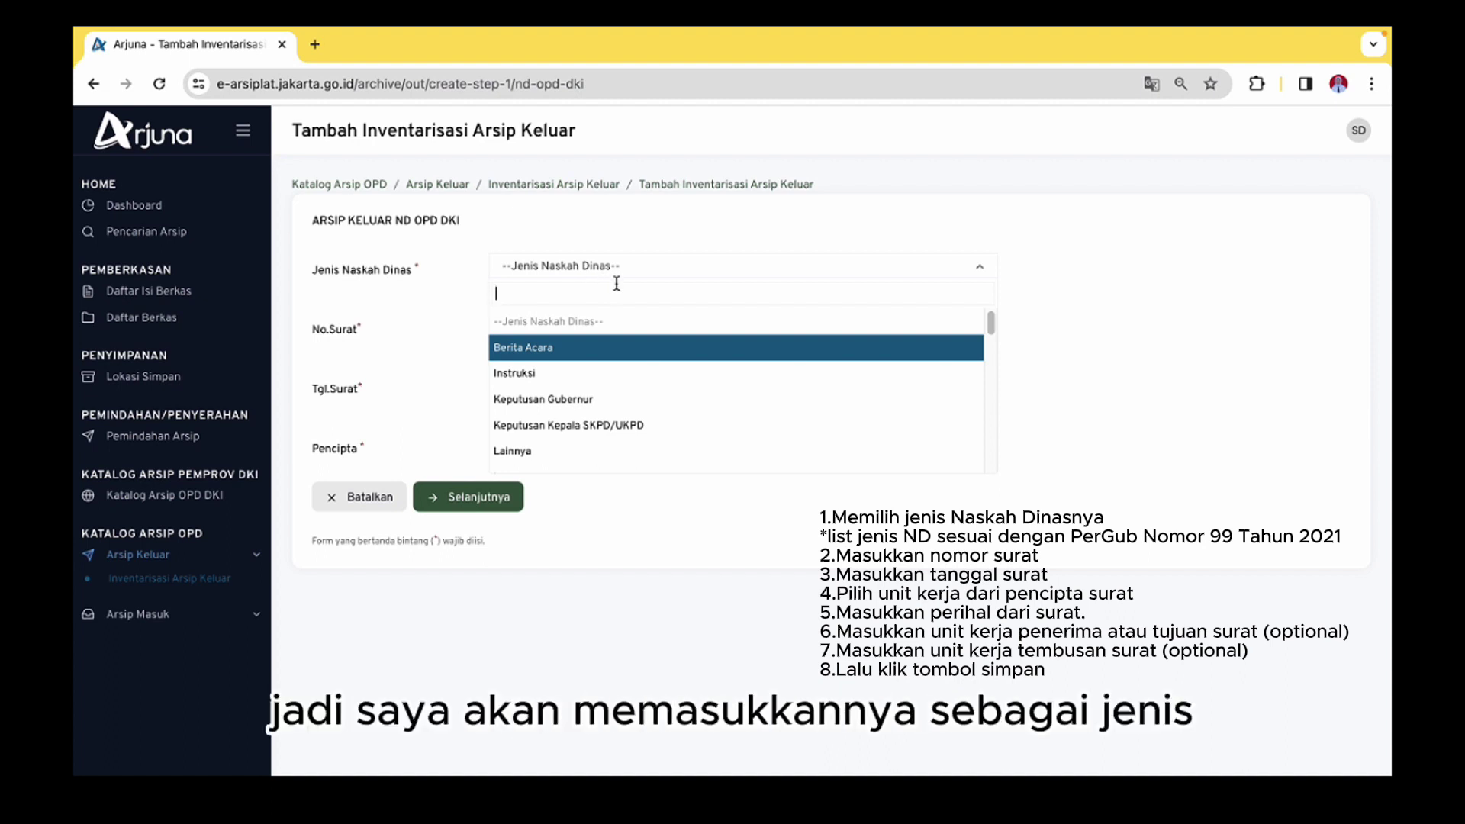
type("surat un")
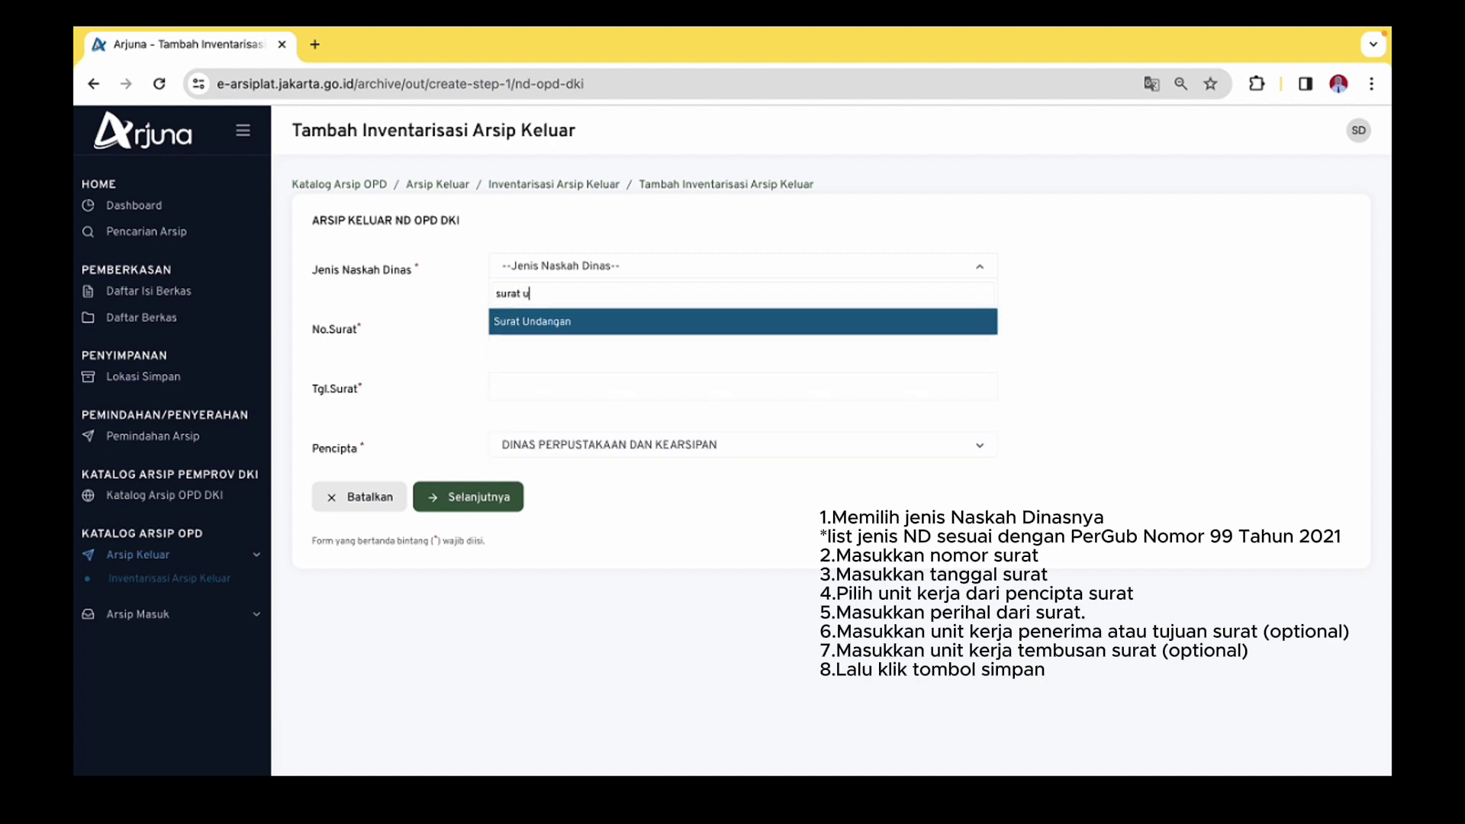
left_click(562, 321)
left_click(540, 324)
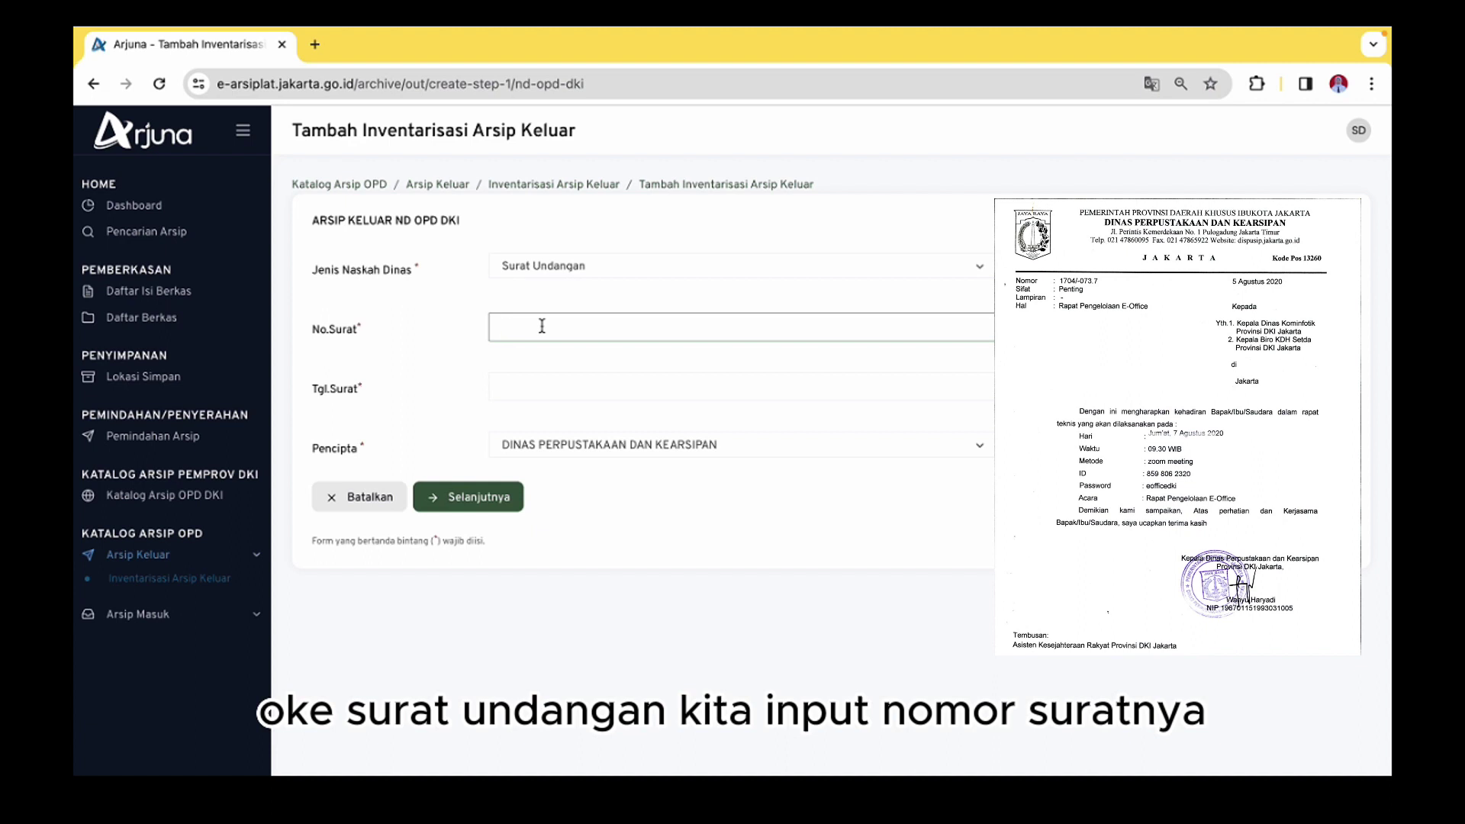
type("1704/-073.7")
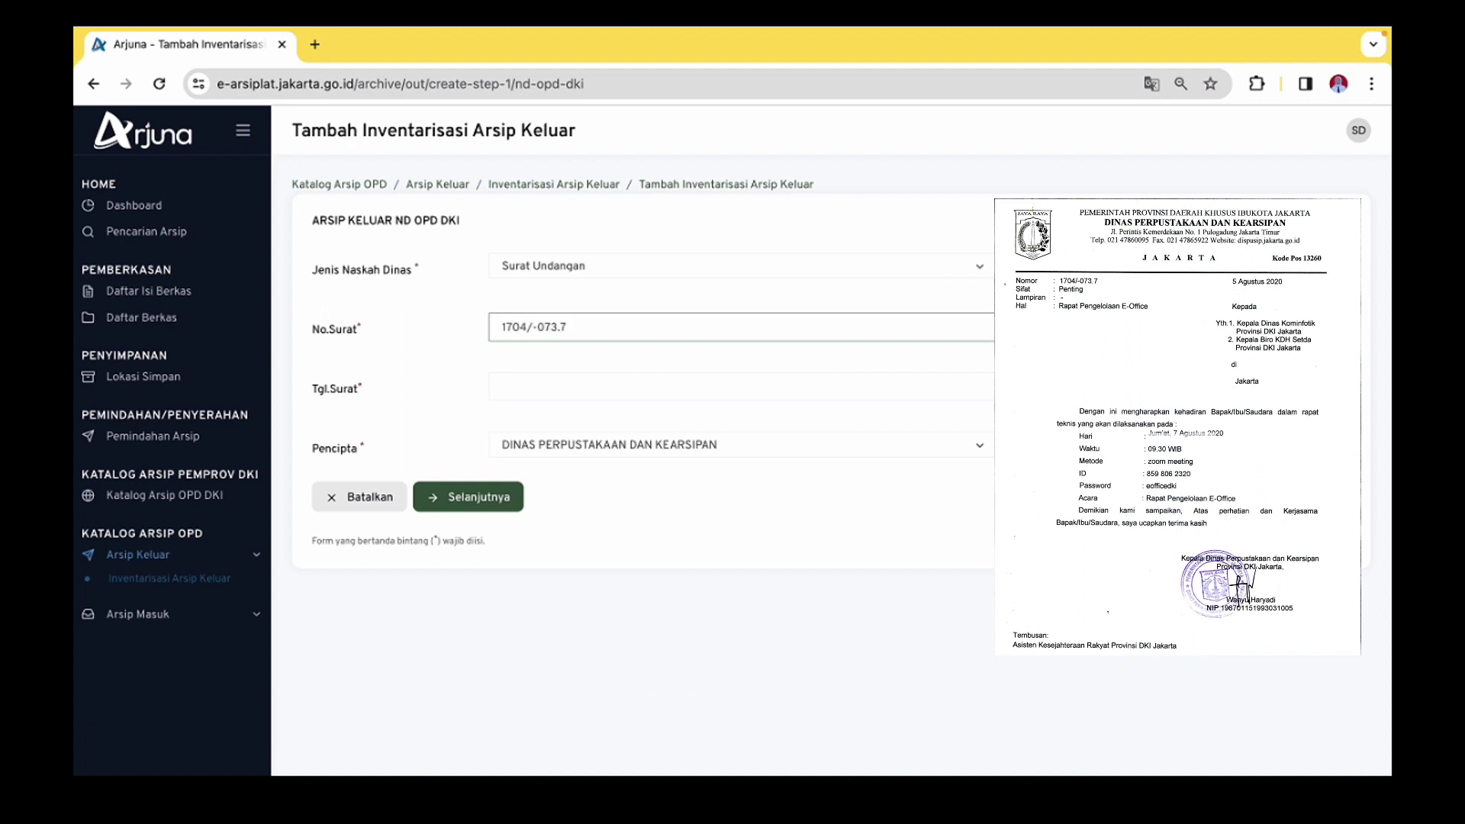
Set the letter date to 05-08-2020 and continue to the letter details step
left_click(559, 377)
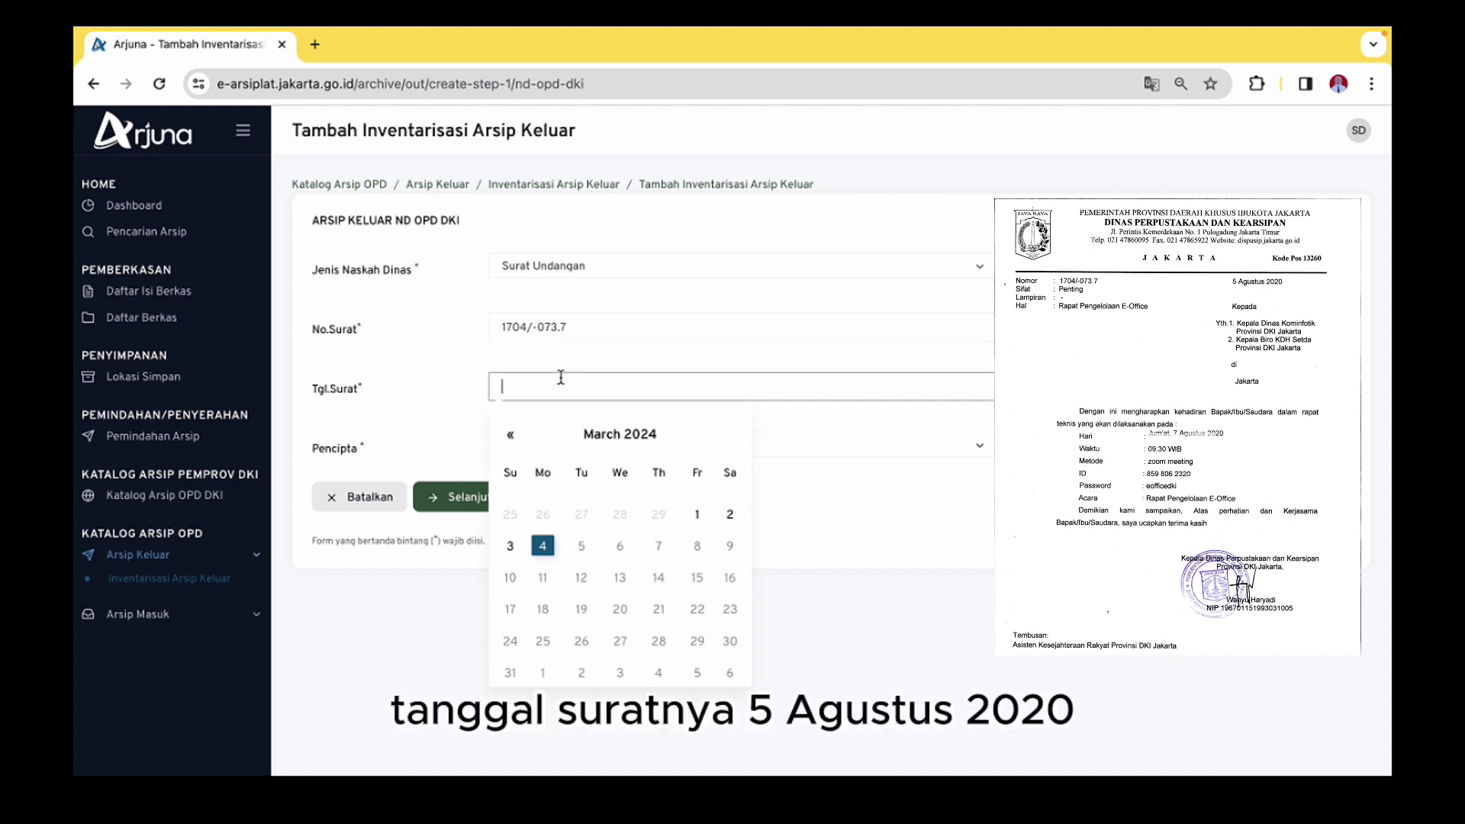
left_click(608, 434)
left_click(556, 181)
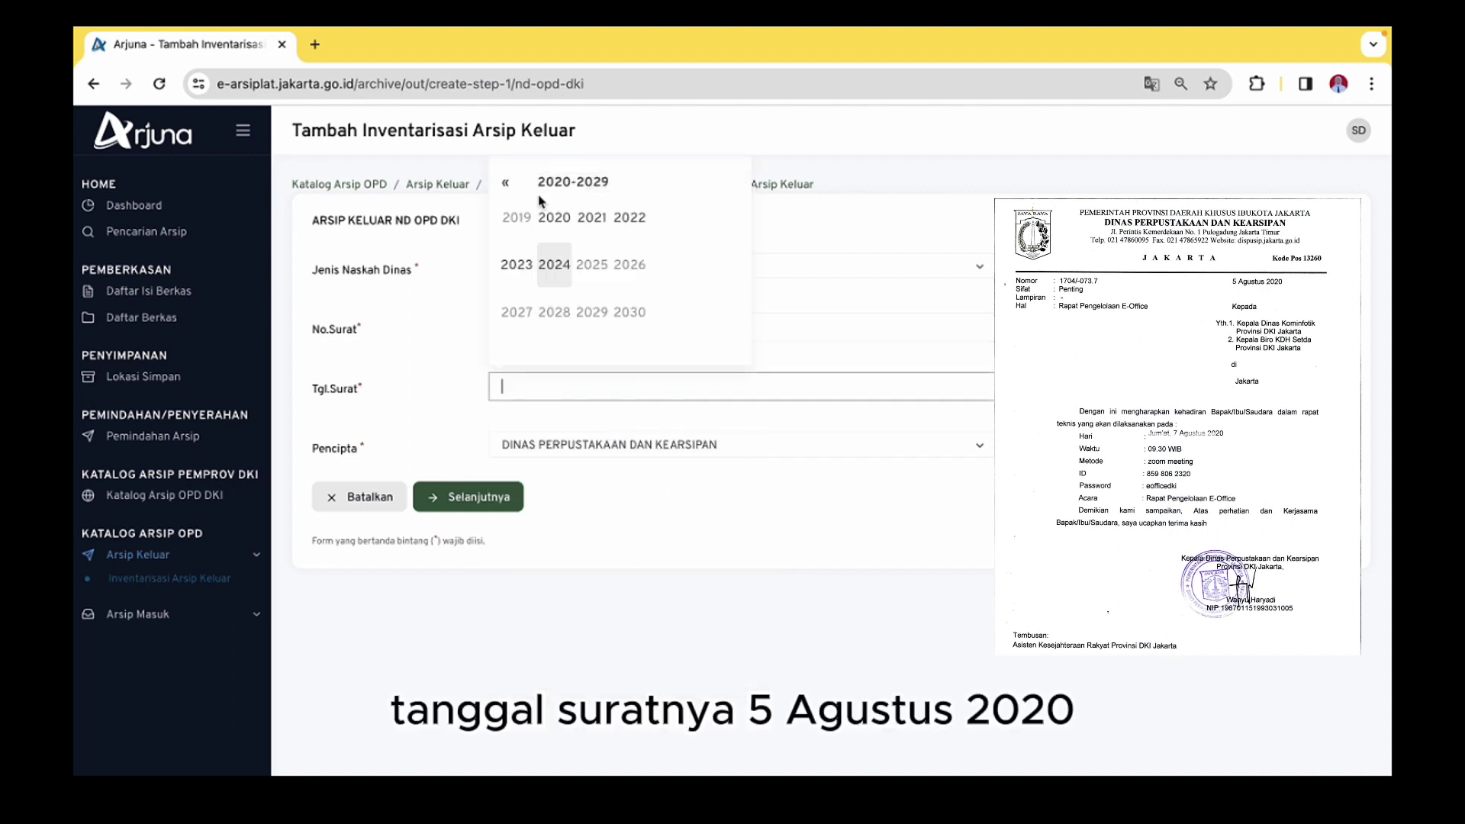
left_click(554, 219)
left_click(630, 264)
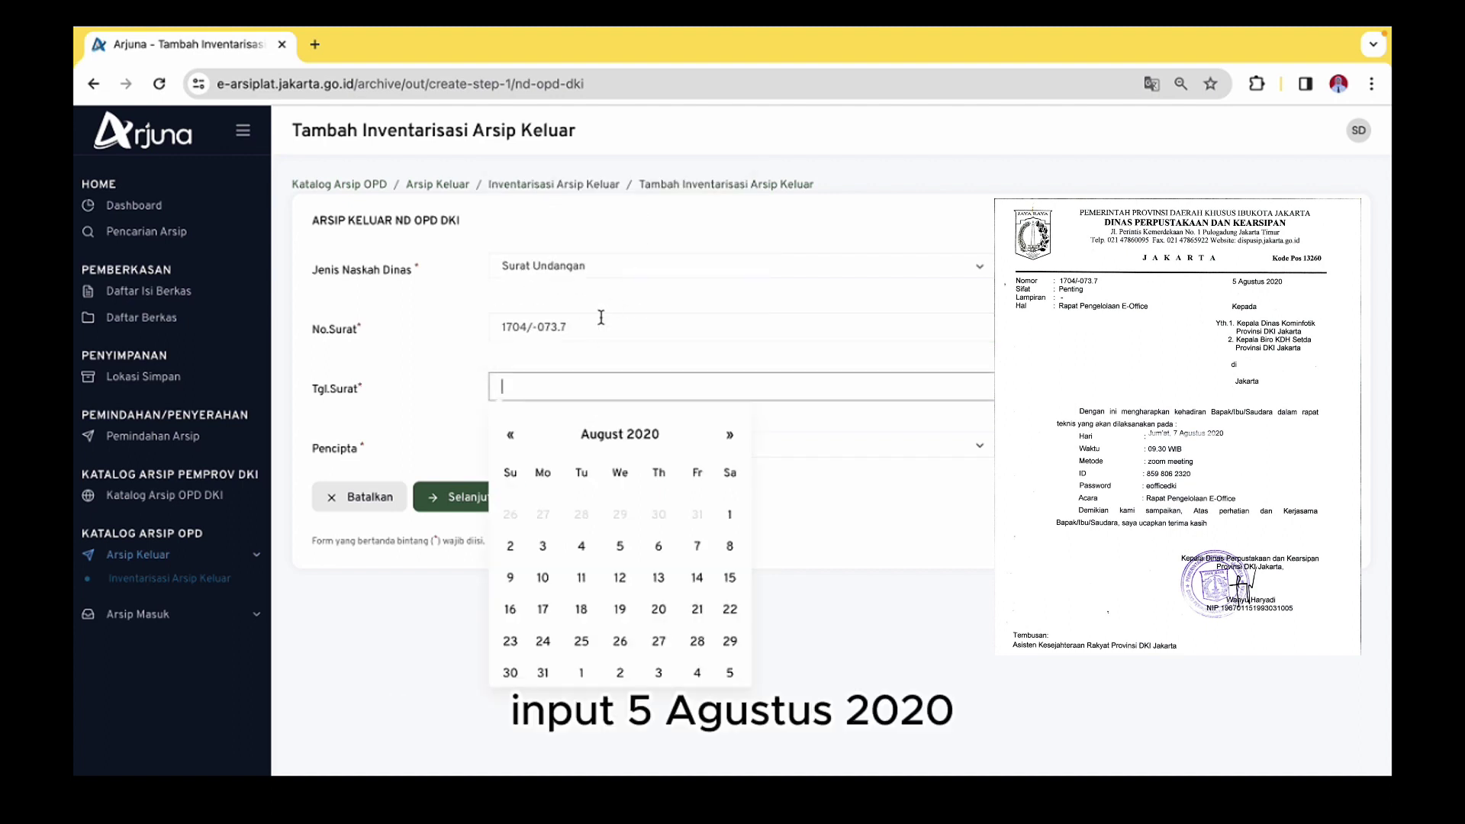
left_click(620, 547)
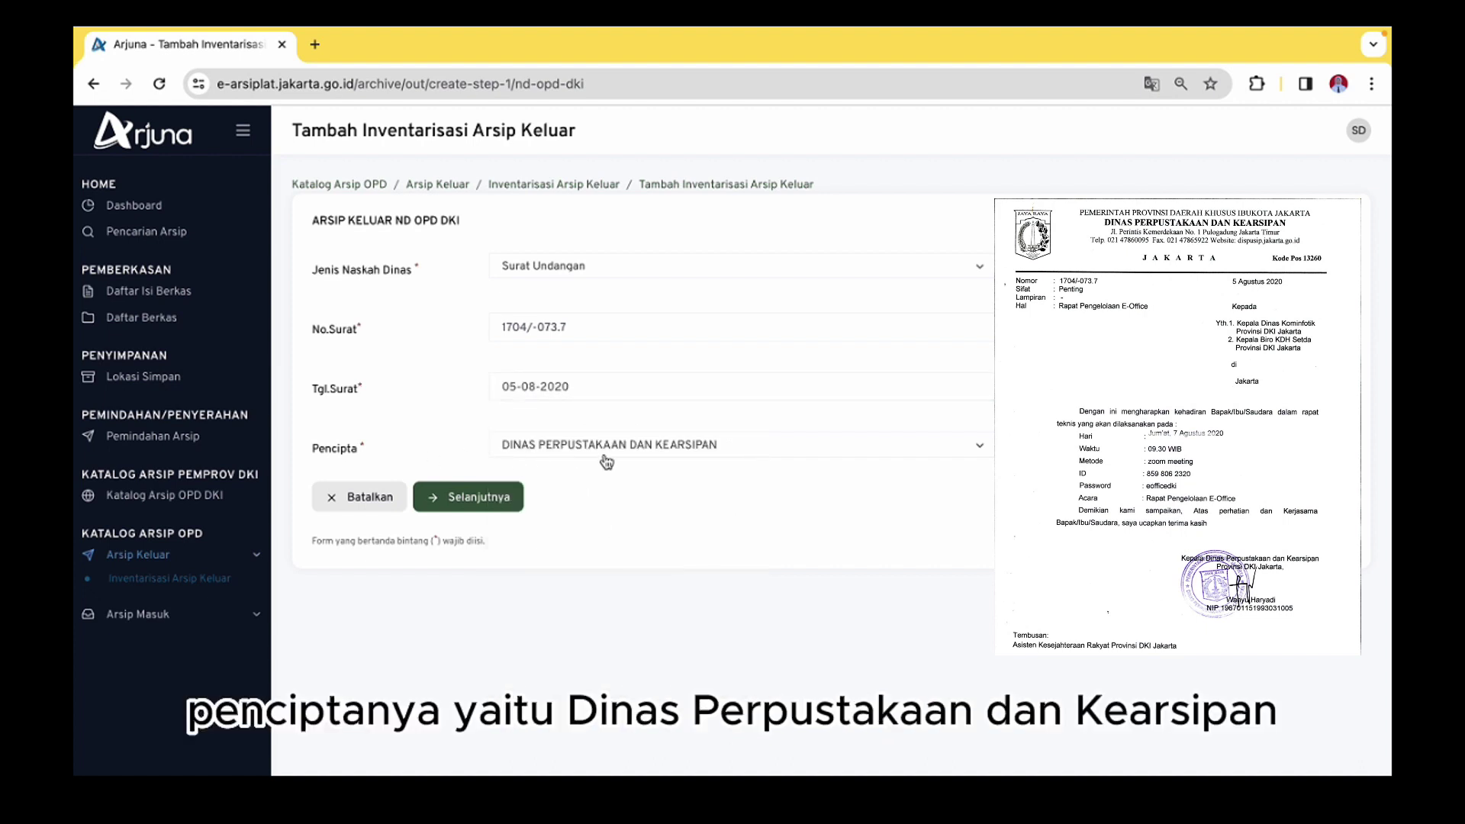
left_click(427, 496)
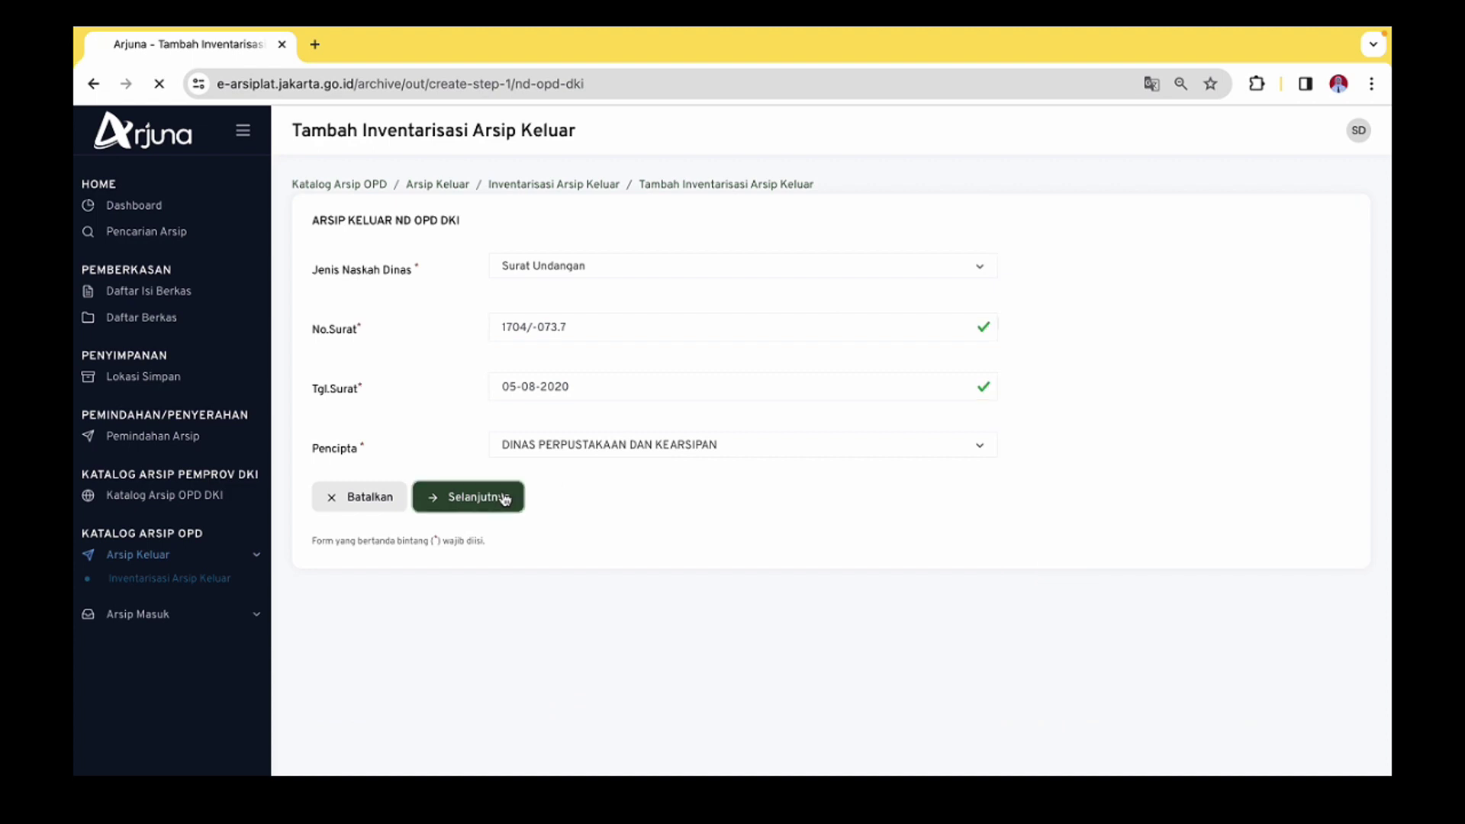
Enter subject 'Rapat Pengelolaan E-Office' and add DINAS KOMUNIKASI, INFORMATIKA DAN STATISTIK as recipient
left_click(961, 262)
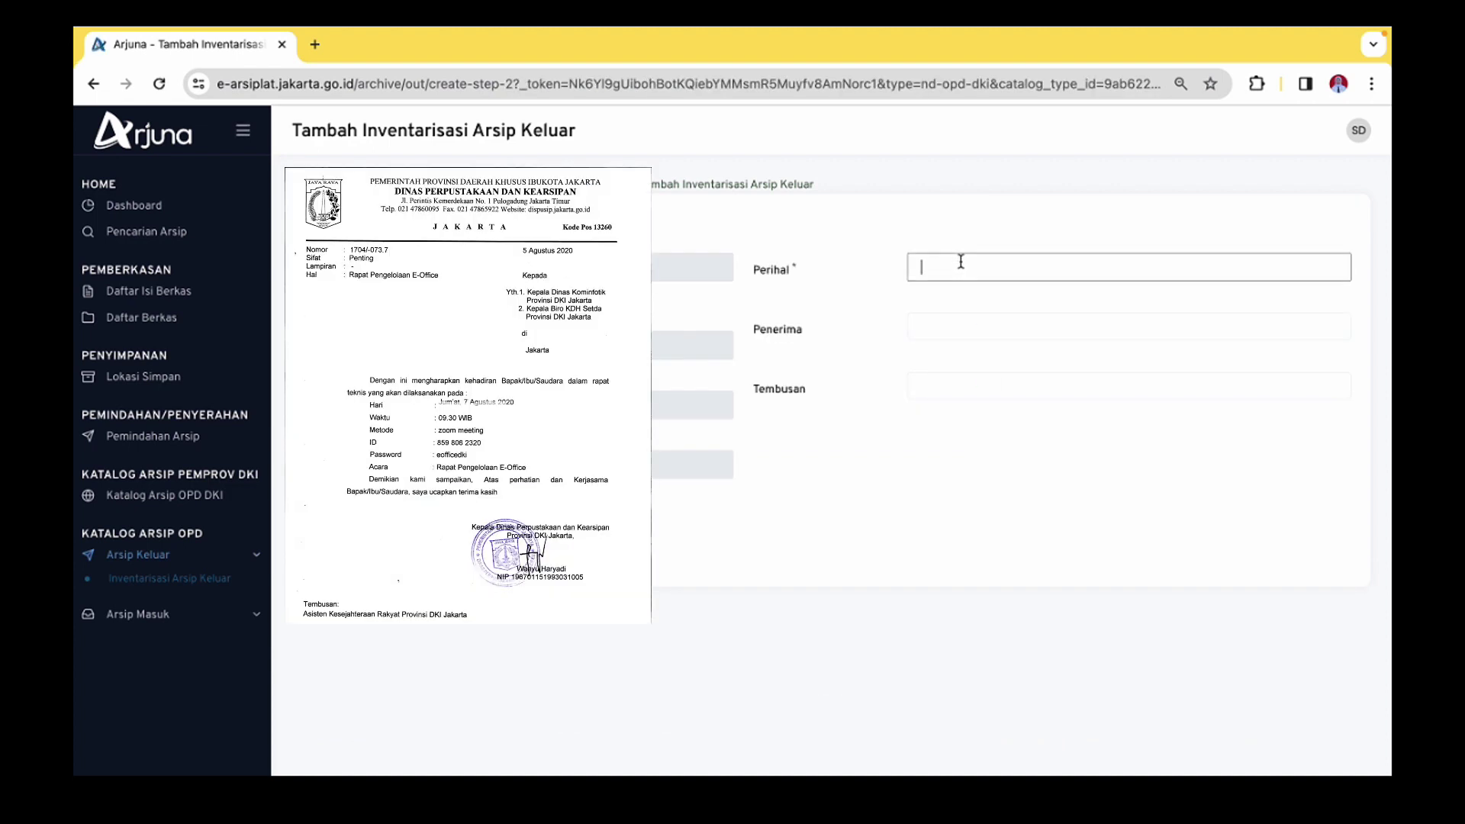
type("Rapat Pengelolaan")
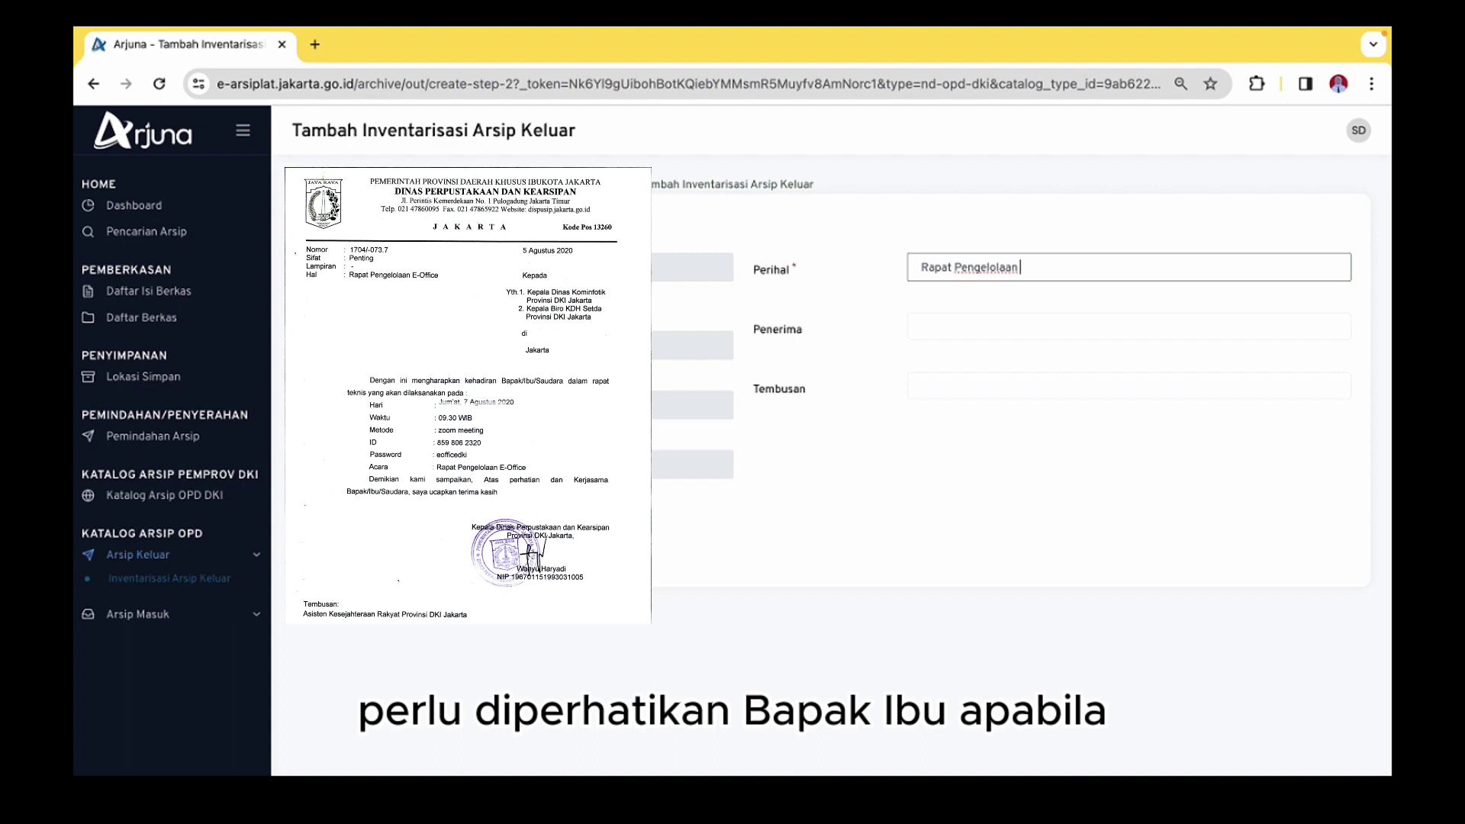
type(" E")
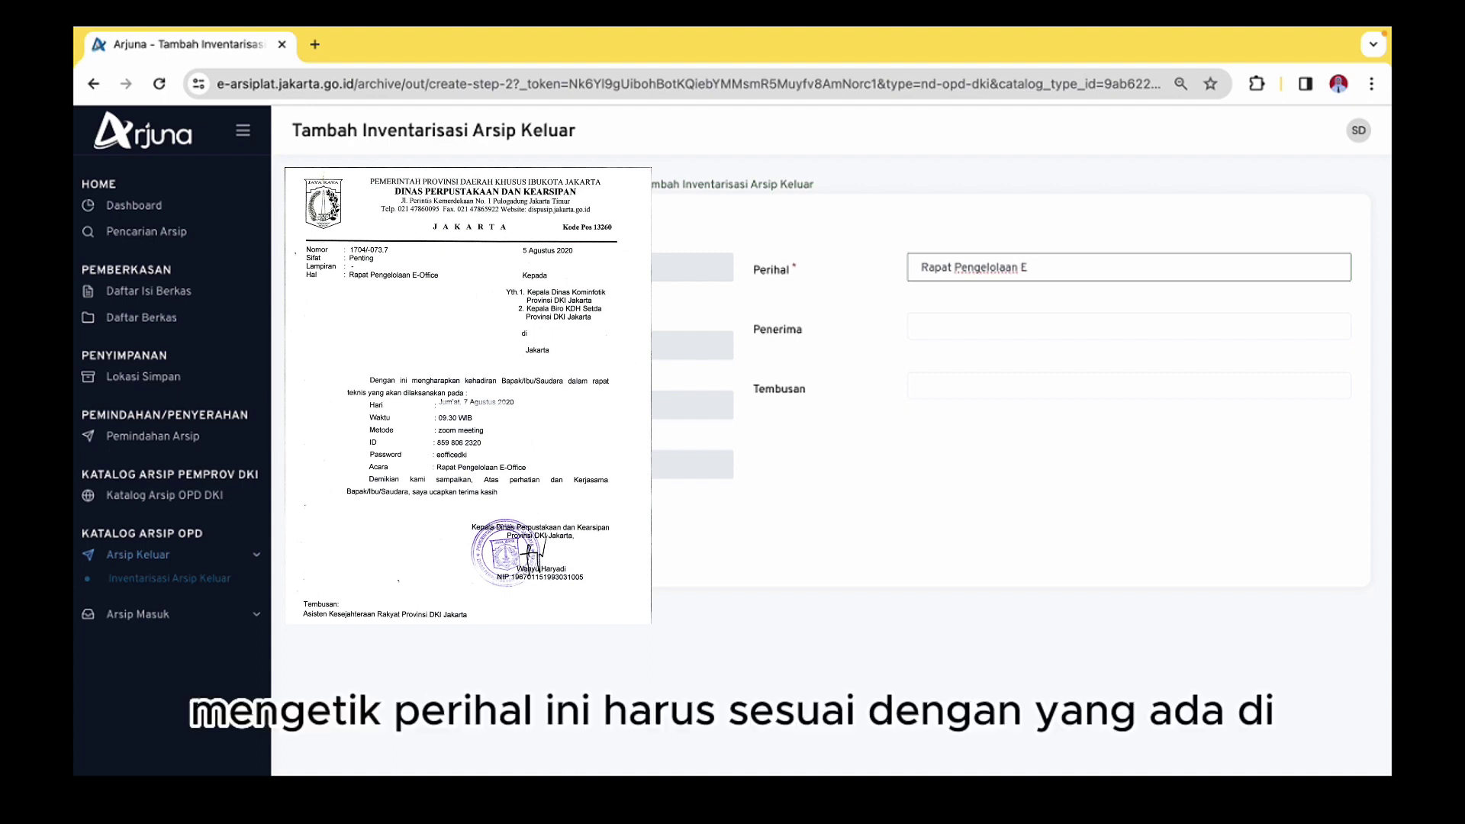
type("-Office")
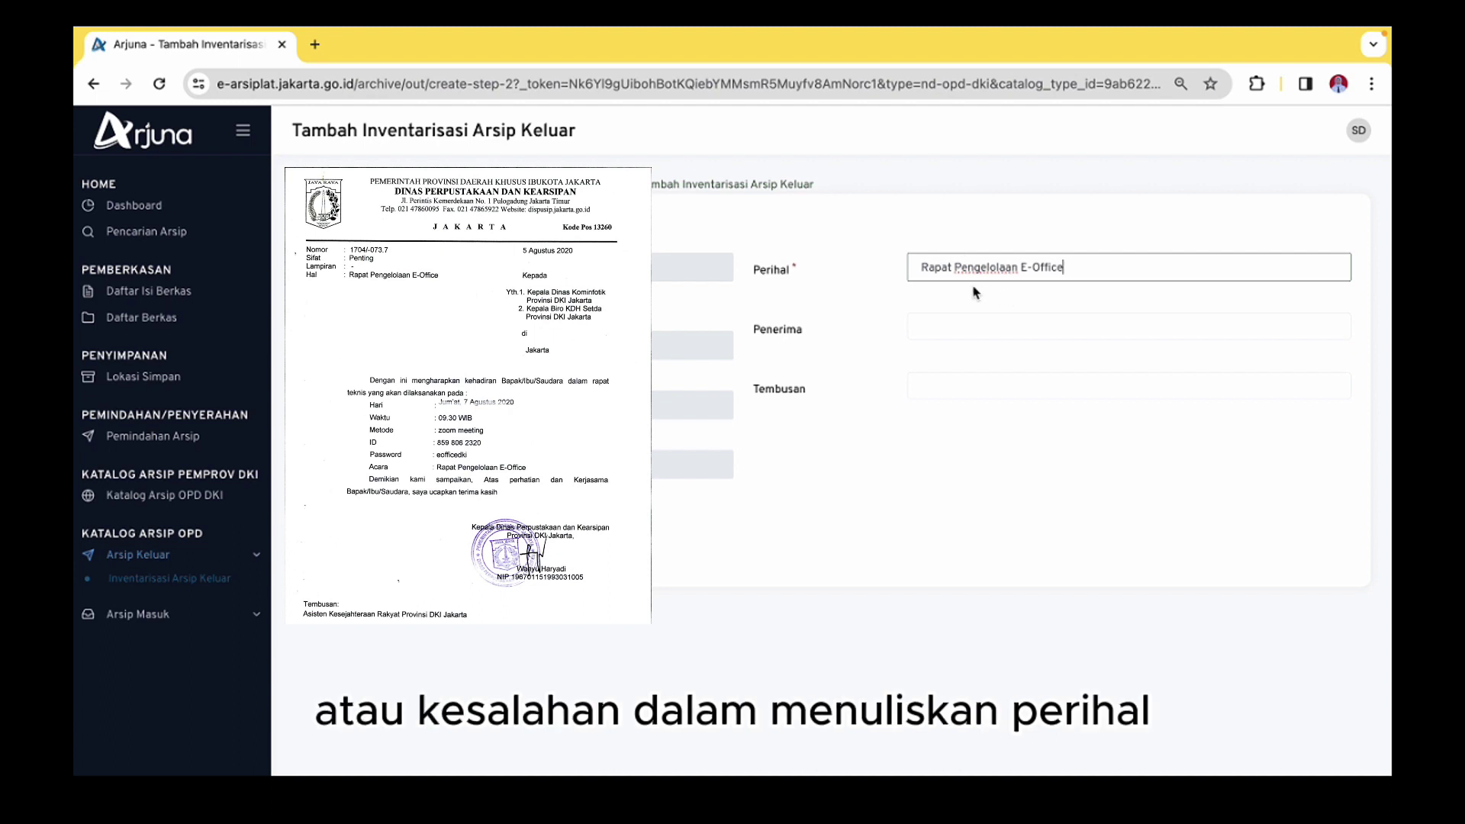
left_click(976, 325)
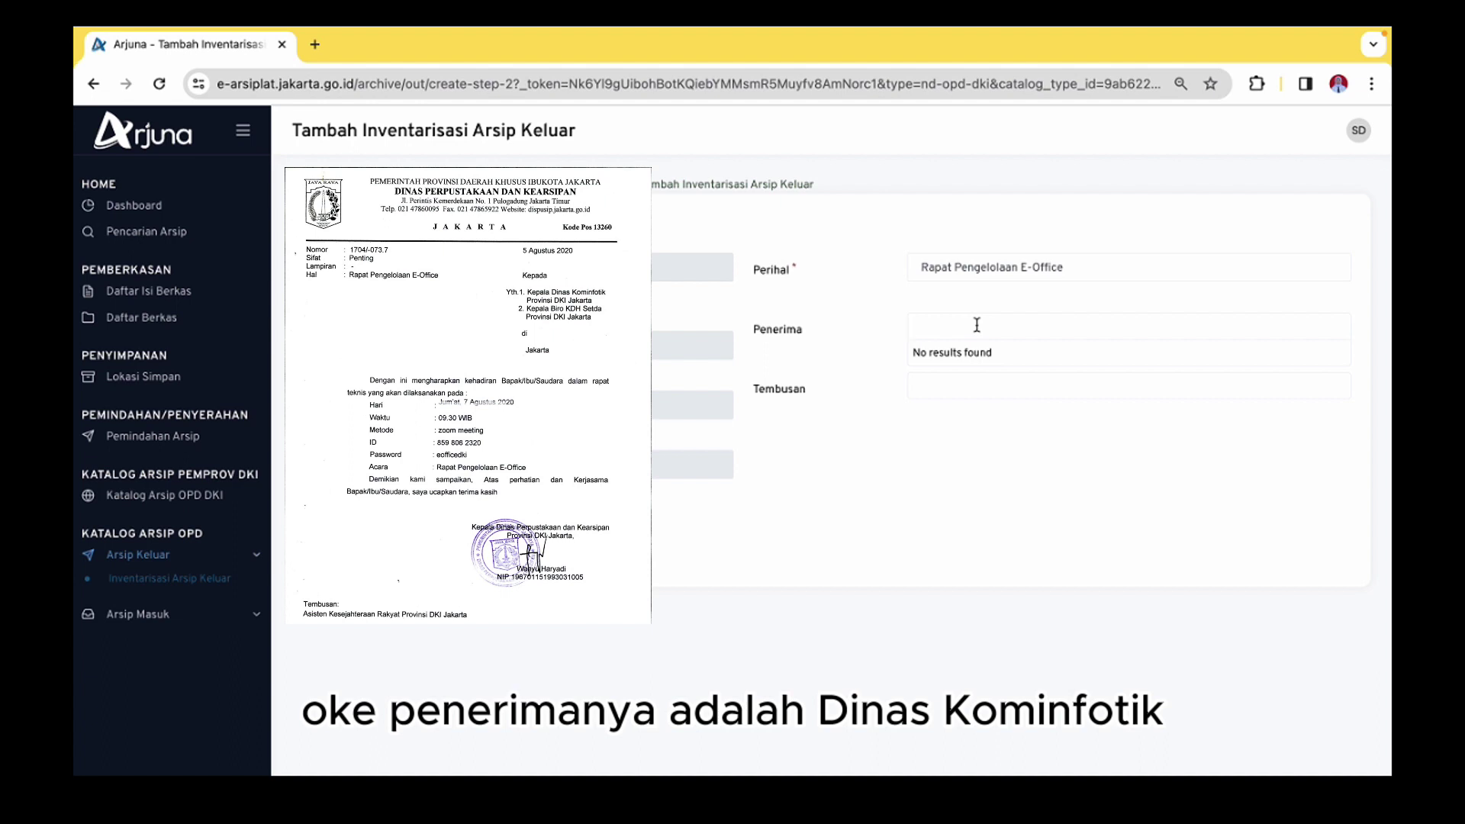
type("dinas ")
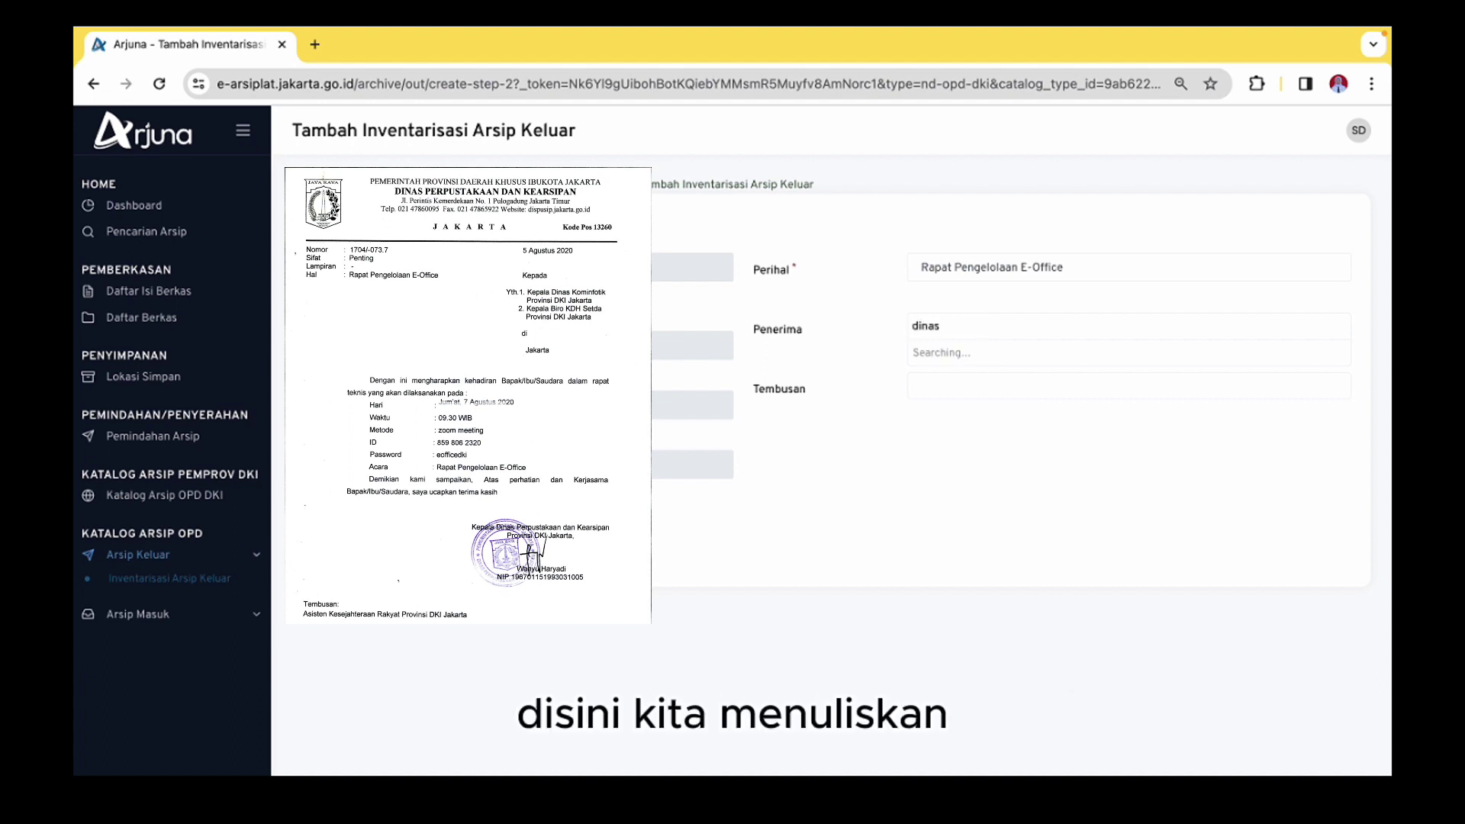
type("komuni")
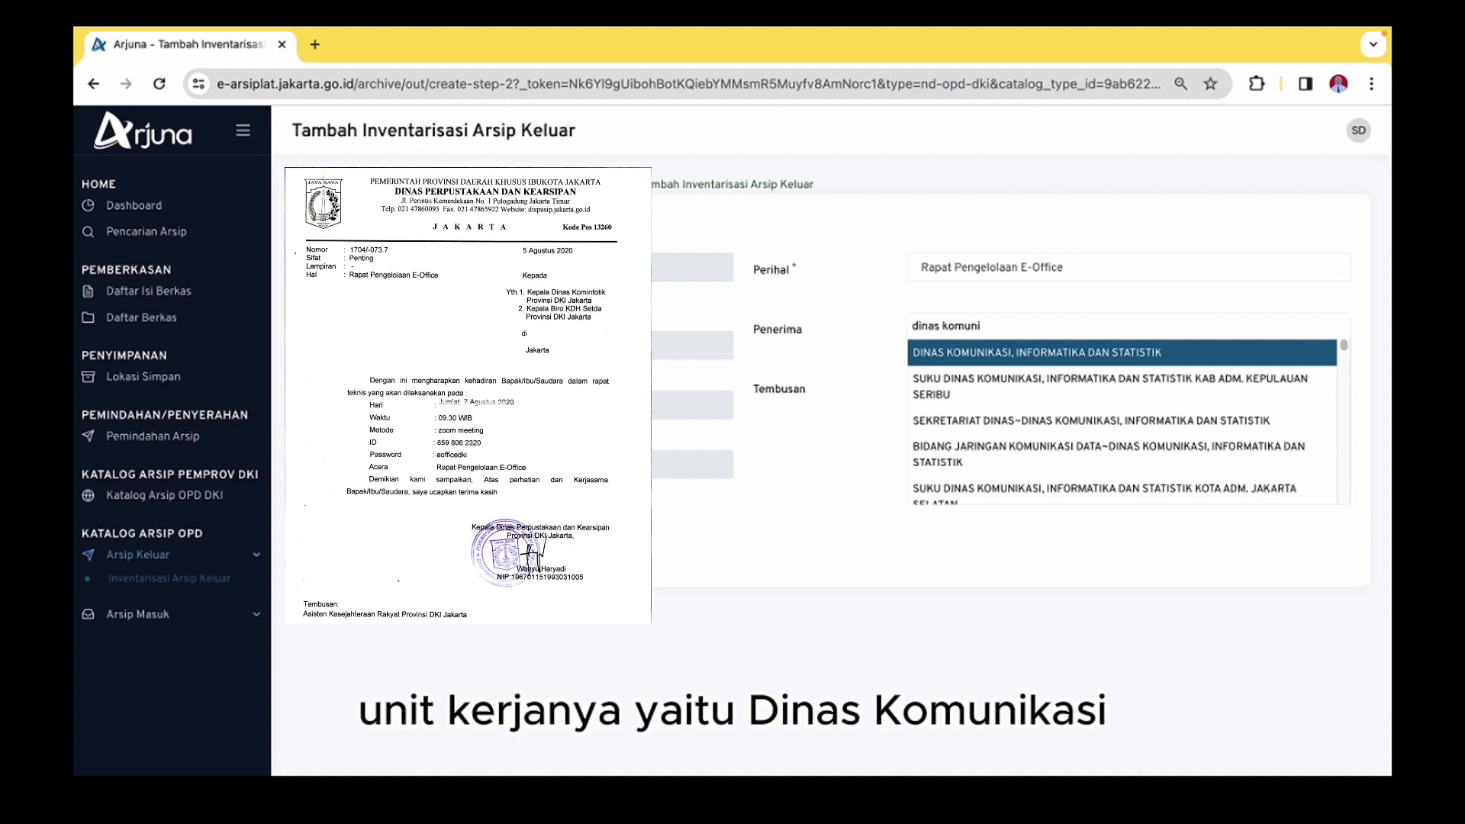
left_click(990, 350)
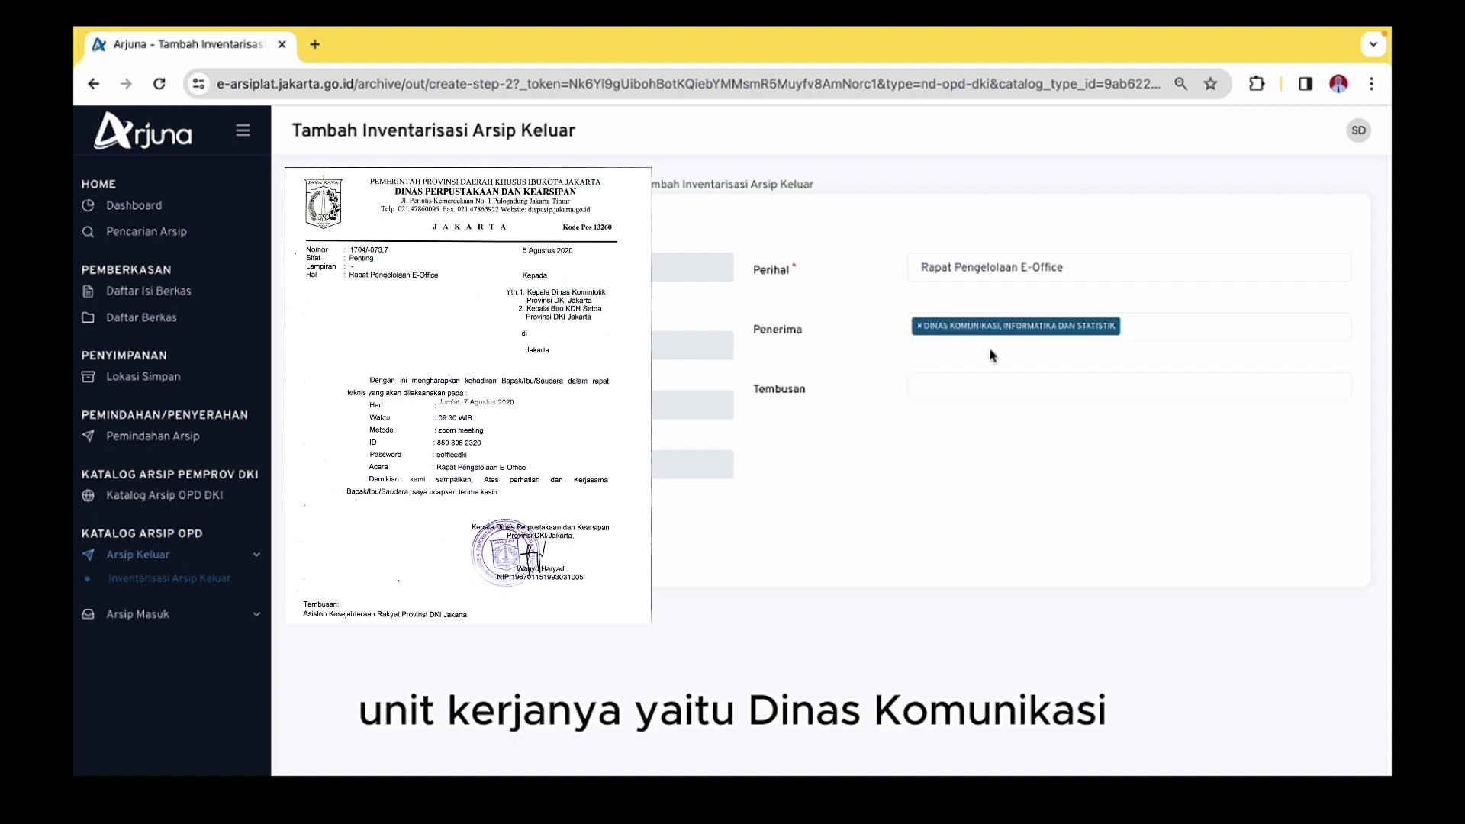
Add Biro Kepala Daerah as a second recipient
left_click(1124, 326)
type("biro")
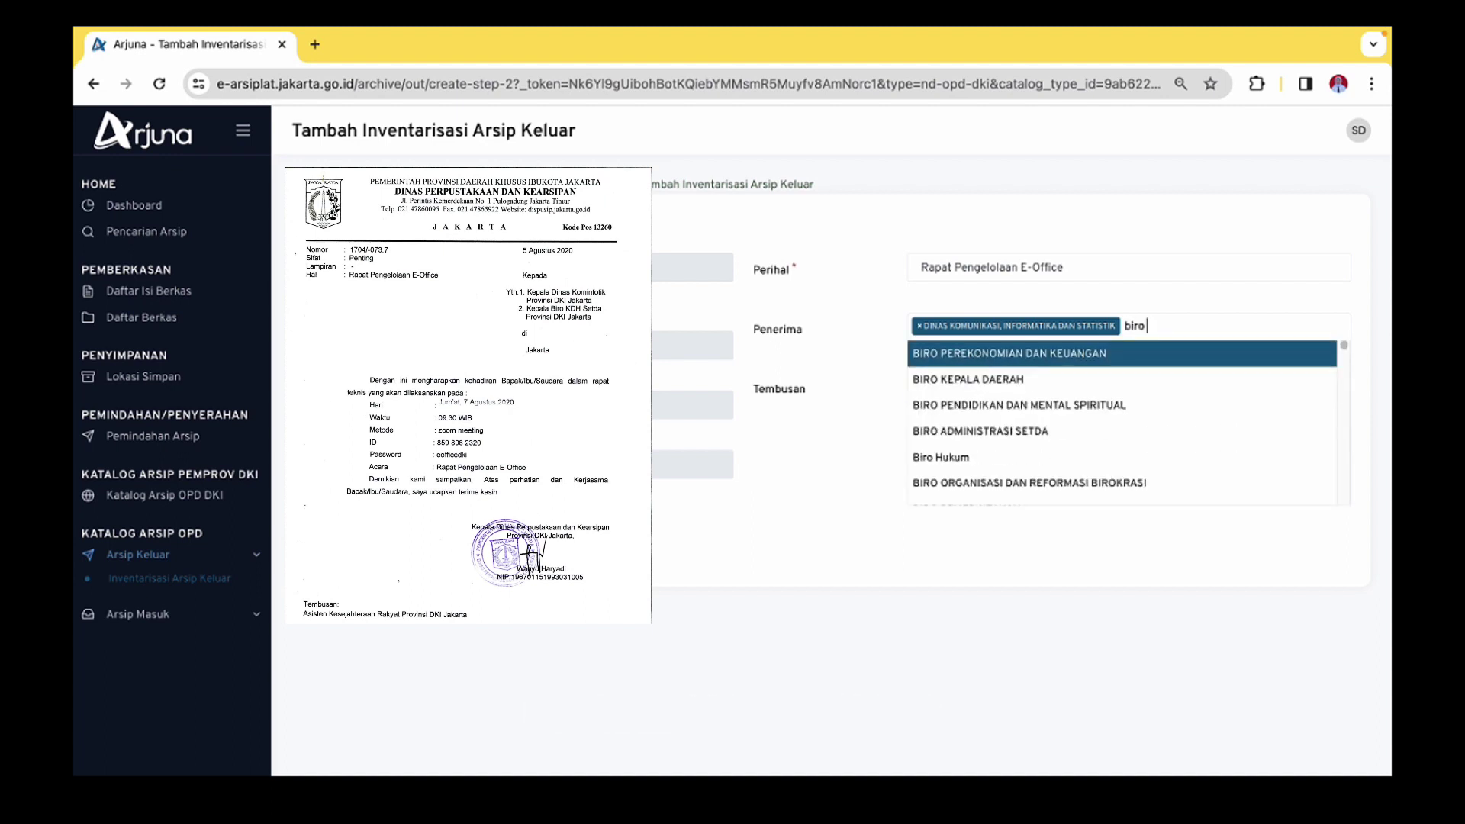
type(" kepalada")
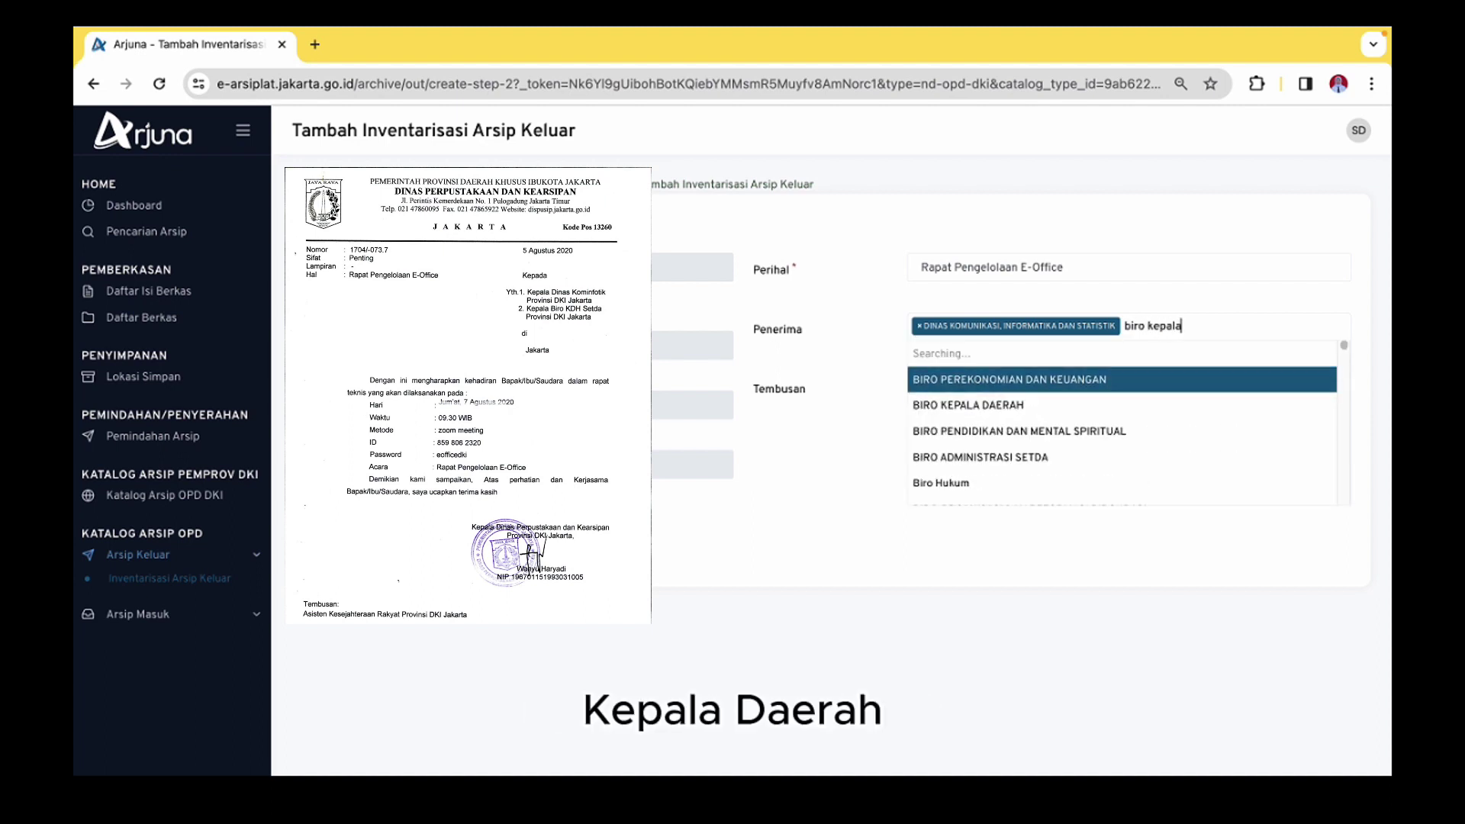
key("BackSpace")
key("BackSpace")
type("da")
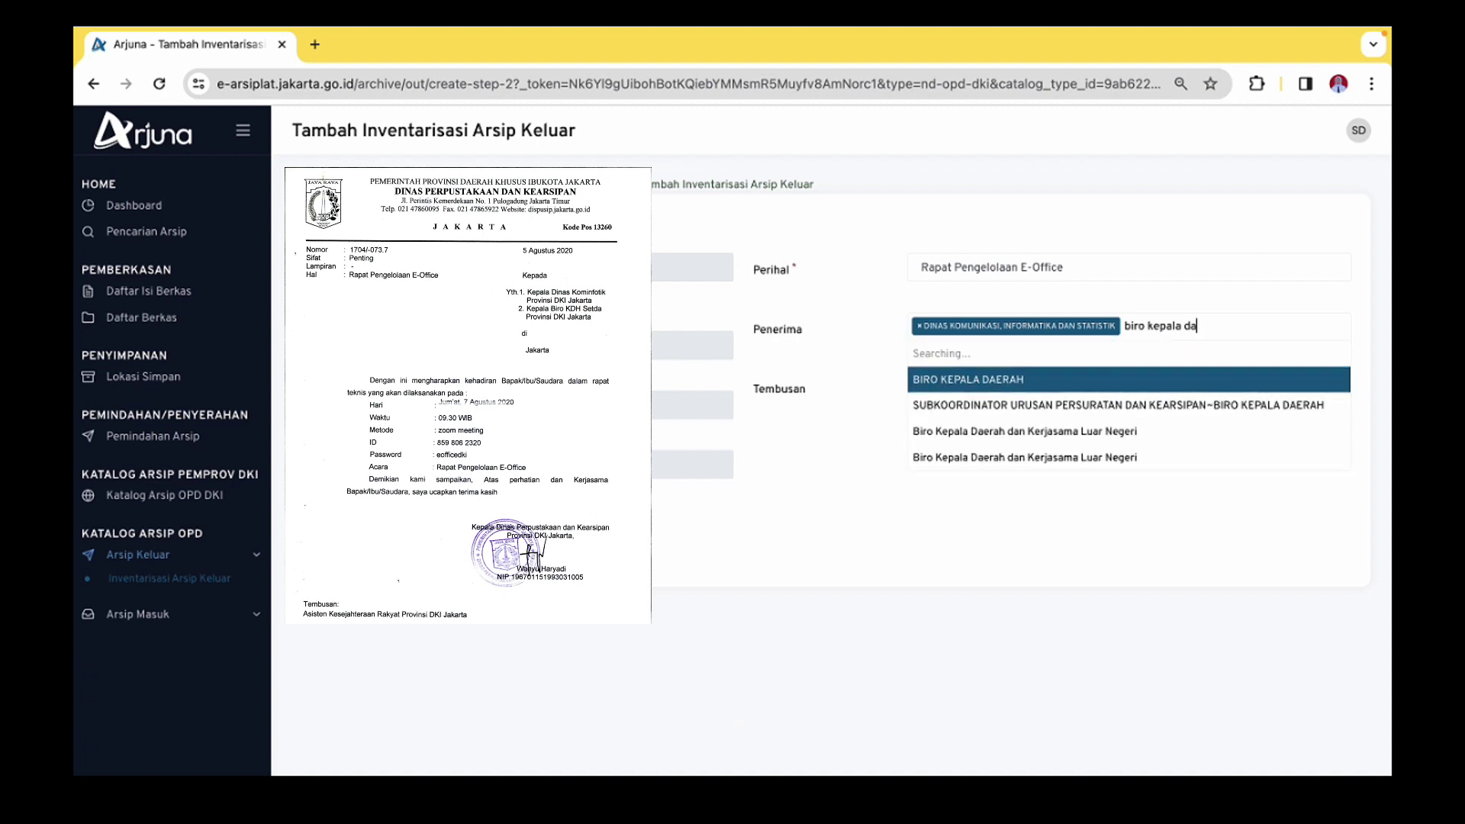
left_click(1118, 352)
Copy the letter to Asisten Kesejahteraan Rakyat and save the Surat Undangan entry
left_click(989, 382)
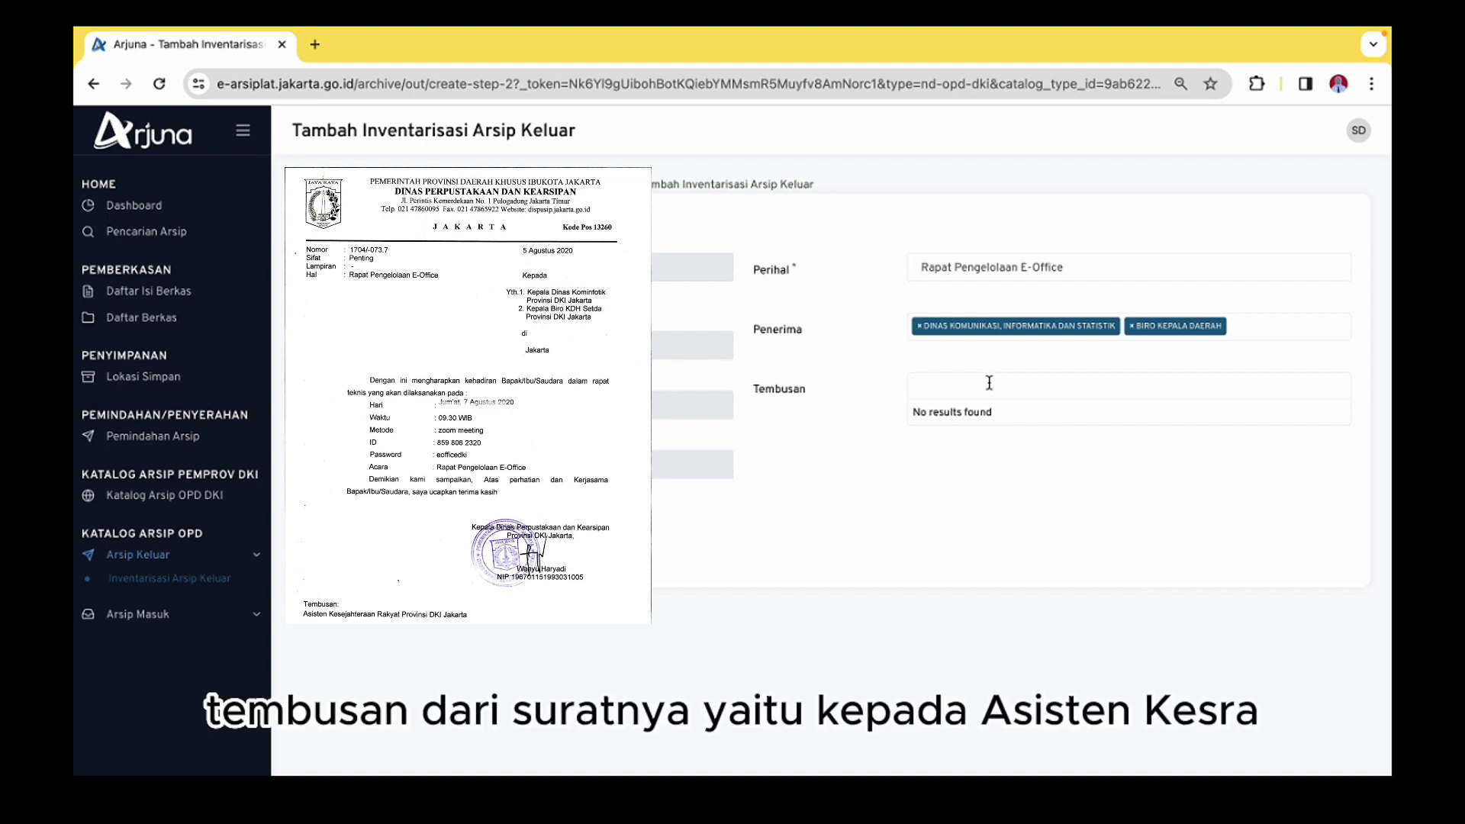
type("asis")
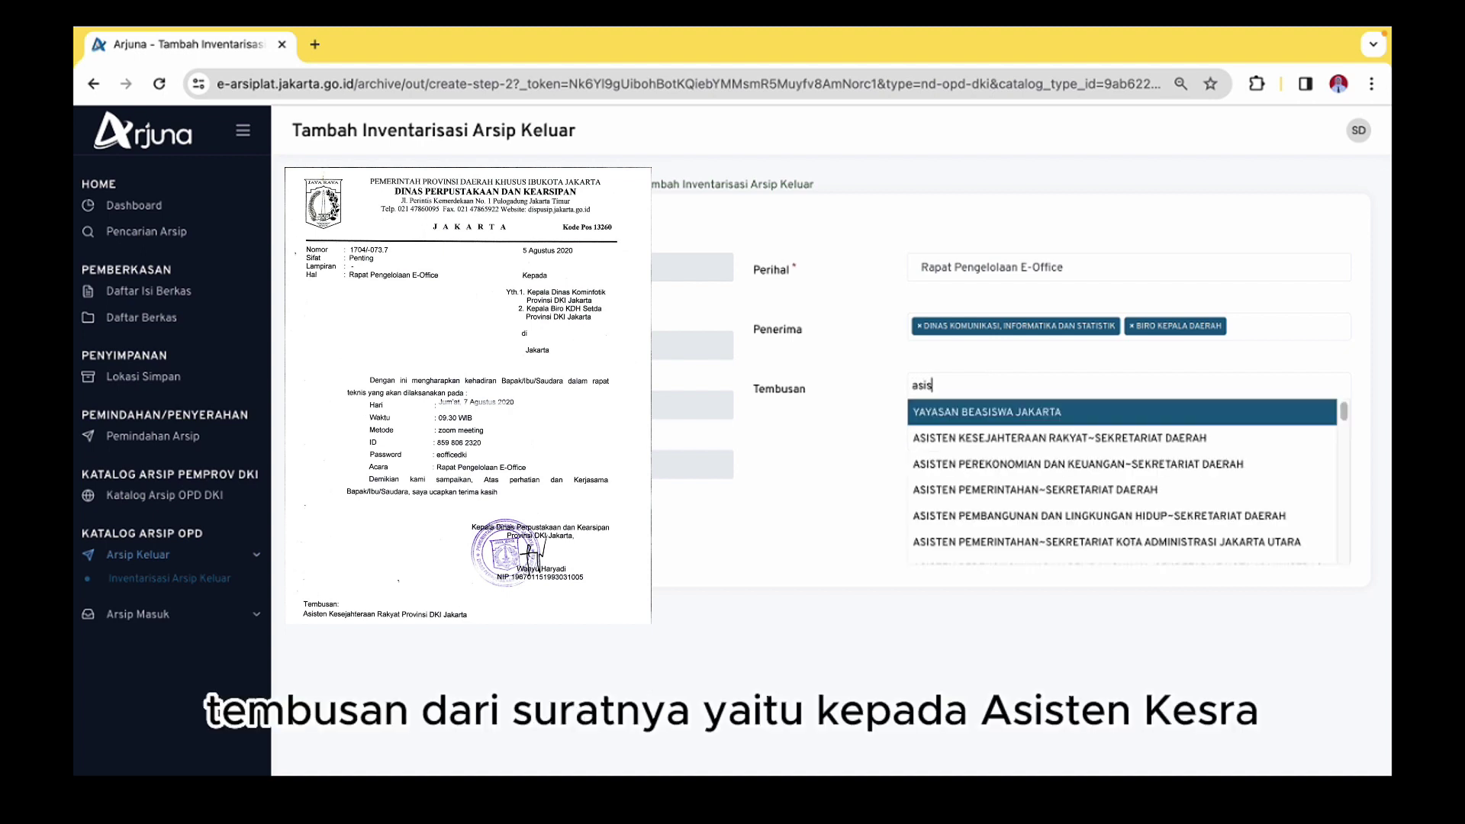
type("ten kese")
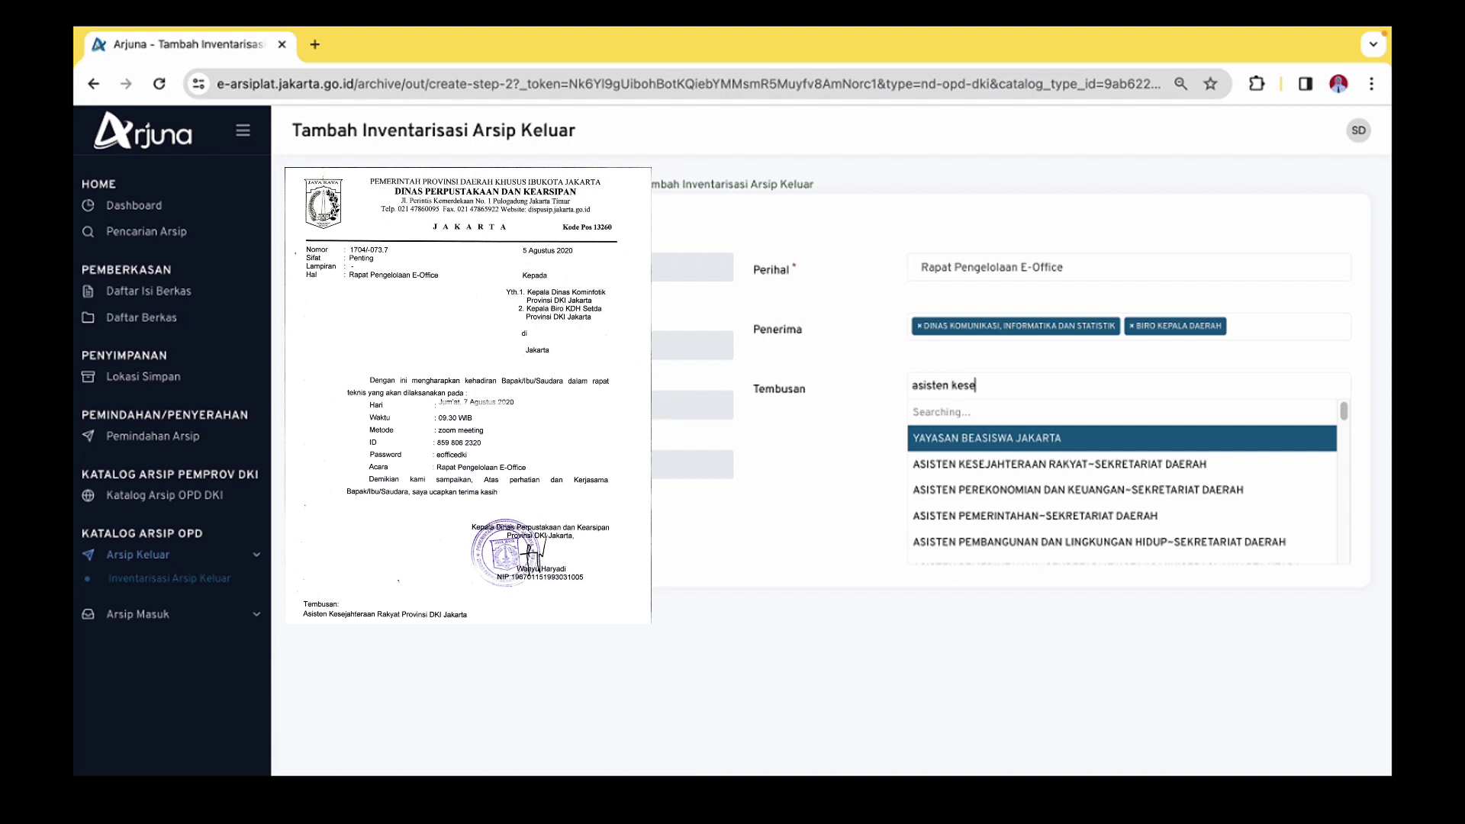
left_click(1025, 413)
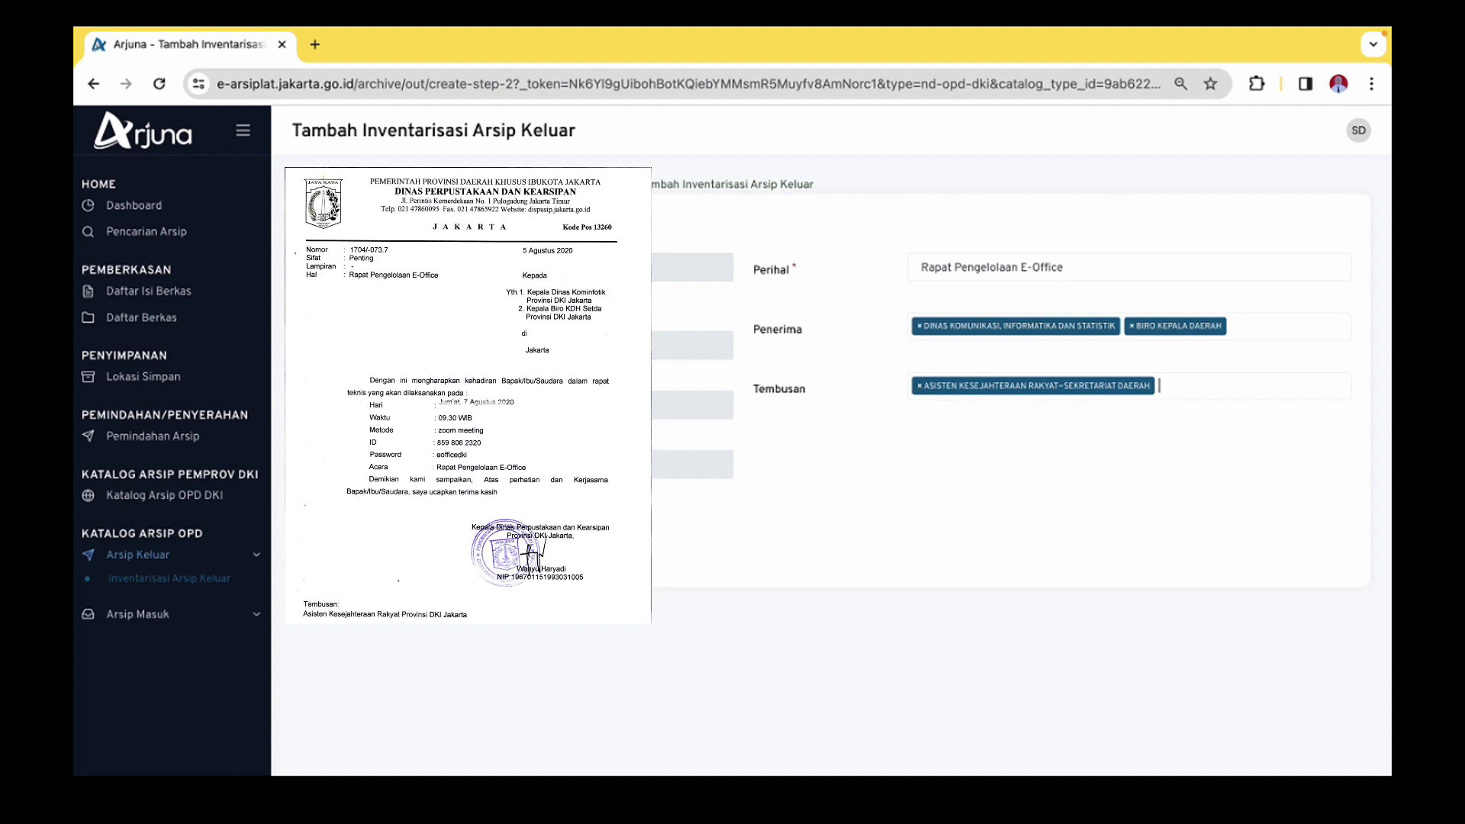
left_click(487, 525)
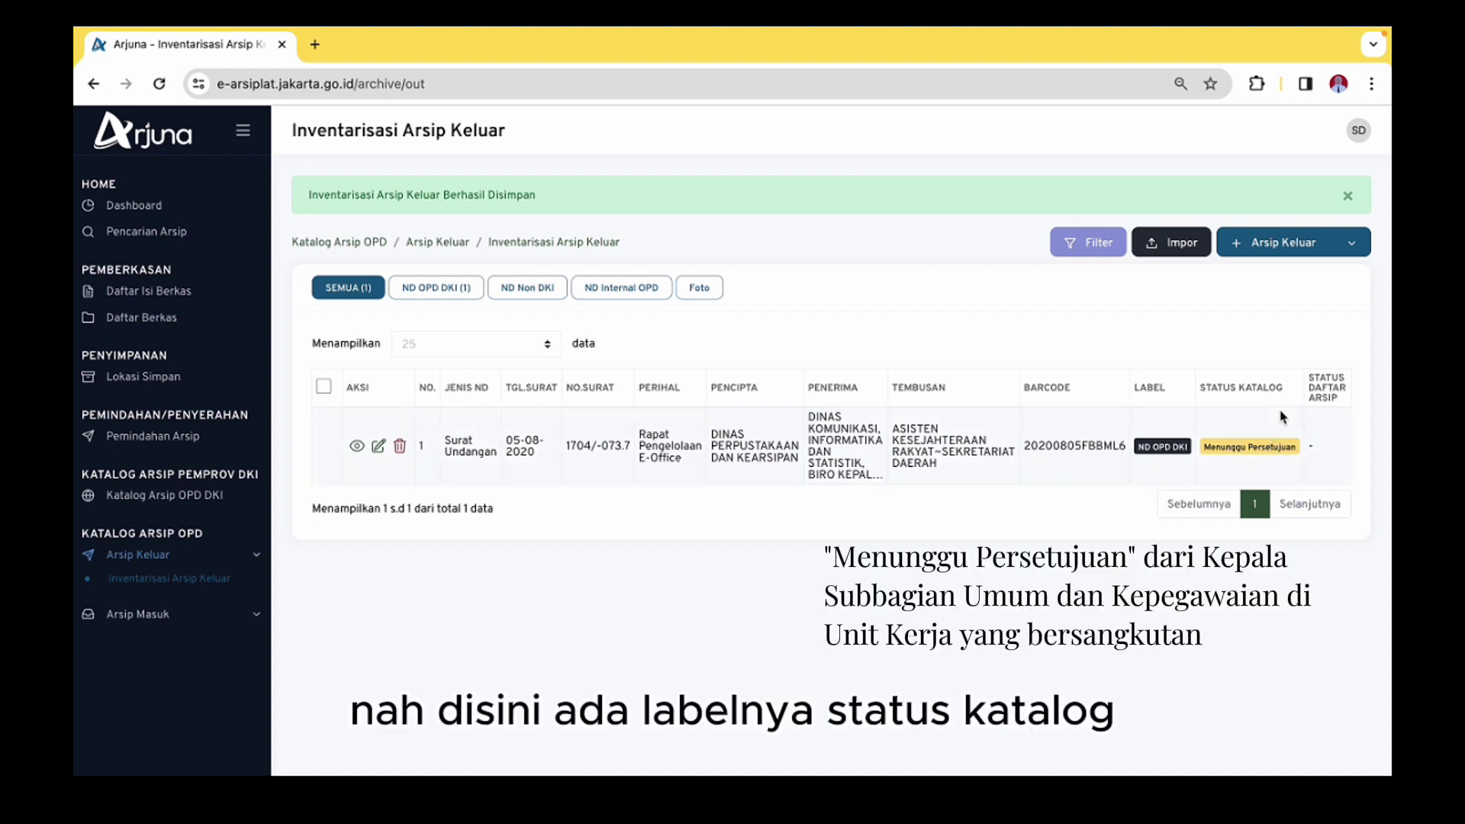
Check the Surat Undangan's Menunggu Persetujuan status and bring up the outgoing archive types
left_click_drag(1295, 448, 1216, 444)
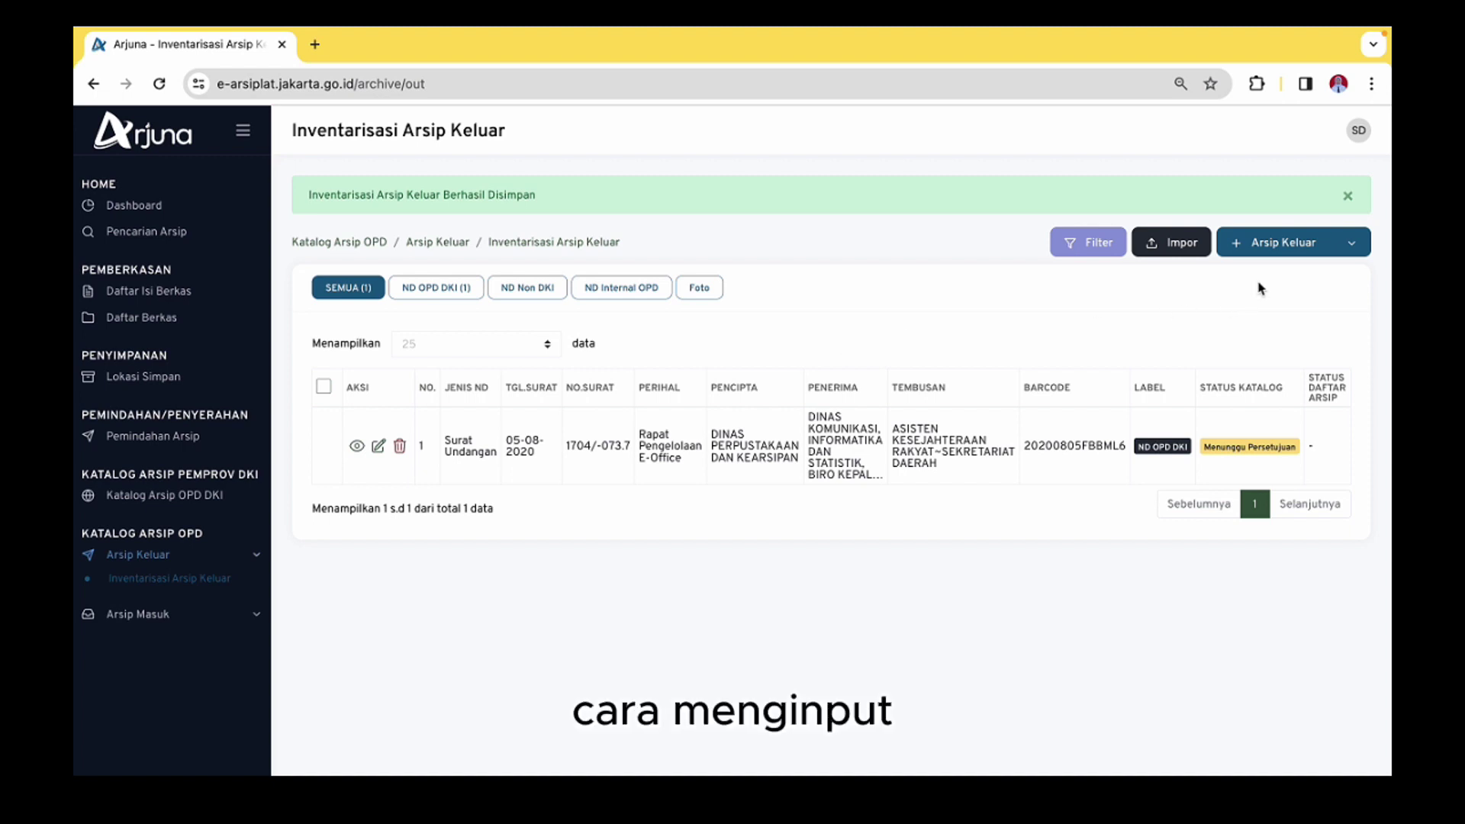
left_click(1346, 253)
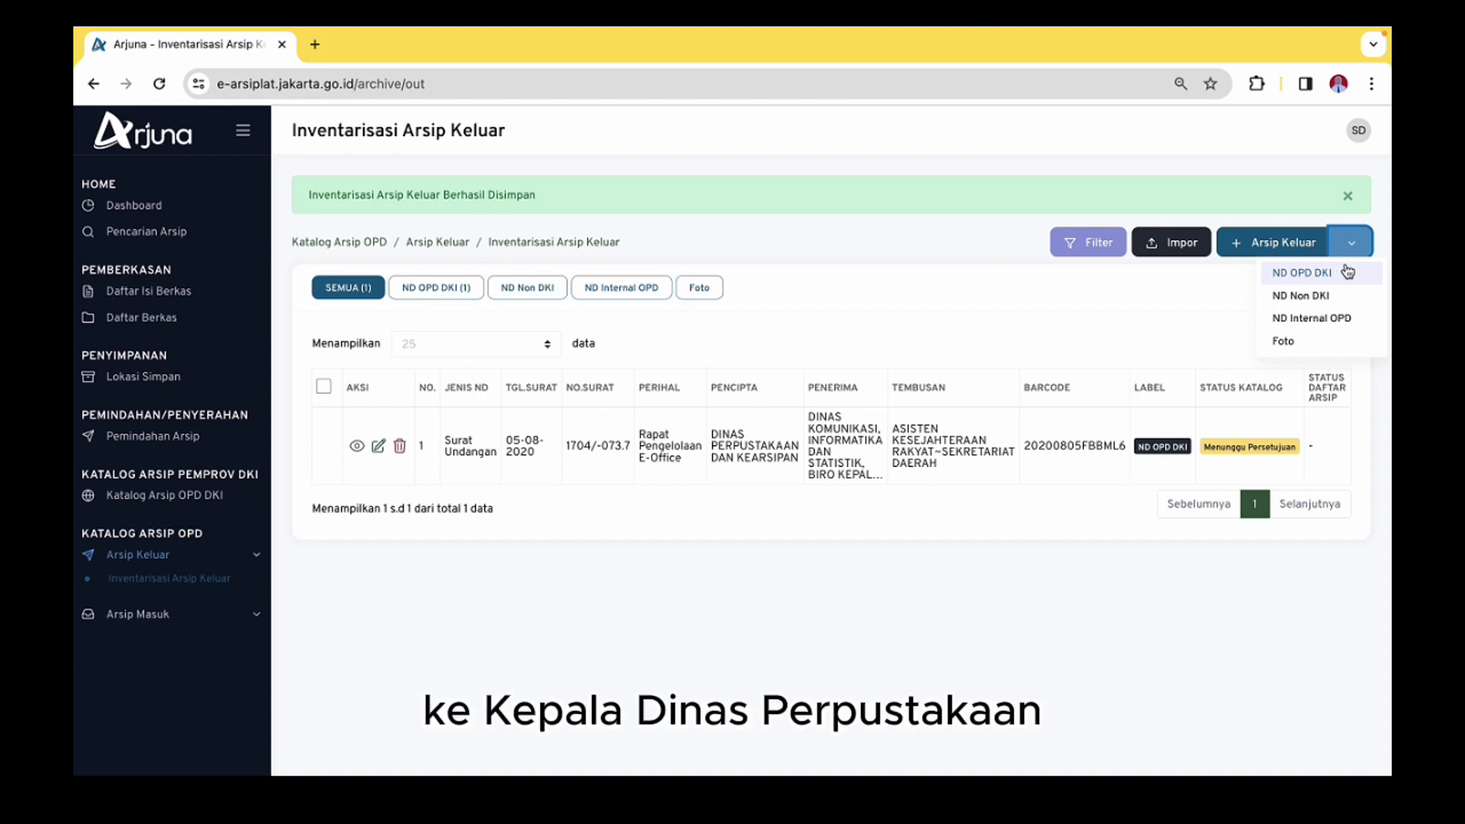
Start a new ND Internal OPD outgoing archive entry
left_click(1129, 276)
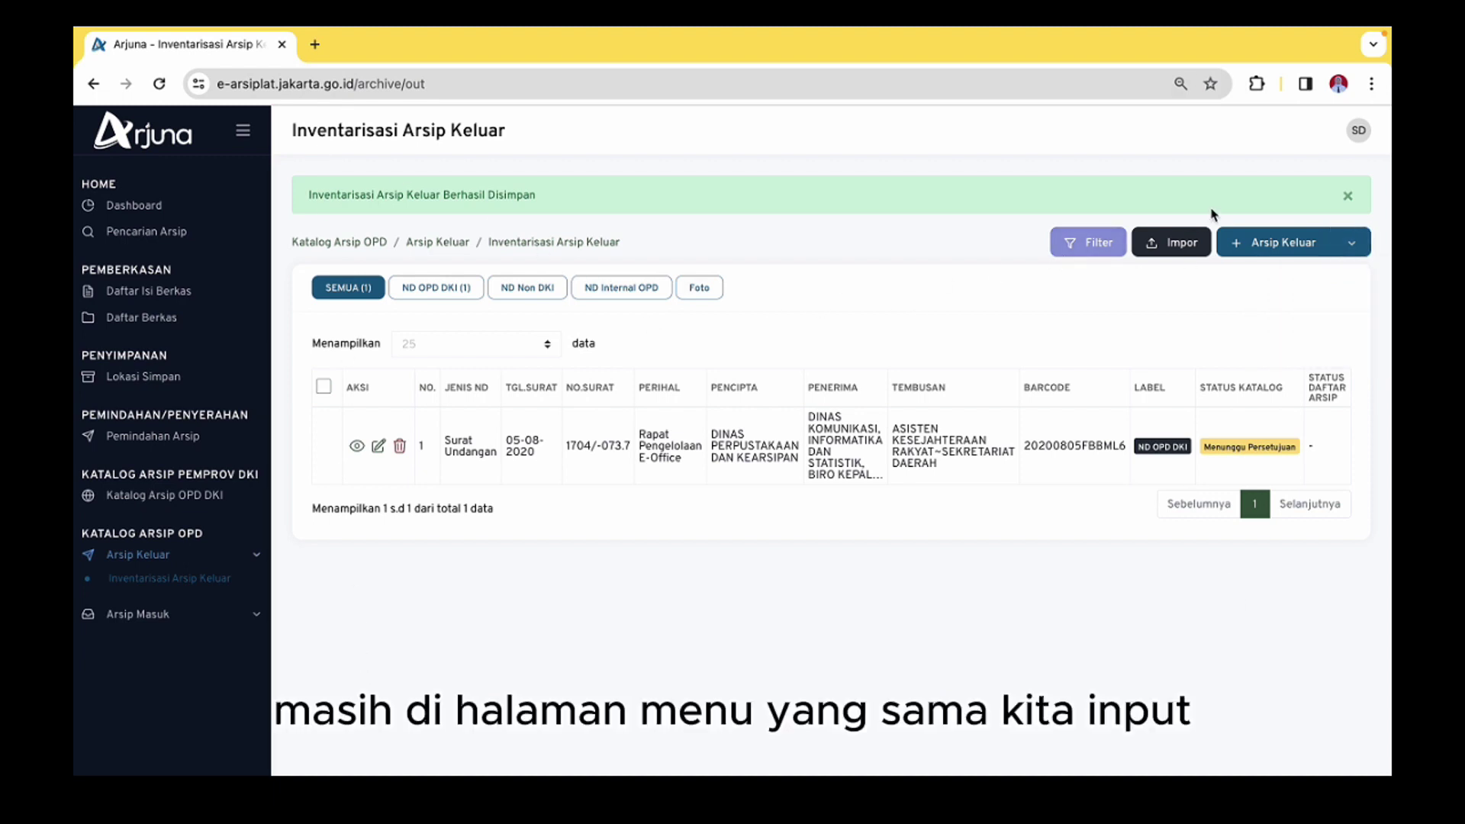
left_click(1343, 254)
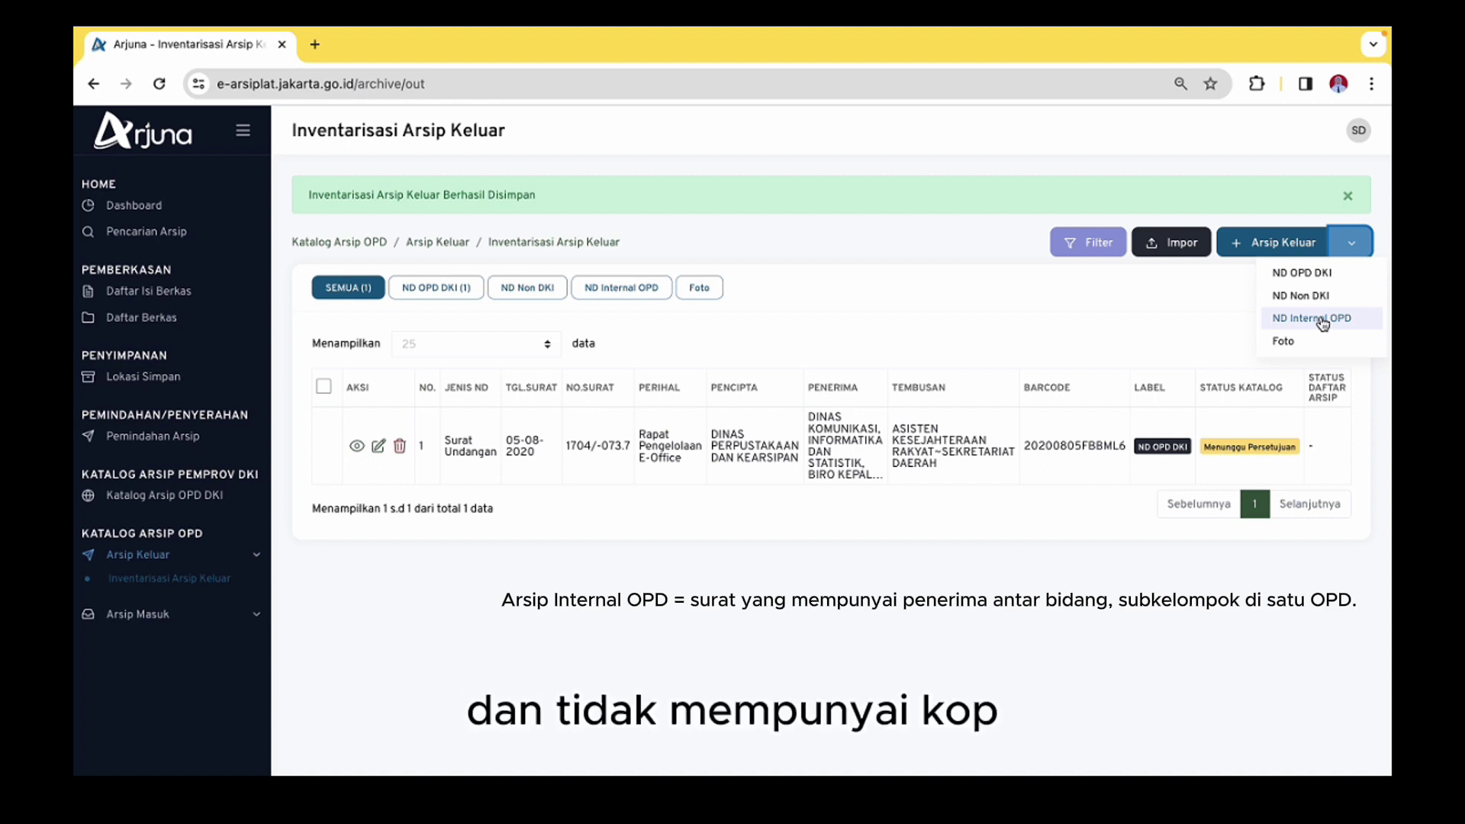
left_click(1322, 320)
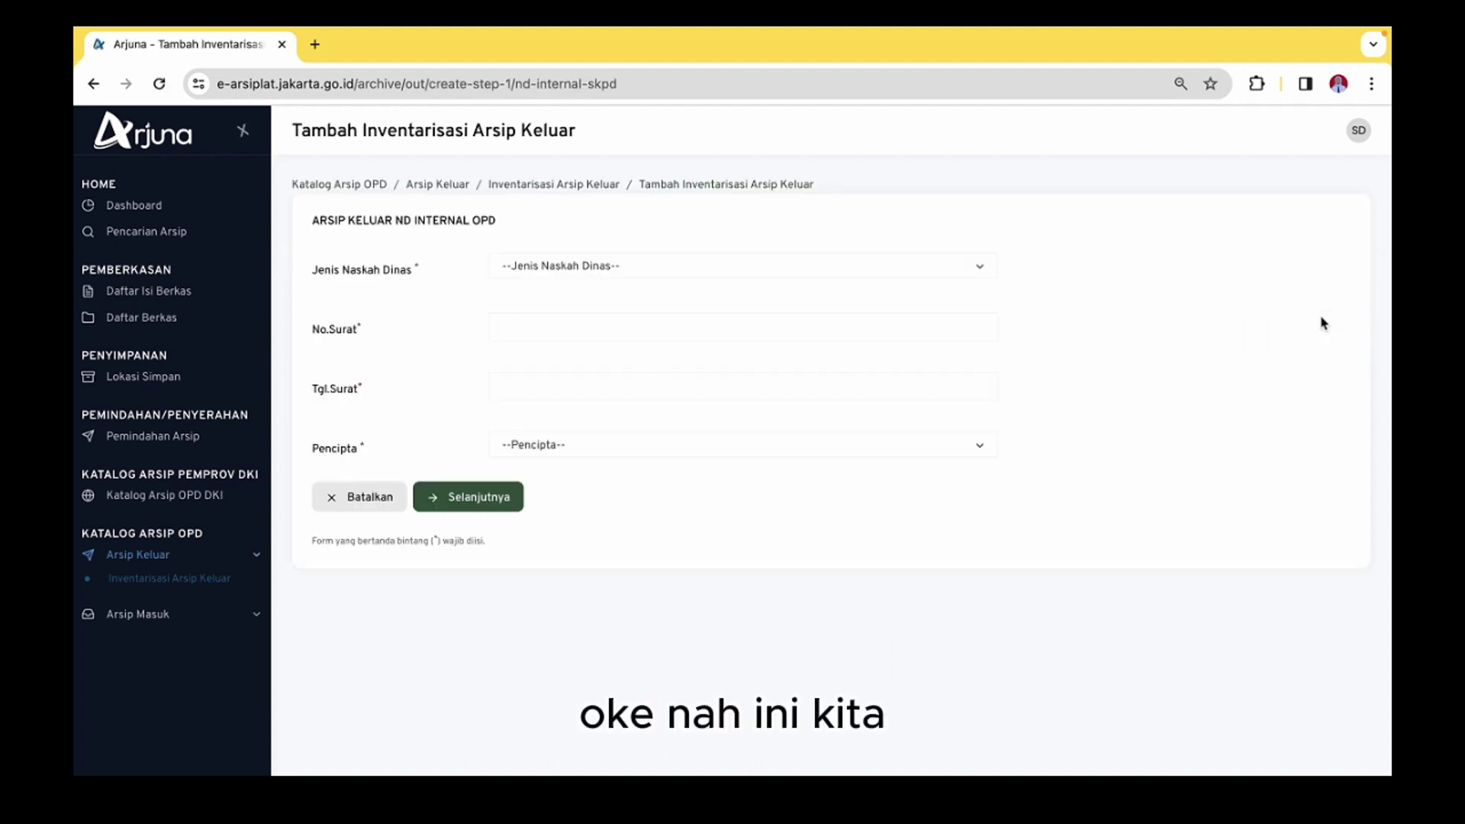
left_click(564, 277)
Choose Nota Dinas as the document type and enter number 327/-073.7
left_click(794, 236)
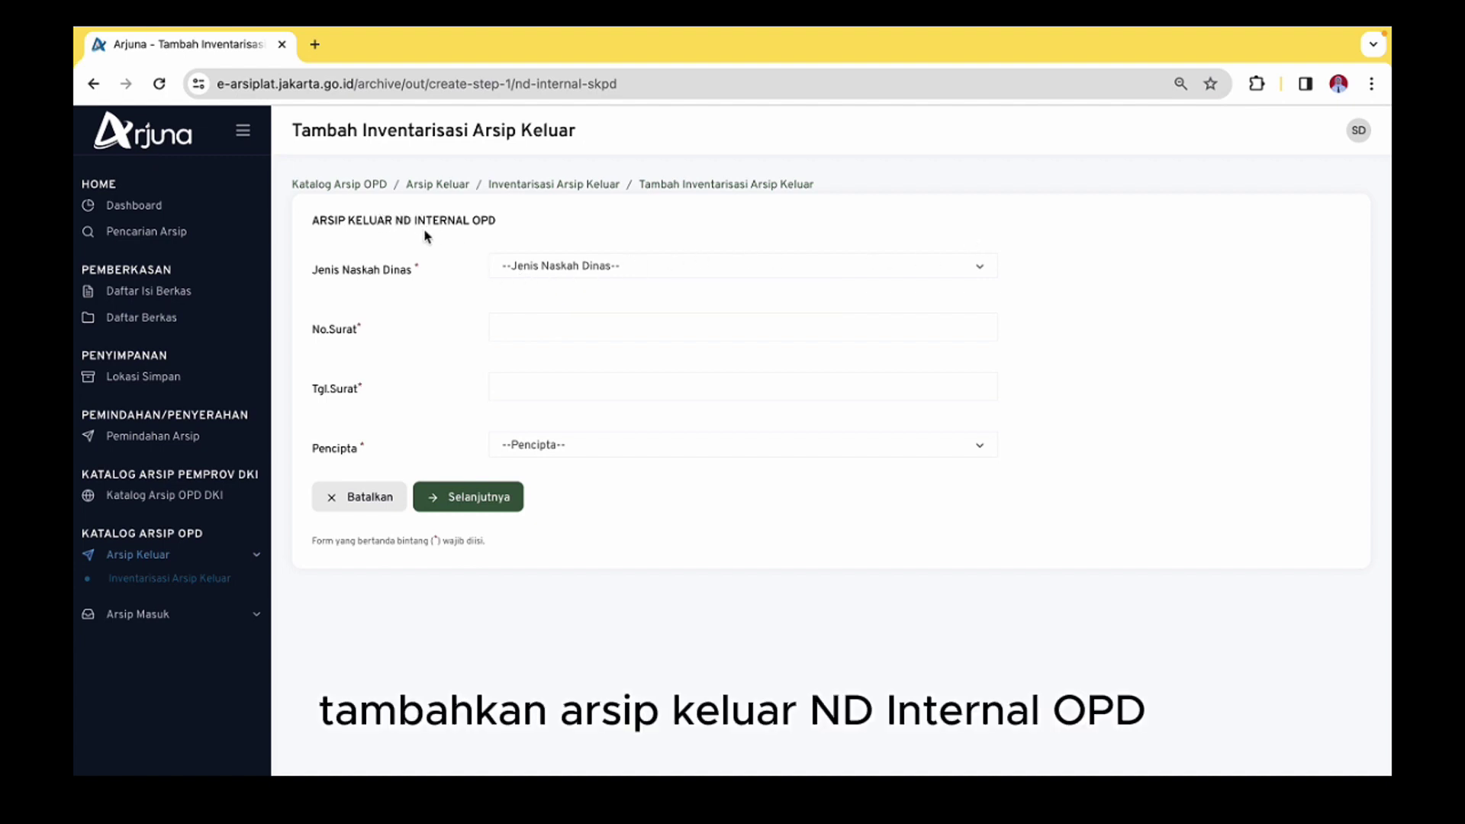
left_click(534, 270)
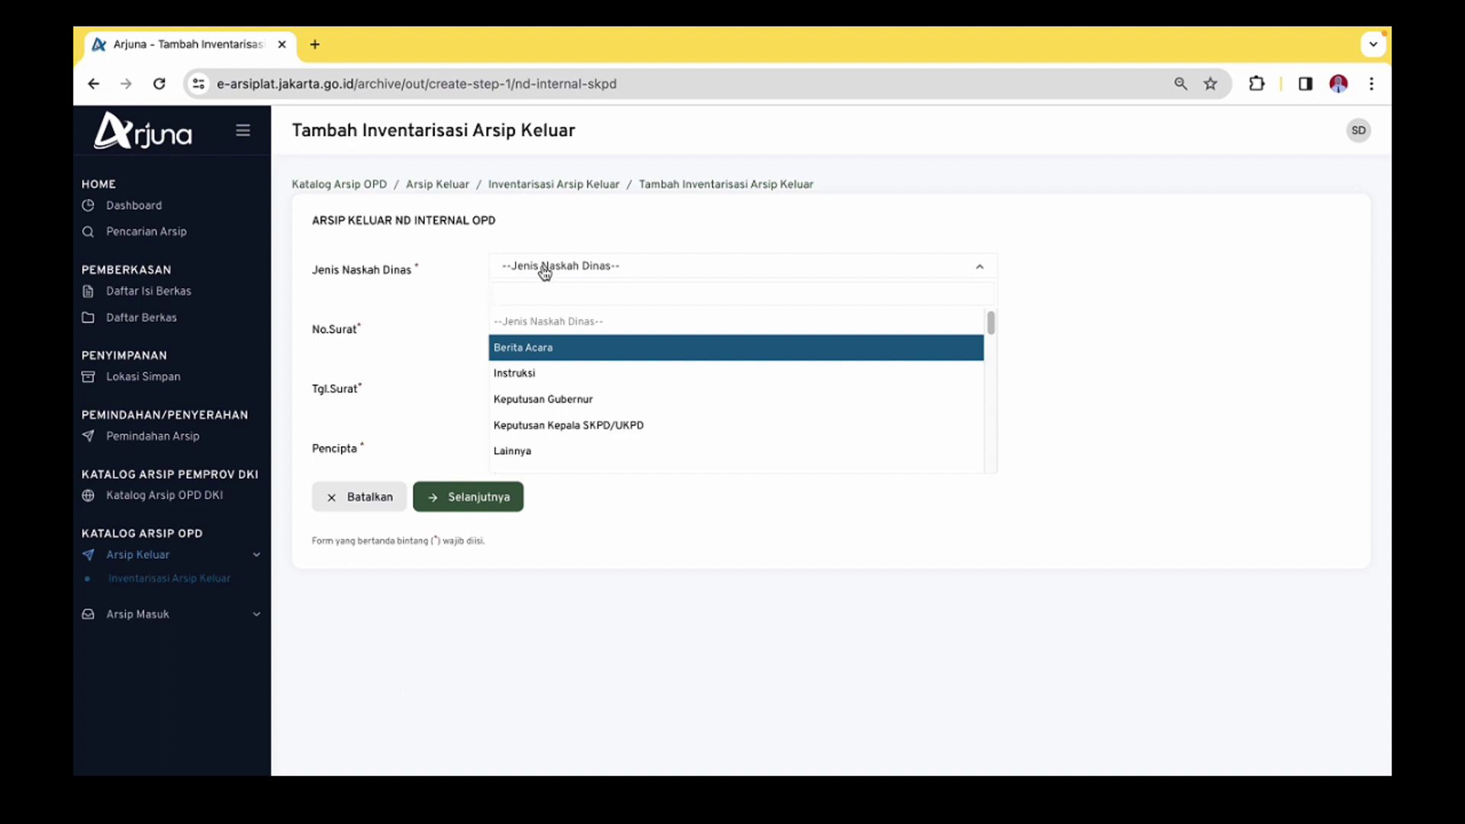
type("nota")
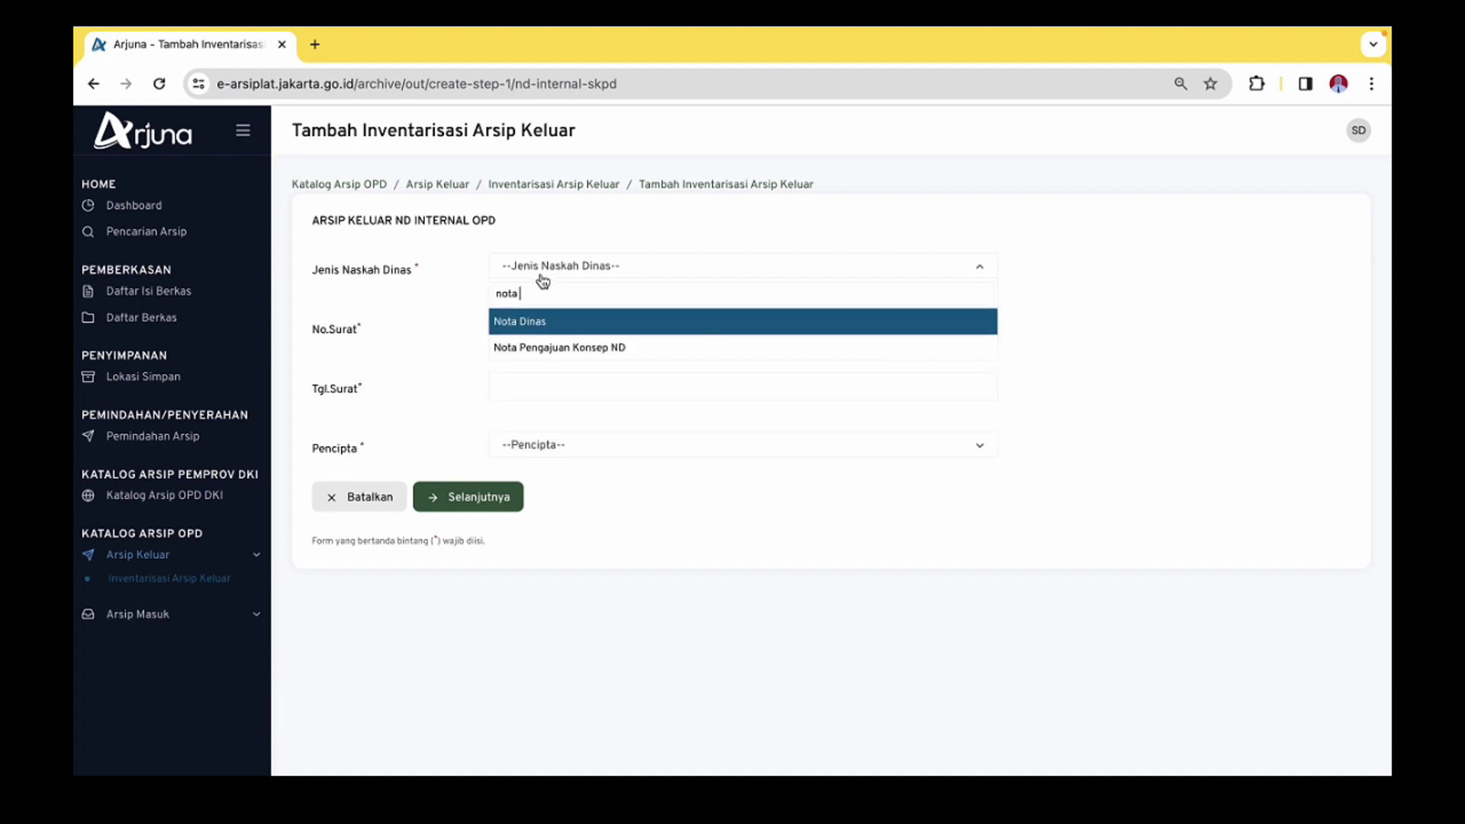
left_click(540, 325)
left_click(557, 327)
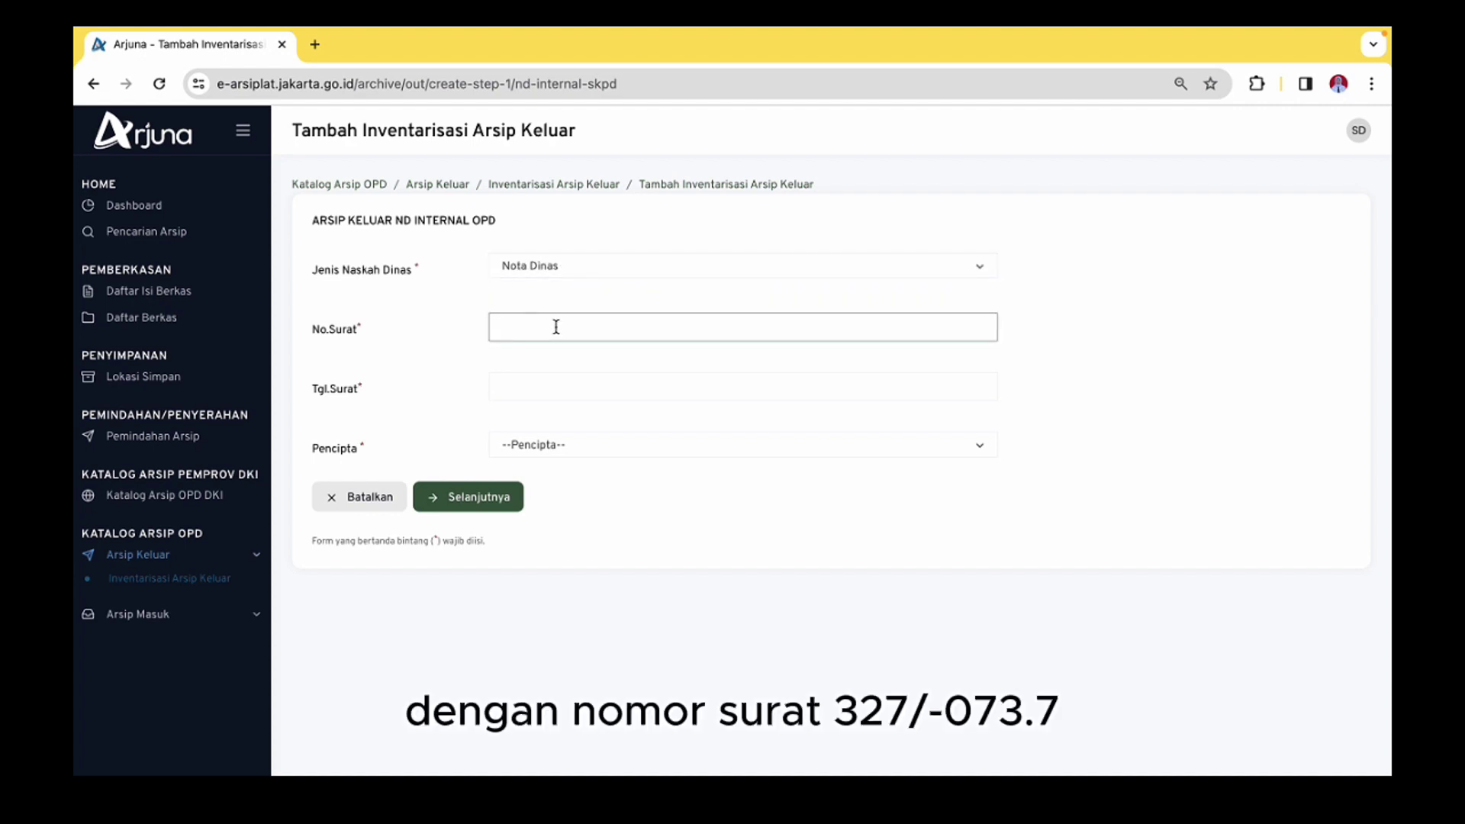
type("327")
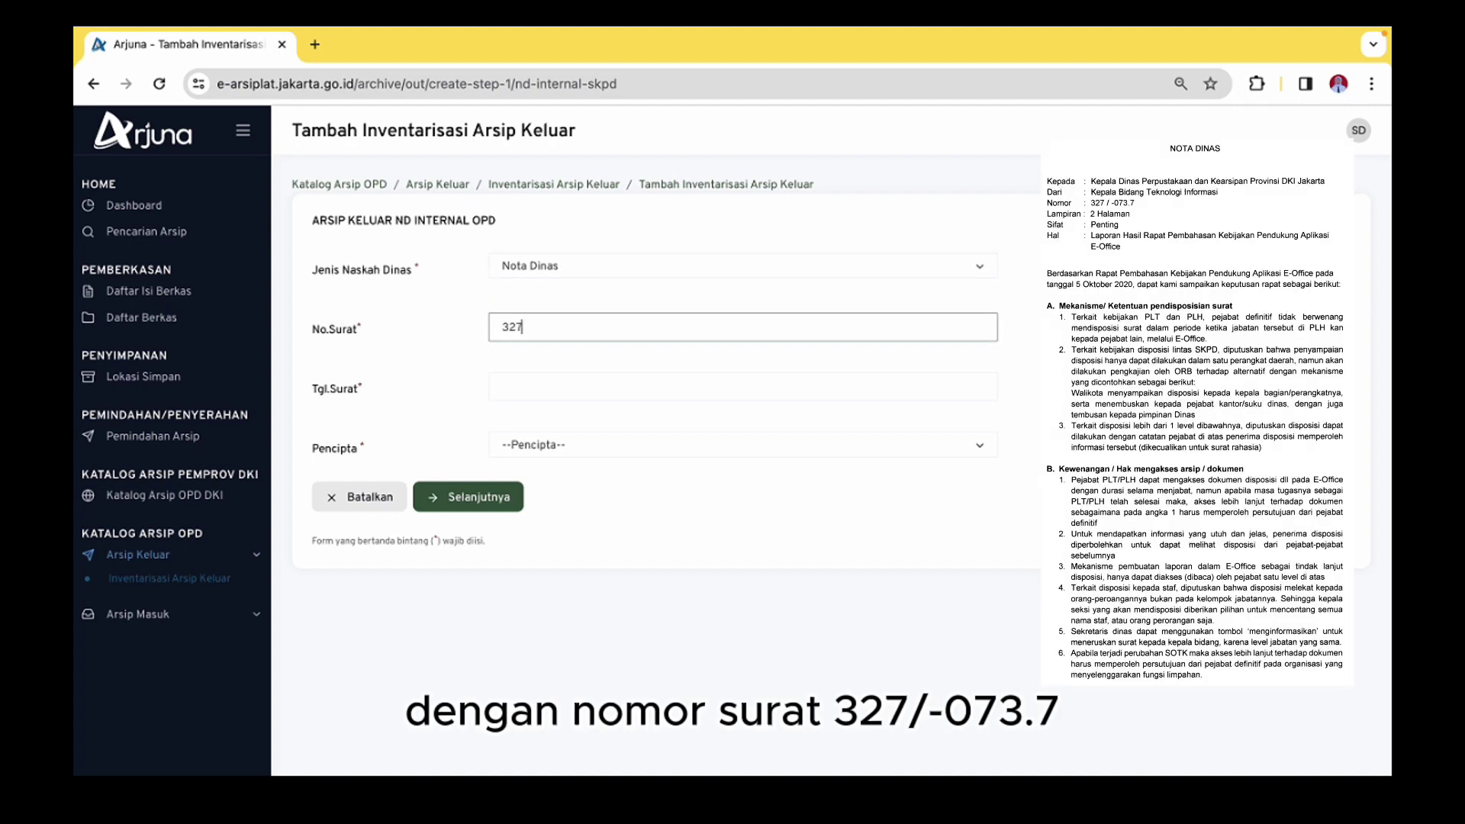
type("/-073.7")
Set the letter date to 05-10-2020
left_click(537, 380)
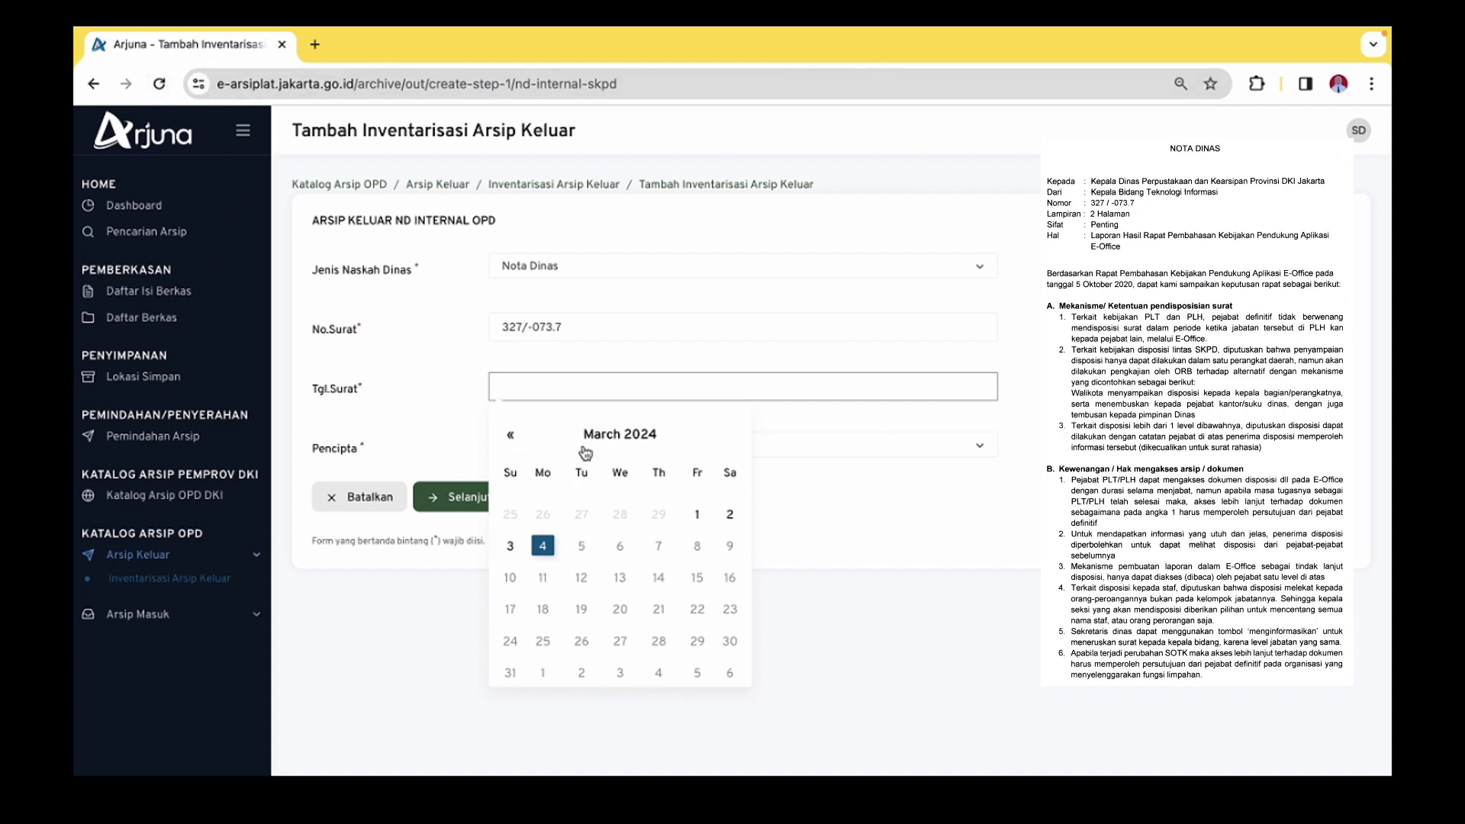
left_click(618, 436)
left_click(506, 183)
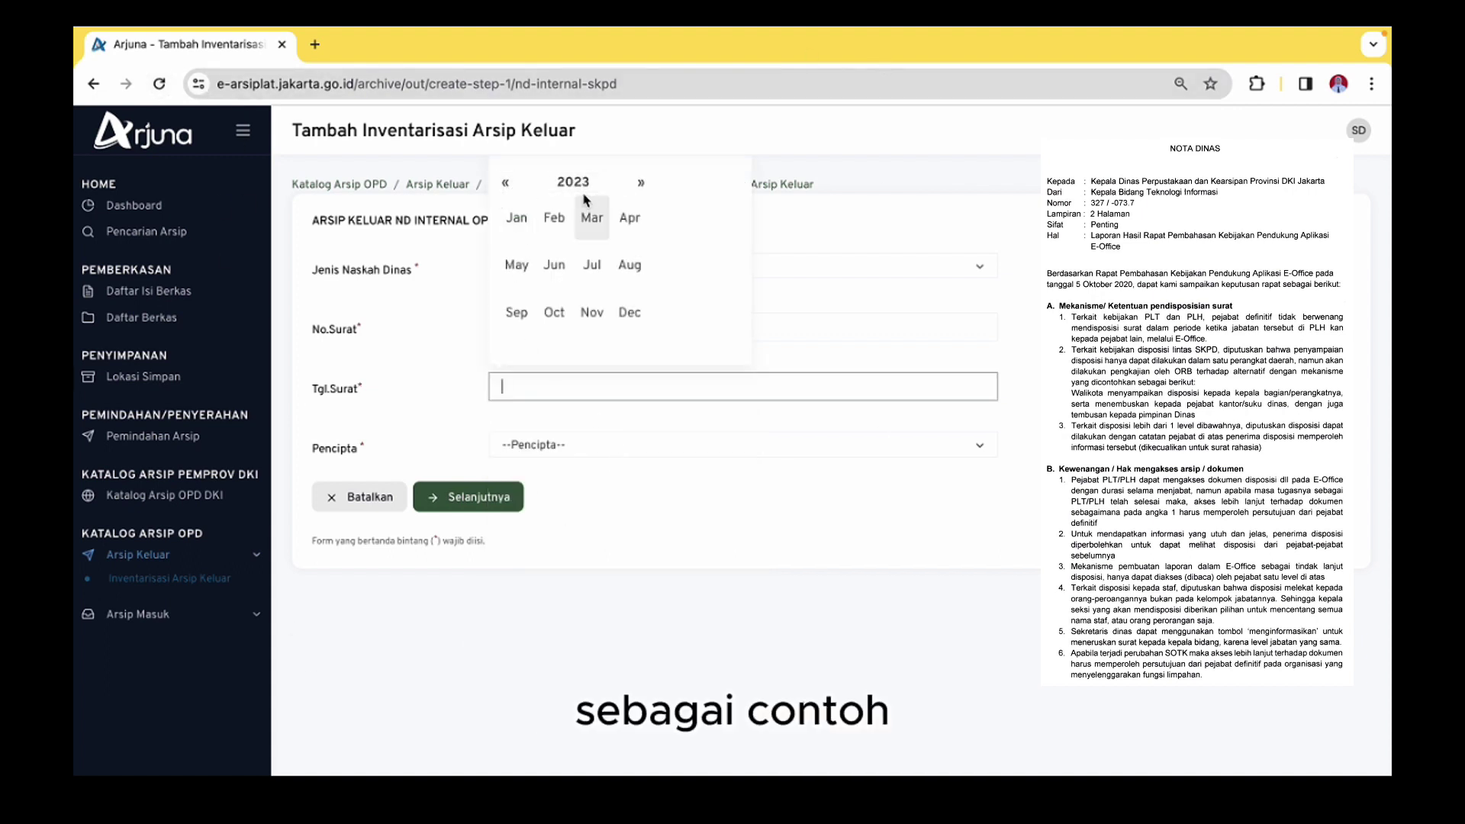
left_click(506, 183)
left_click(506, 183)
left_click(506, 184)
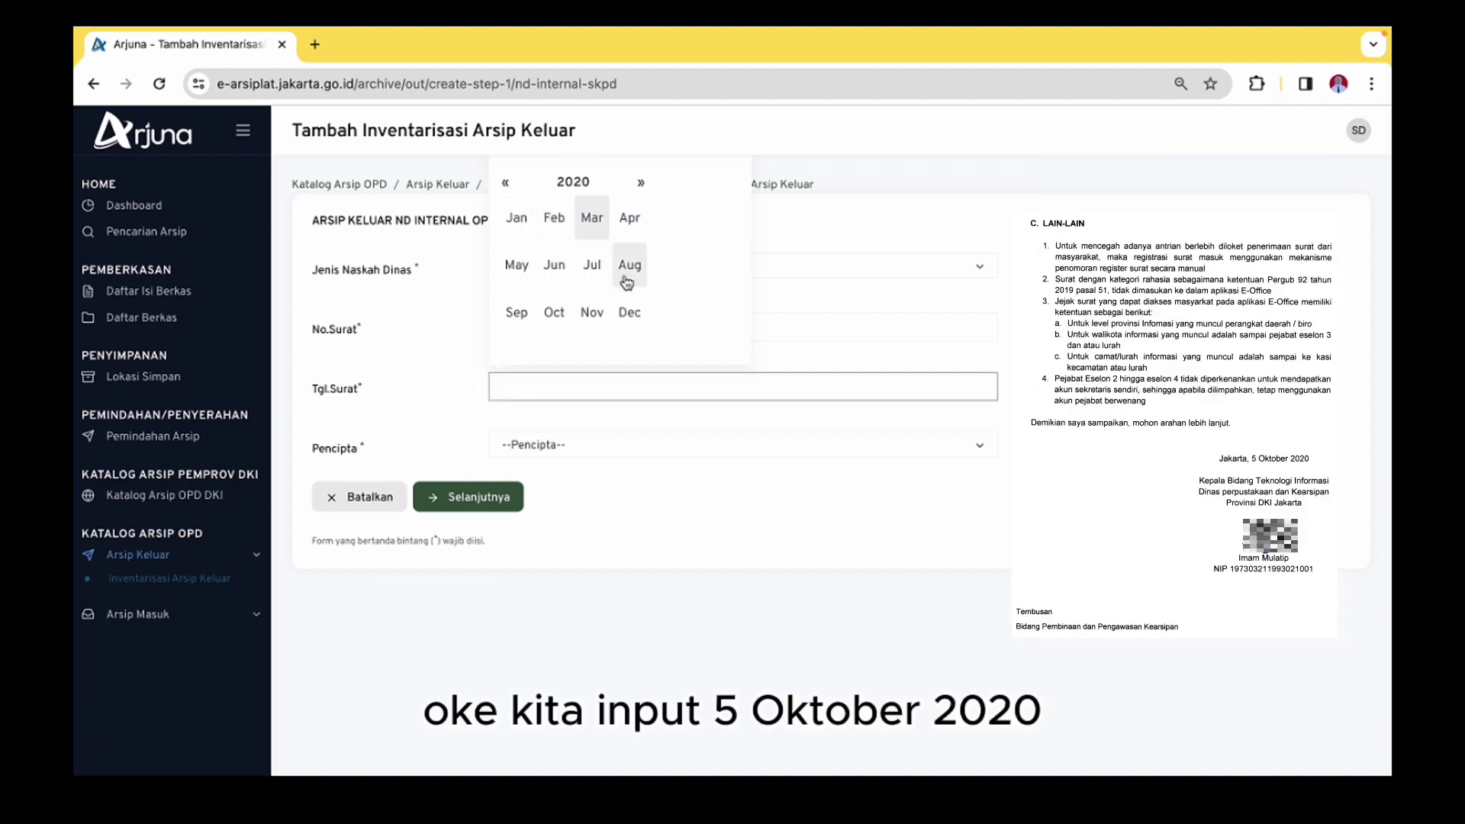
left_click(557, 313)
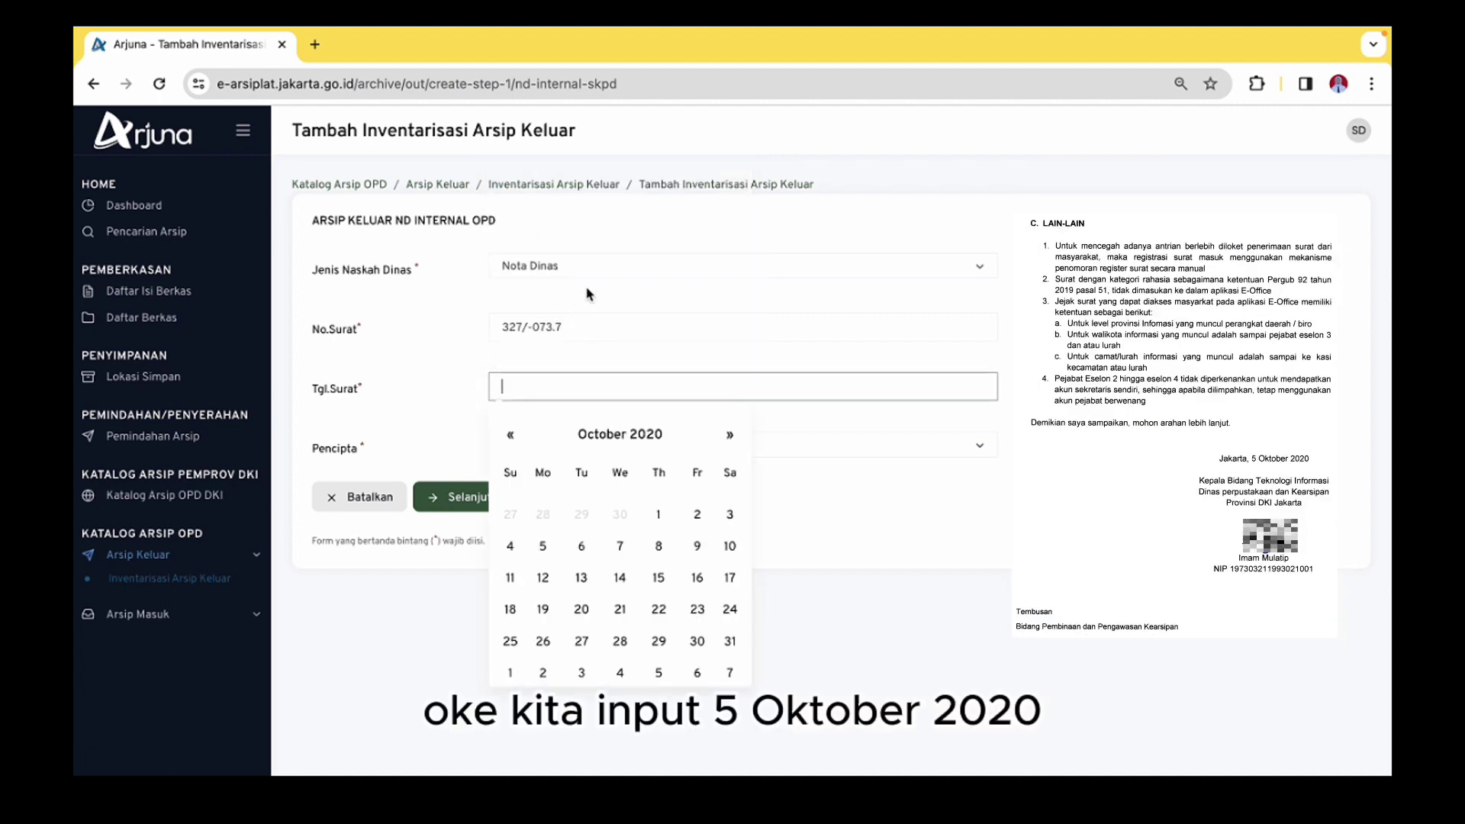
left_click(548, 549)
Choose BIDANG TEKNOLOGI INFORMASI as Pencipta and continue to the next form step
left_click(577, 457)
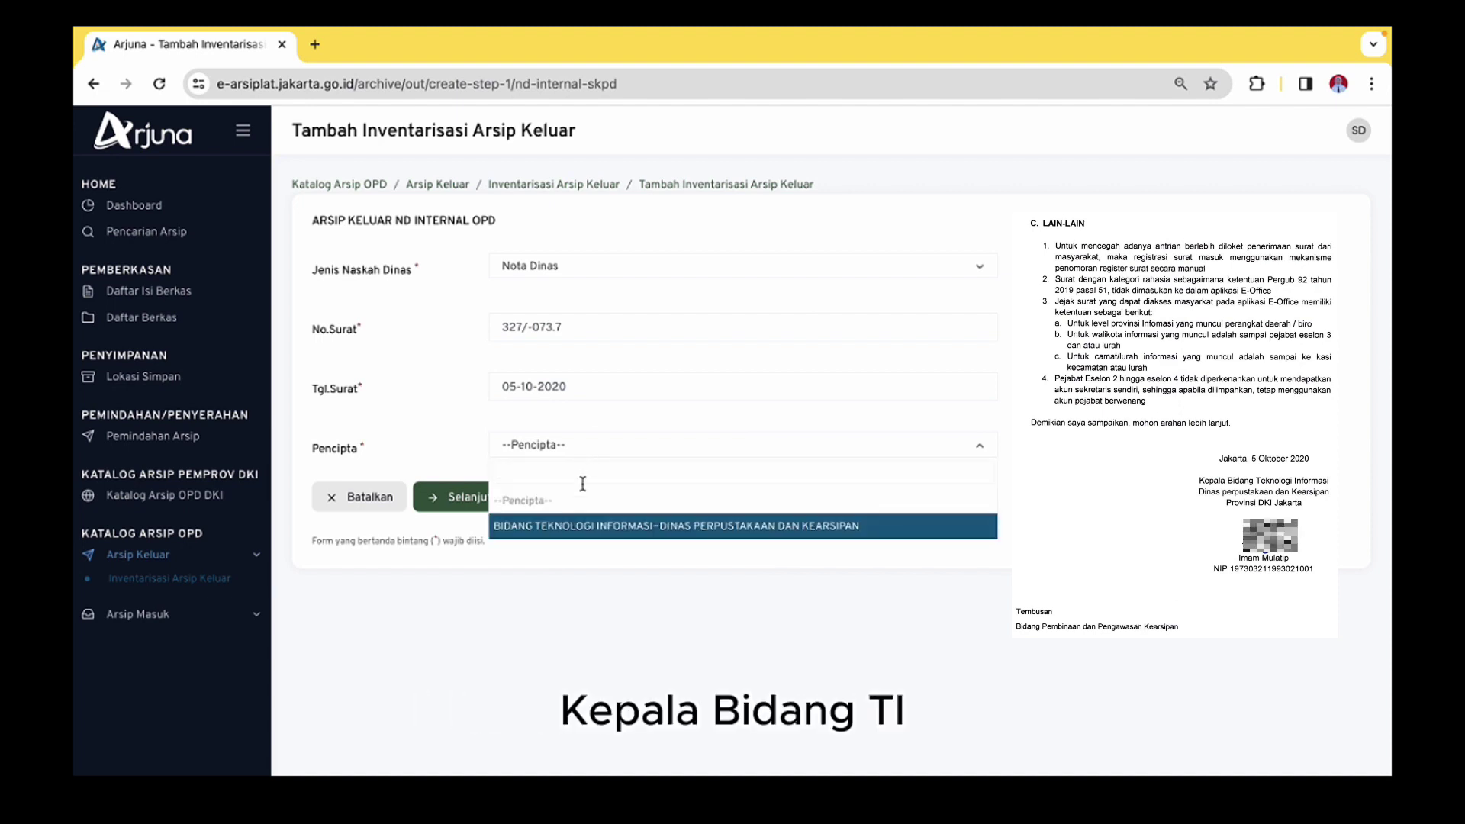
left_click(585, 540)
left_click(480, 500)
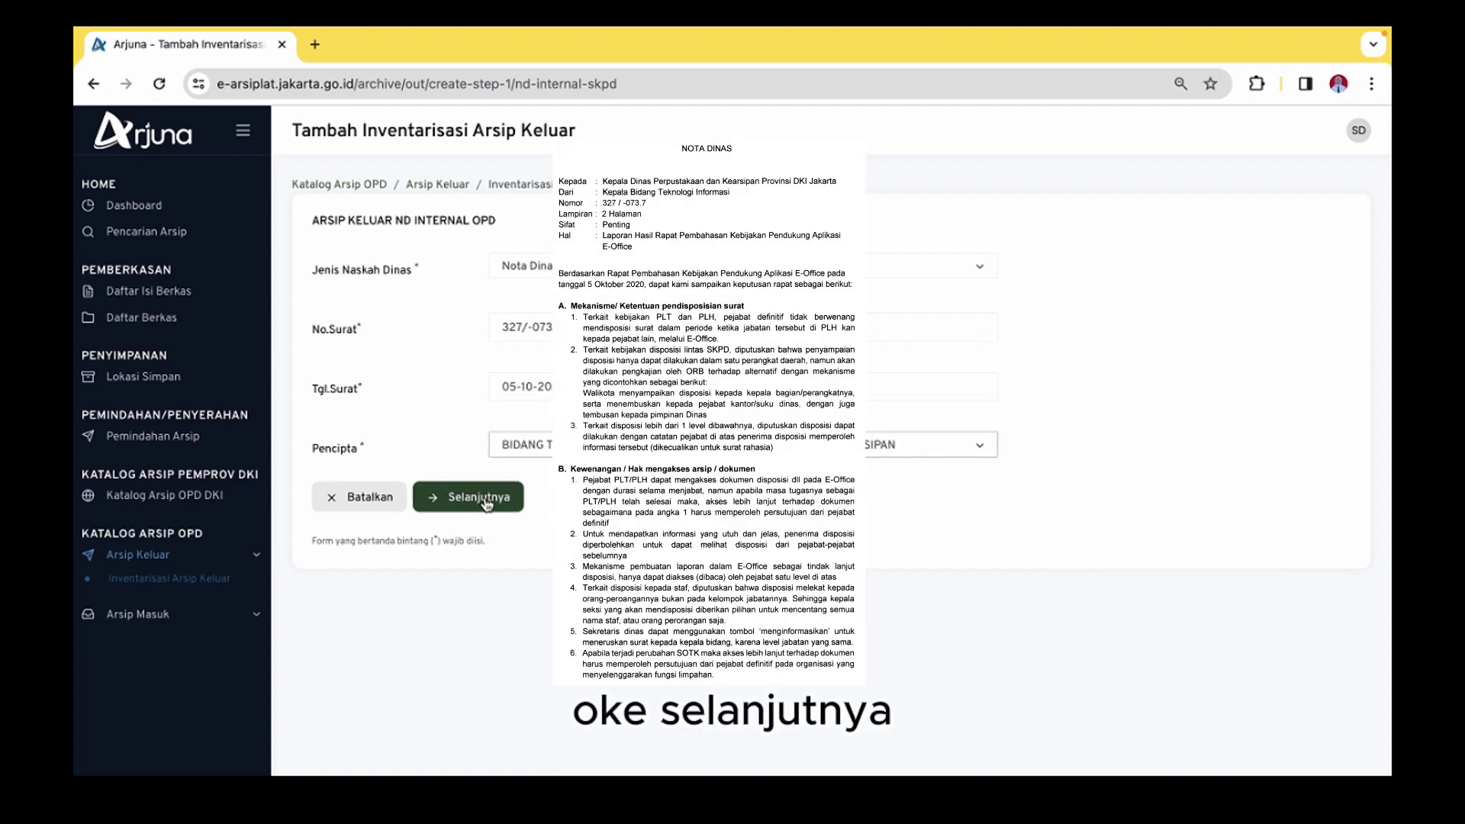
Fill in the subject 'Laporan Hasil Rapat Pembahasan Kebijakan Pendukung Aplikasi E-Office'
left_click(1000, 255)
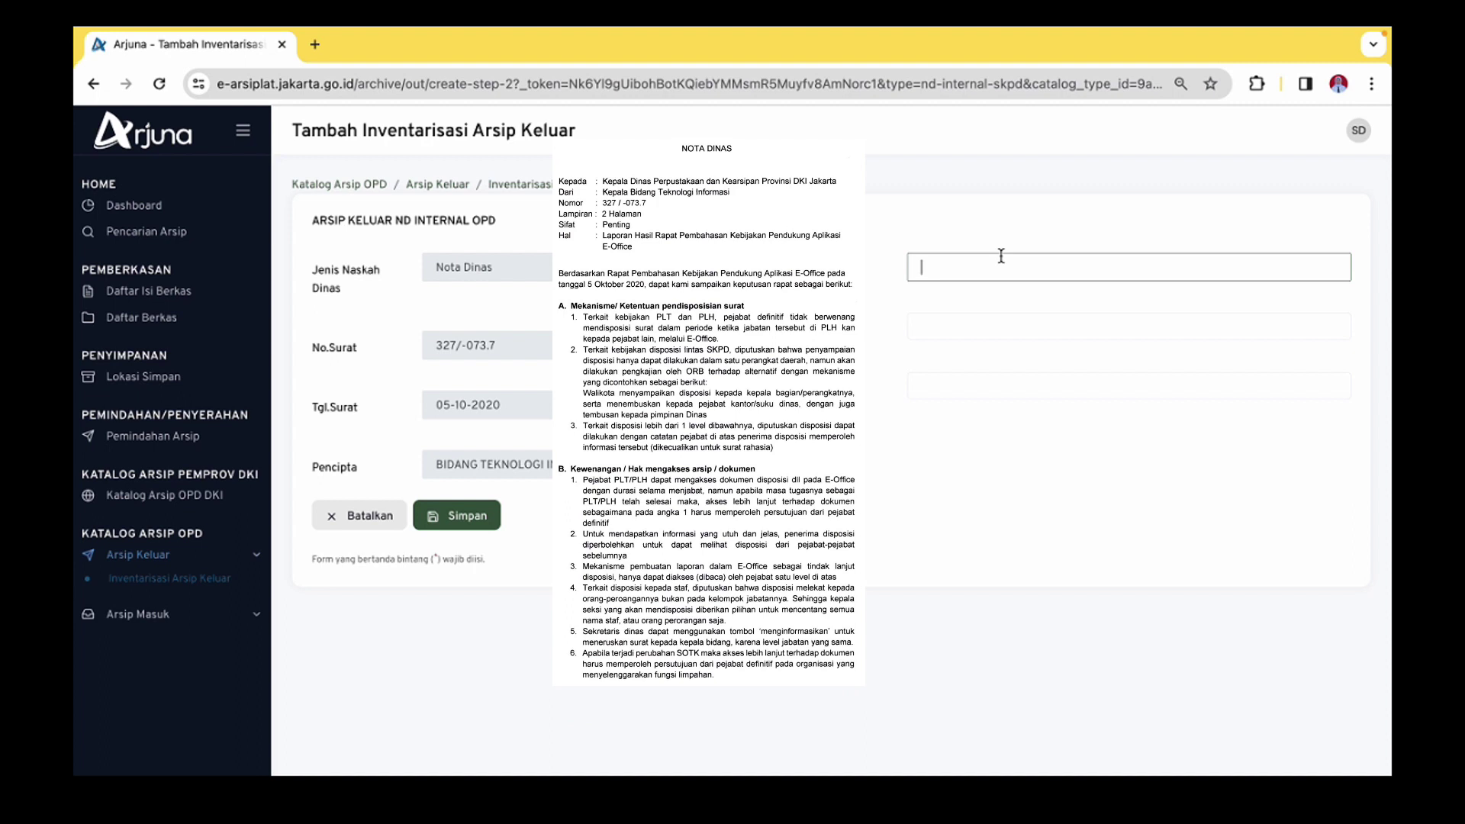
type("Lapo")
left_click(968, 340)
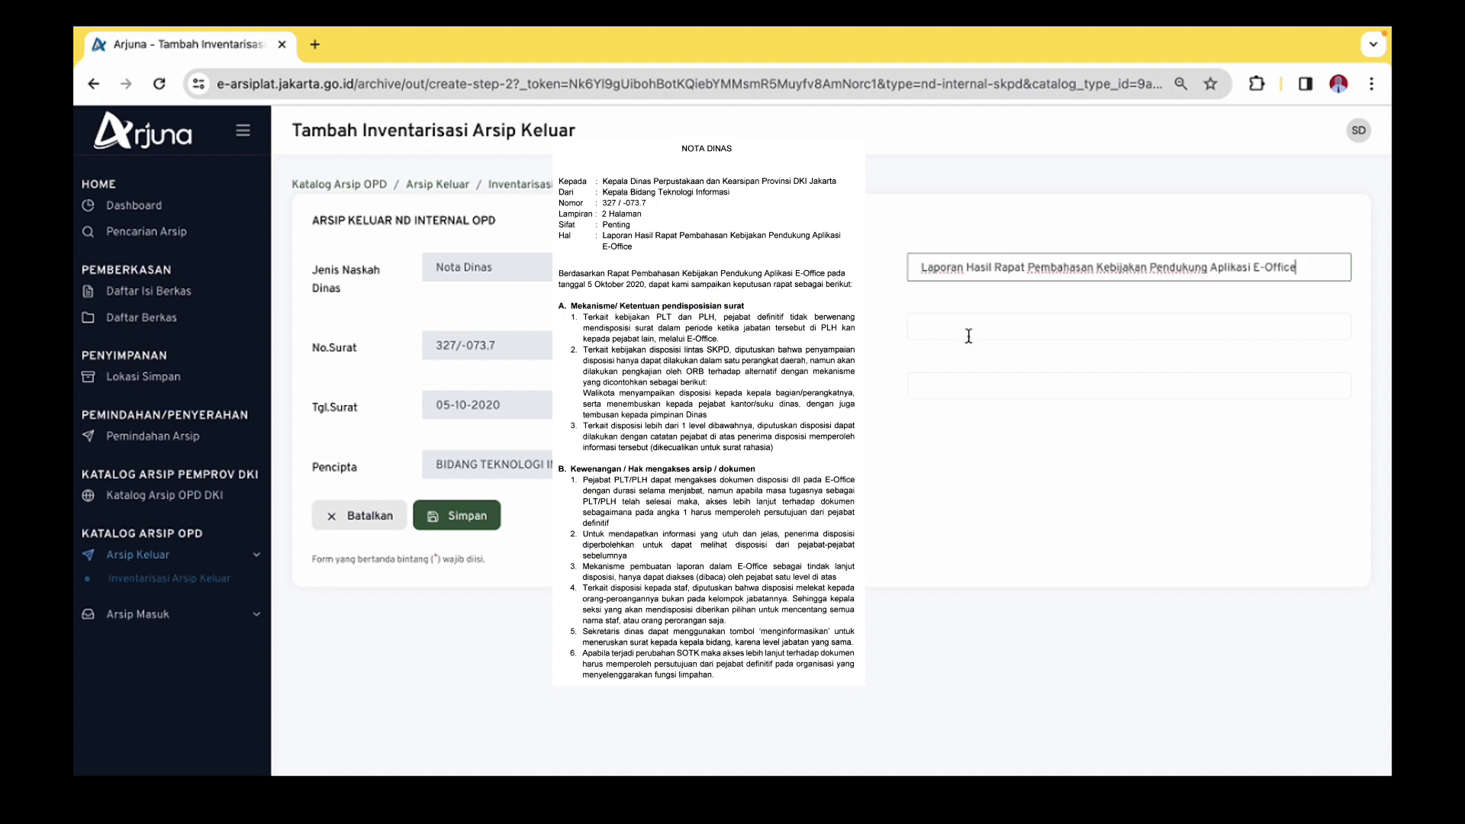
Add DINAS PERPUSTAKAAN DAN KEARSIPAN as recipient and save the Nota Dinas
left_click(974, 326)
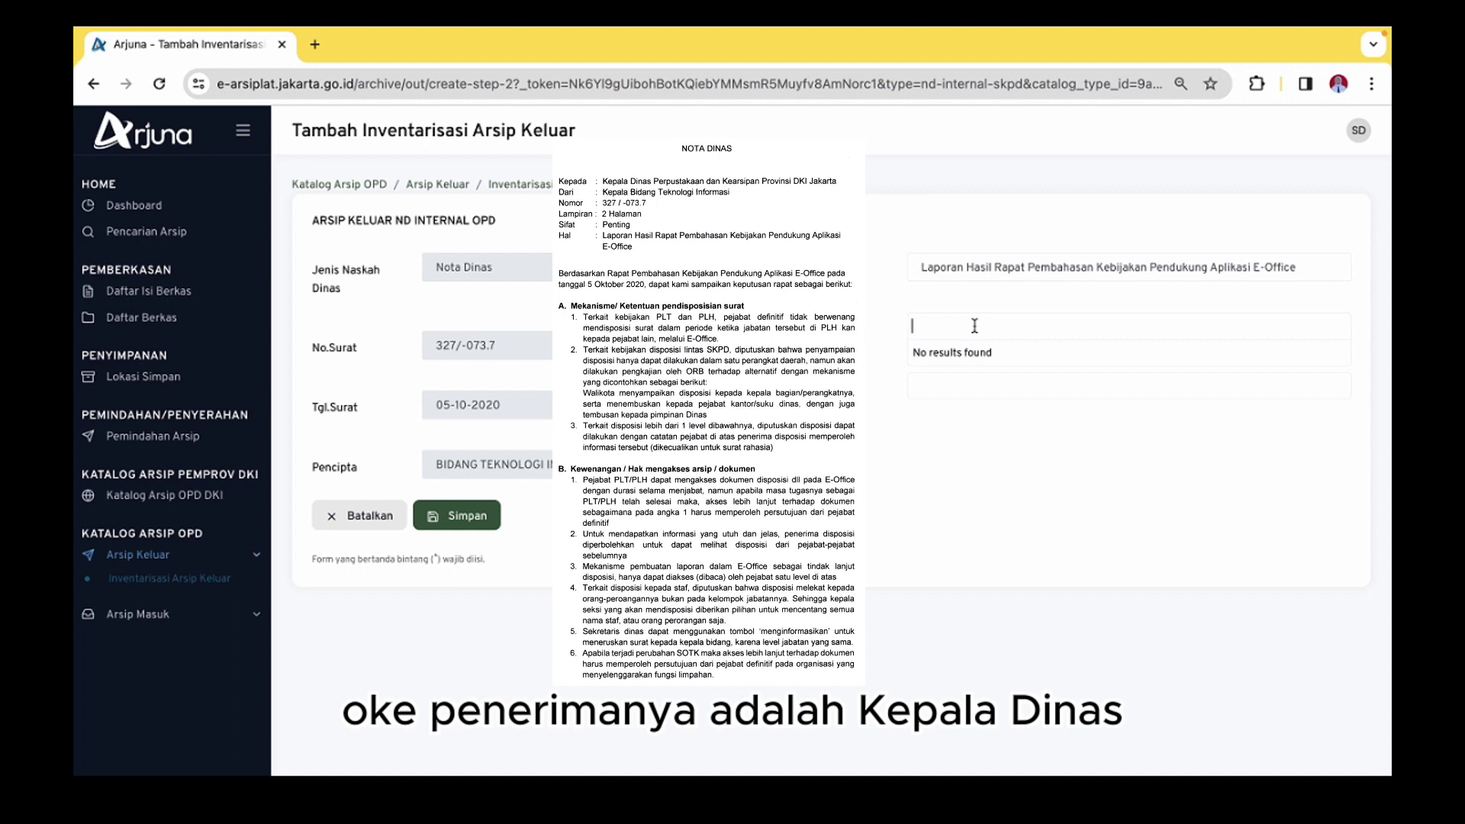
type("dinas")
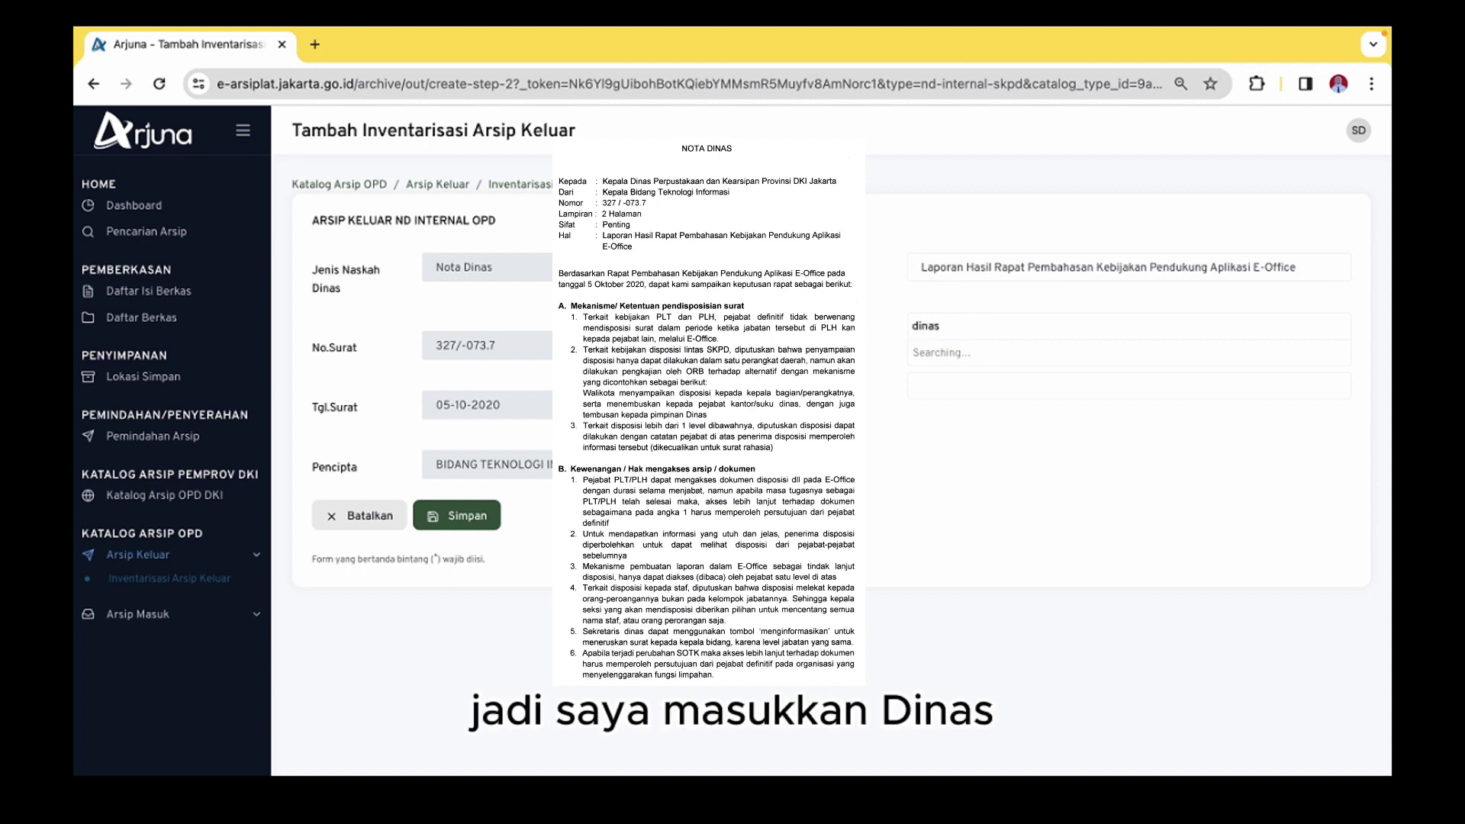
type(" per")
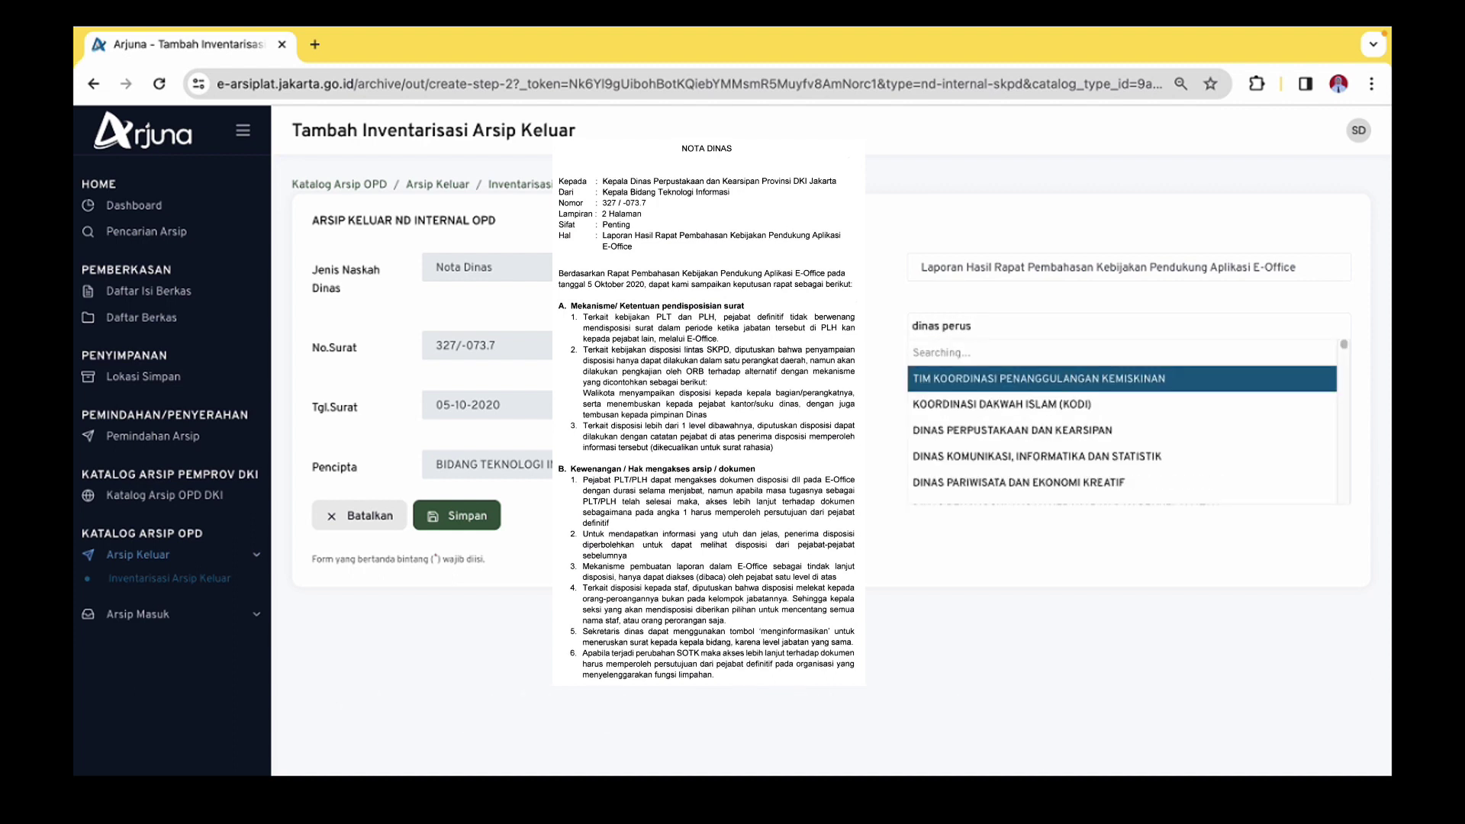
type("pus")
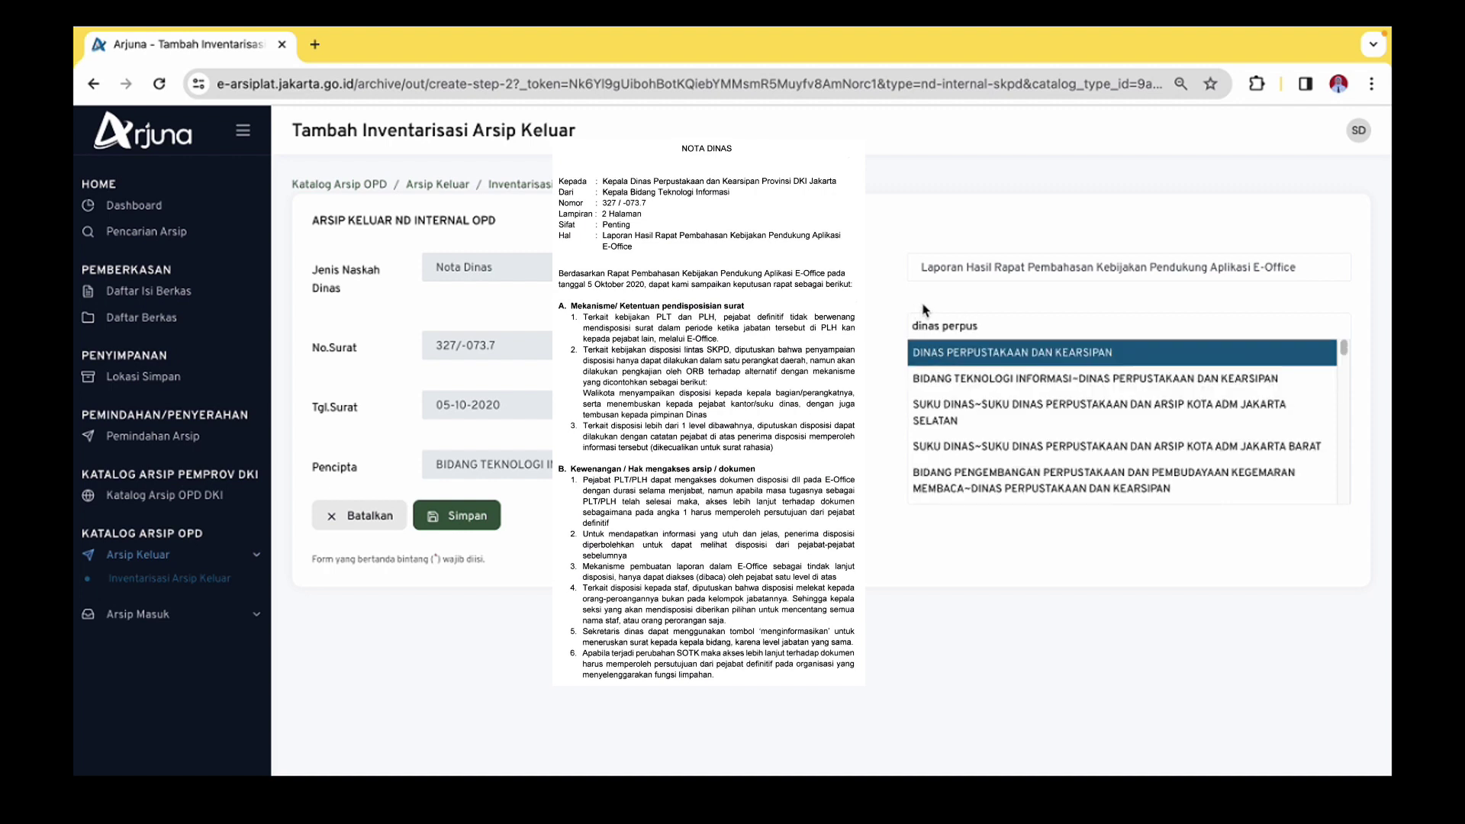
left_click(944, 356)
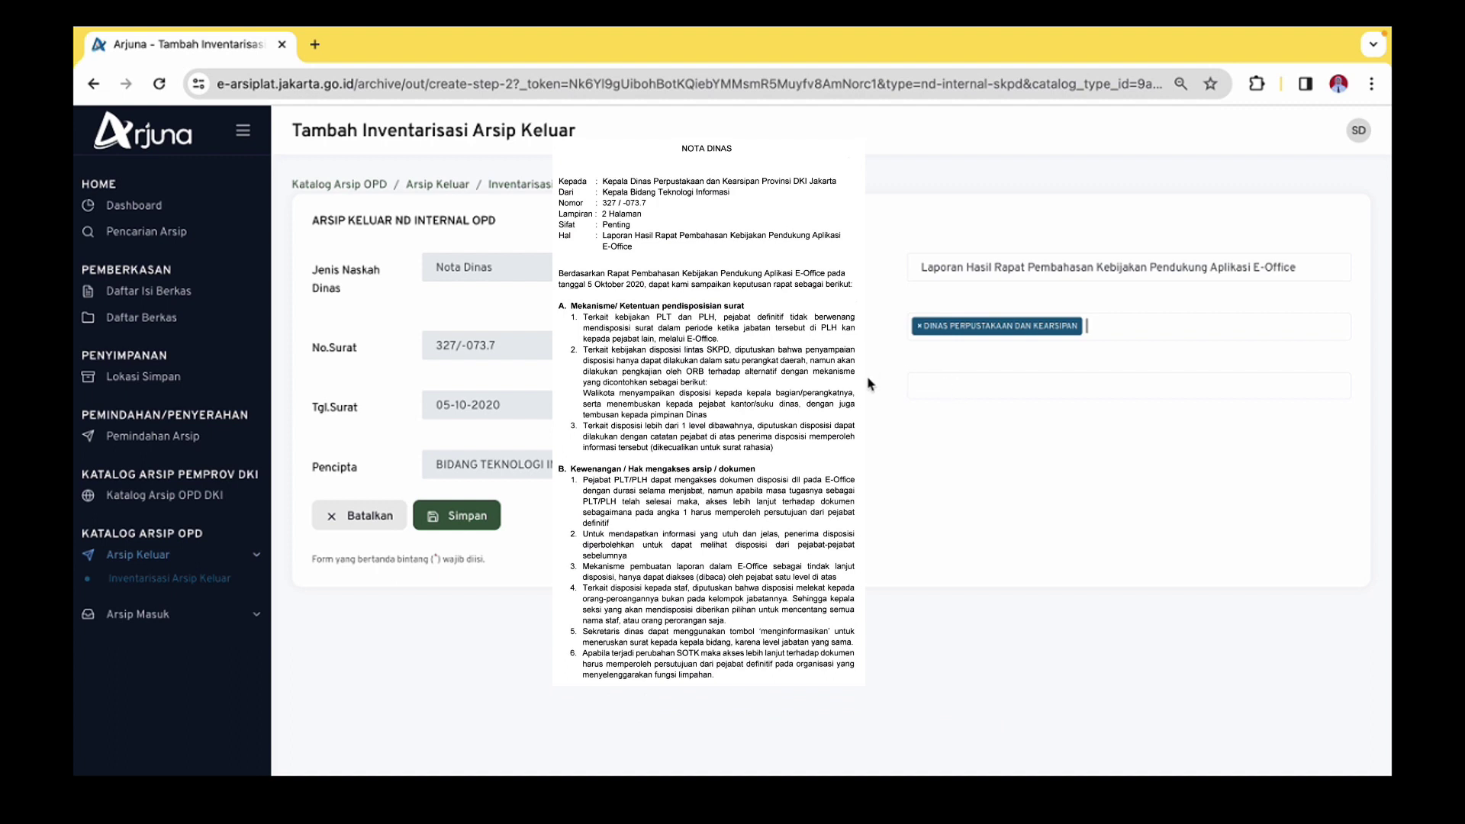
left_click(456, 516)
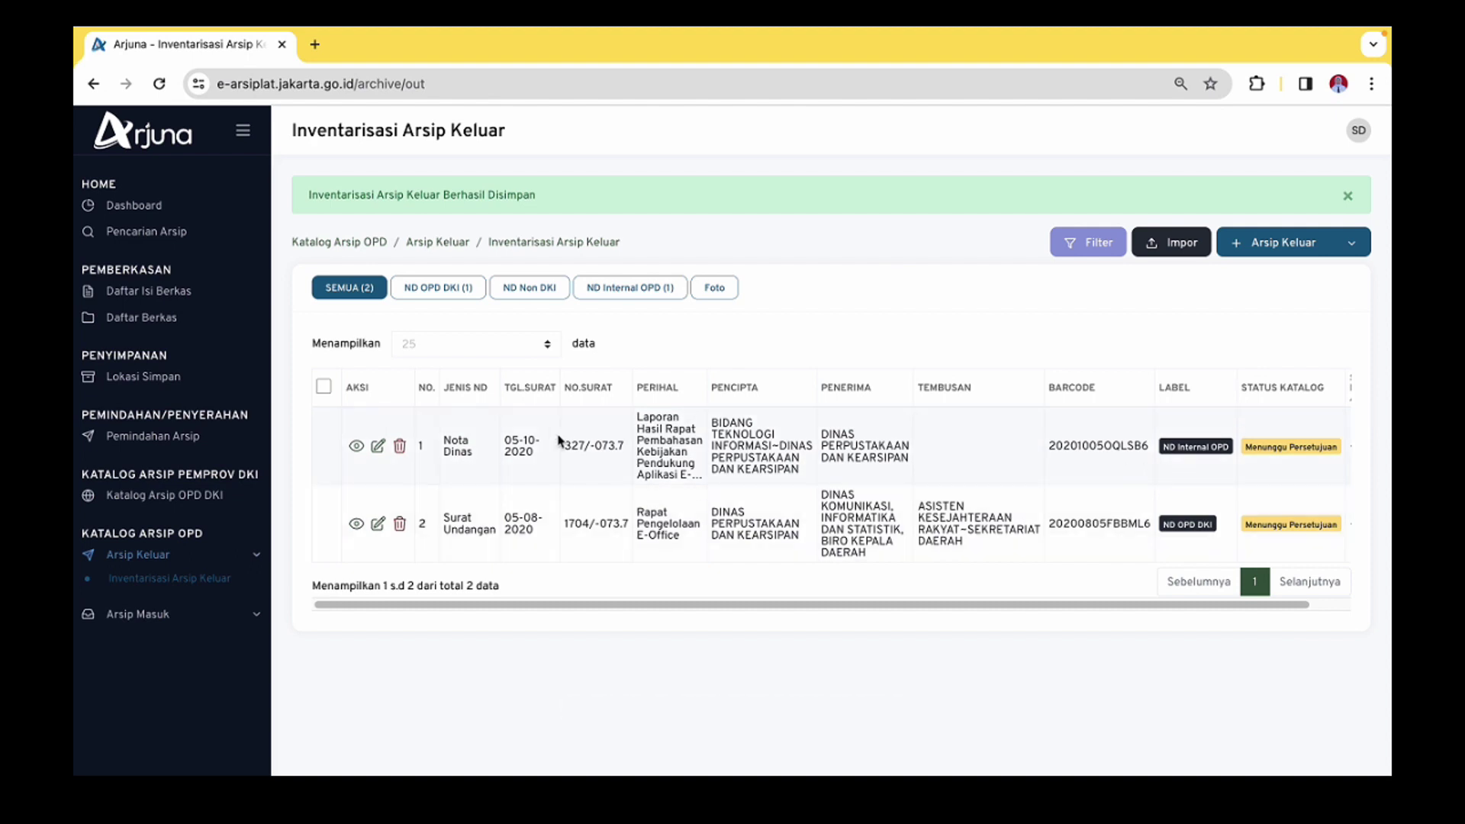
Filter the outgoing archive list to ND Internal OPD entries
left_click(595, 293)
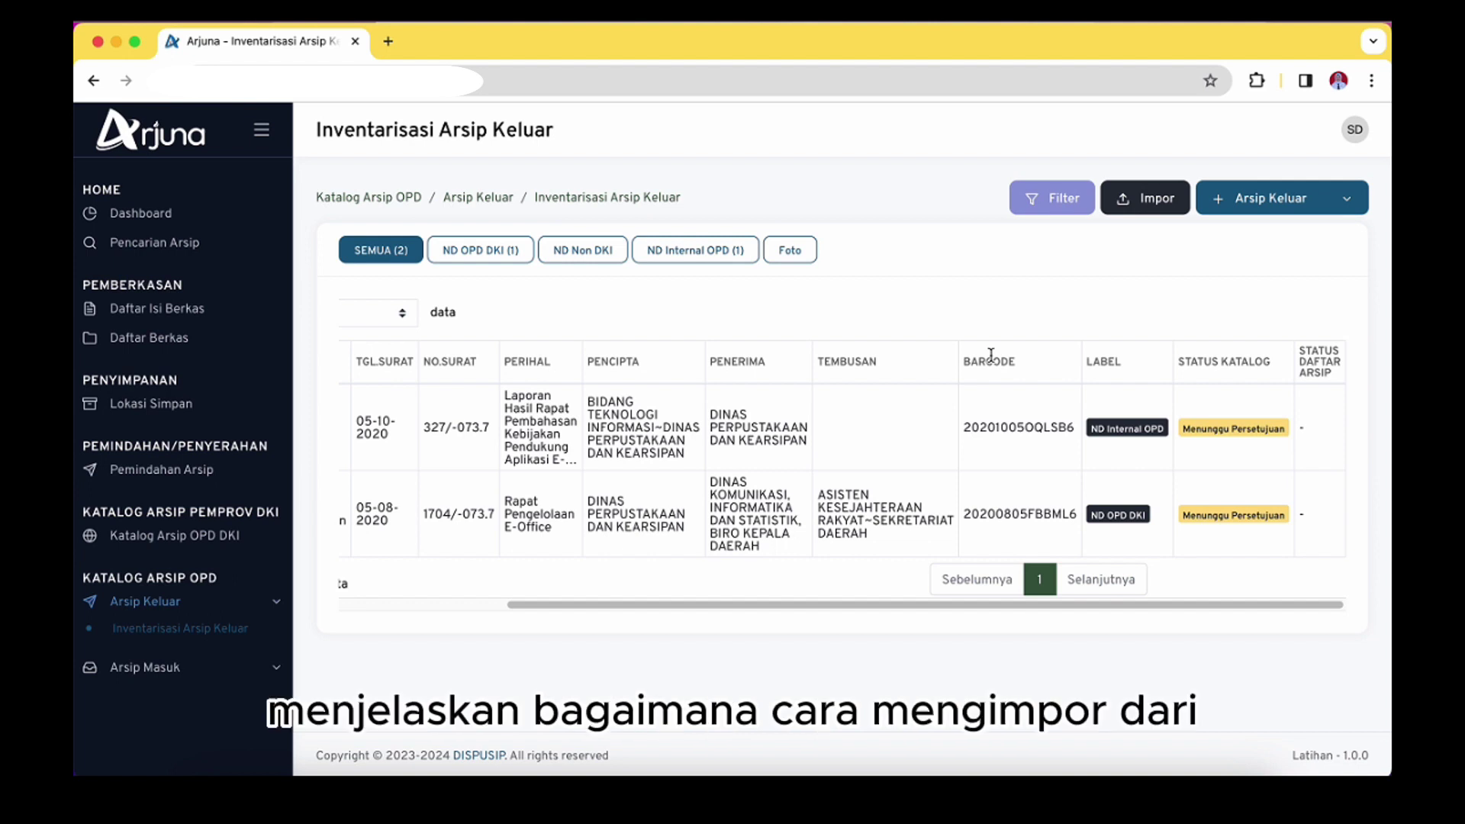
Set up an import with creator DINAS PERPUSTAKAAN DAN KEARSIPAN and type Surat Undangan
left_click(1155, 205)
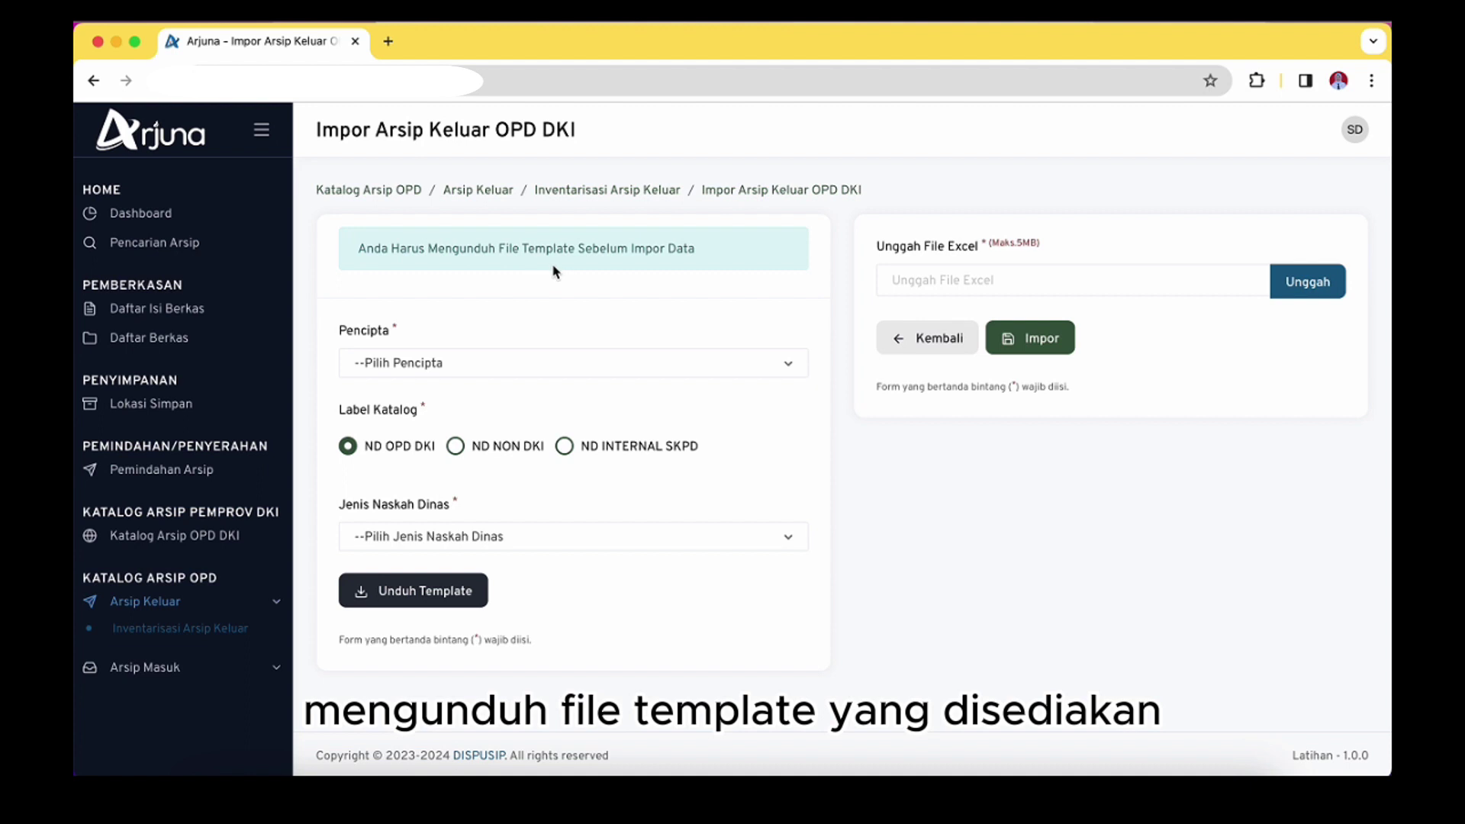
left_click(404, 372)
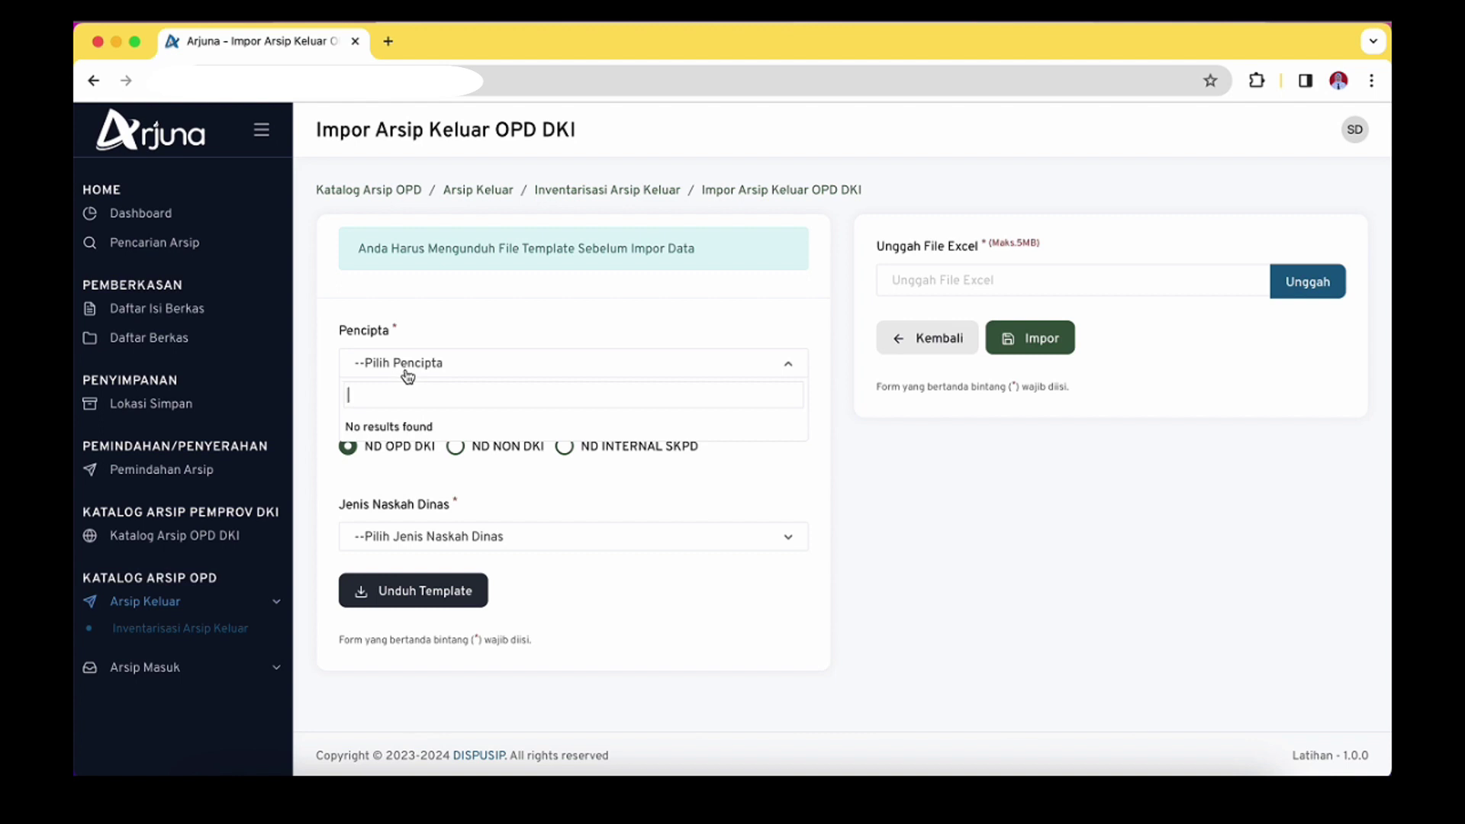
type("dinas")
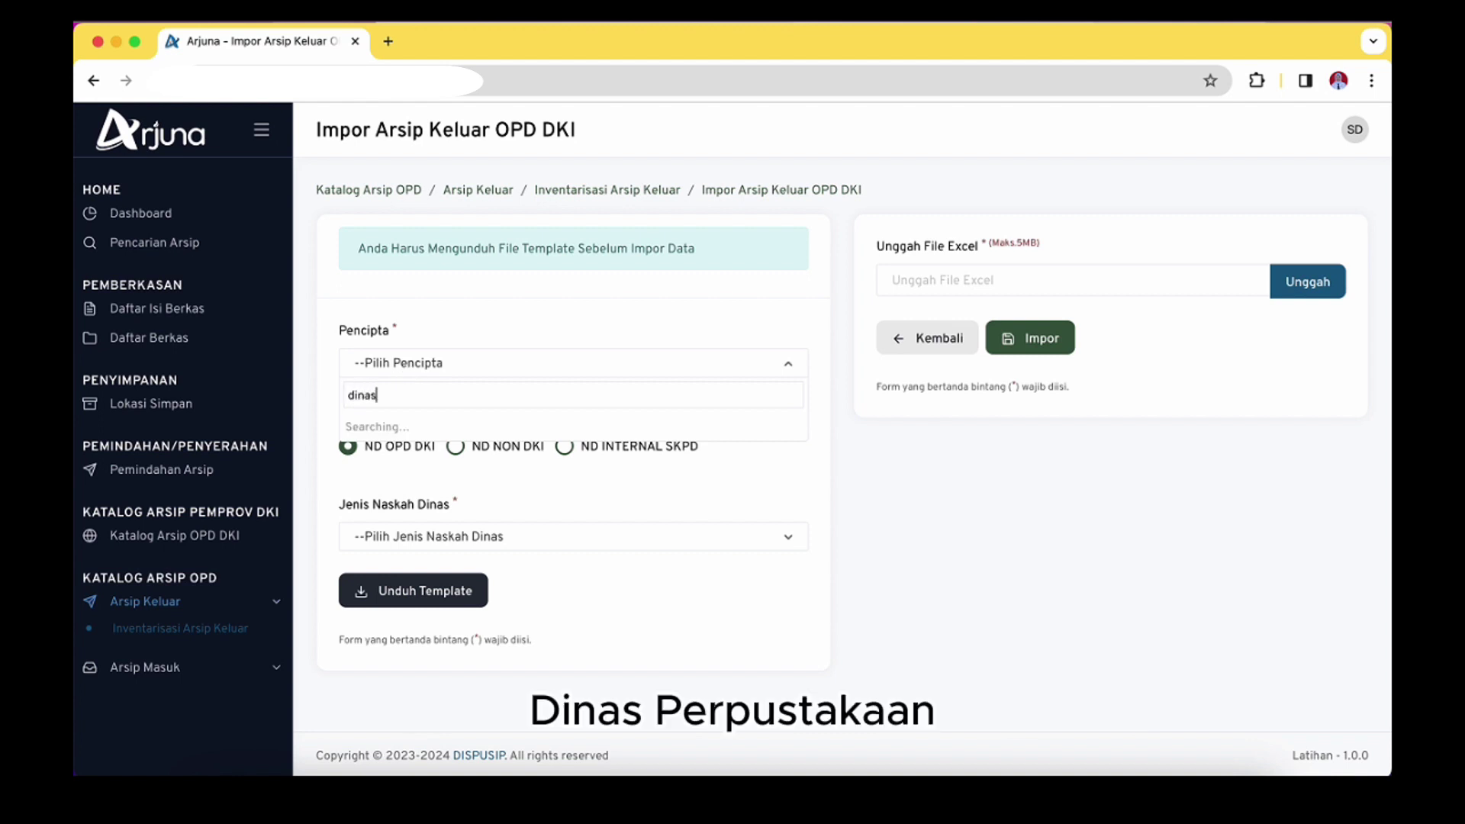
type(" perp")
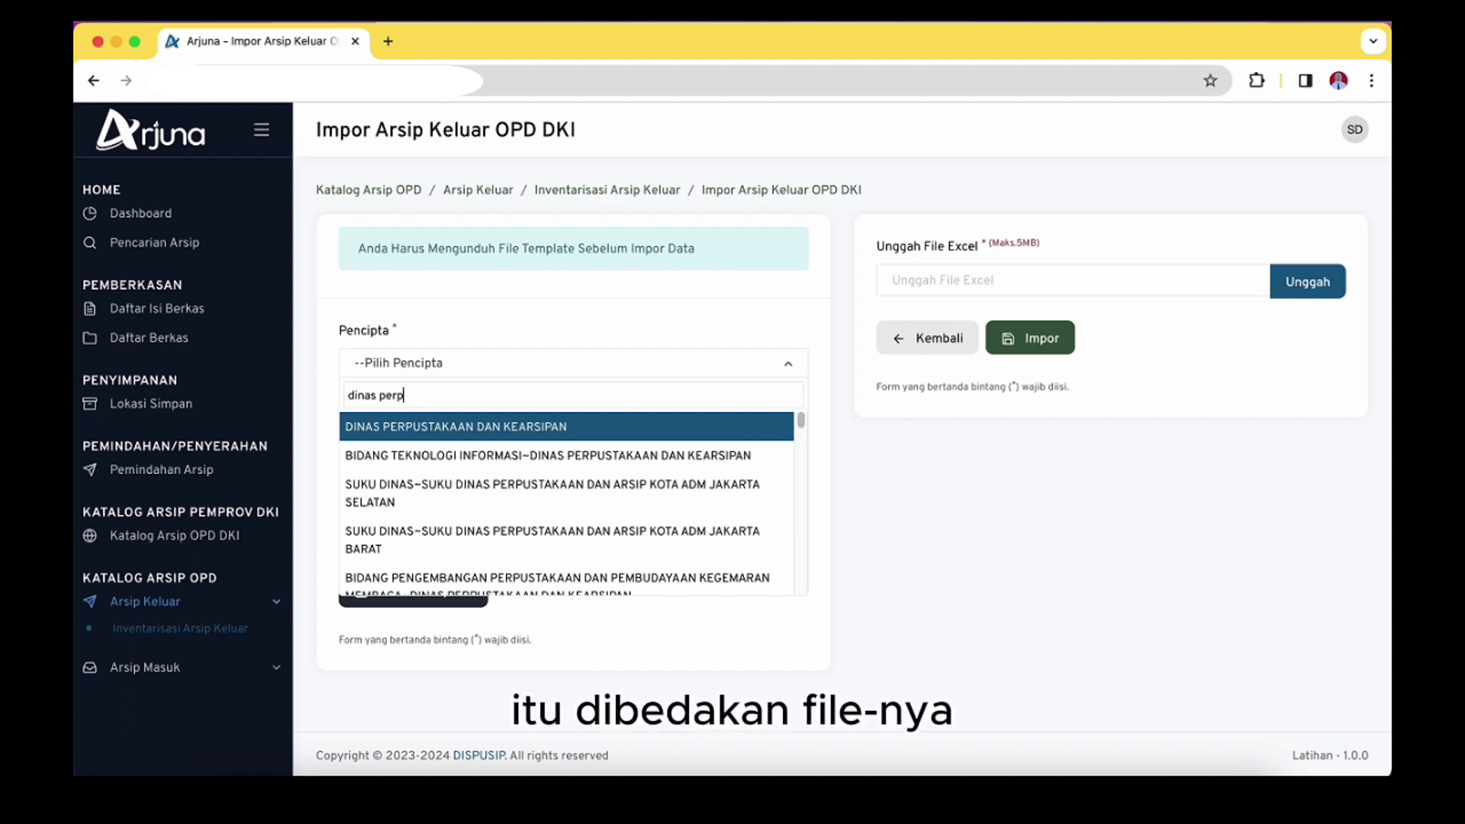
left_click(421, 434)
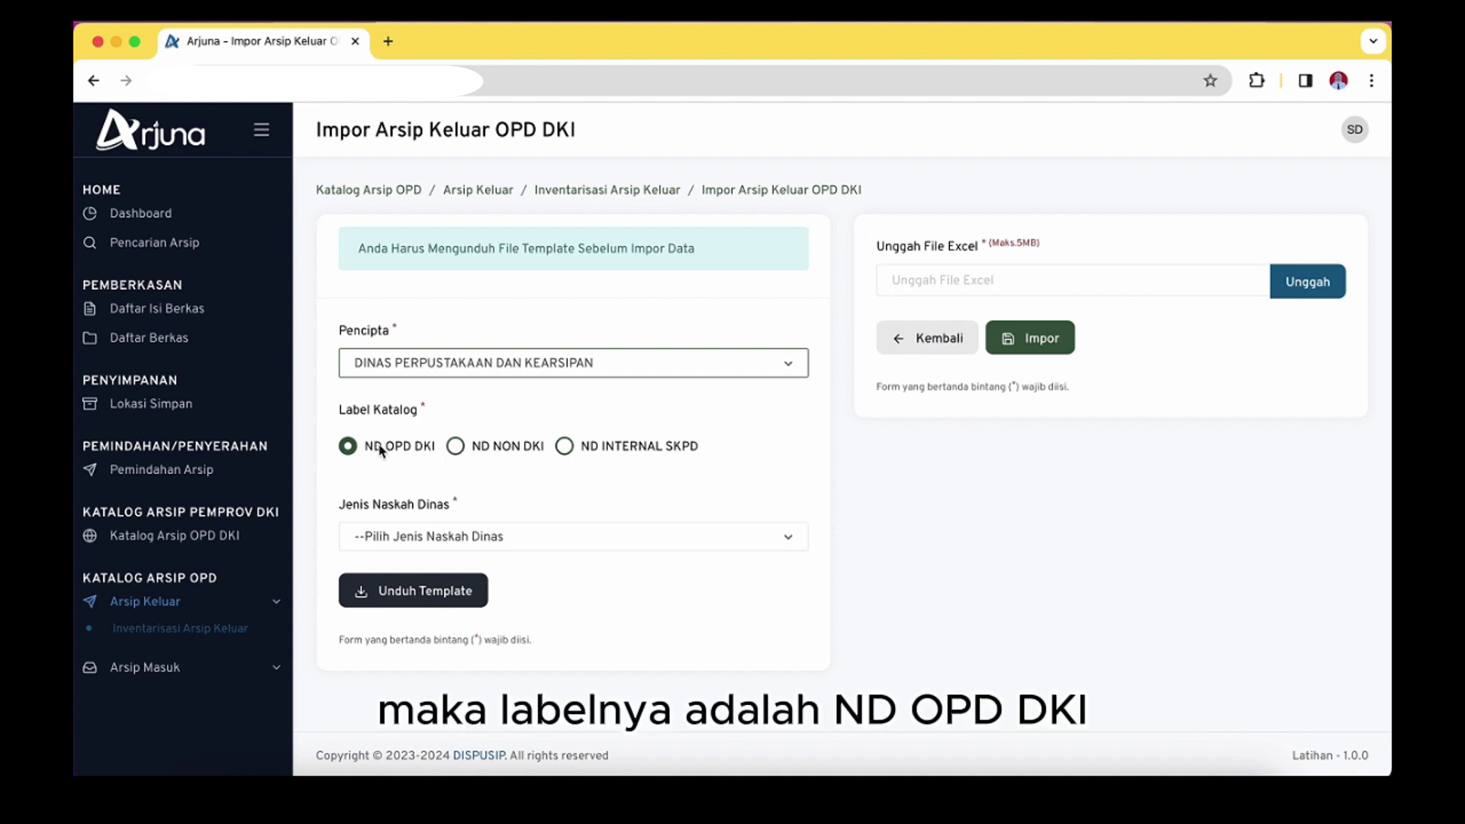
left_click(432, 538)
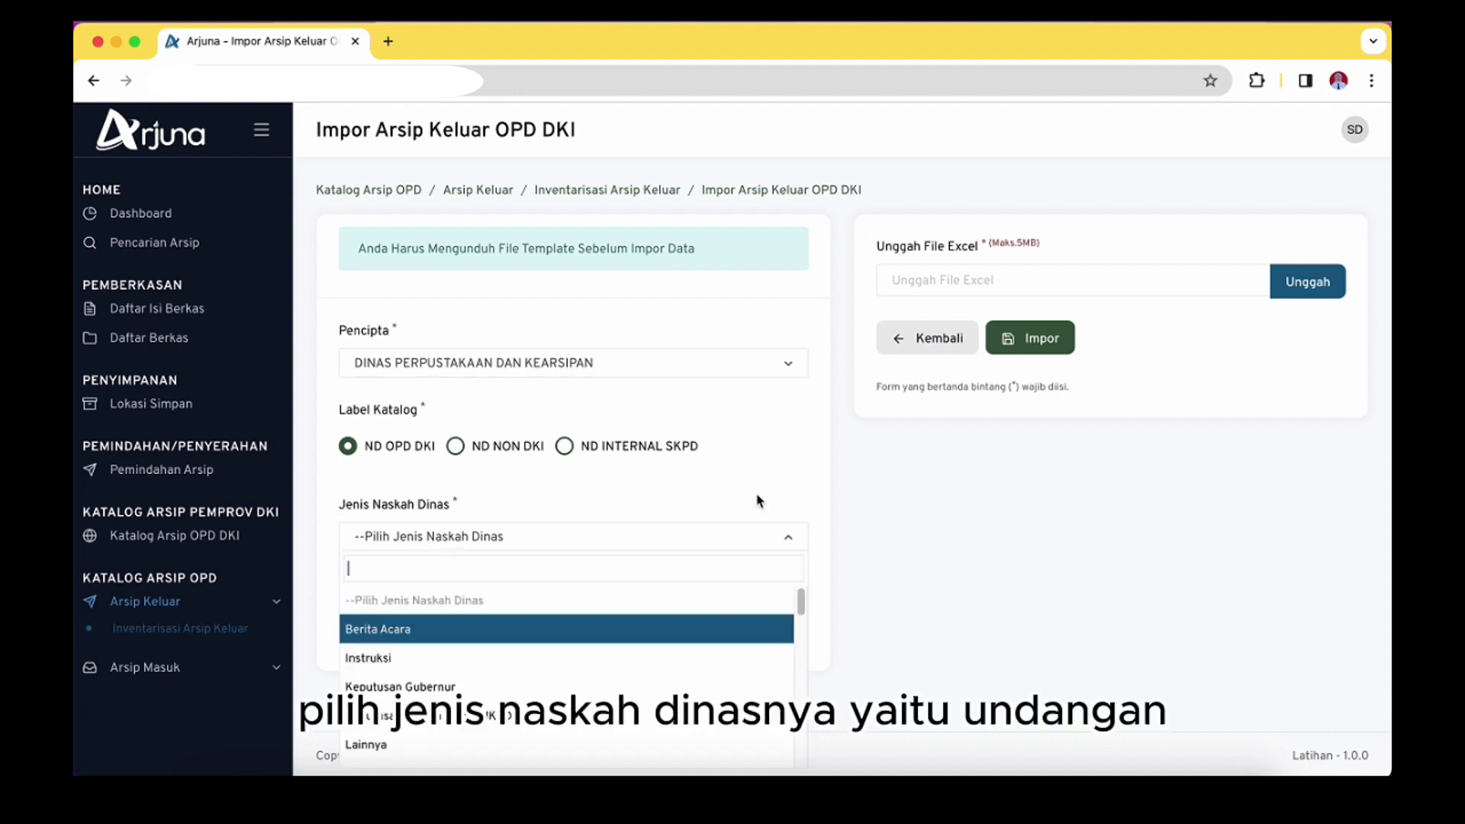
type("undan")
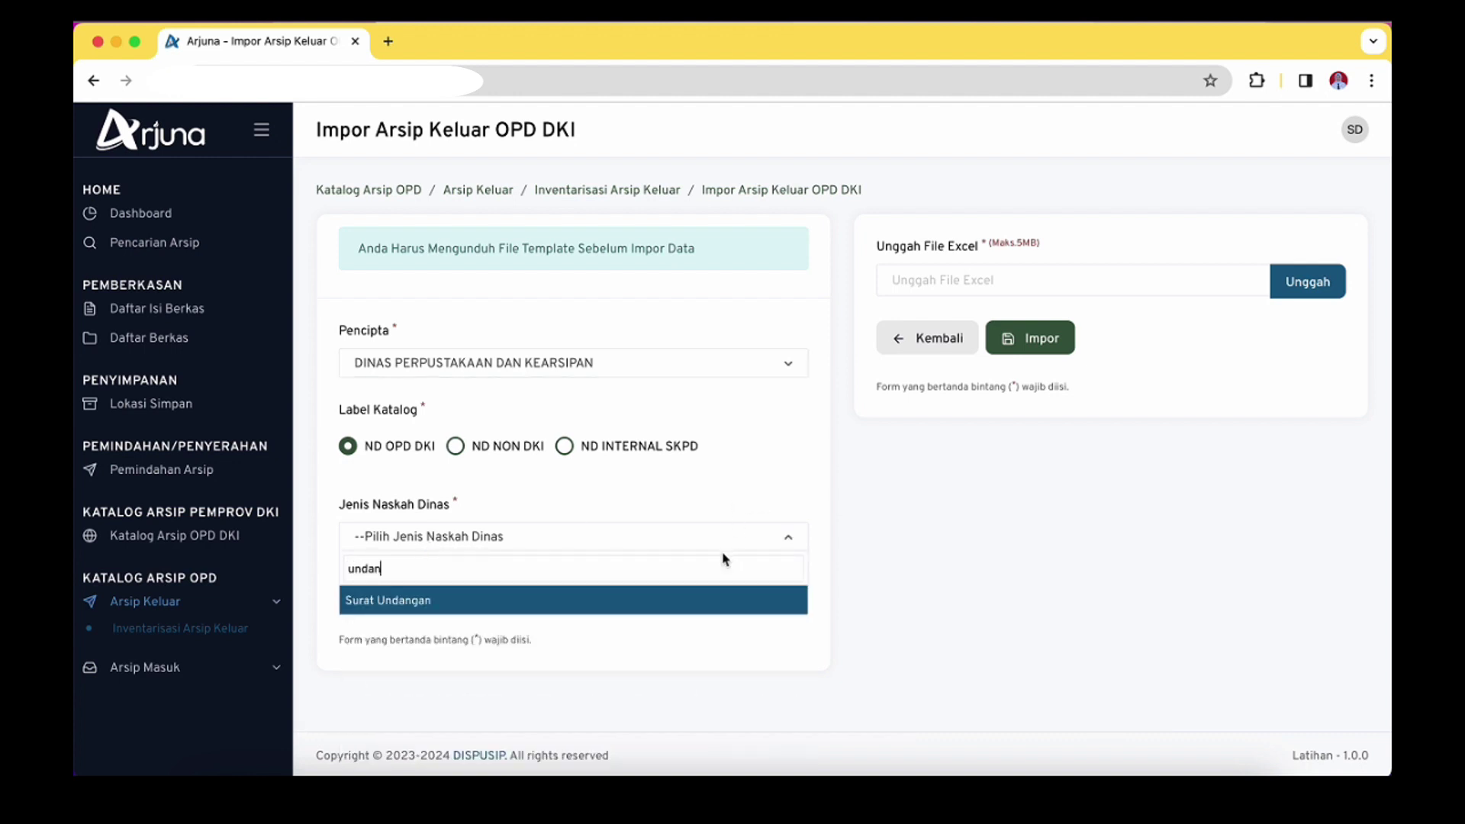
left_click(699, 599)
Download the Surat Undangan import template, keep it, and open it in Excel
left_click(423, 598)
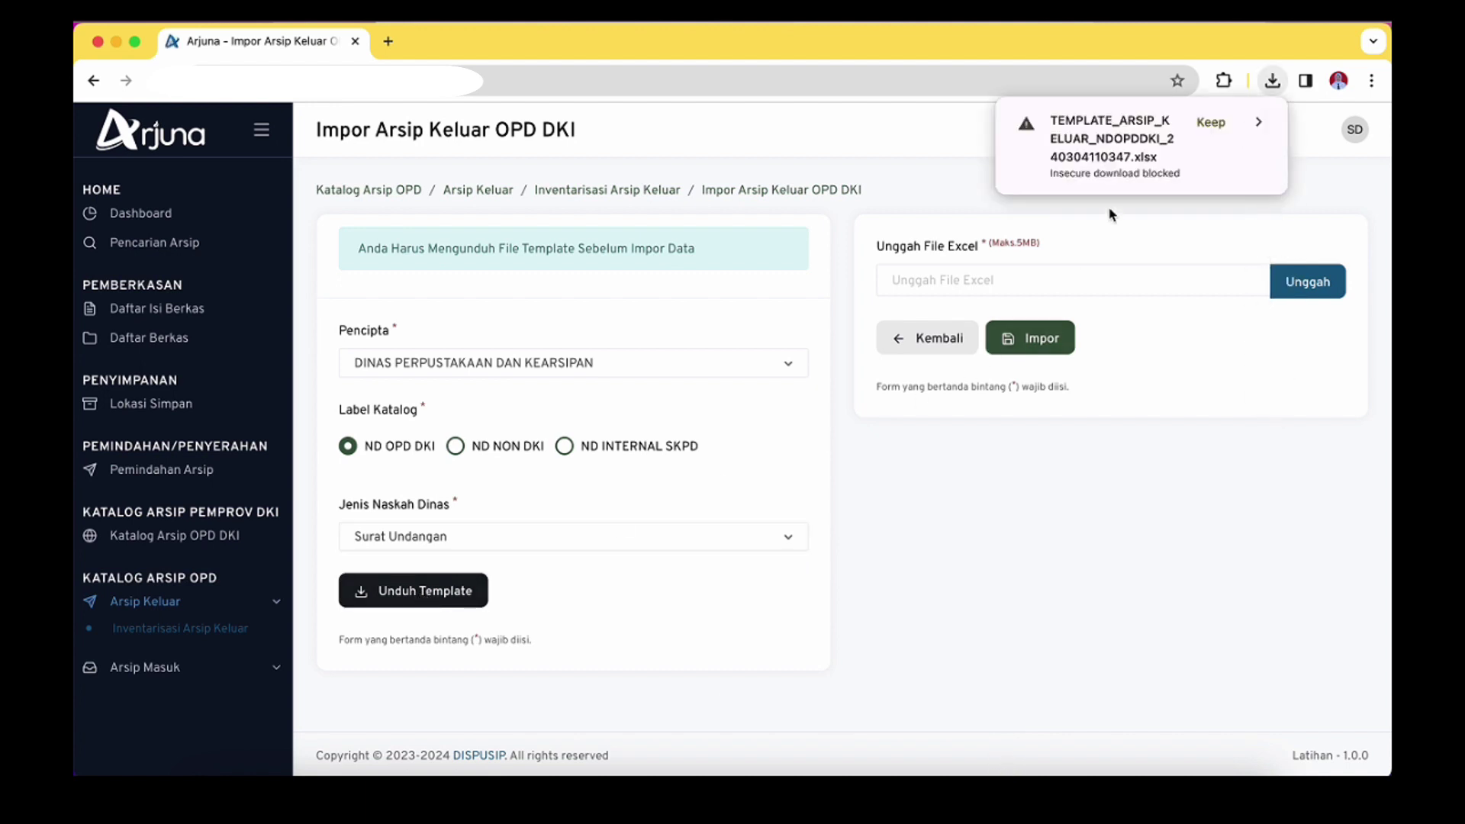
left_click(1213, 123)
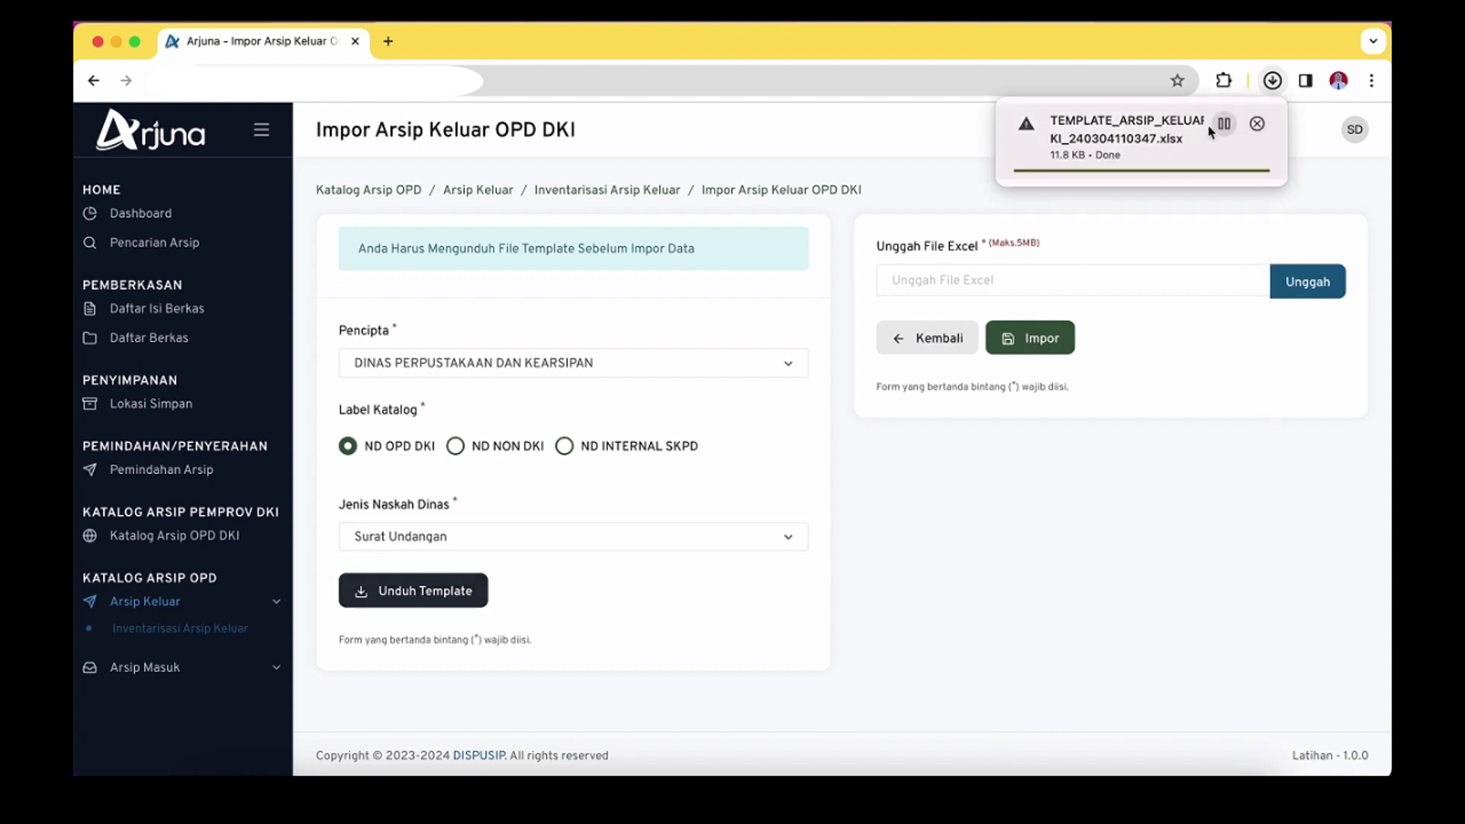
left_click(1103, 147)
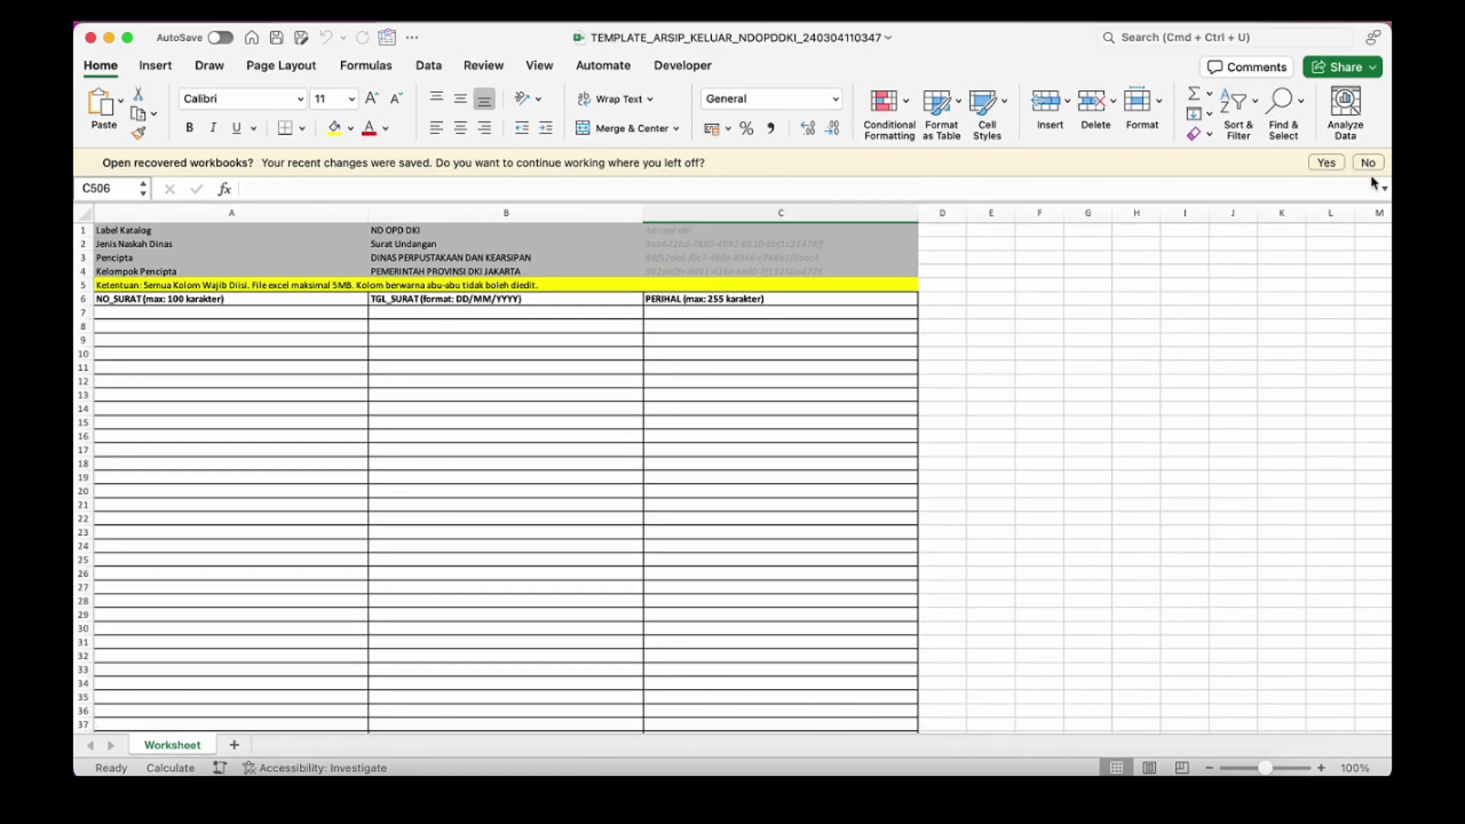
left_click(290, 316)
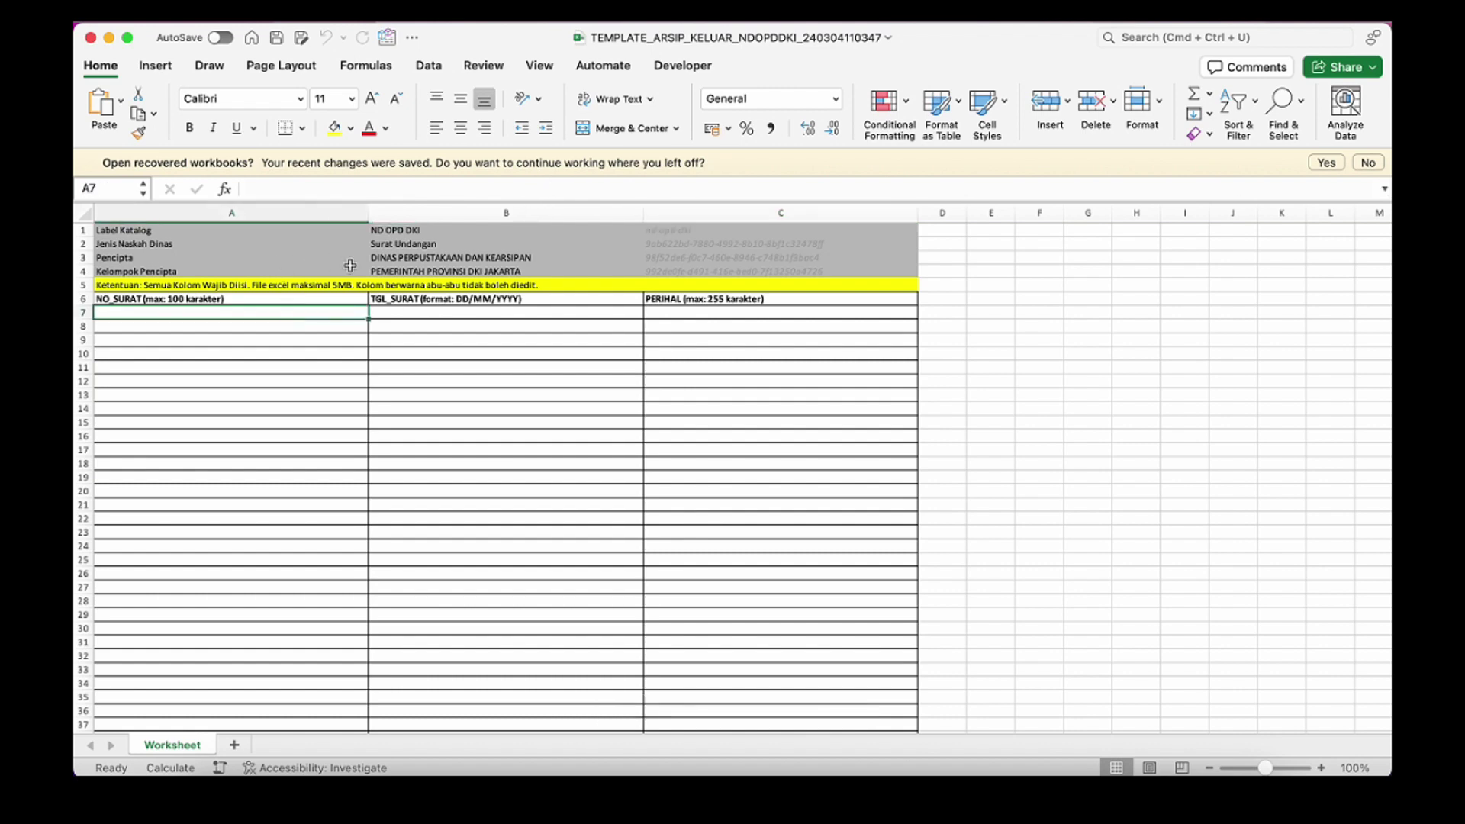
left_click(183, 300)
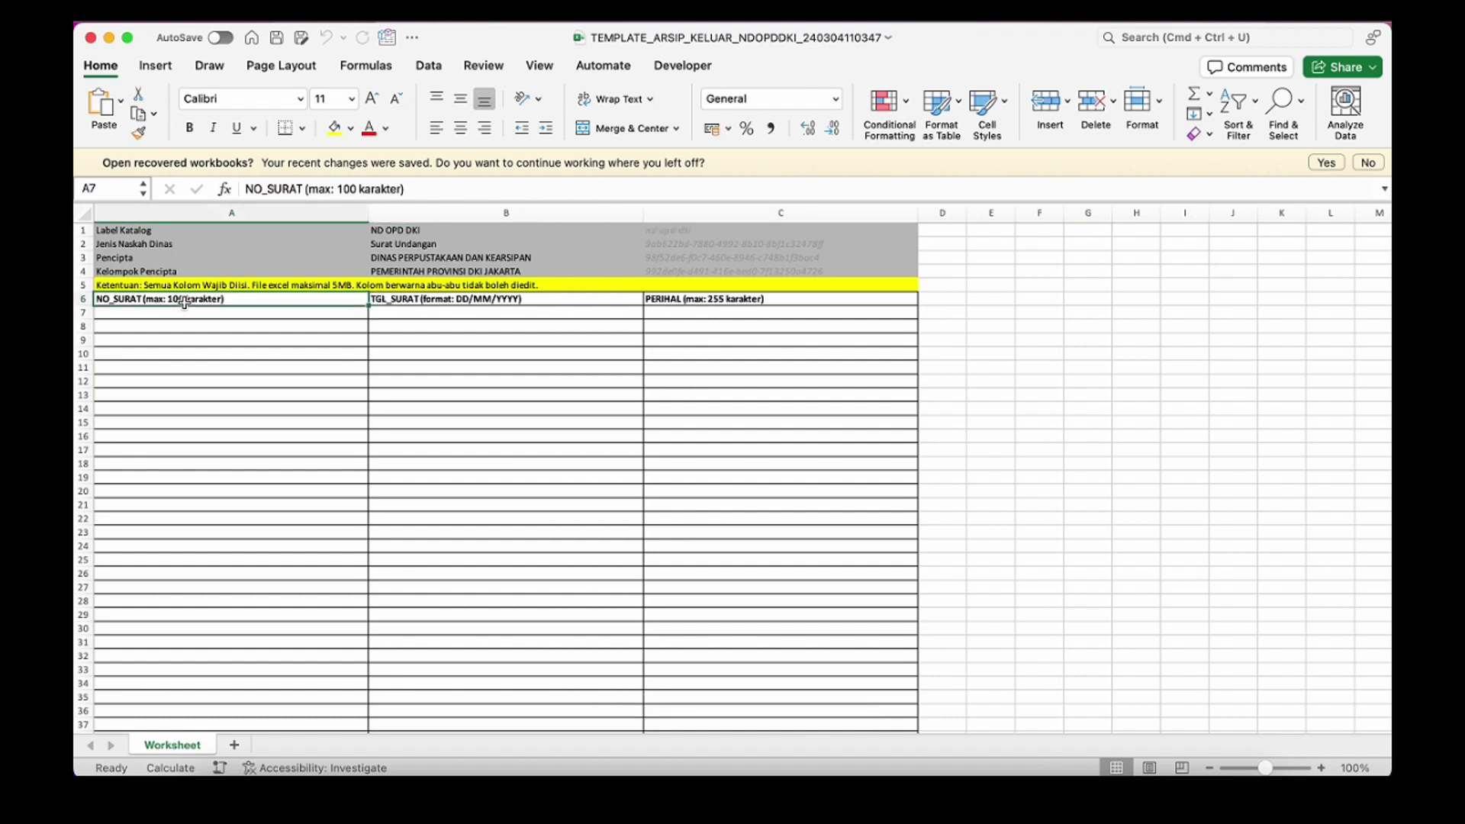
left_click(528, 300)
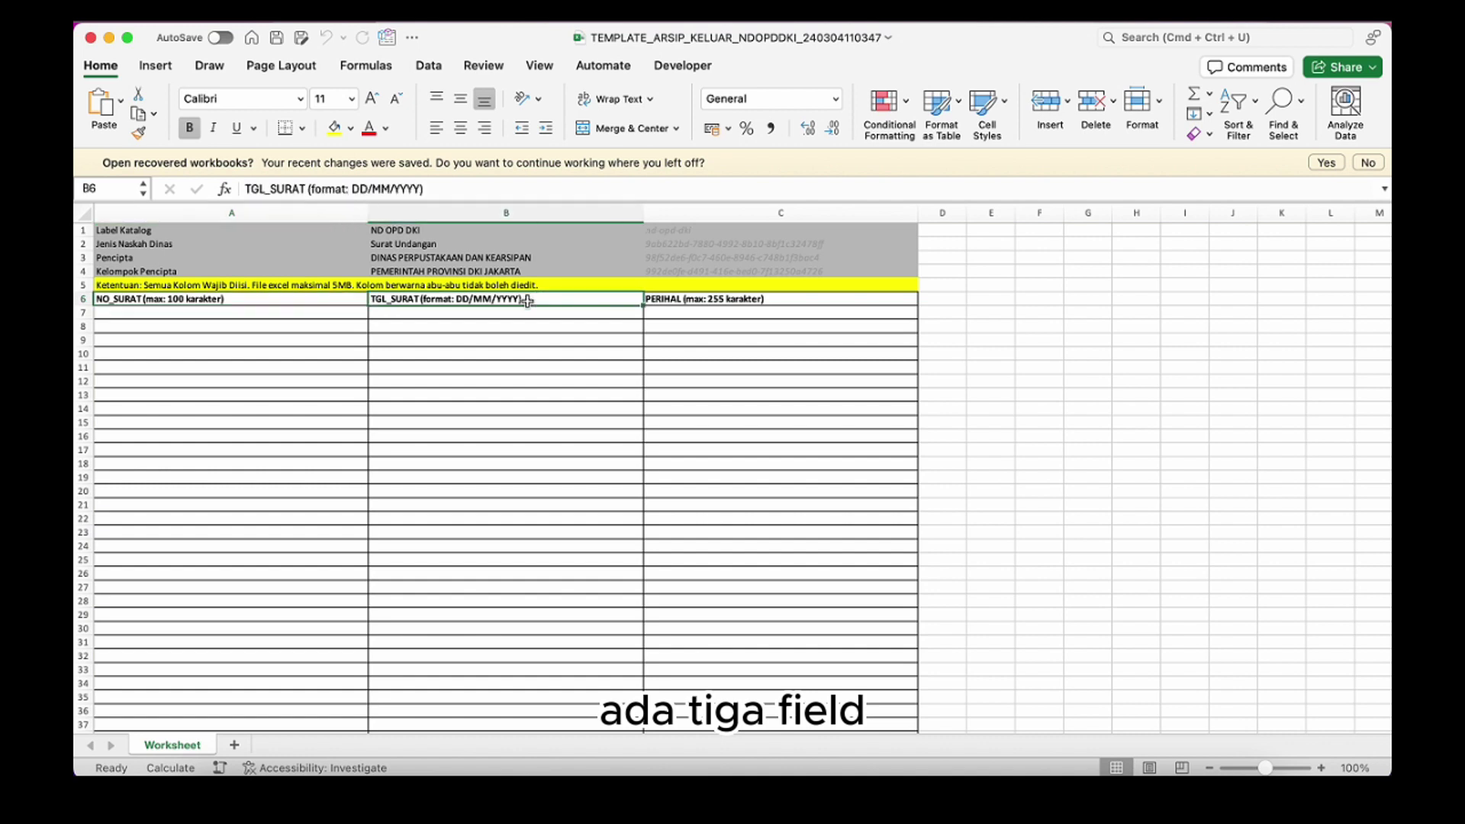
left_click(355, 300)
left_click(484, 300)
left_click(682, 300)
left_click(328, 297)
left_click(437, 301)
left_click(309, 306)
left_click(300, 316)
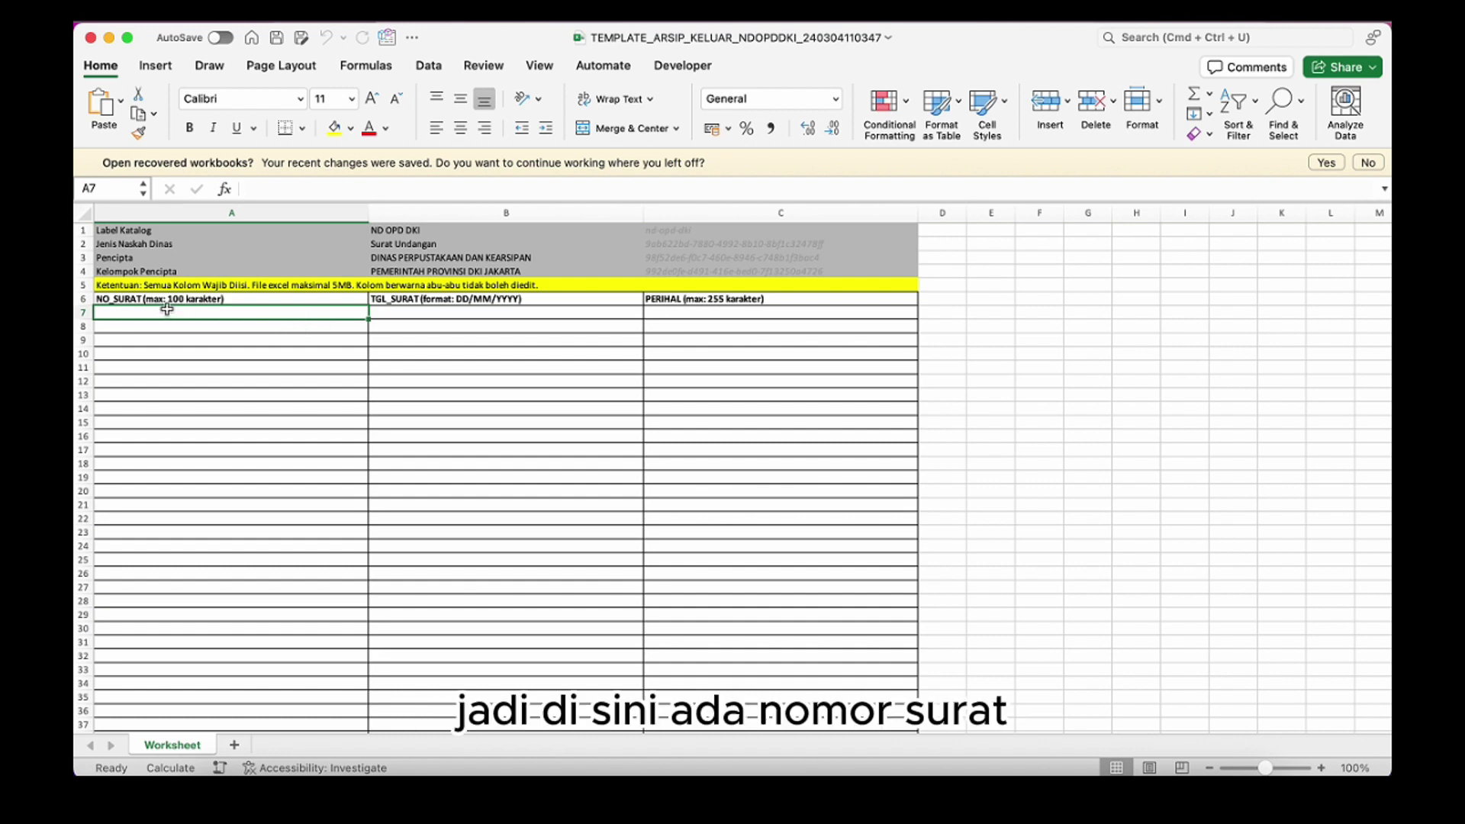
left_click(449, 302)
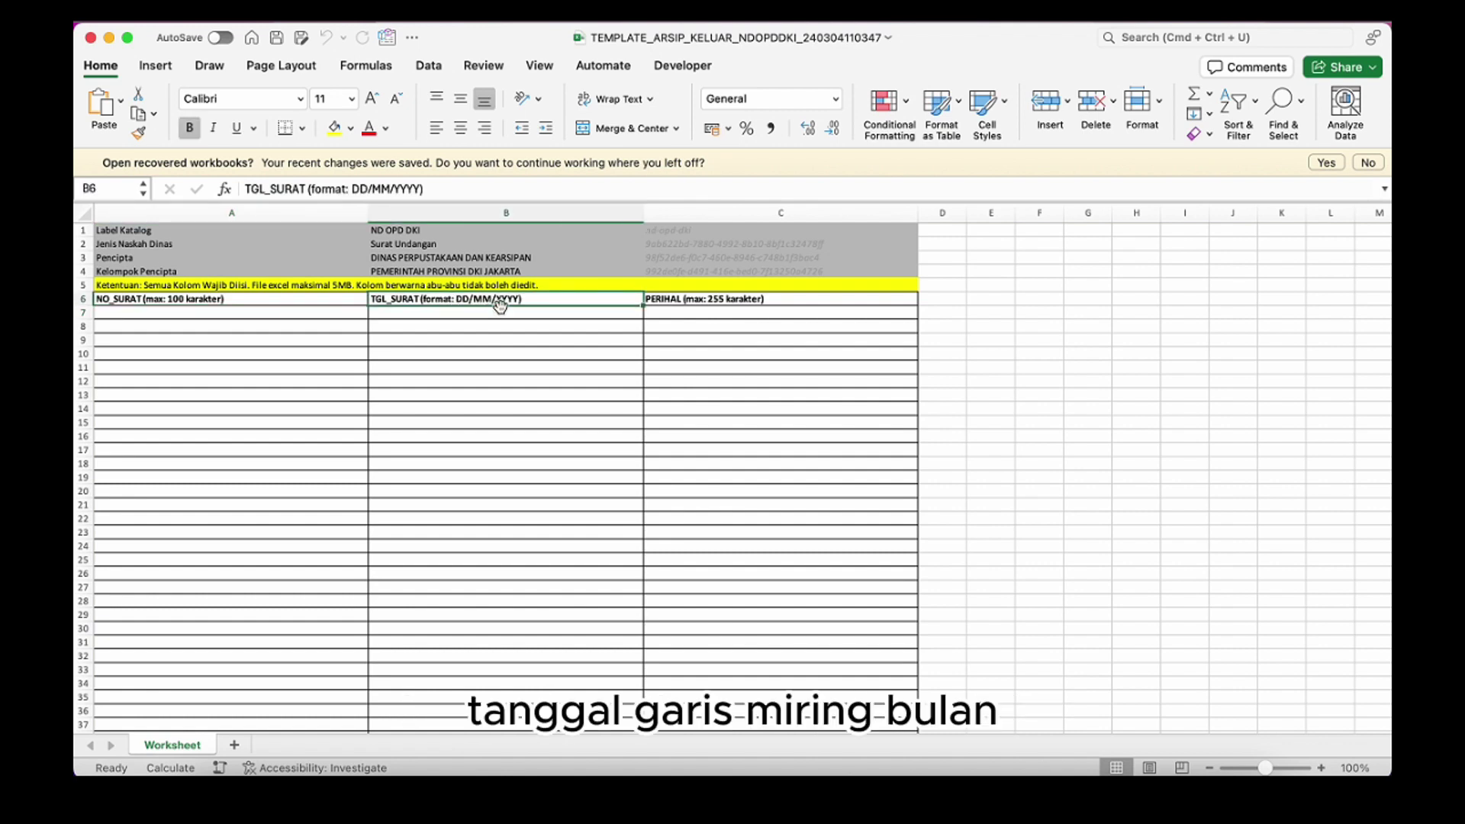
left_click(711, 301)
left_click(630, 314)
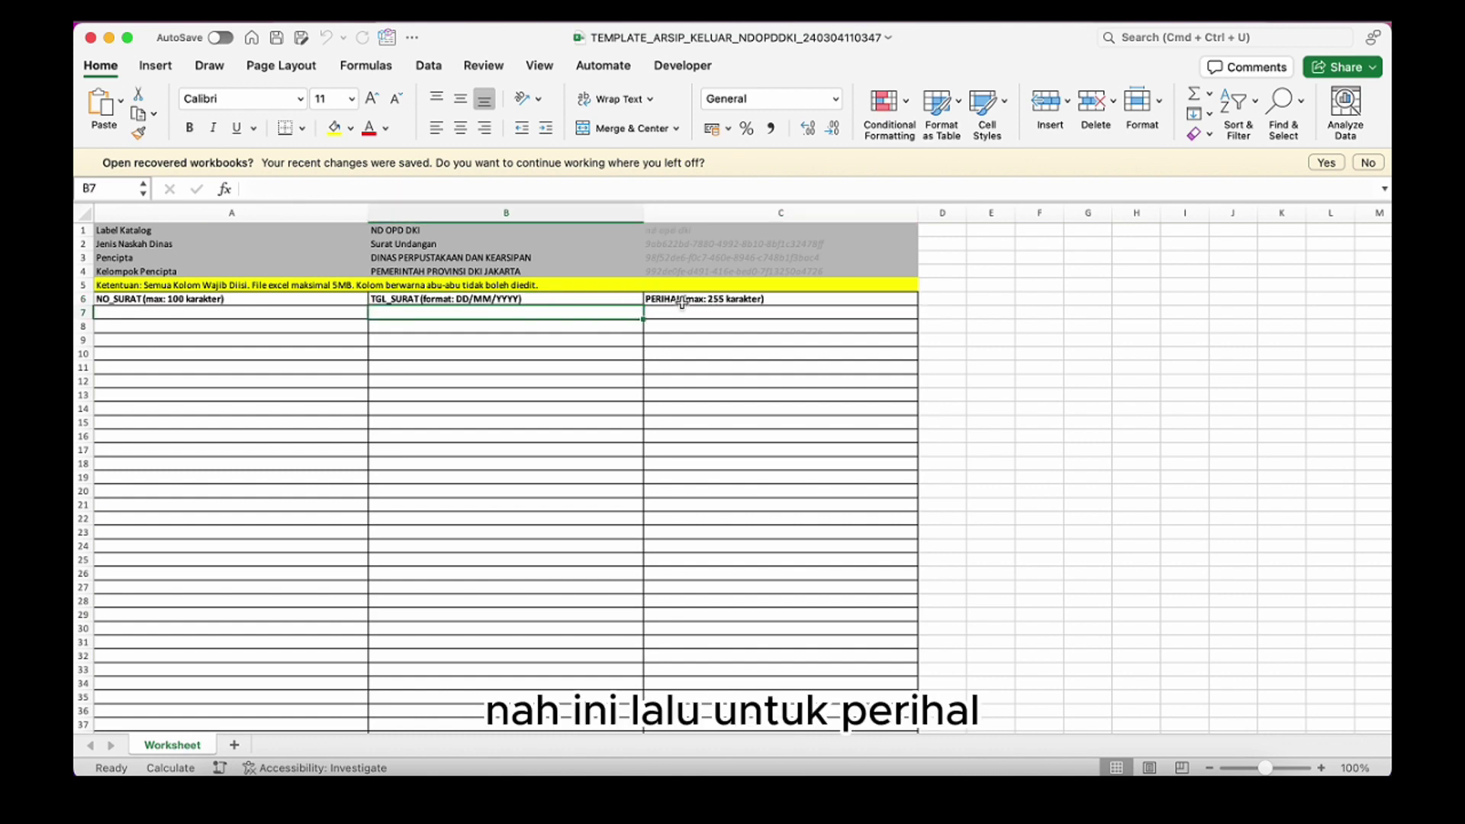
left_click(686, 302)
left_click(696, 314)
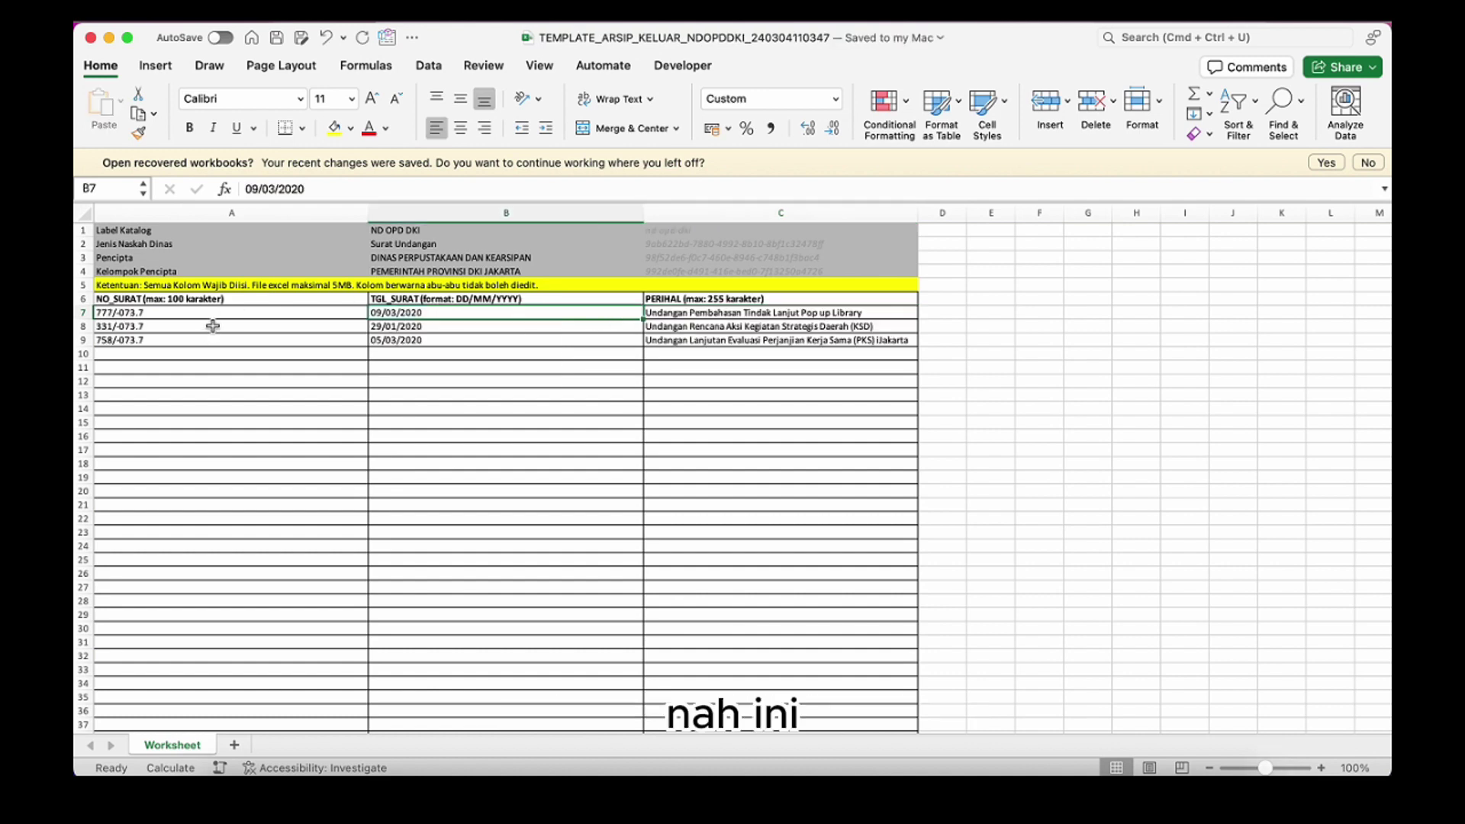
left_click(216, 320)
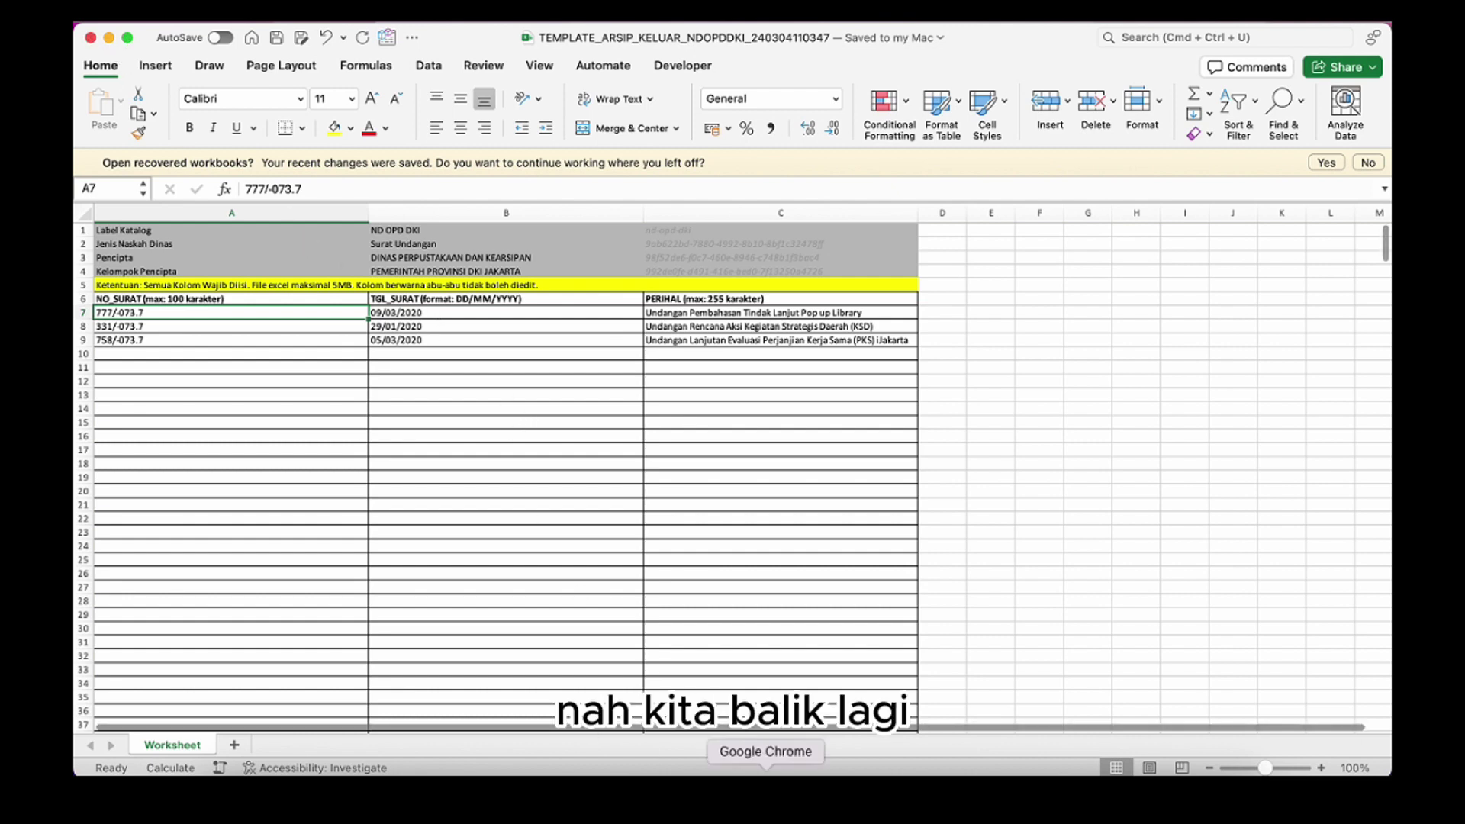
Import the TEMPLATE_ARSIP_KELUAR xlsx from Downloads, adding letters 331/-073.7, 777/-073.7 and 758/-073.7
left_click(766, 771)
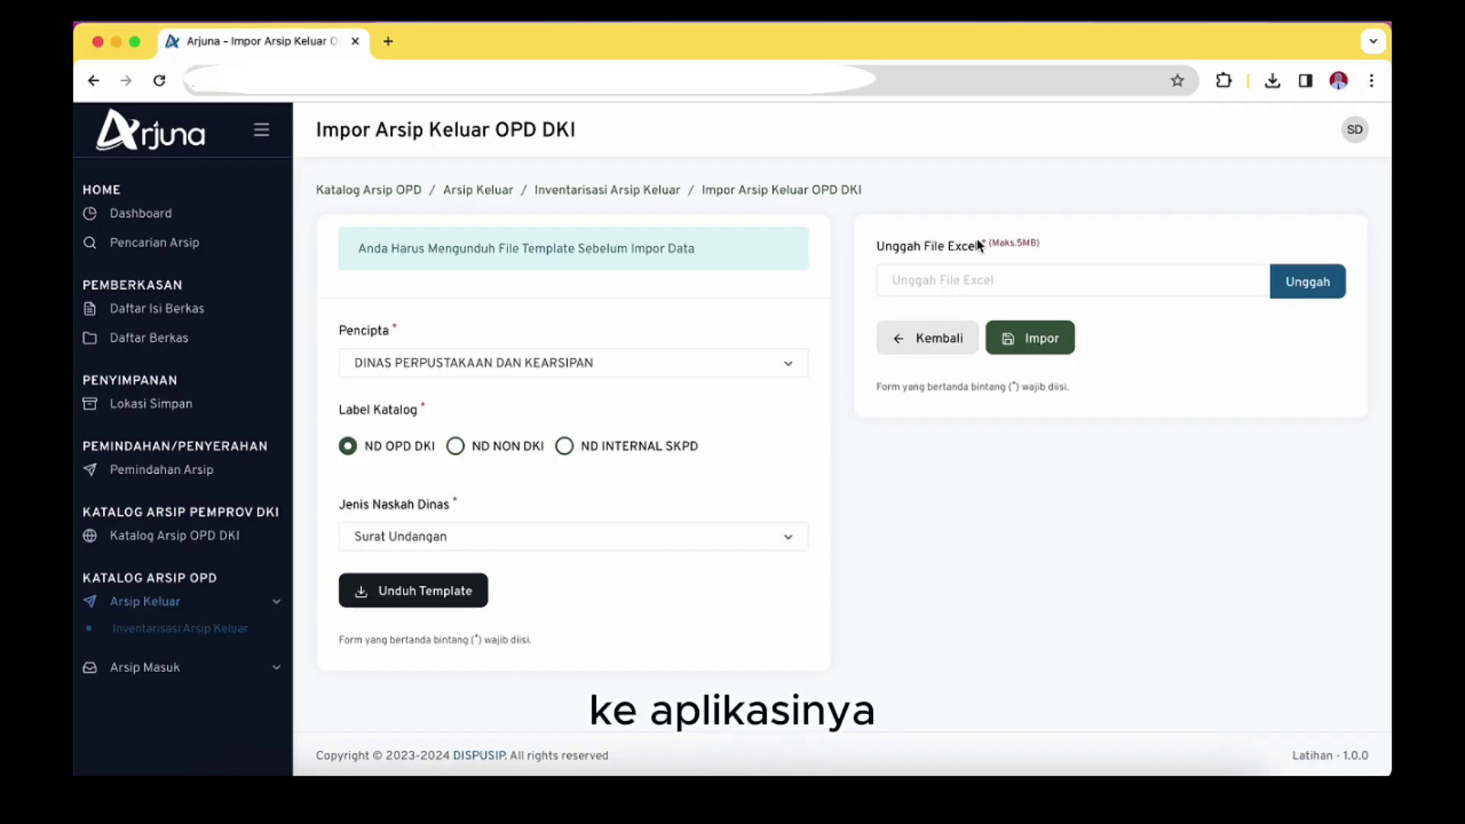
left_click(1314, 282)
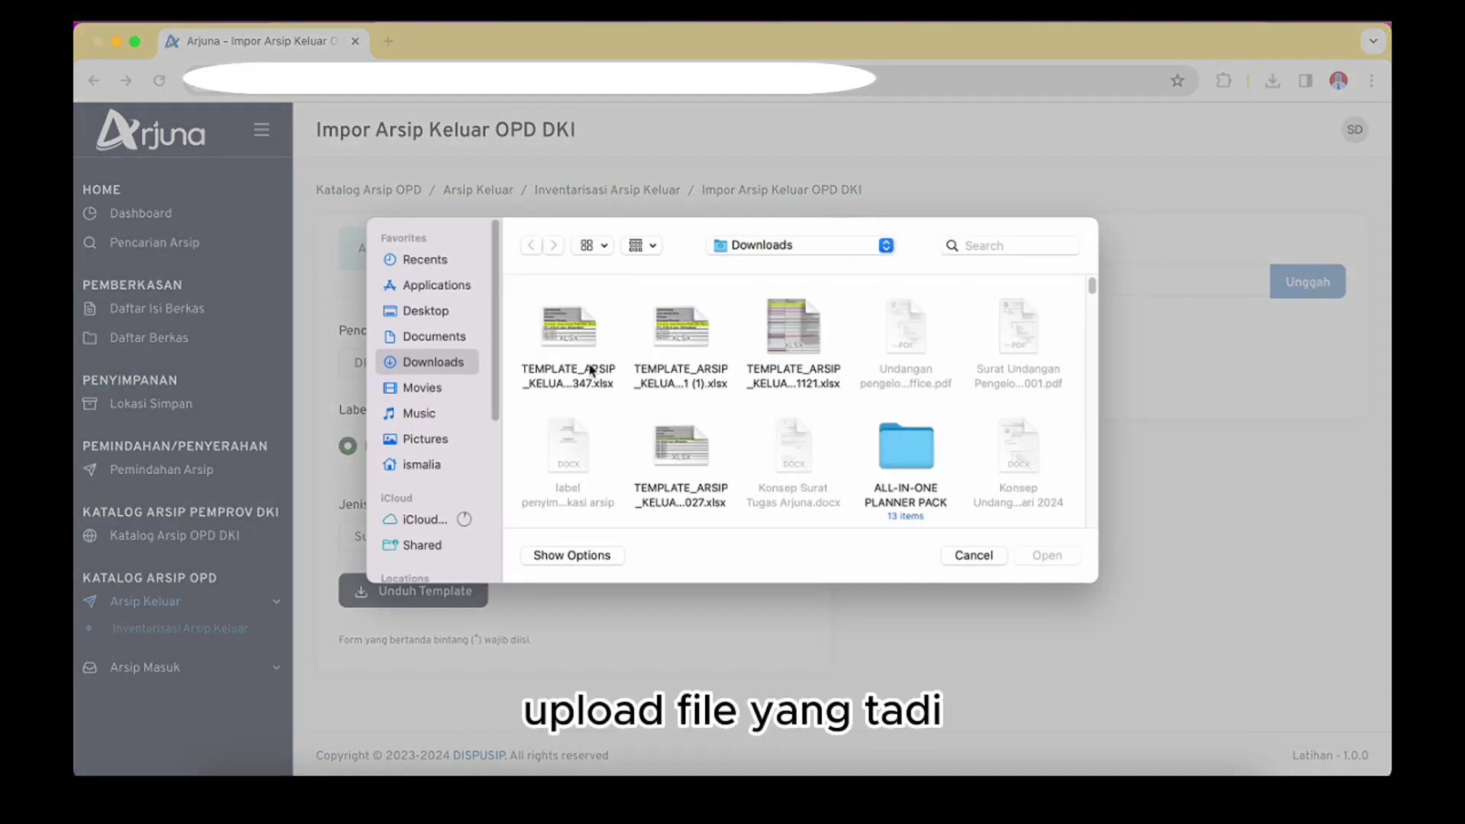
left_click(563, 338)
left_click(1063, 561)
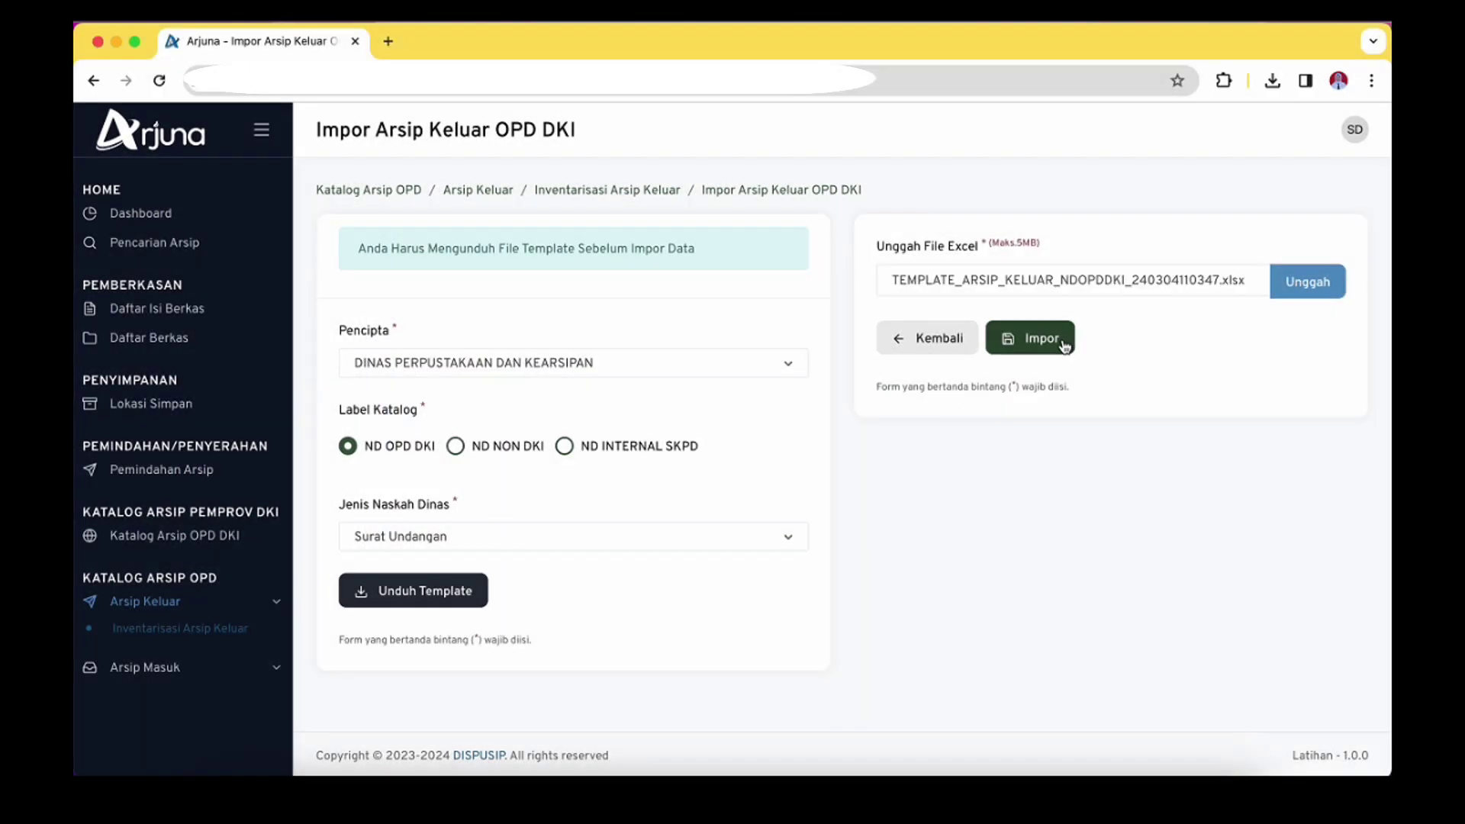
left_click(1051, 340)
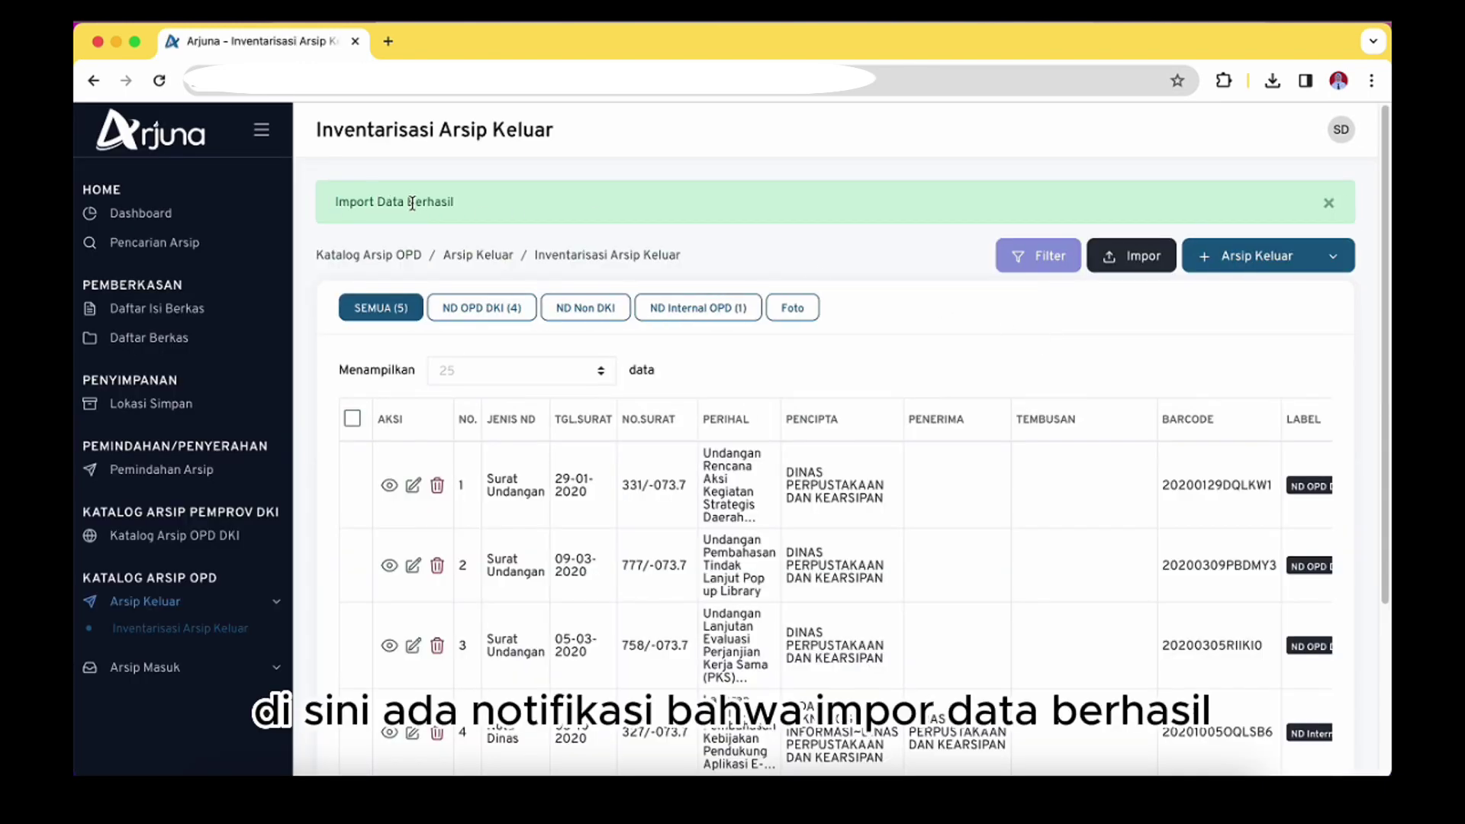
Scroll to letter 758/-073.7 in row 3 and open its Ubah Inventarisasi Arsip Keluar form
scroll(822, 524, "down", 2)
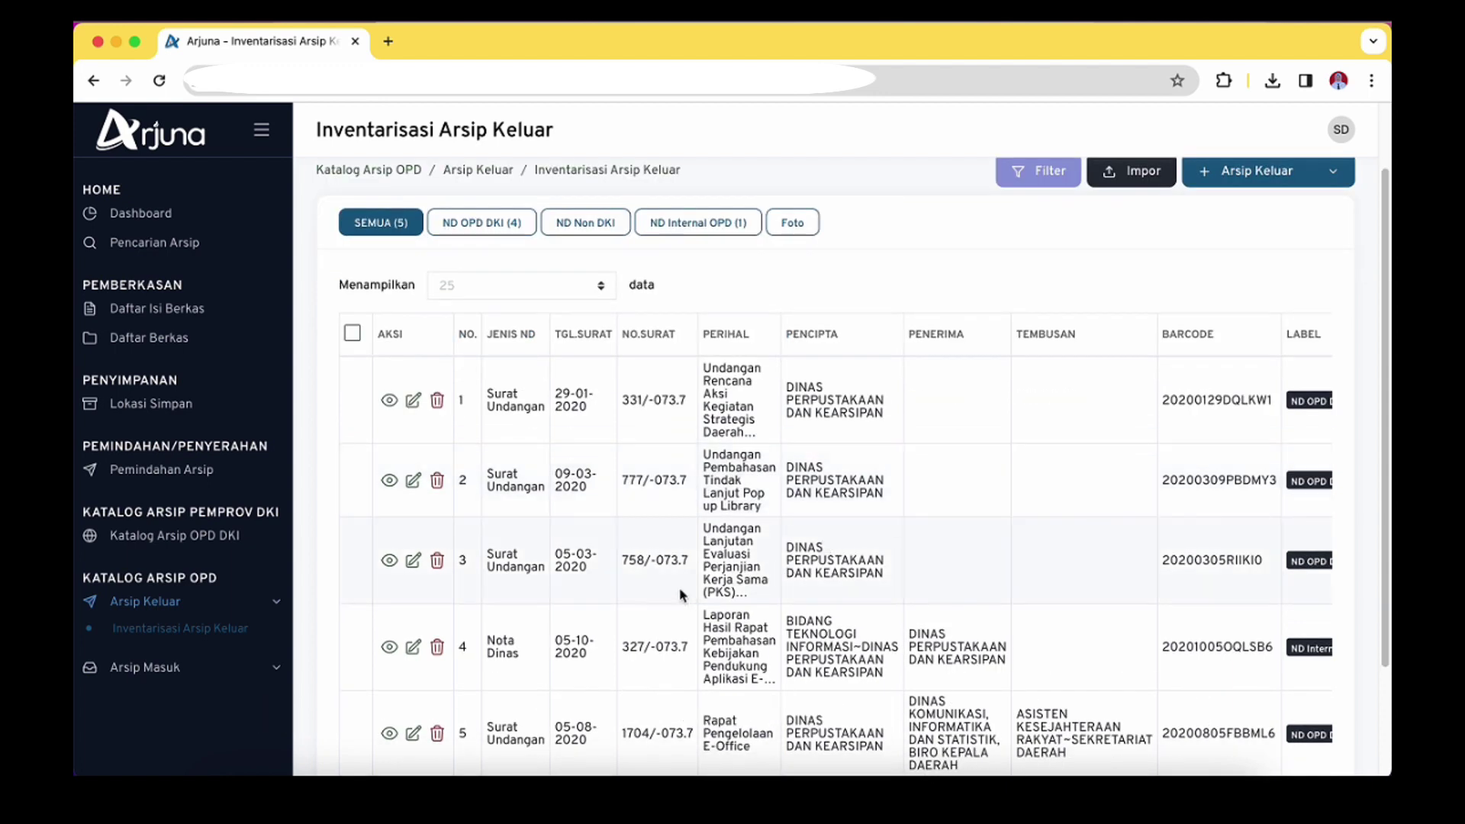
left_click_drag(626, 563, 733, 530)
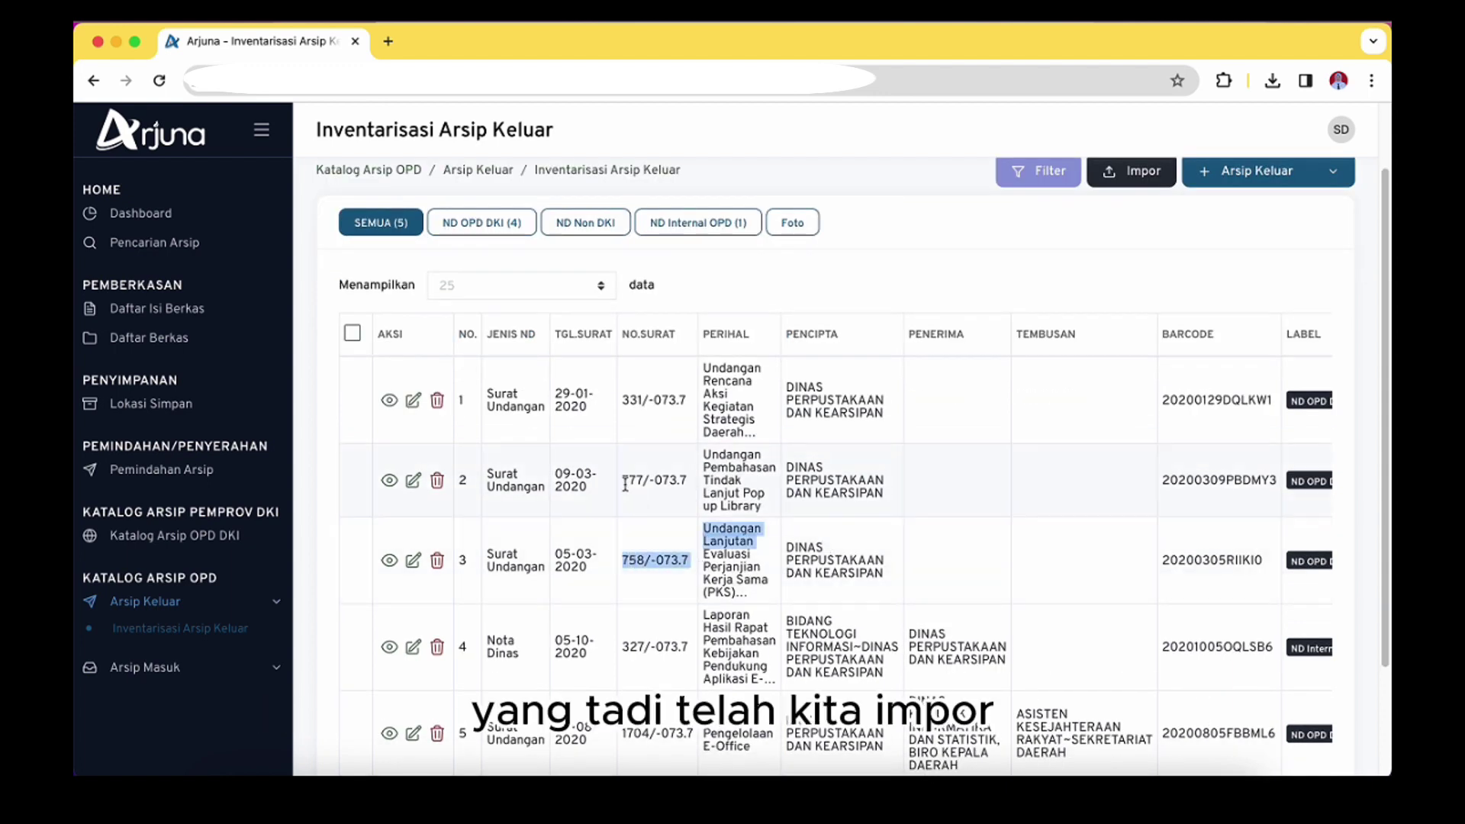
left_click(733, 531)
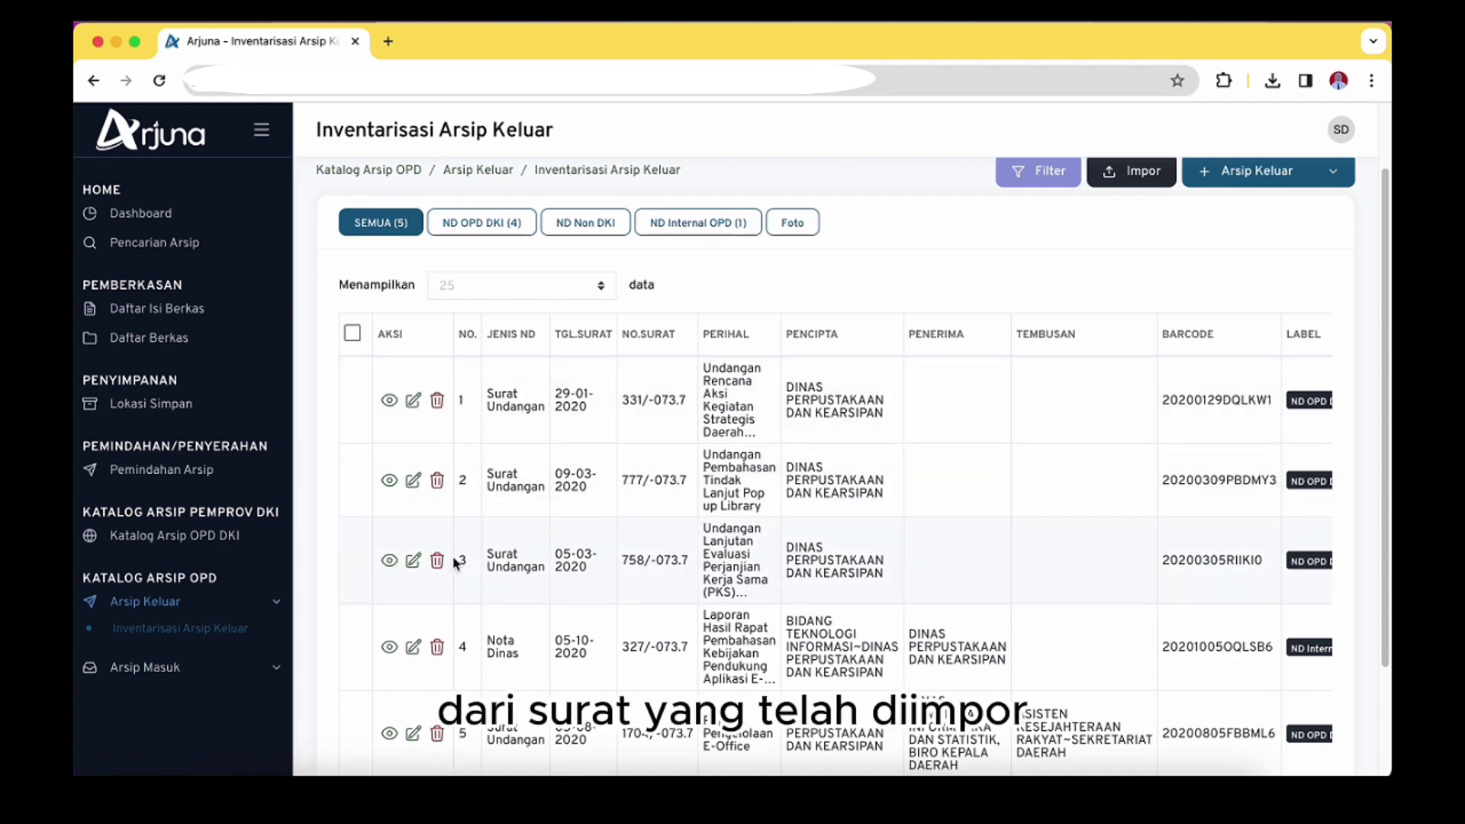
left_click(412, 560)
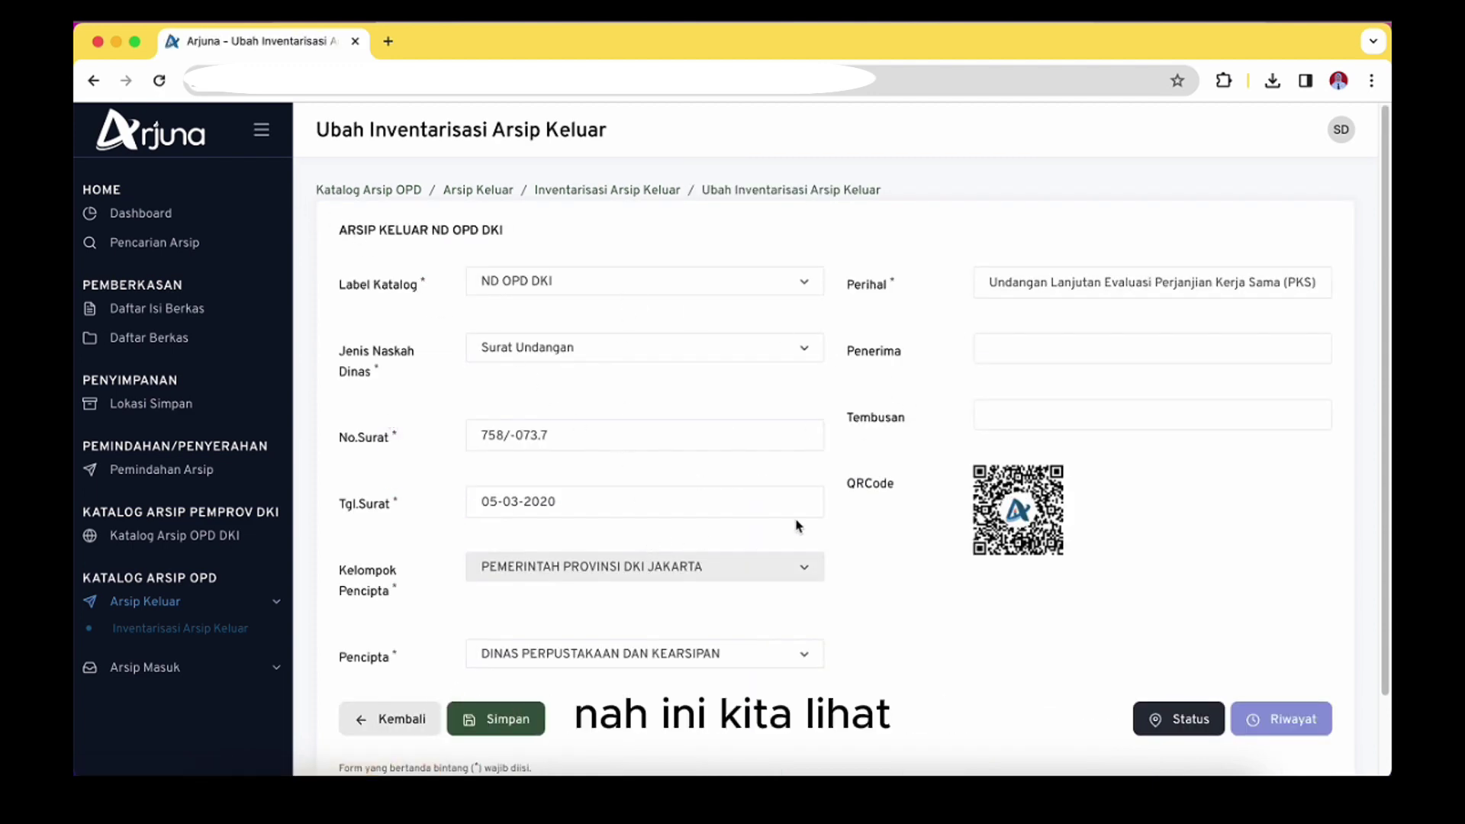
Check the Tgl.Surat date and Penerima field of letter 758/-073.7 without changing them
left_click(602, 502)
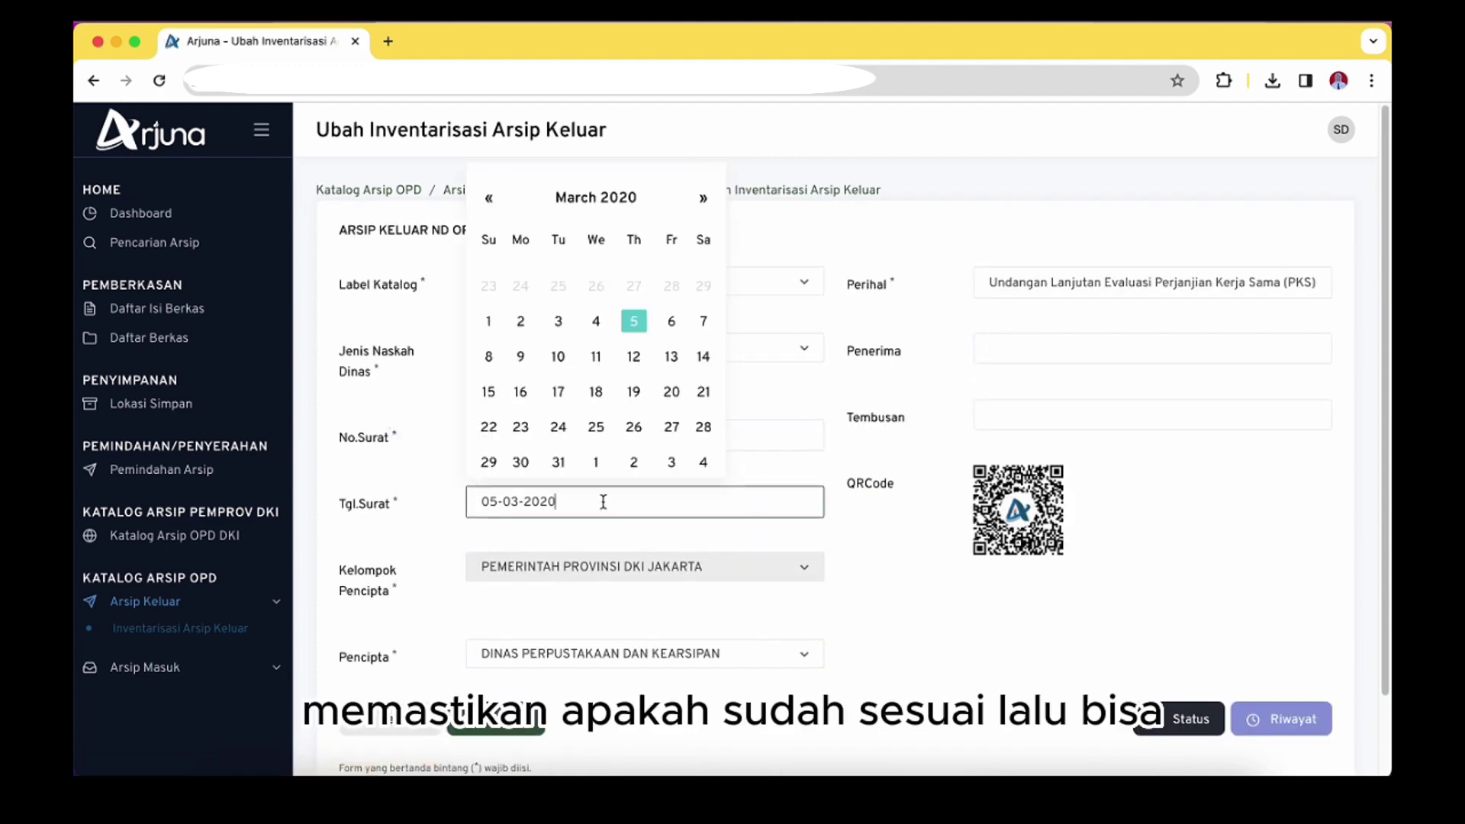
left_click(886, 574)
left_click(1030, 342)
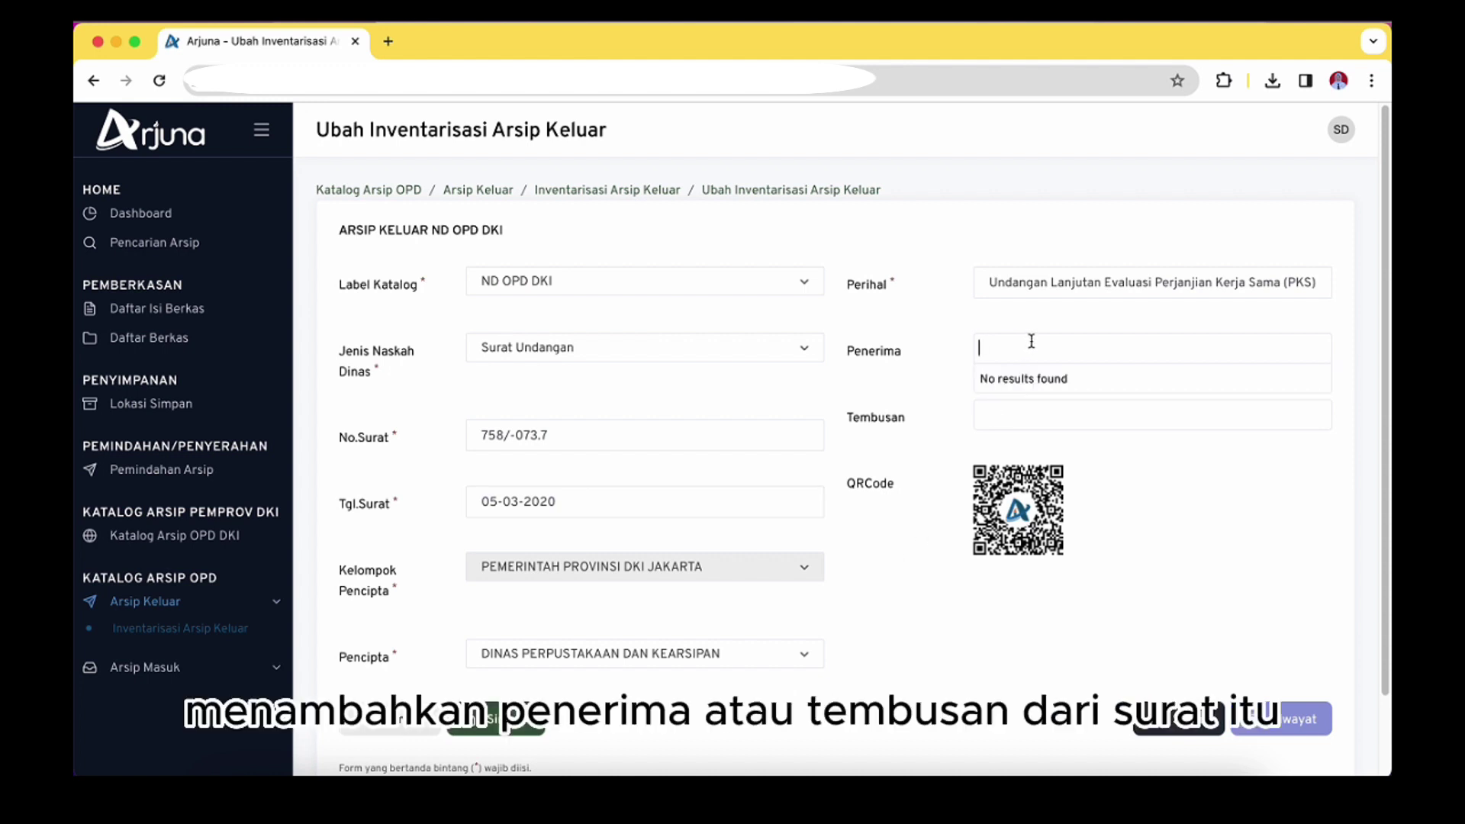
left_click(955, 442)
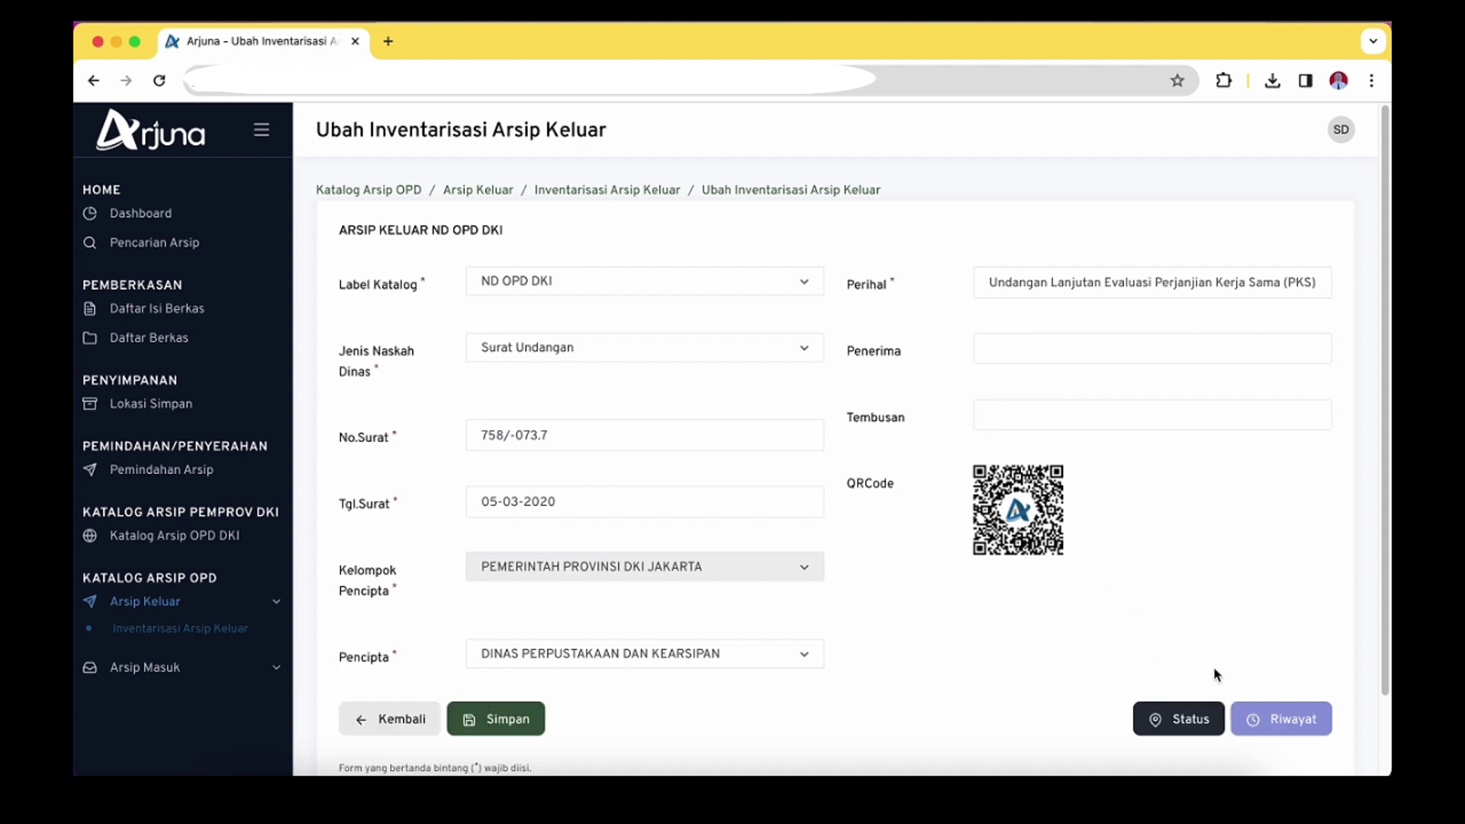
View the letter's Status and Riwayat windows, then return to the outgoing-archive list
left_click(1203, 721)
left_click(1065, 154)
left_click(1295, 718)
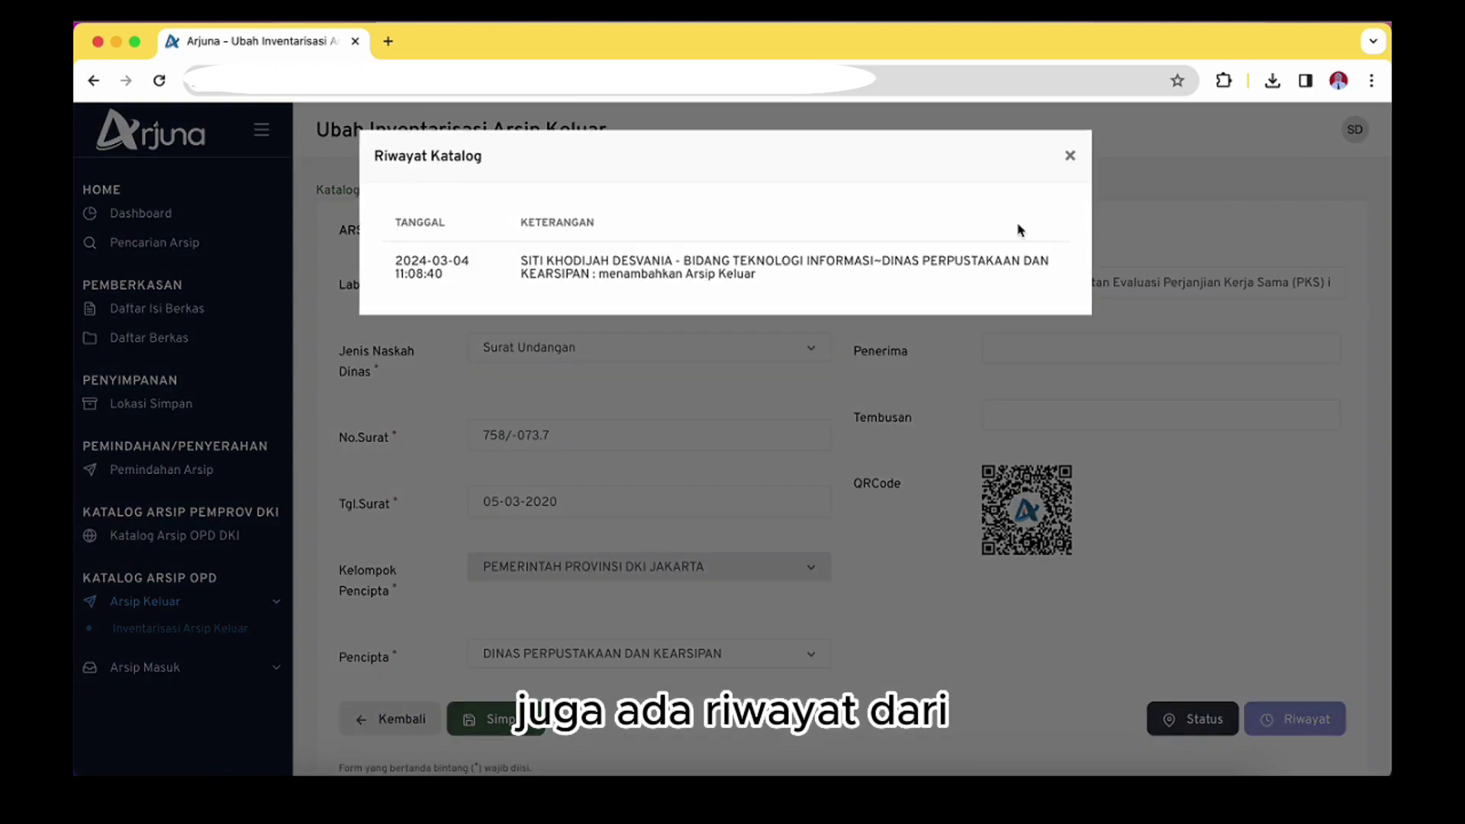
left_click(1067, 162)
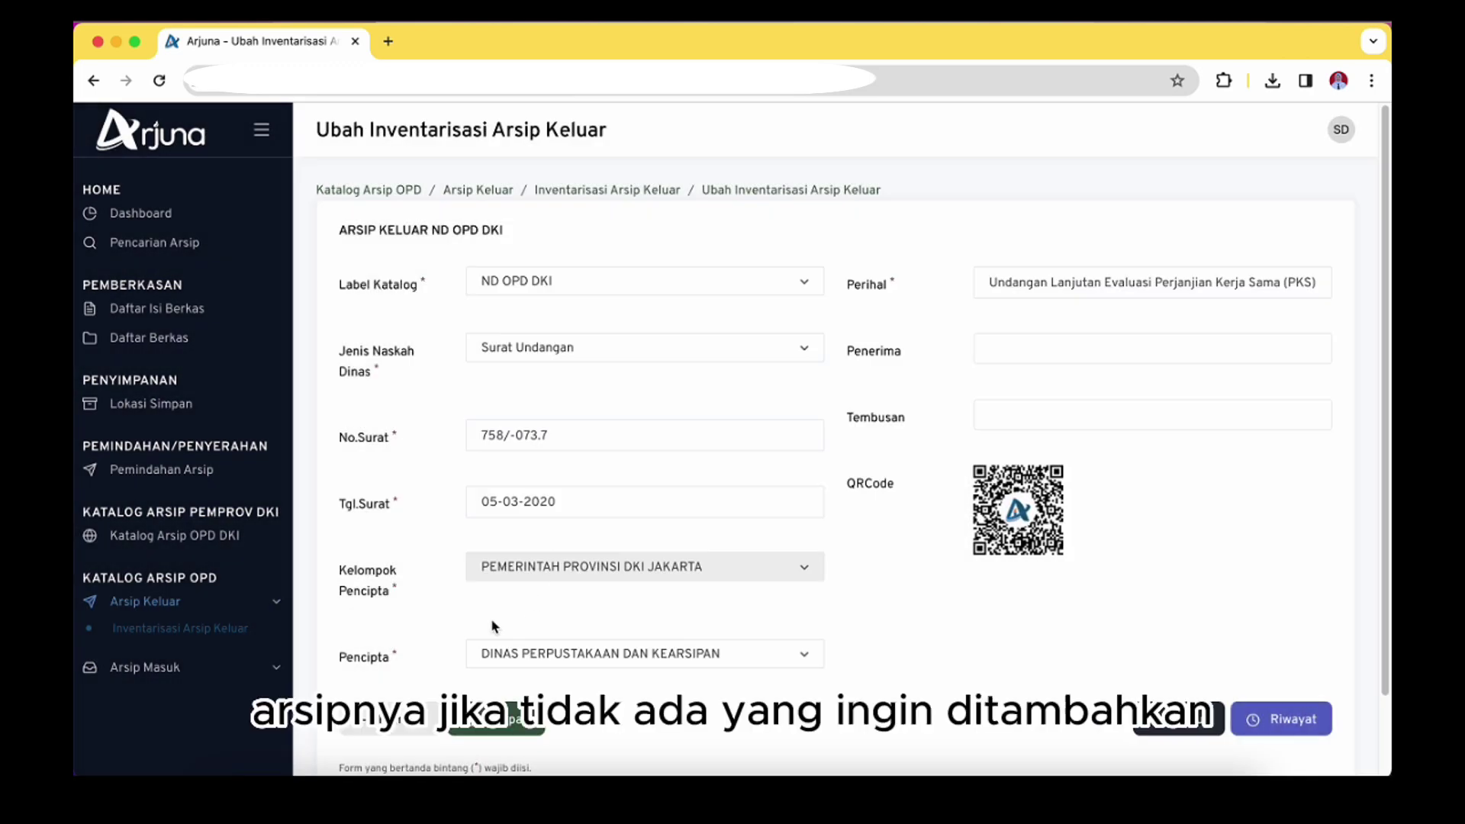
left_click(411, 725)
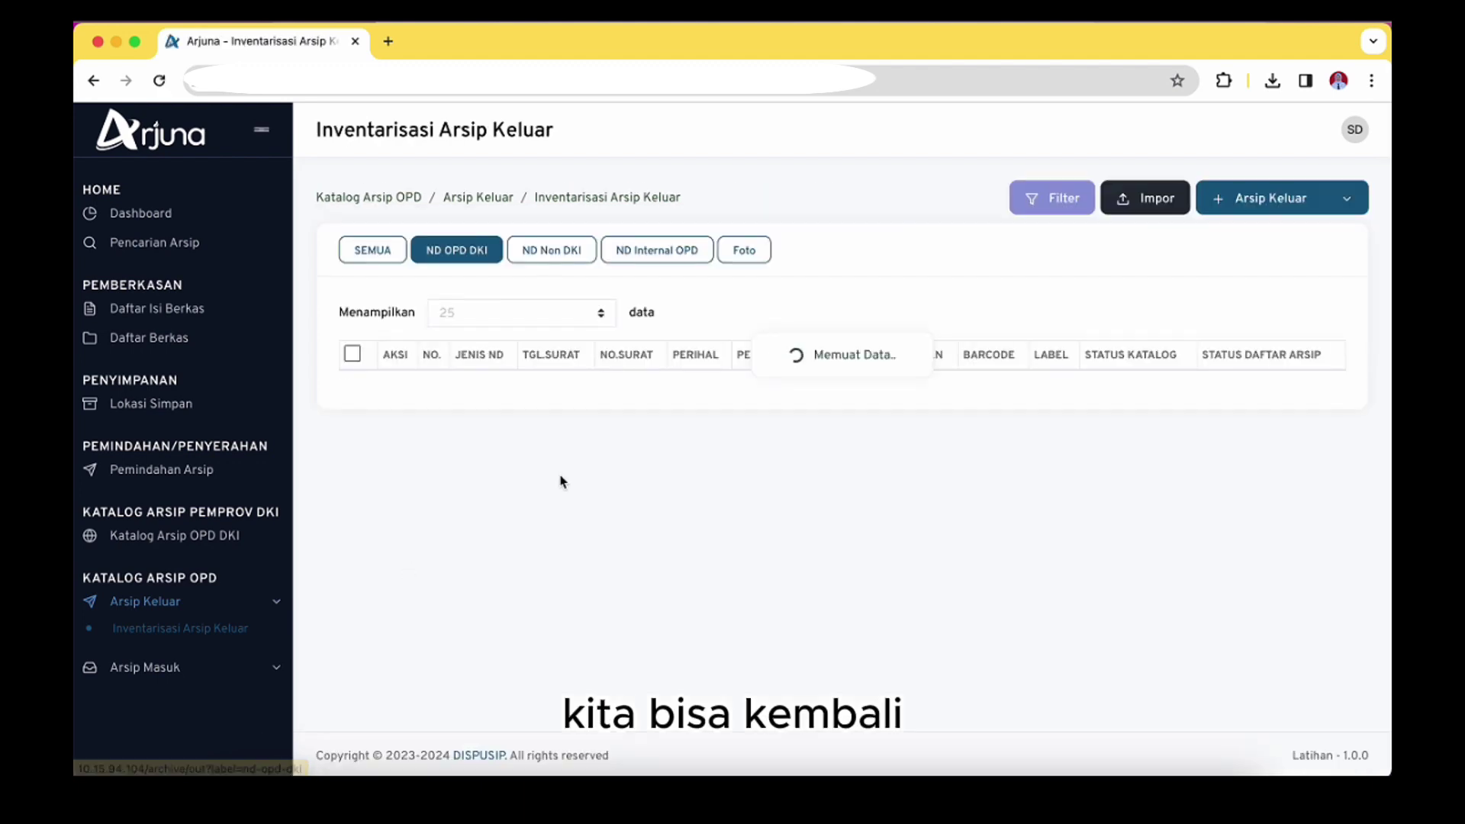
scroll(840, 611, "right", 3)
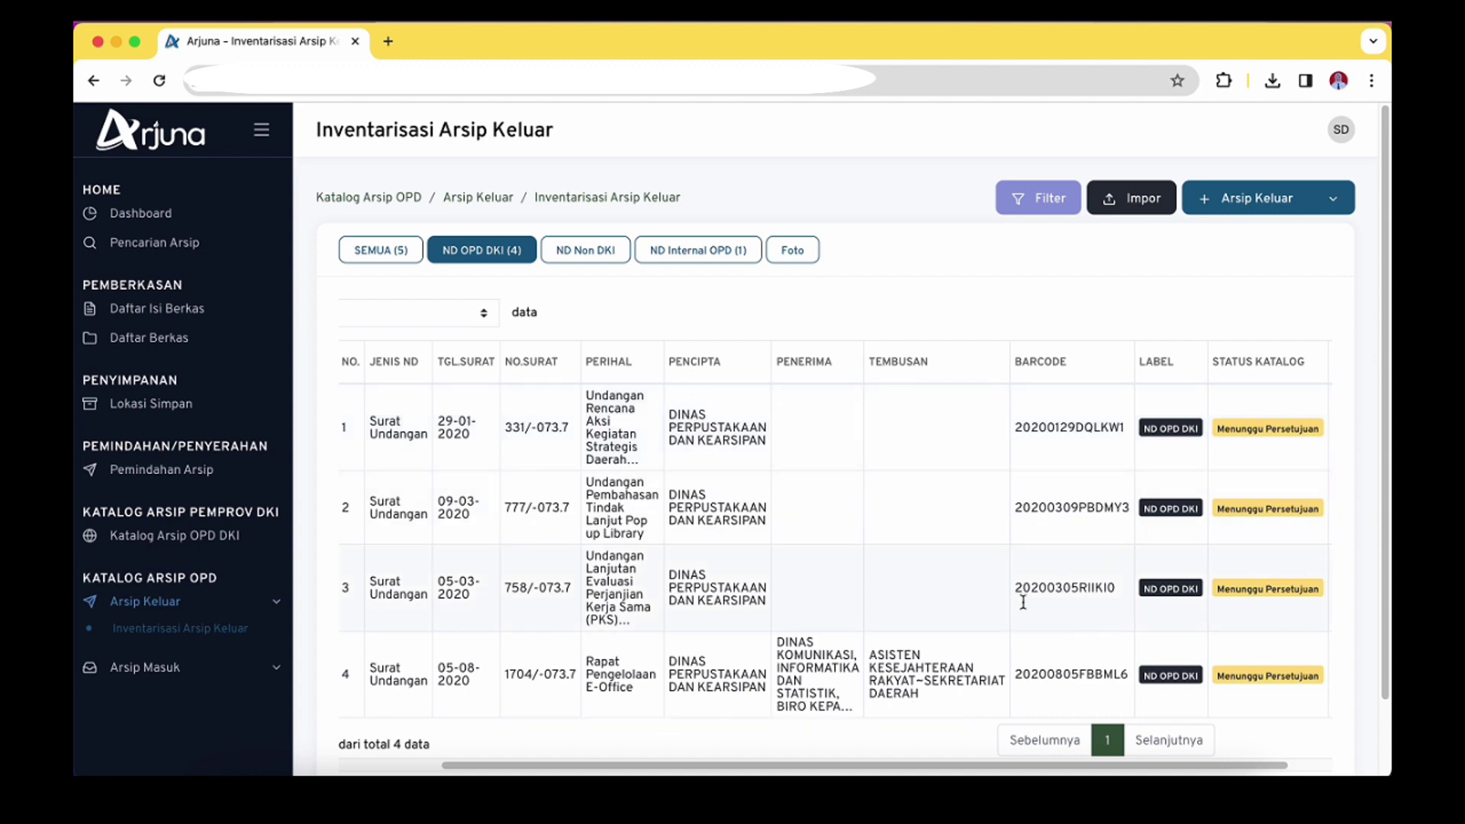
Scroll the ND OPD DKI table right to see the STATUS KATALOG column
left_click_drag(752, 766, 640, 766)
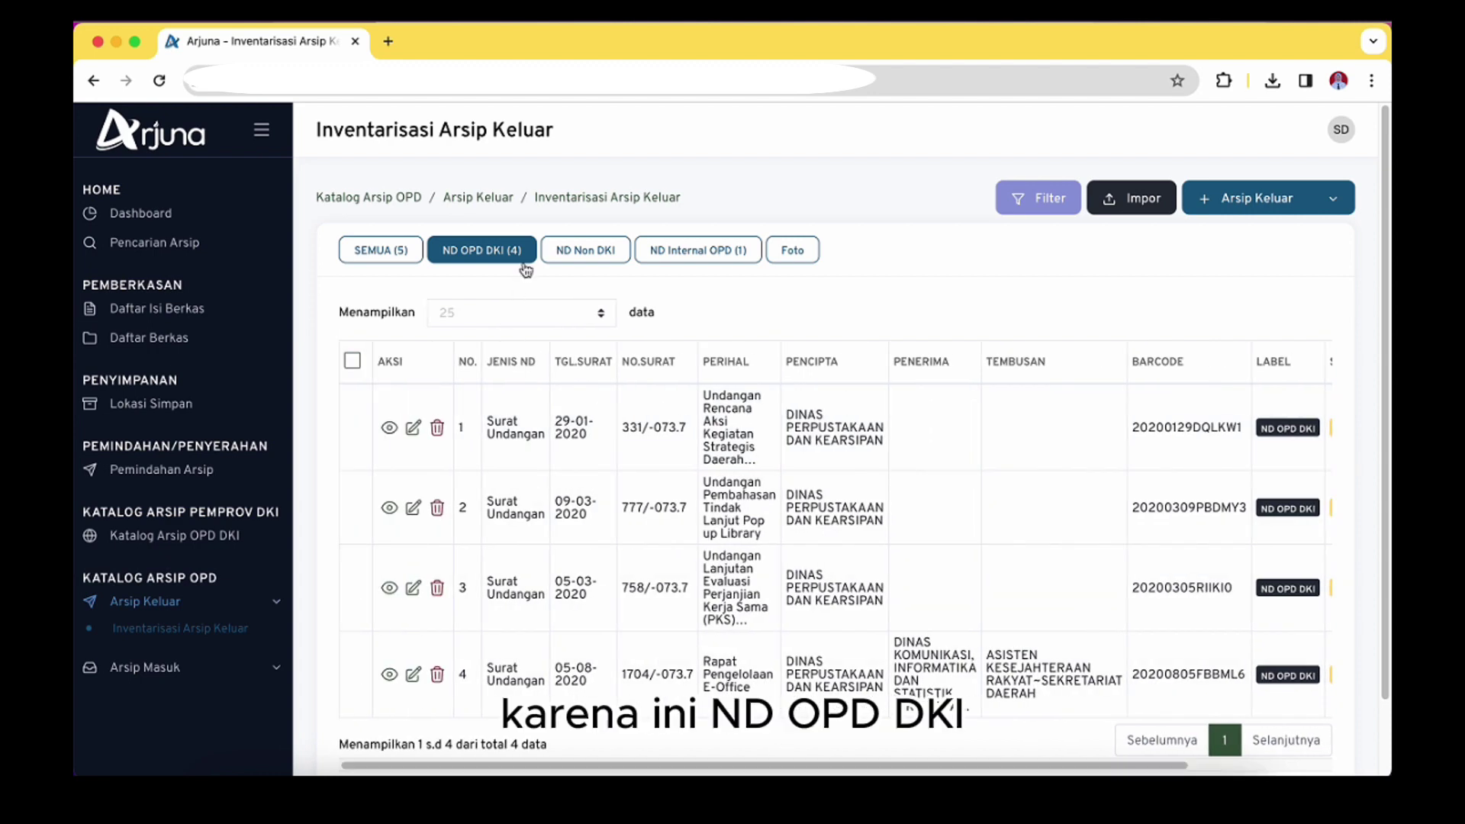
scroll(669, 771, "right", 2)
scroll(669, 773, "right", 5)
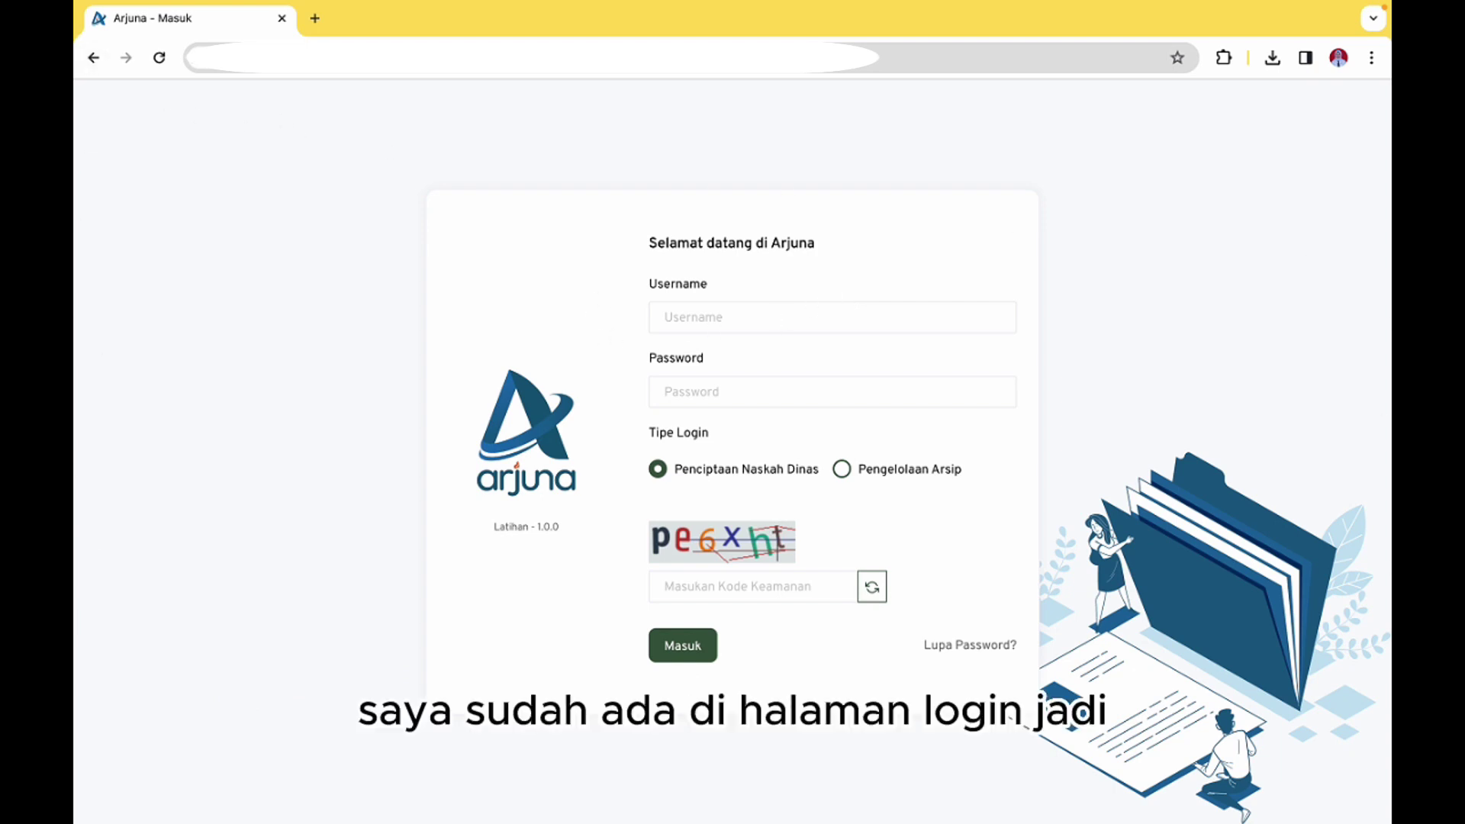
Sign in with the subsection head's NRK, password and security code under Penciptaan Naskah Dinas
left_click(687, 309)
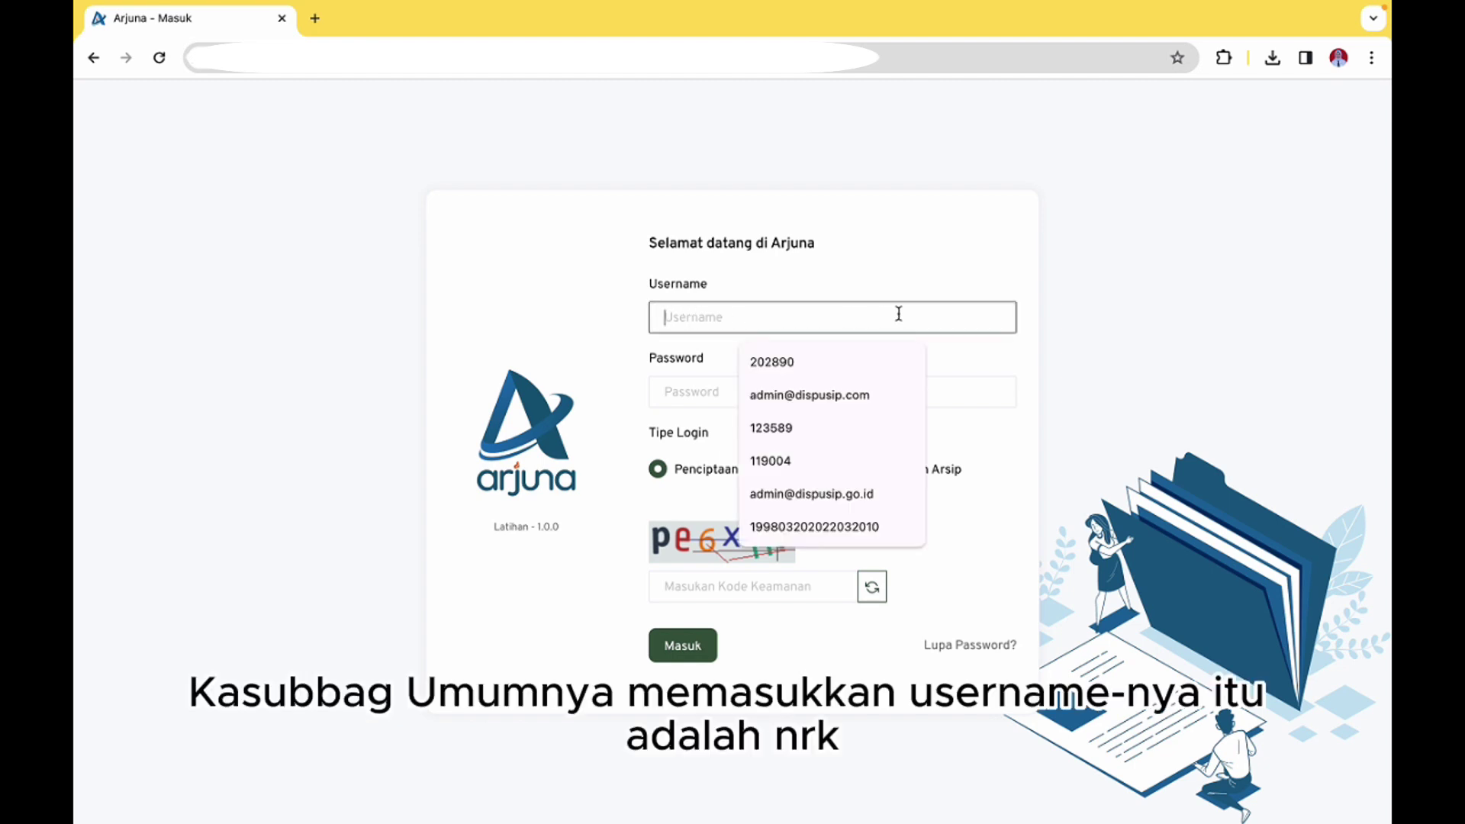
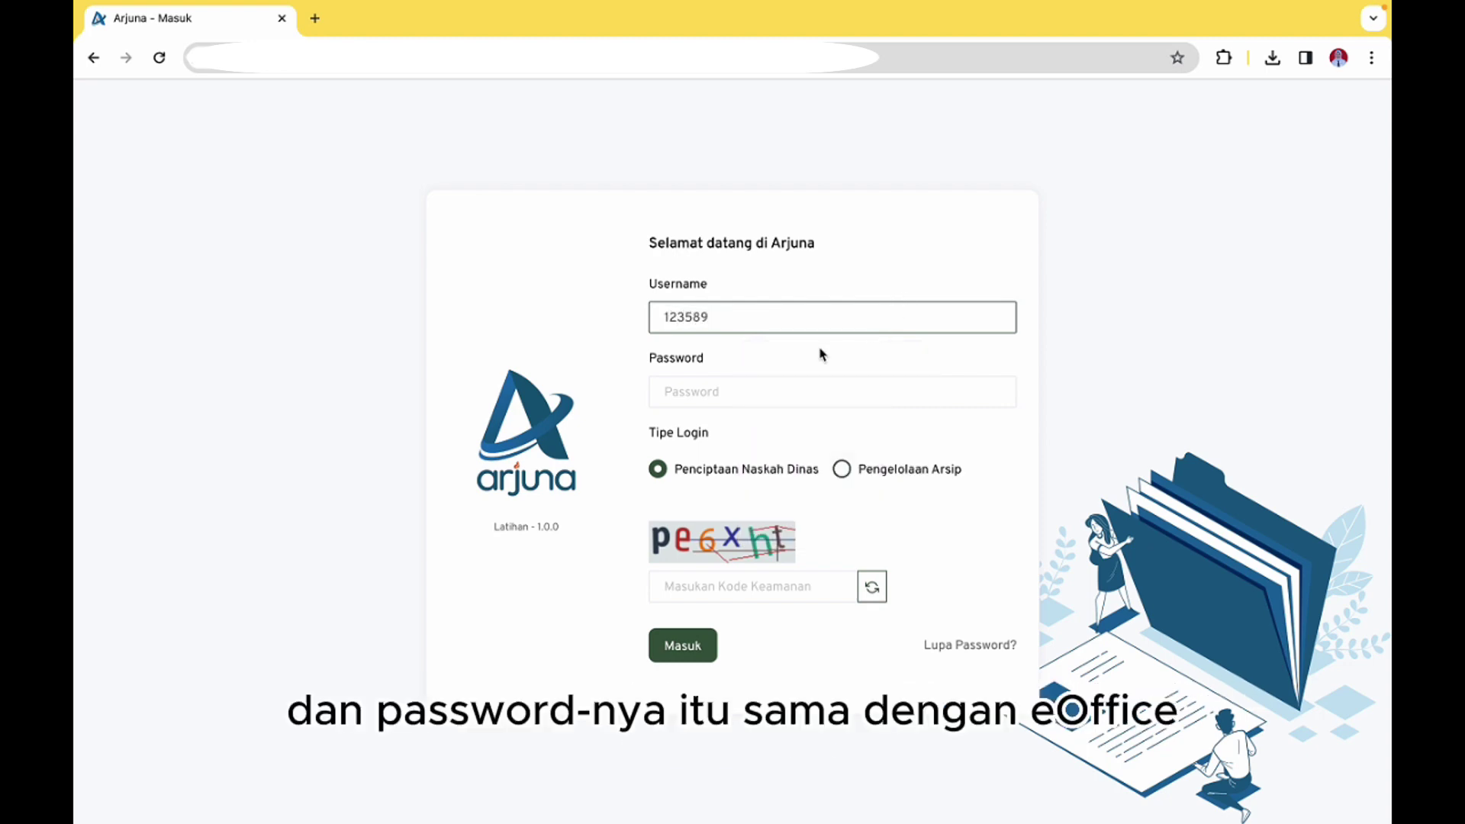
left_click(775, 393)
type("1")
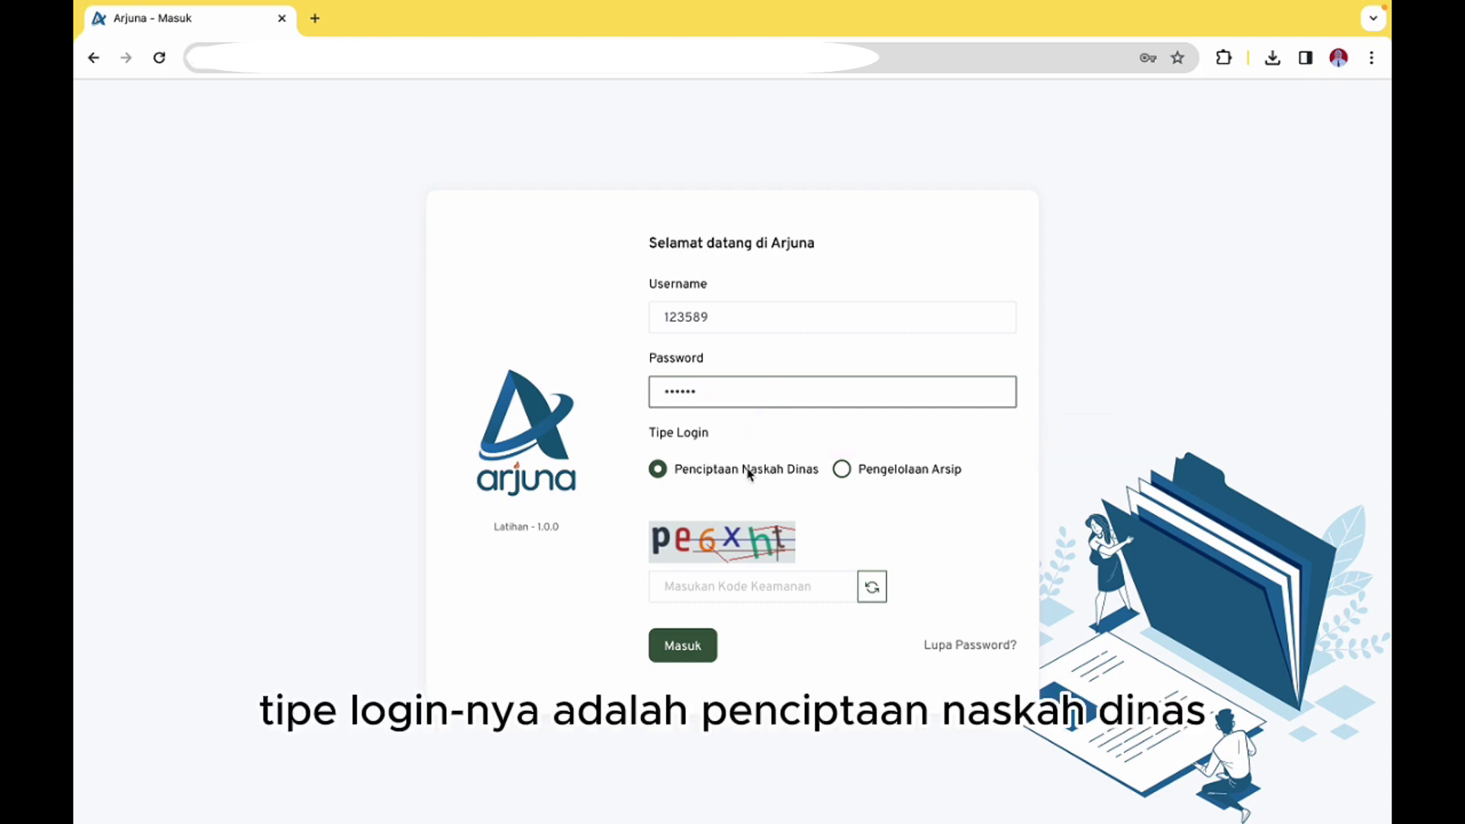
left_click(740, 595)
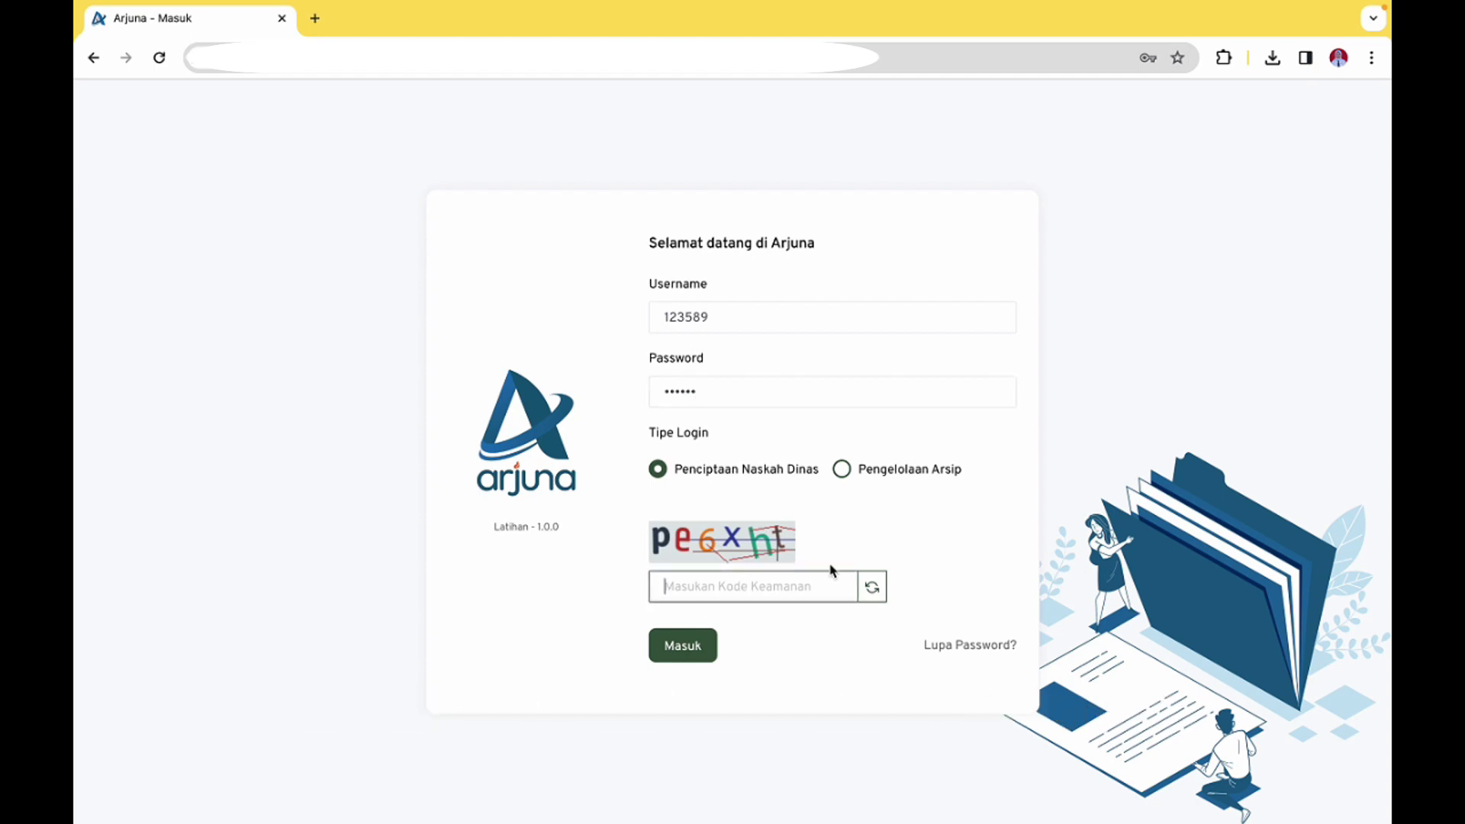
type("pe6xht")
left_click(696, 647)
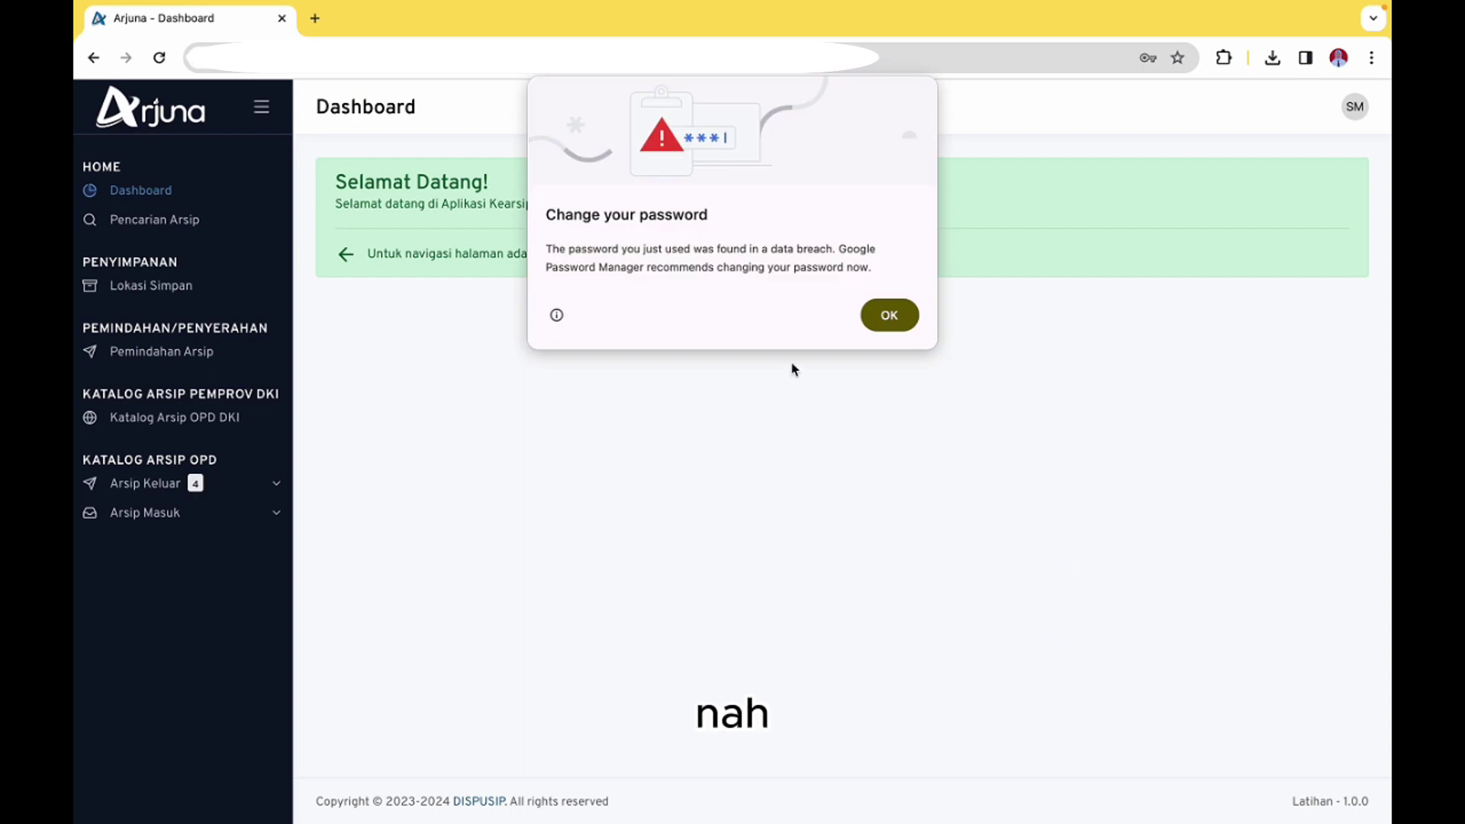
Dismiss the password warning and go to the Persetujuan Arsip Keluar approval list
left_click(884, 314)
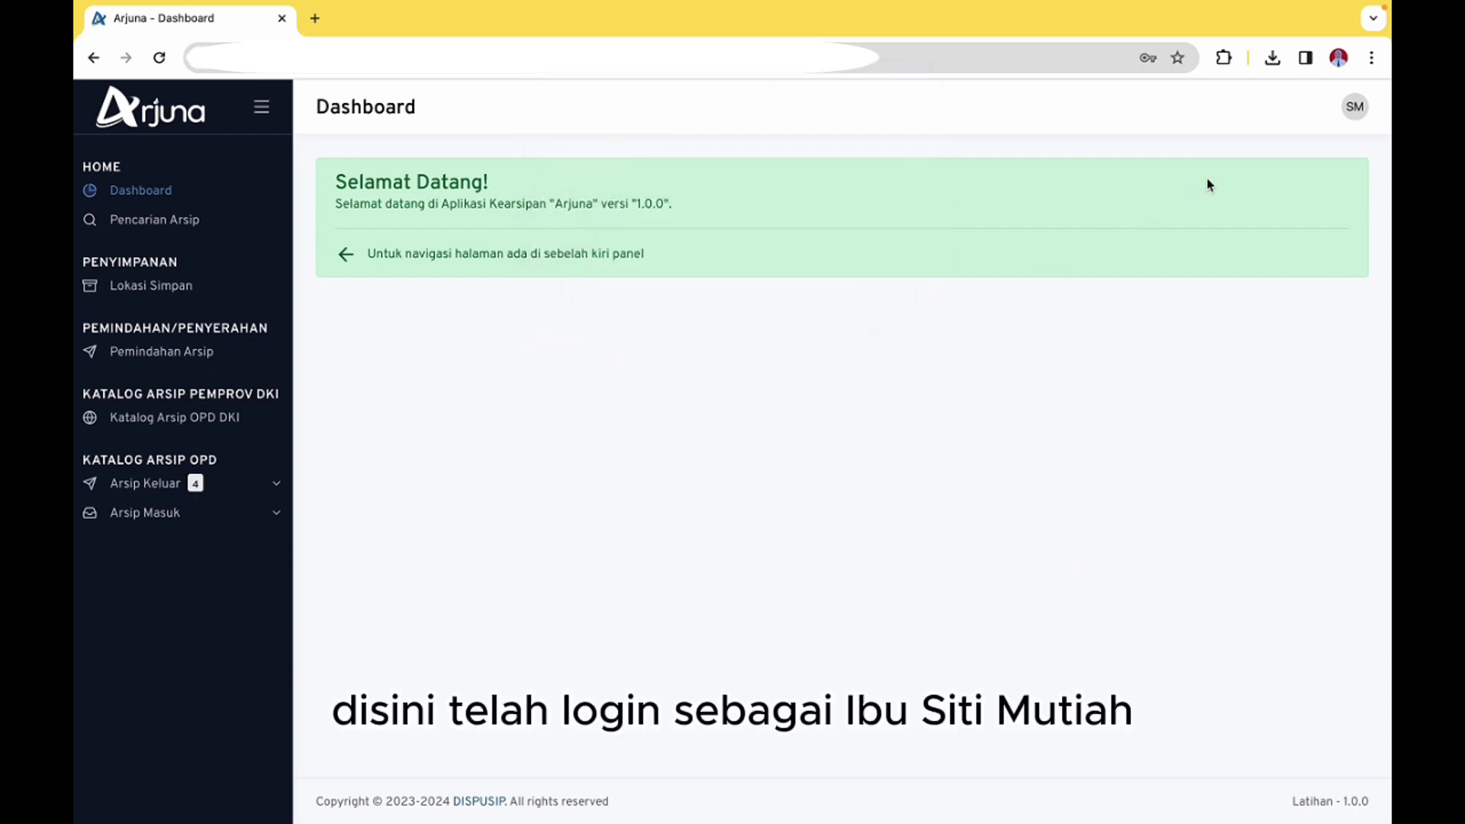
left_click(1355, 107)
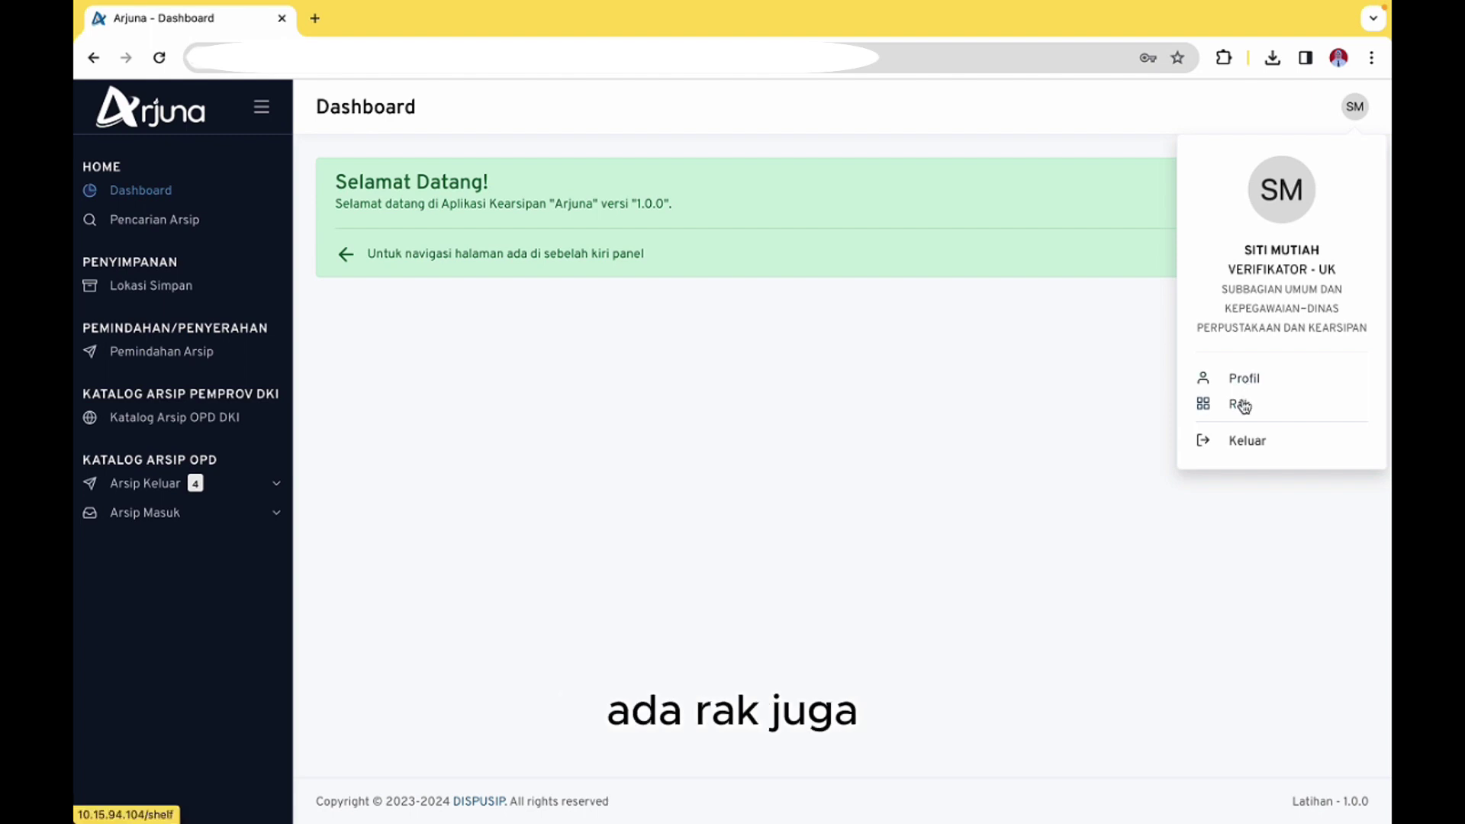
left_click(458, 329)
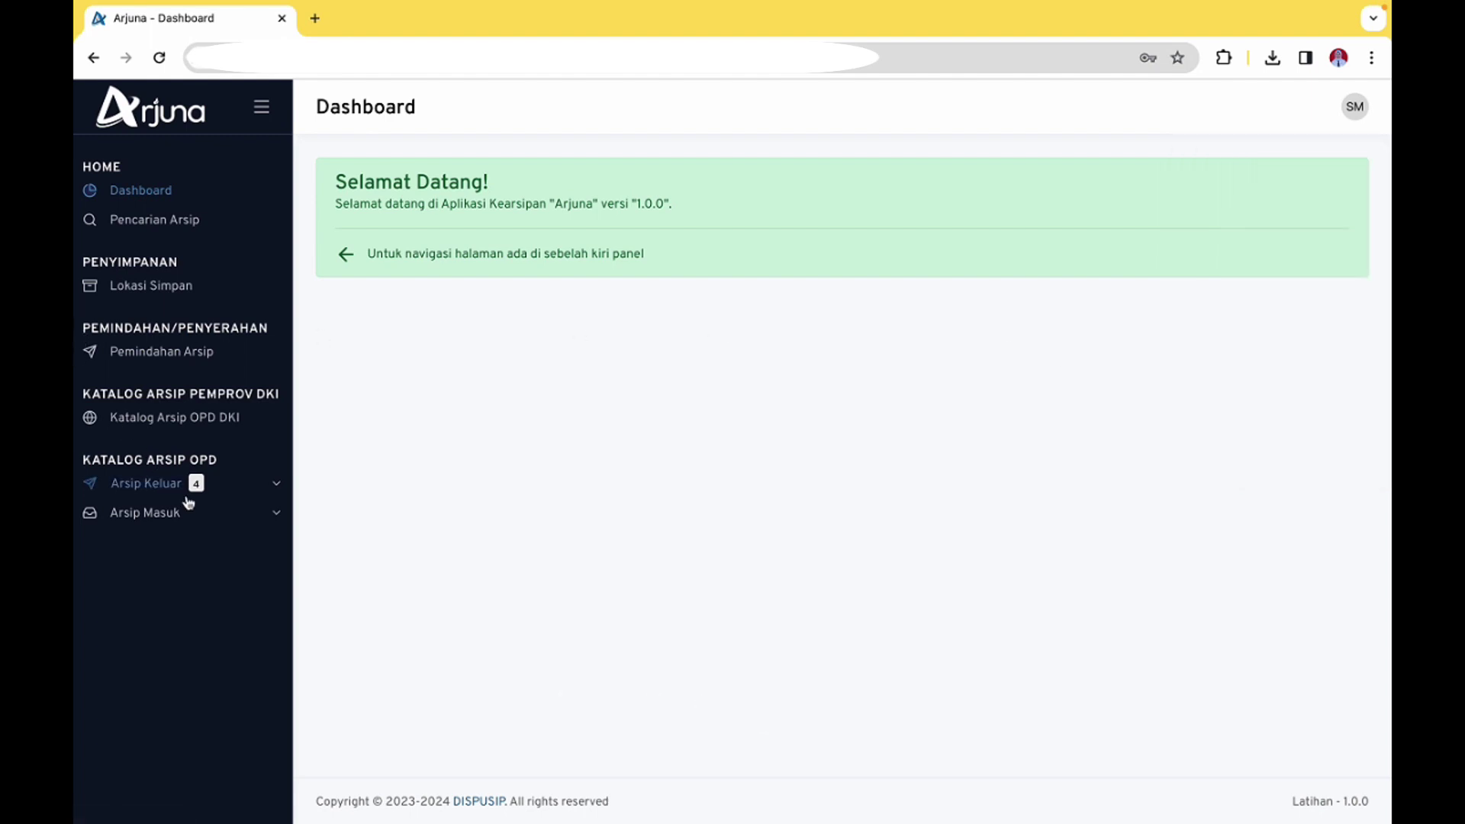
left_click(226, 488)
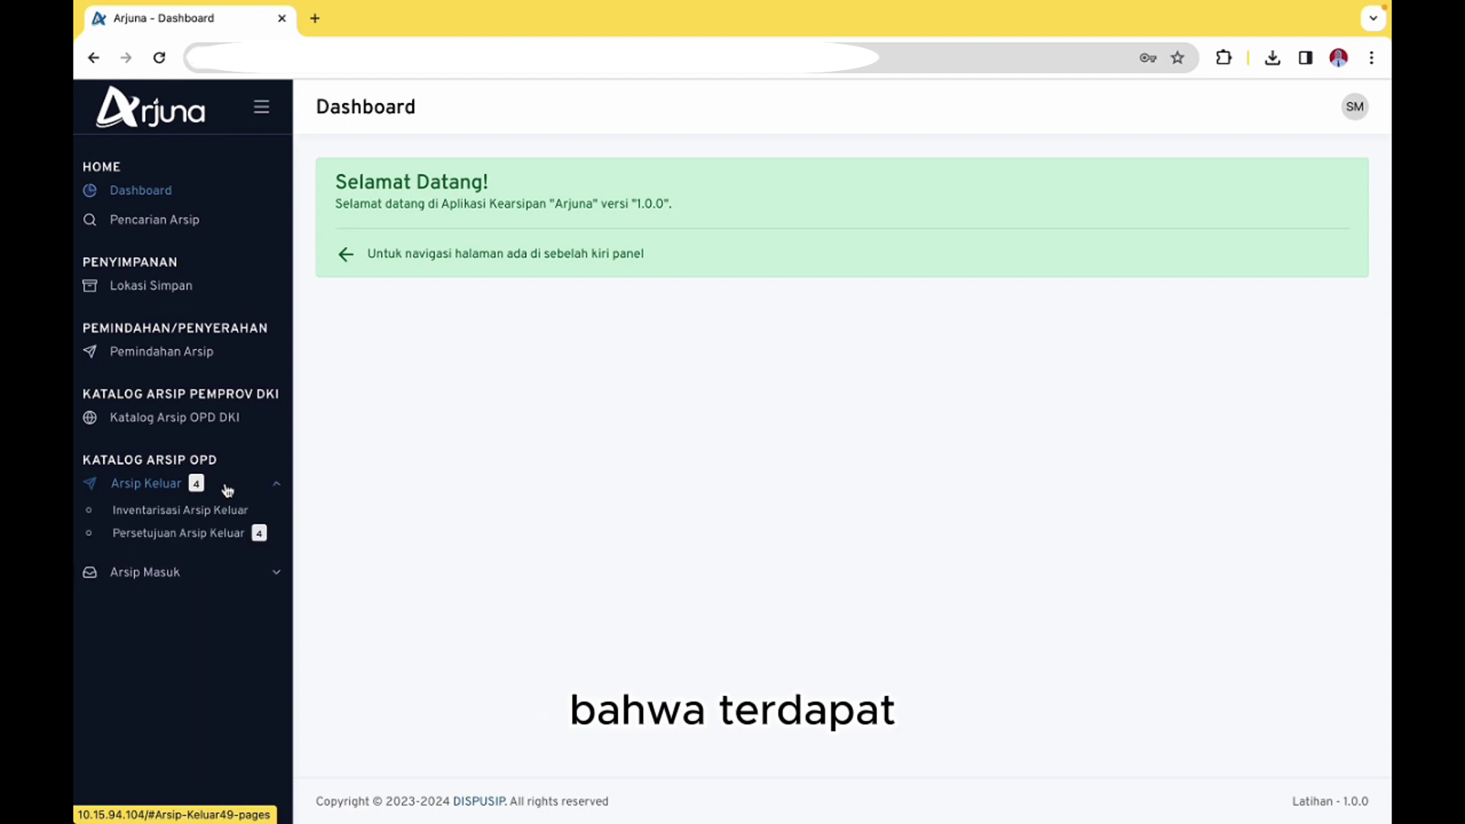
left_click(220, 539)
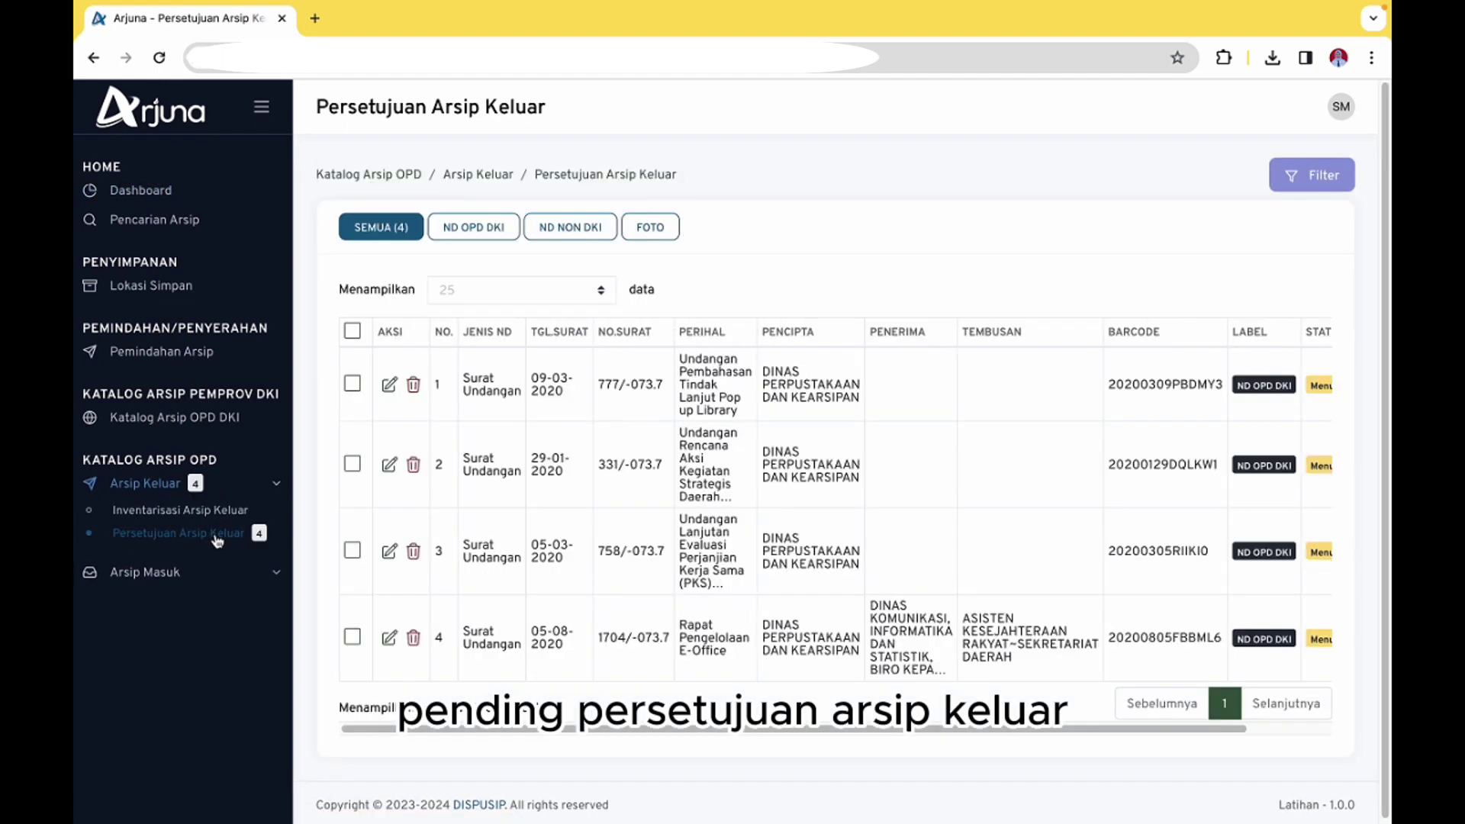
Toggle the header checkbox, leaving all four pending Surat Undangan entries unchecked
left_click_drag(771, 727, 802, 726)
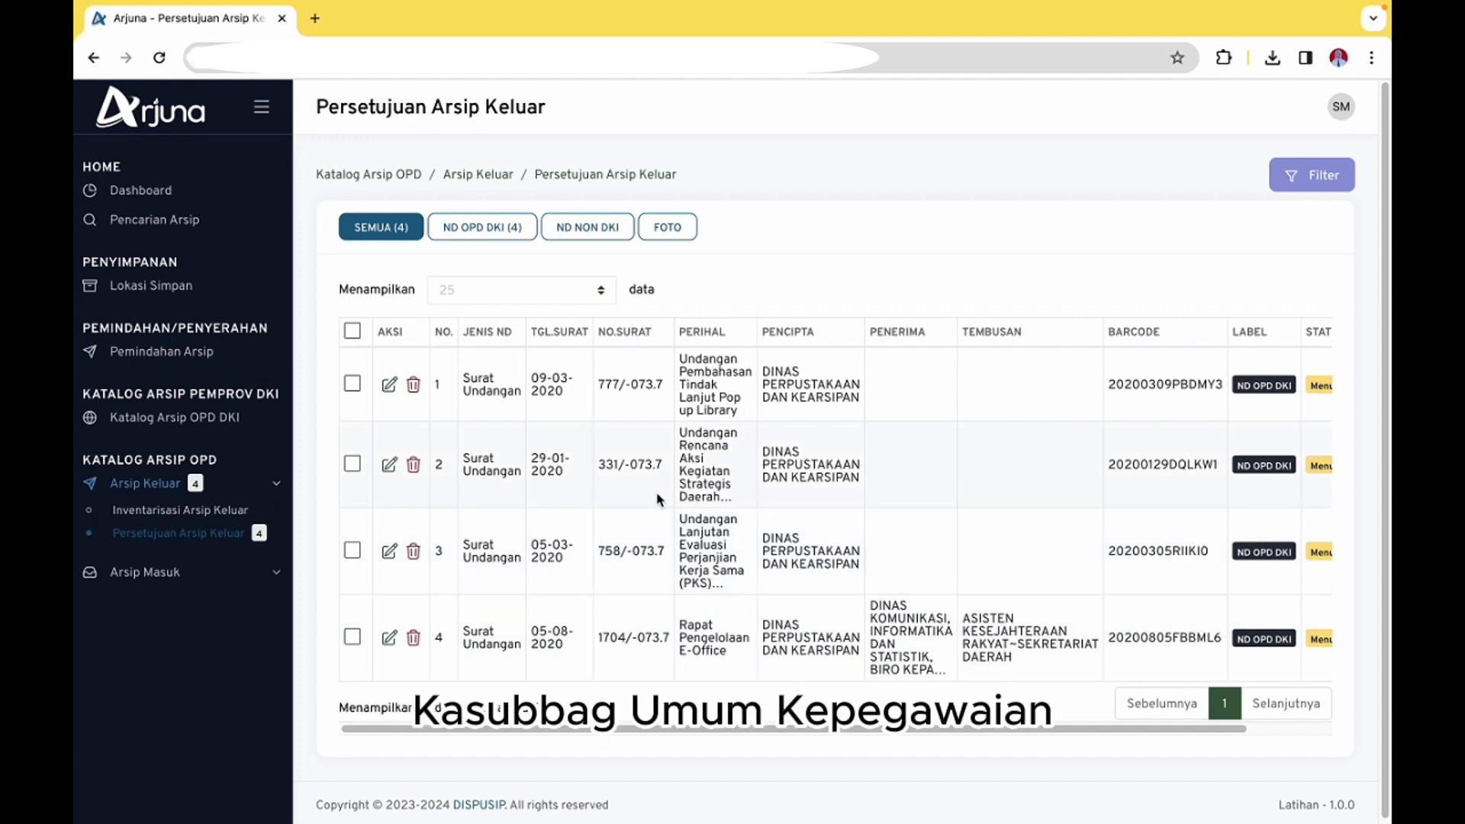
left_click(352, 332)
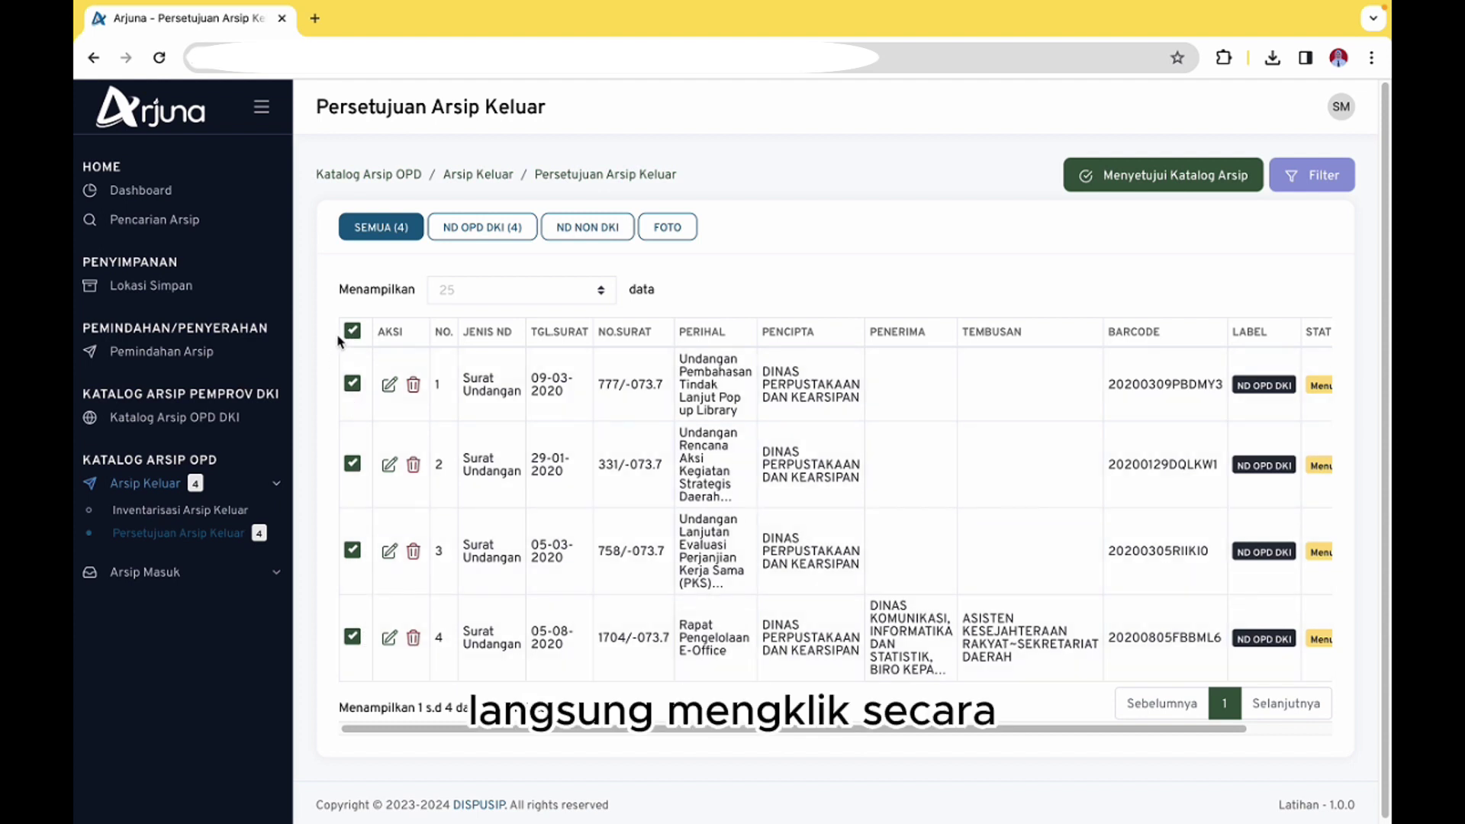
left_click(352, 332)
left_click(353, 331)
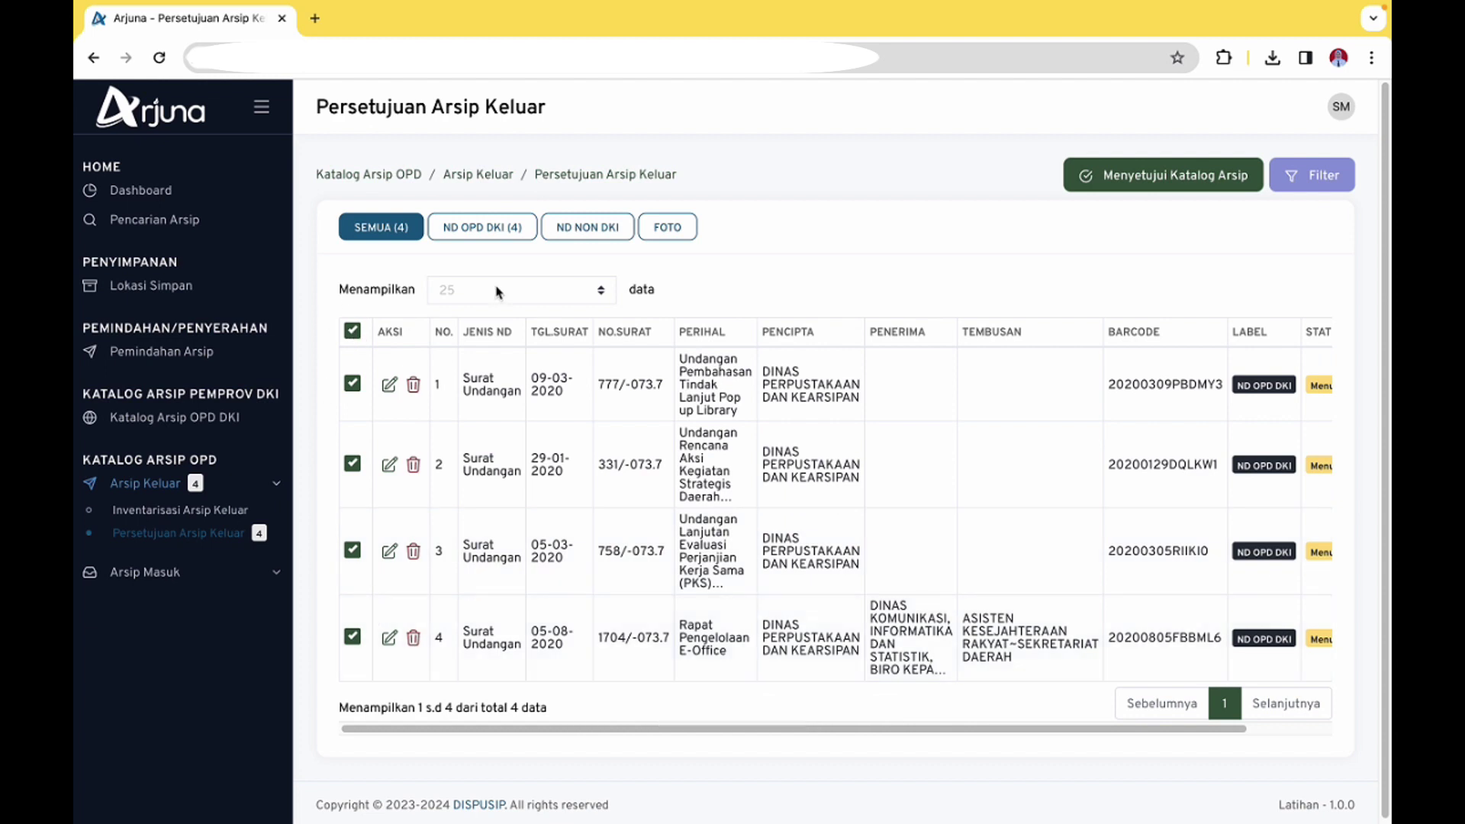
left_click(353, 331)
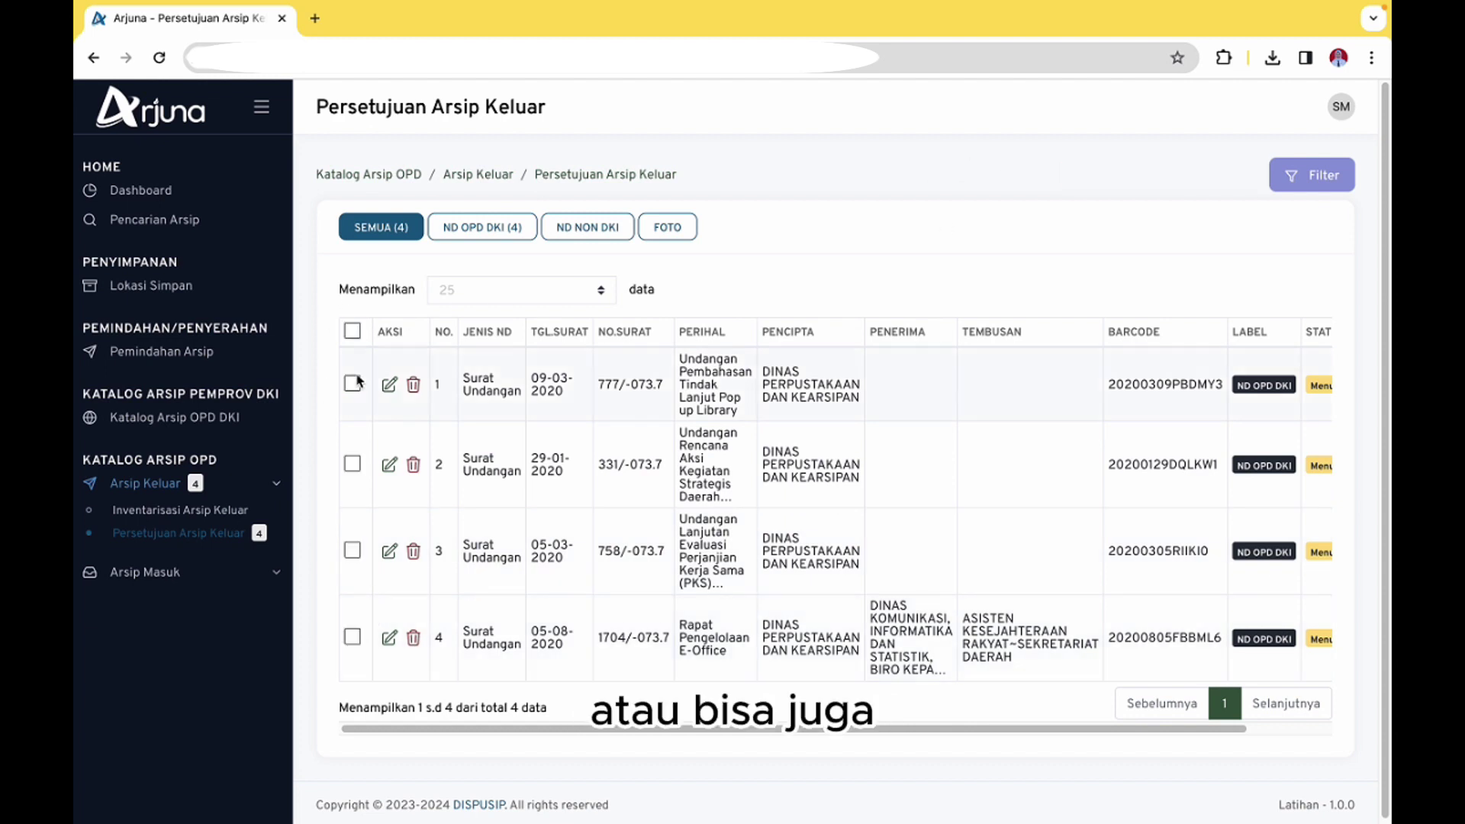
Review the Rapat Pengelolaan E-Office entry's history and save it with Simpan & Persetujuan Katalog Arsip
left_click(390, 639)
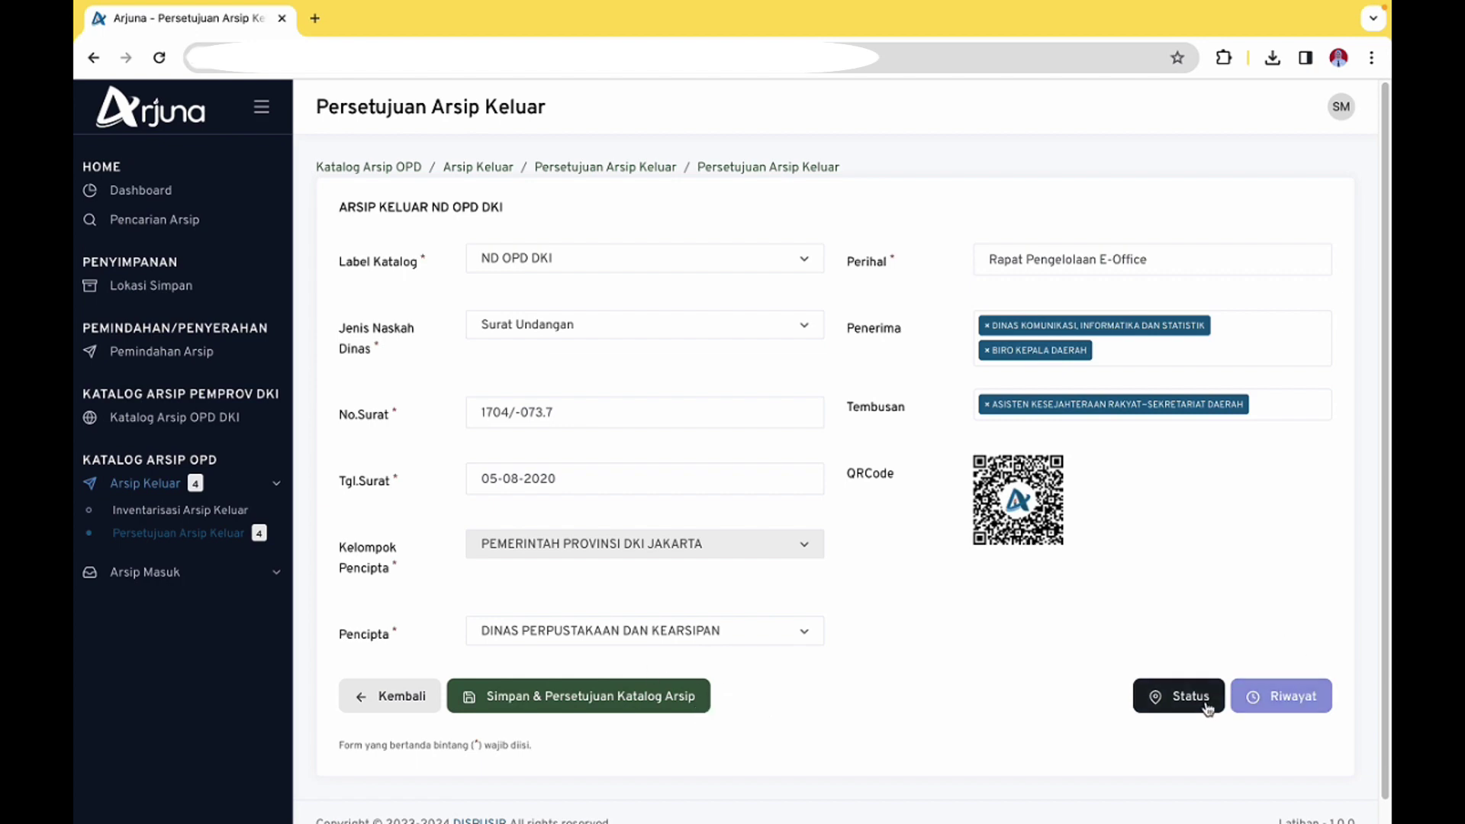
left_click(1282, 695)
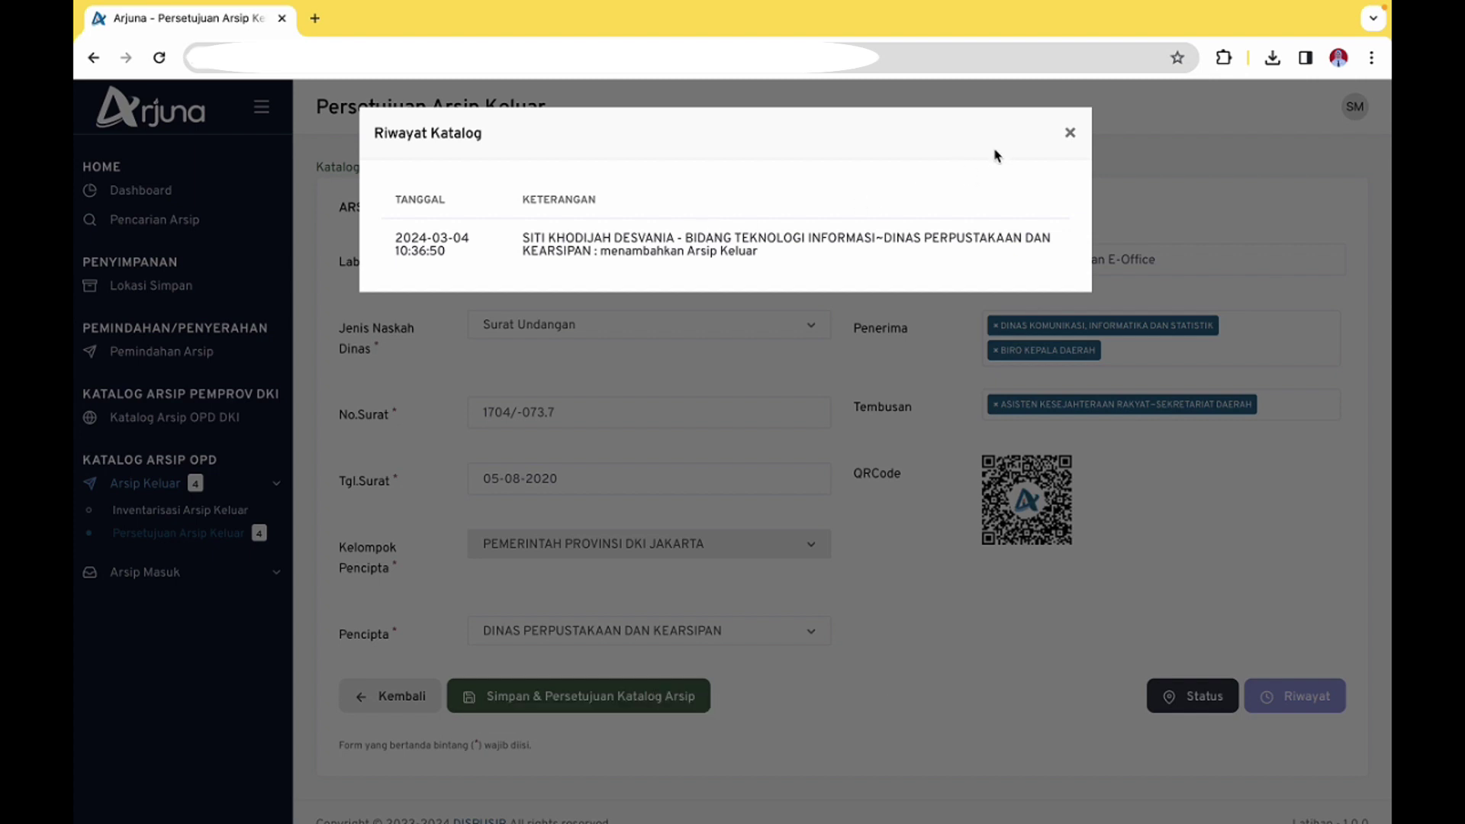
left_click(1071, 135)
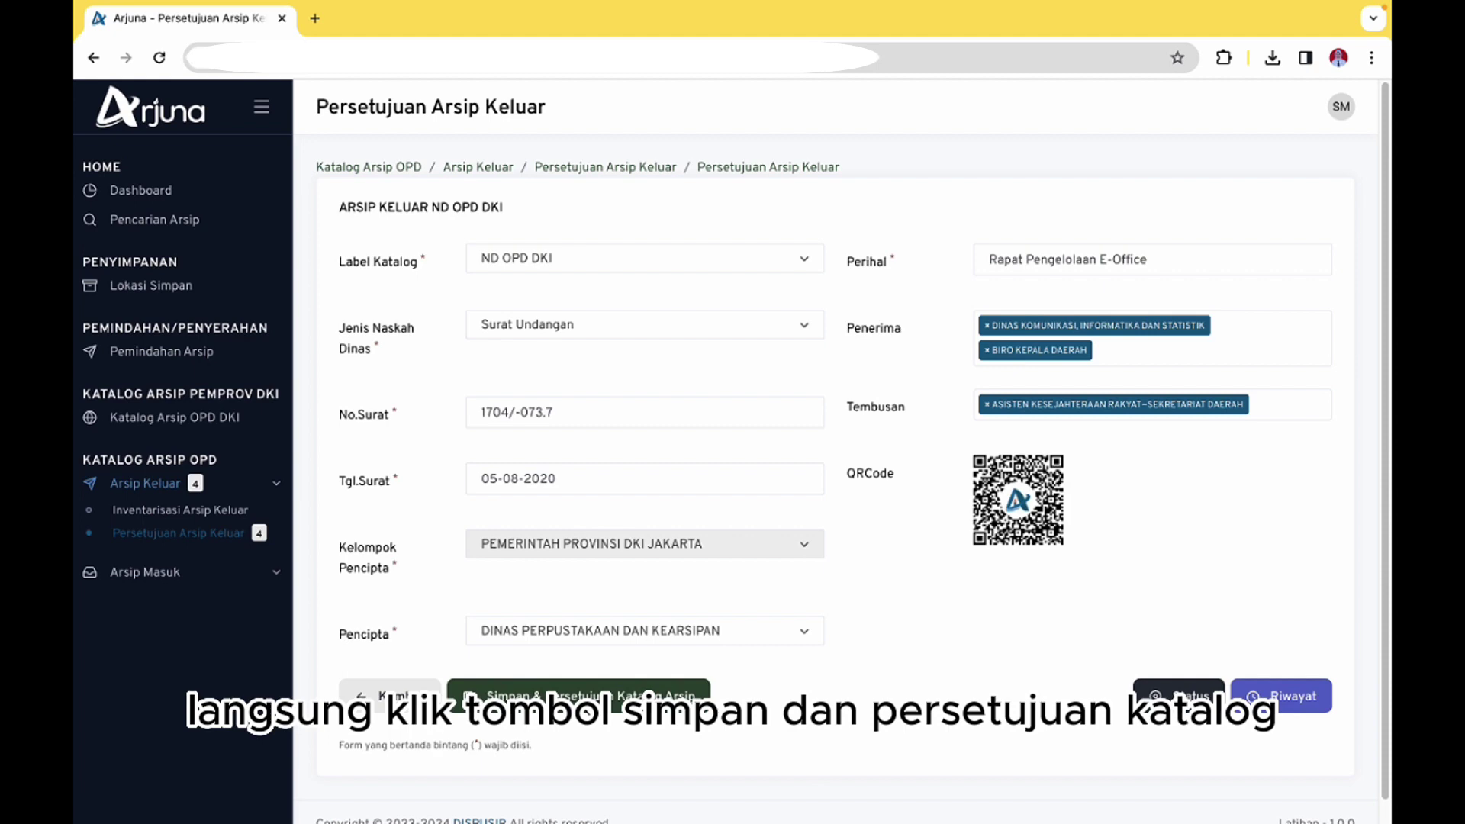
left_click(567, 691)
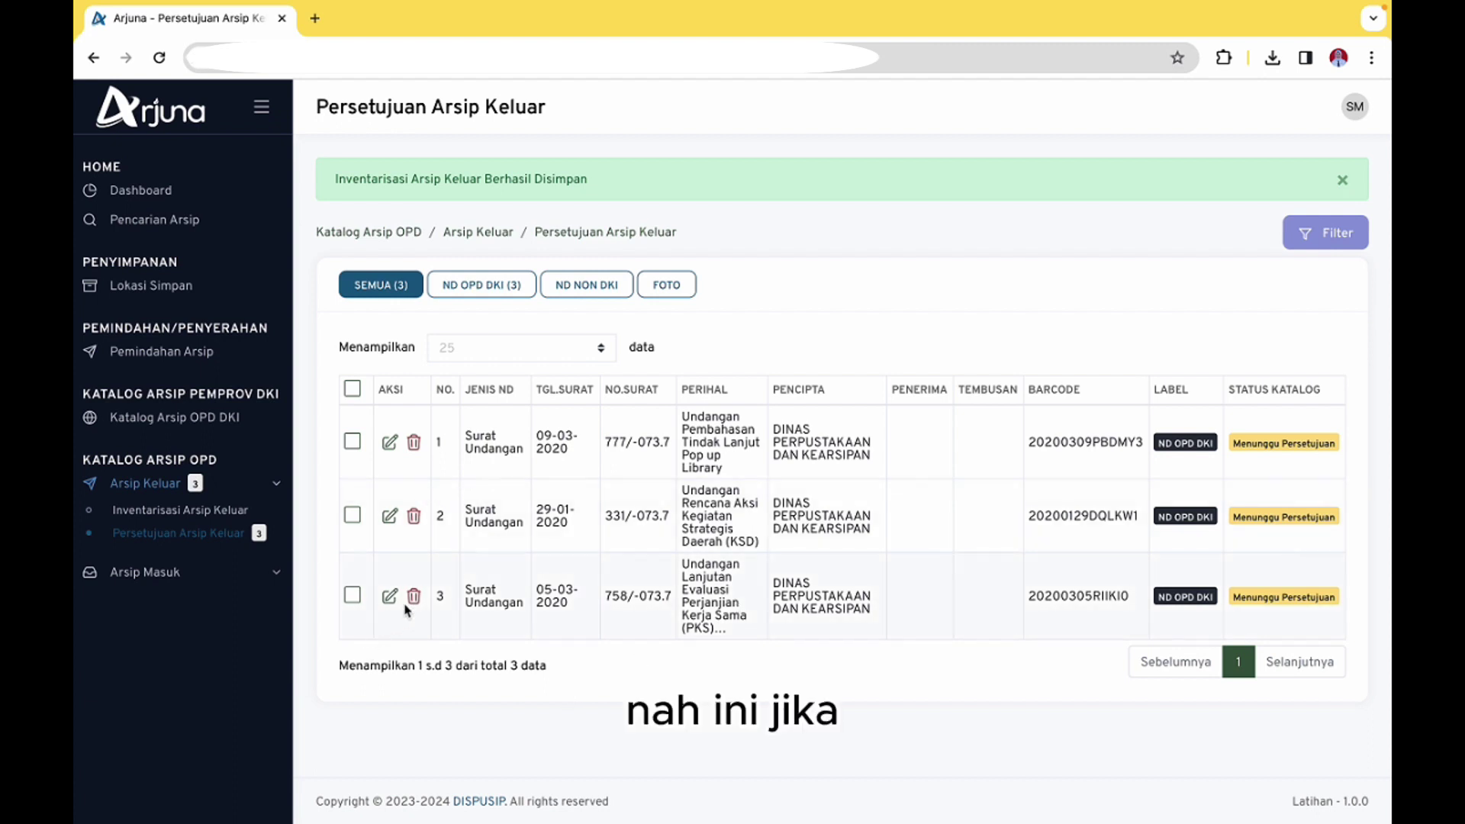
Select the three remaining entries and approve them via Menyetujui Katalog Arsip, confirming with Lanjutkan
left_click(352, 390)
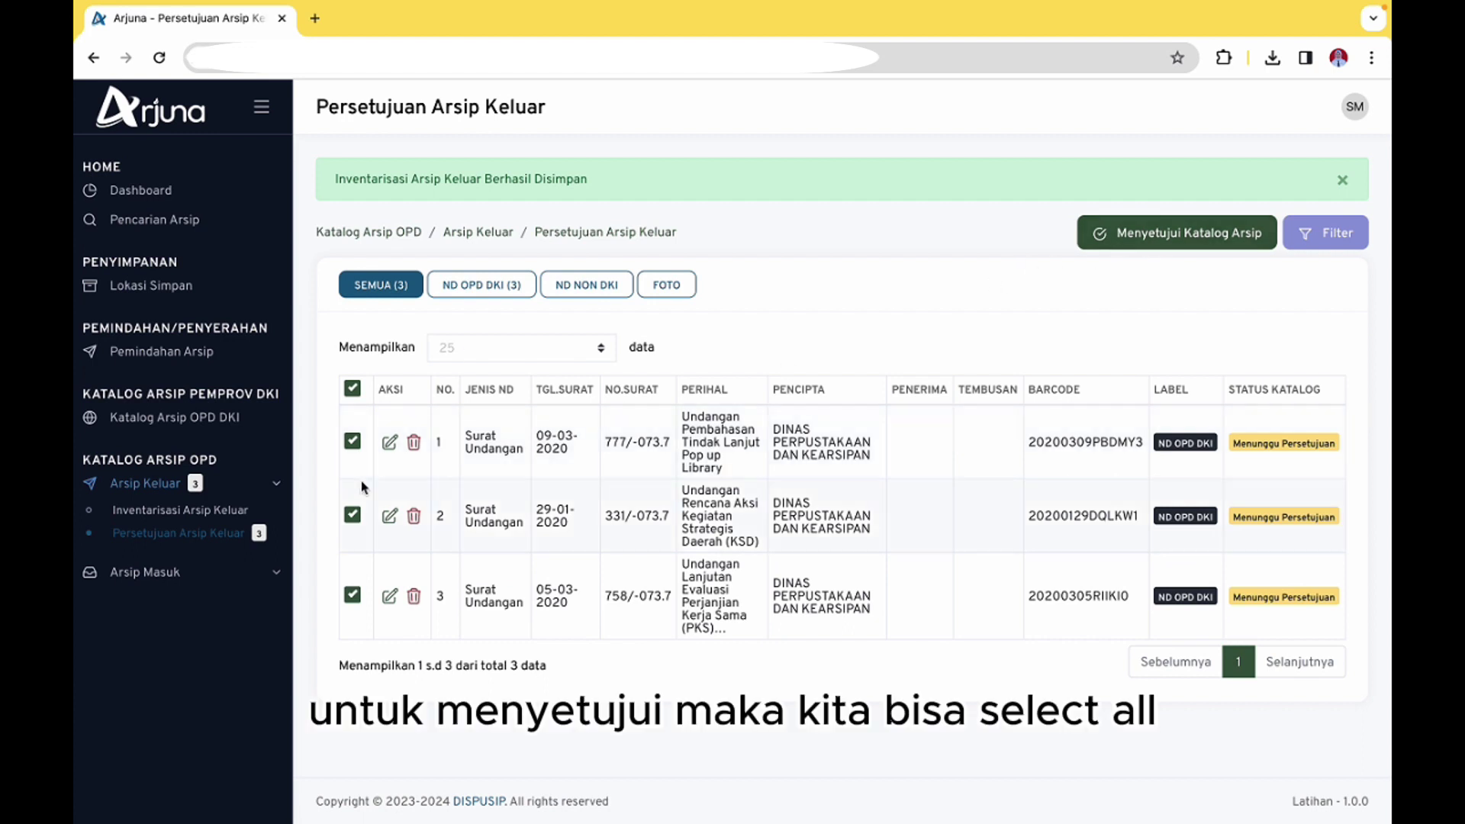
left_click(1145, 237)
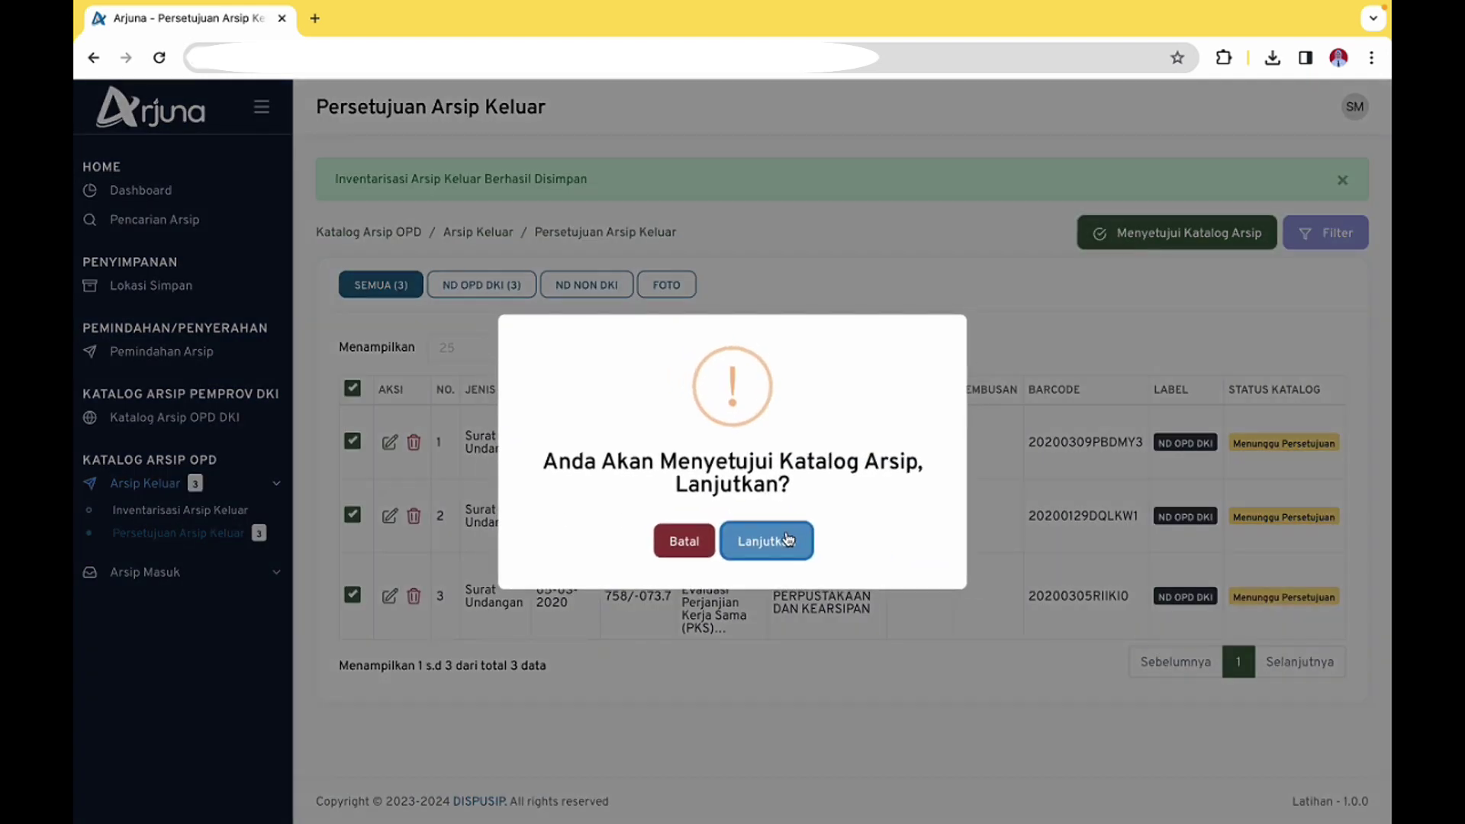
left_click(787, 538)
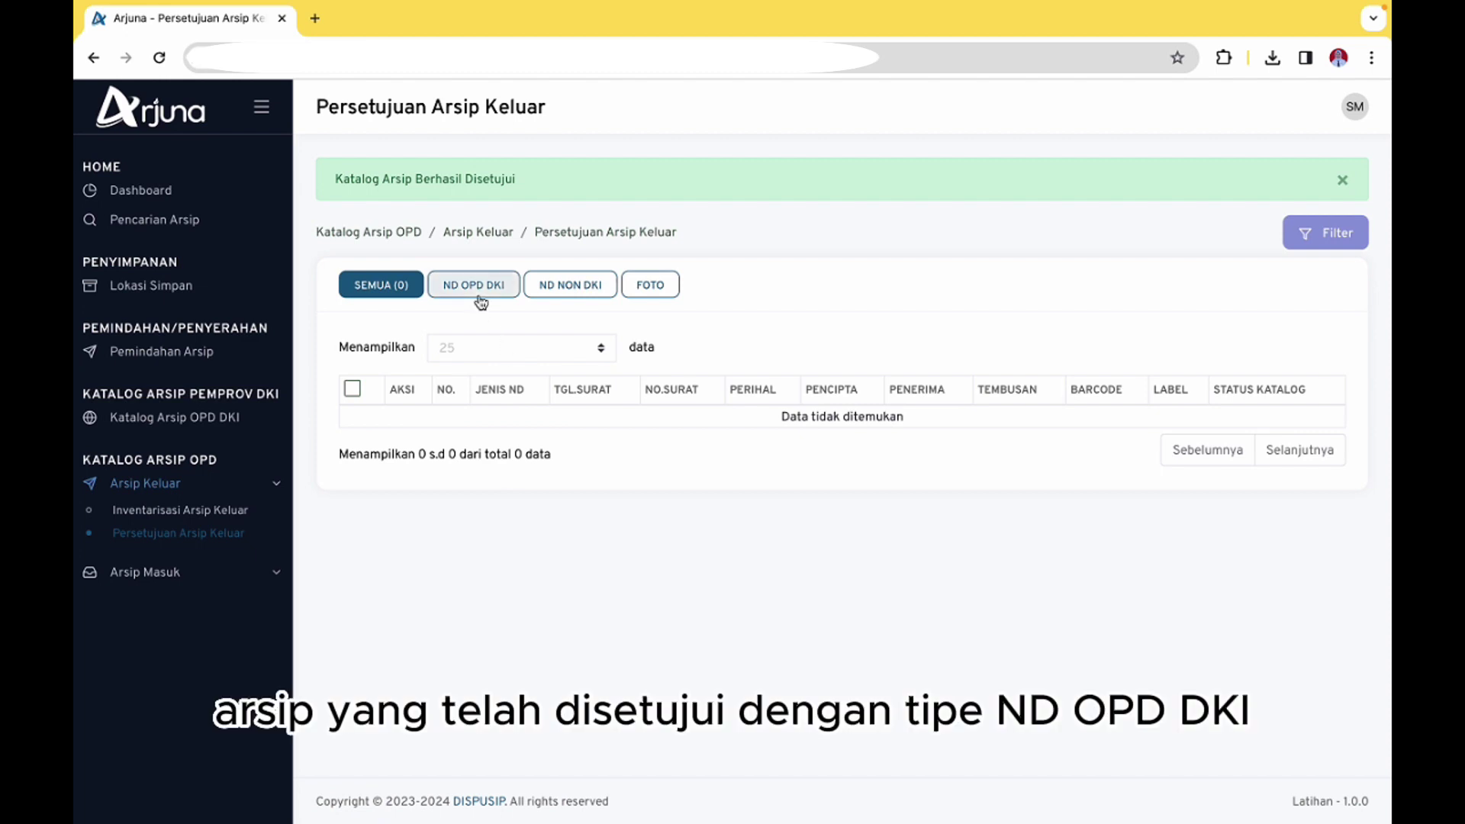
left_click(214, 435)
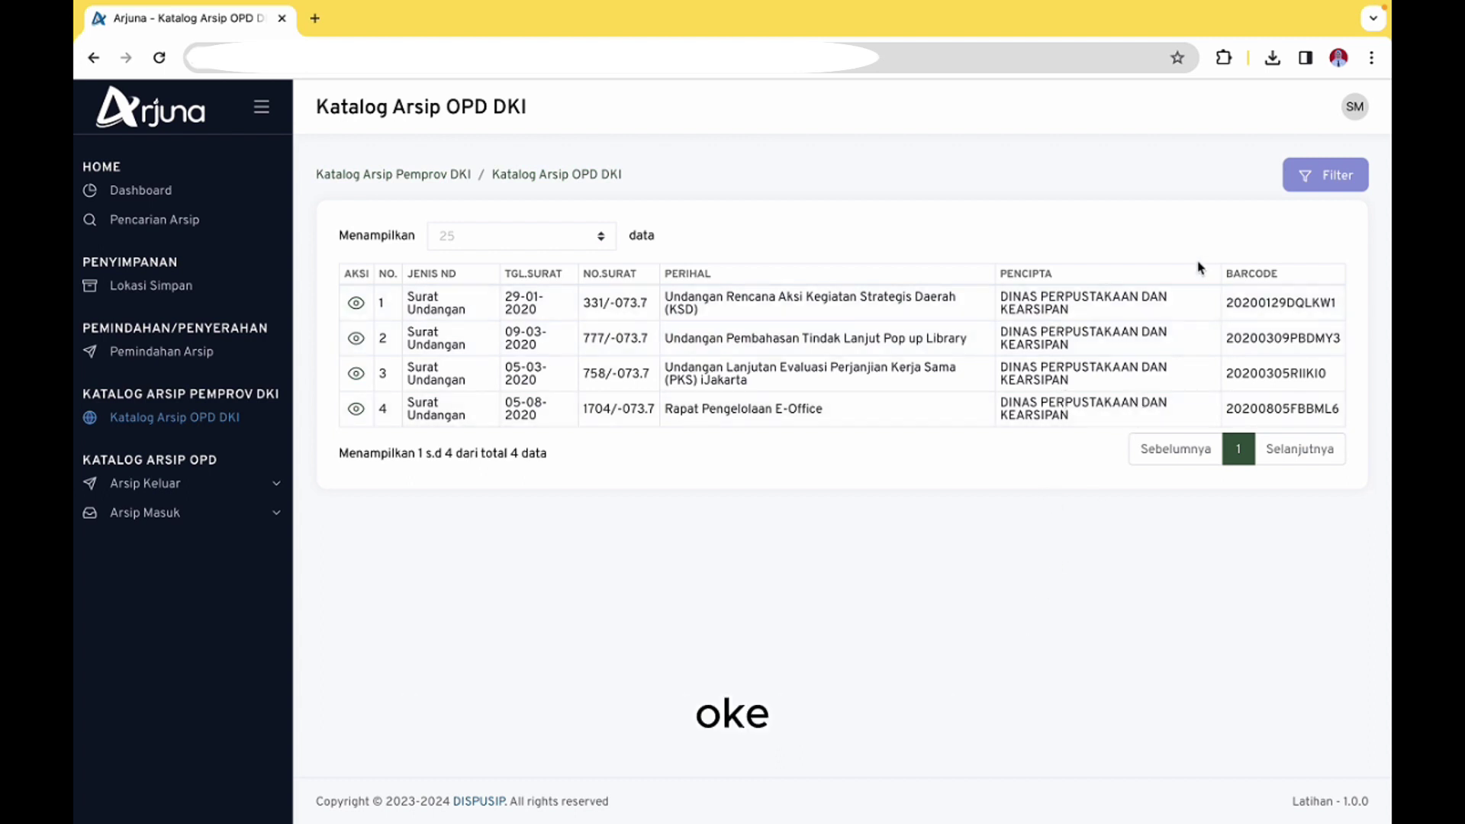
Confirm the Persetujuan Arsip Keluar and Masuk queues are empty, then log out via Keluar
left_click(1355, 114)
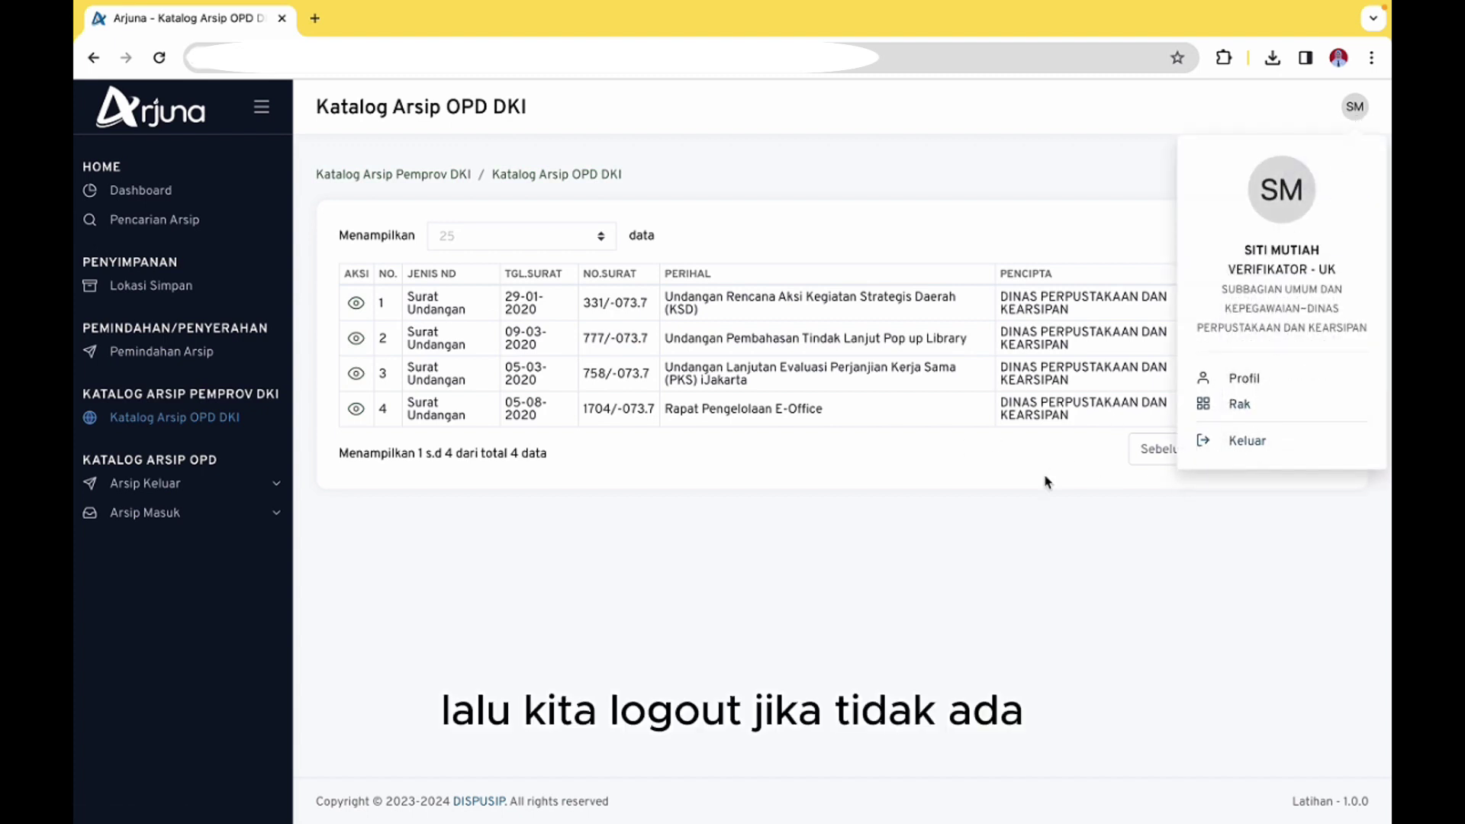
left_click(461, 552)
left_click(233, 489)
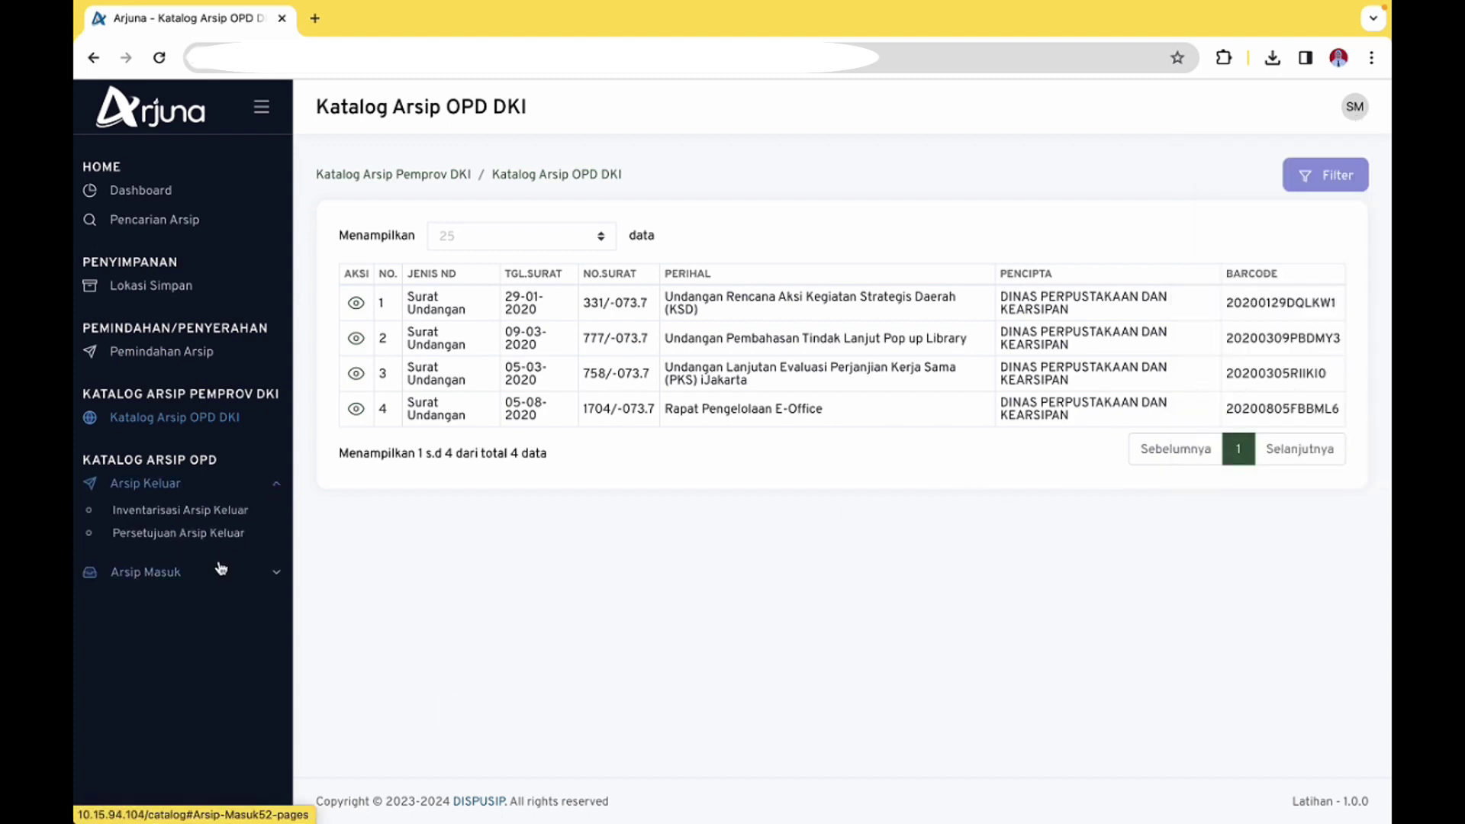
left_click(217, 533)
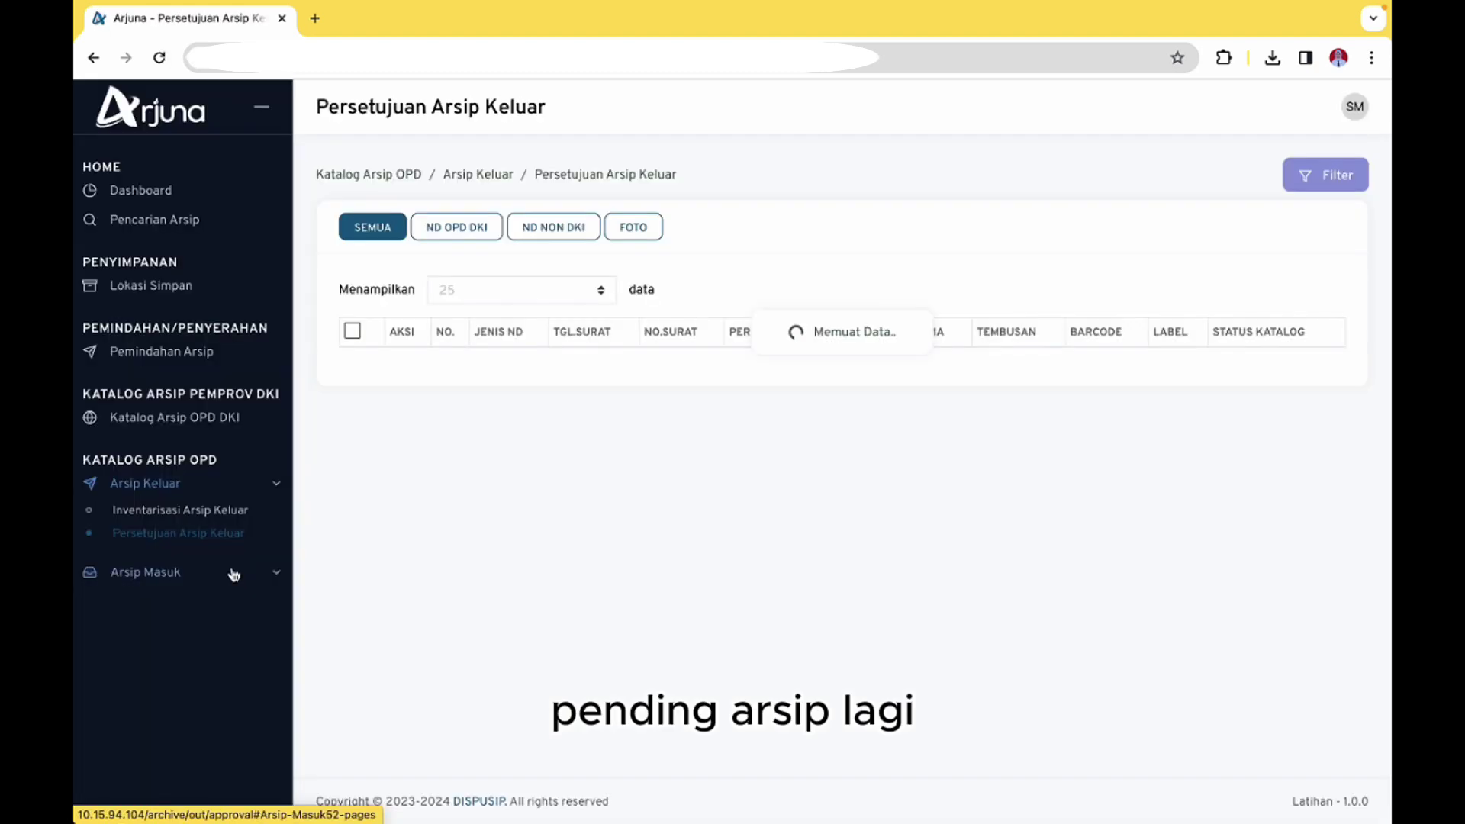
left_click(228, 578)
left_click(214, 622)
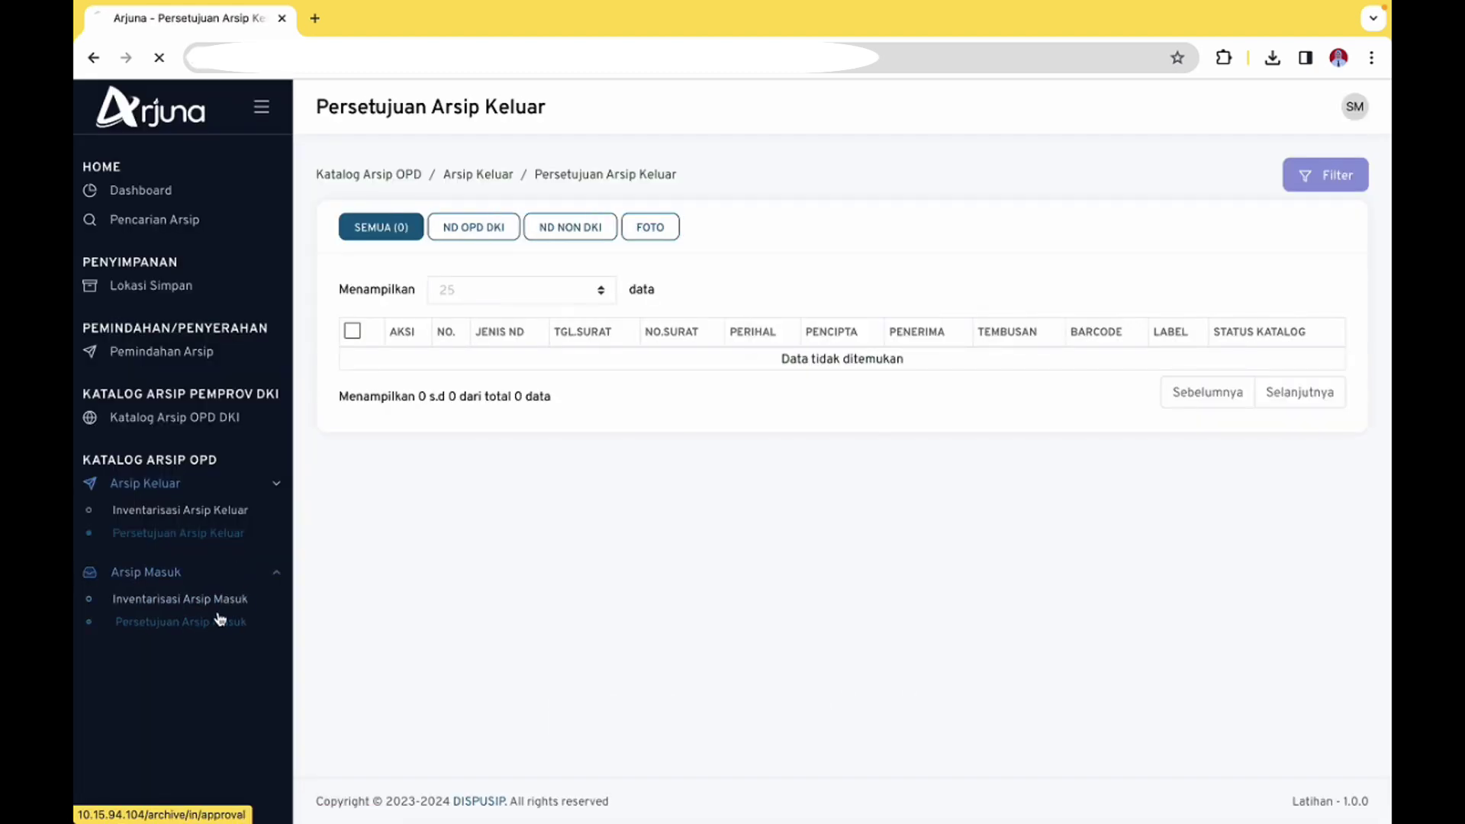
left_click(1355, 106)
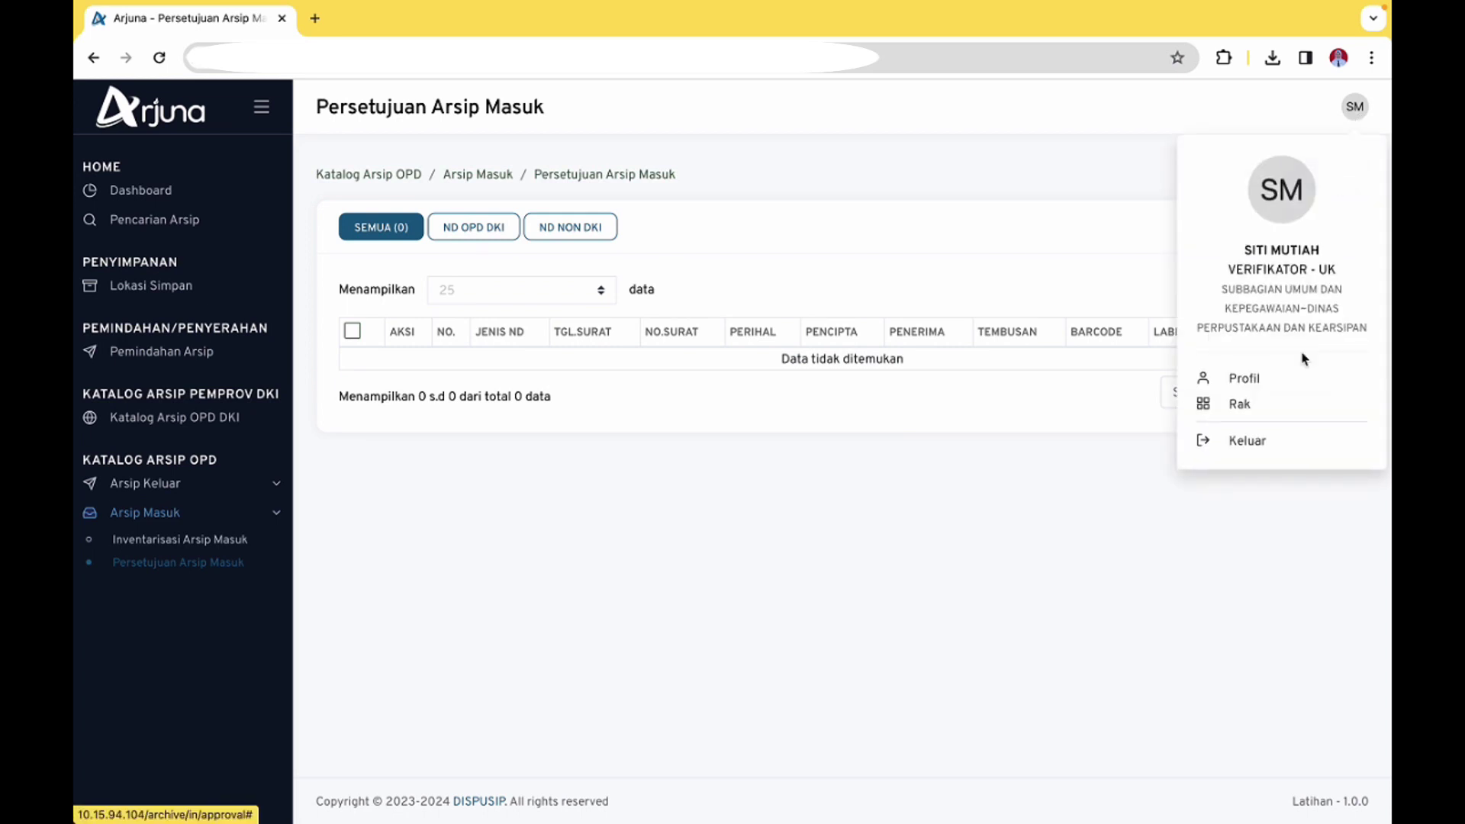
left_click(1246, 443)
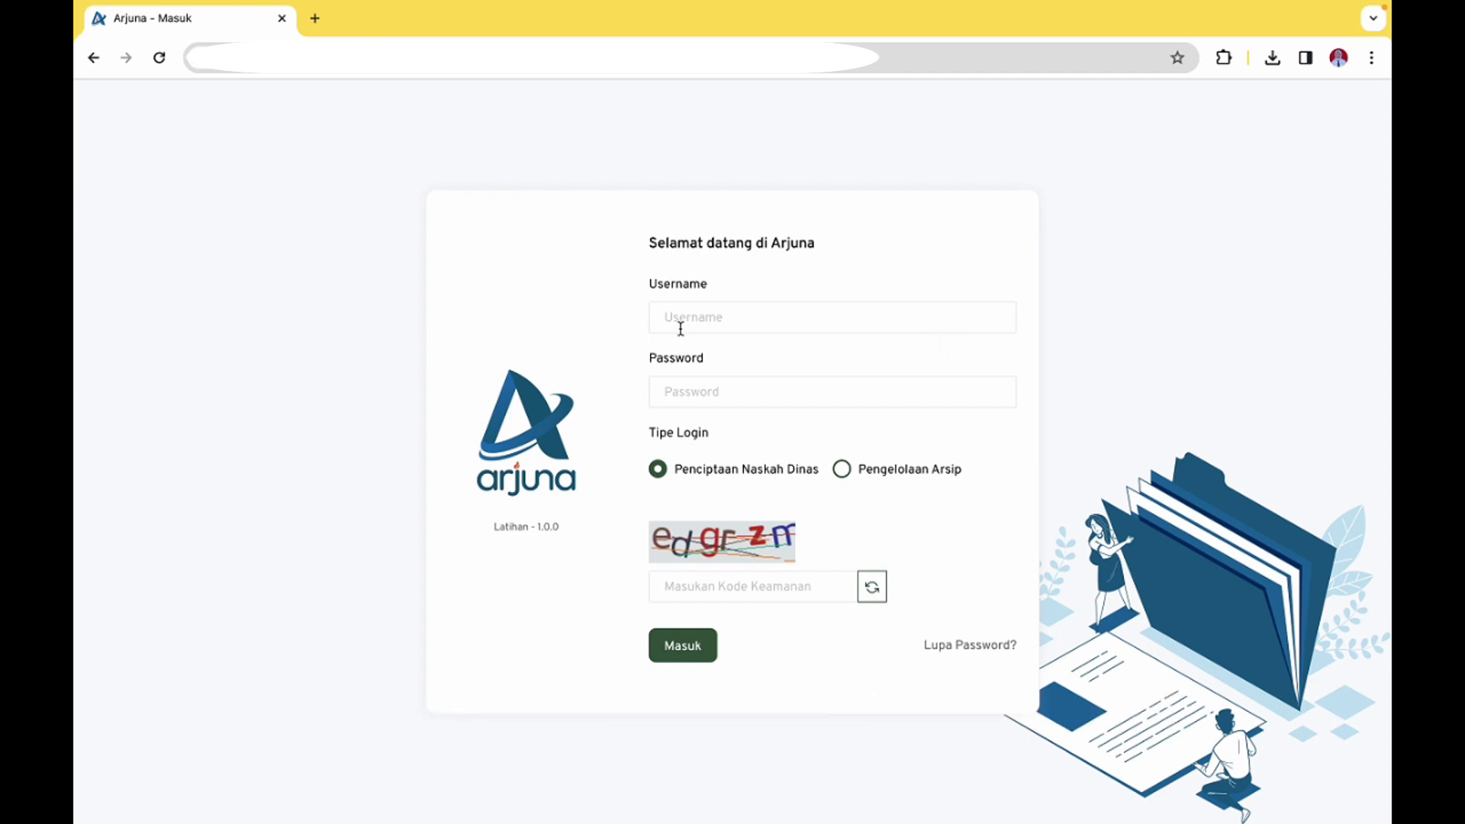
Log in as the Kepala UP validator with username, password and captcha, dismissing Chrome's password alert
left_click(733, 314)
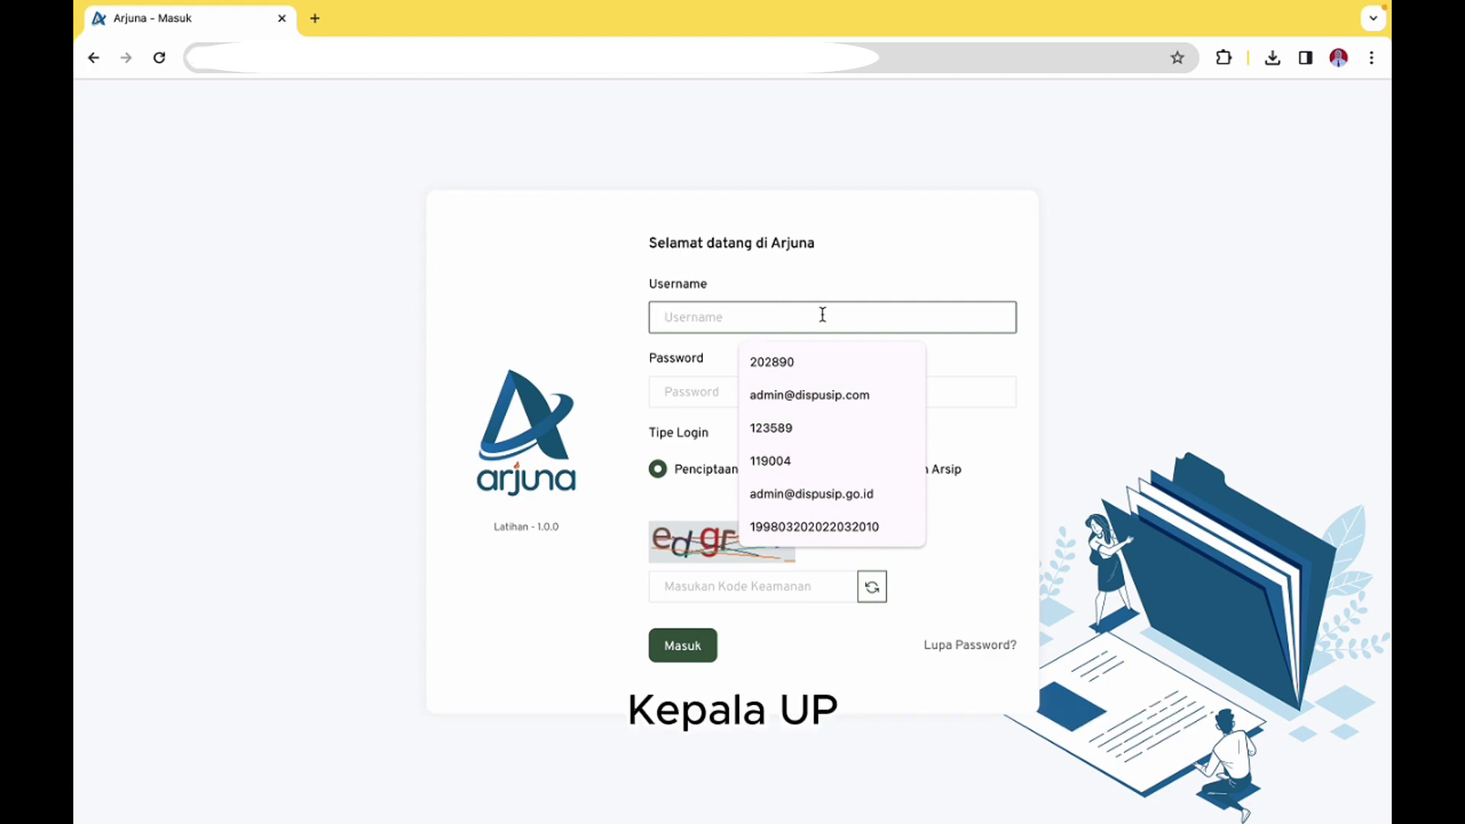
type("119004")
key("Tab")
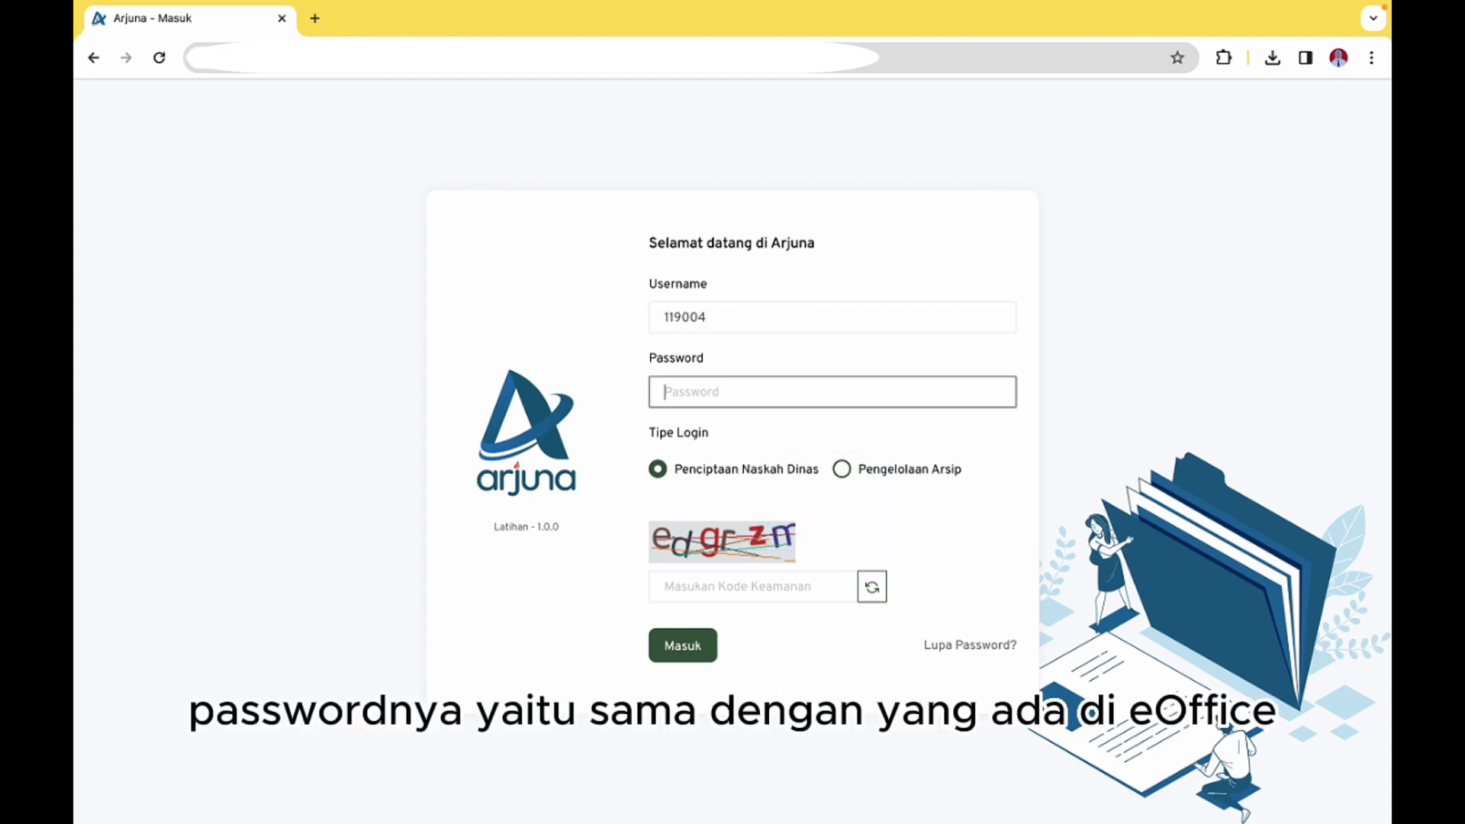
type("•")
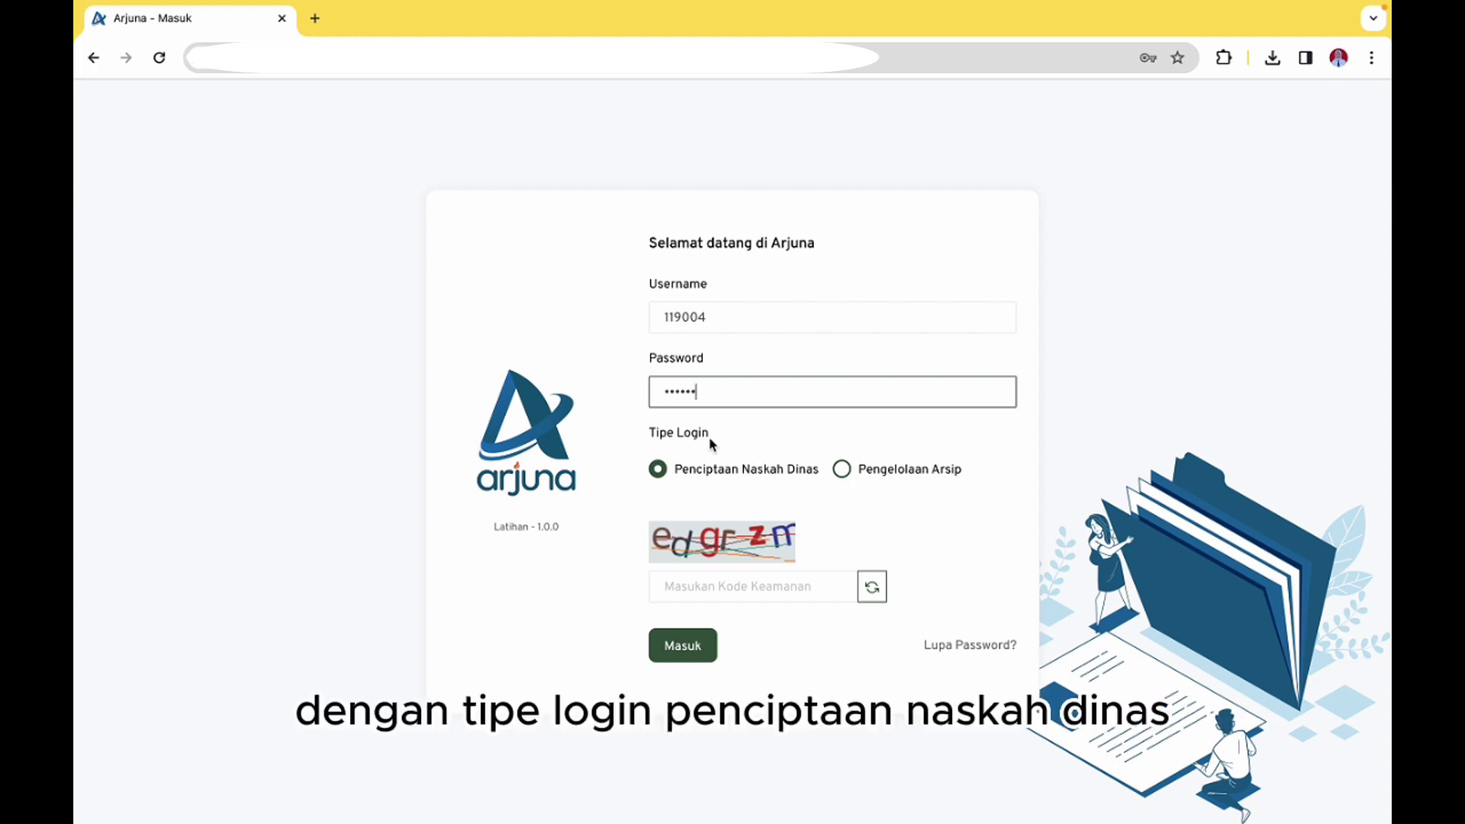
left_click(747, 578)
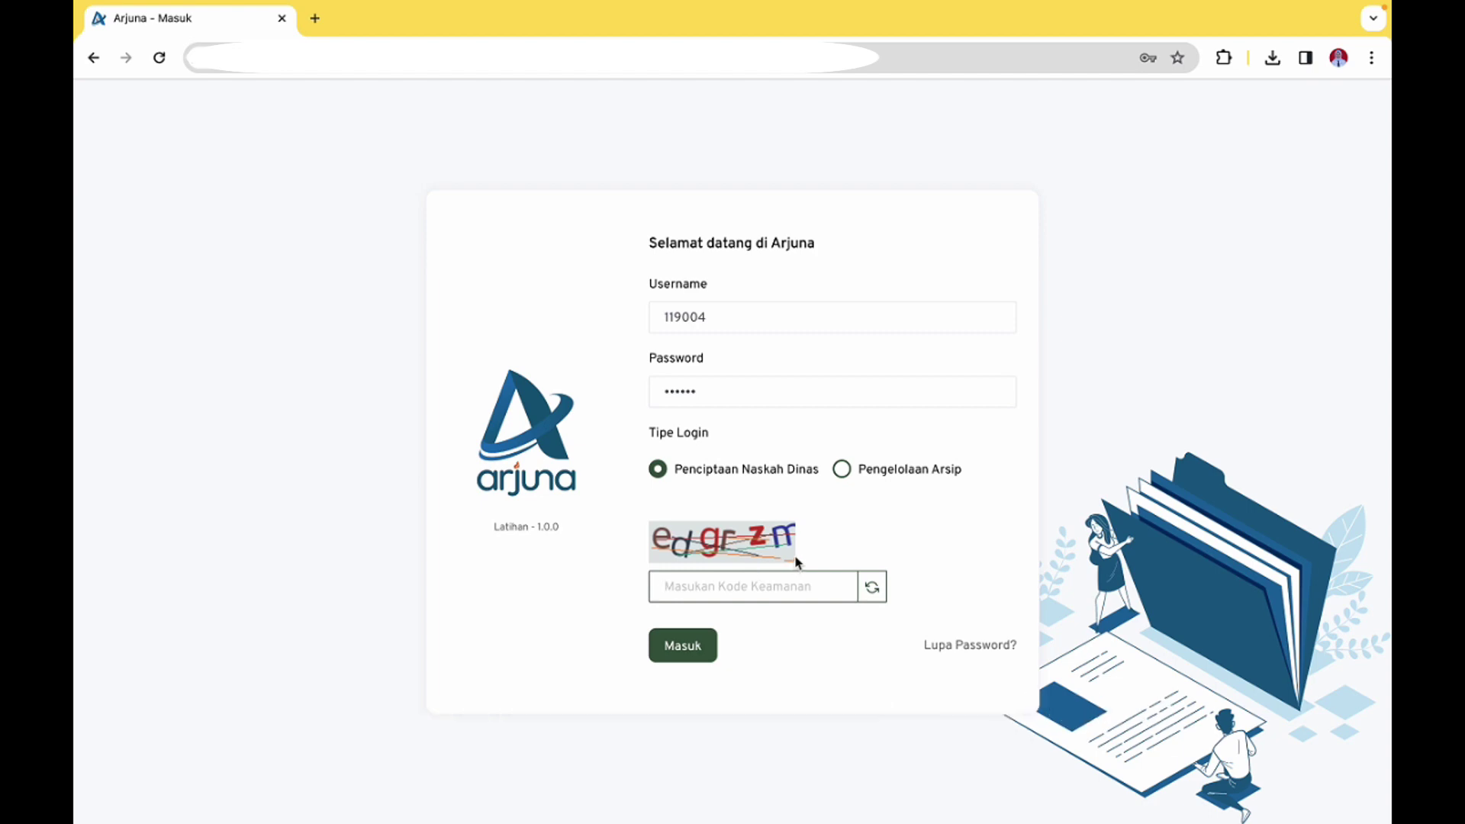
type("edgrzm")
key("Return")
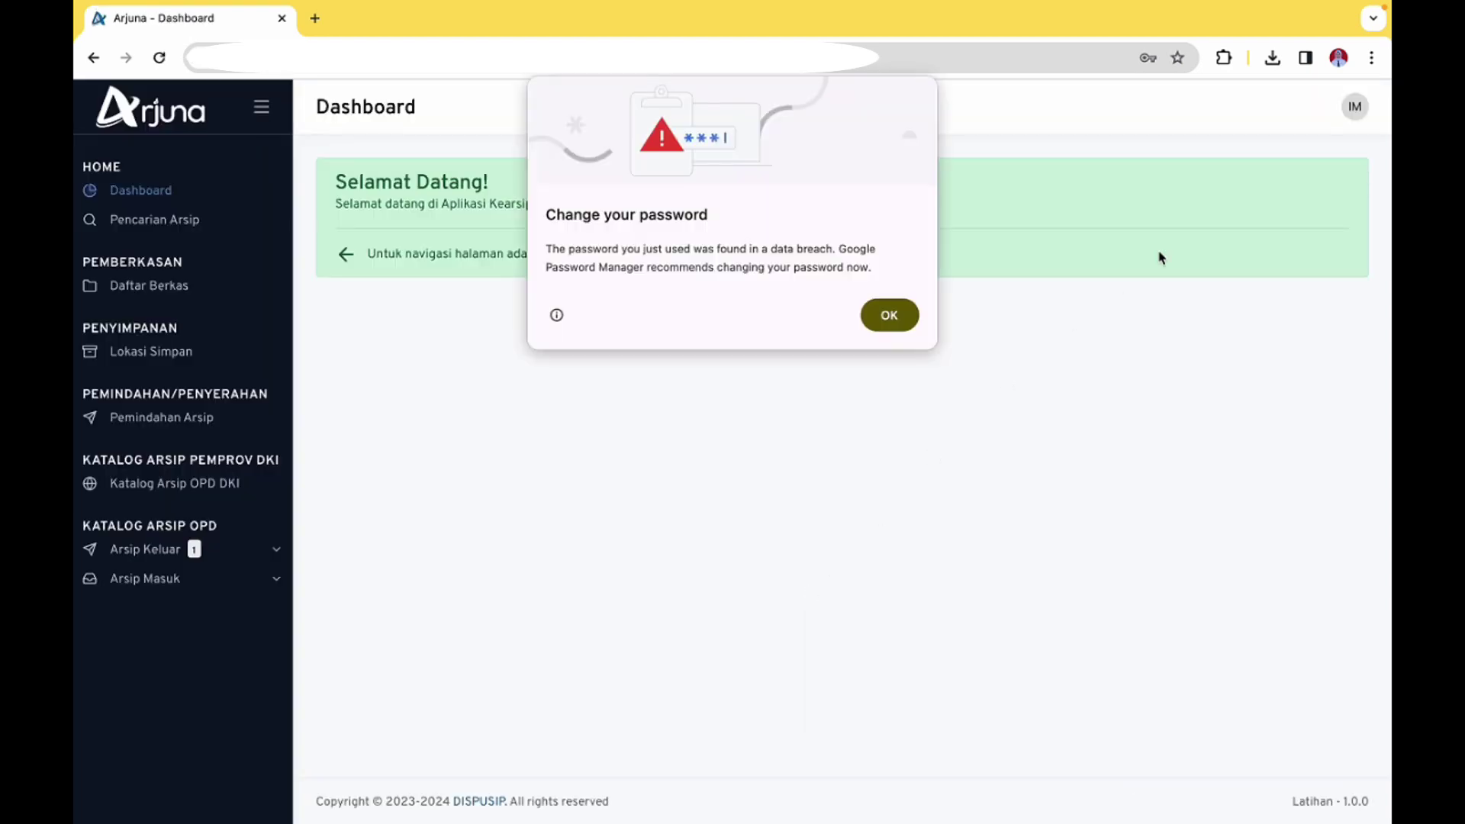
left_click(890, 315)
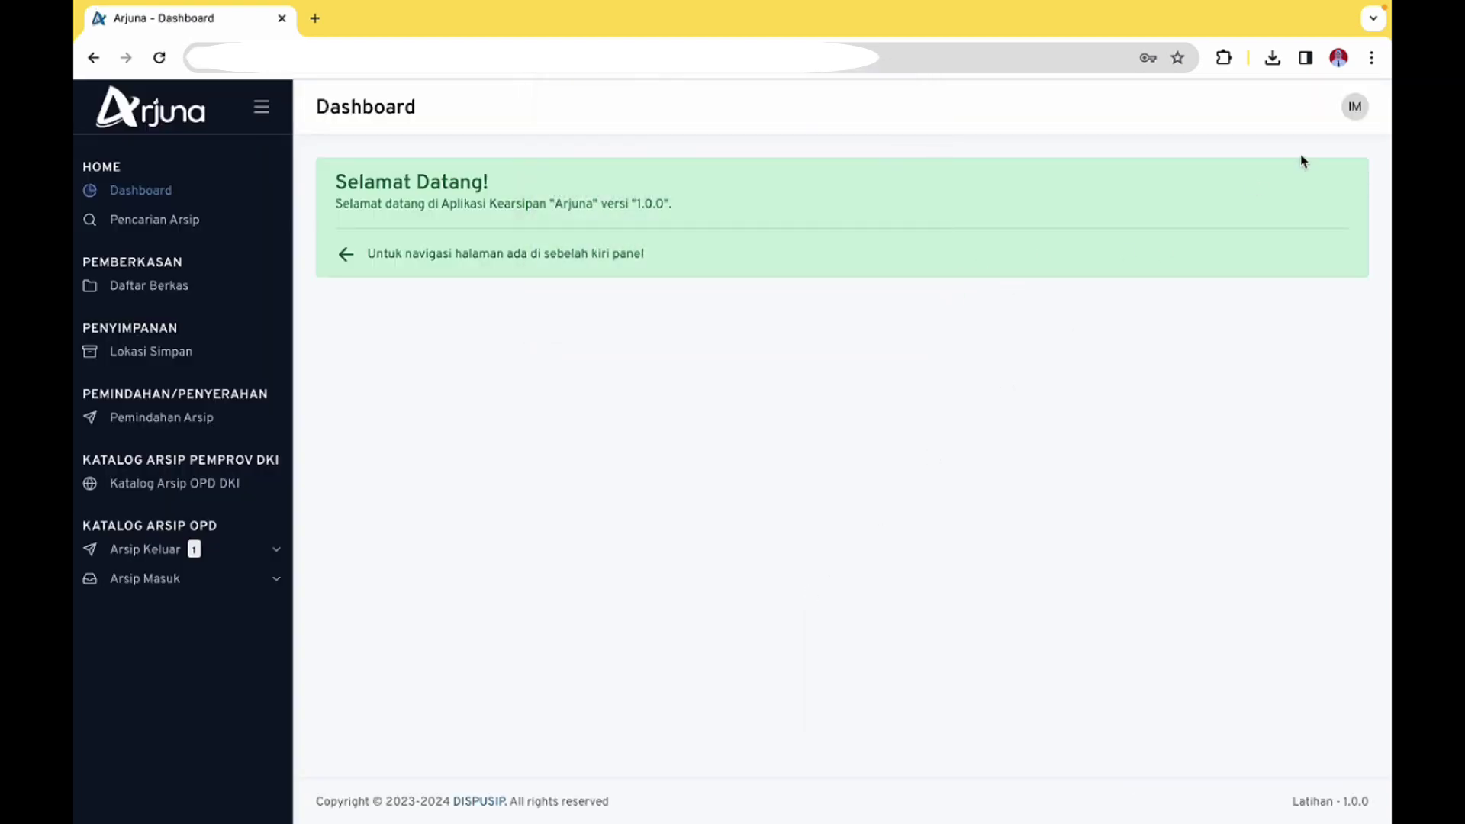
Open the Persetujuan Arsip Keluar queue and start editing the pending Nota Dinas 327/-073.7
left_click(1348, 111)
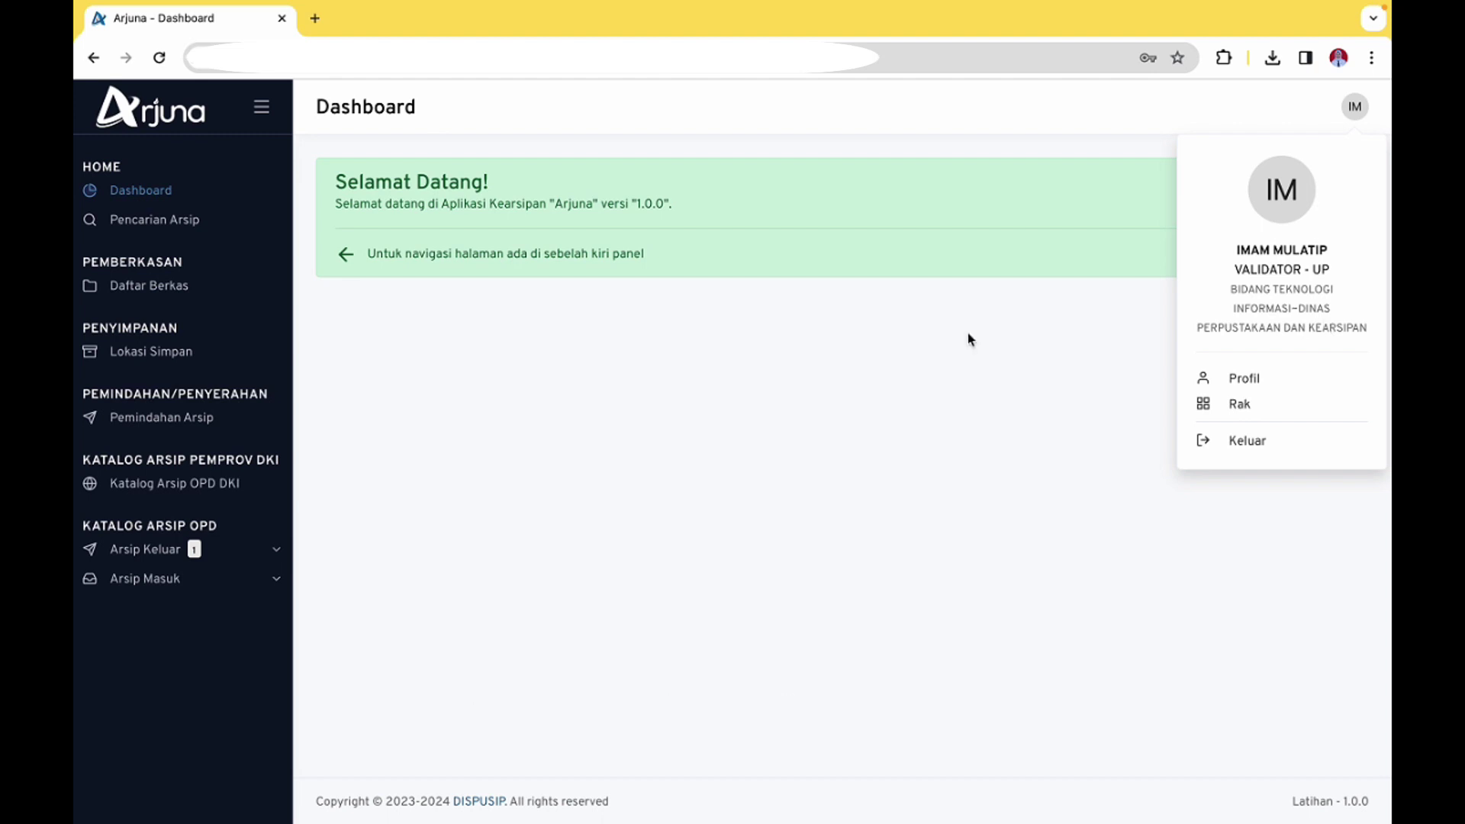
left_click(761, 376)
left_click(219, 552)
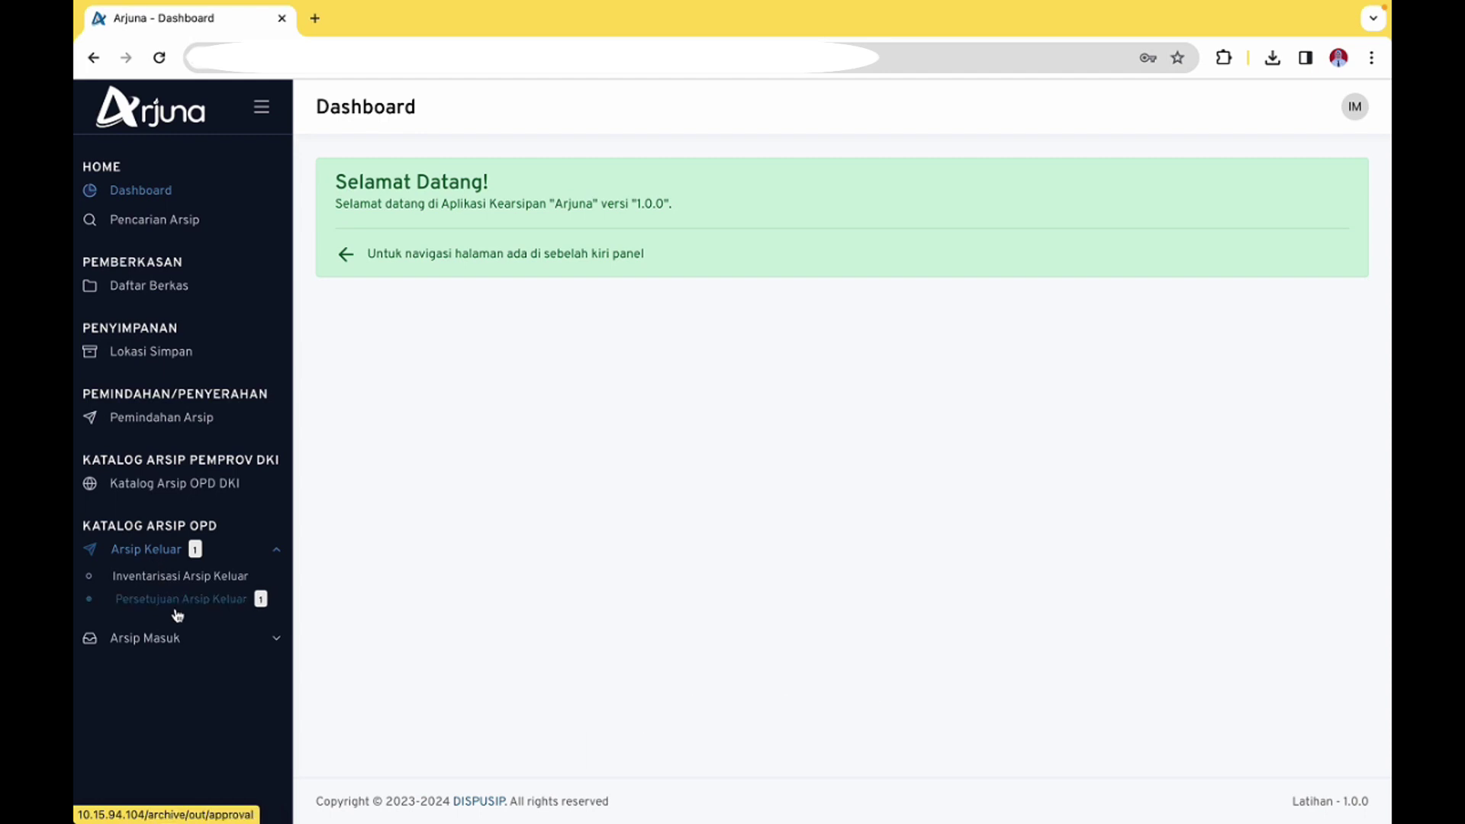
left_click(212, 607)
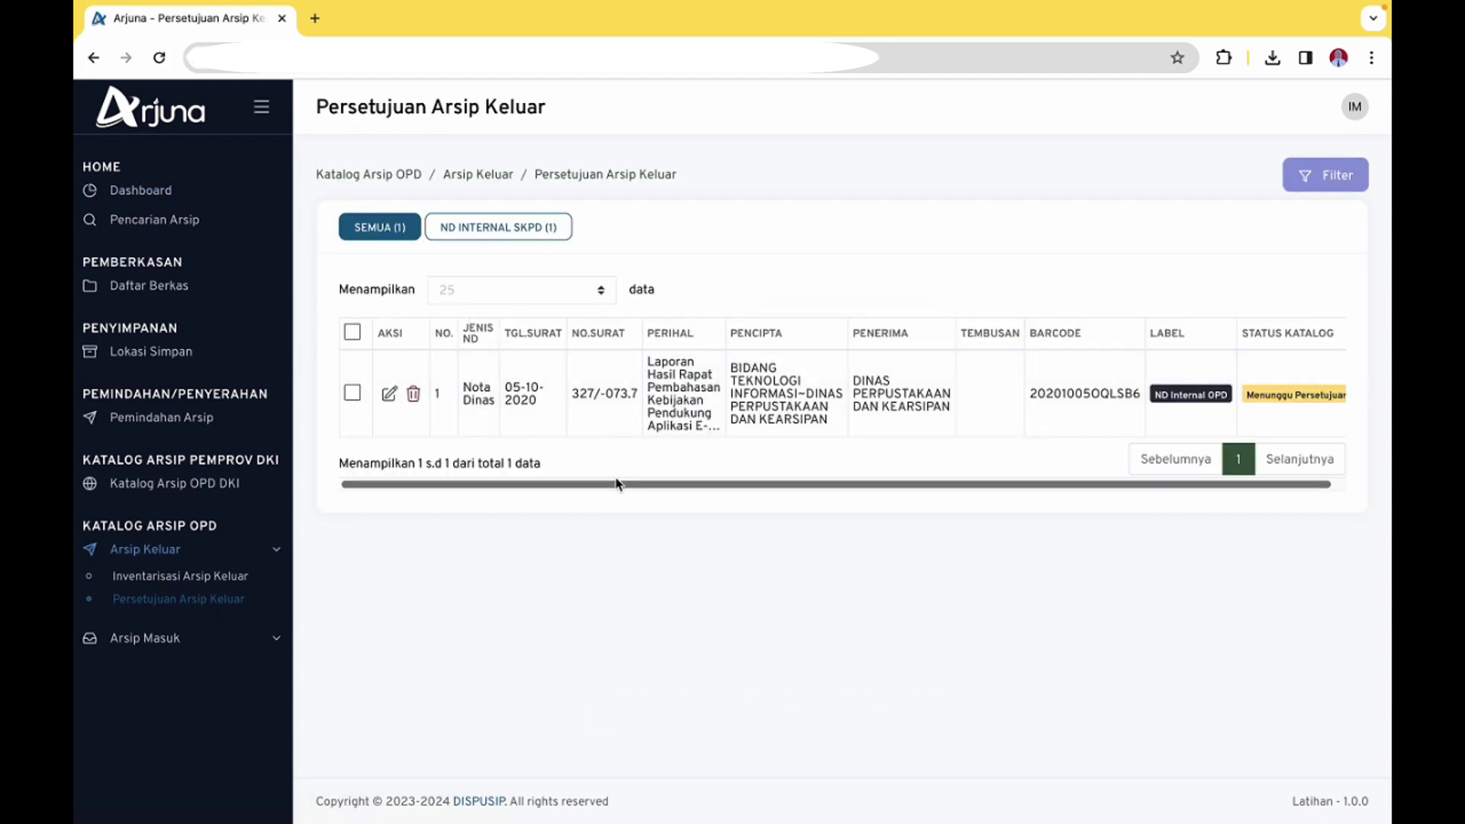
left_click_drag(617, 486, 756, 491)
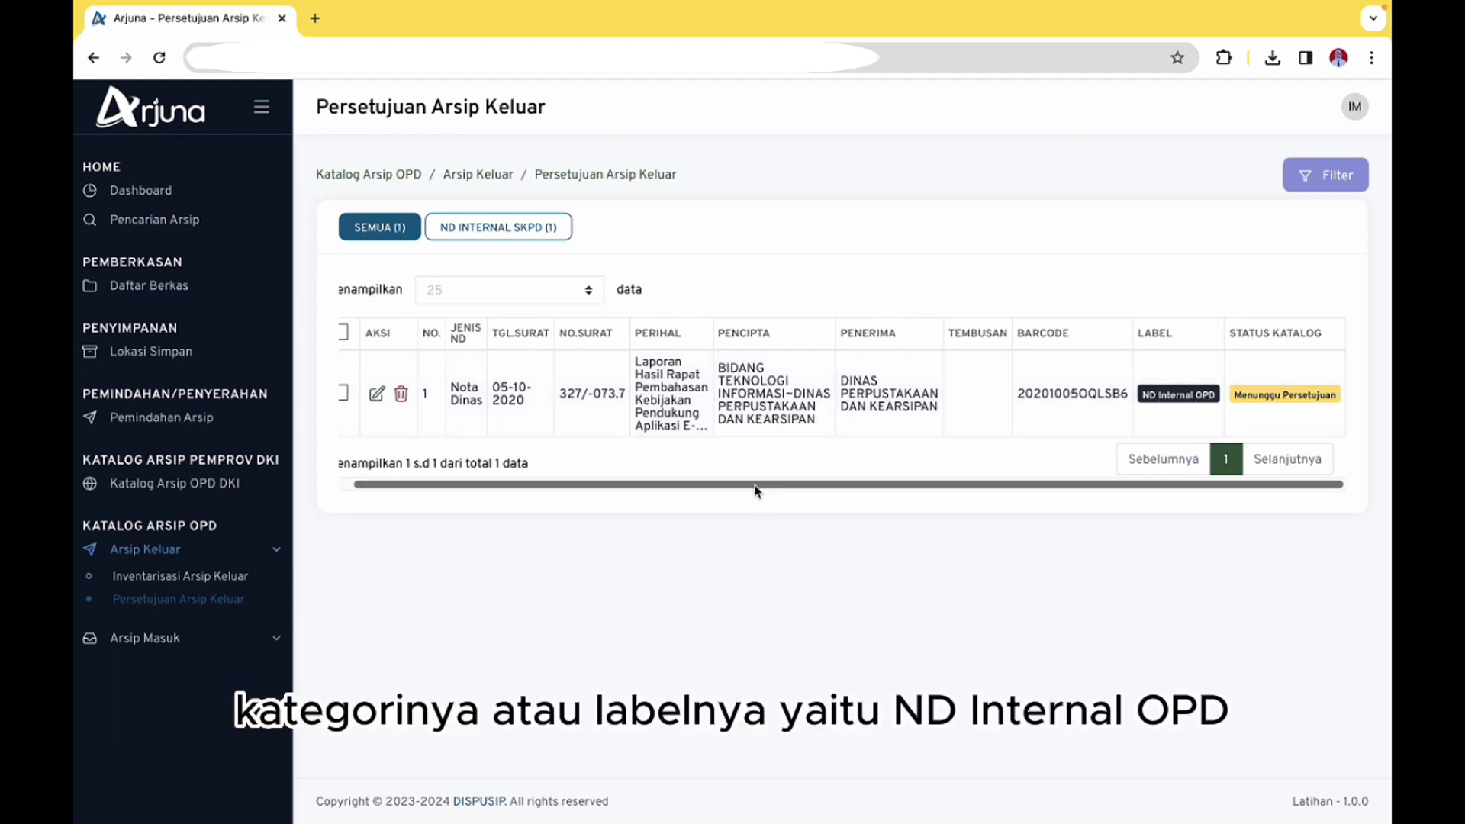
left_click_drag(758, 491, 726, 491)
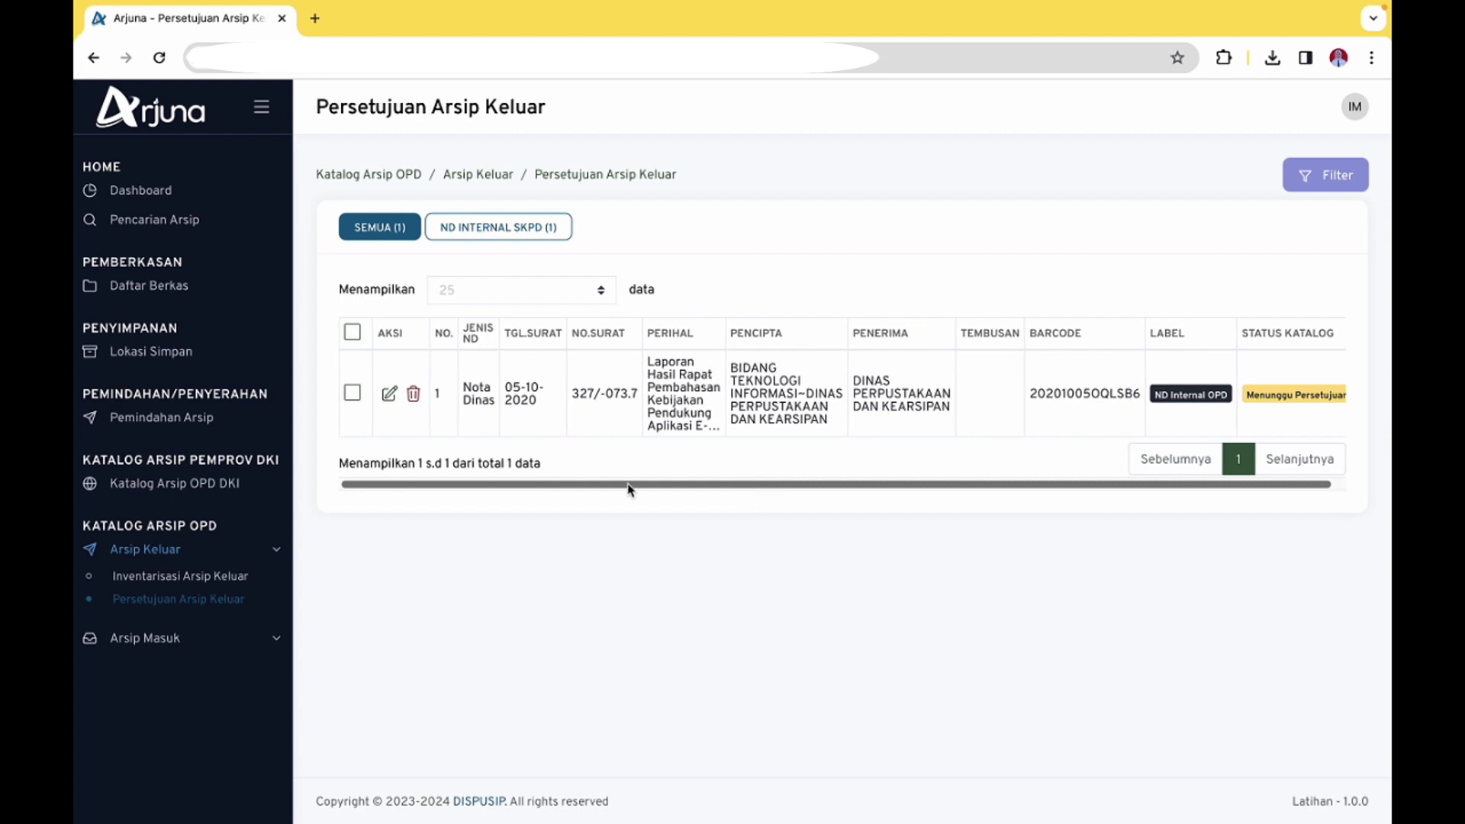
left_click(389, 397)
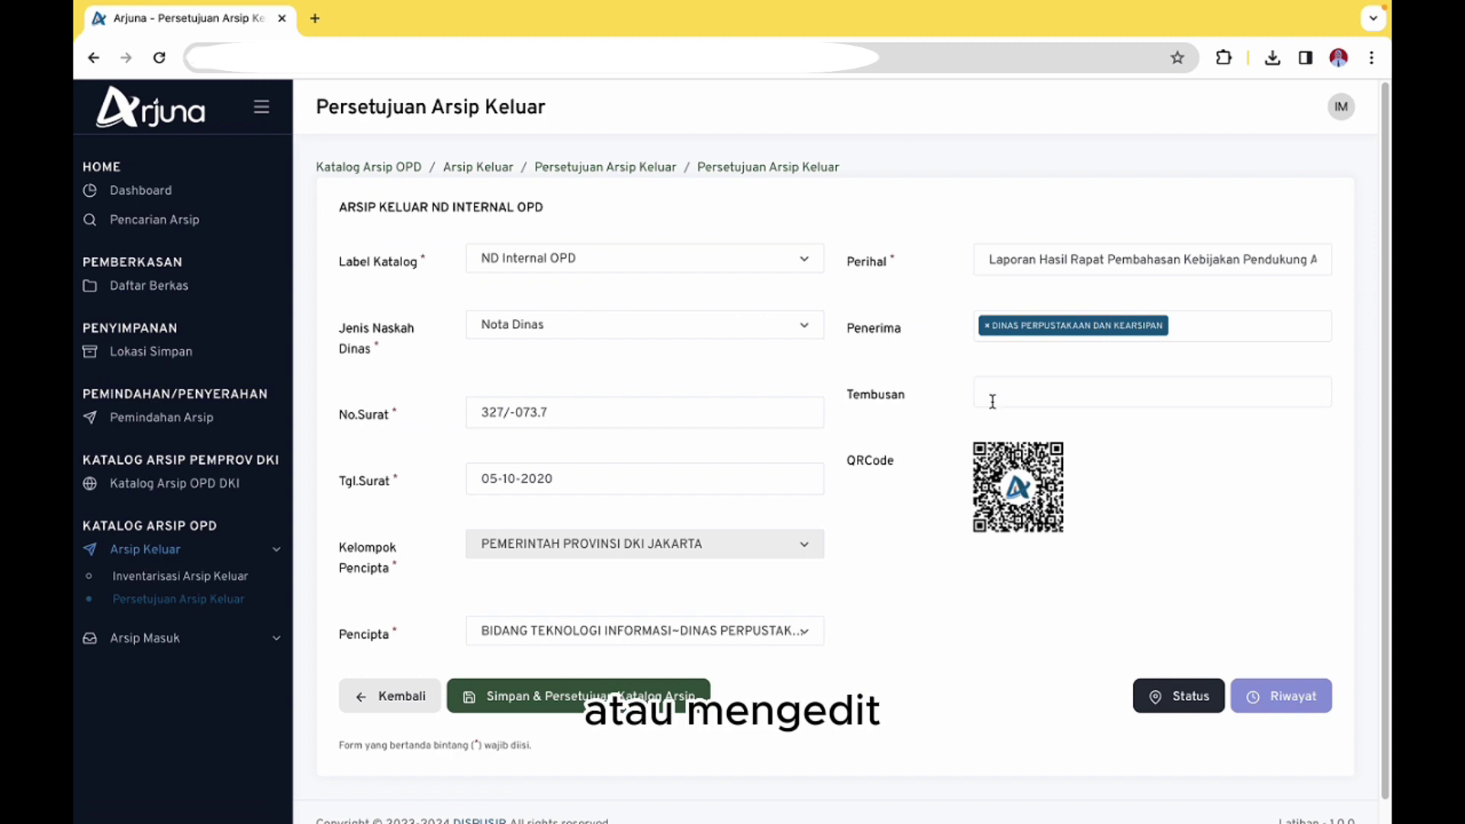
Add BIDANG PEMBINAAN DAN PENGAWASAN KEARSIPAN as Tembusan, then save with Simpan & Persetujuan Katalog Arsip
left_click(1015, 379)
left_click(945, 355)
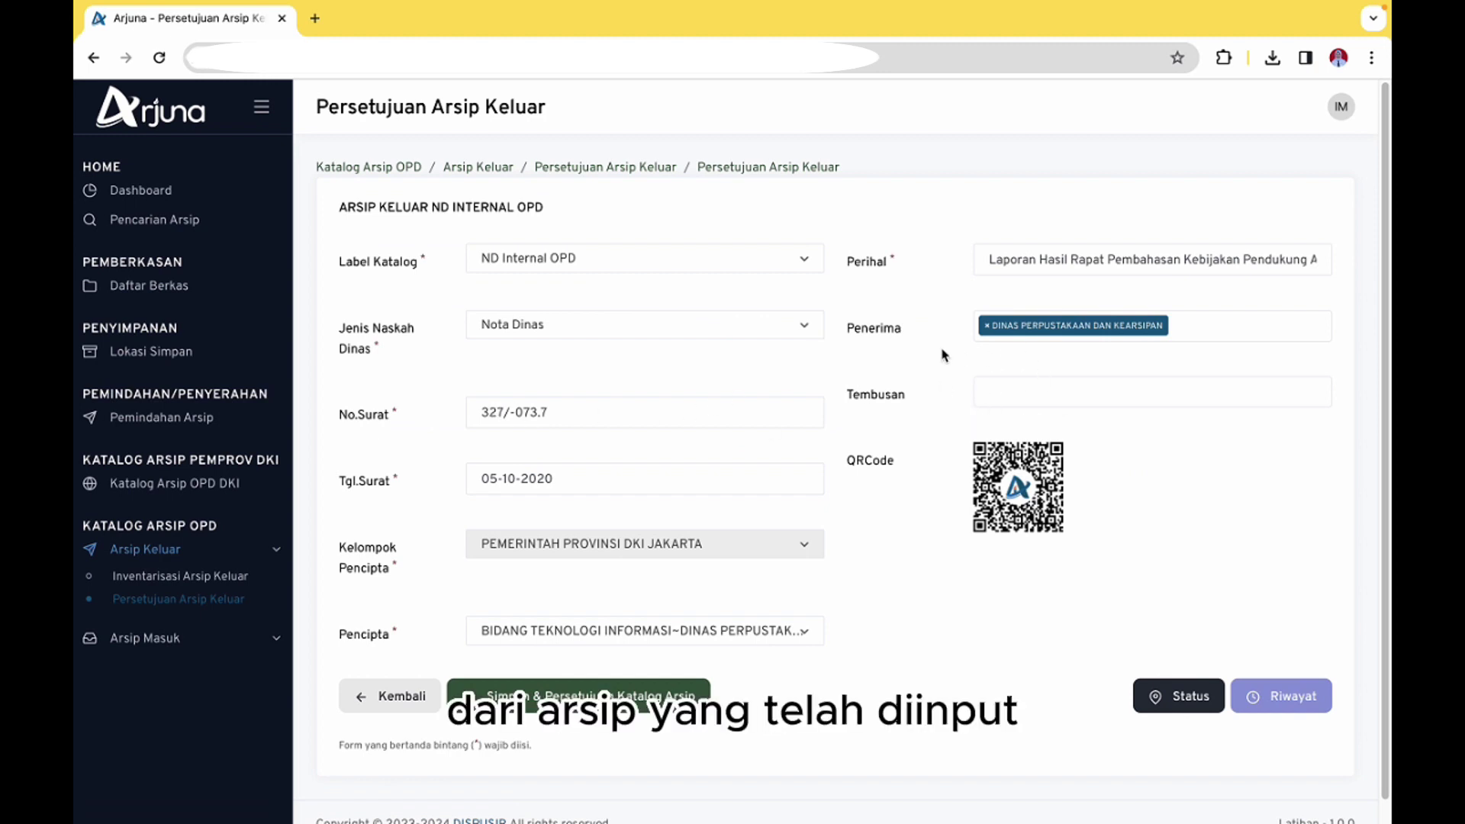
left_click(1117, 387)
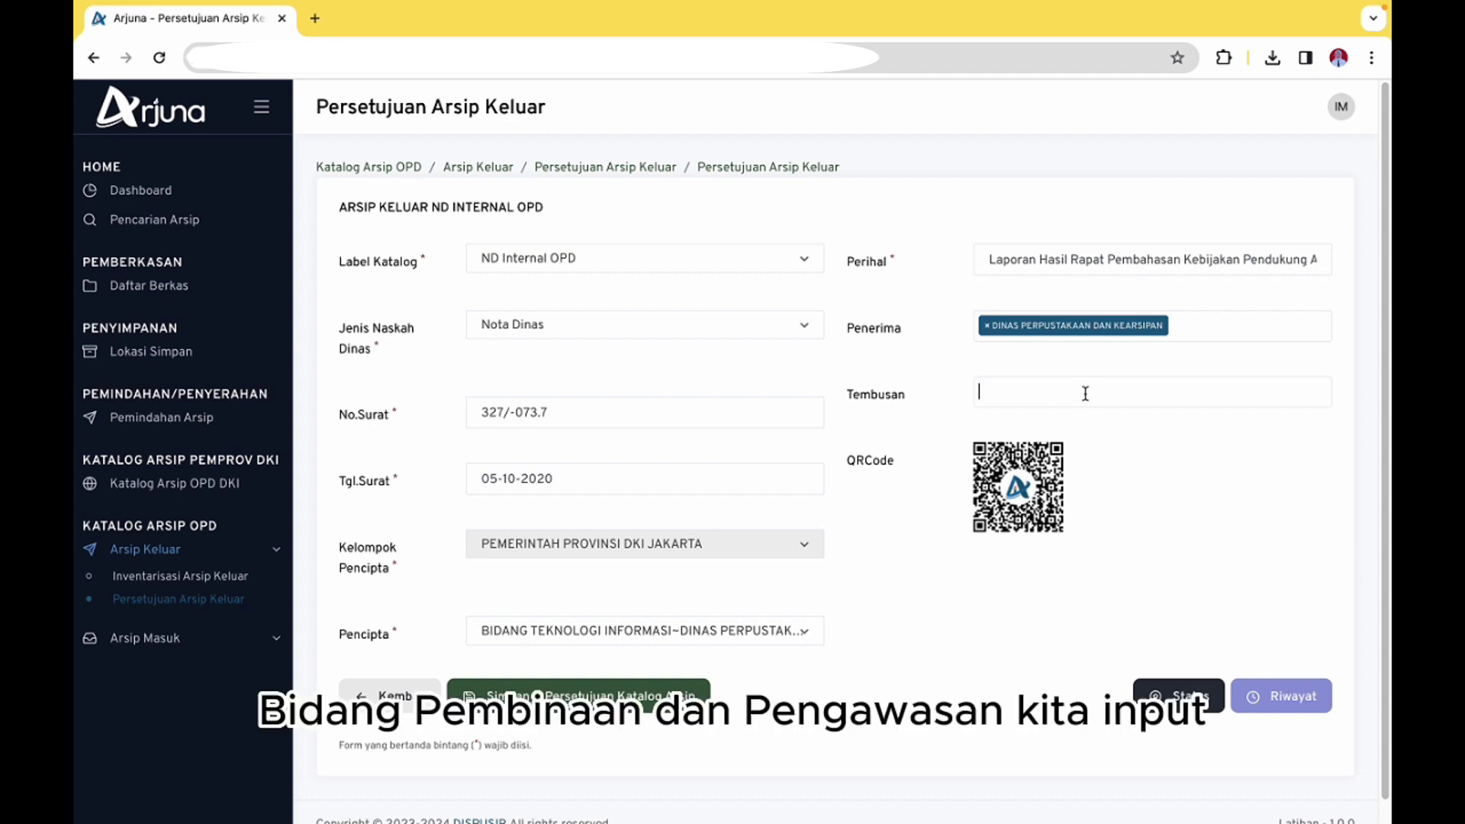
type("bidang p")
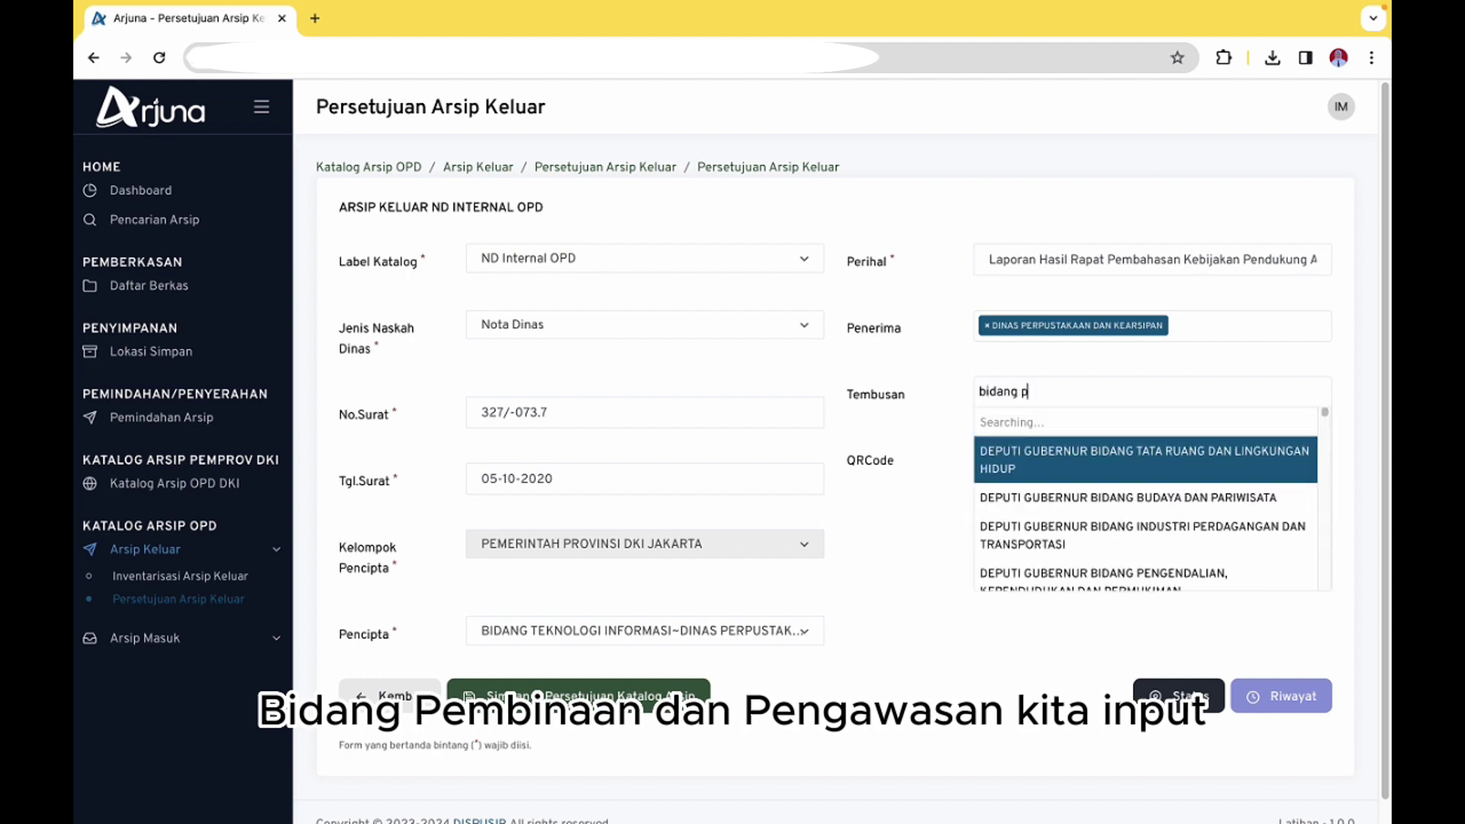
type("embina")
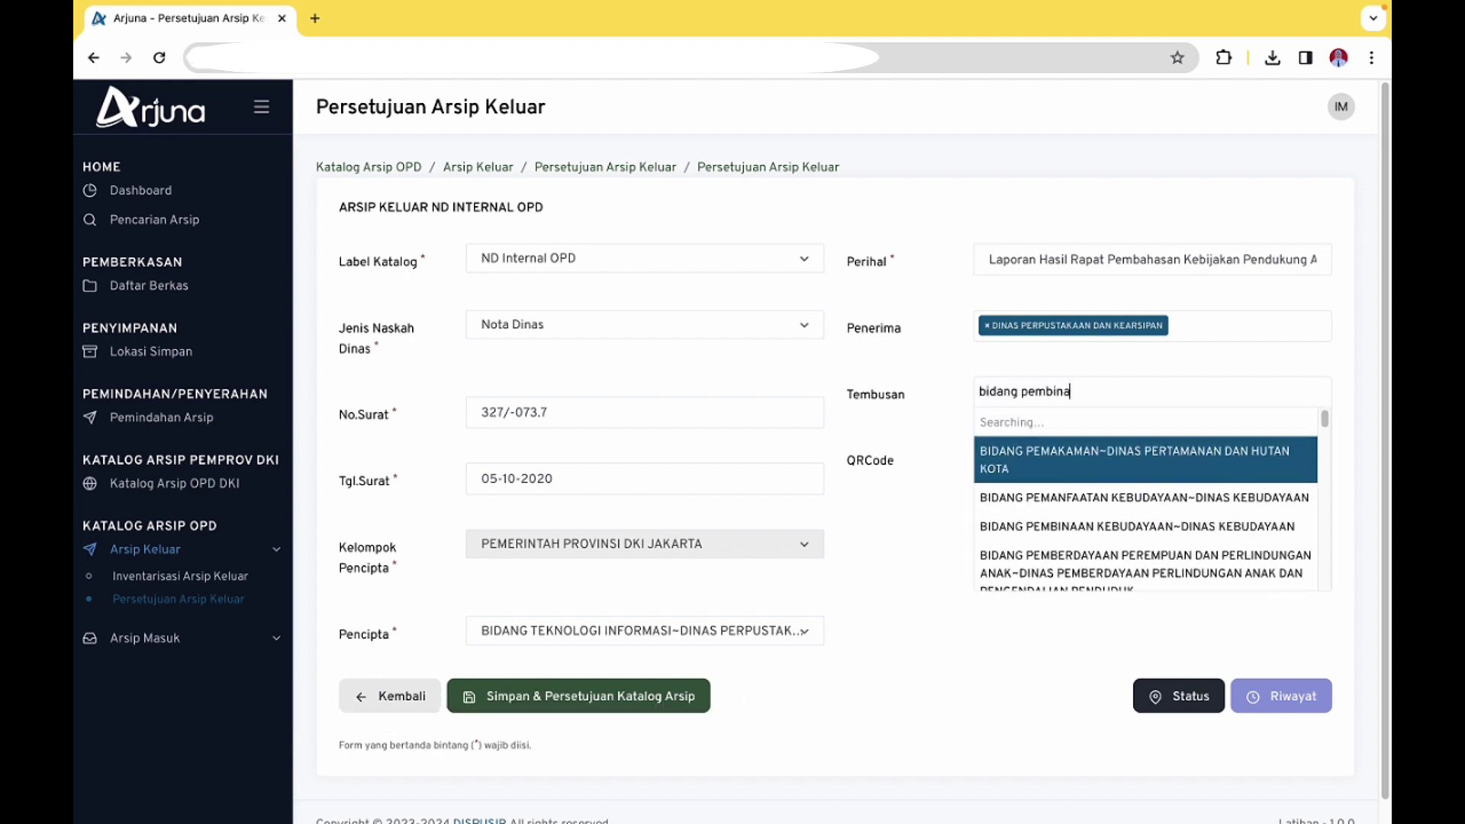
type("an dan pengawa")
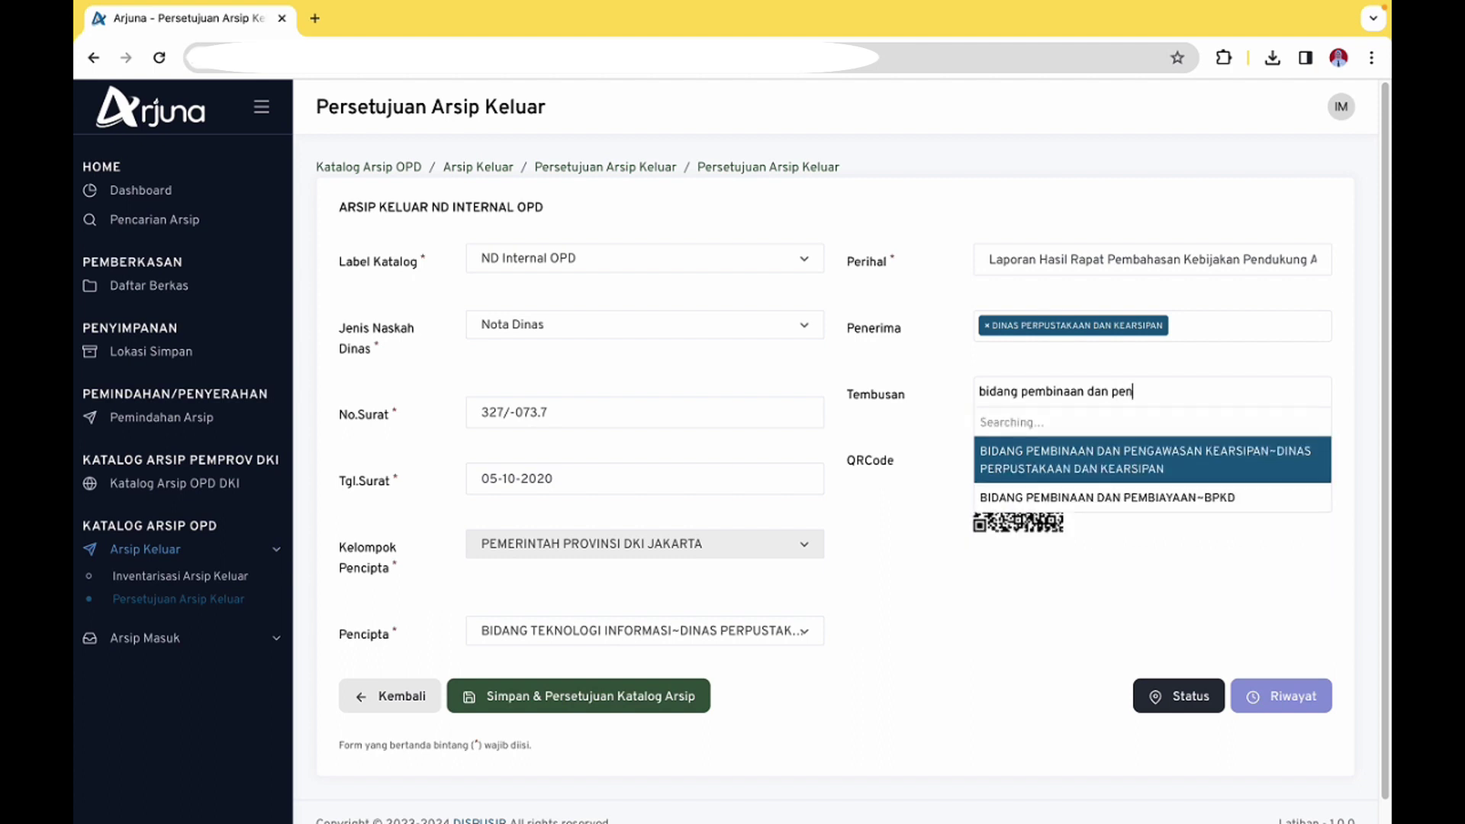
left_click(1091, 432)
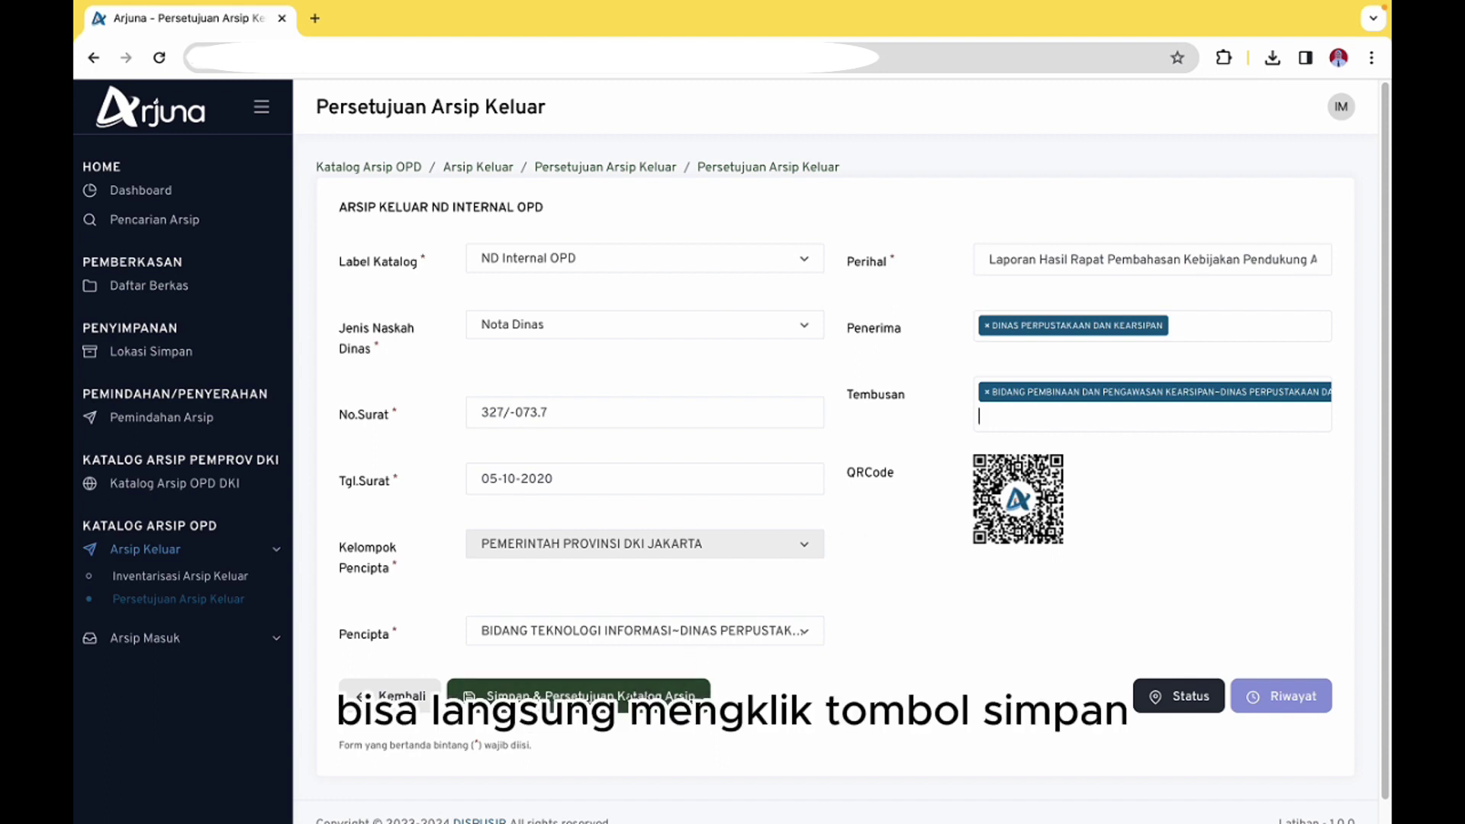
left_click(678, 695)
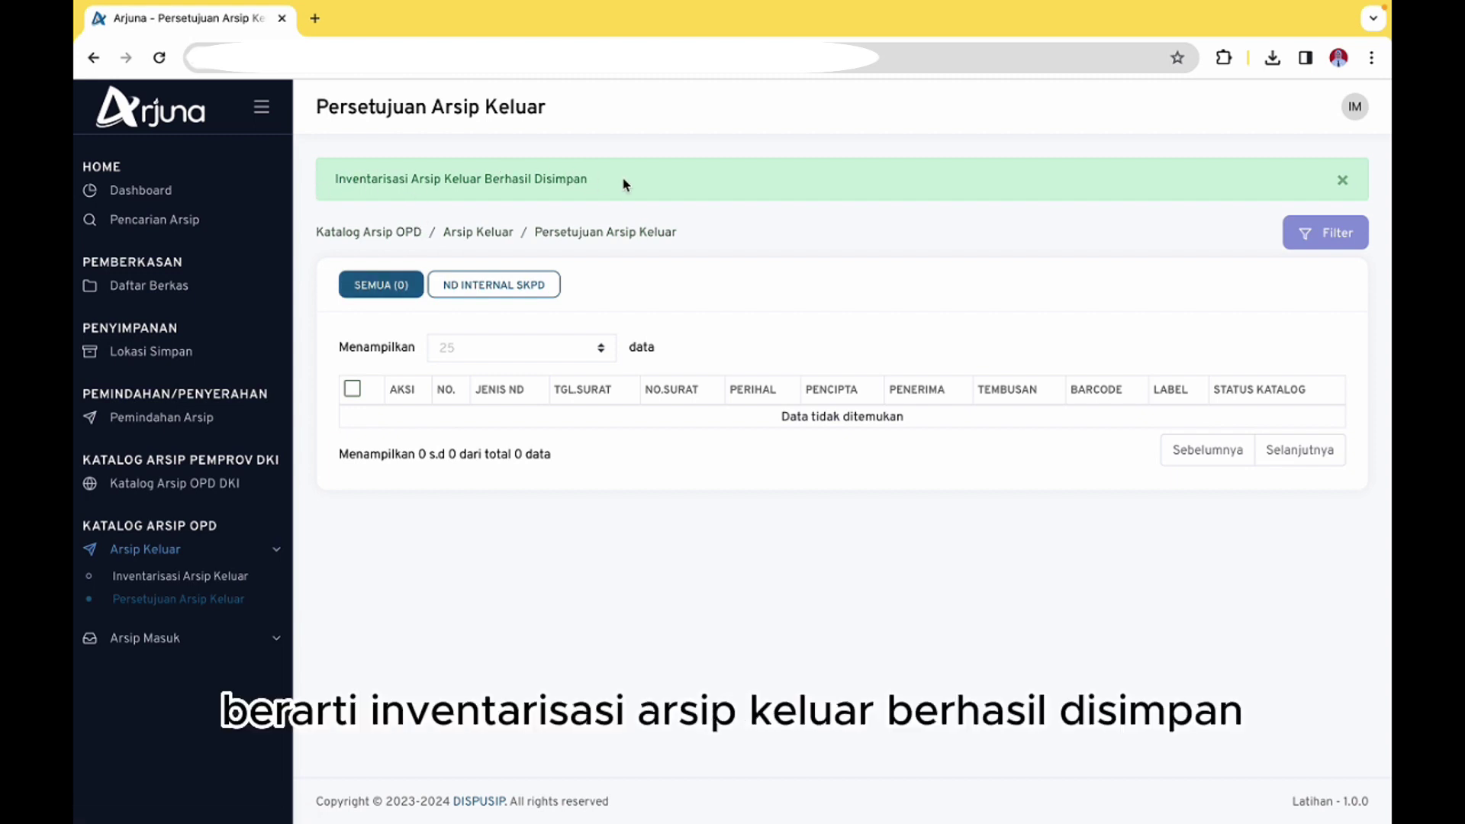
Go from Katalog Arsip OPD DKI to the Inventarisasi Arsip Keluar list of five records
left_click(219, 486)
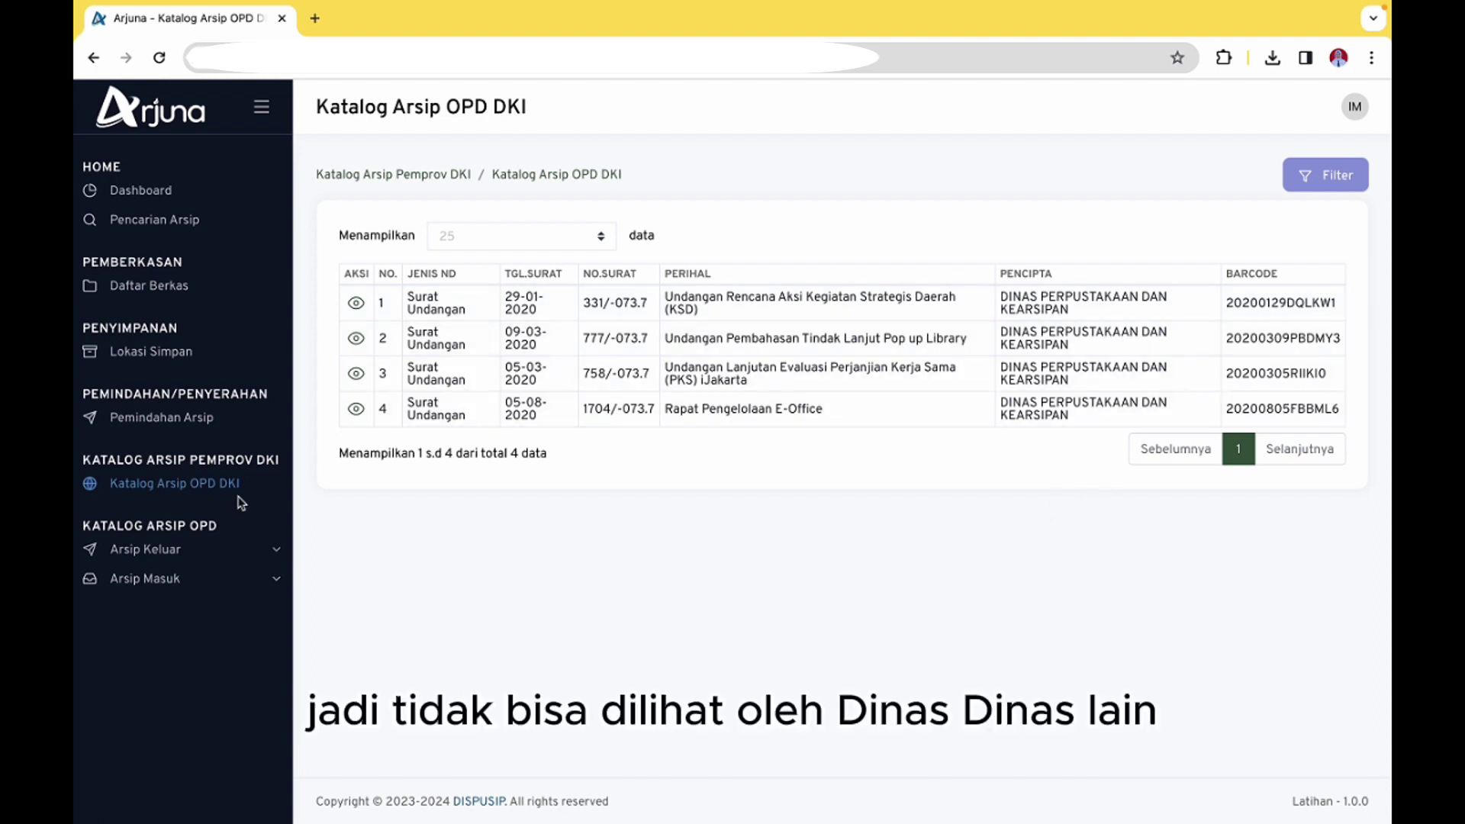
left_click(164, 551)
left_click(169, 585)
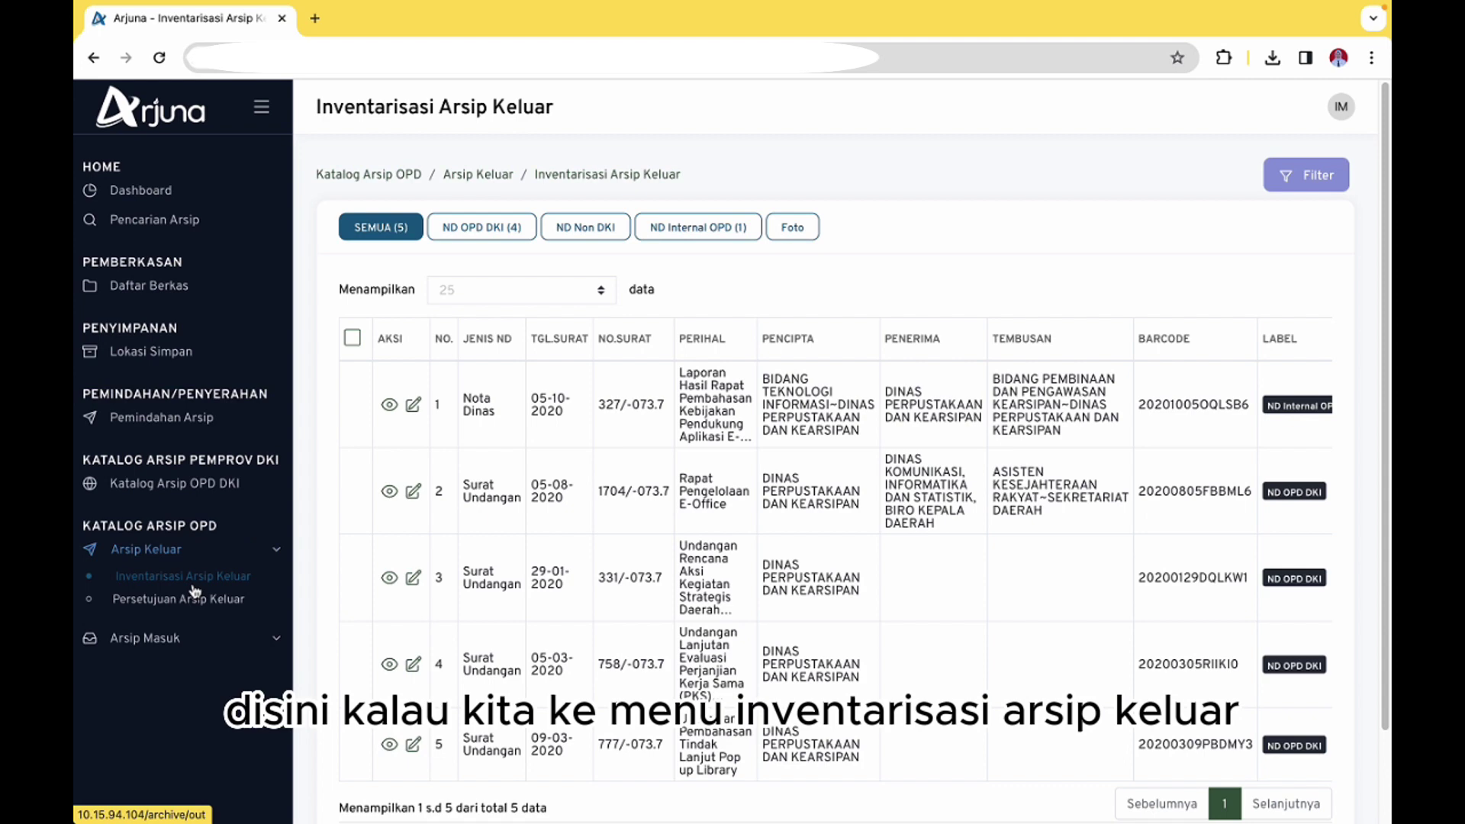
scroll(690, 505, "right", 2)
scroll(690, 506, "right", 4)
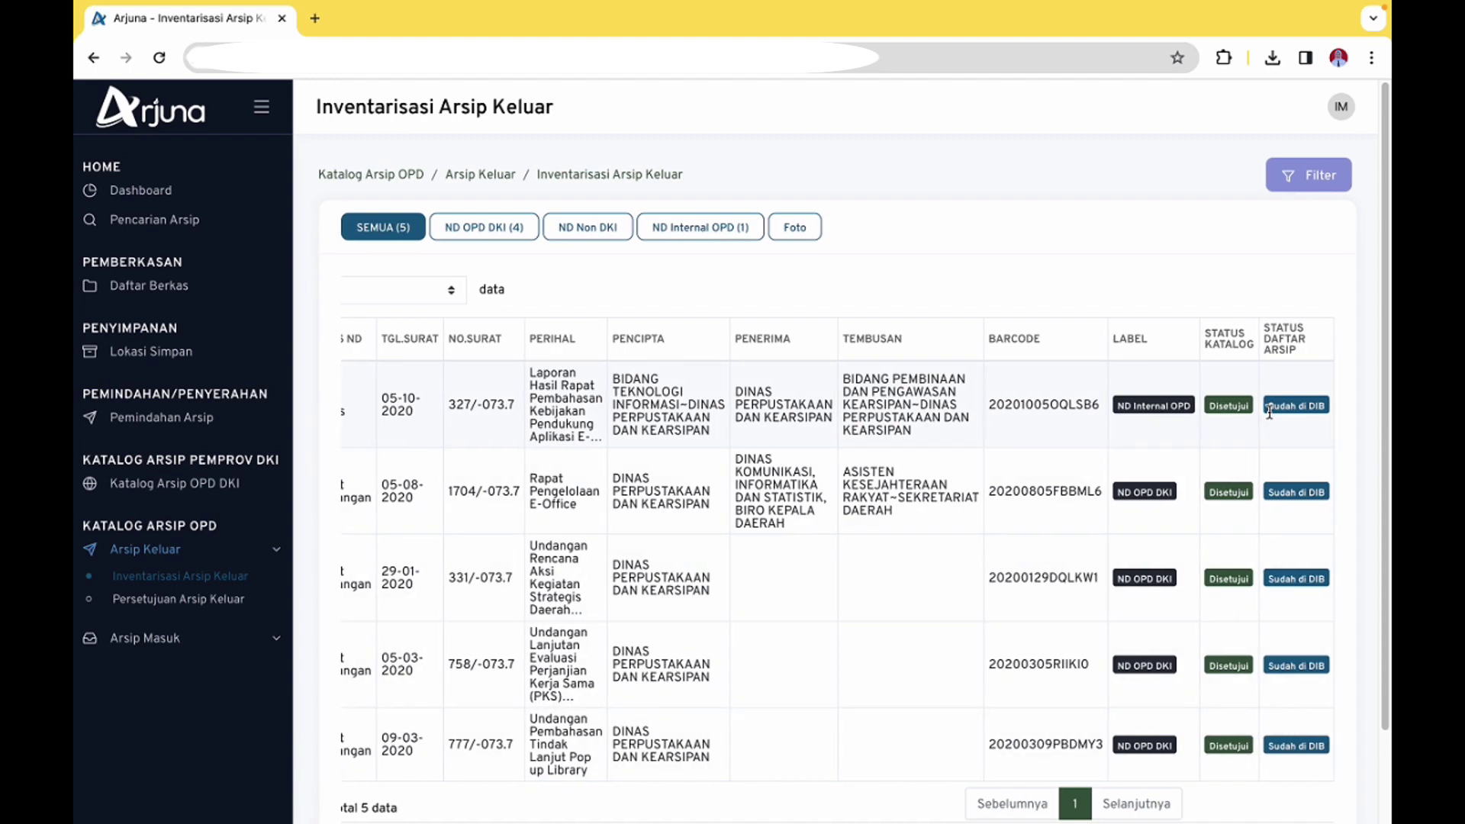
scroll(1269, 412, "left", 3)
scroll(1269, 412, "right", 3)
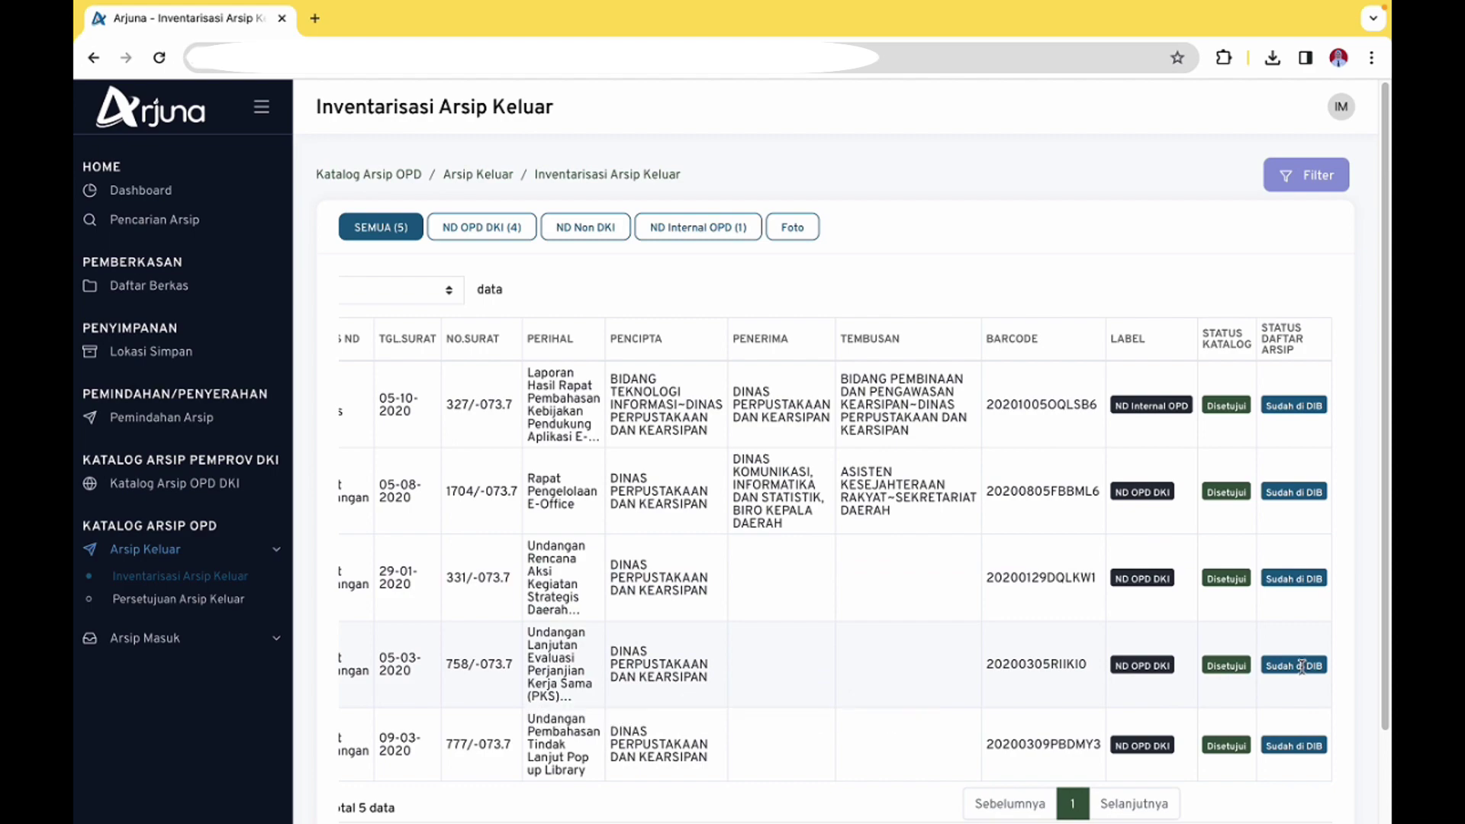
scroll(1302, 665, "left", 3)
scroll(1302, 665, "right", 3)
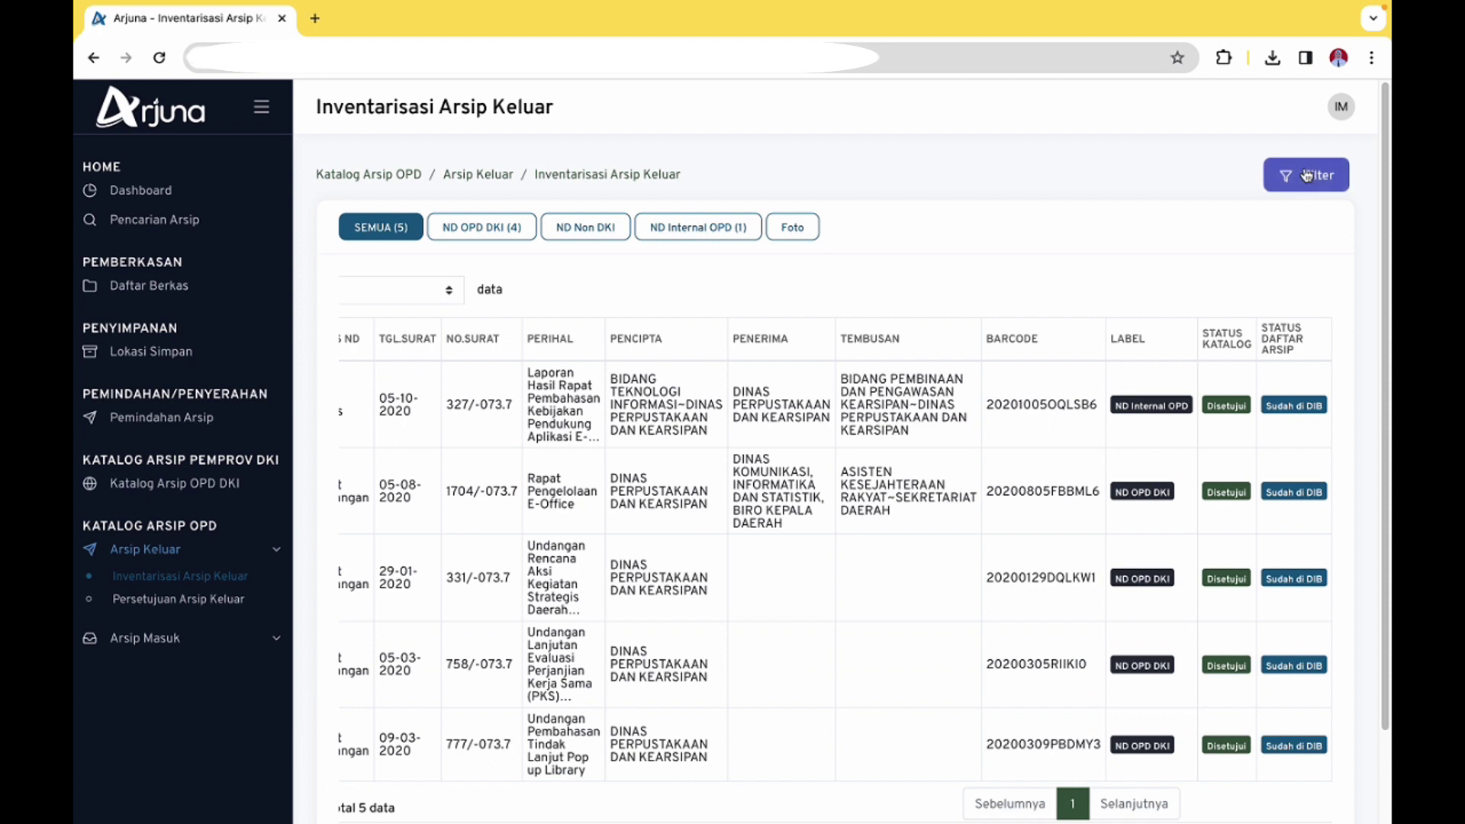
Log out of the validator account and enter the login username and password
left_click(1341, 107)
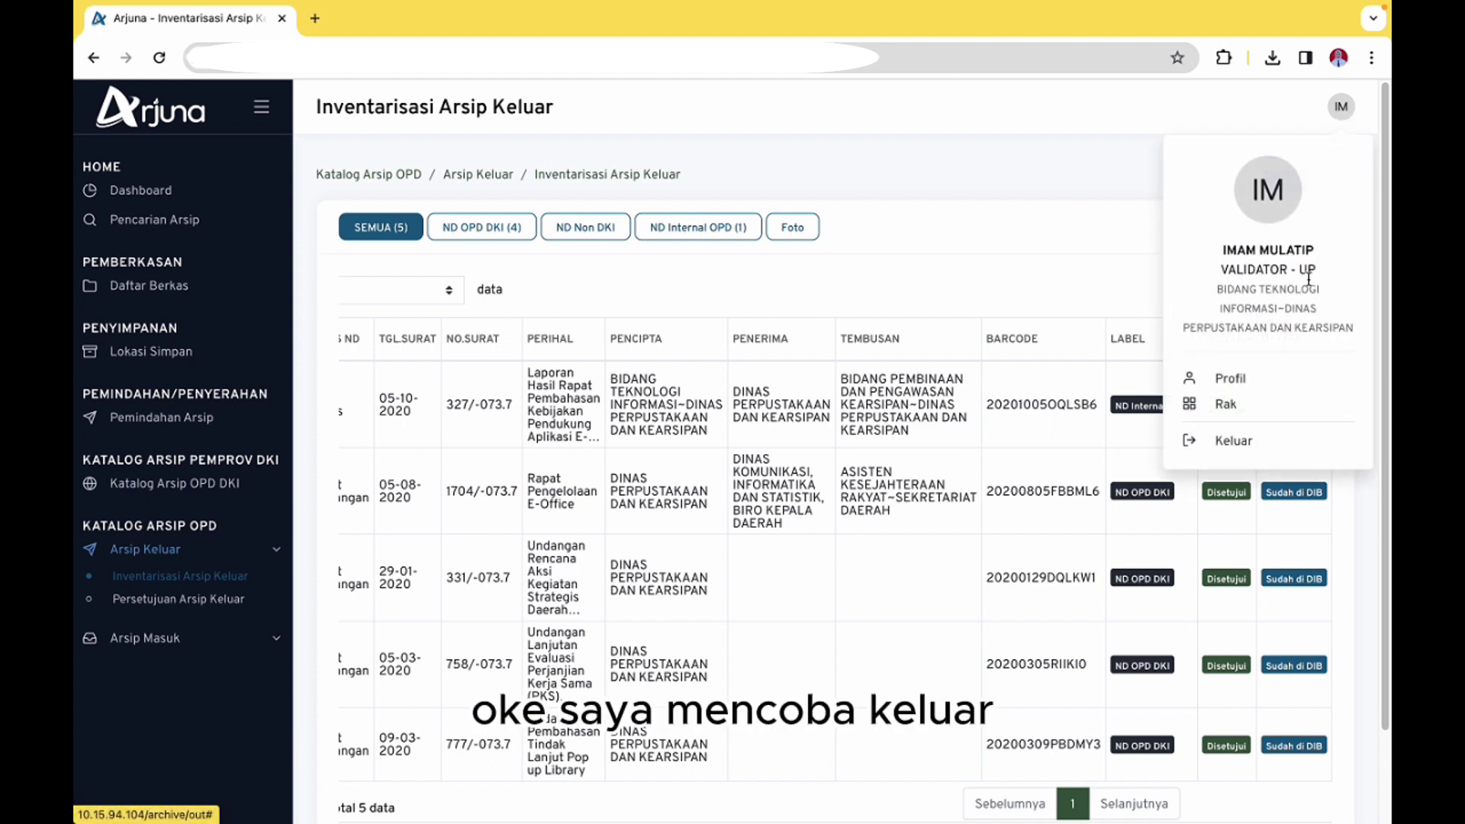
left_click(1248, 442)
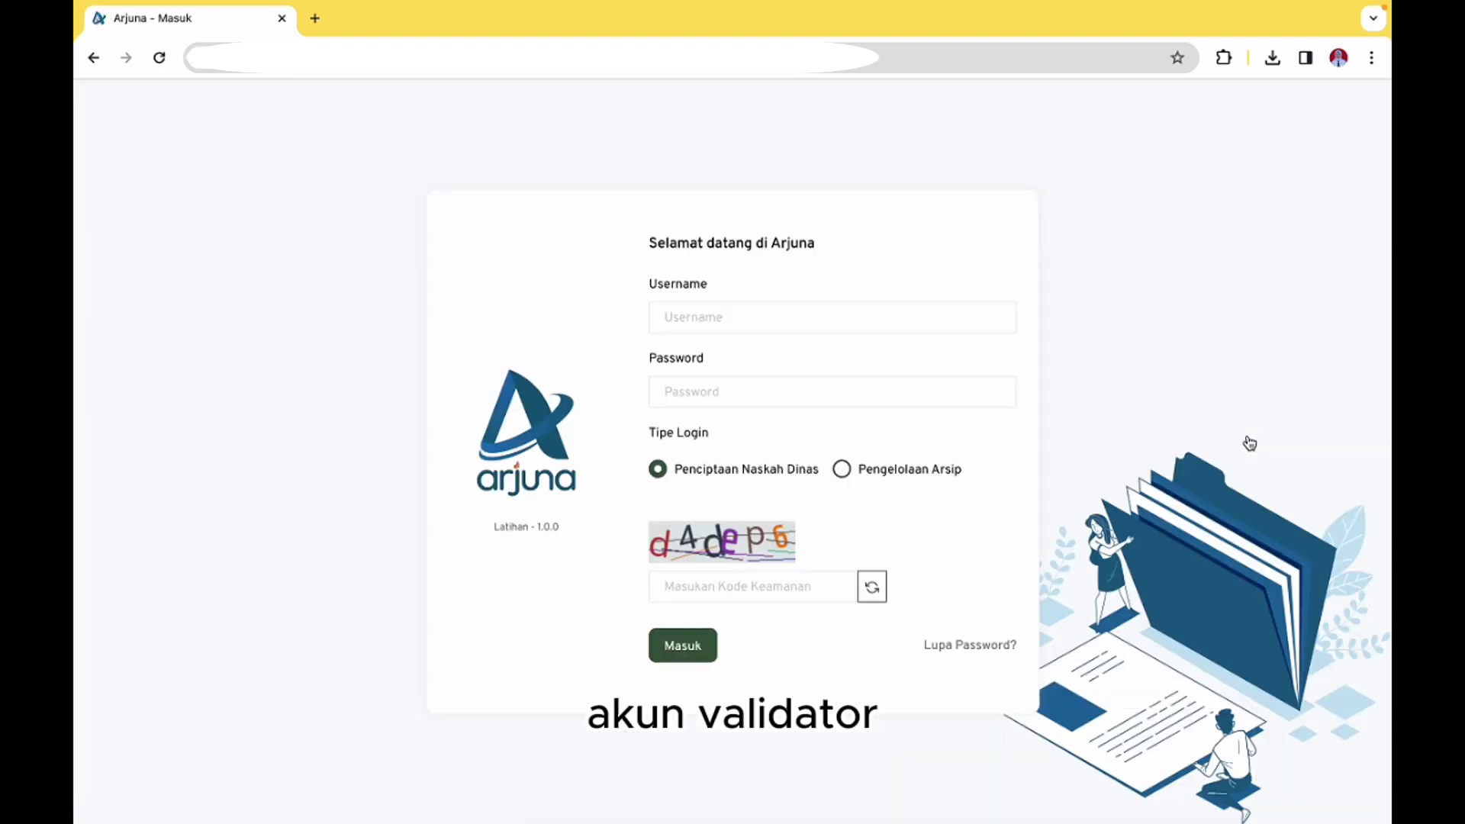
left_click(723, 319)
left_click(1130, 306)
left_click(827, 320)
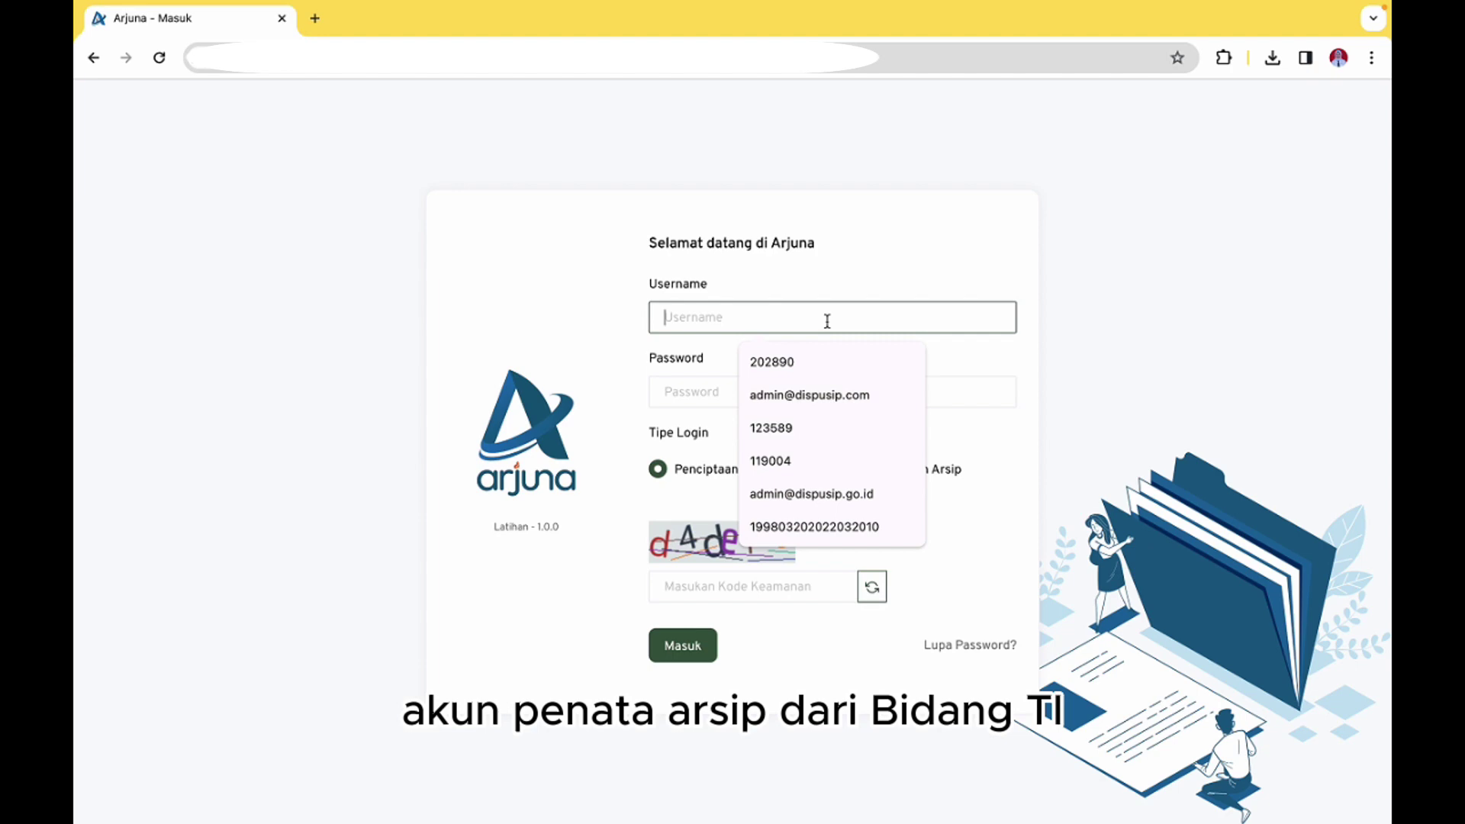
left_click_drag(746, 320, 615, 320)
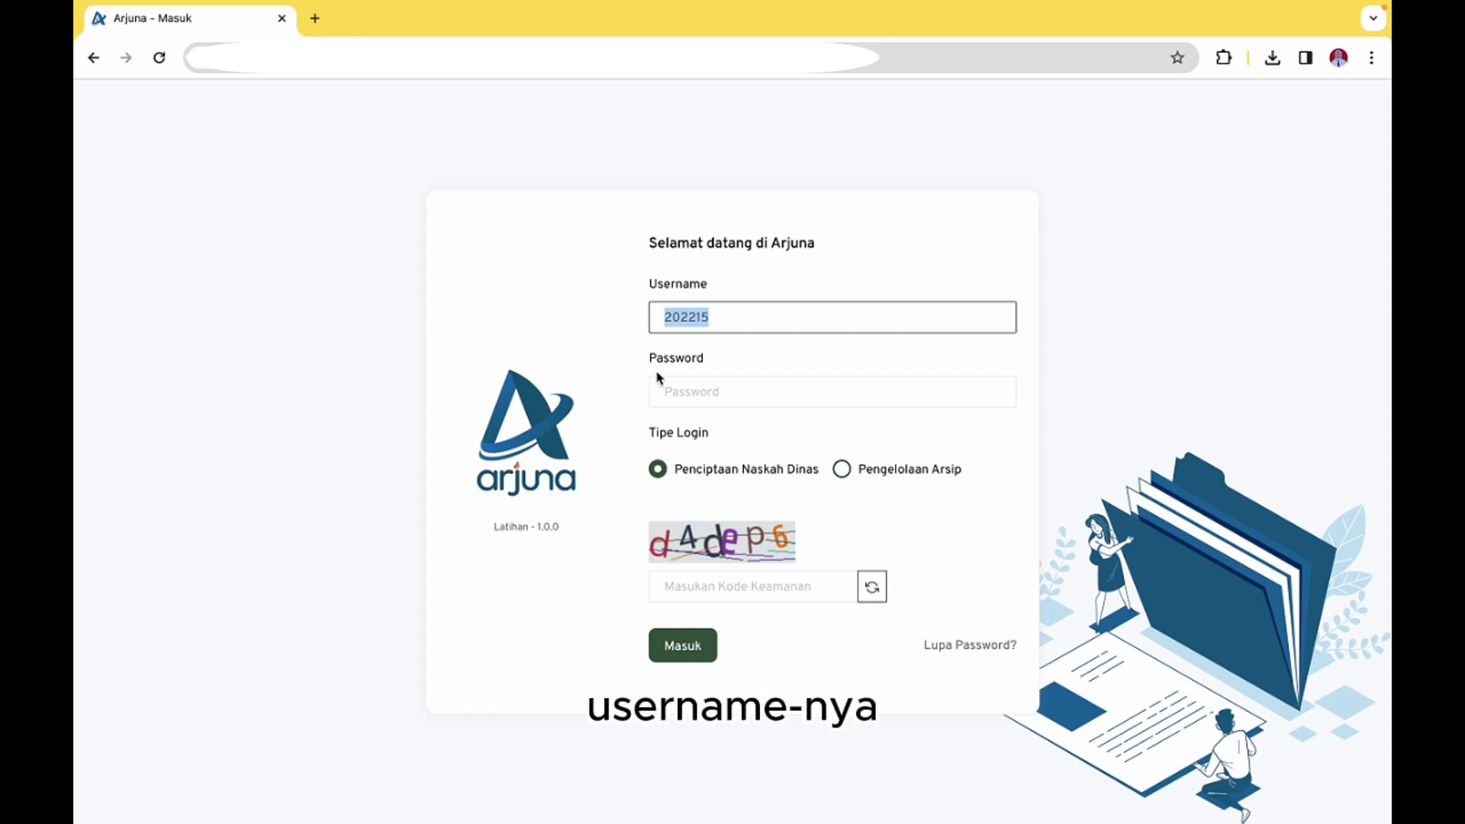
left_click(714, 400)
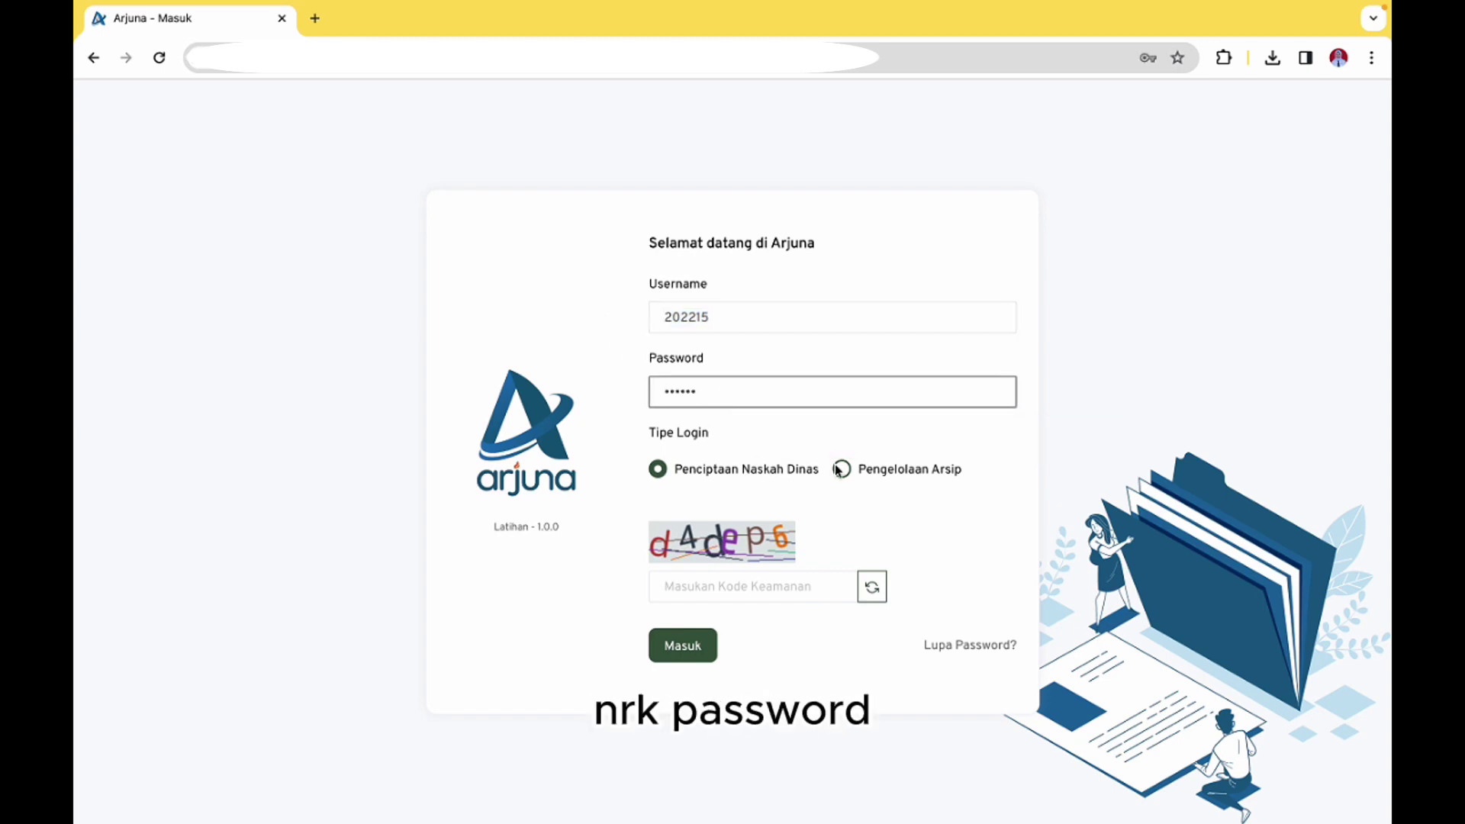
Sign in for Pengelolaan Arsip as PENATA ARSIP - UP and open Inventarisasi Arsip Keluar
left_click(842, 471)
left_click(795, 593)
type("d4d")
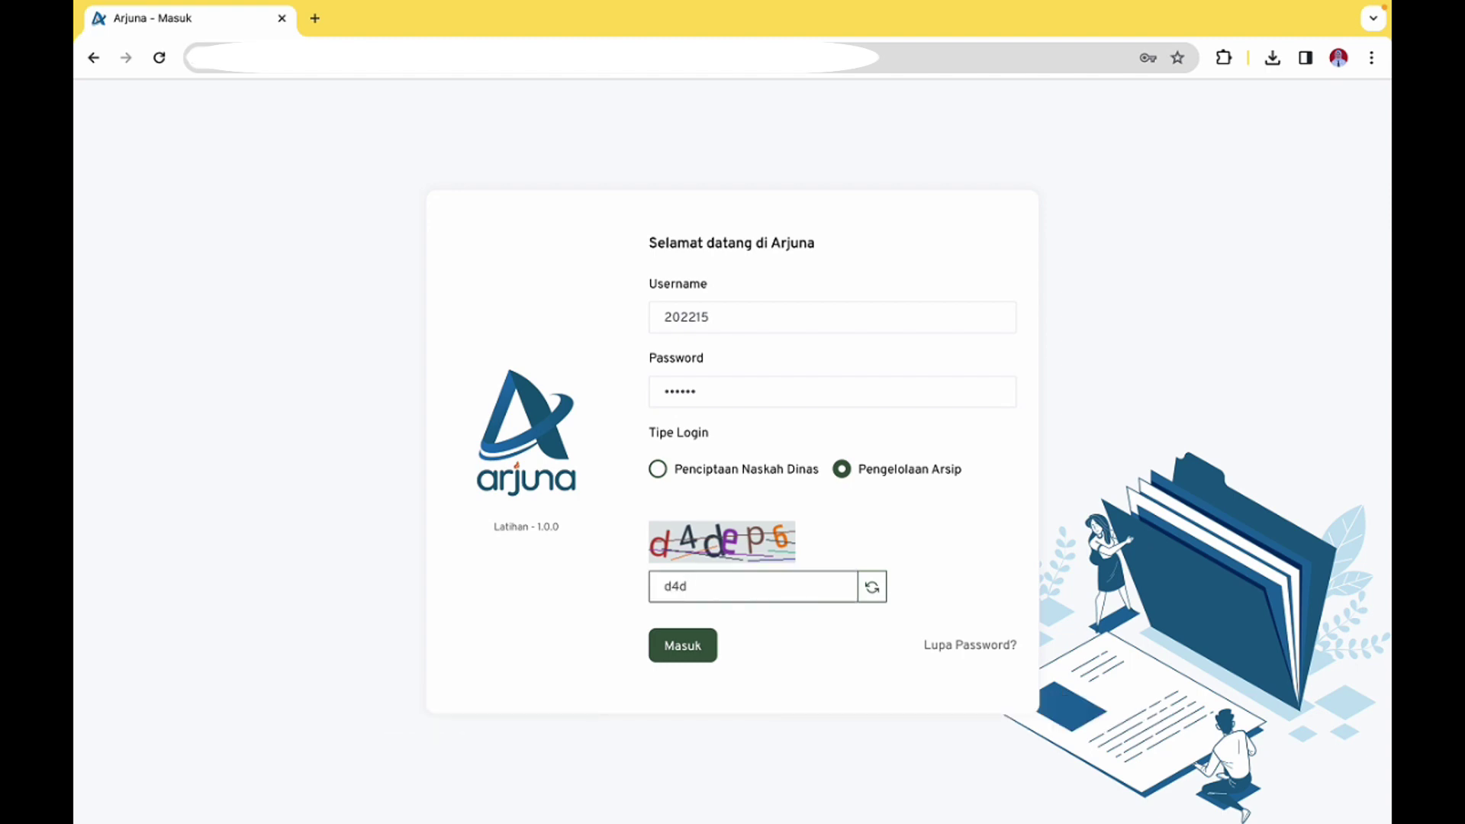
type("ep6")
left_click(706, 649)
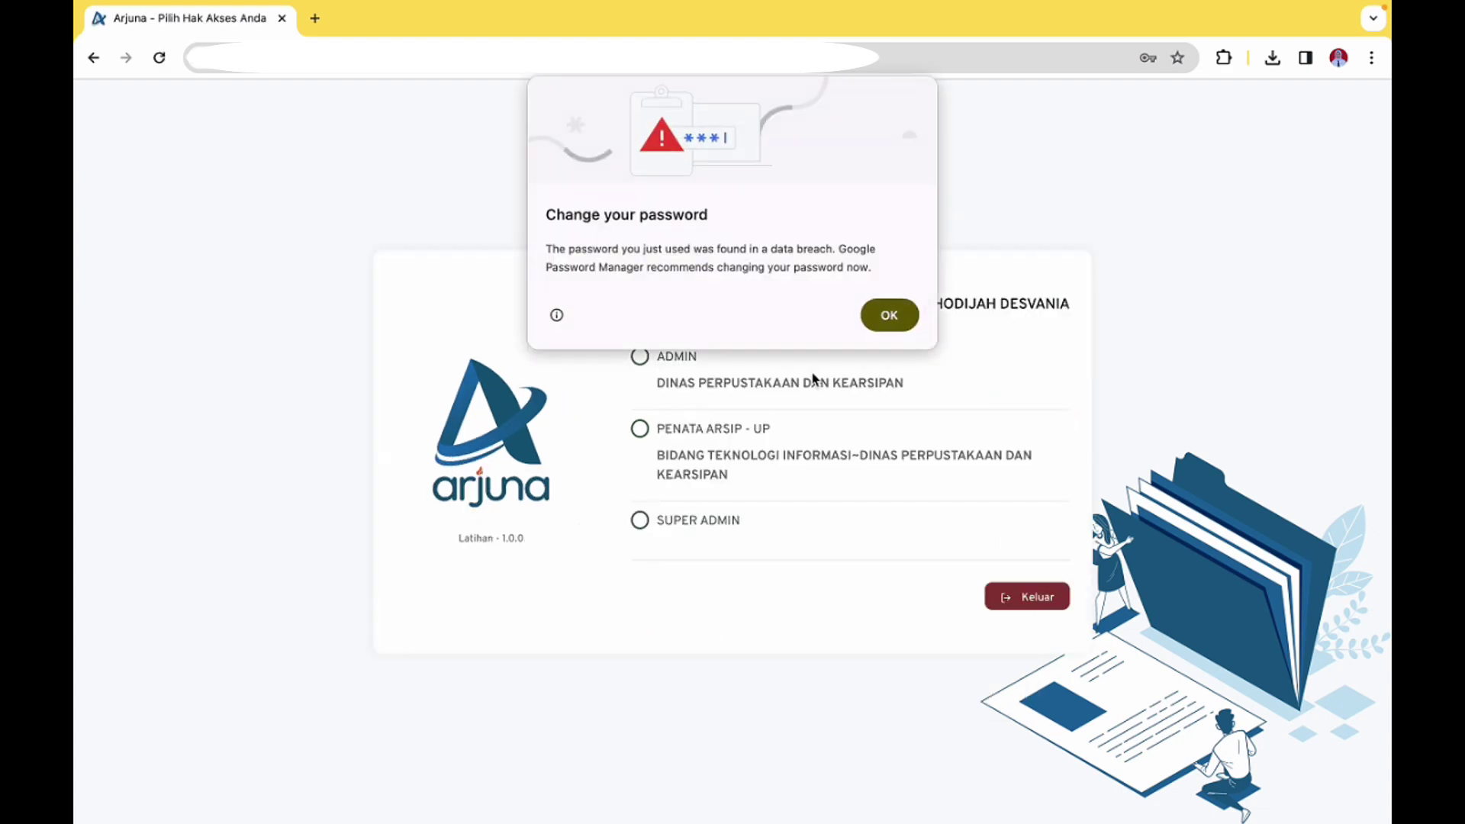
left_click(884, 313)
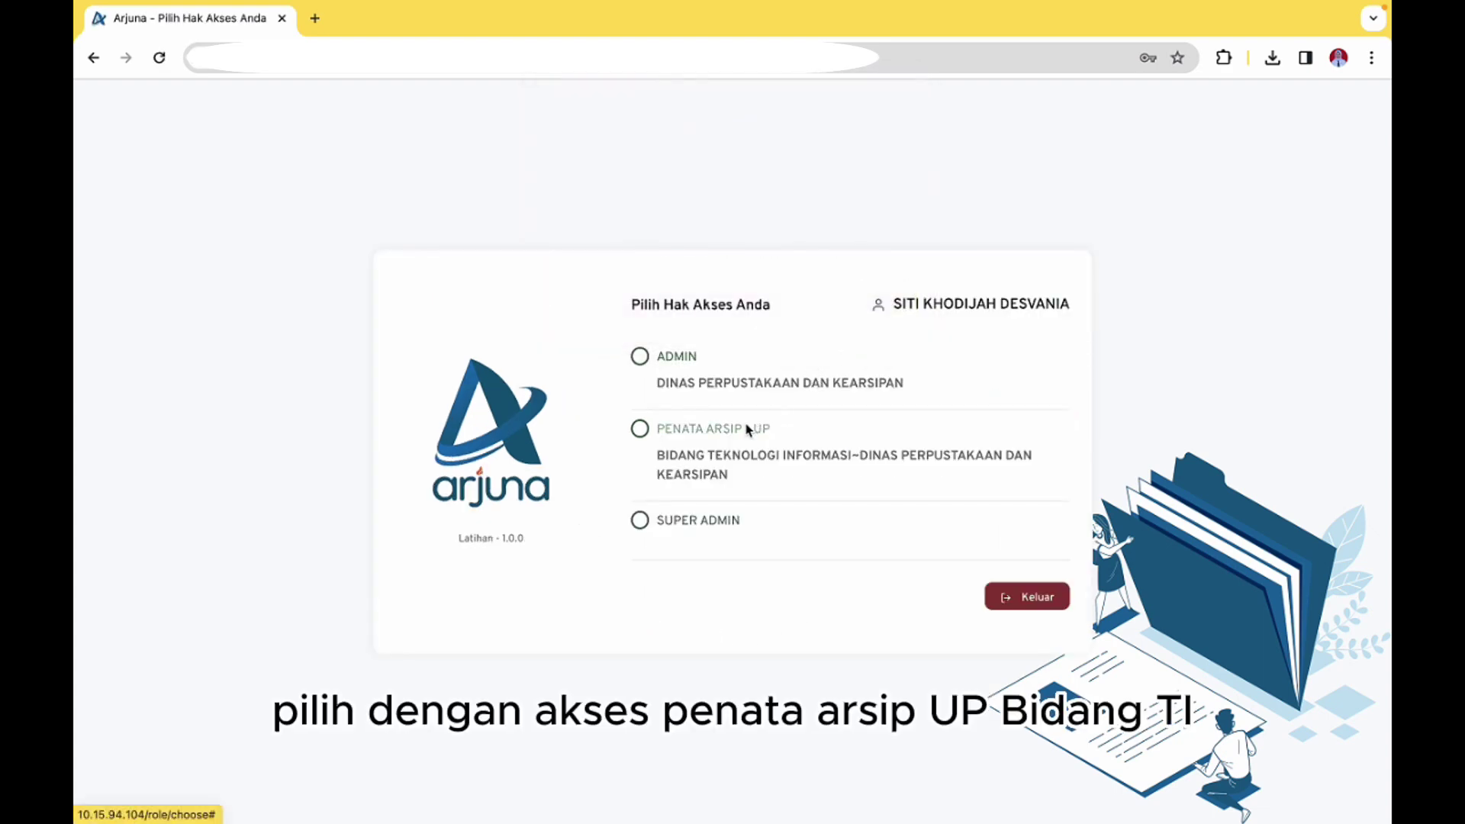
left_click(744, 431)
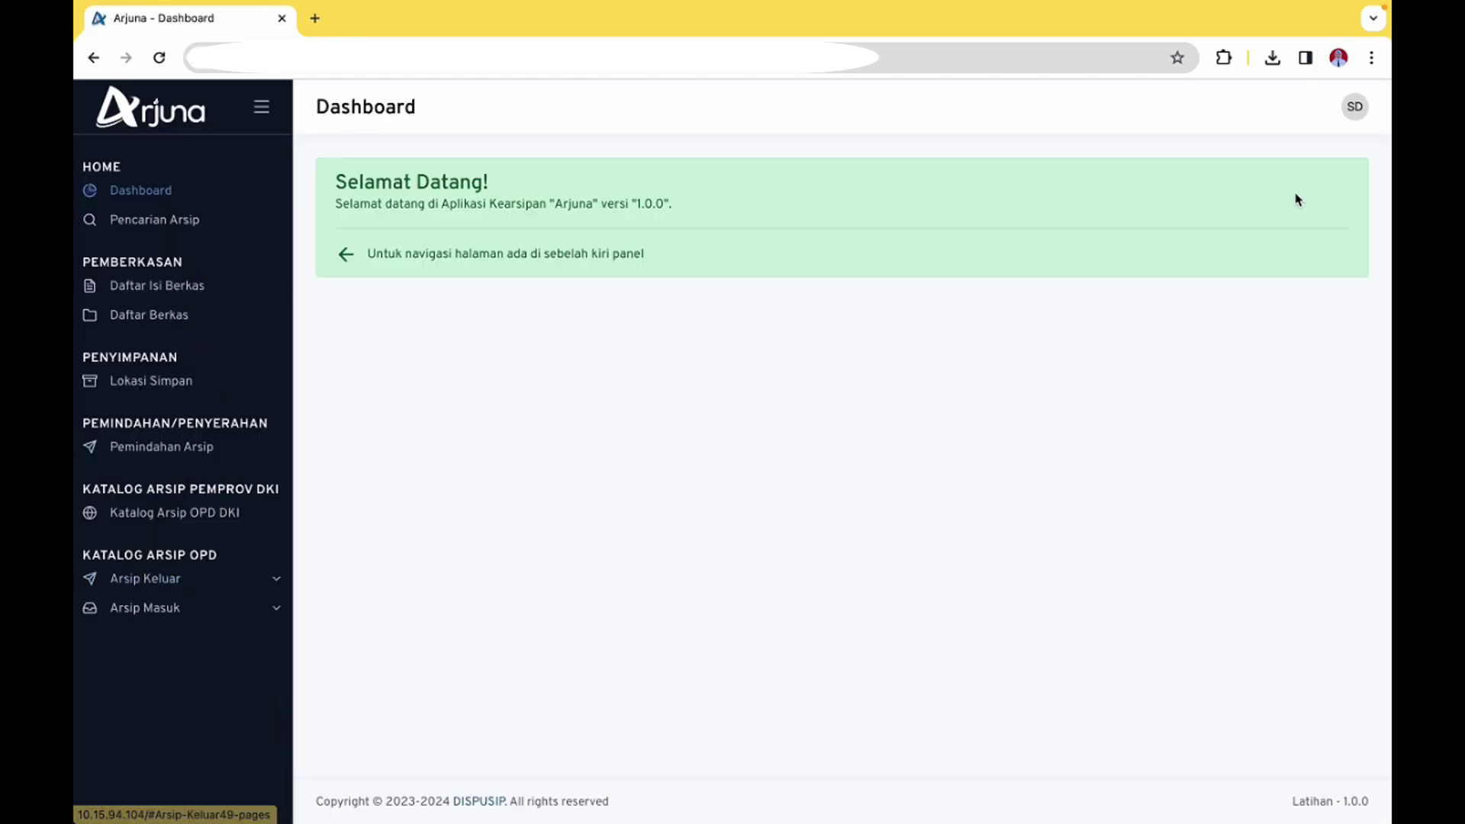
left_click(136, 586)
left_click(171, 615)
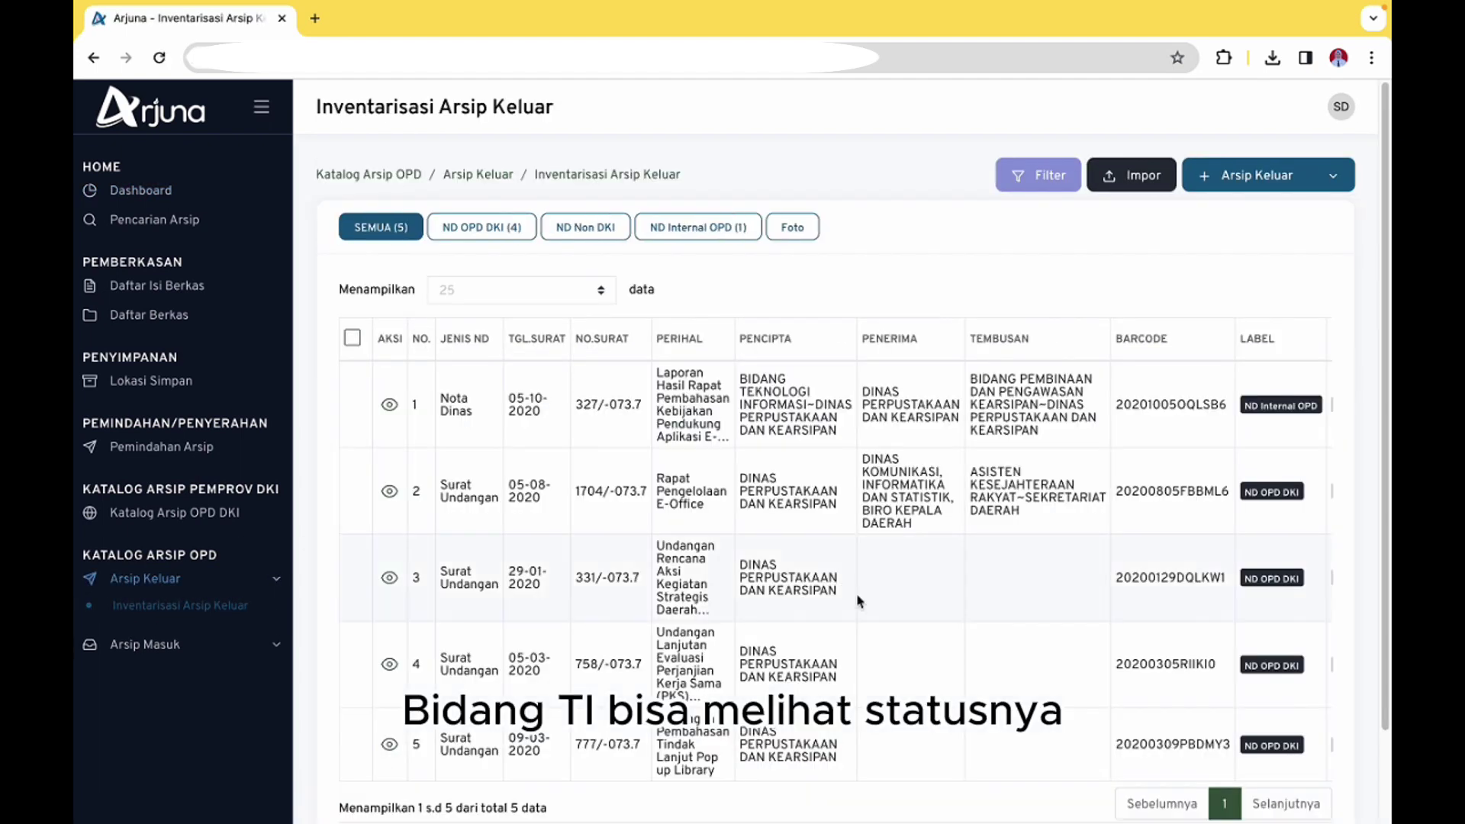
Scroll the inventory table to confirm all five letters show Disetujui and Sudah di DIB
scroll(856, 593, "right", 3)
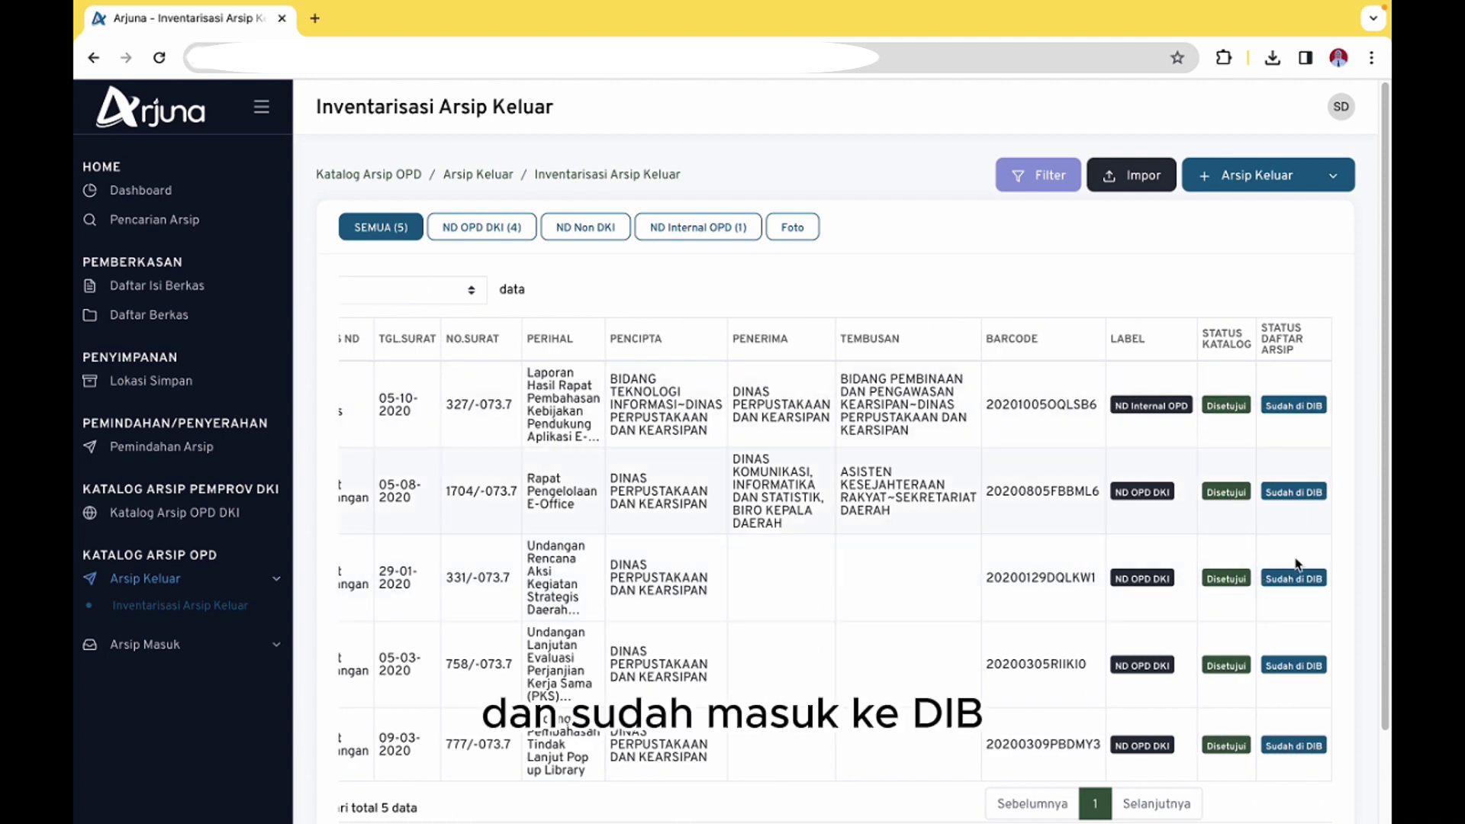
scroll(903, 609, "left", 3)
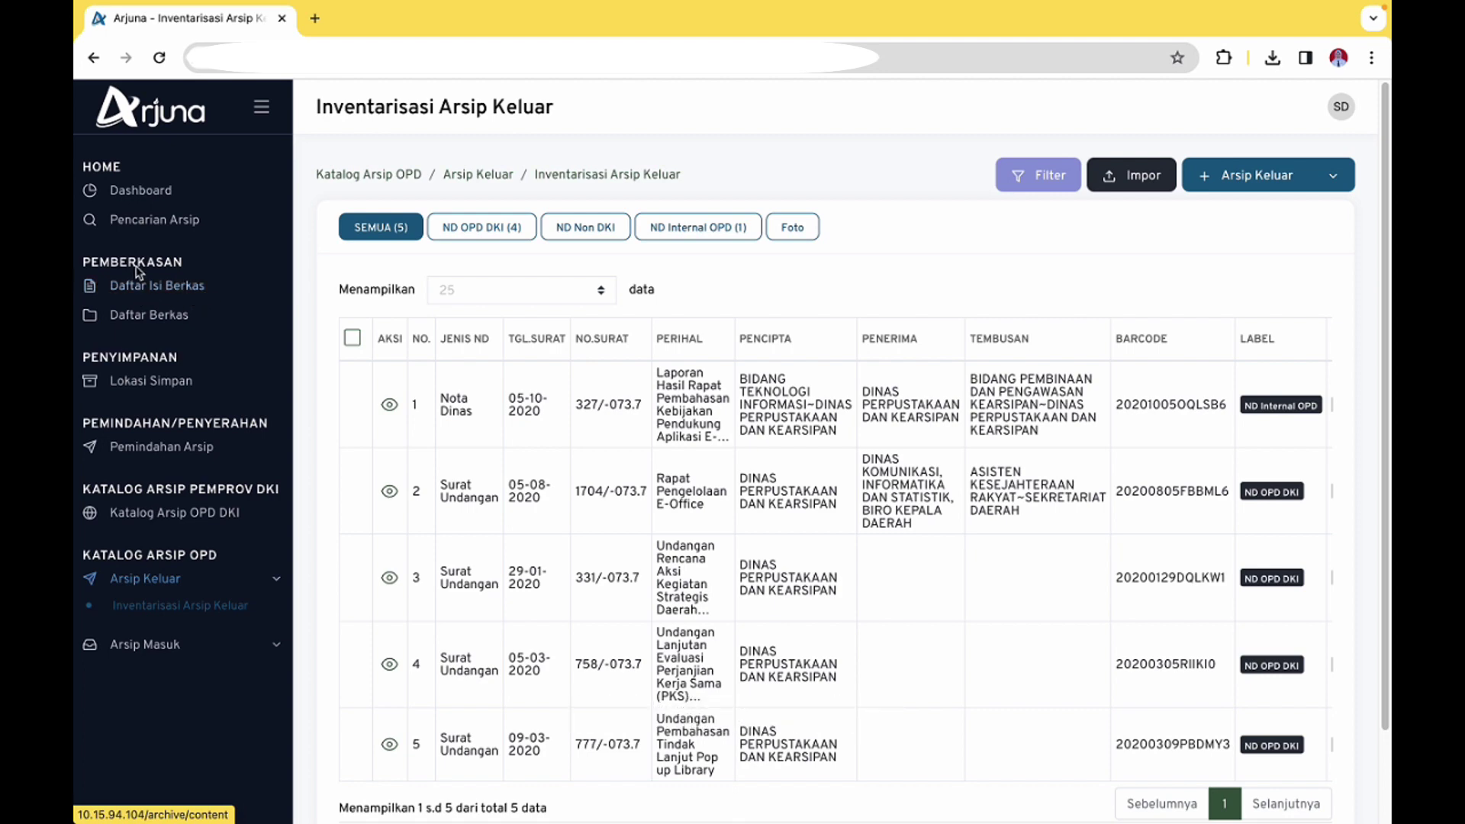
Open Daftar Isi Berkas, edit the row-1 Nota Dinas entry, and review its catalogue details
left_click(196, 293)
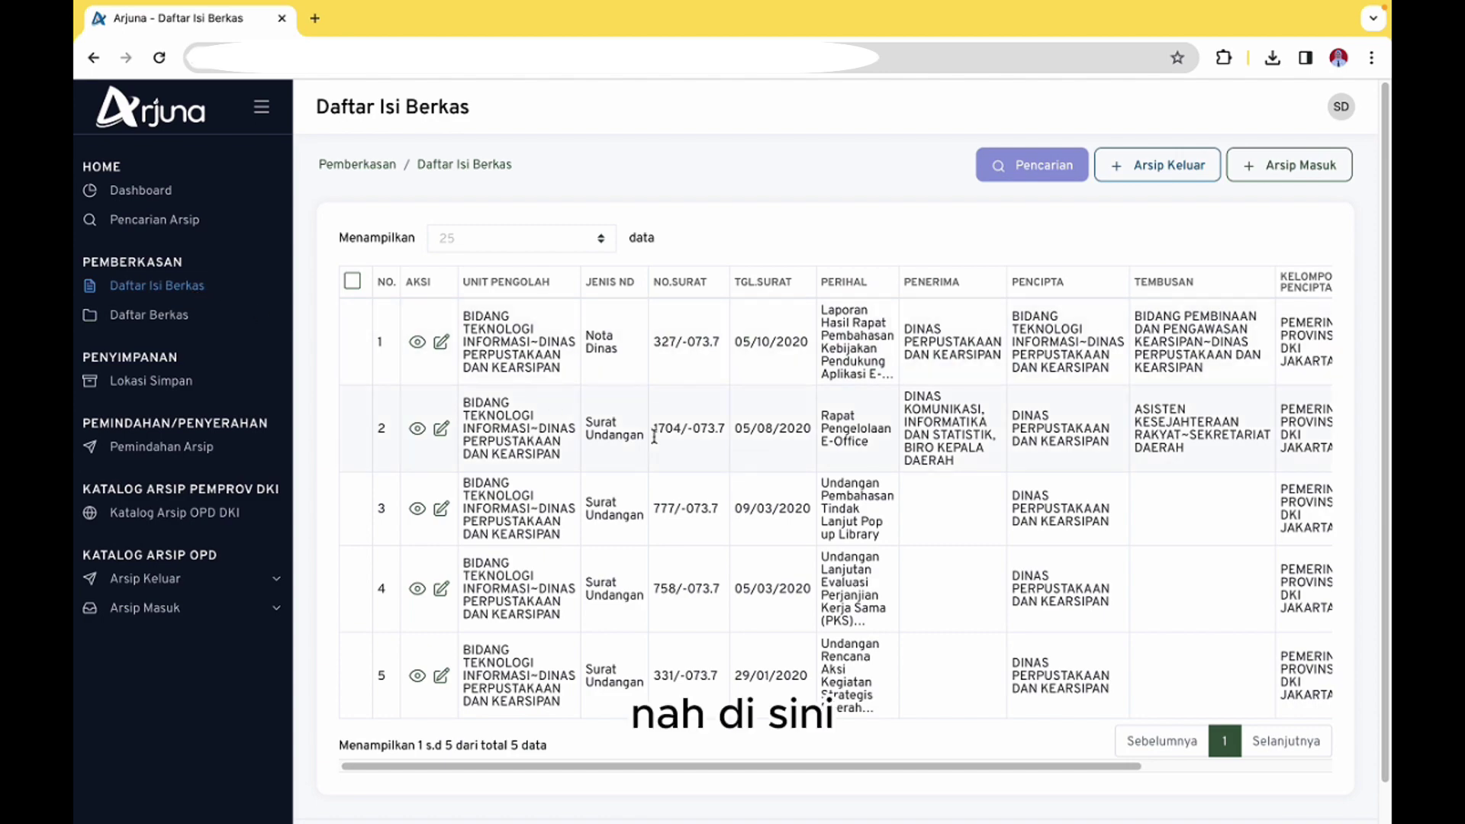
scroll(584, 425, "right", 5)
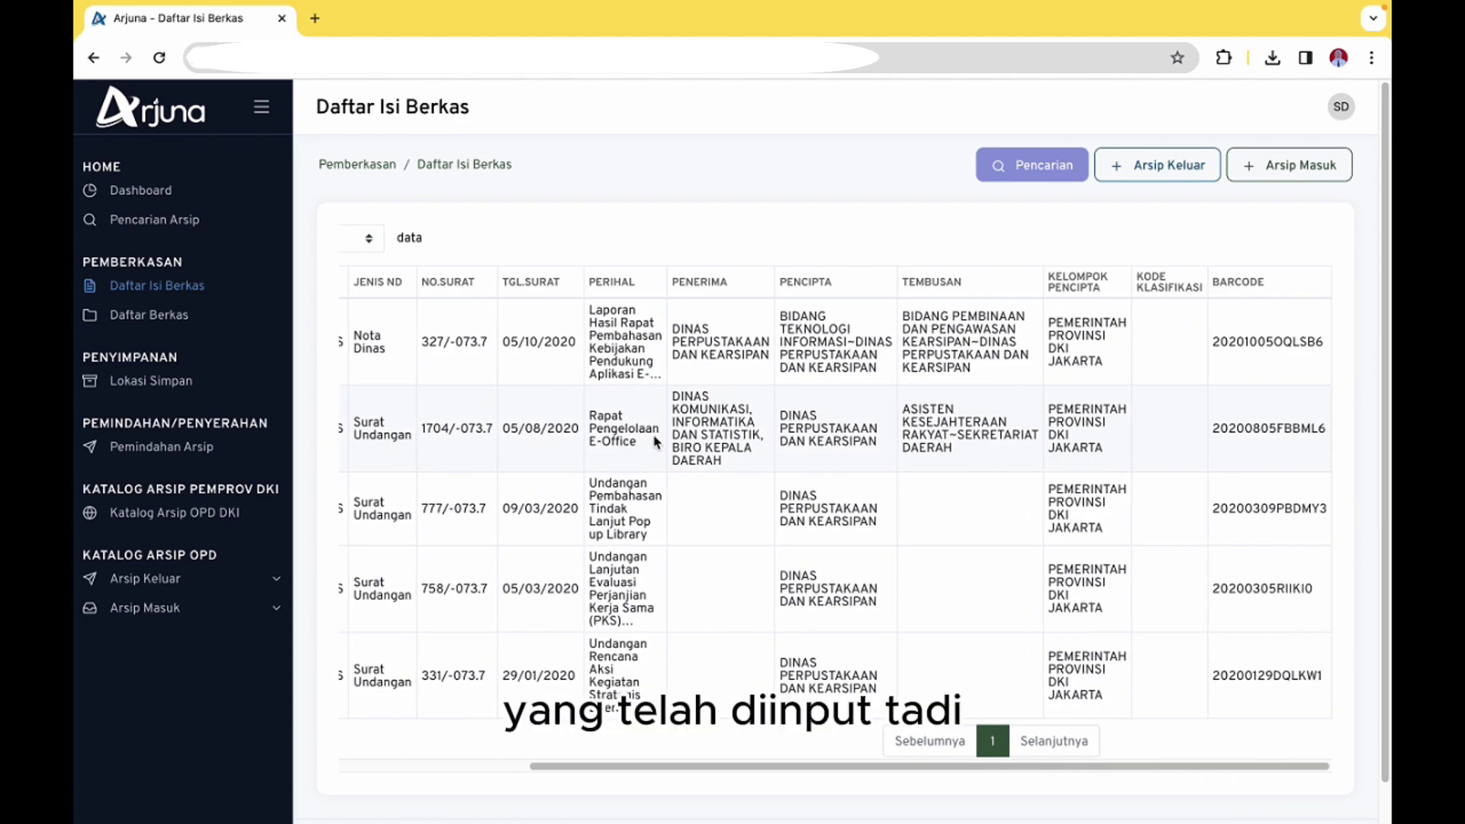
scroll(654, 436, "left", 5)
left_click(441, 347)
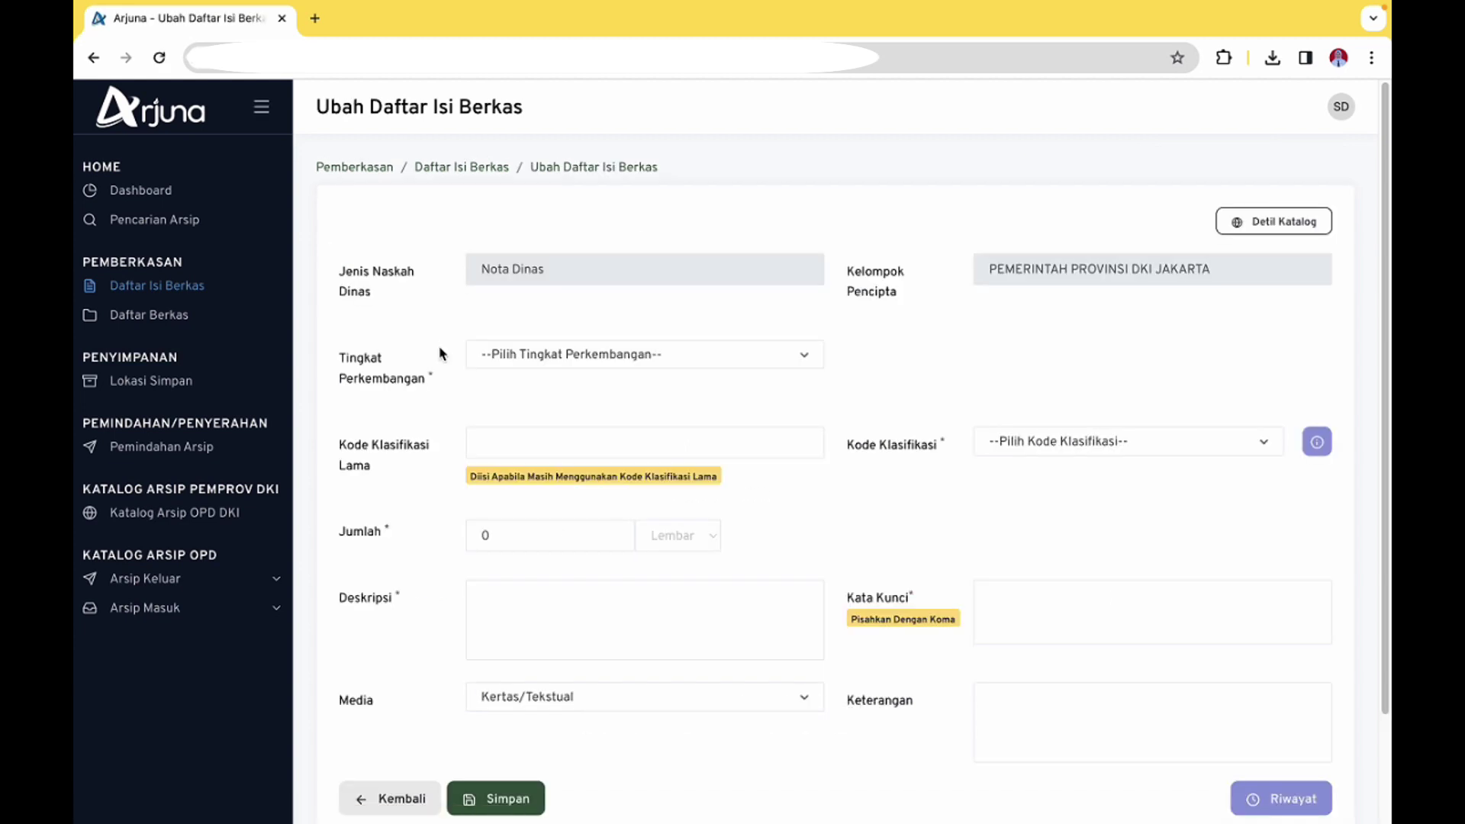
left_click(633, 356)
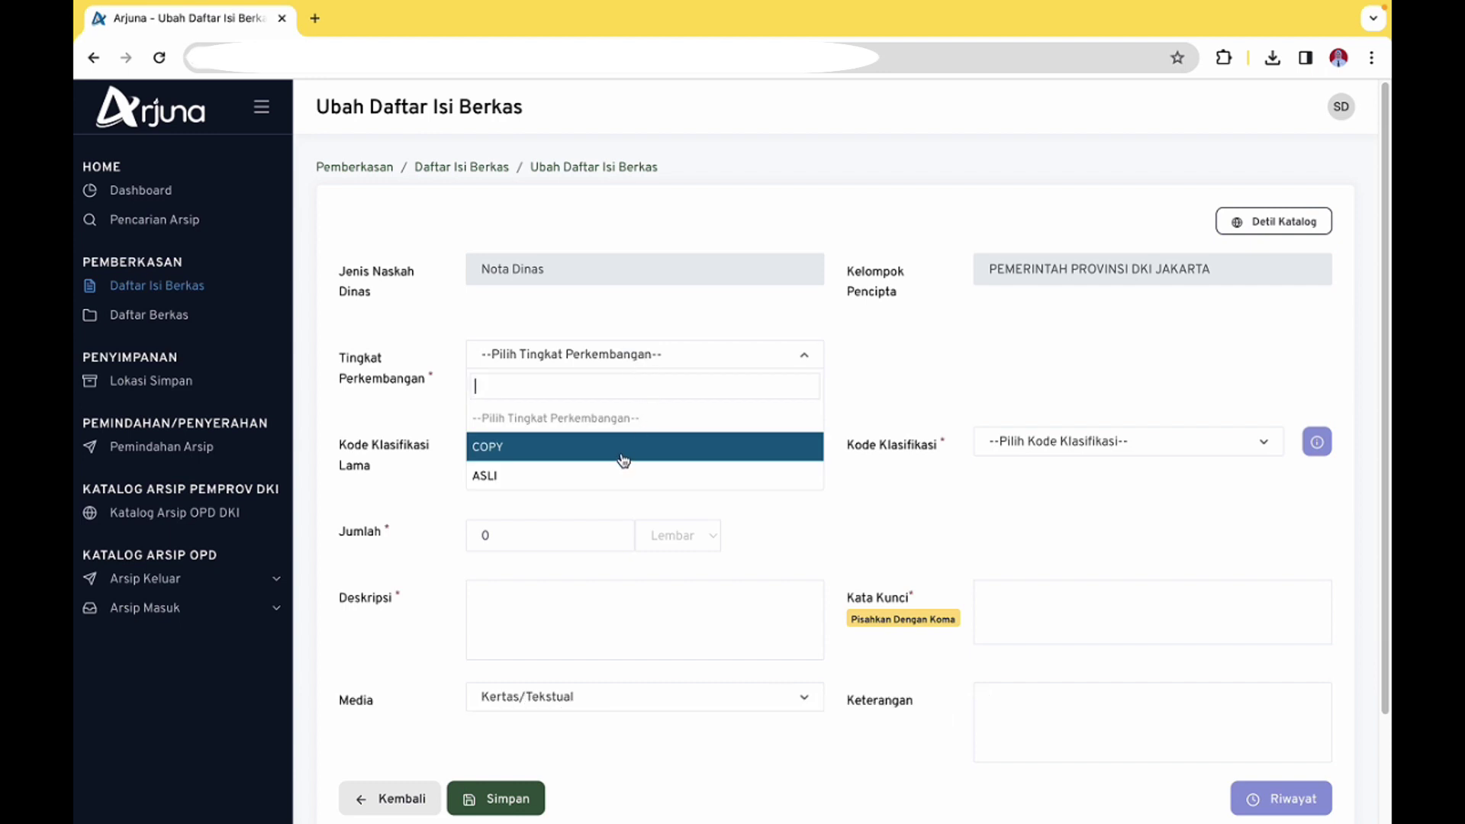
left_click(463, 341)
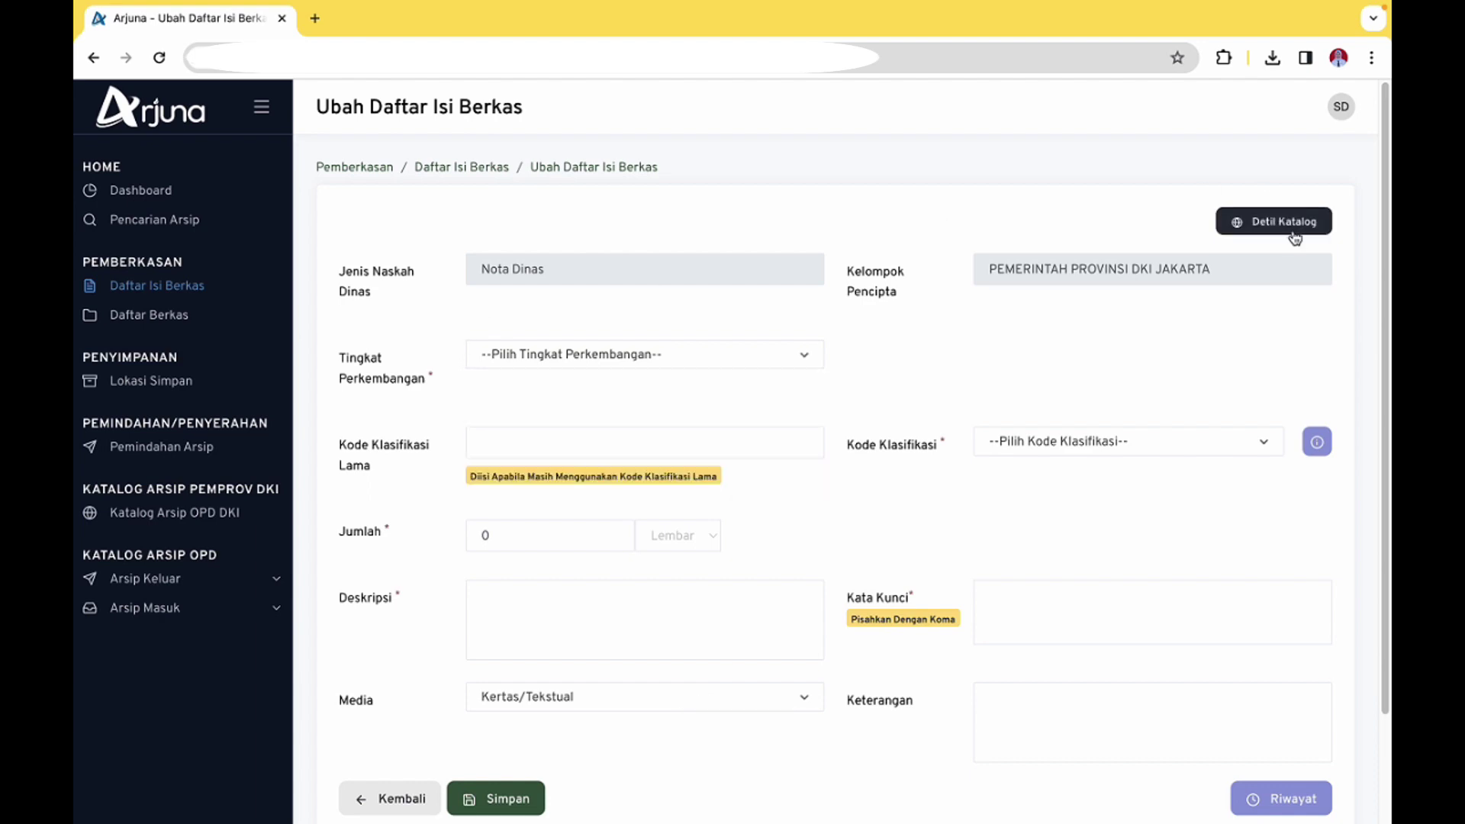
left_click(1244, 235)
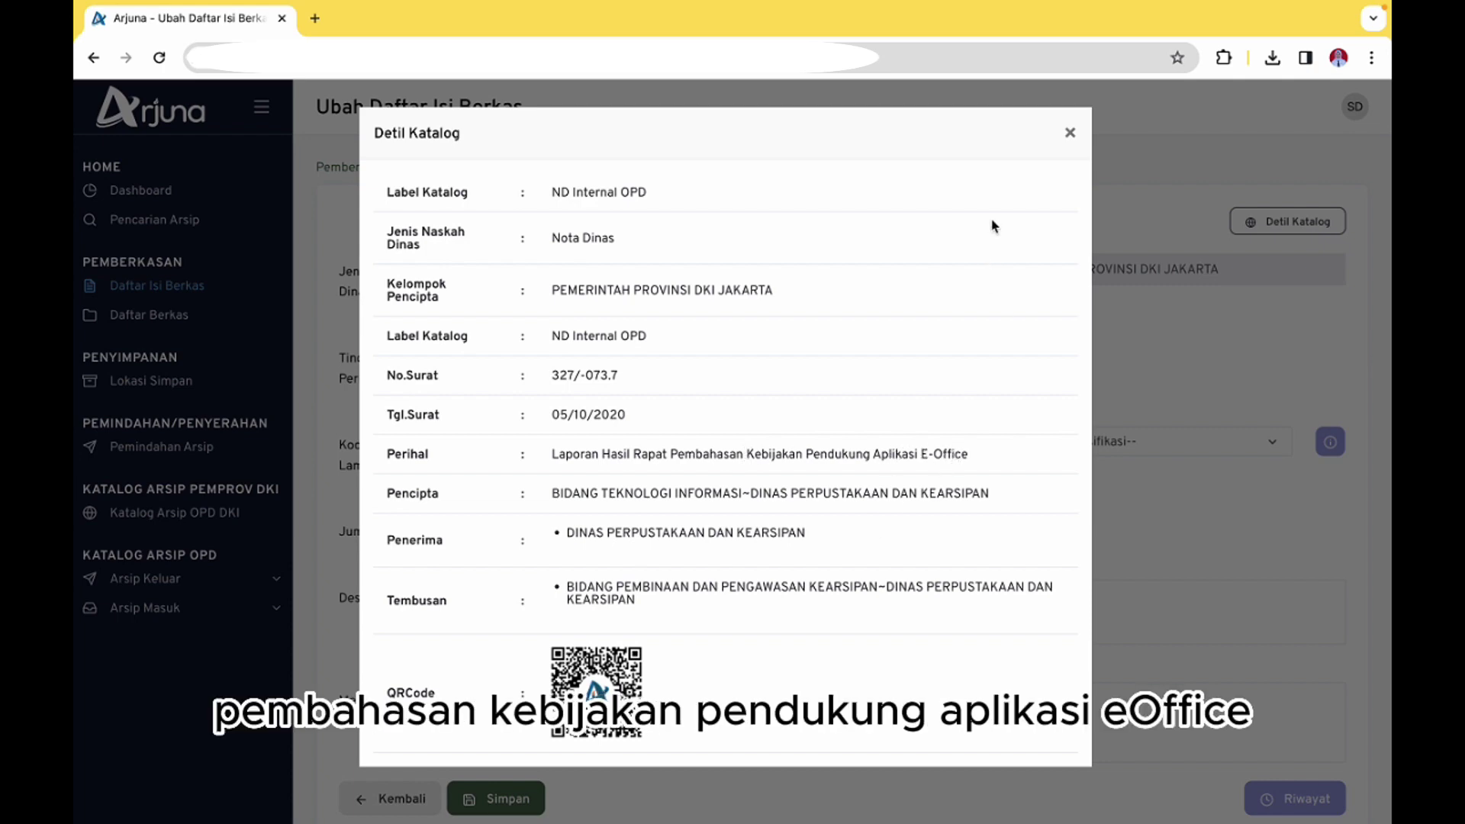
left_click(1068, 135)
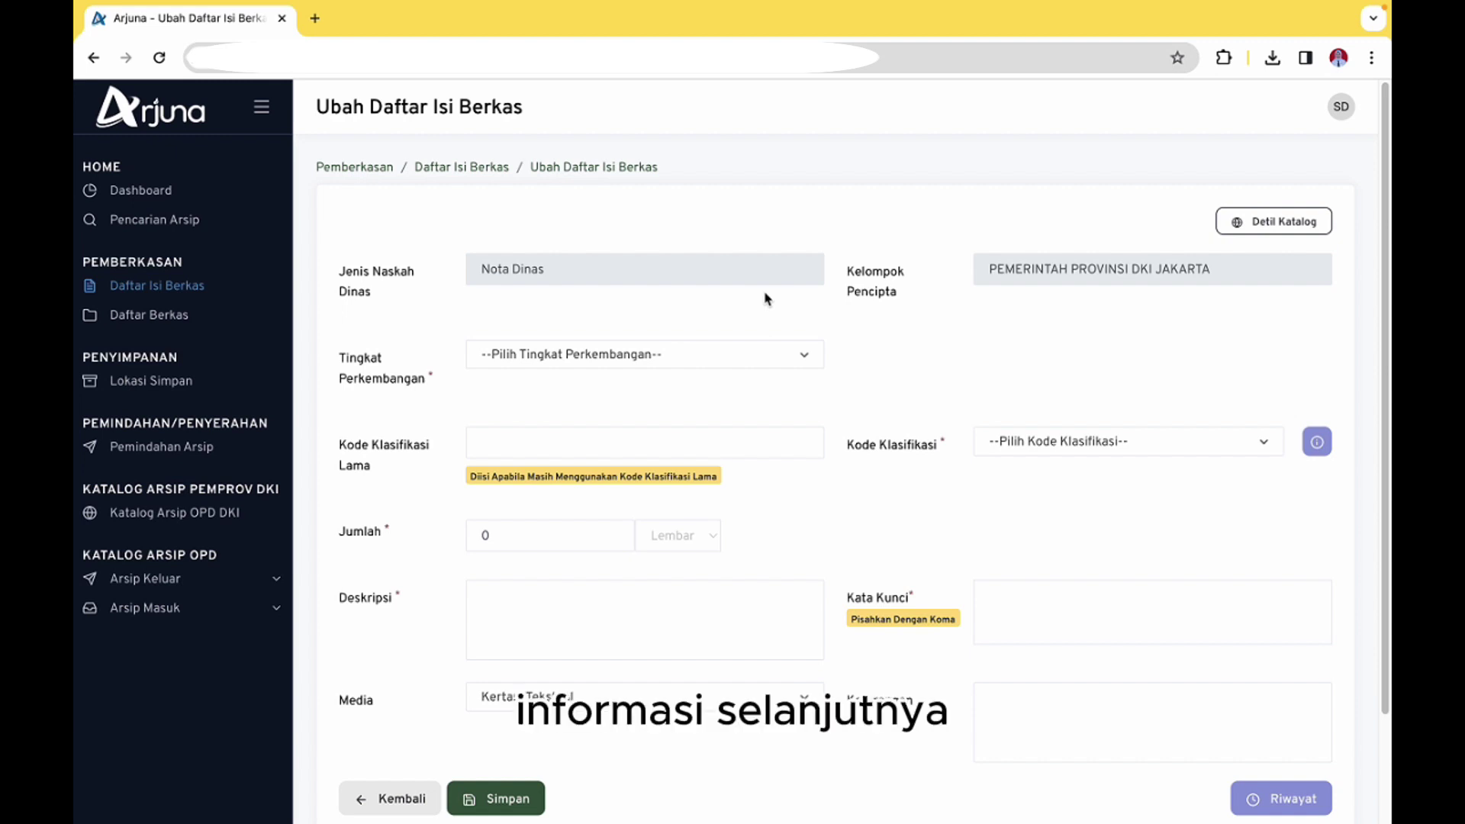
Set Tingkat Perkembangan to ASLI and Kode Klasifikasi Lama to -073.7
left_click(517, 365)
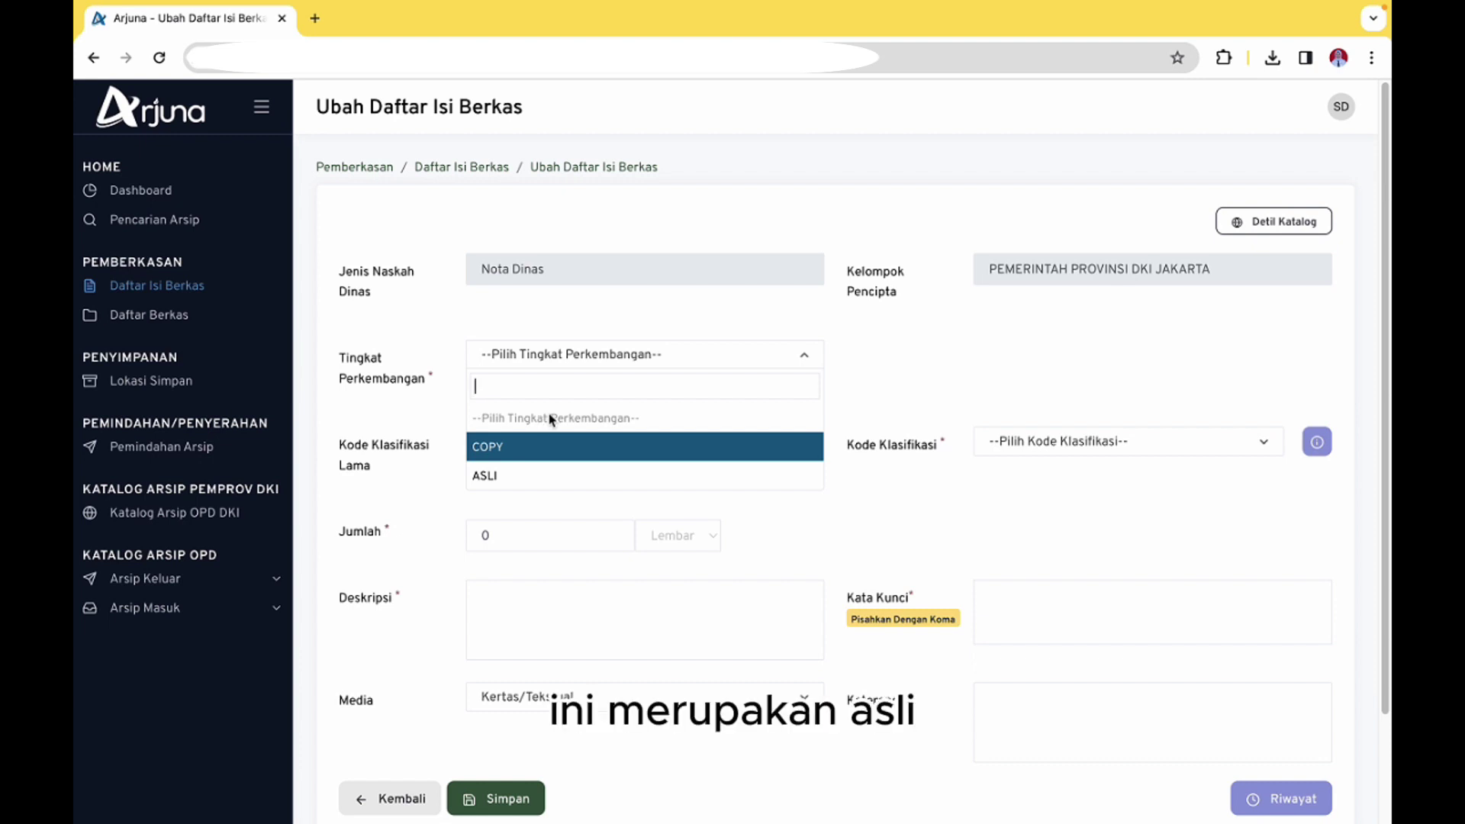
left_click(533, 475)
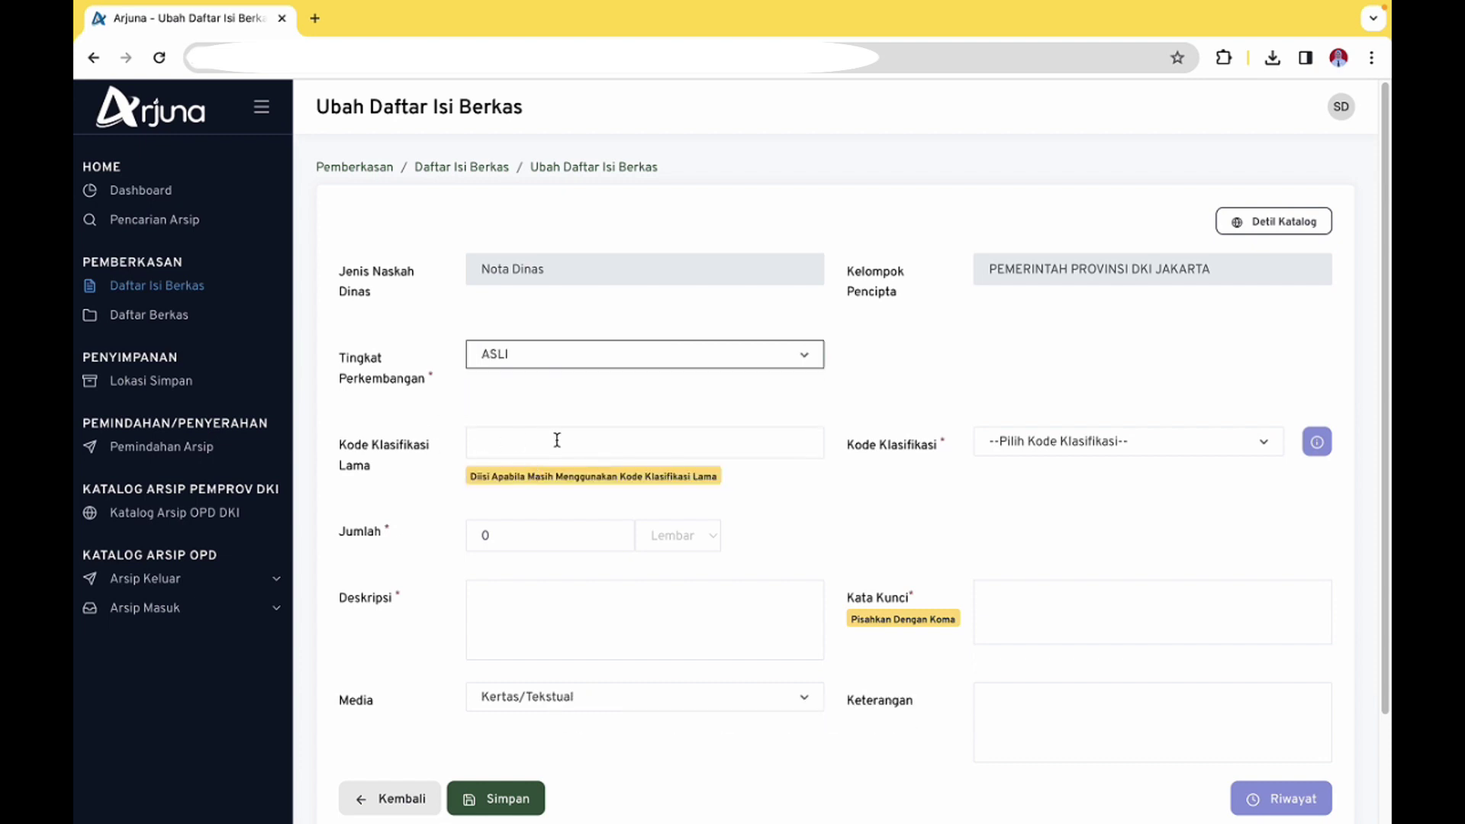
left_click(558, 441)
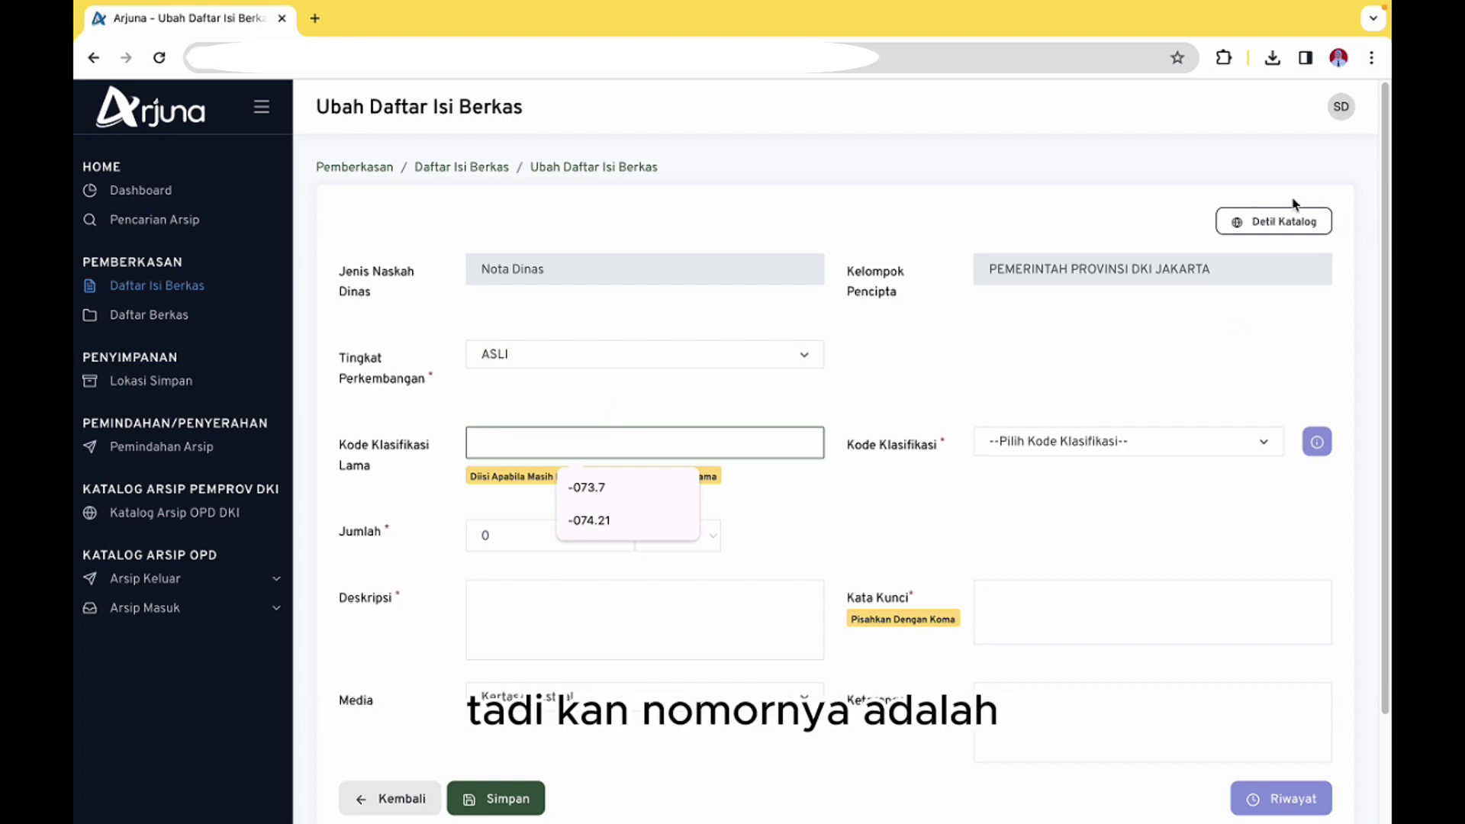
left_click(1279, 220)
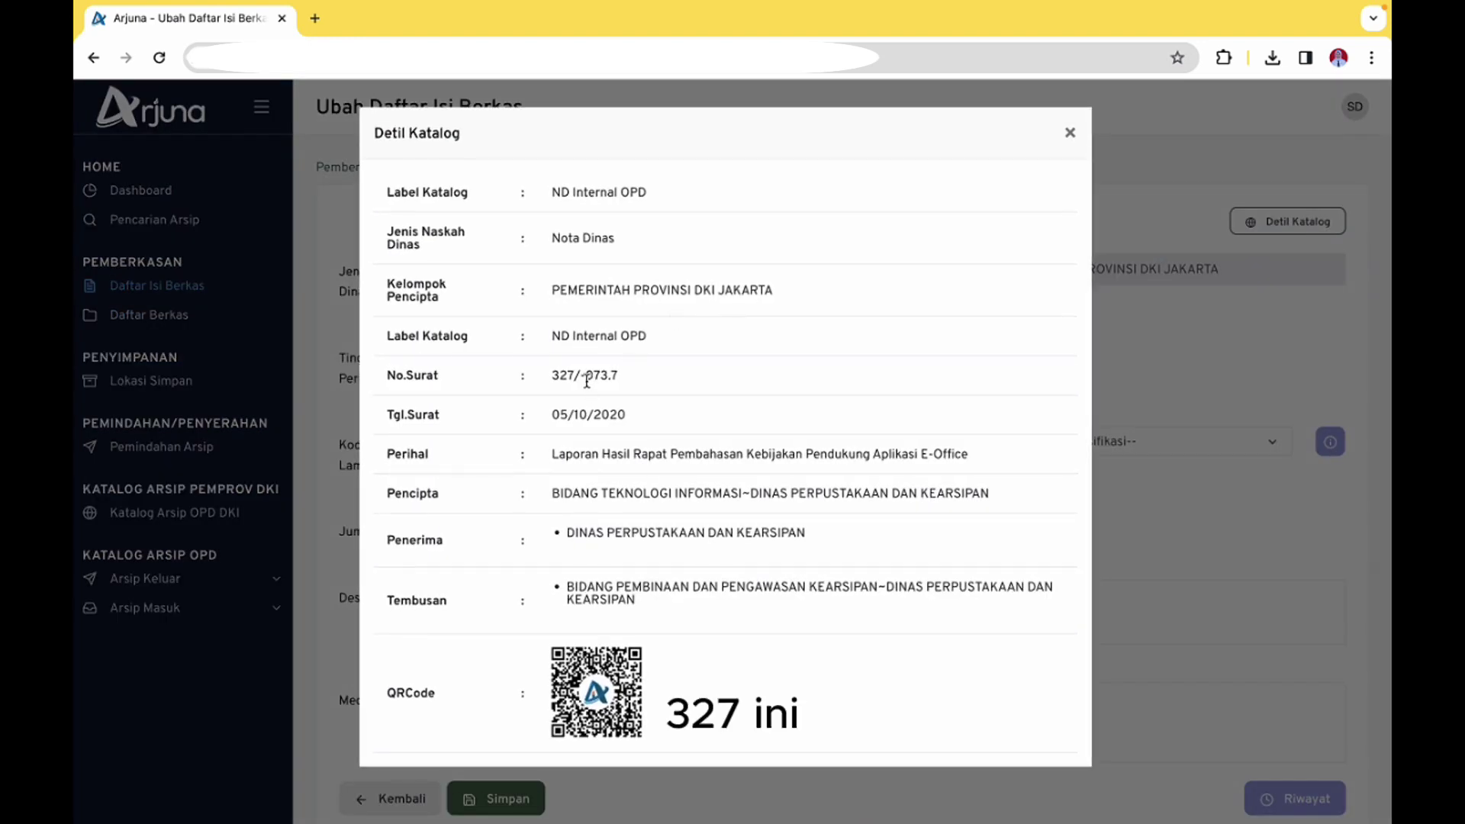
mouse_move(585, 380)
left_mouse_down()
mouse_move(614, 379)
mouse_move(583, 376)
left_mouse_up()
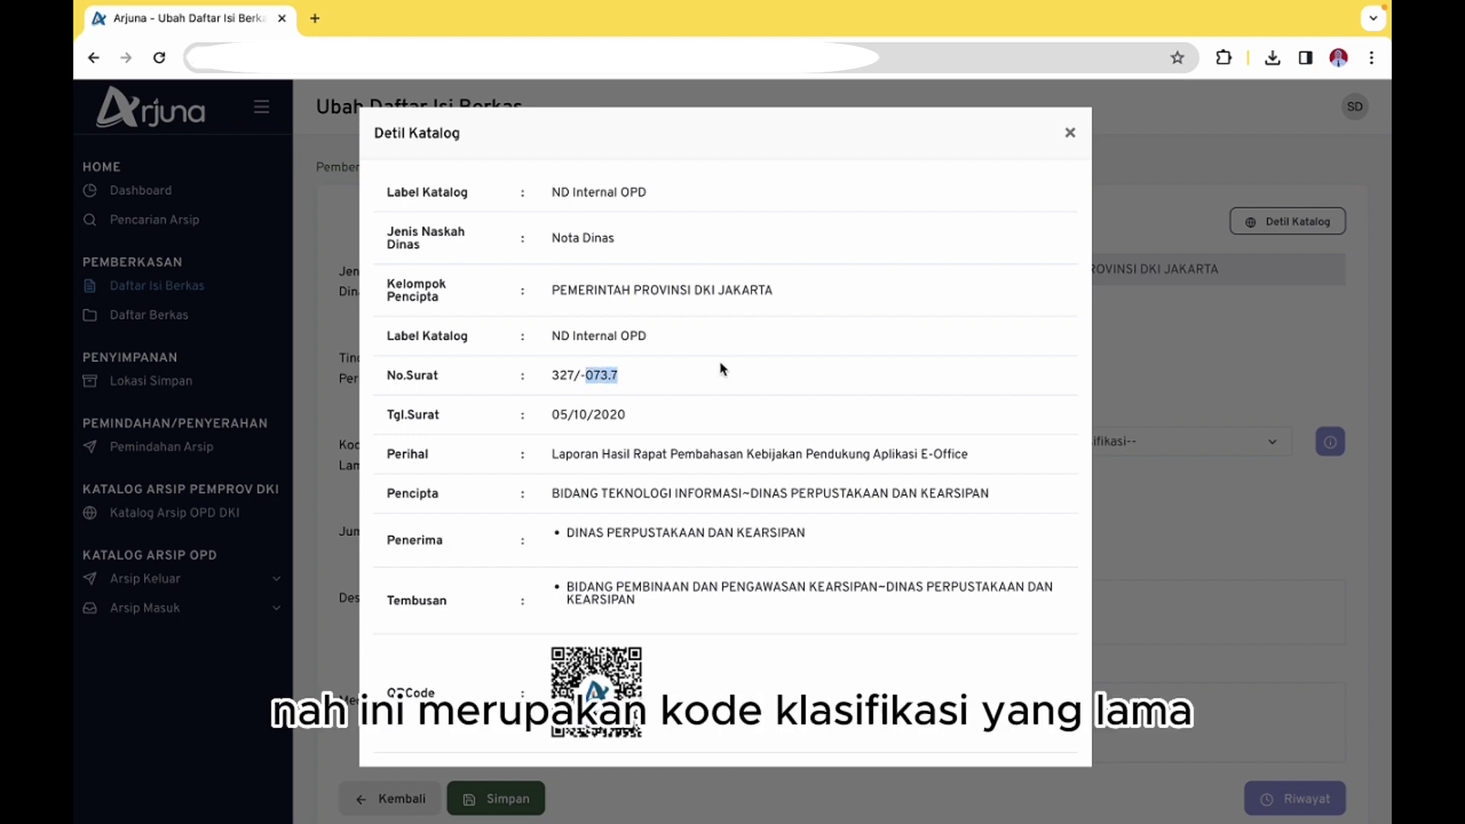
left_click(1070, 133)
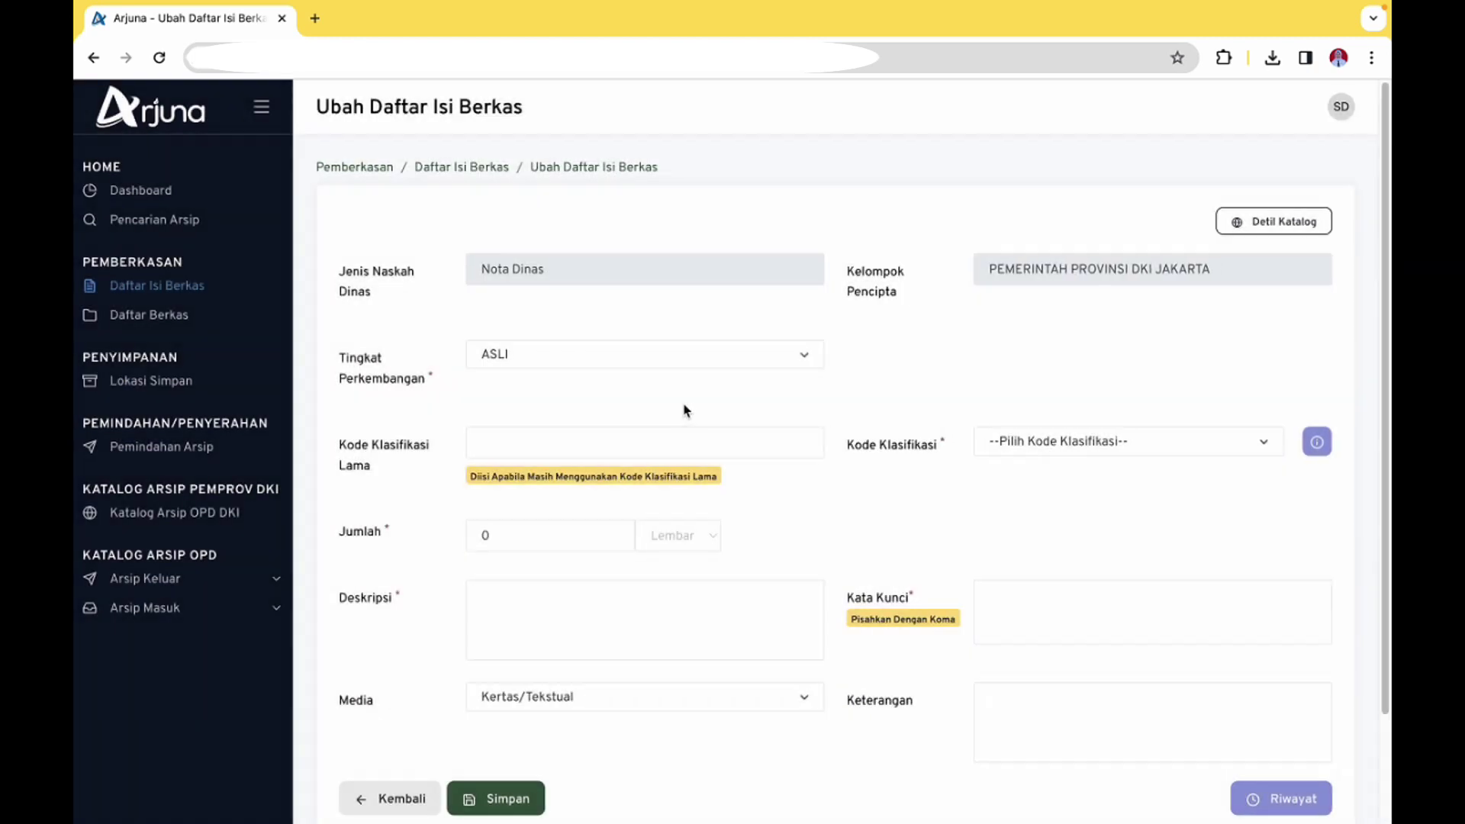
left_click(534, 443)
left_click(578, 482)
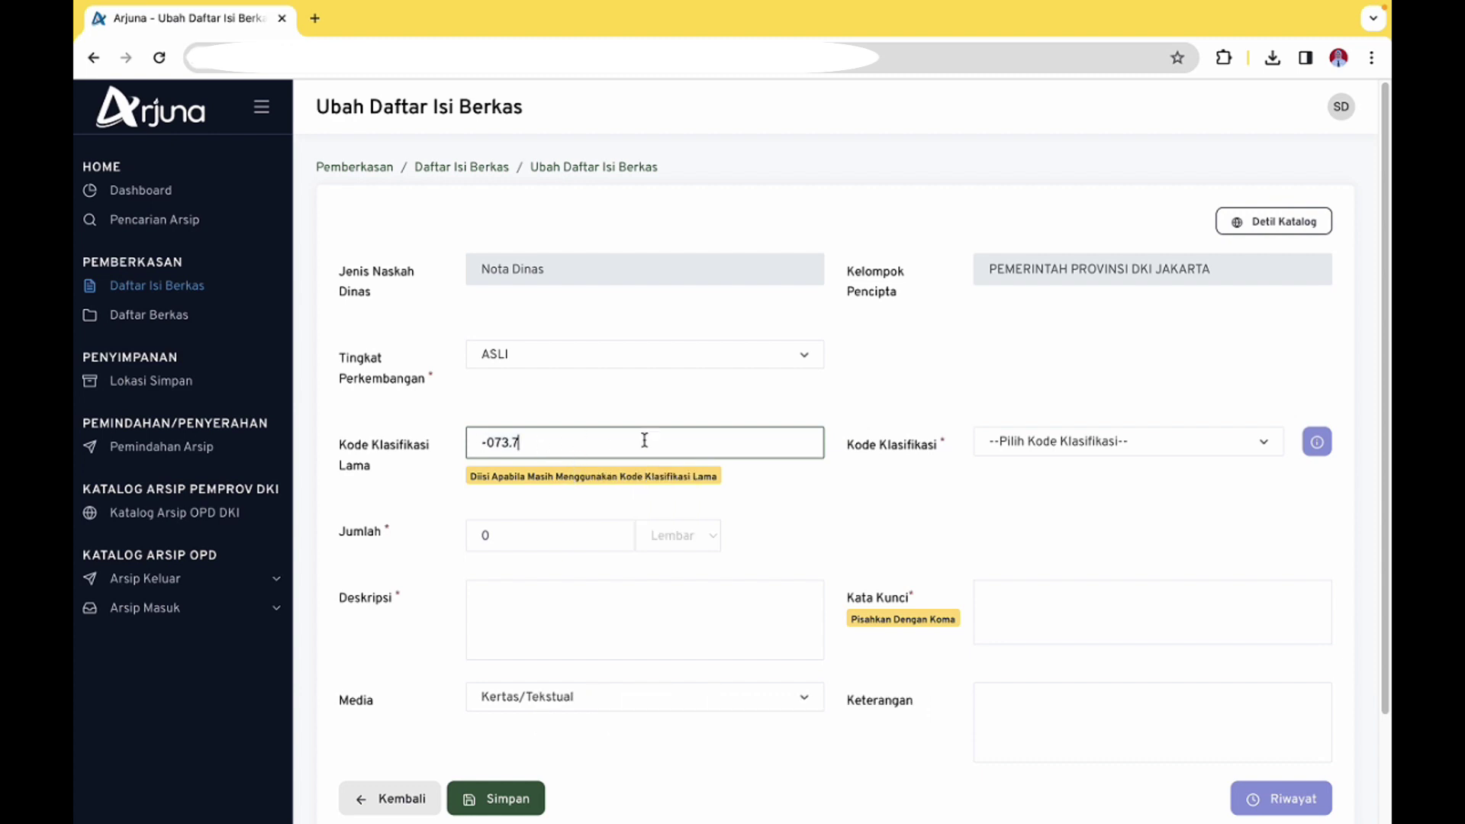
left_click(1078, 450)
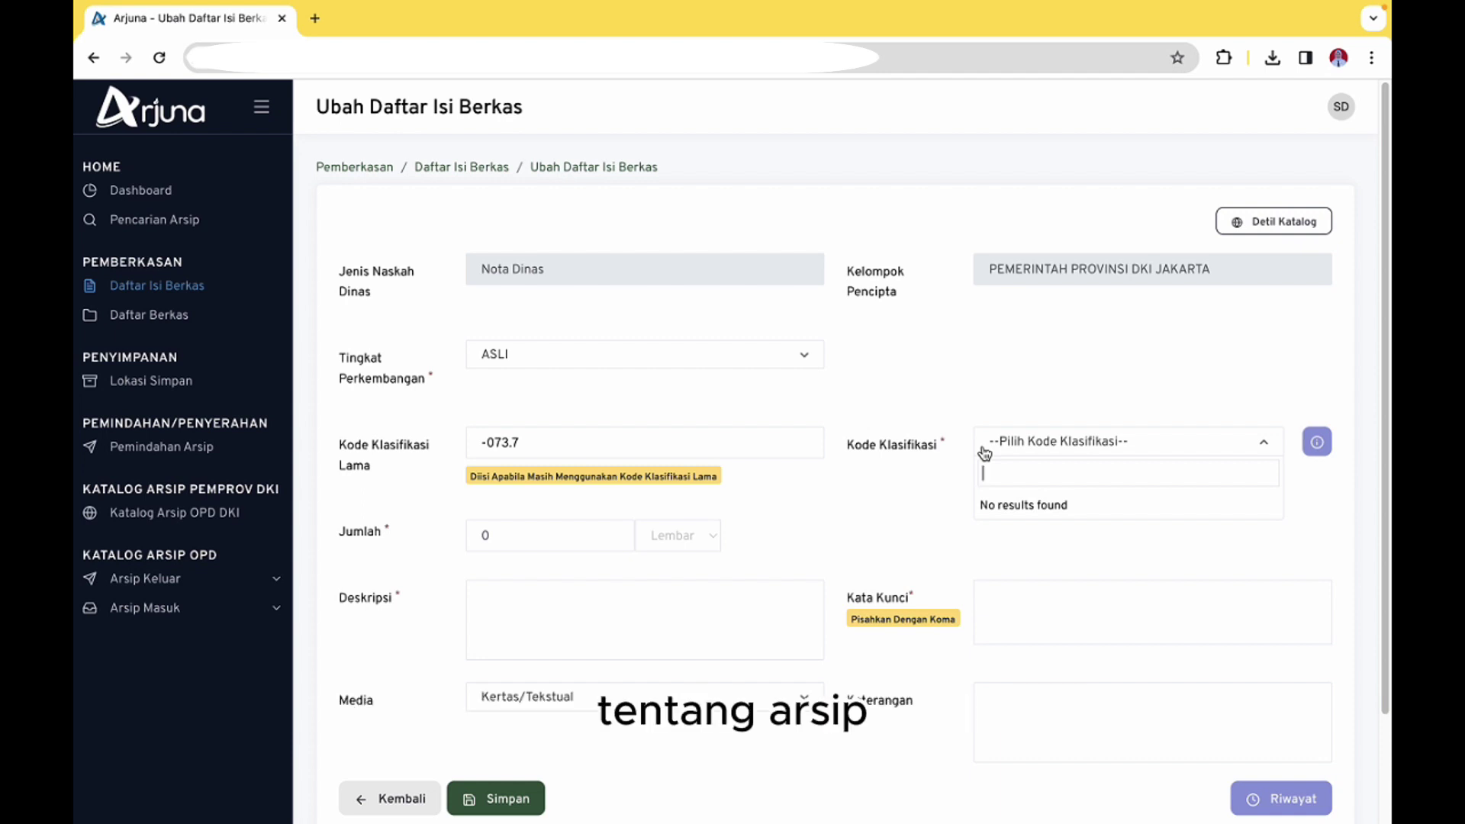
Set Kode Klasifikasi to KA.05.00 - Arsip Digital and Jumlah to 4 Lembar
type("K")
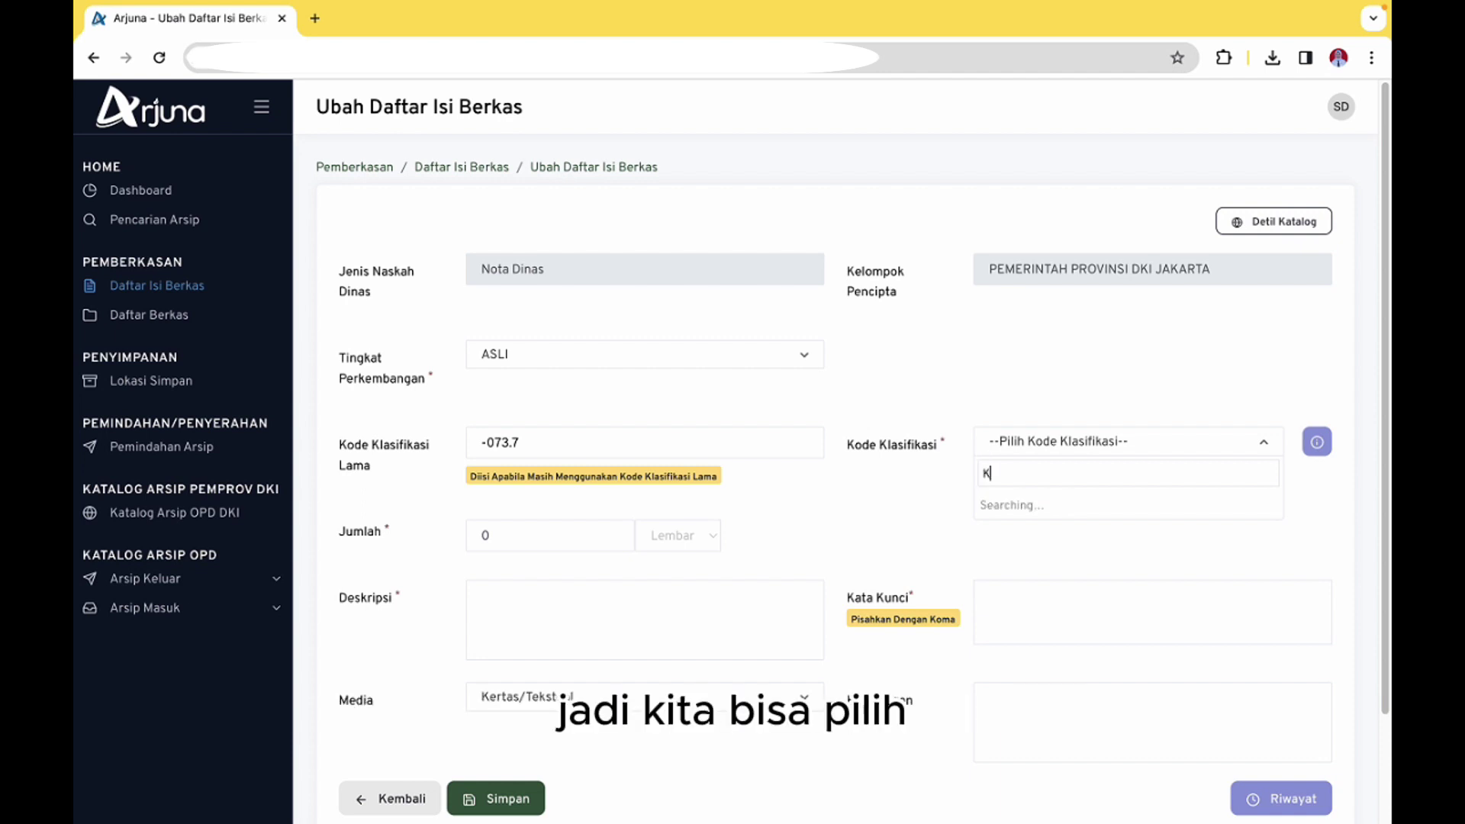
type("A.")
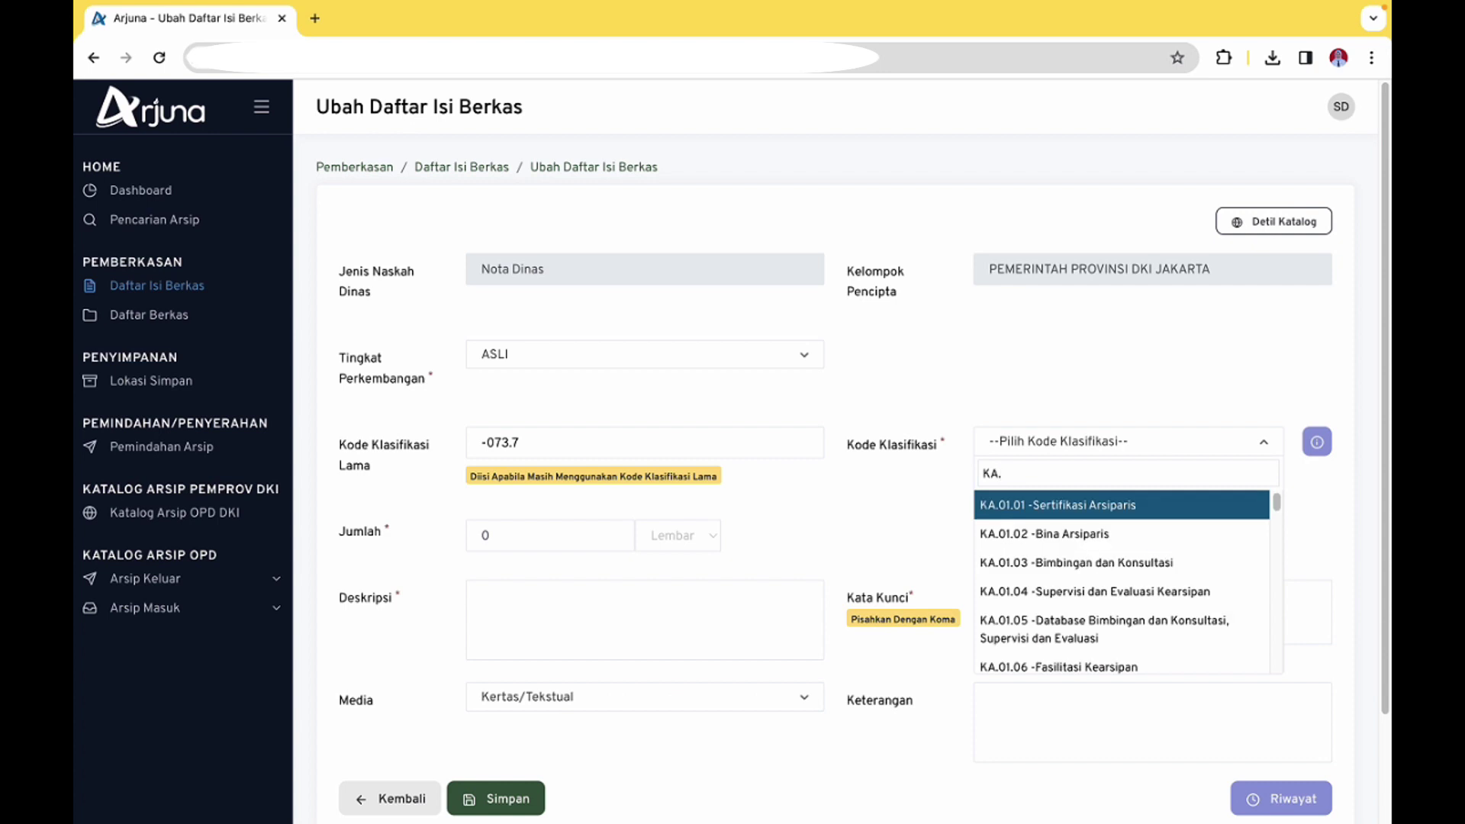
type("0")
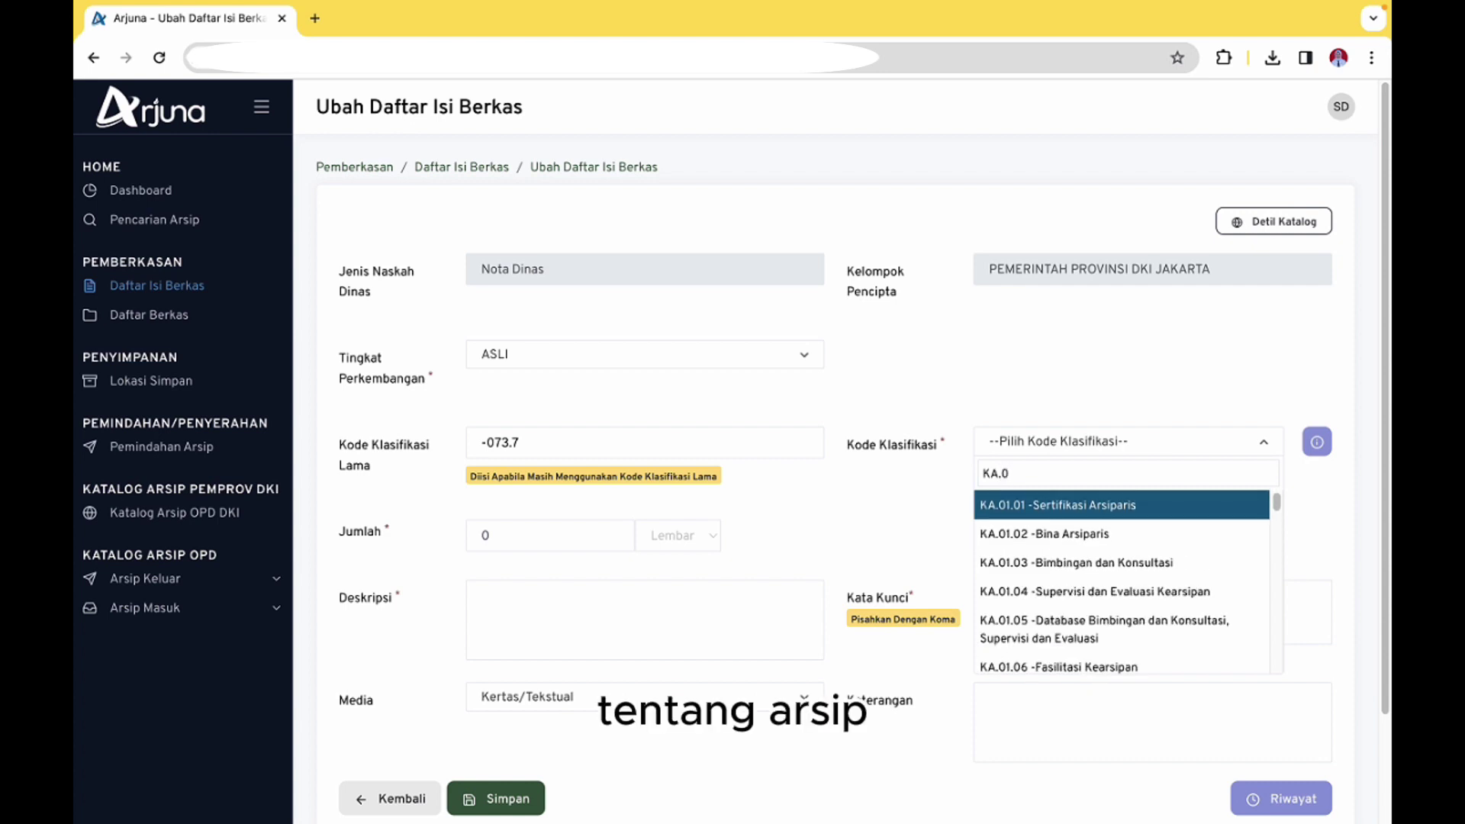
type("5")
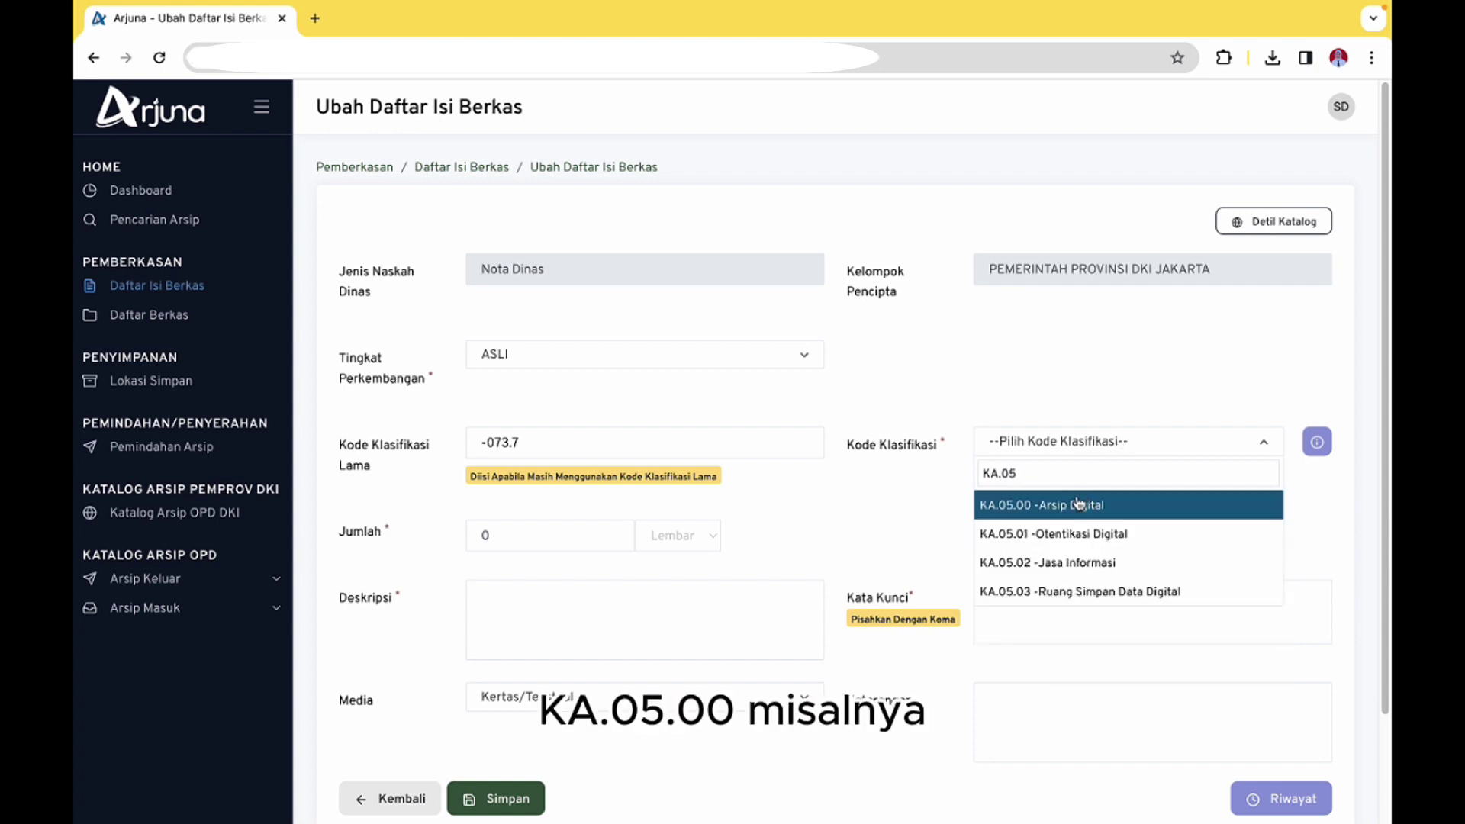
left_click(1080, 504)
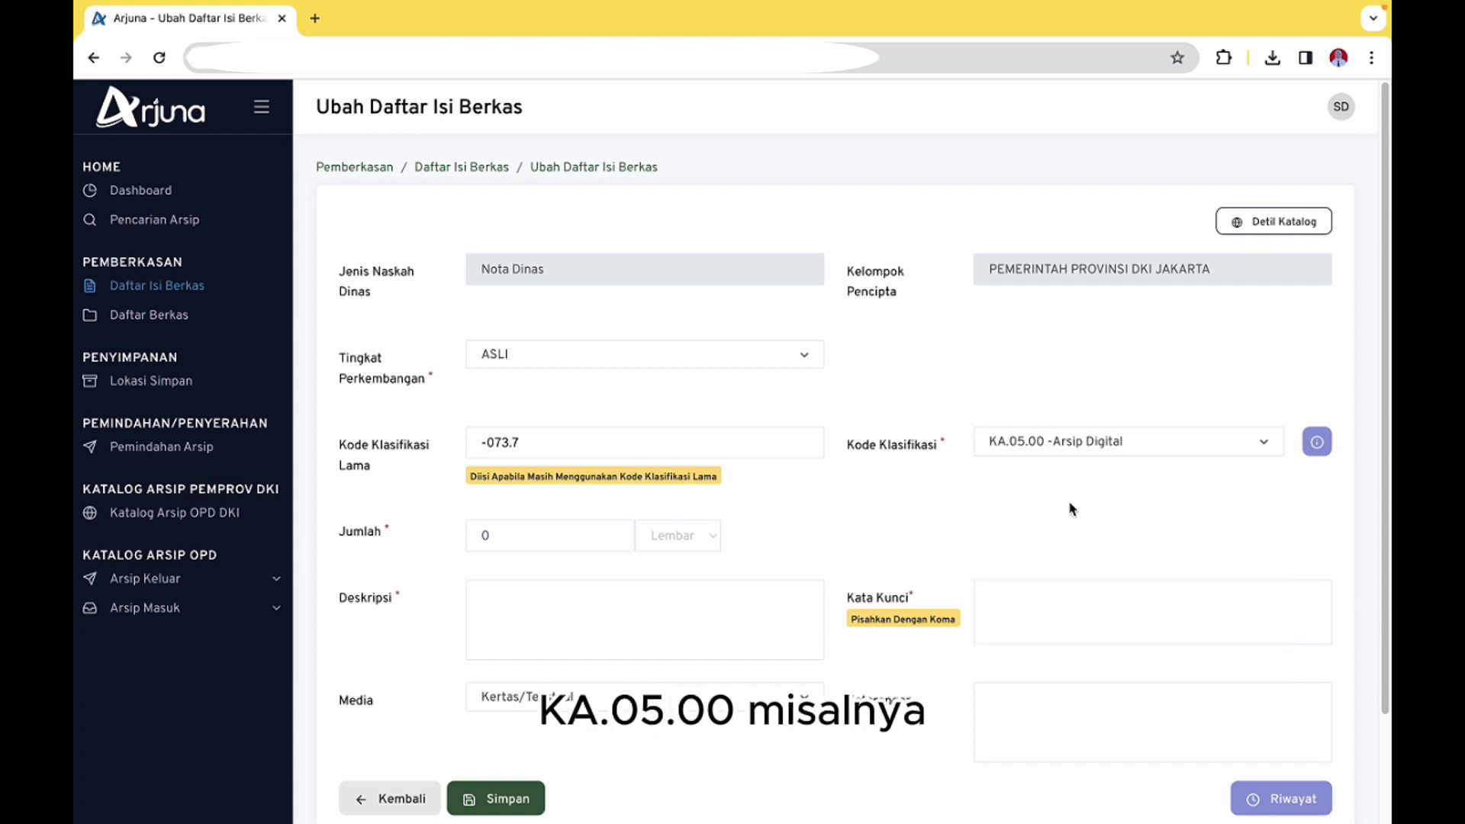
left_click(568, 544)
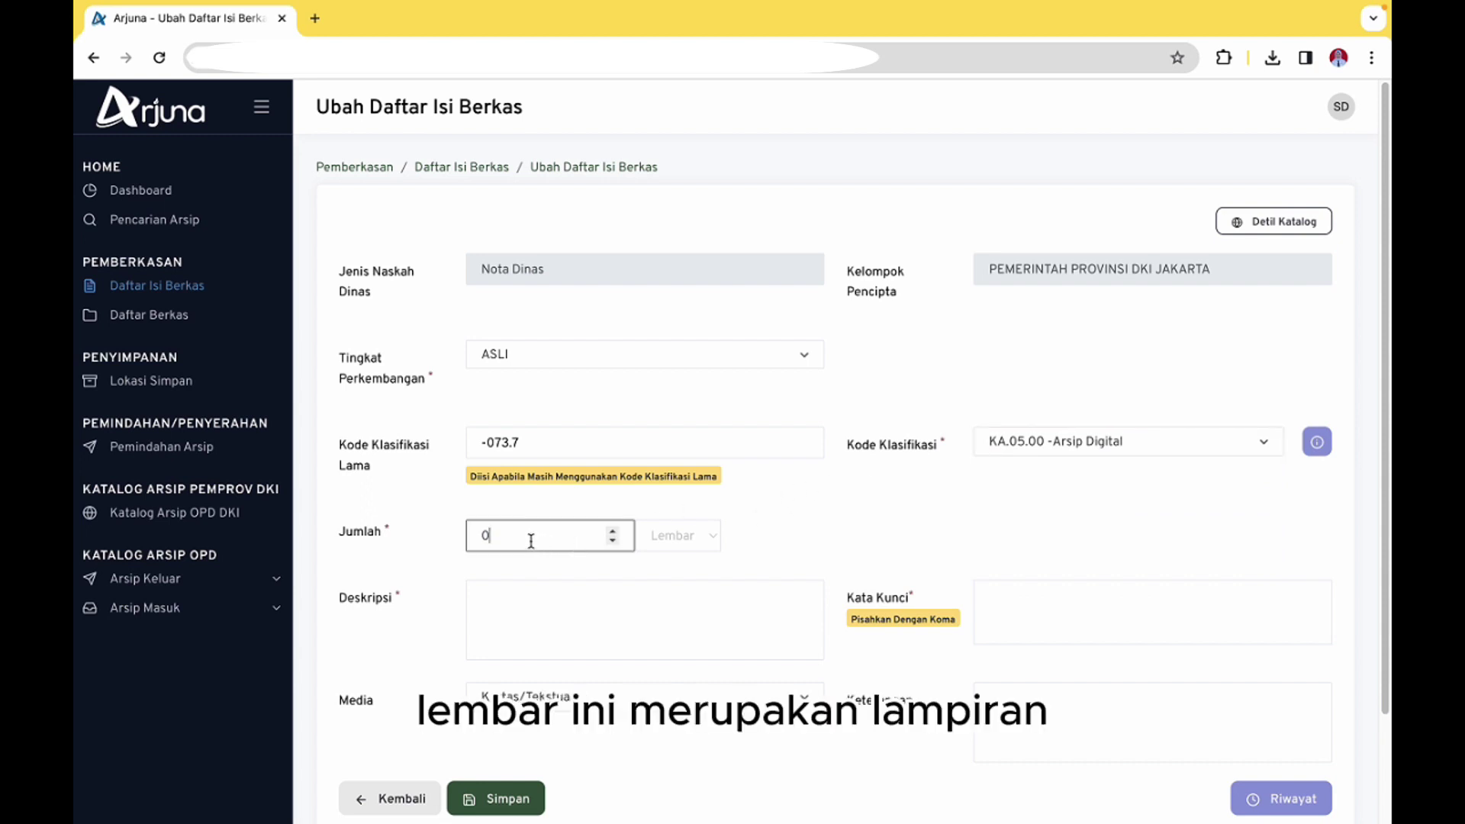
double_click(532, 540)
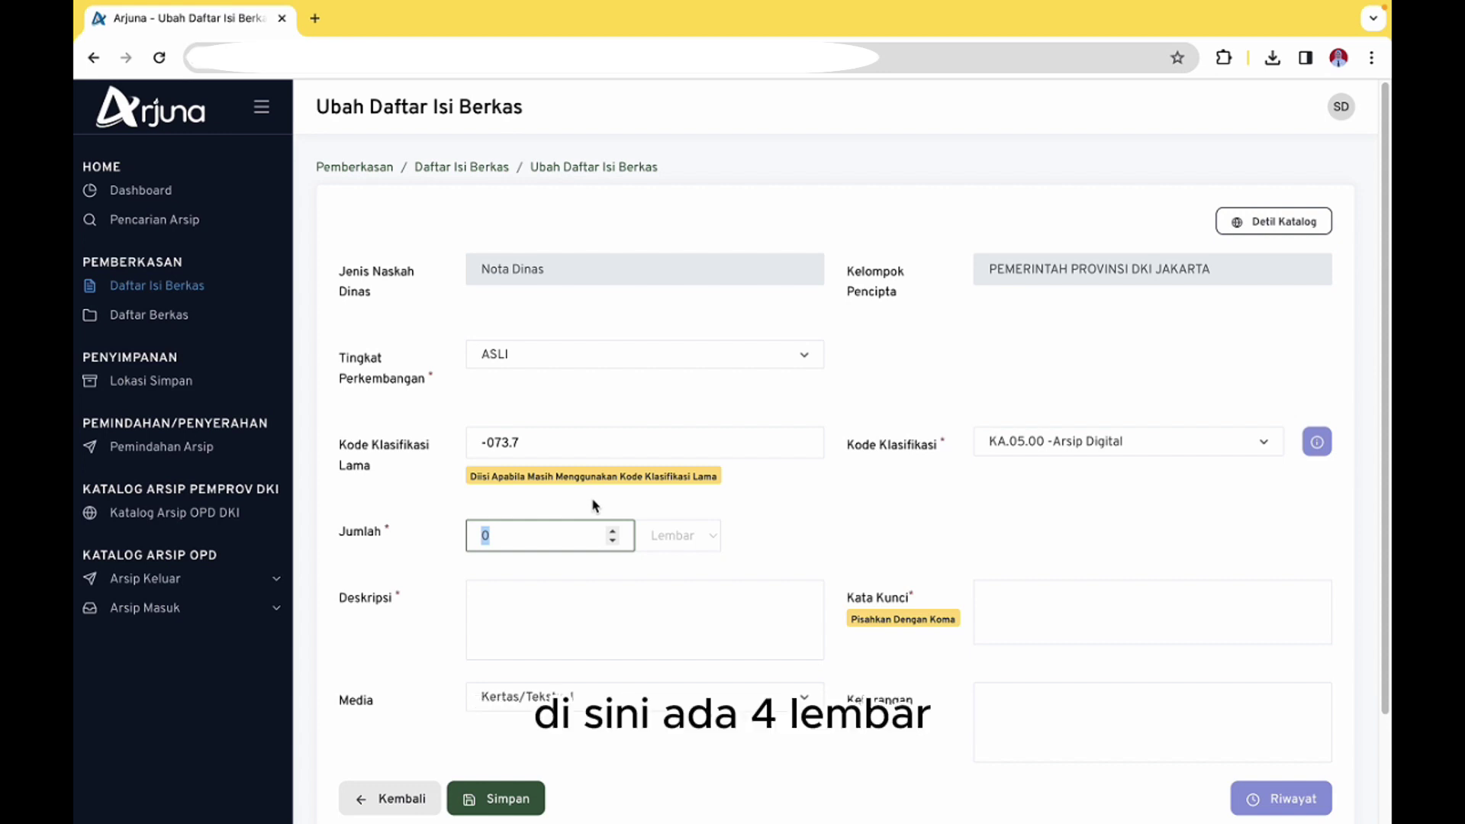
type("4")
left_click(525, 627)
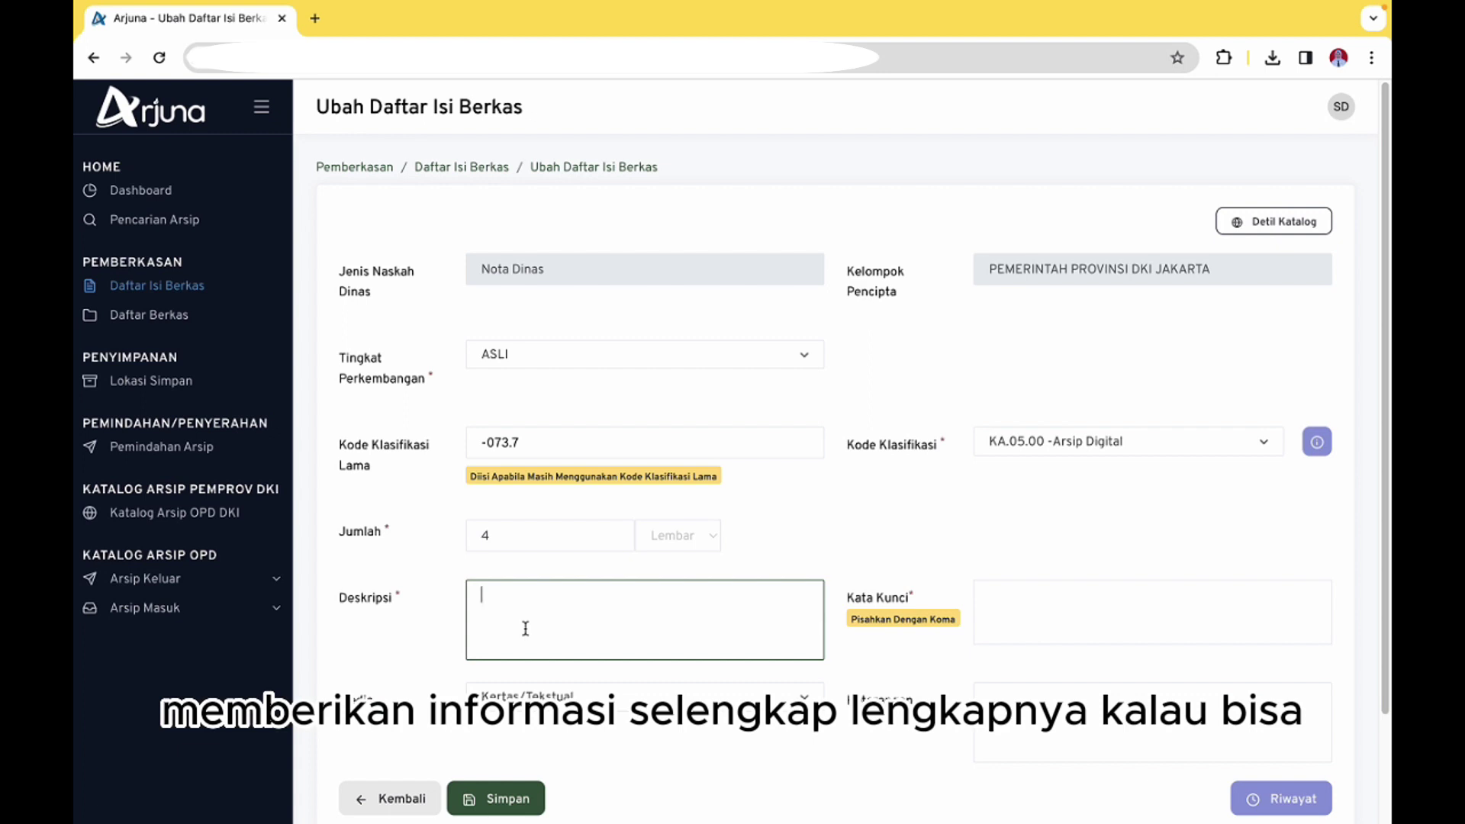
Enter Deskripsi 'Nota Dinas mengenai laporan hasil rapat pembahasan kebijakan pendukung aplikasi eOffice pada tanggal 5 Oktober 2020'
type("N")
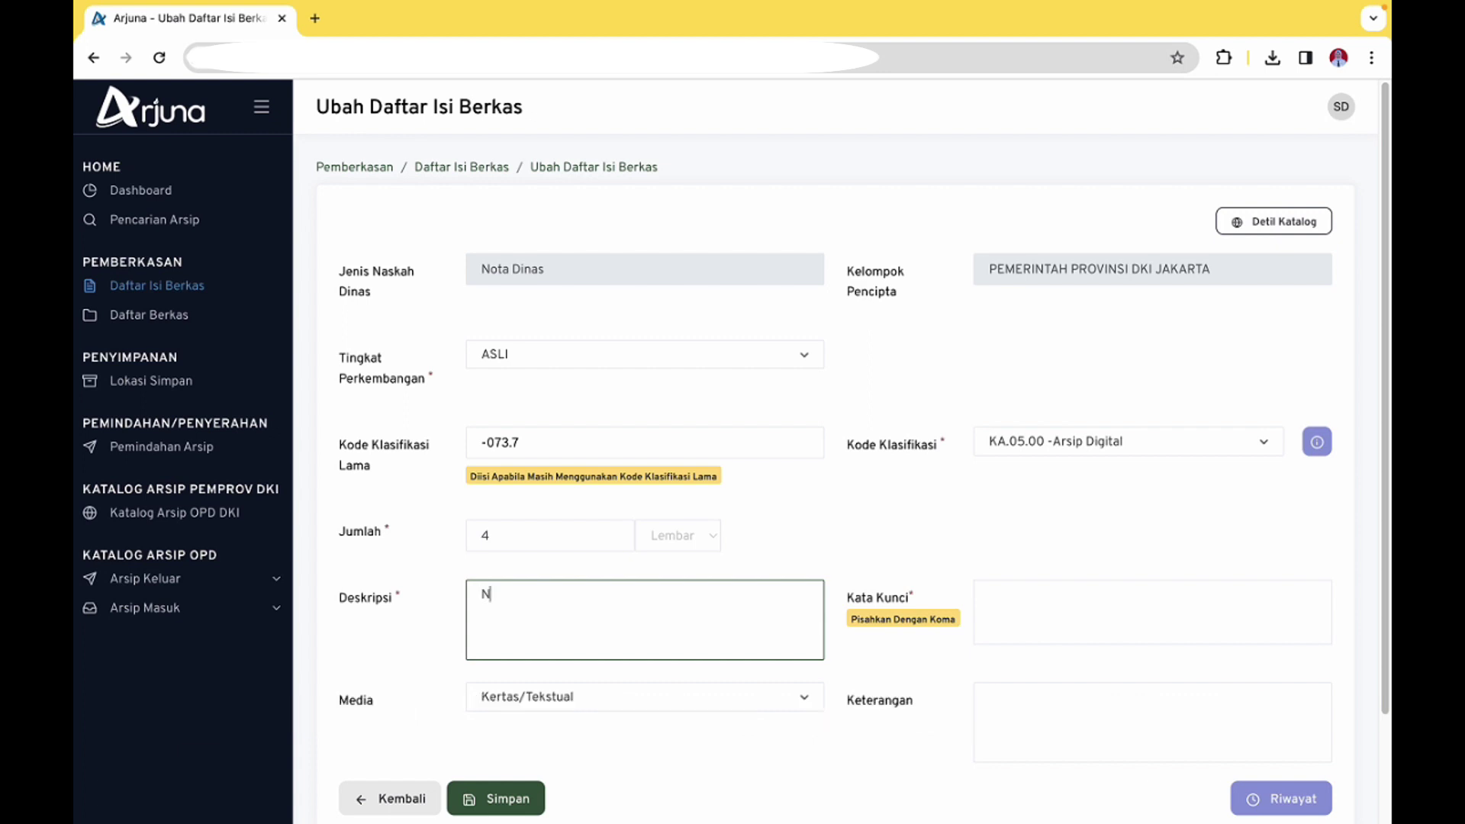
type("ota Dinas mengenai")
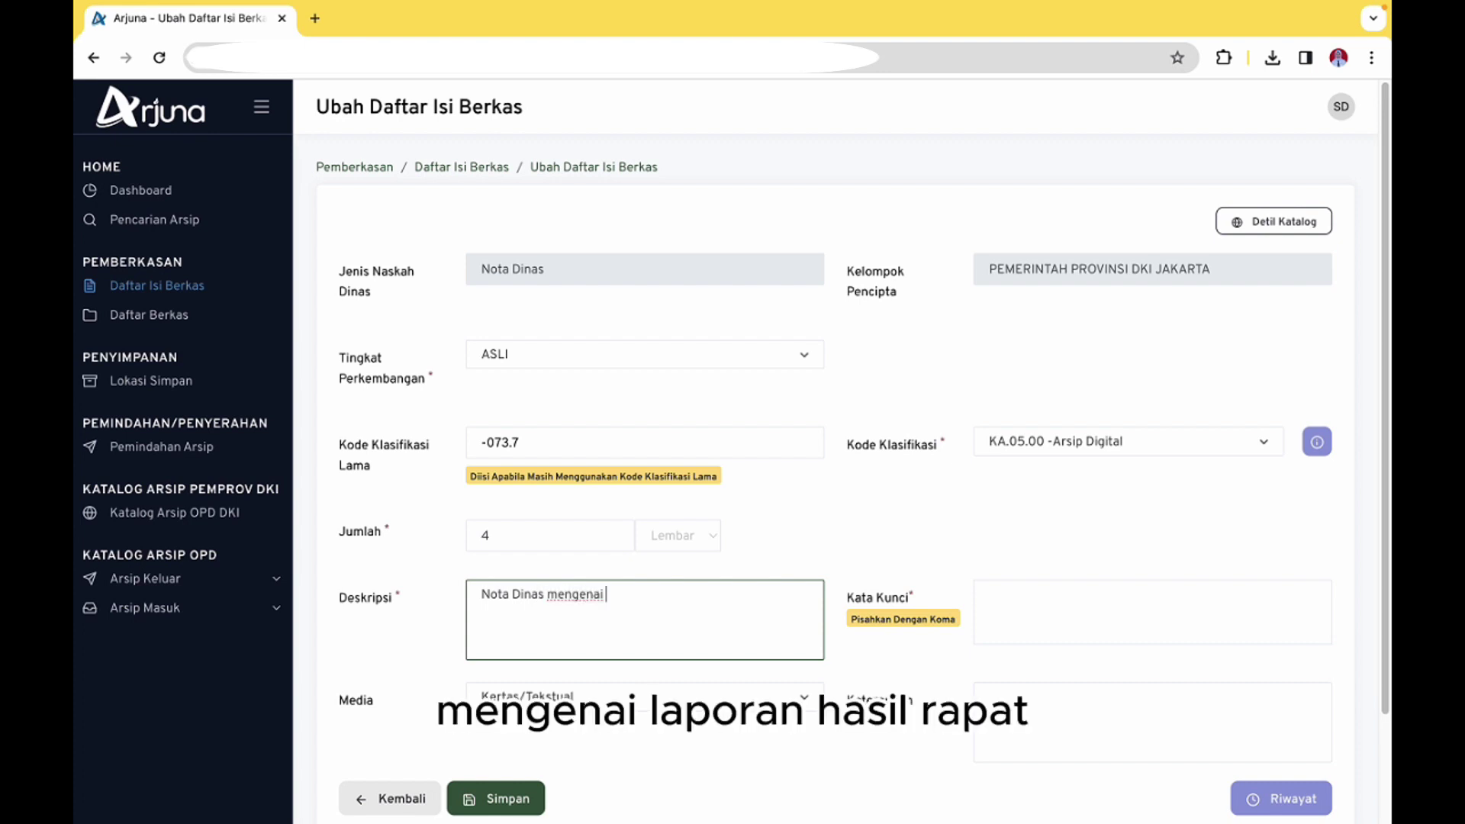
type(" laporan hasil rapat pe")
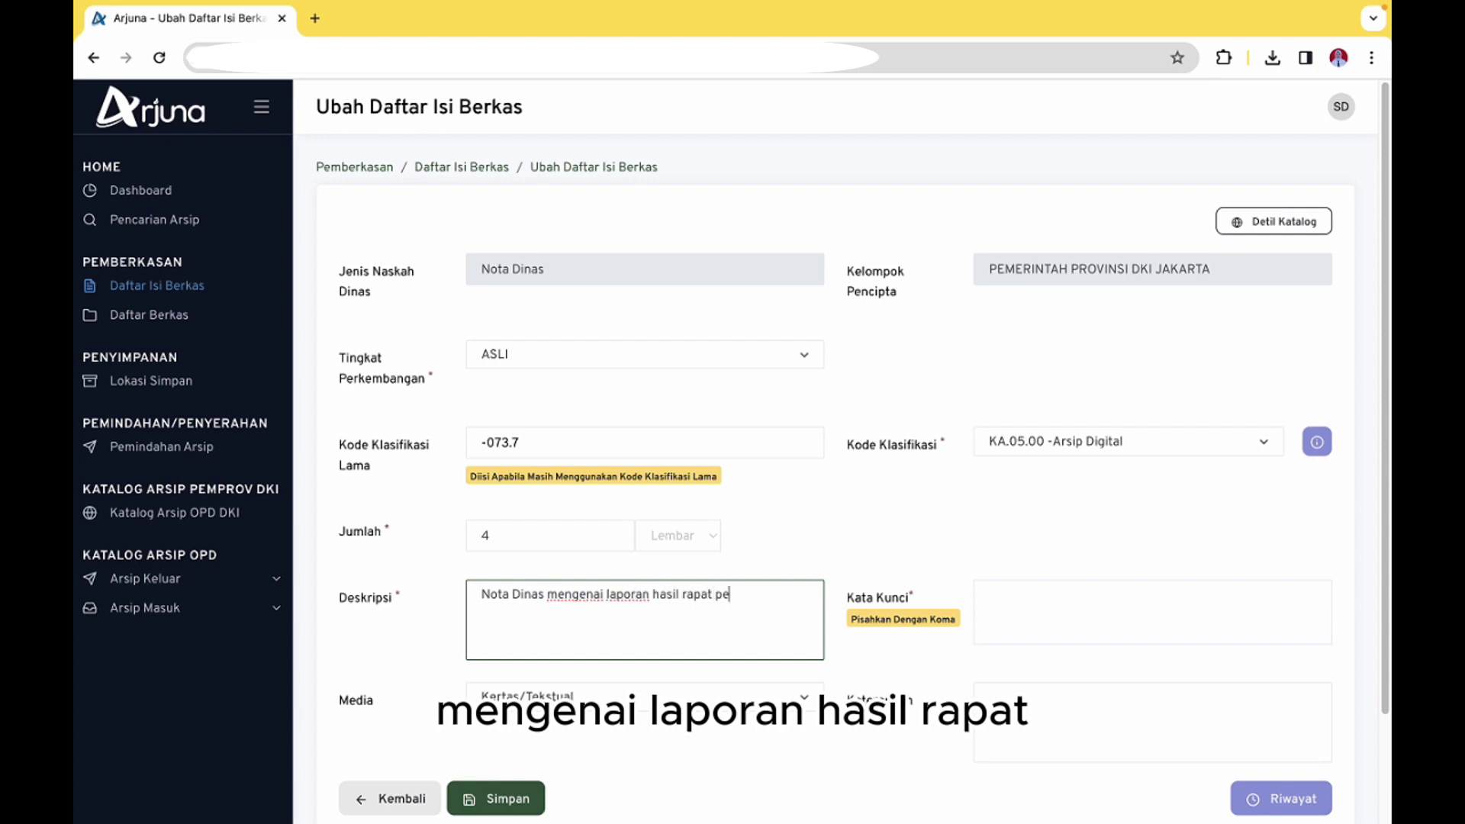
type("mbaha")
key("BackSpace")
key("BackSpace")
key("BackSpace")
key("BackSpace")
type("m")
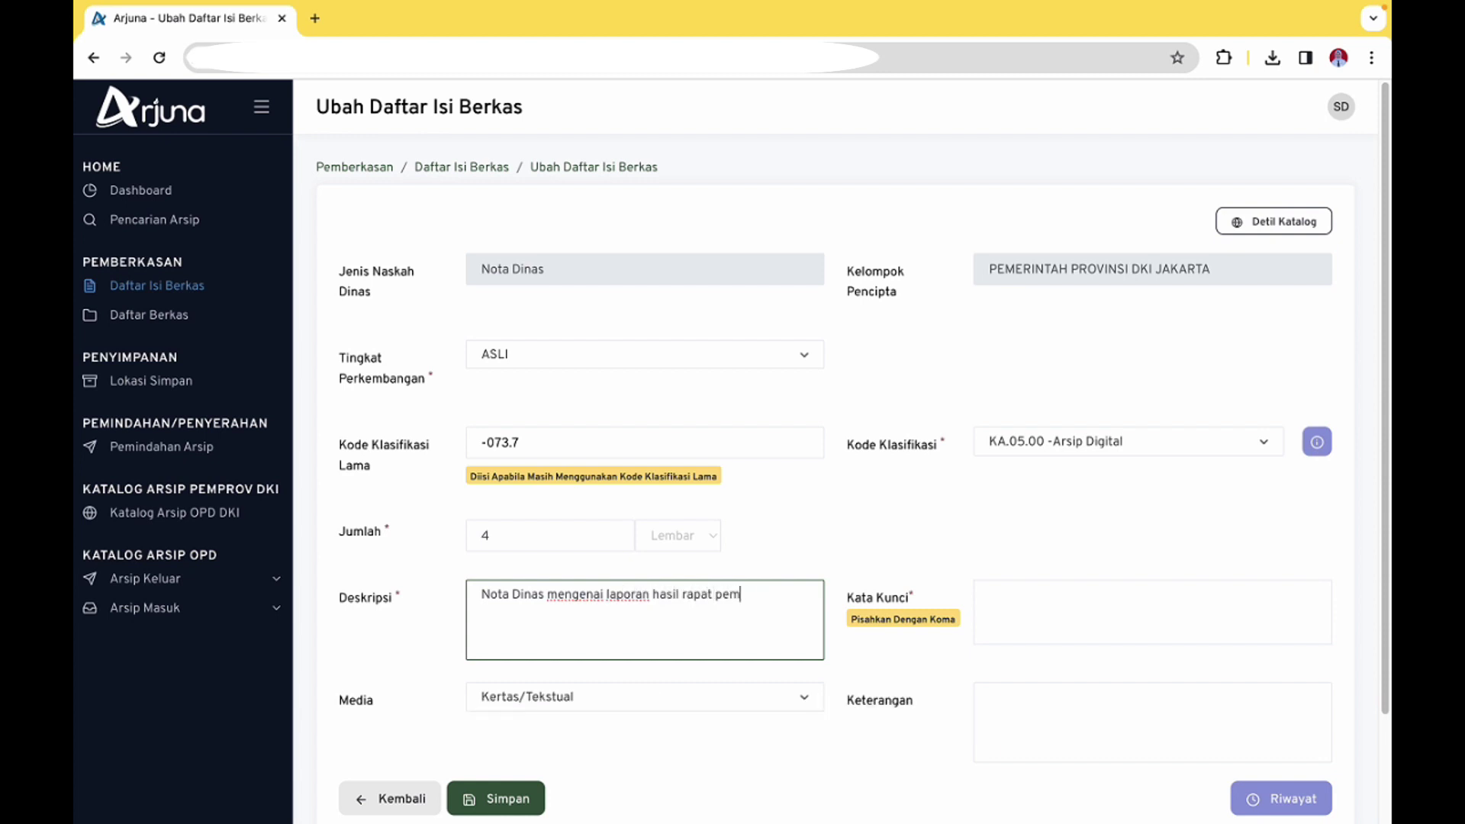
type("bahasan kebijakan pendukung")
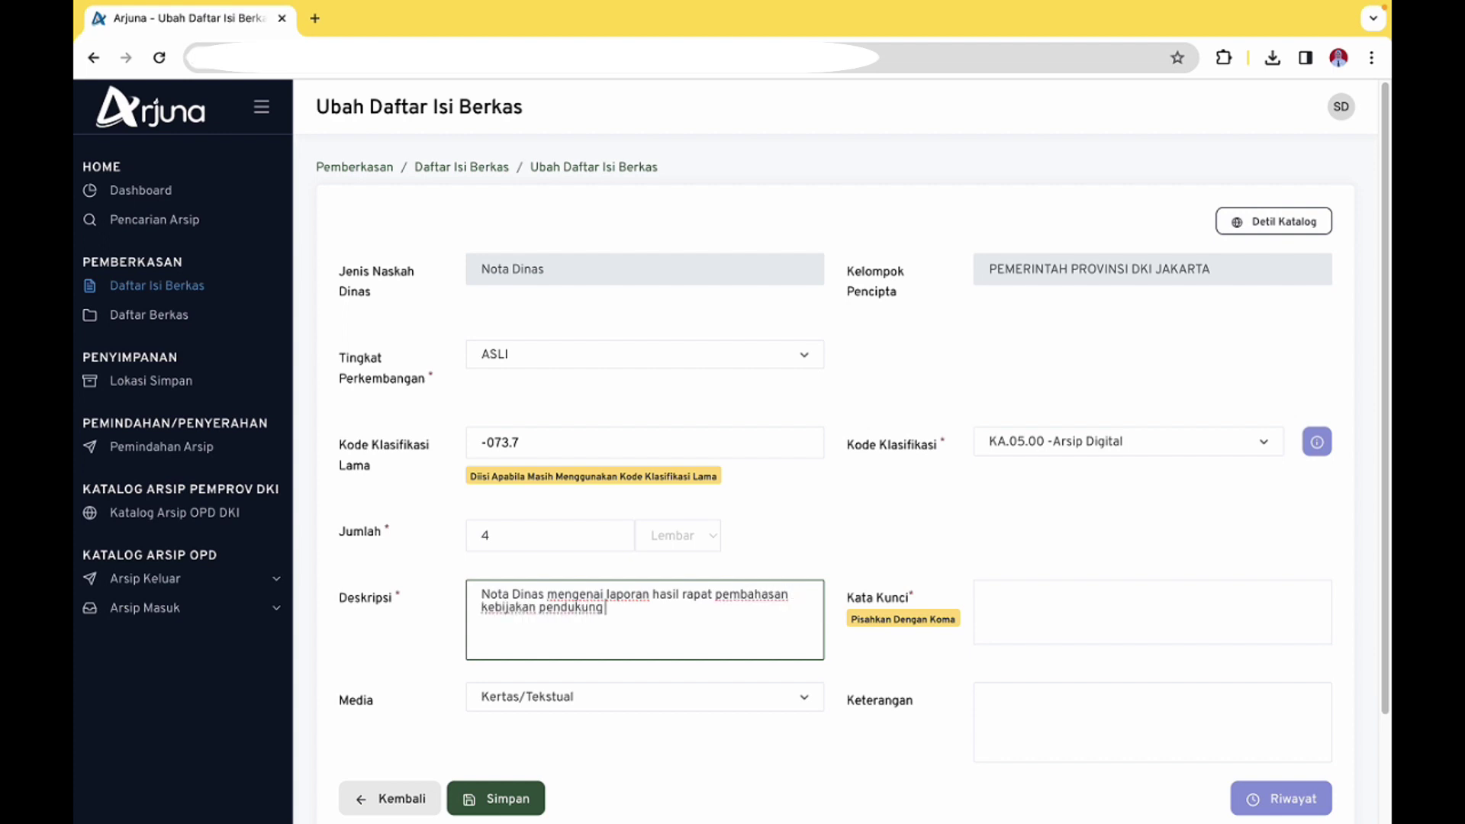
type(" aplikasi eOffice")
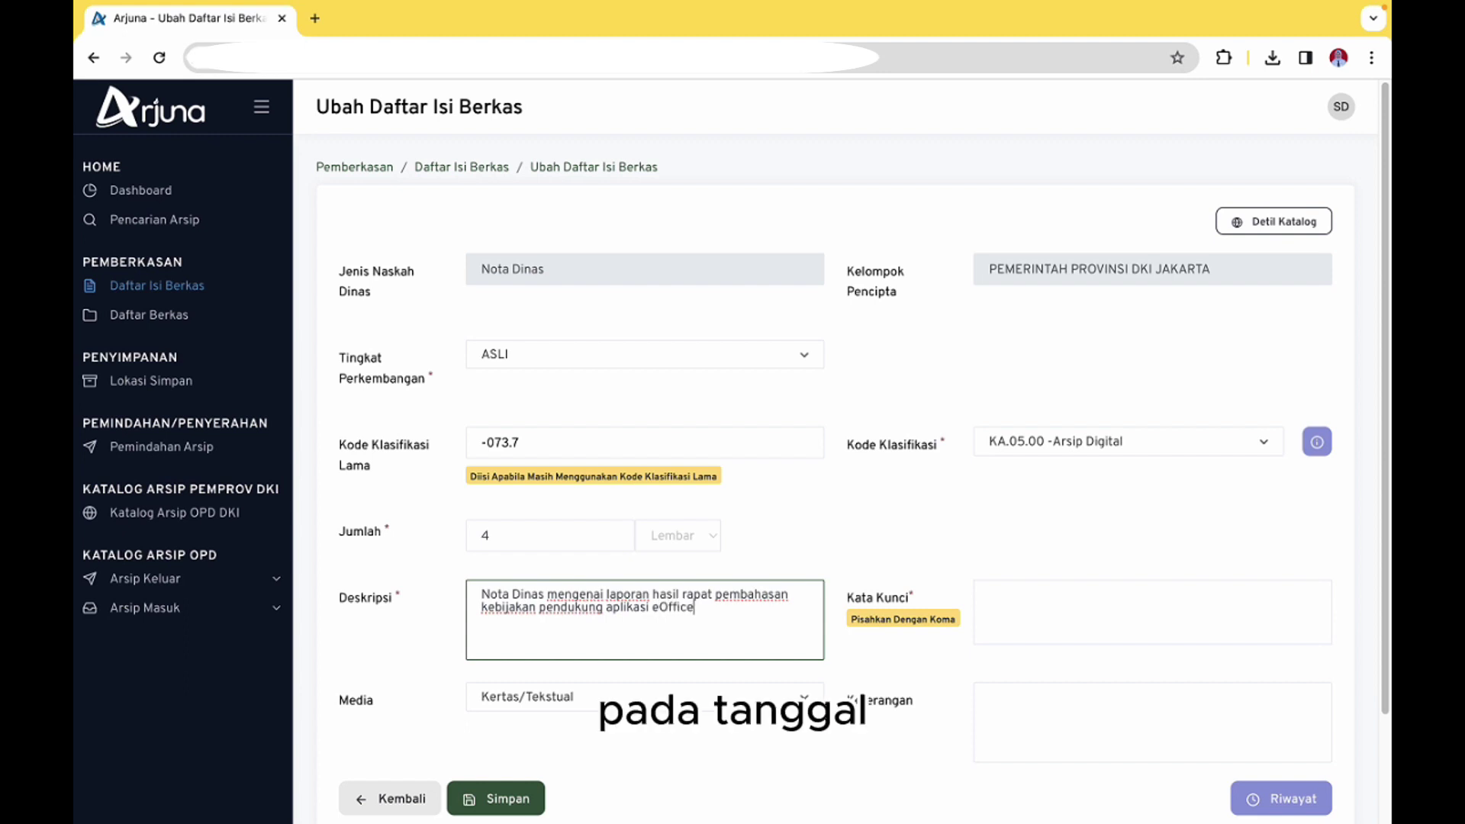
type(" pada")
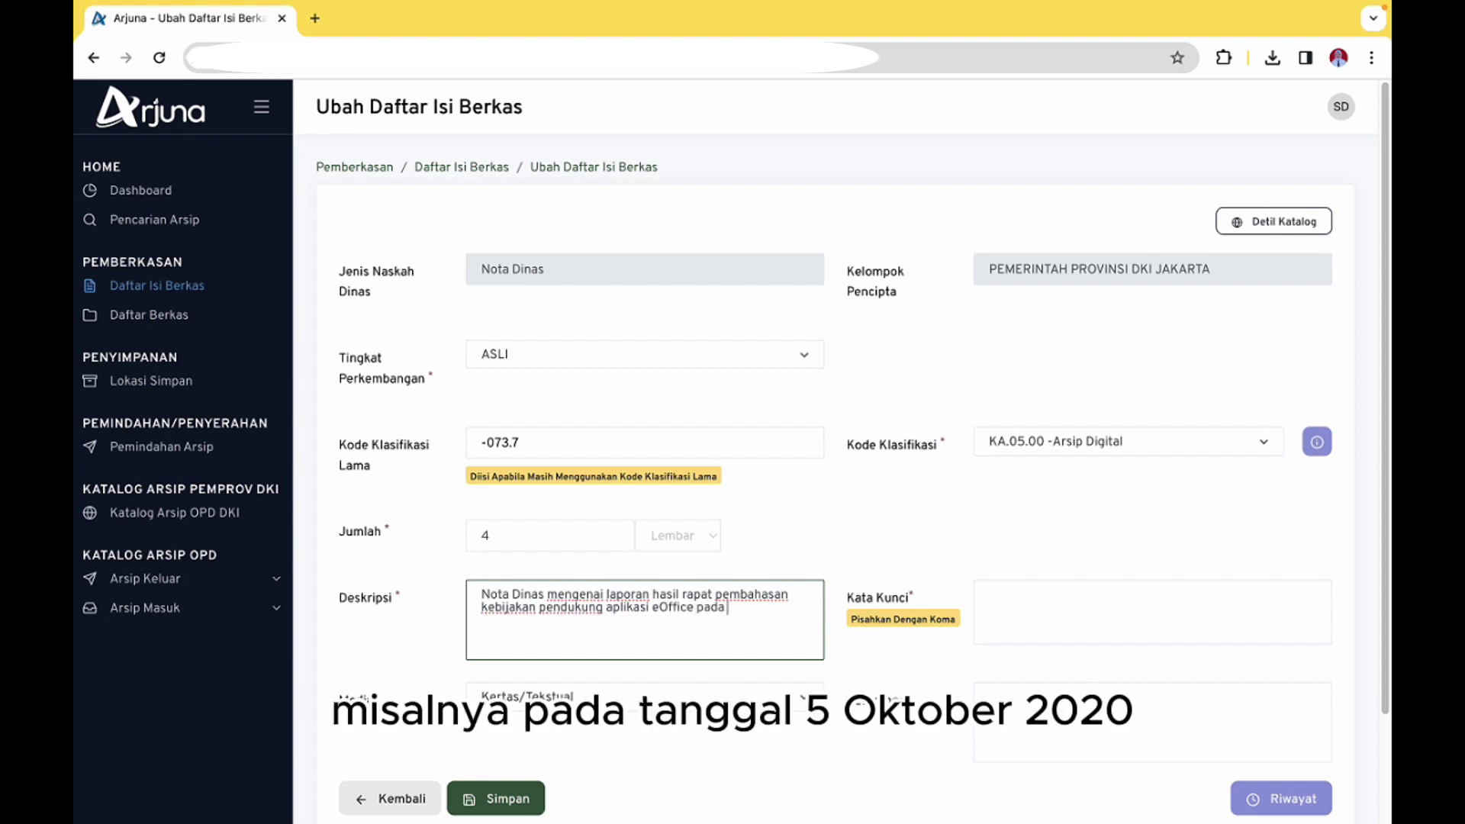
type(" tanggal 5 Oktober 2020")
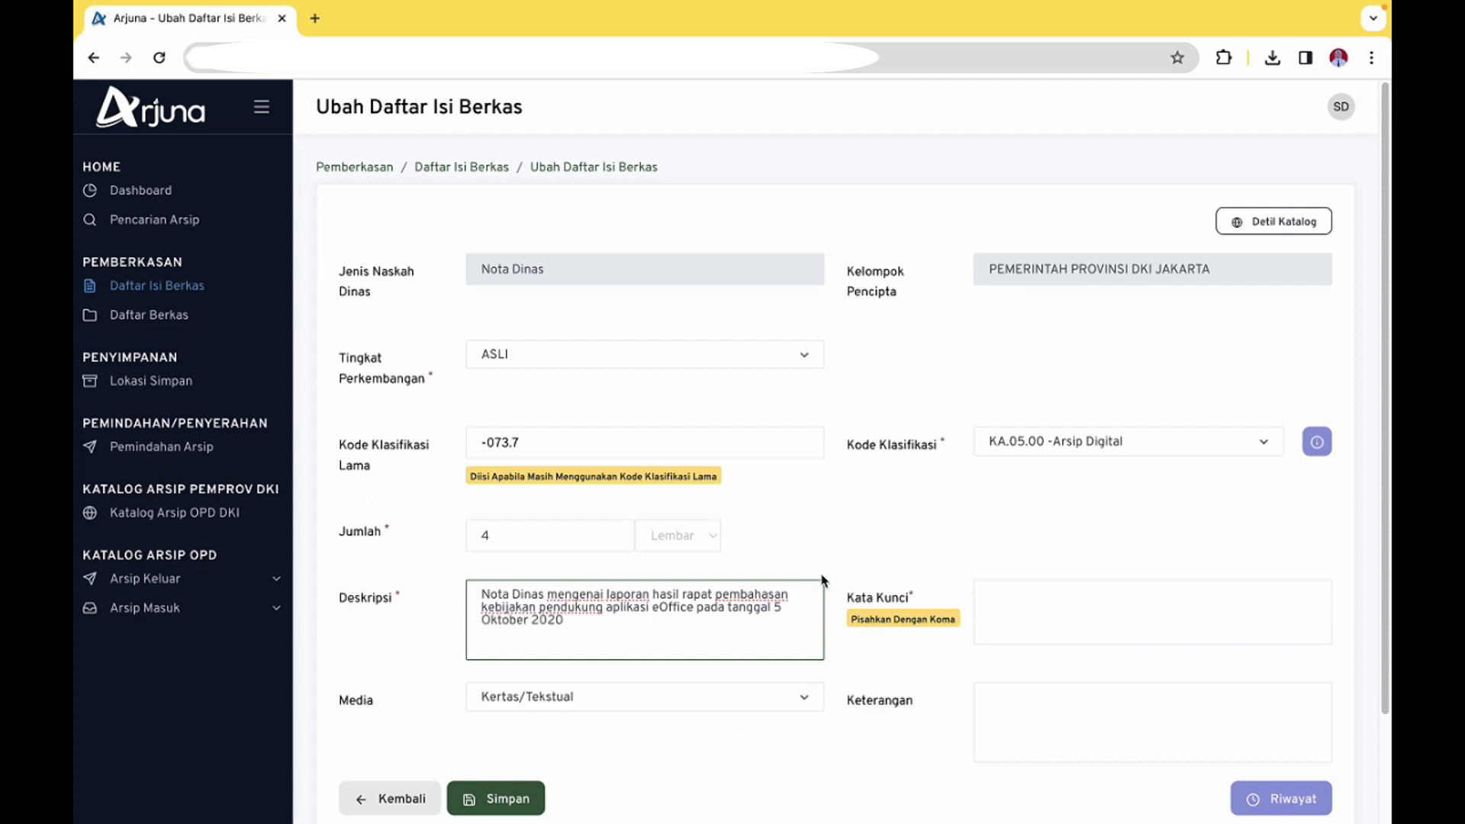
left_click(1004, 607)
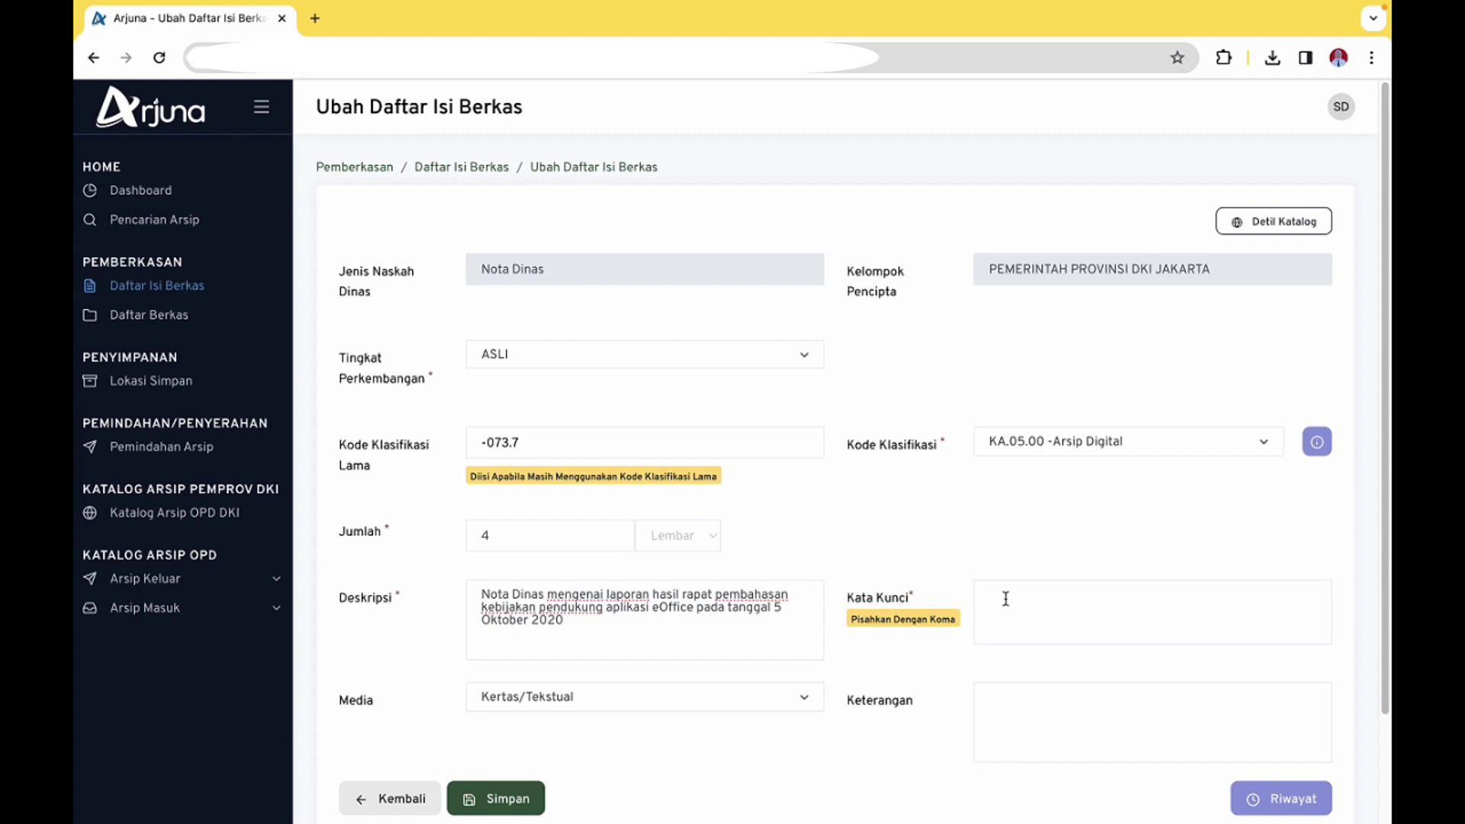
Add the Kata Kunci tags eoffice, kebijakan and naskah dinas elektronik
type("eoffice")
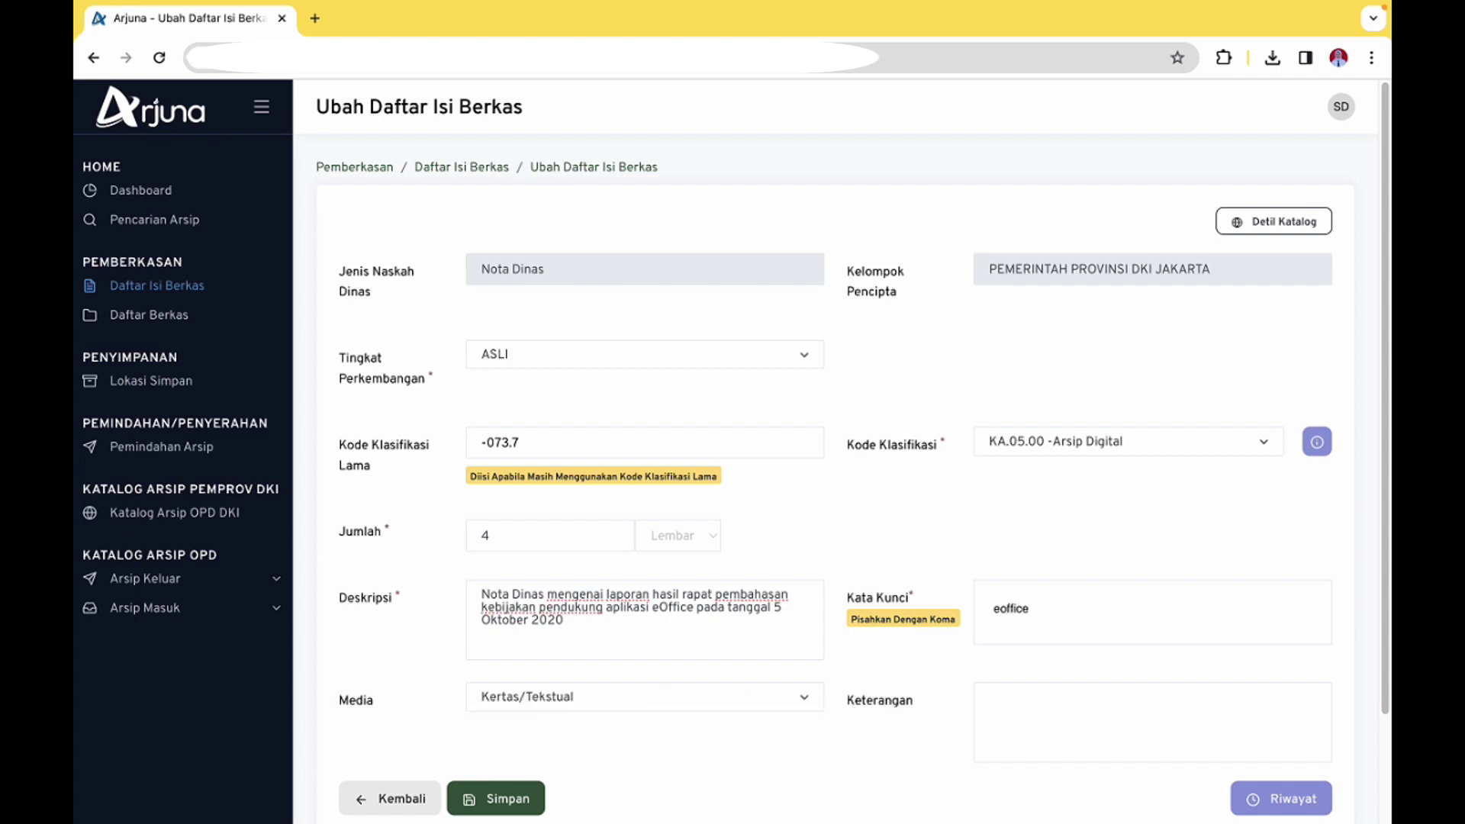
key("comma")
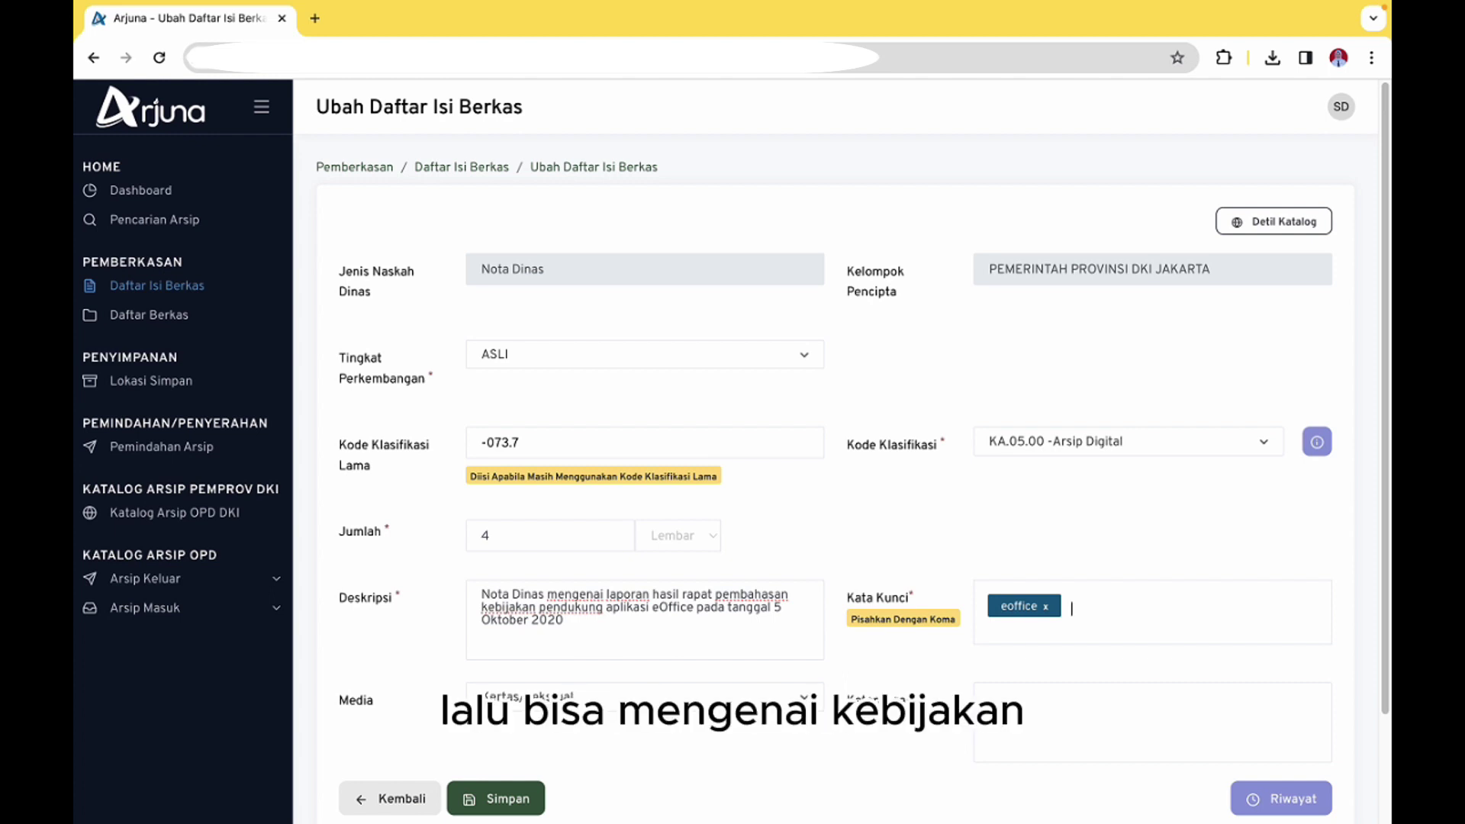
type("kebijakan")
key("comma")
type("nas")
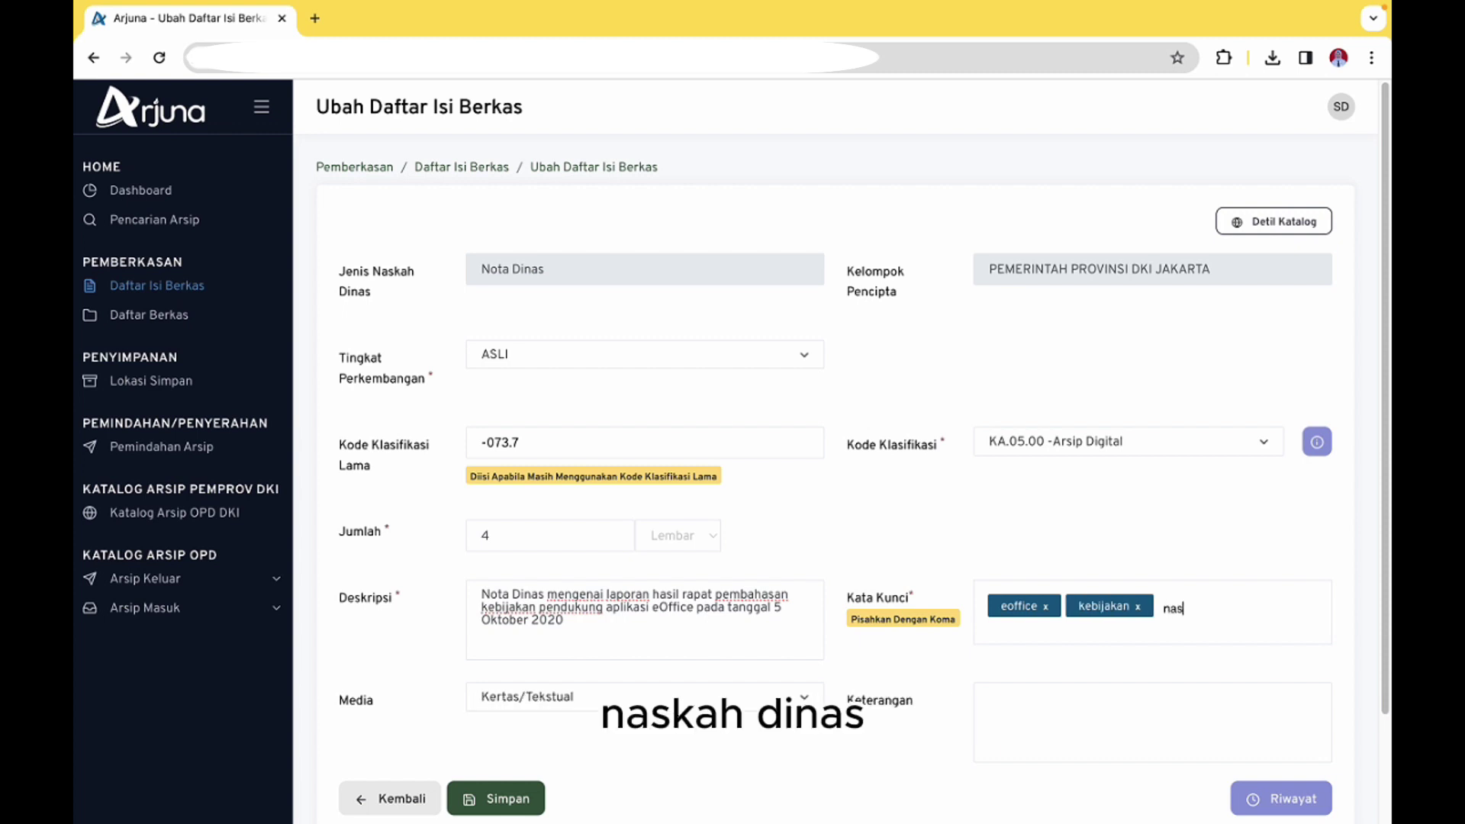
type("kah dinas elek")
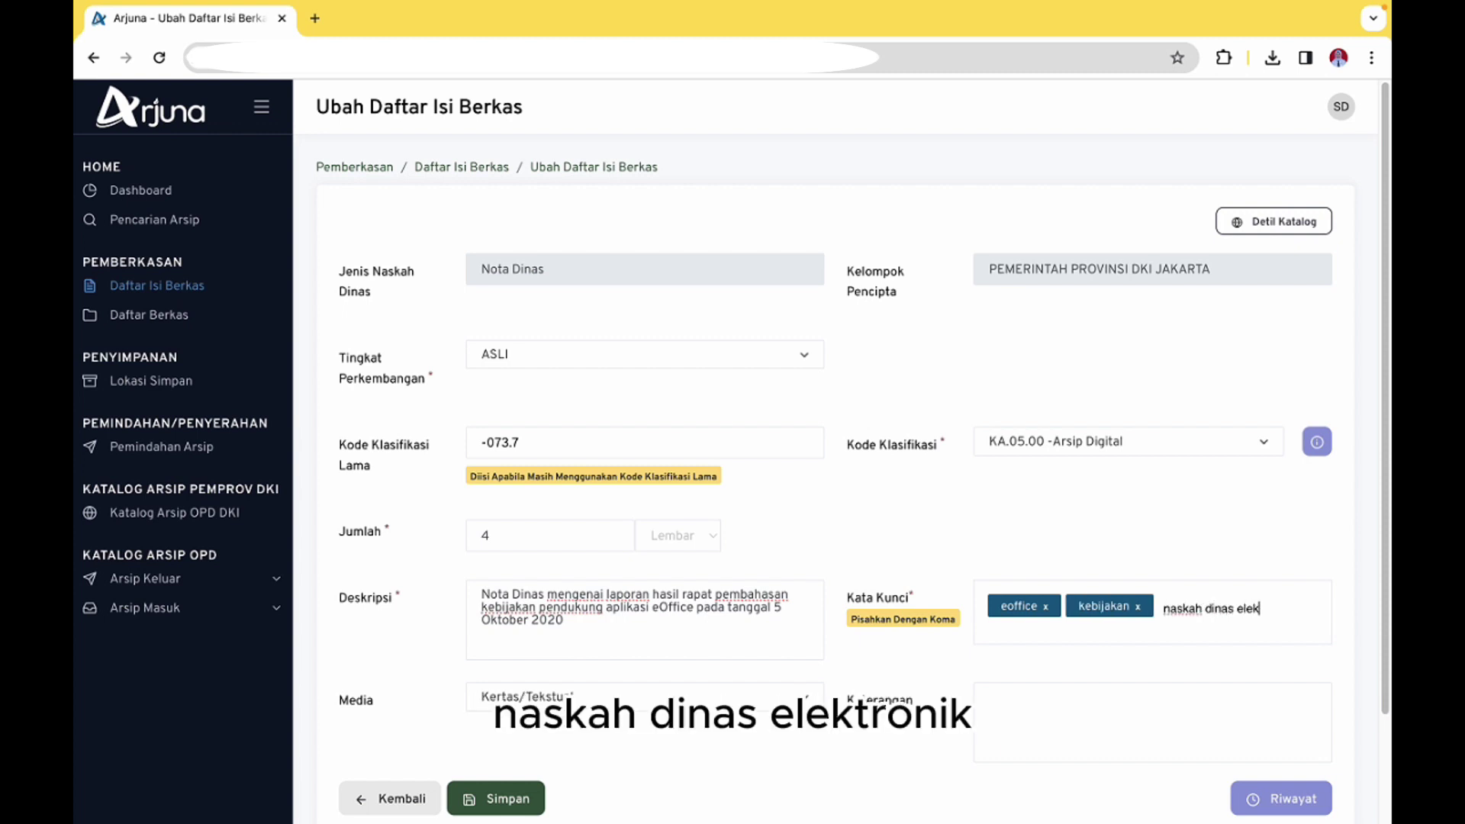
type("tronik")
key("comma")
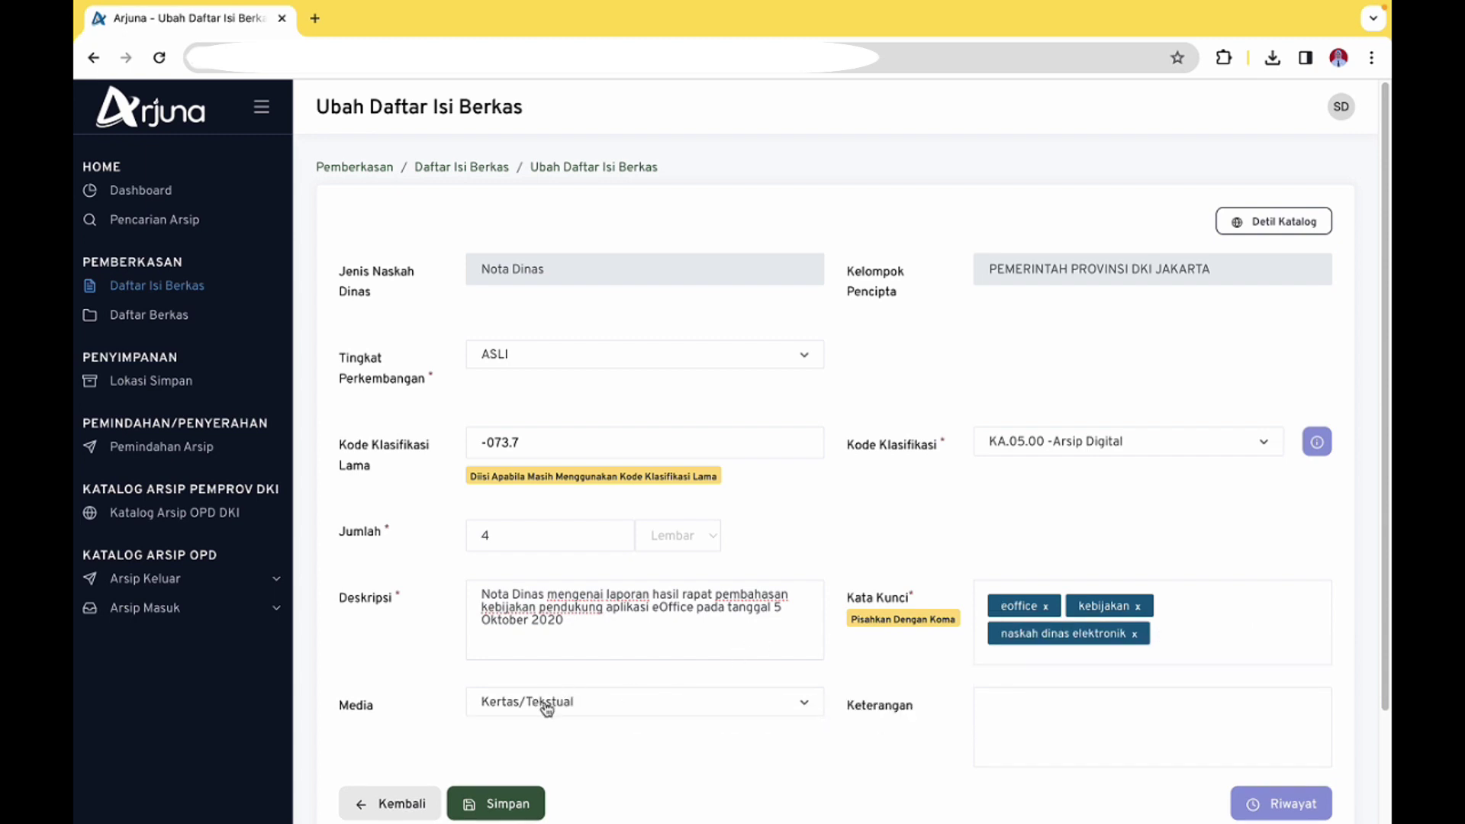
left_click(1059, 716)
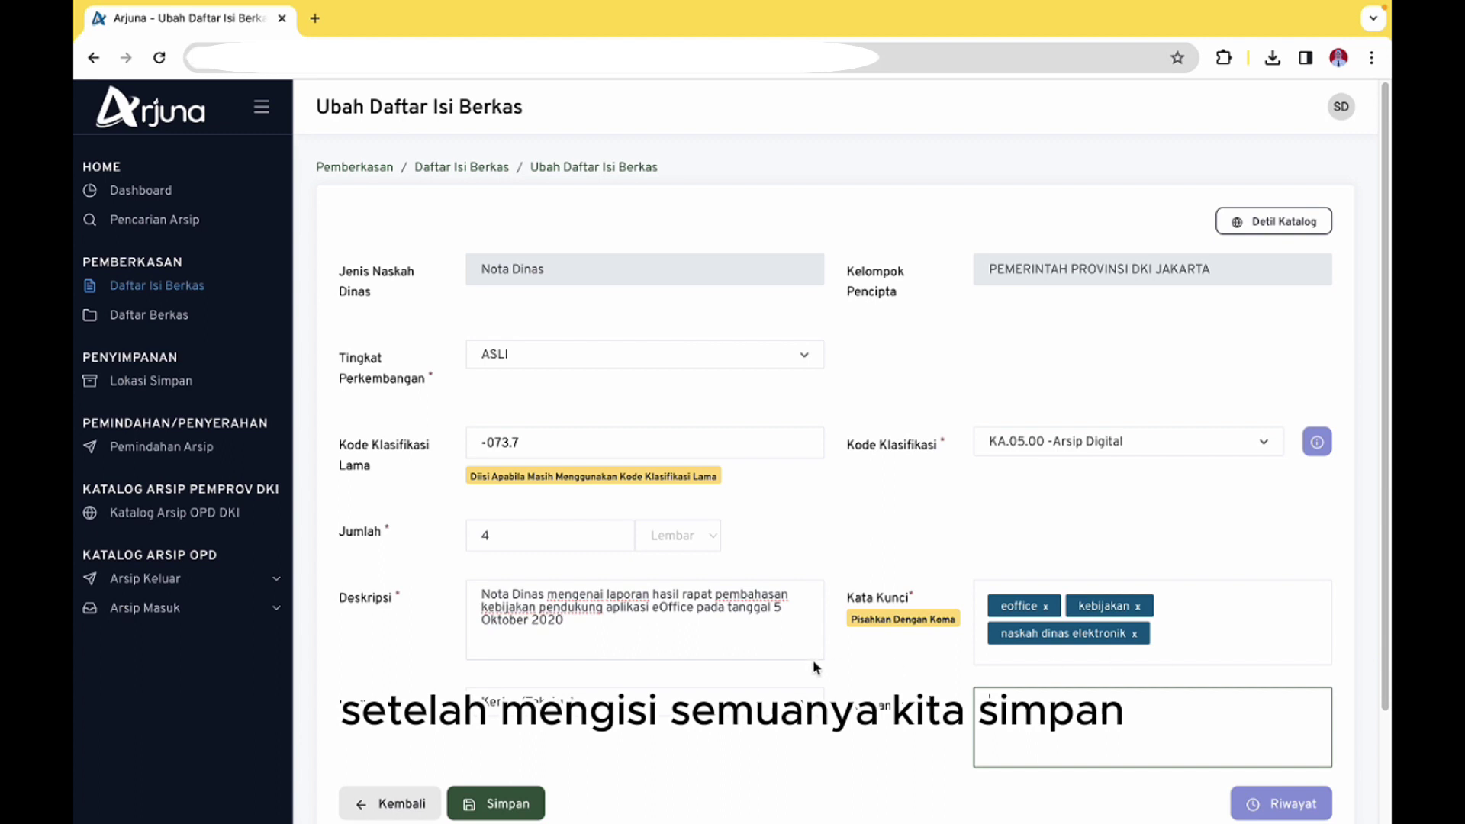
Save the Nota Dinas entry and go back to the Daftar Isi Berkas table
left_click(496, 803)
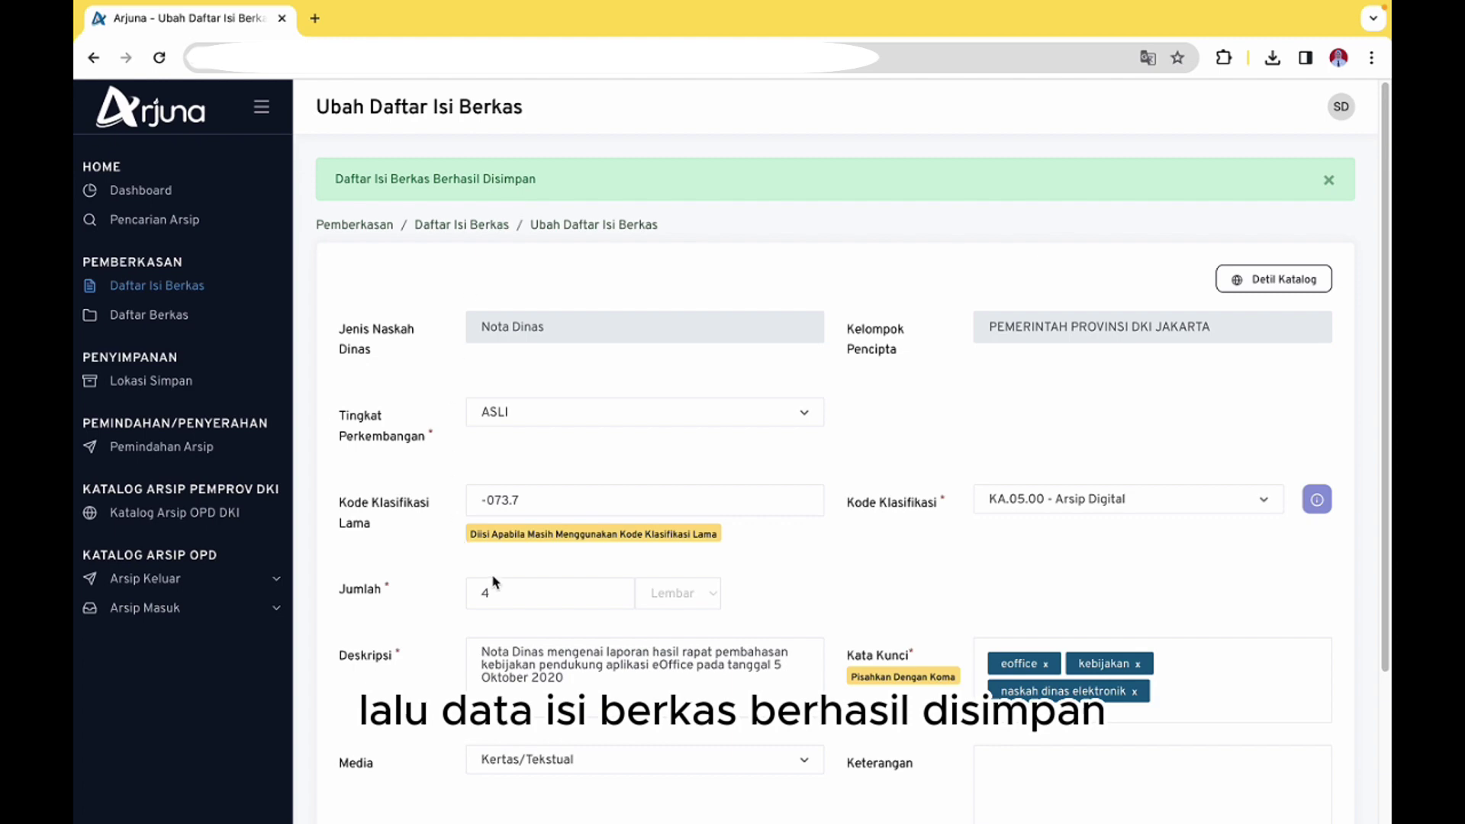
scroll(495, 584, "down", 3)
left_click(414, 675)
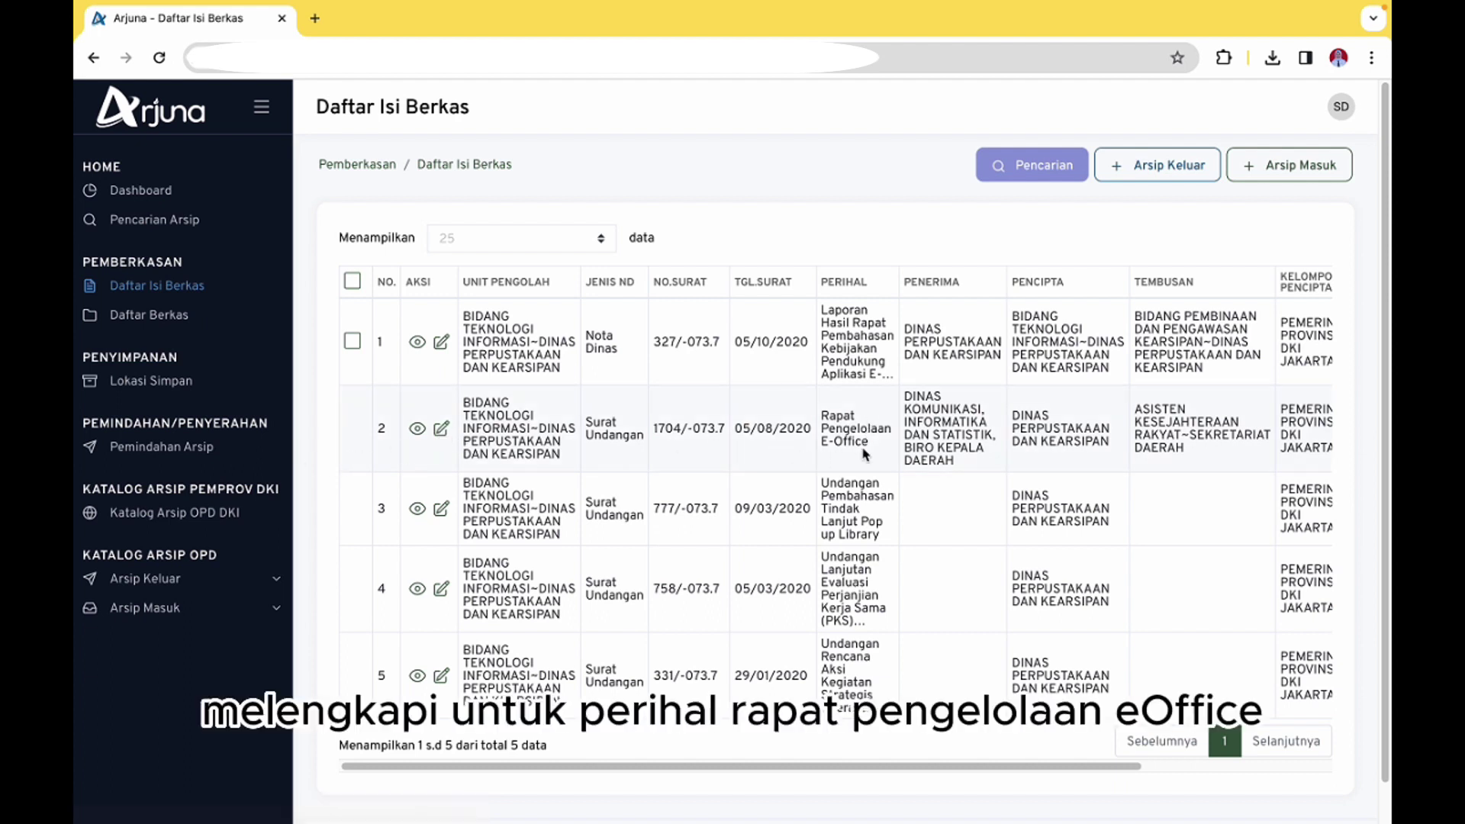
Review the subject texts in the list and open the Surat Undangan entry for editing
left_click_drag(876, 449, 822, 418)
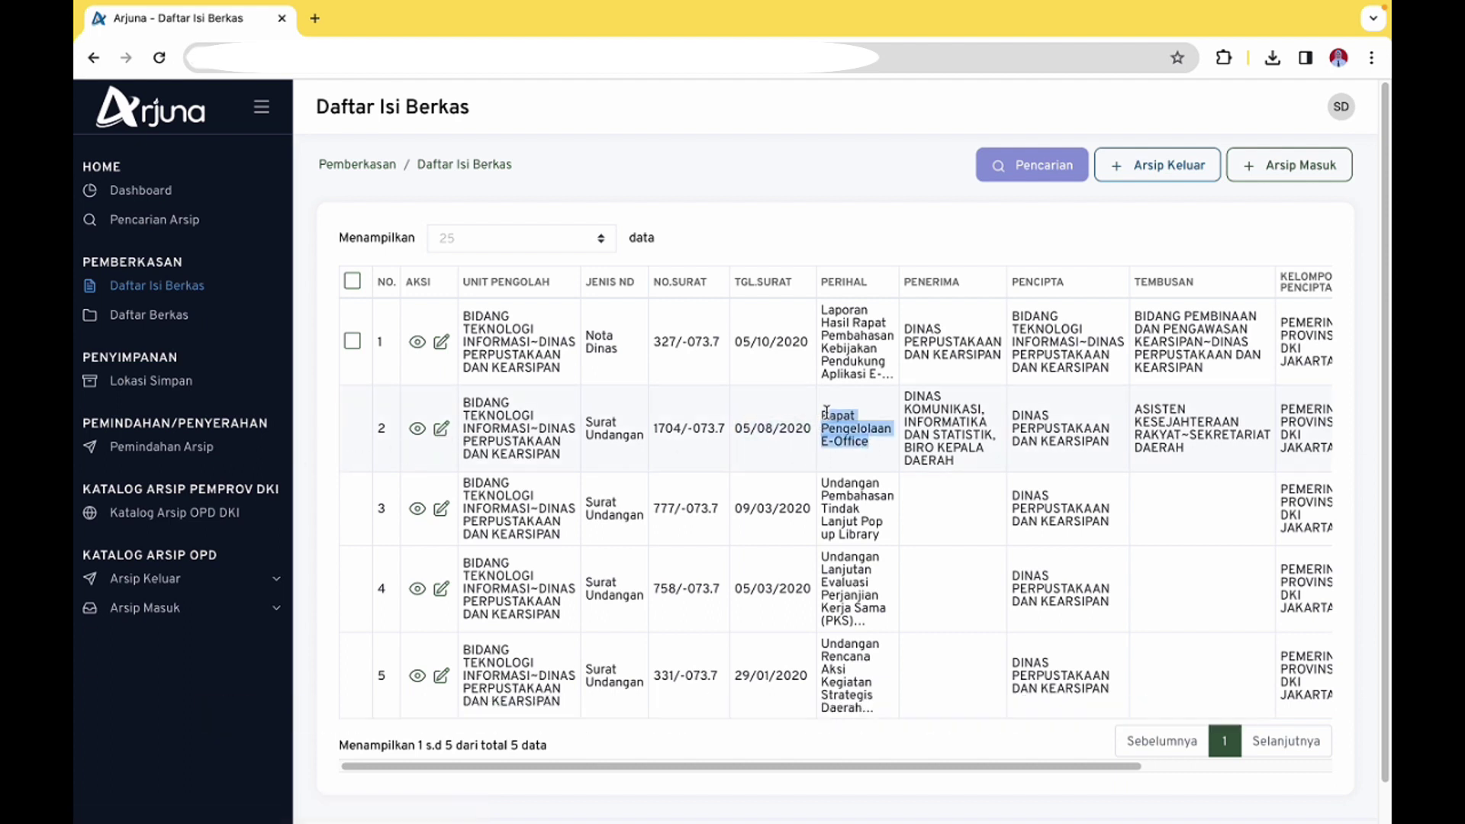
left_click_drag(828, 311, 889, 374)
left_click(877, 374)
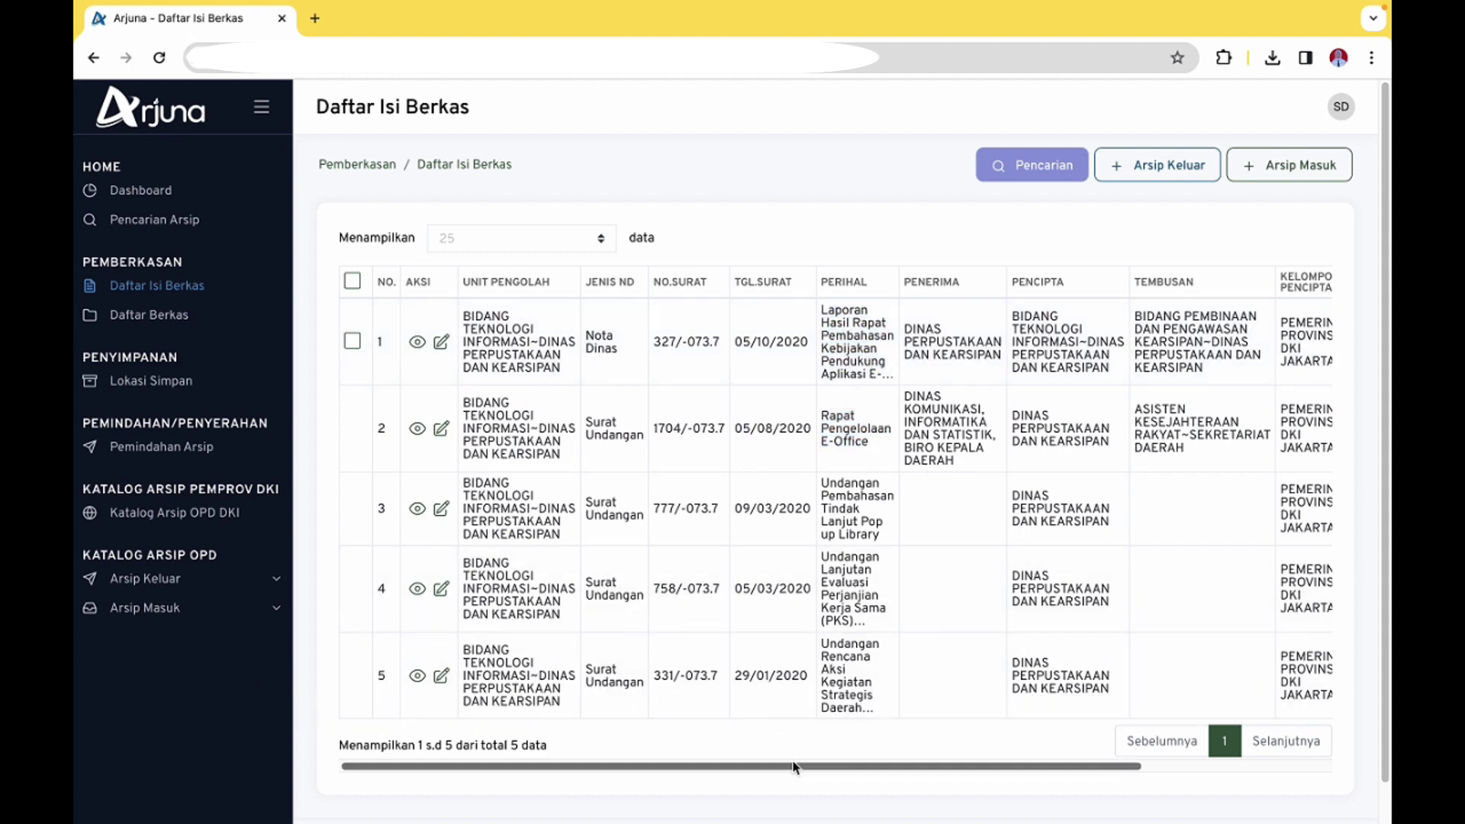
scroll(802, 767, "right", 5)
scroll(801, 766, "left", 5)
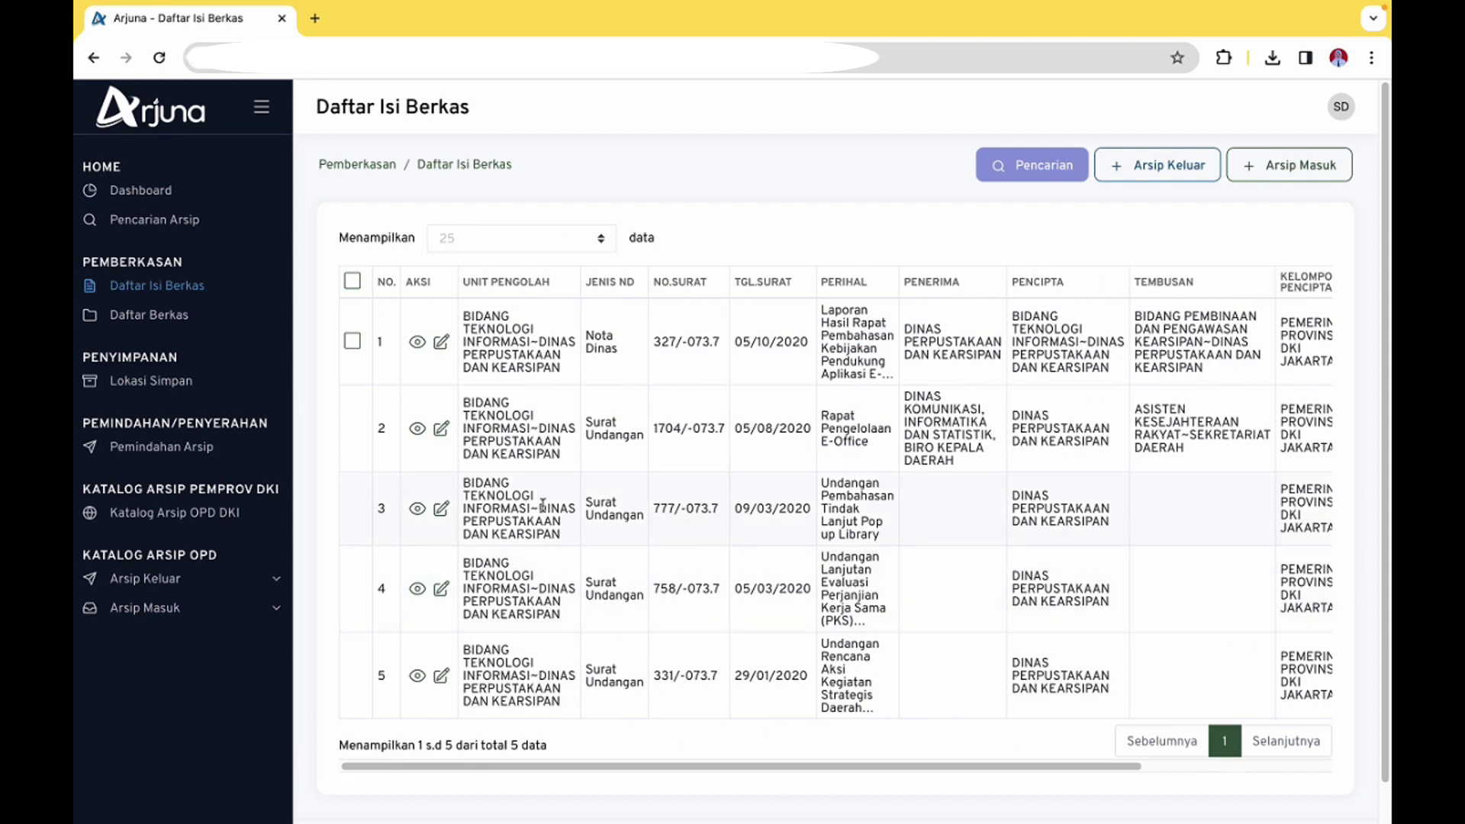
left_click(441, 428)
Set the development level to ASLI and the old classification code to -073.7
left_click(706, 355)
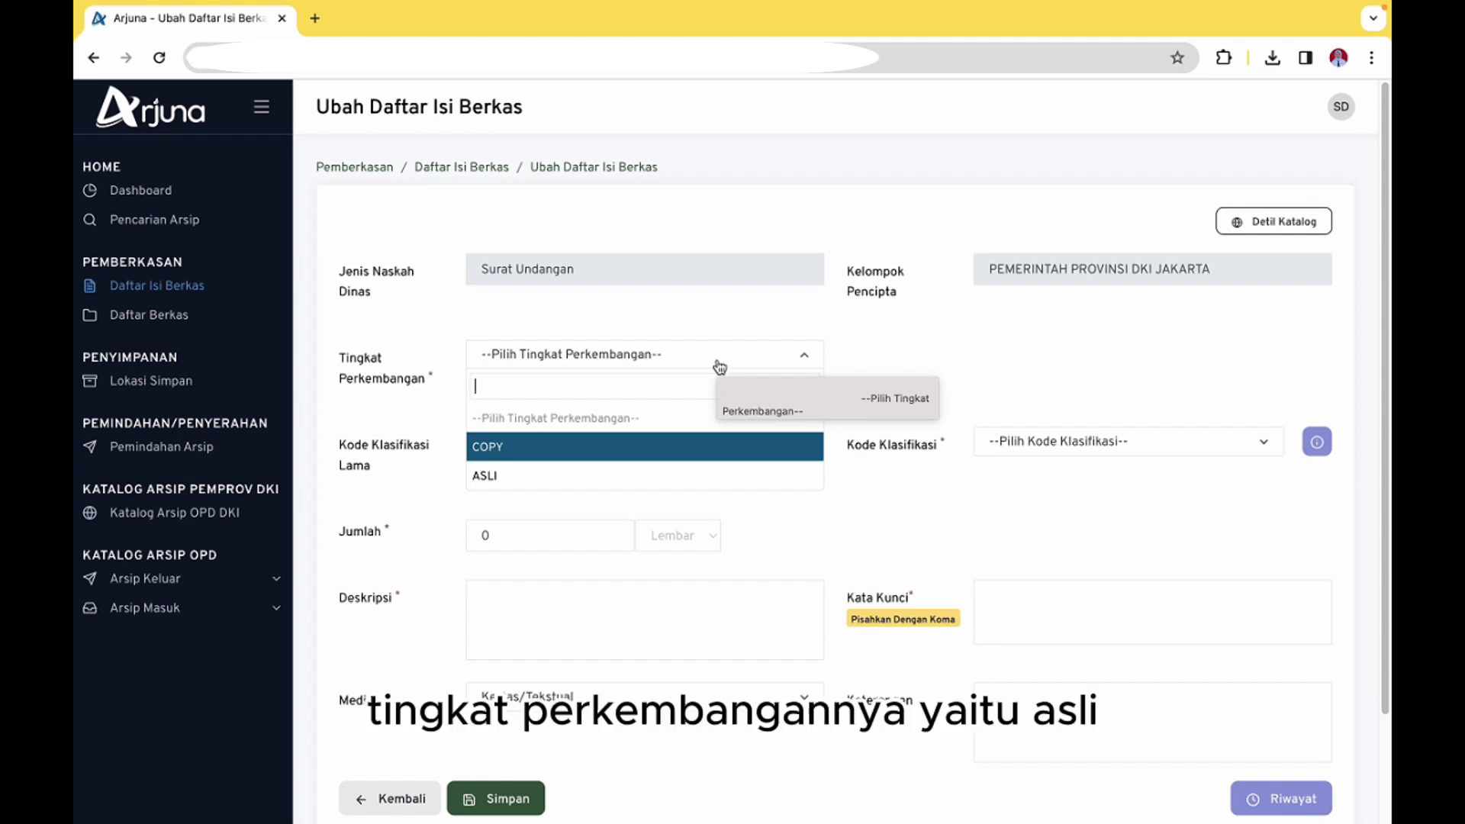
left_click(645, 472)
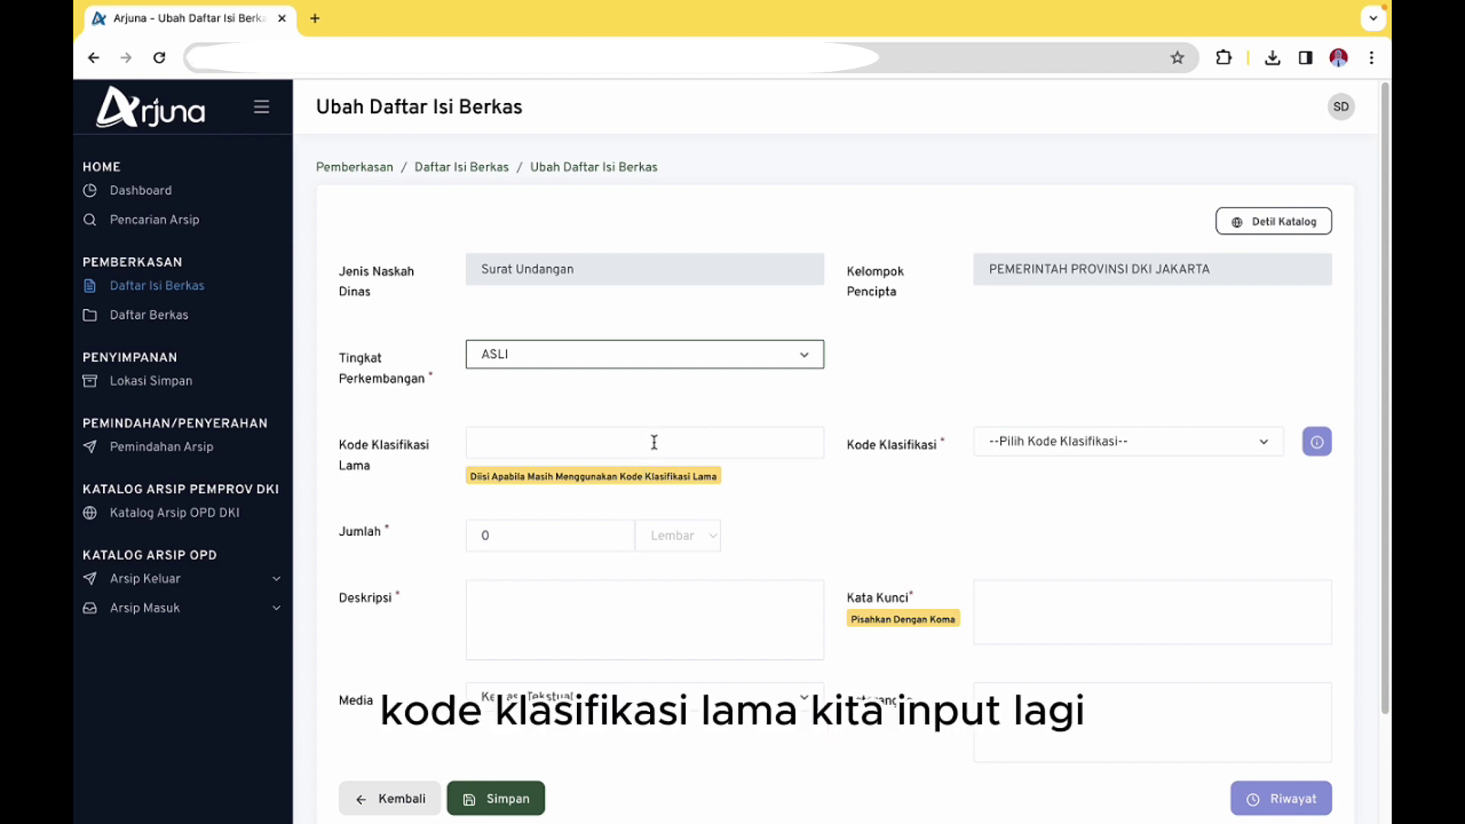
left_click(654, 443)
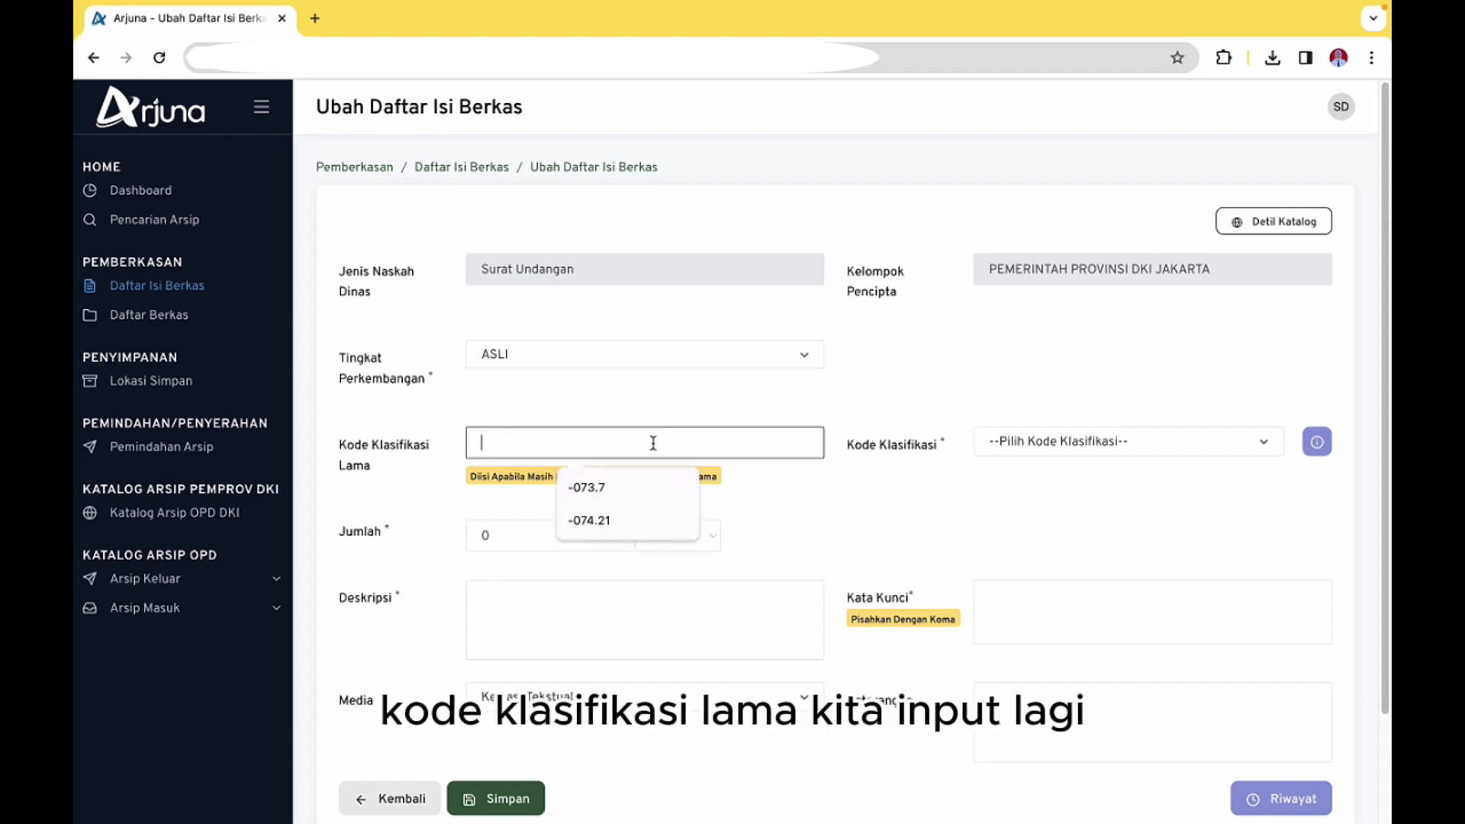
left_click(1251, 229)
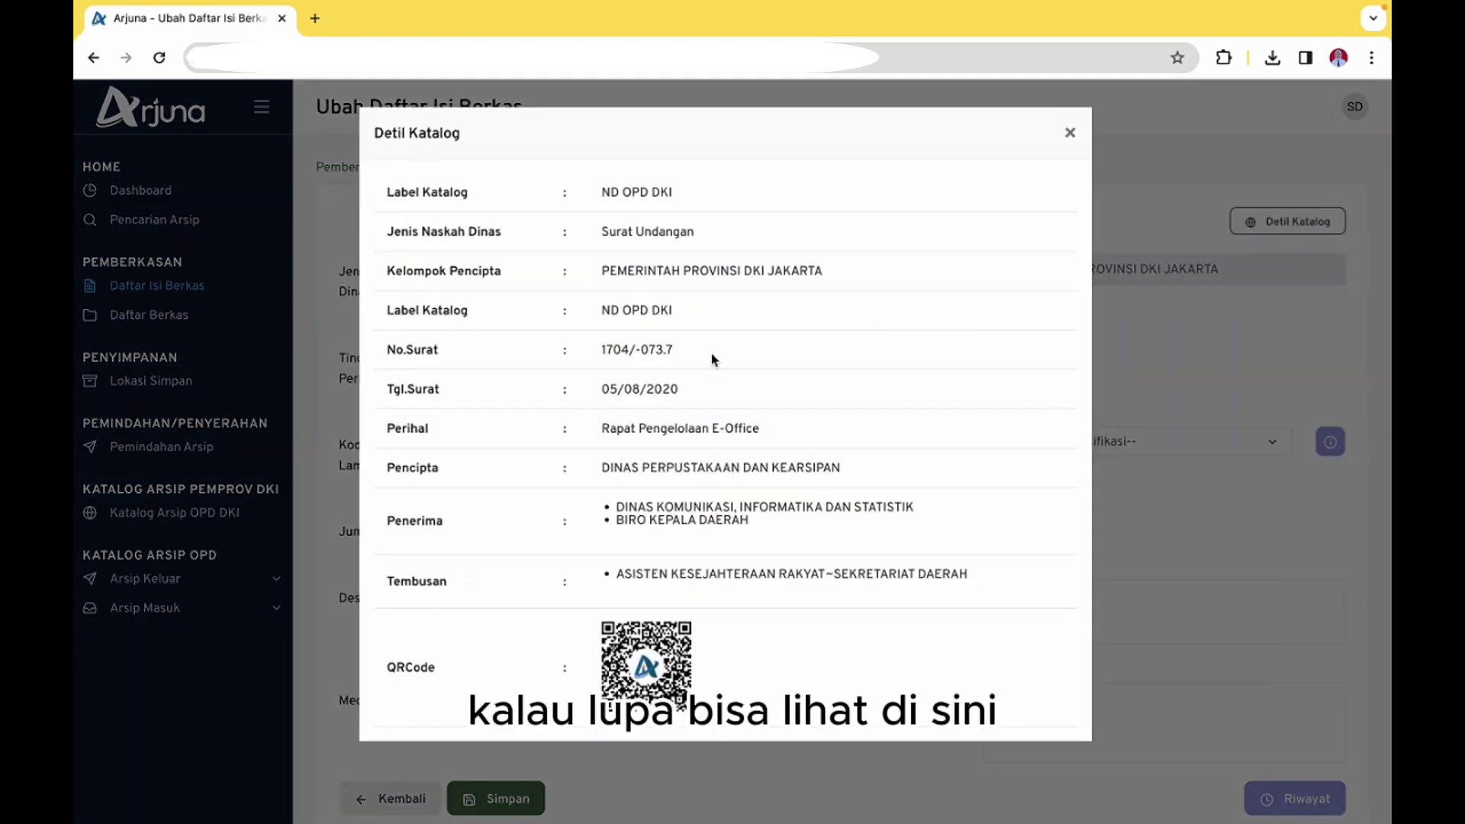
left_click_drag(680, 354, 632, 350)
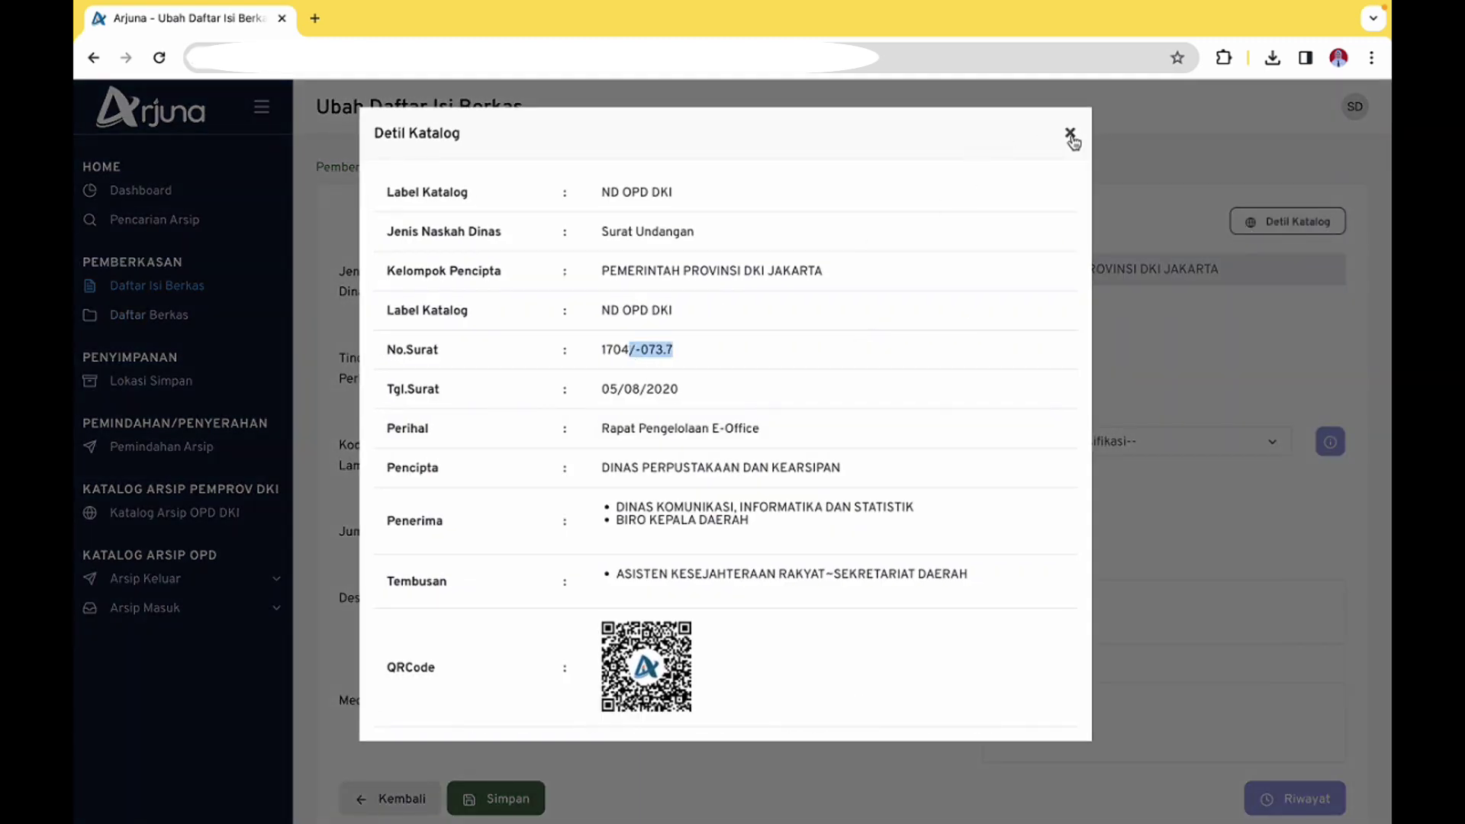
left_click(1071, 134)
left_click(582, 441)
left_click(588, 487)
Search KA.05. and choose classification KA.05.00 - Arsip Digital, then select the quantity 0
left_click(1082, 441)
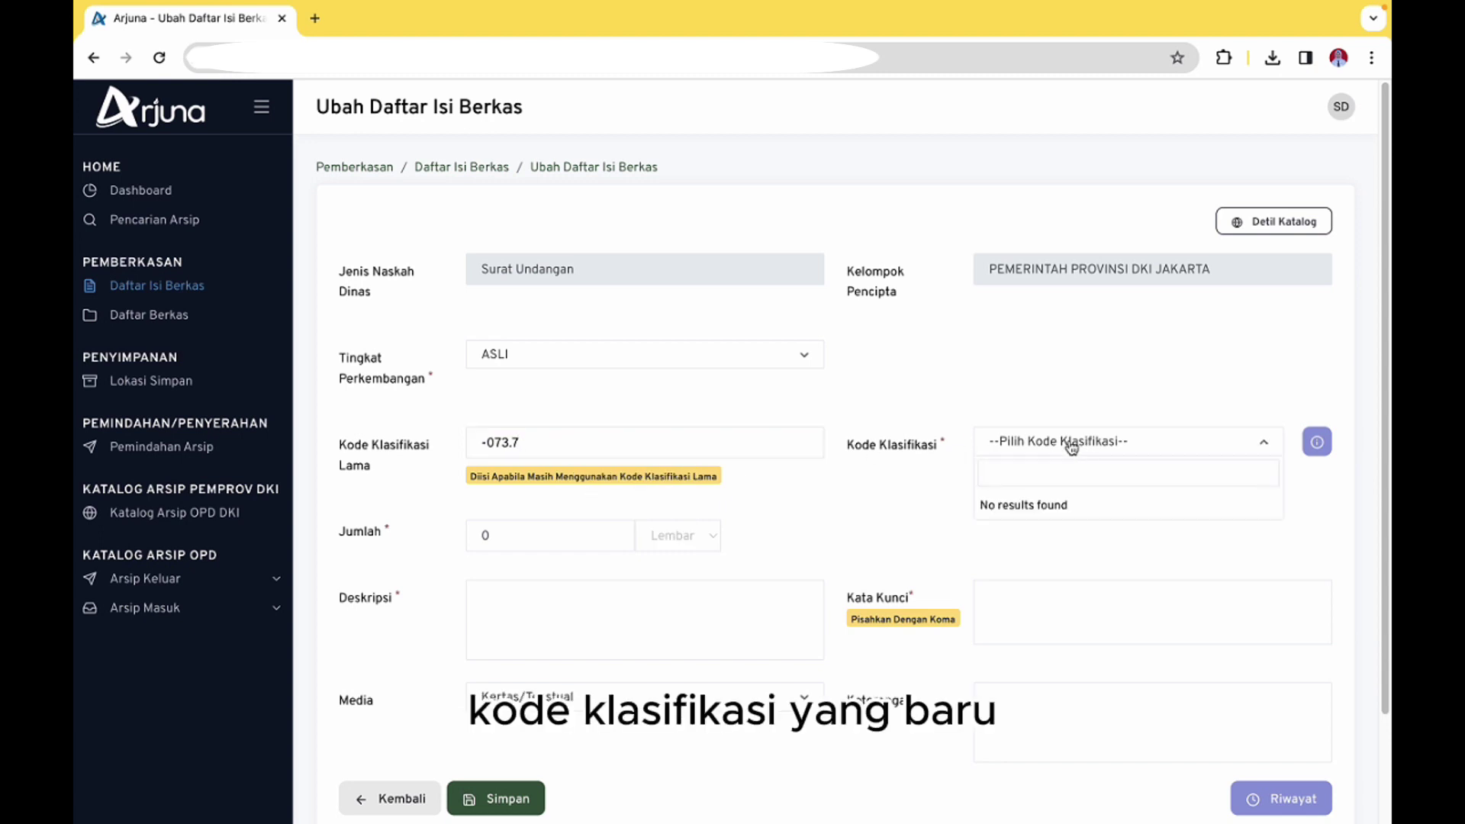
type("KA.05")
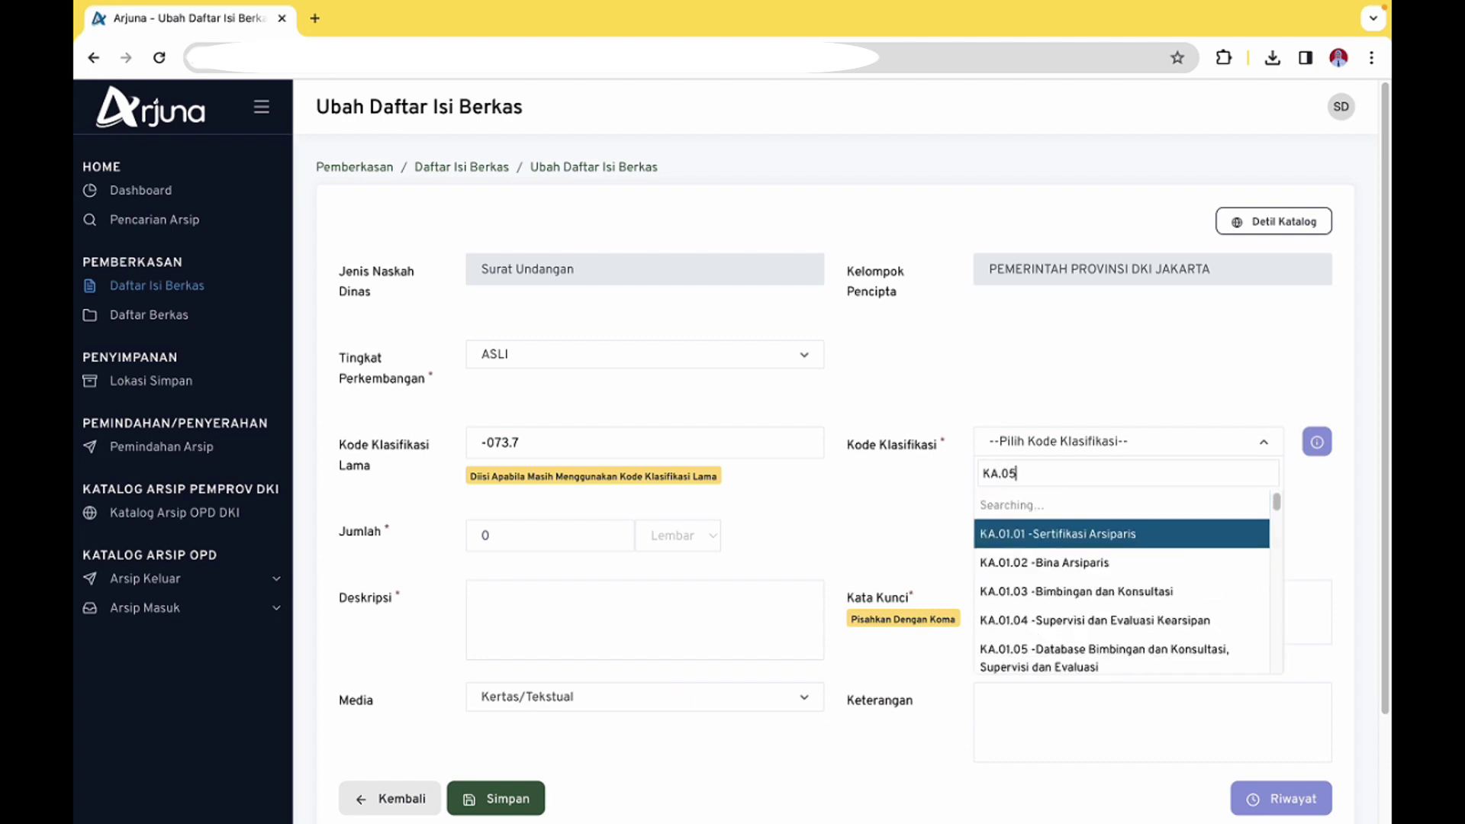
type(".")
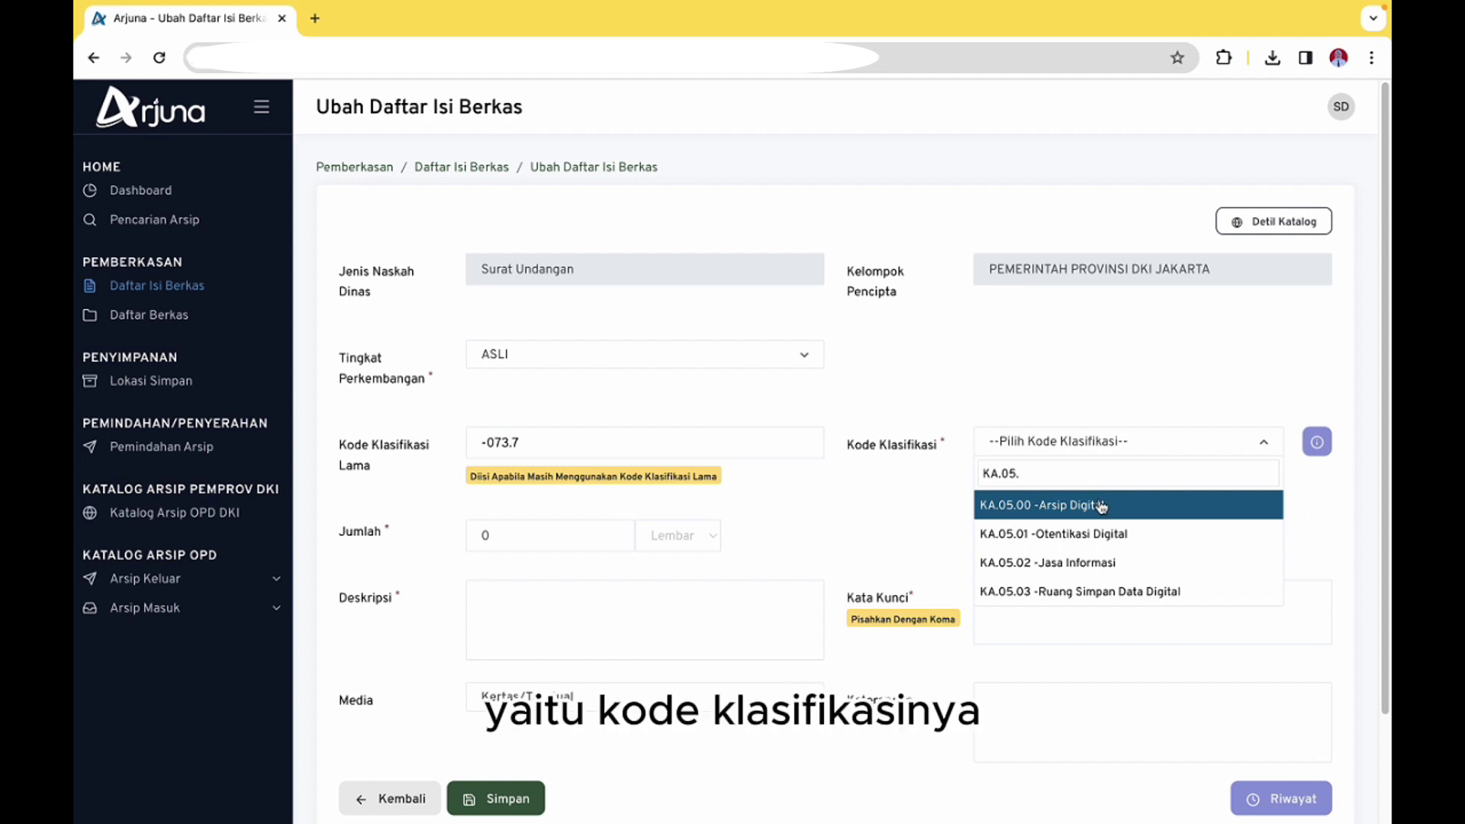
left_click(1101, 507)
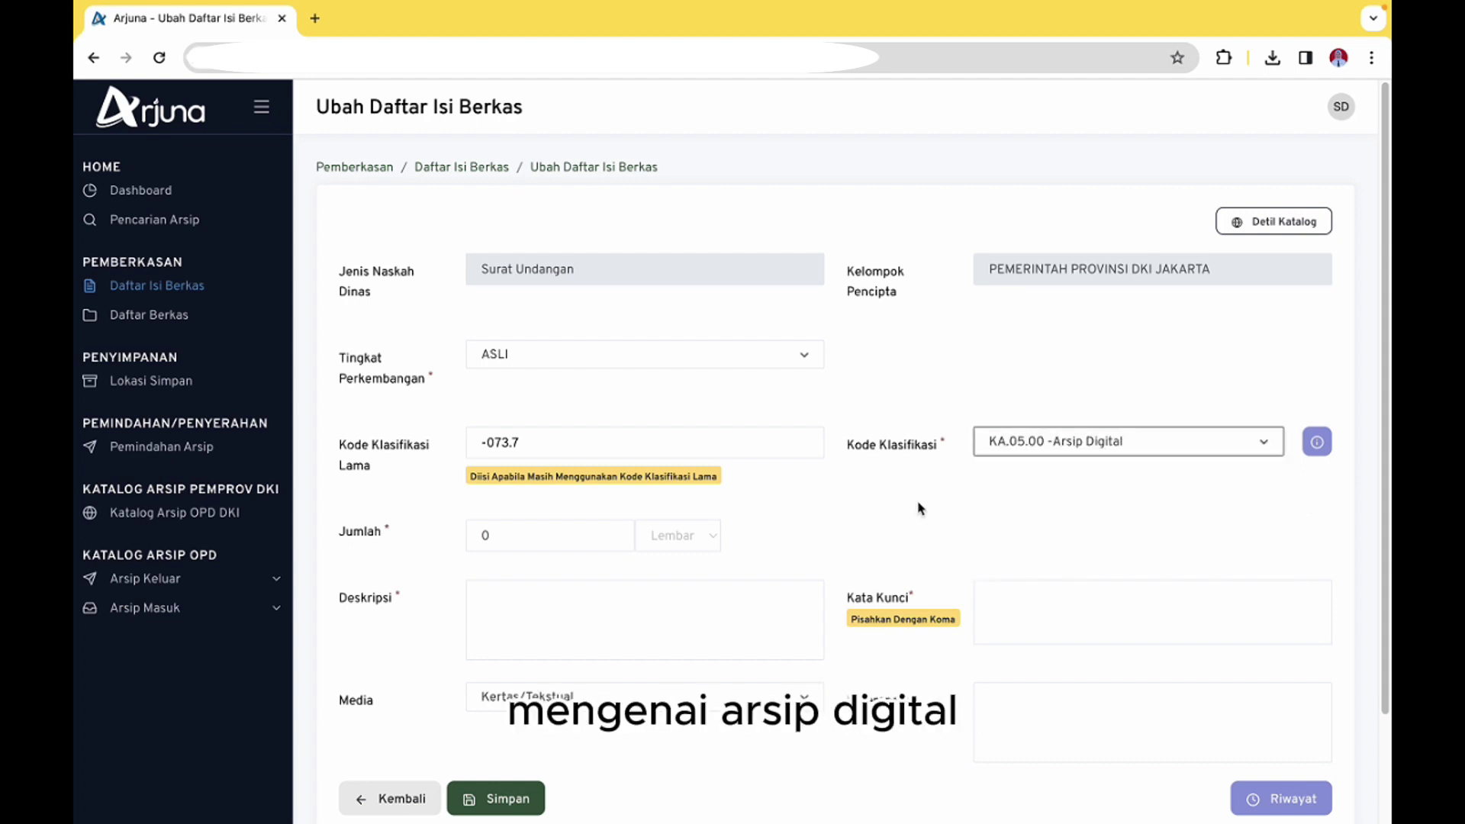
left_click(536, 542)
left_click_drag(536, 542, 458, 544)
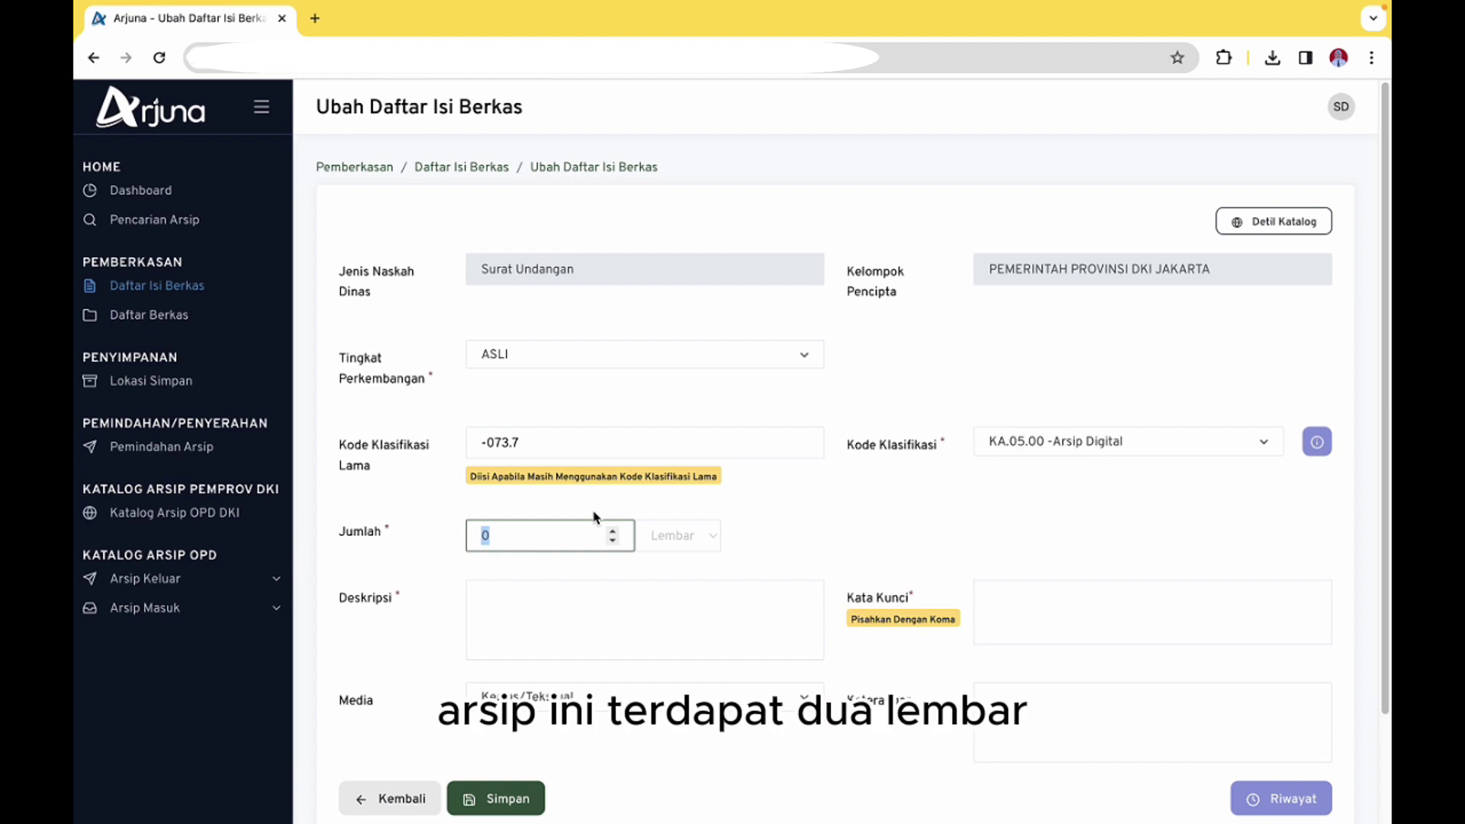
Set Jumlah to 2 and describe the 7 August 2020 eOffice meeting with Diskominfotik and Biro KDH
type("2")
left_click(540, 598)
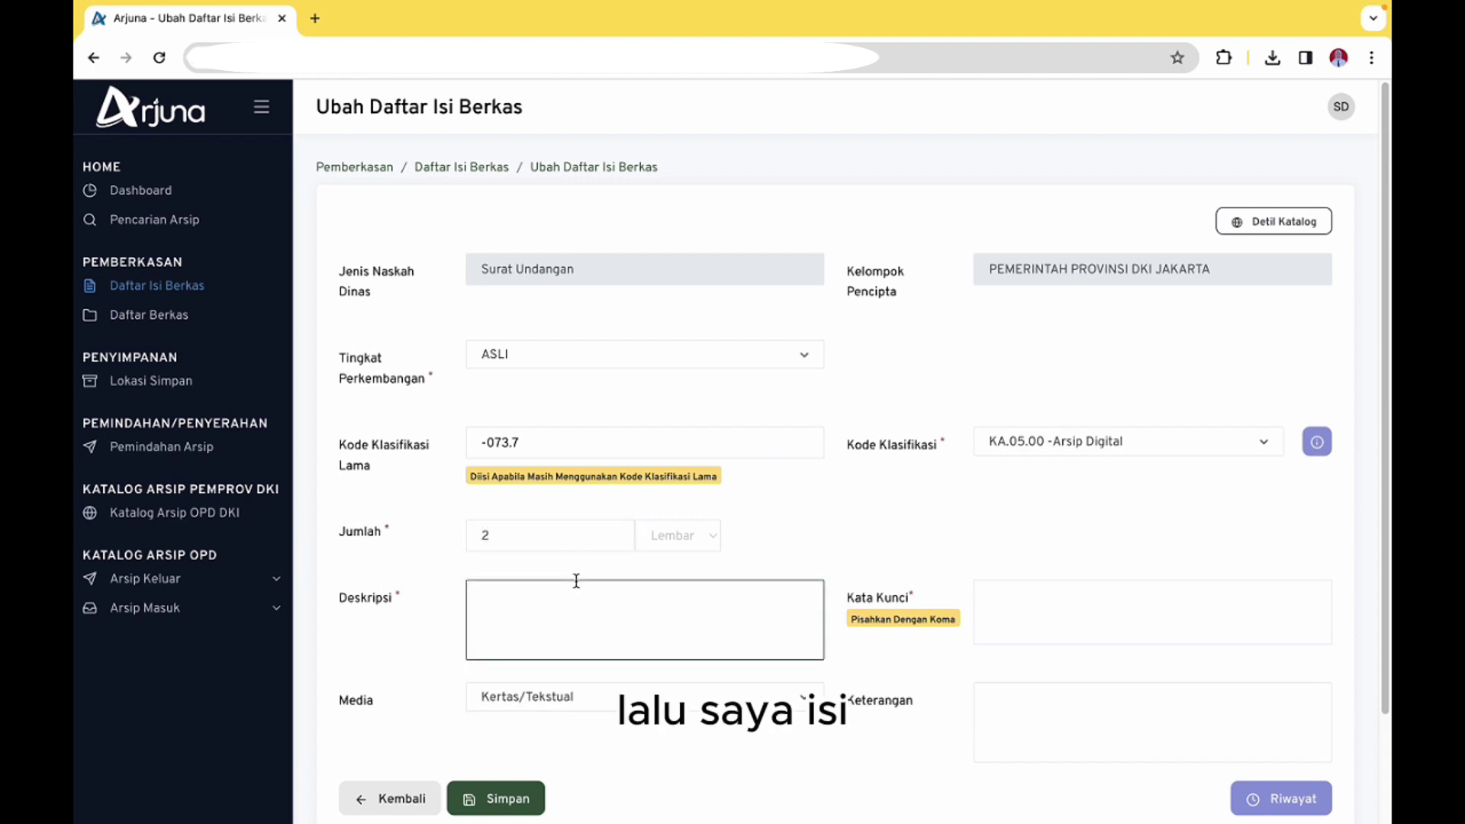
type("Su")
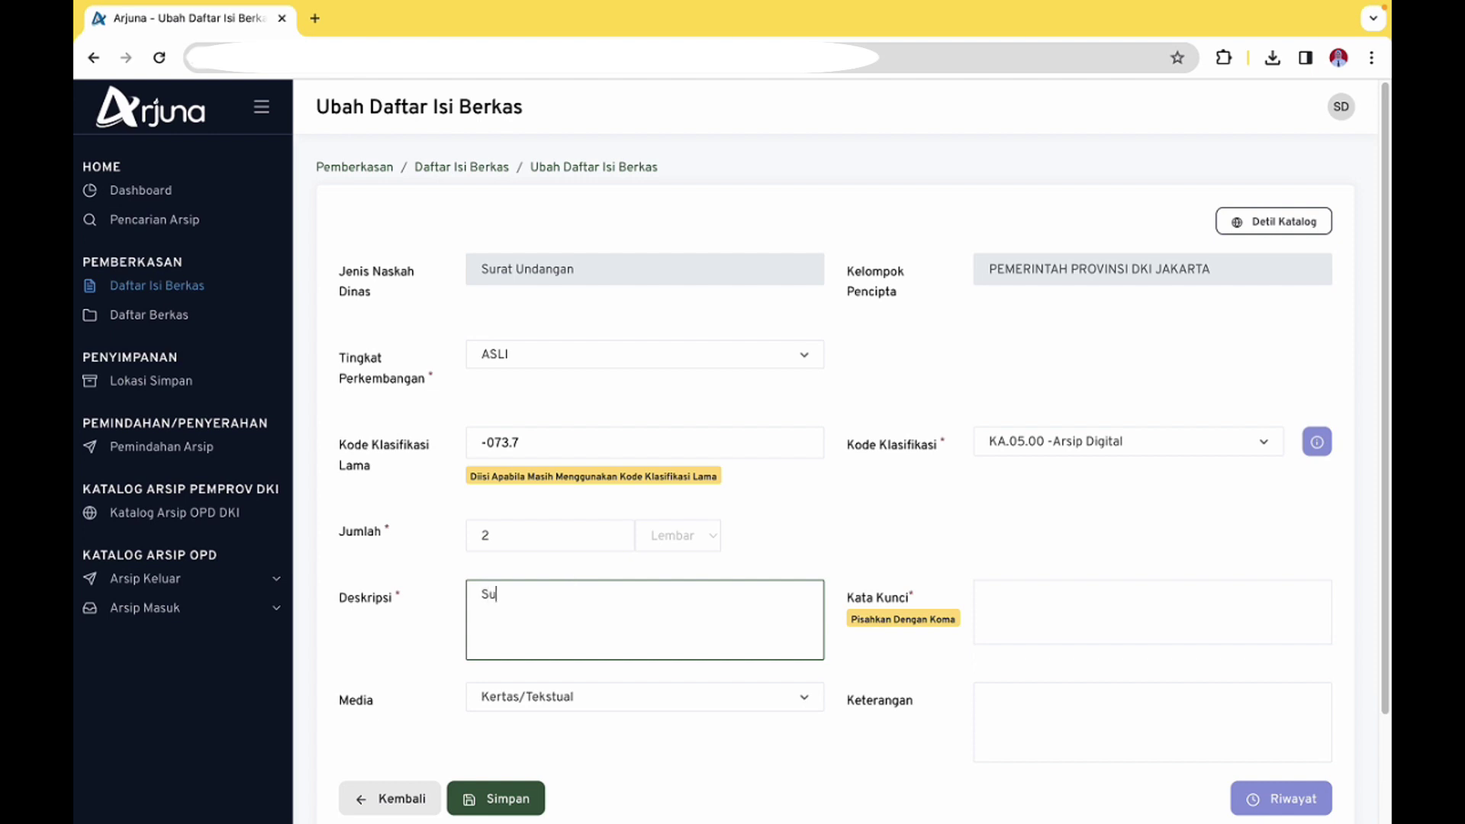
type("rat undangan")
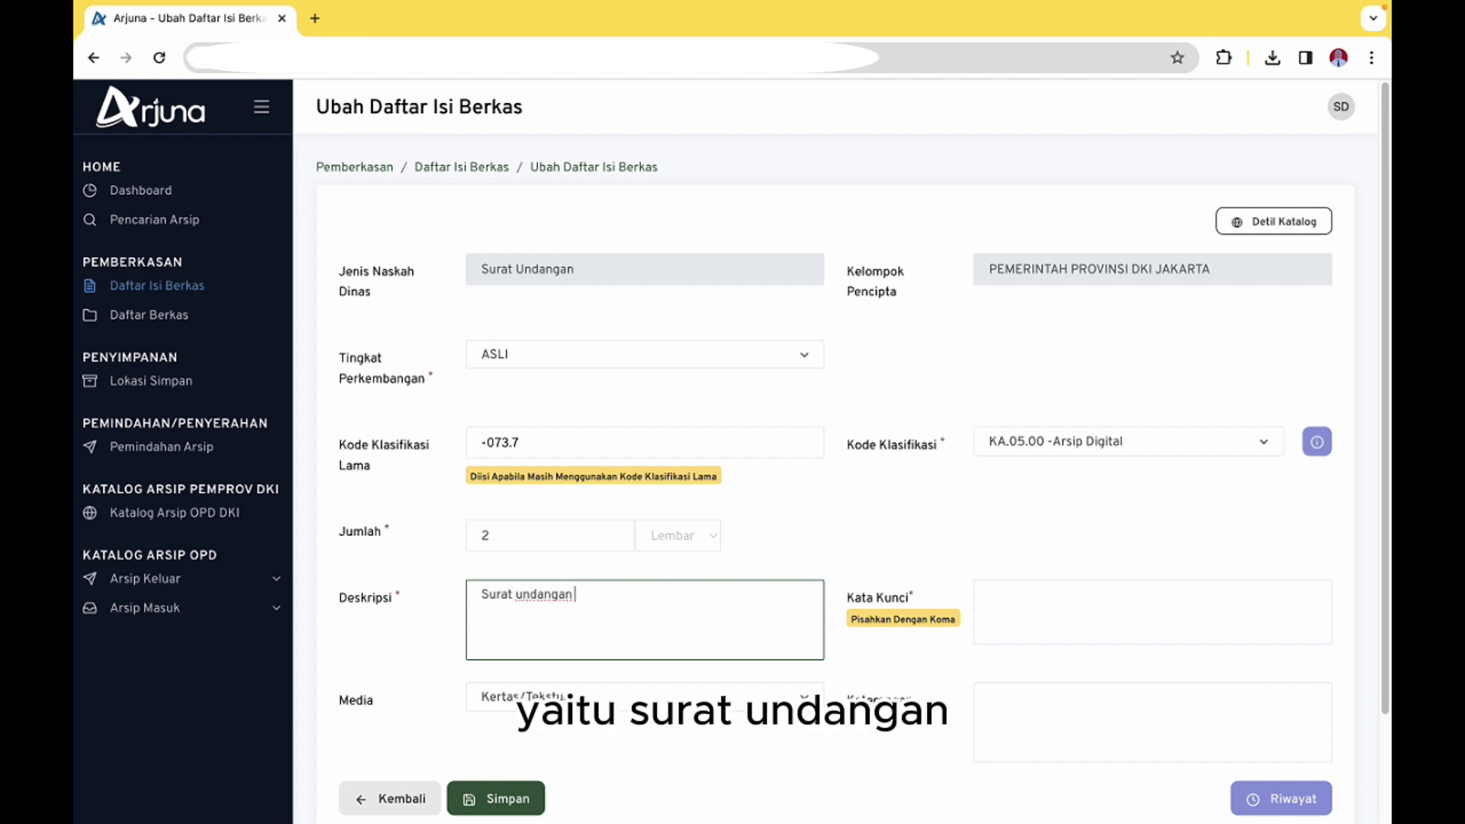
type(" mengen")
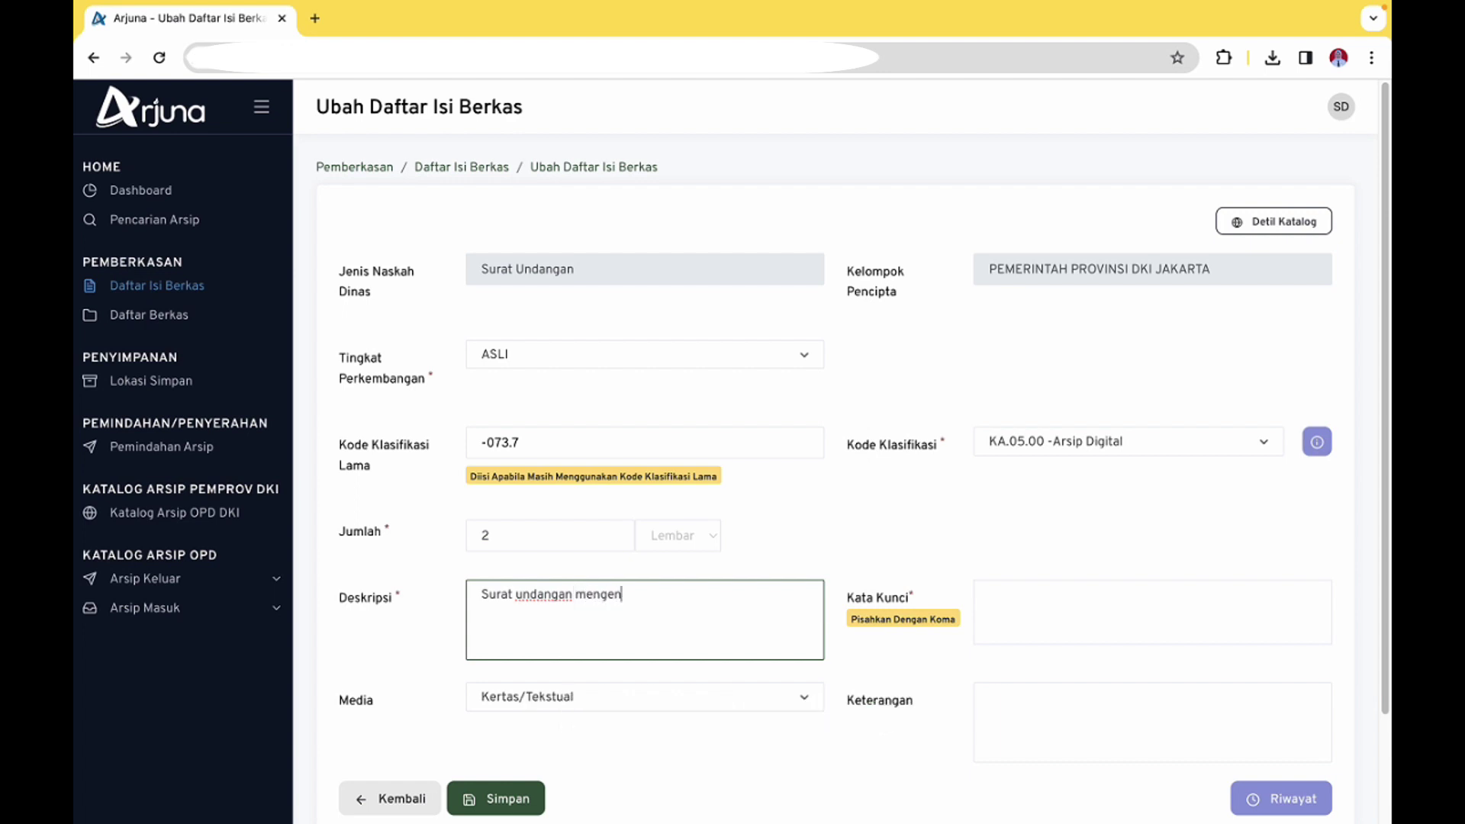
type("ai rapat pengelolaan eOffice ")
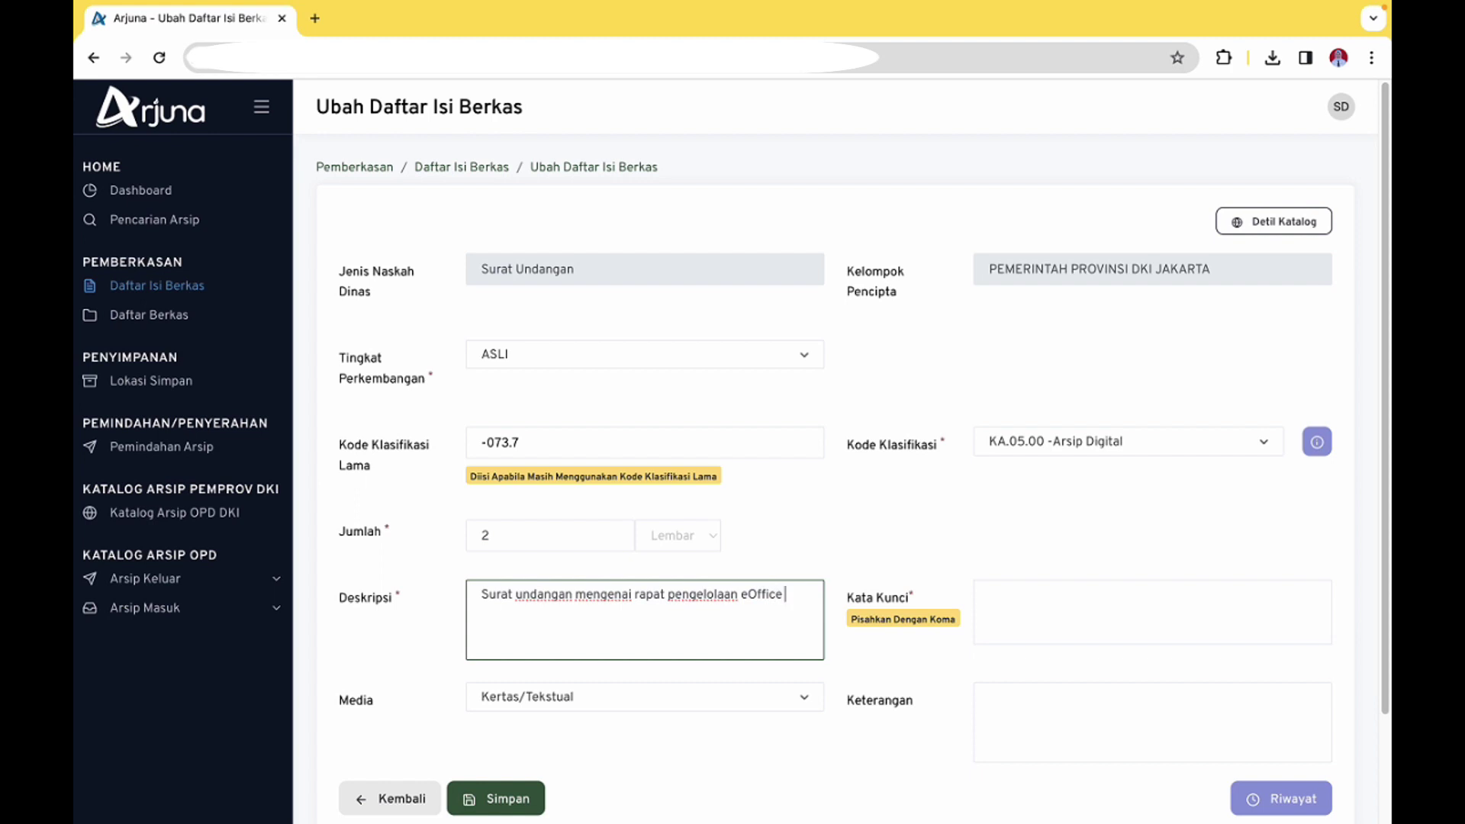
type("kepalda")
key("BackSpace")
key("BackSpace")
key("BackSpace")
key("BackSpace")
key("BackSpace")
key("BackSpace")
type("dengan Diskominfotik dan Biro KDH pada tanggal")
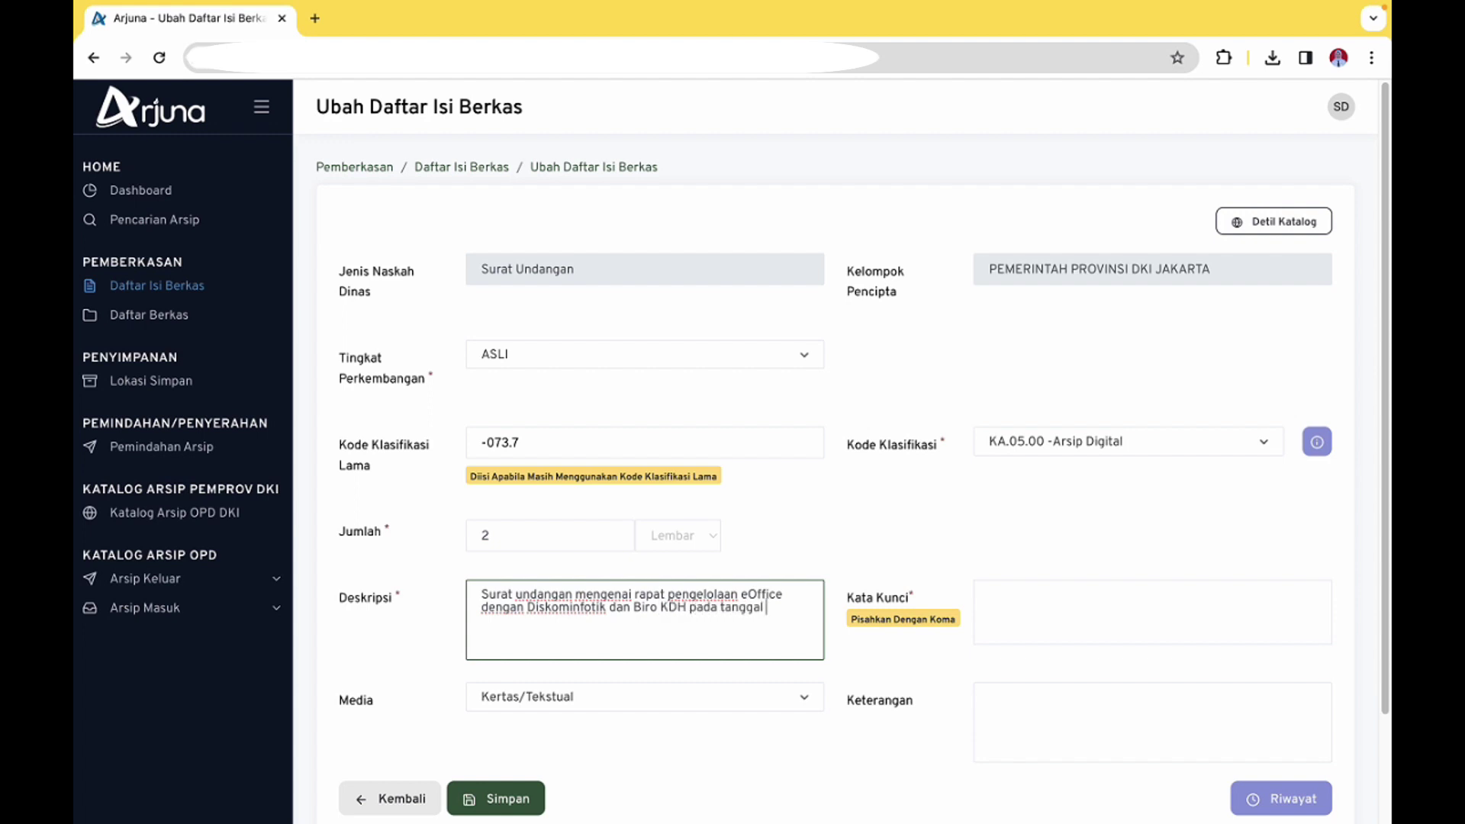
type(" 7 Agustus 2020")
Add keywords eoffice, pengelolaan and naskah dinas elektronik, then save the Surat Undangan entry
left_click(1039, 620)
type("eoffice,pengelolaan,naskha d")
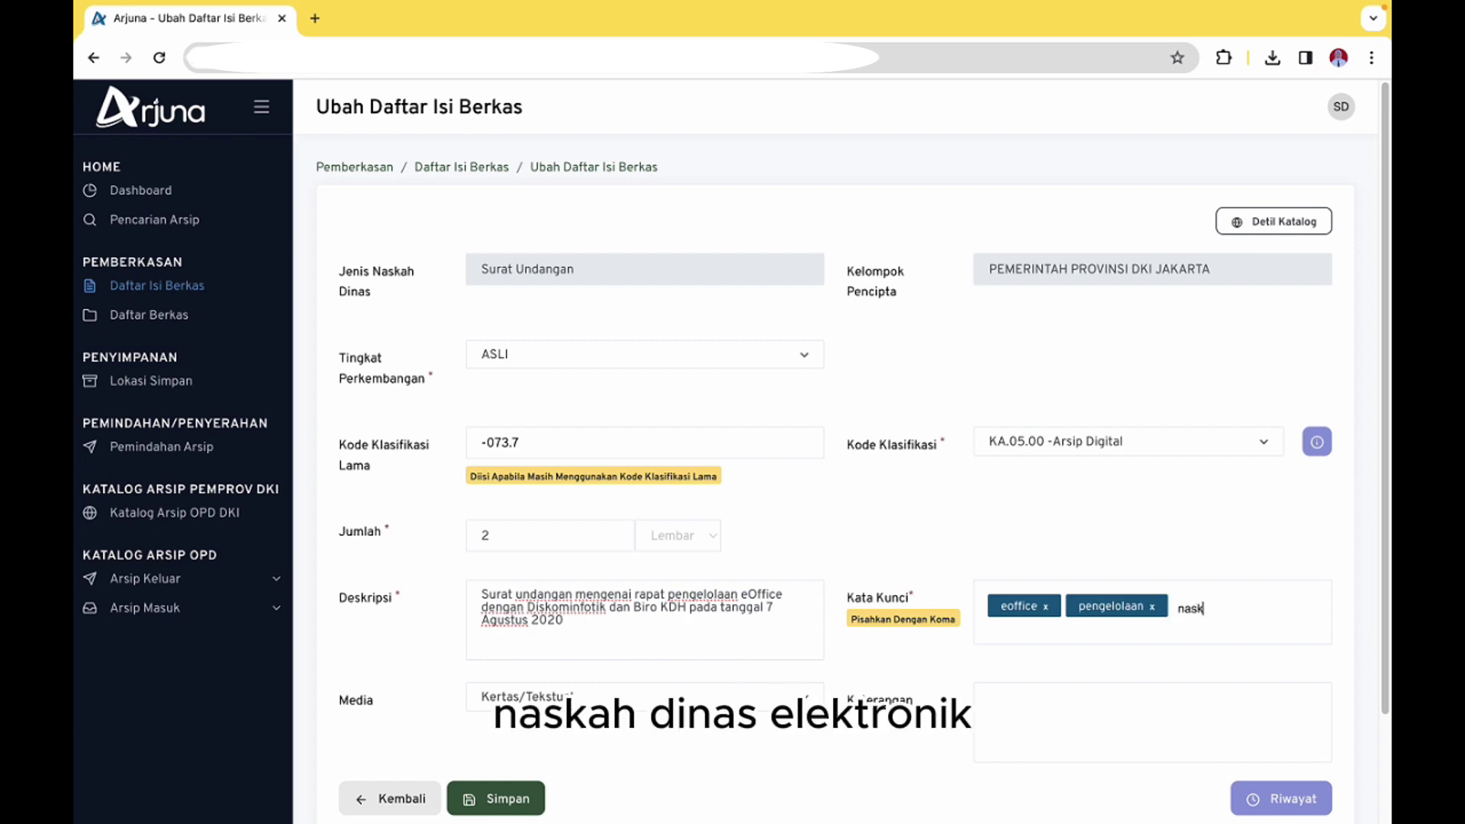
key("BackSpace")
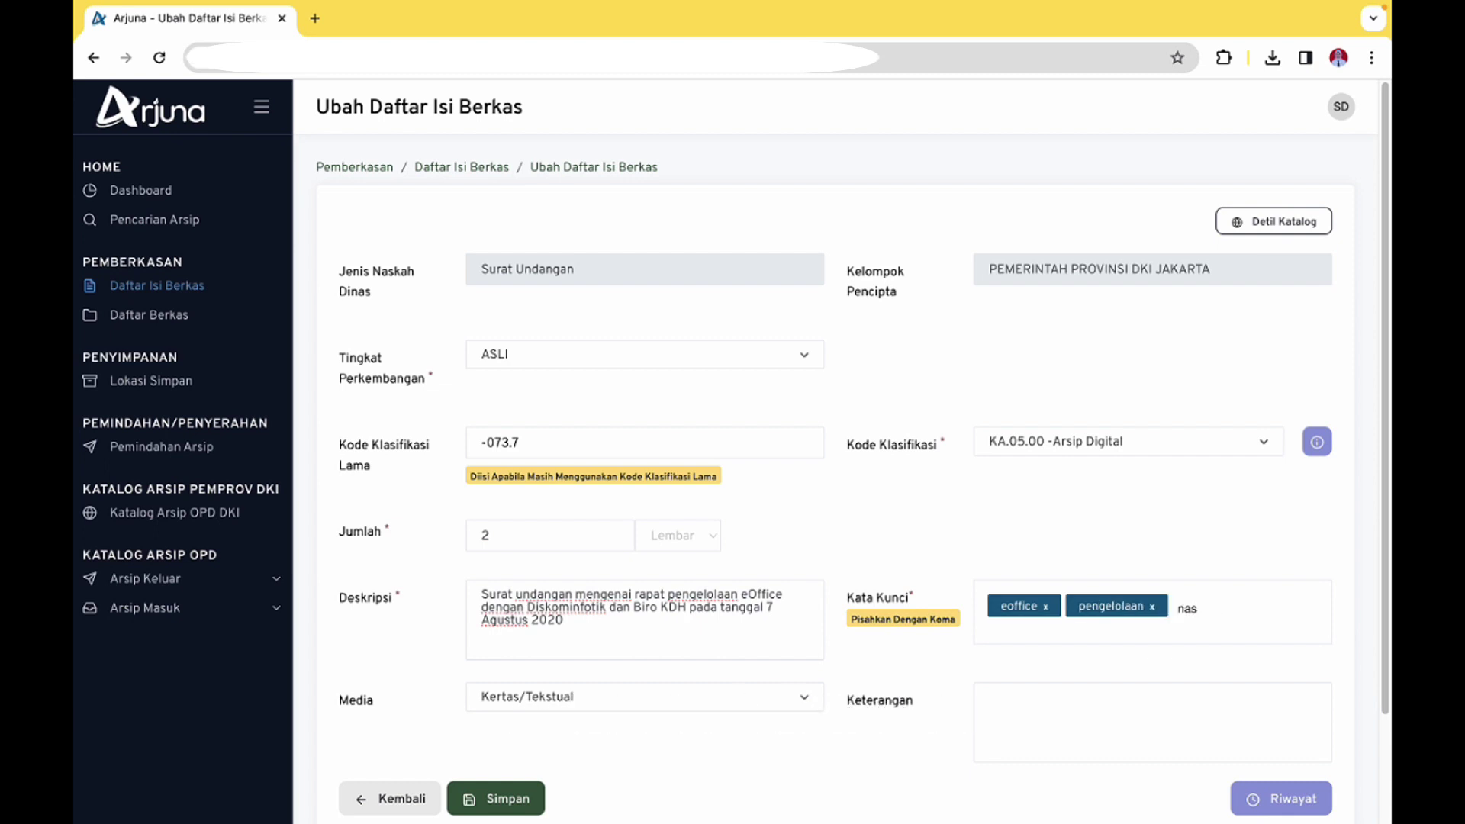
type("kah dinas elektronik")
key("comma")
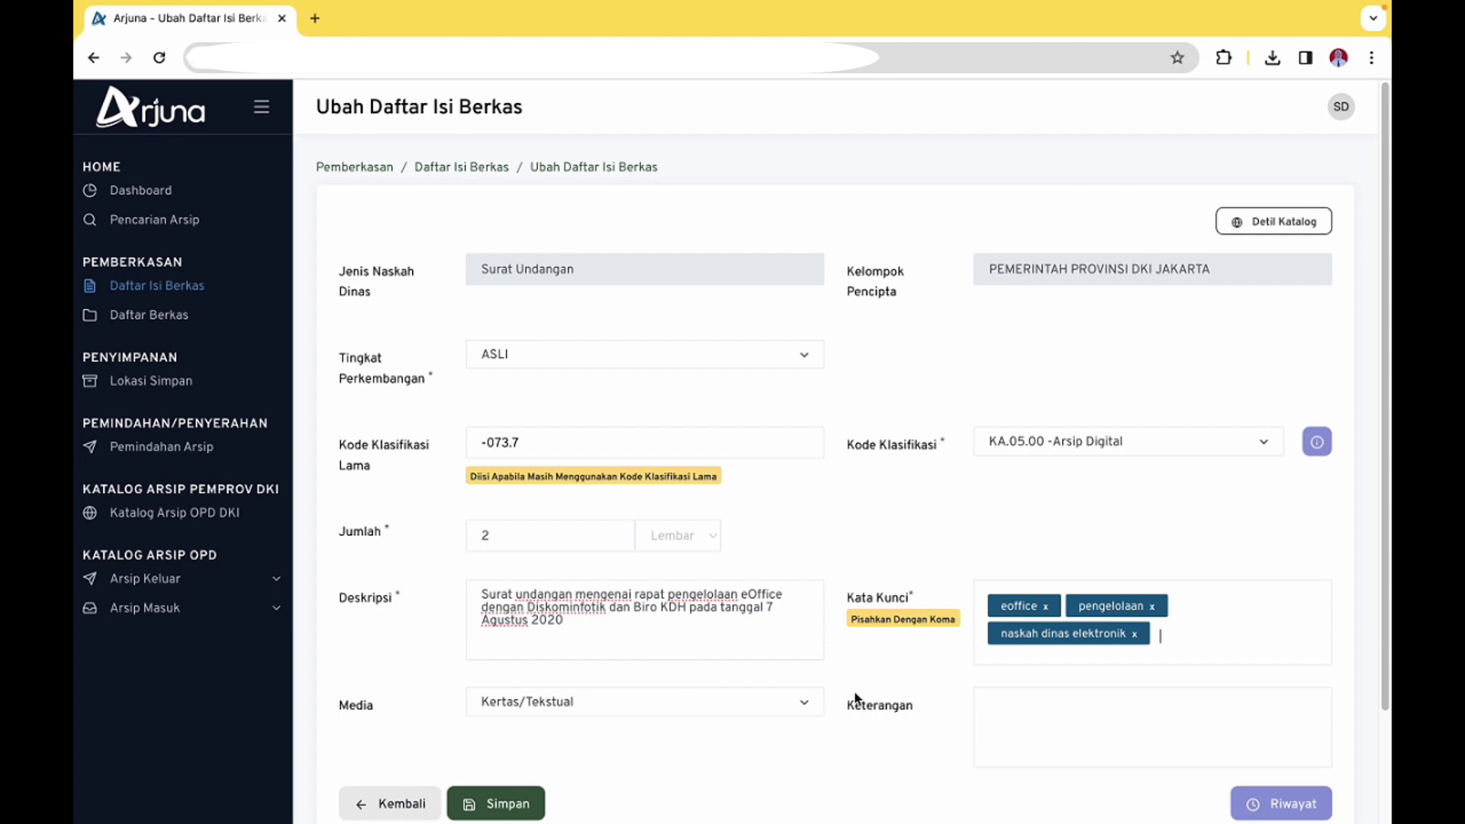
left_click(1044, 713)
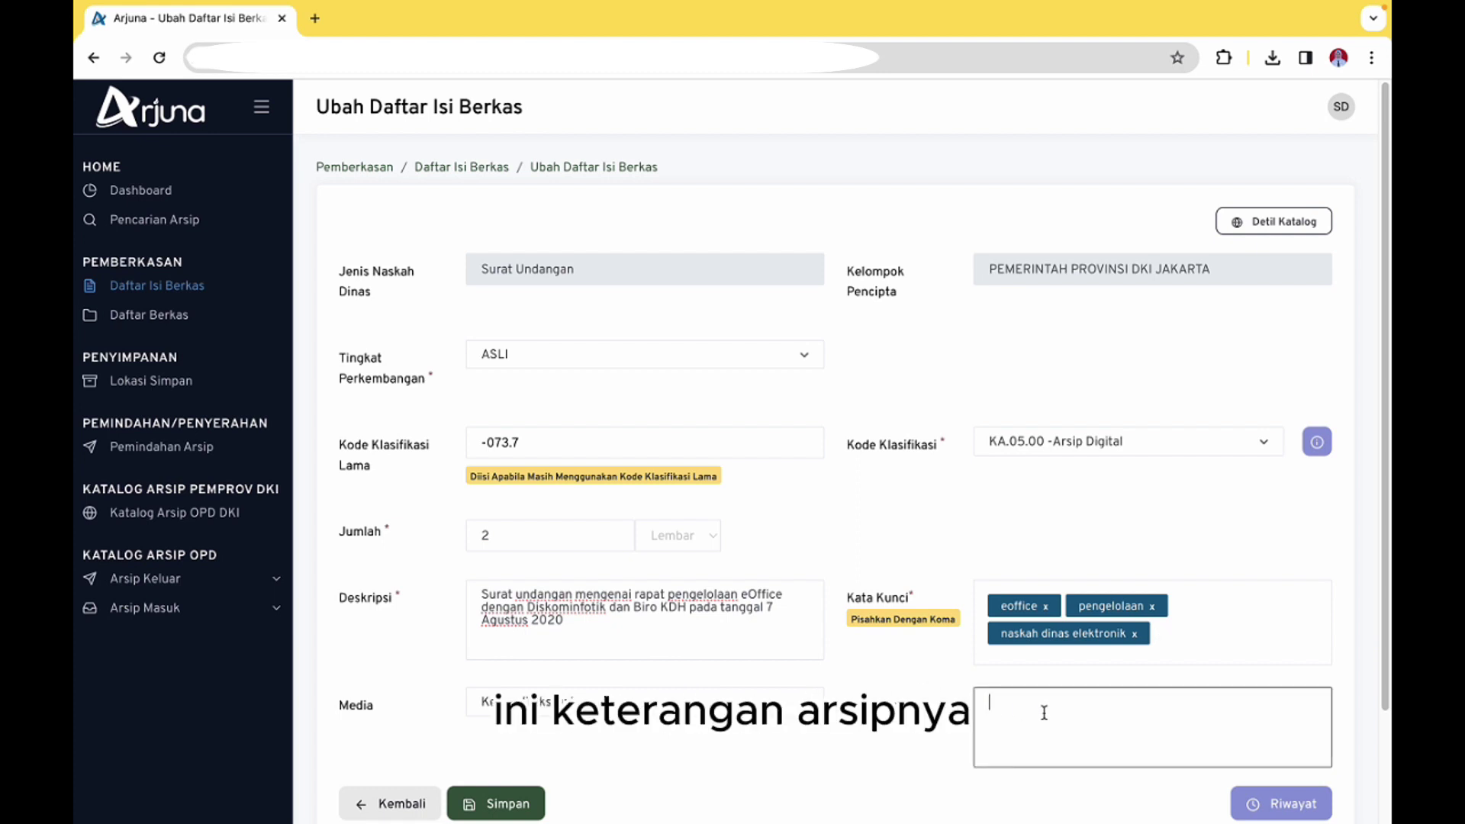
left_click(530, 802)
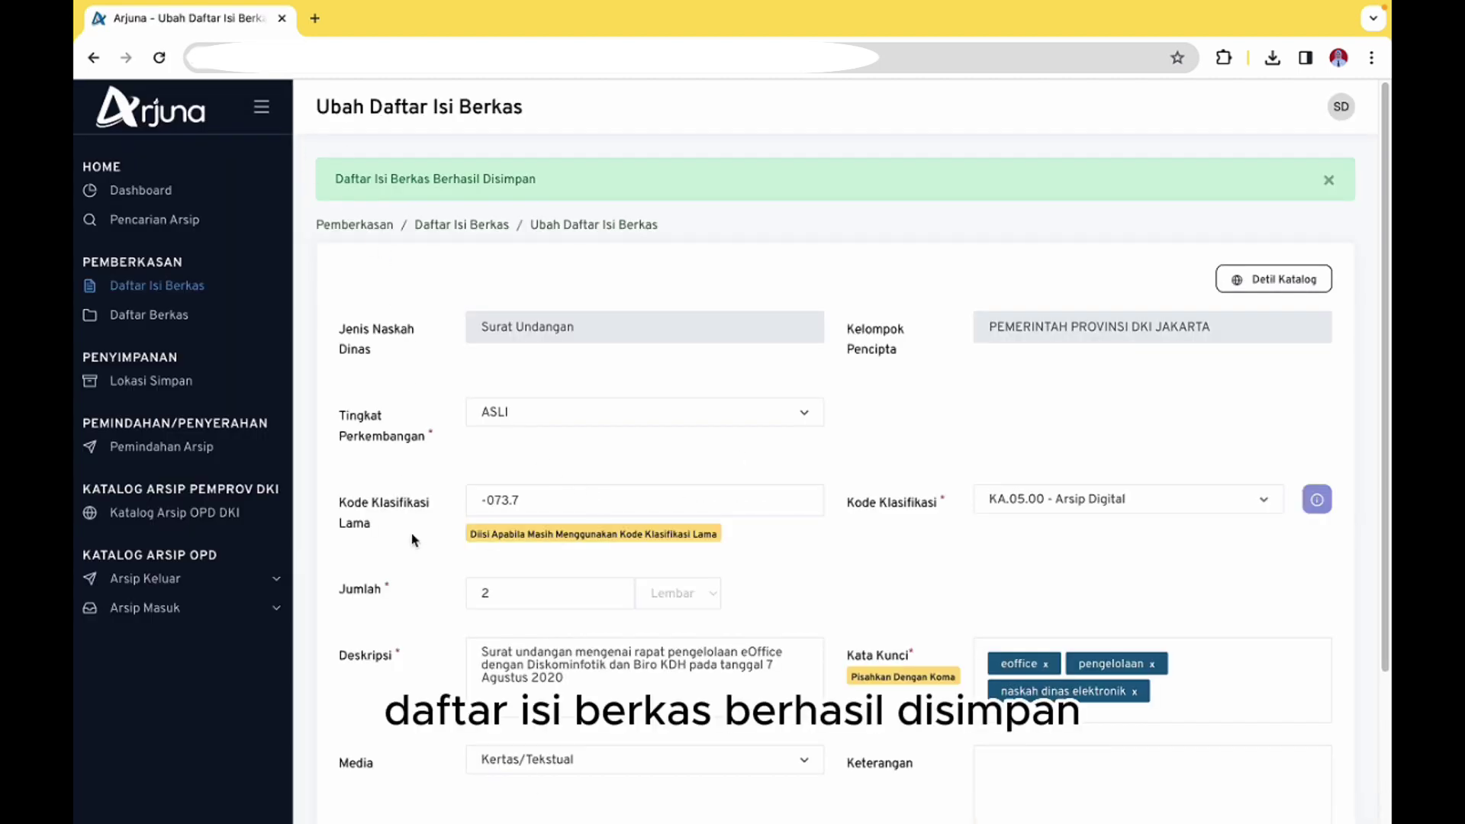
scroll(781, 598, "down", 3)
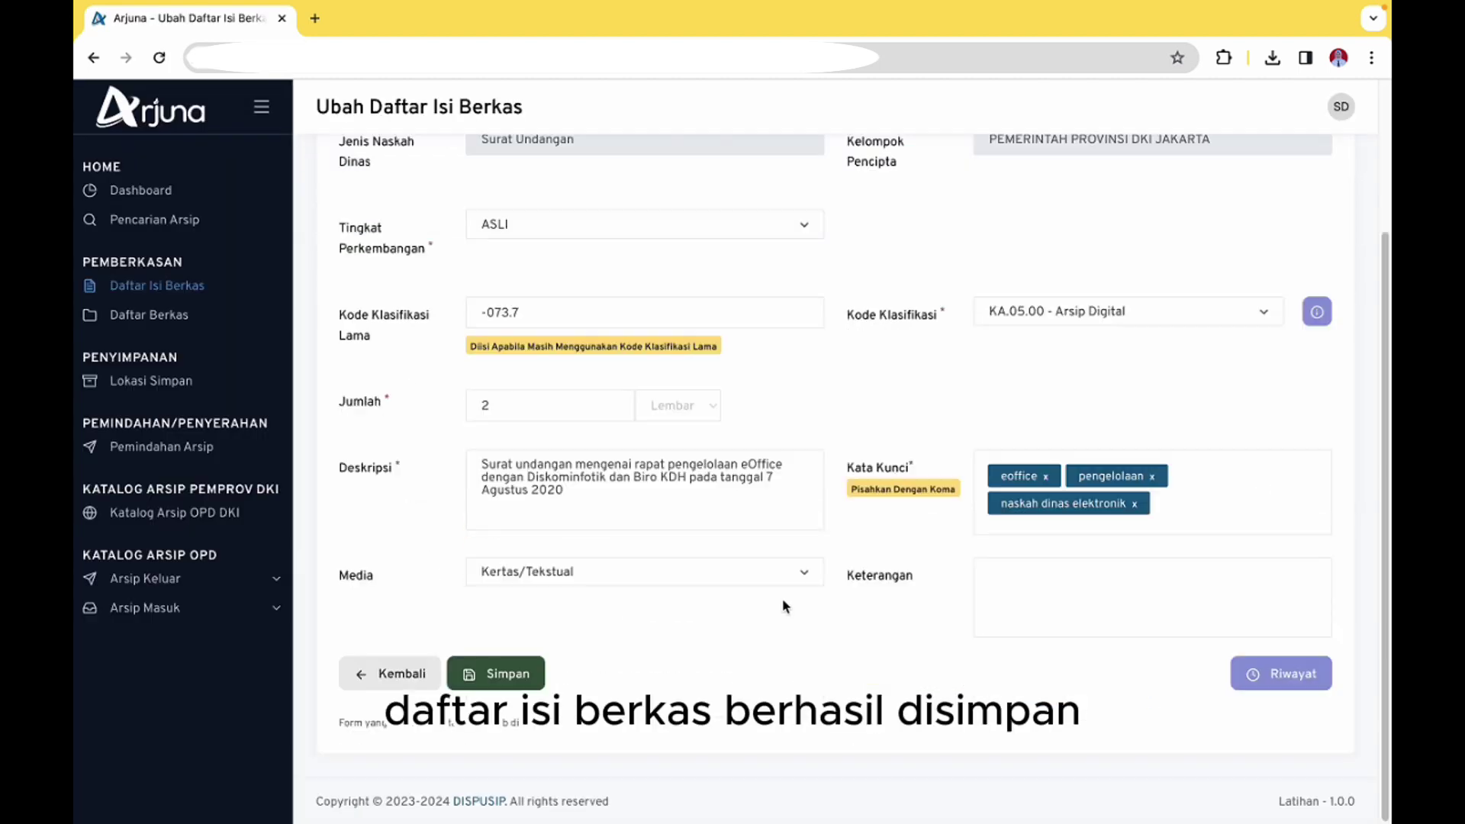
Back on Daftar Isi Berkas, check that Nota Dinas and Surat Undangan both show KA.05.00
left_click(395, 681)
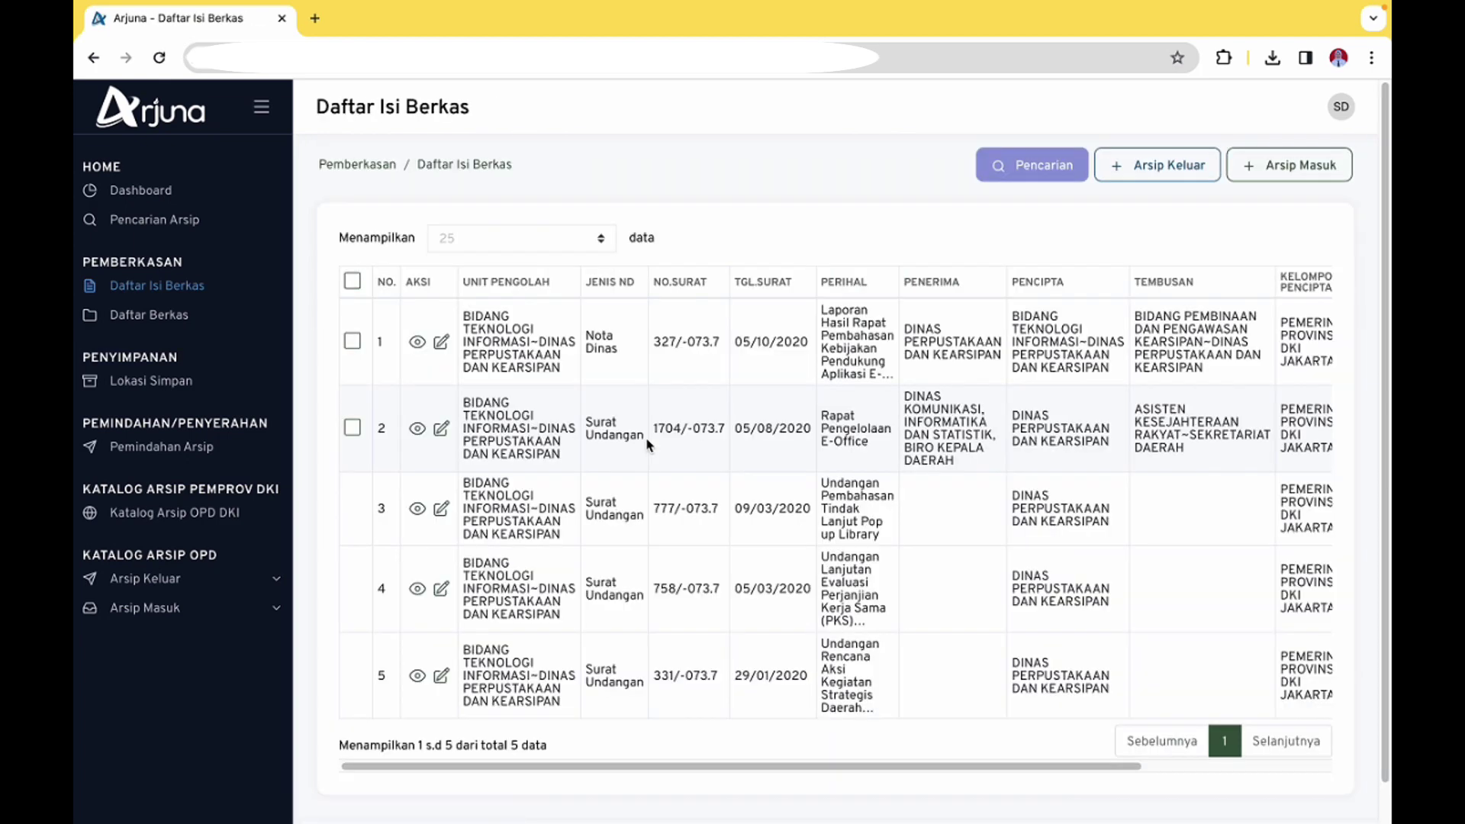
left_click_drag(712, 766, 866, 771)
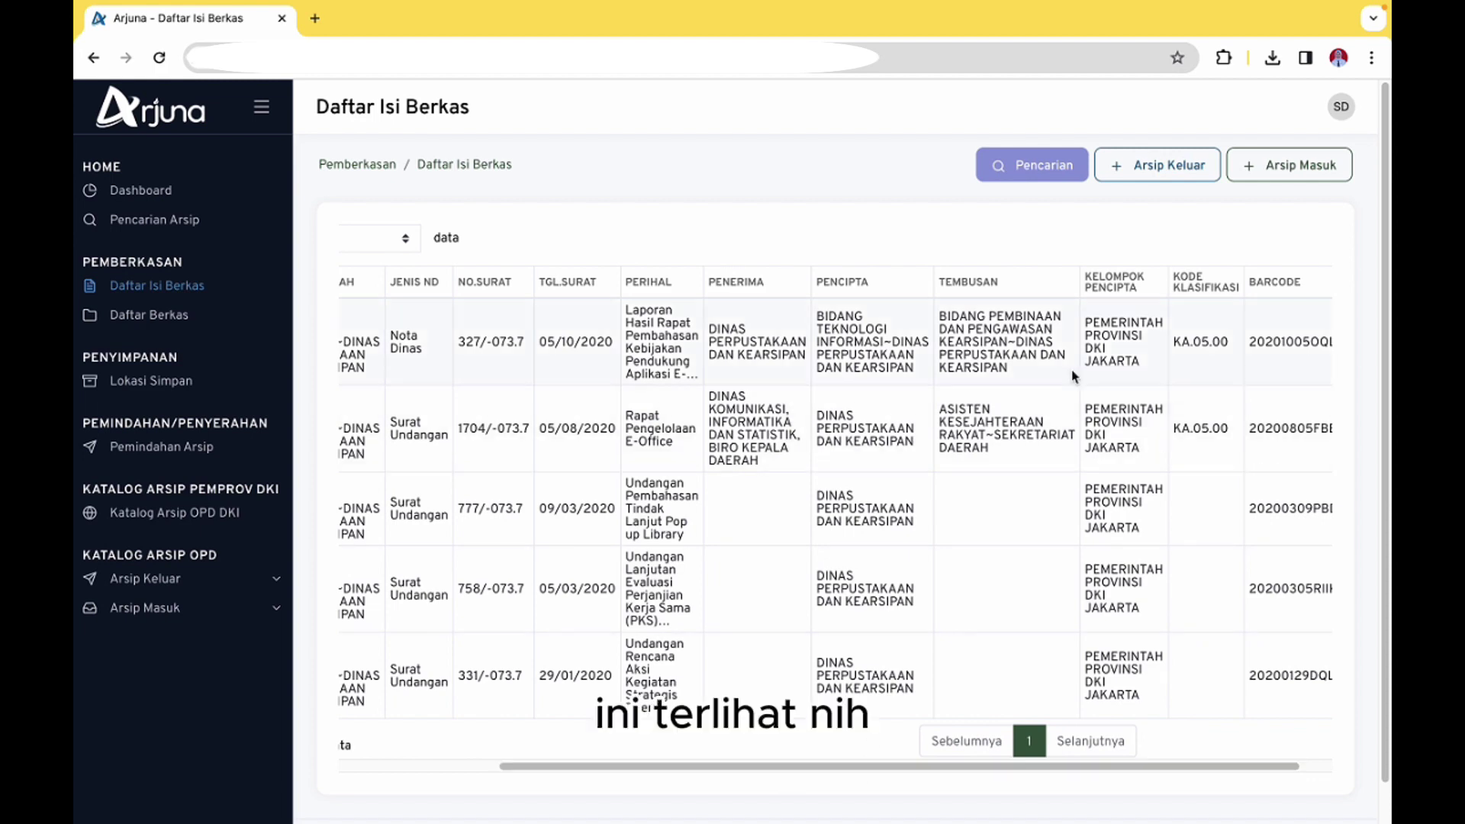
scroll(1213, 424, "left", 1)
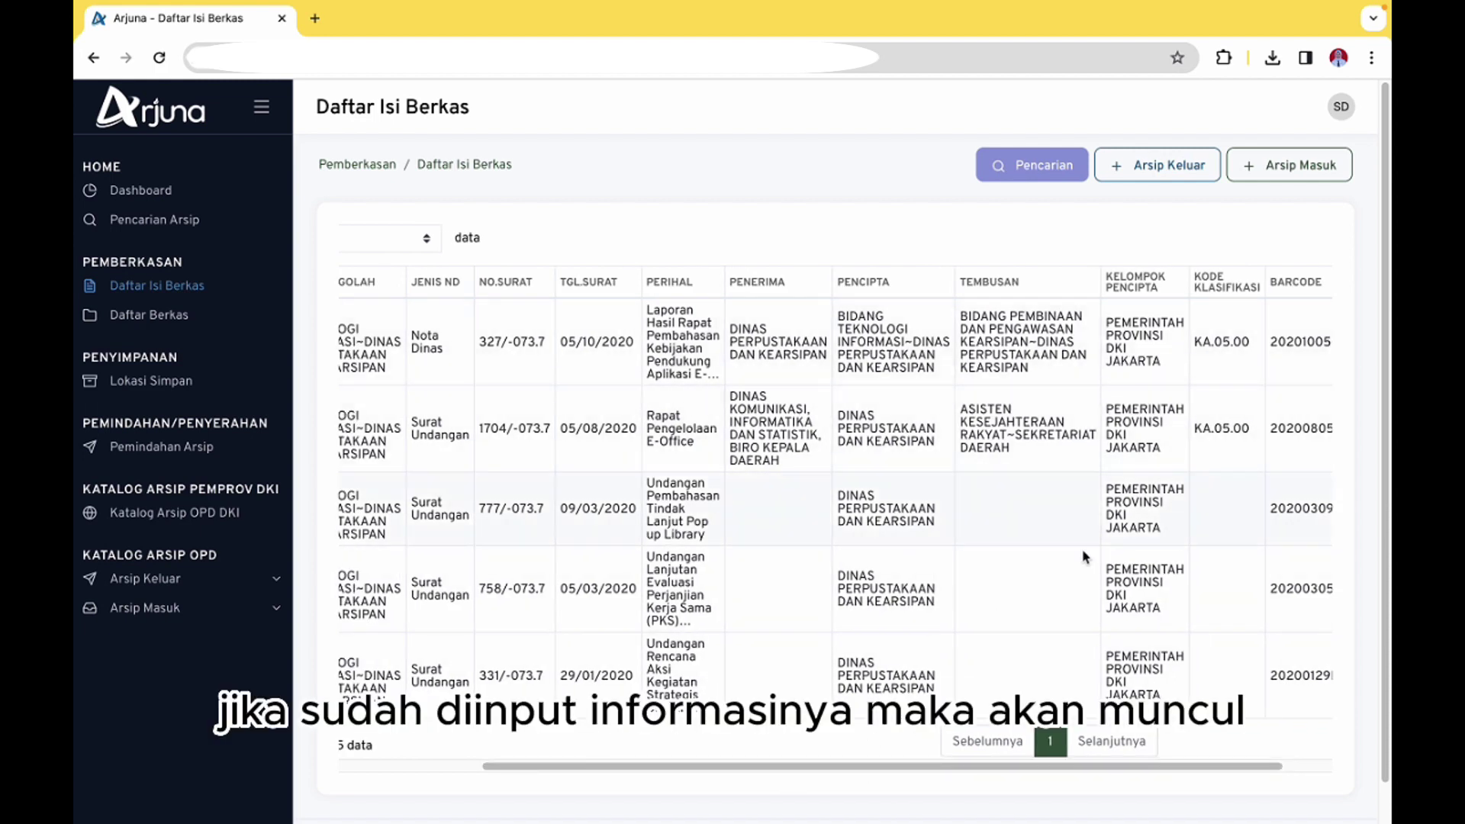
left_click_drag(934, 773, 760, 773)
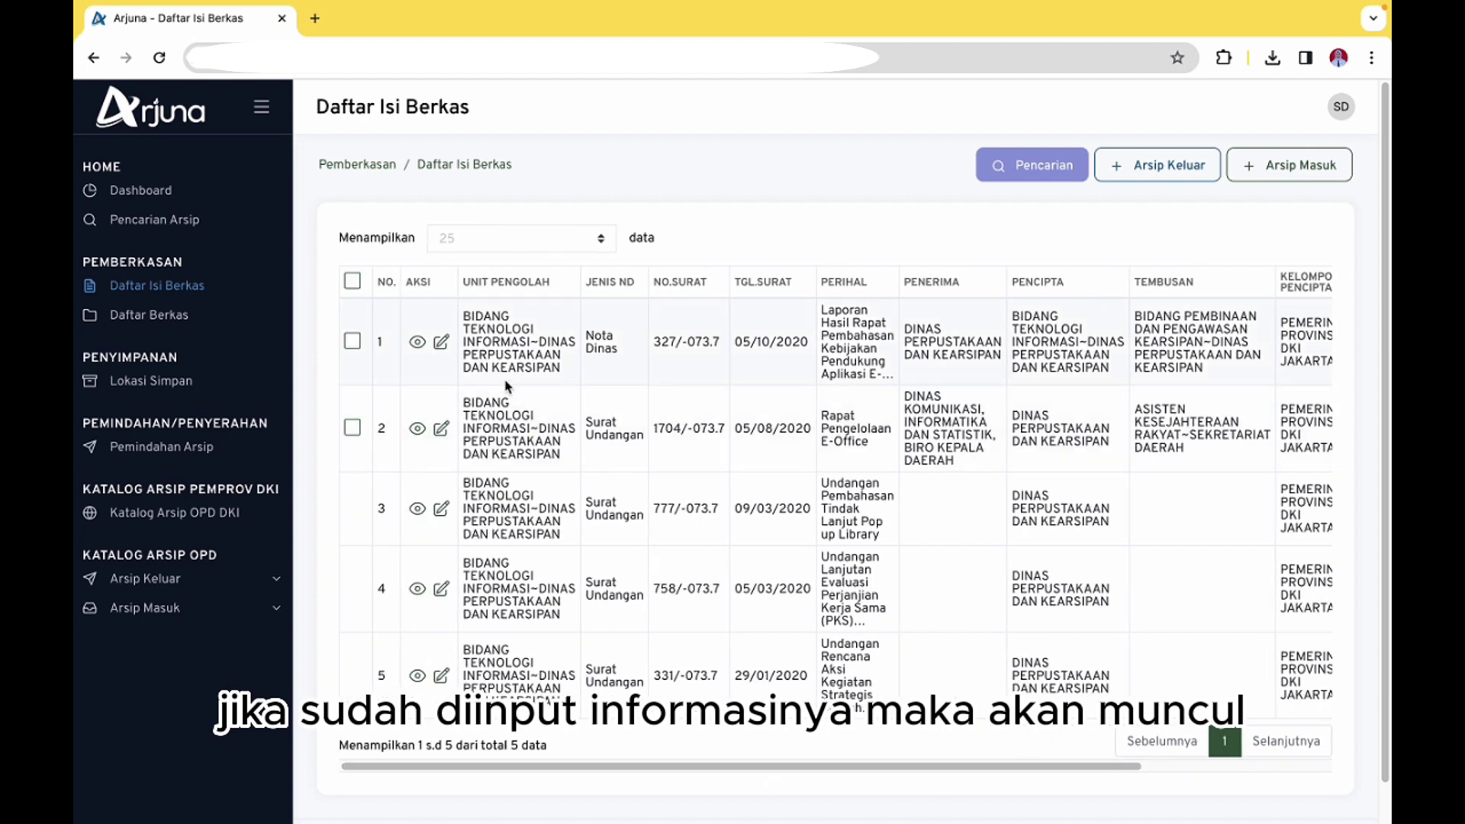
left_click(352, 341)
left_click(353, 428)
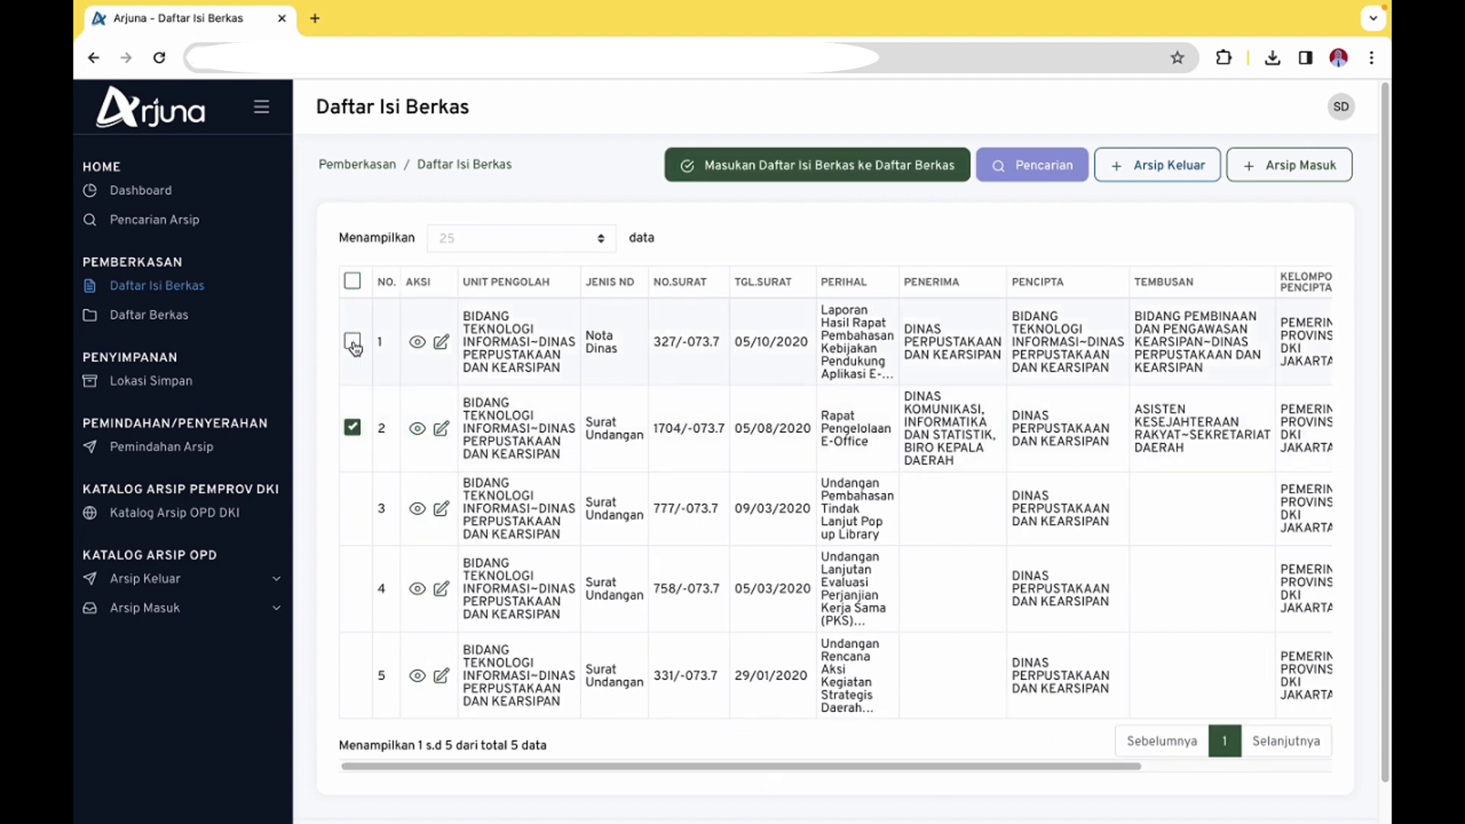
left_click(352, 427)
left_click(352, 341)
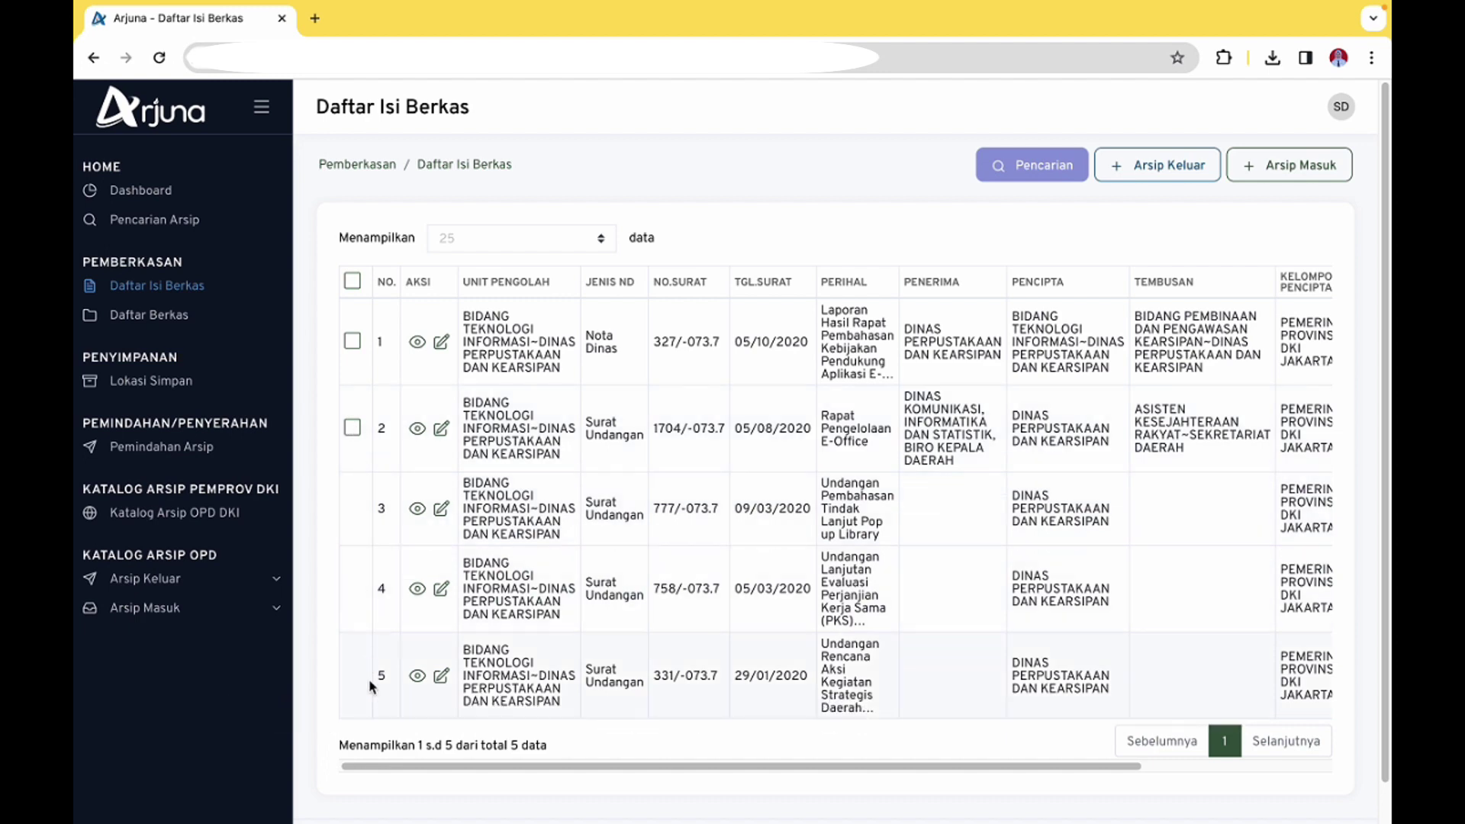
left_click_drag(509, 767, 597, 771)
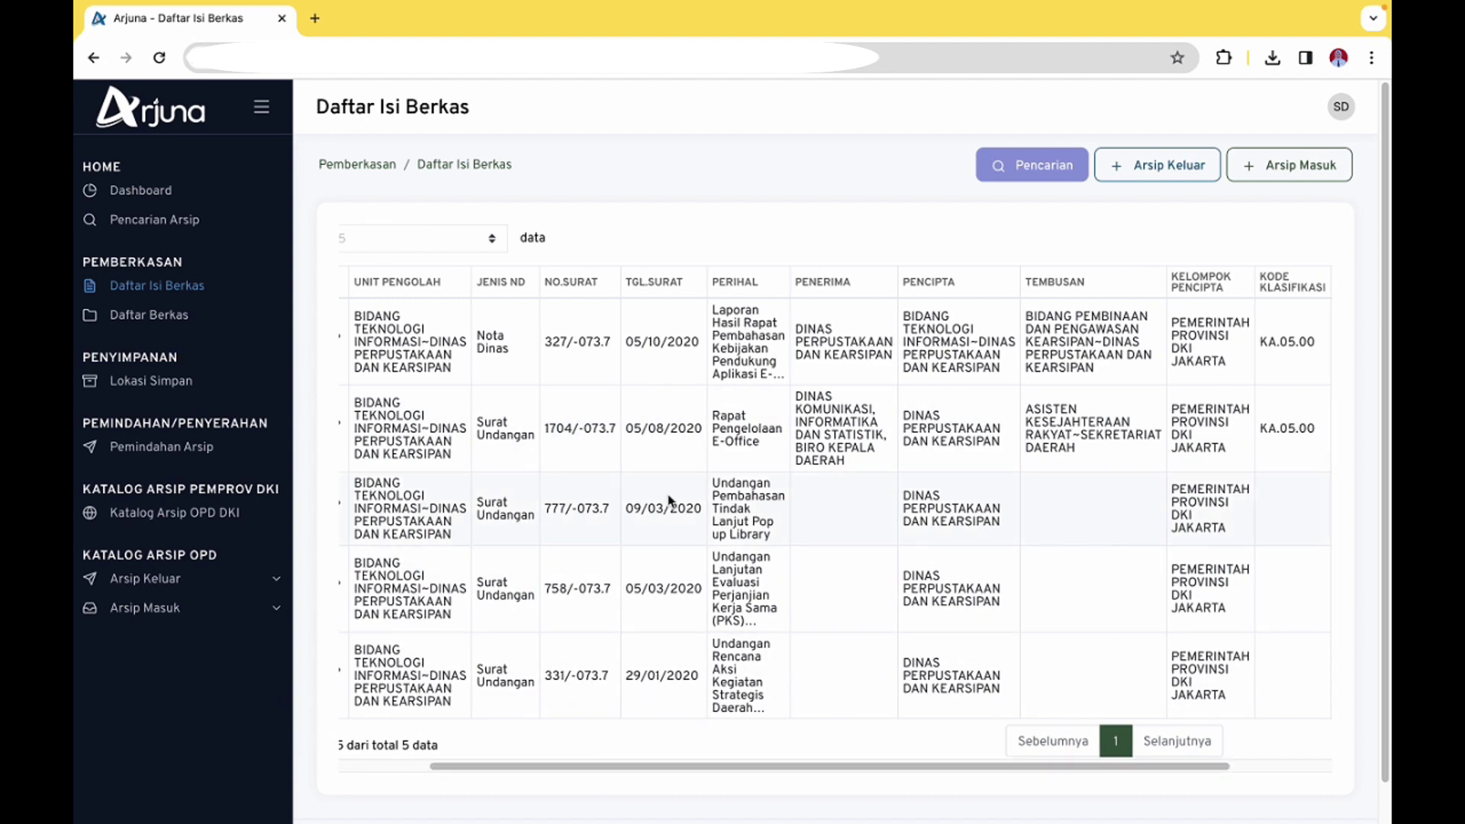
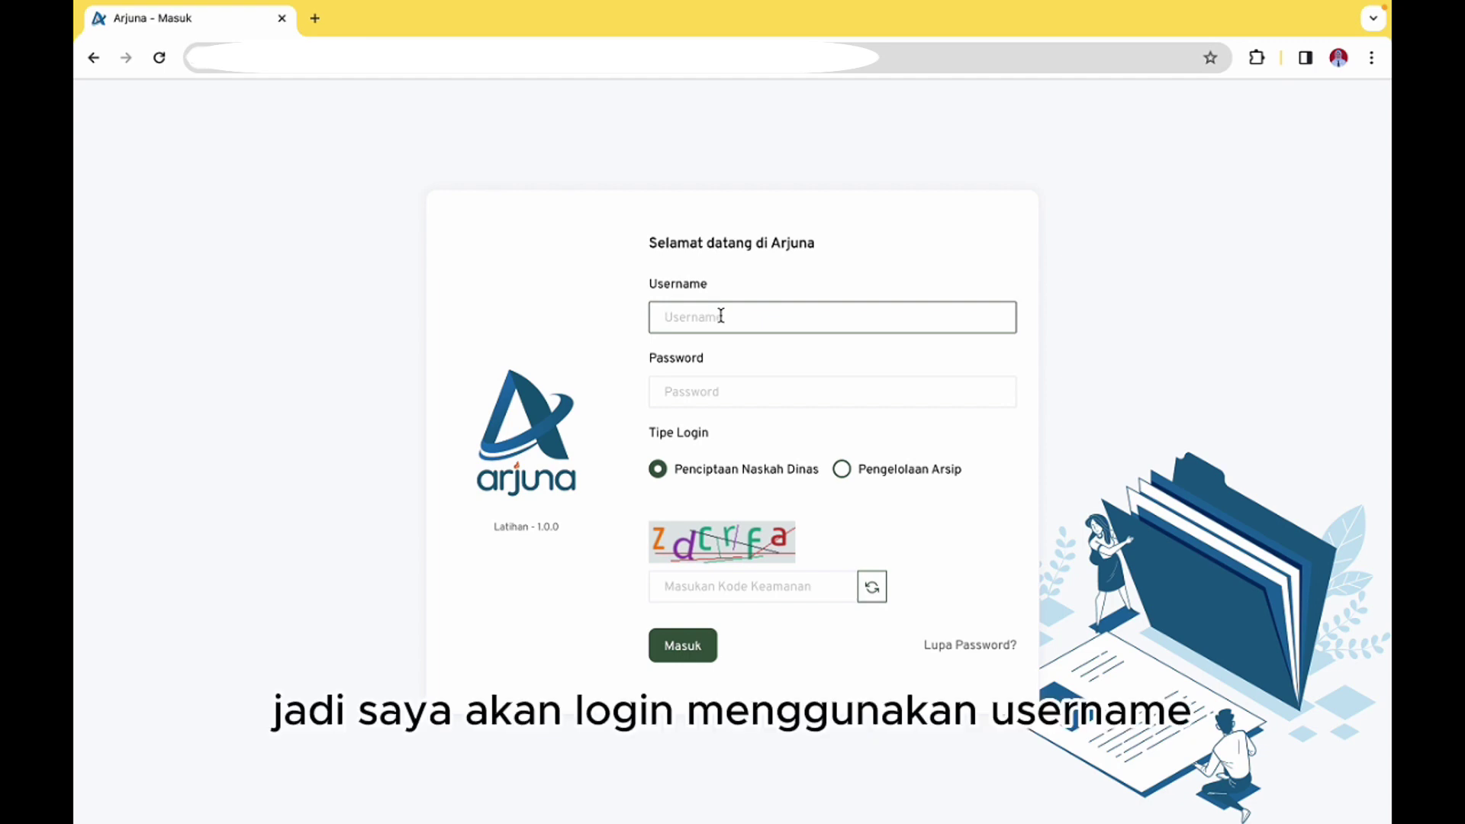
Enter the account's username and password, choose Pengelolaan Arsip, fill in the security code and log in
left_click(720, 315)
key("Tab")
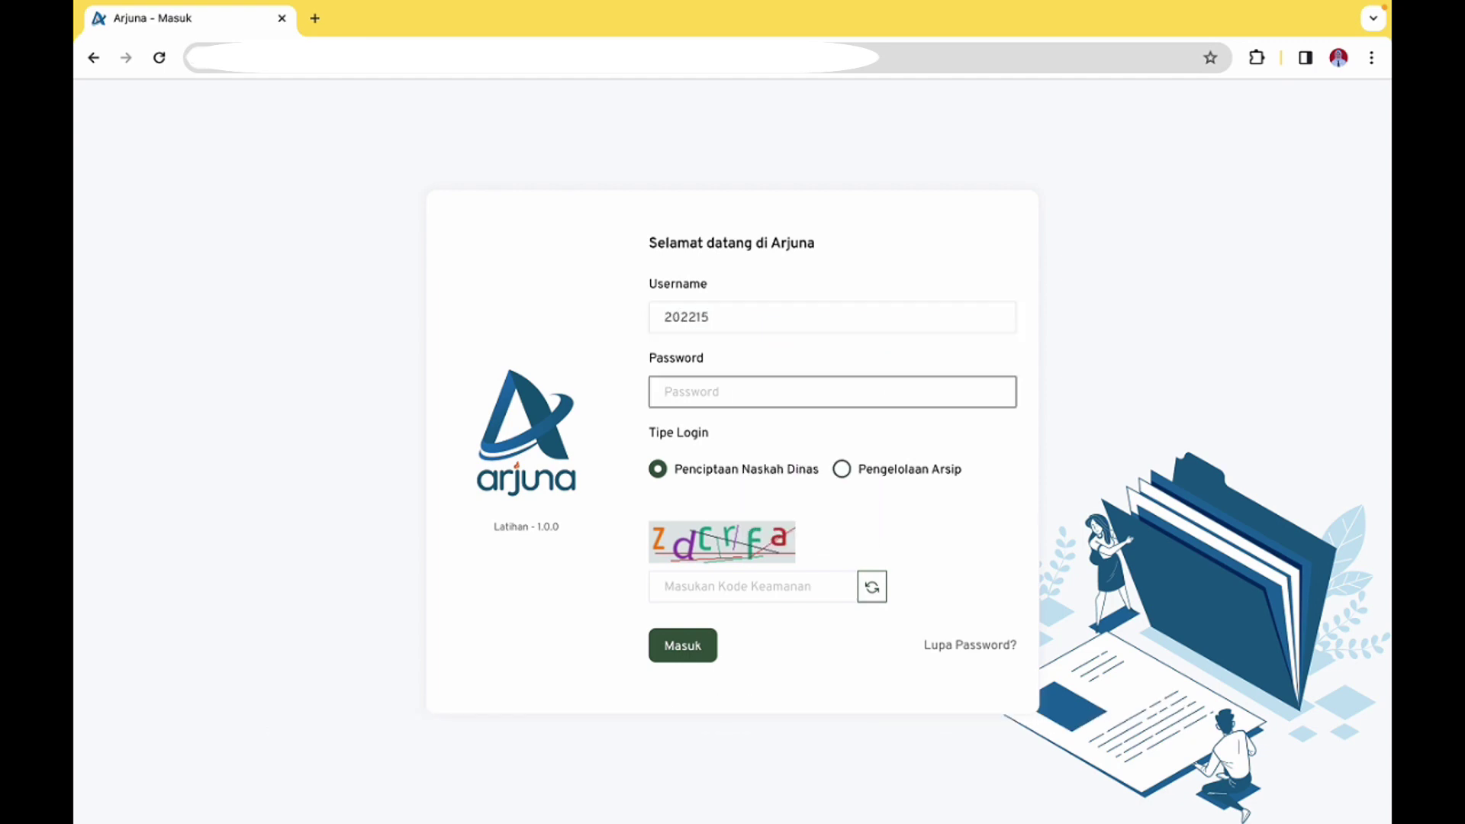
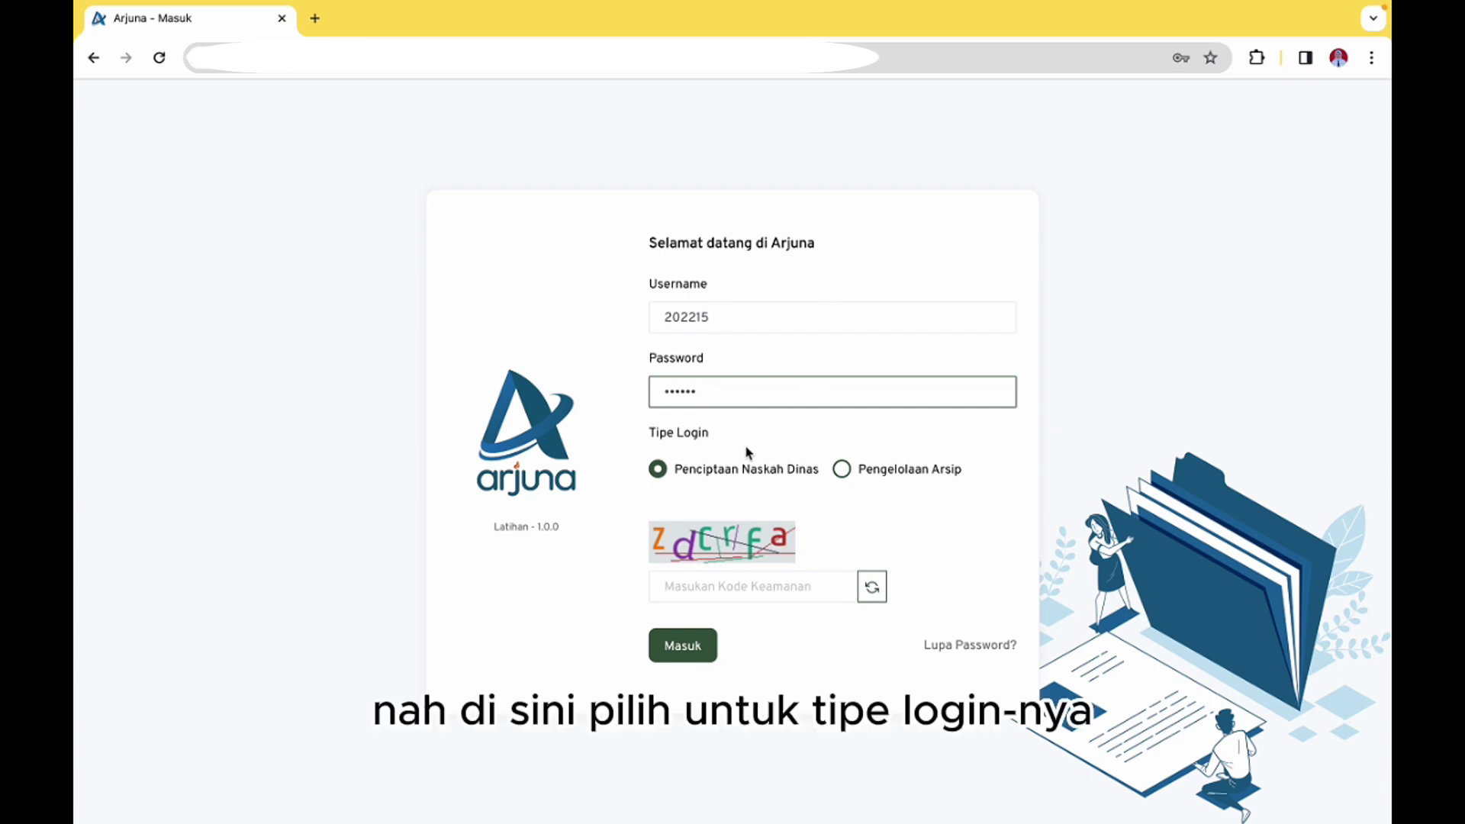
left_click(841, 470)
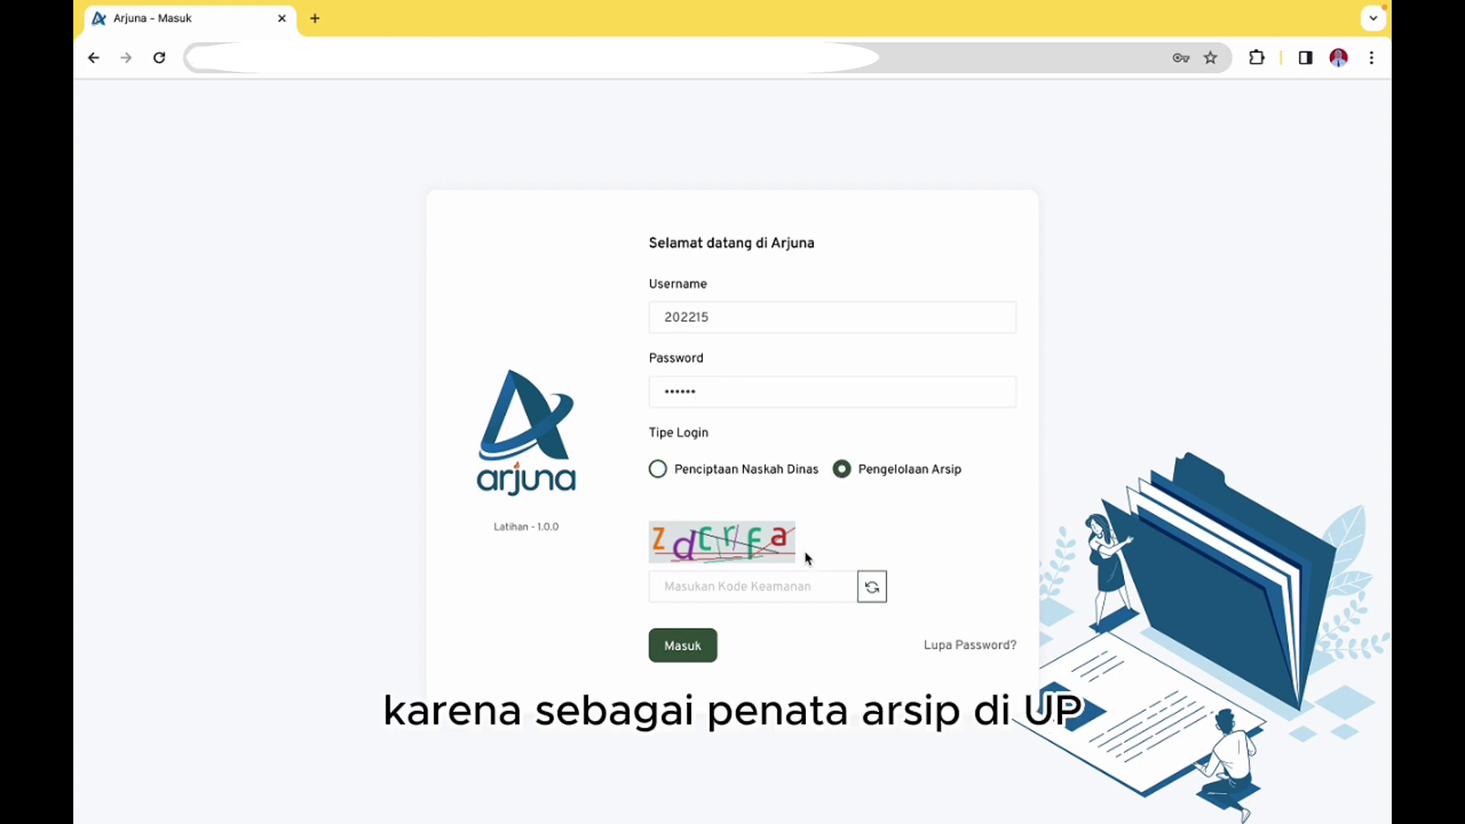
left_click(786, 584)
type("z")
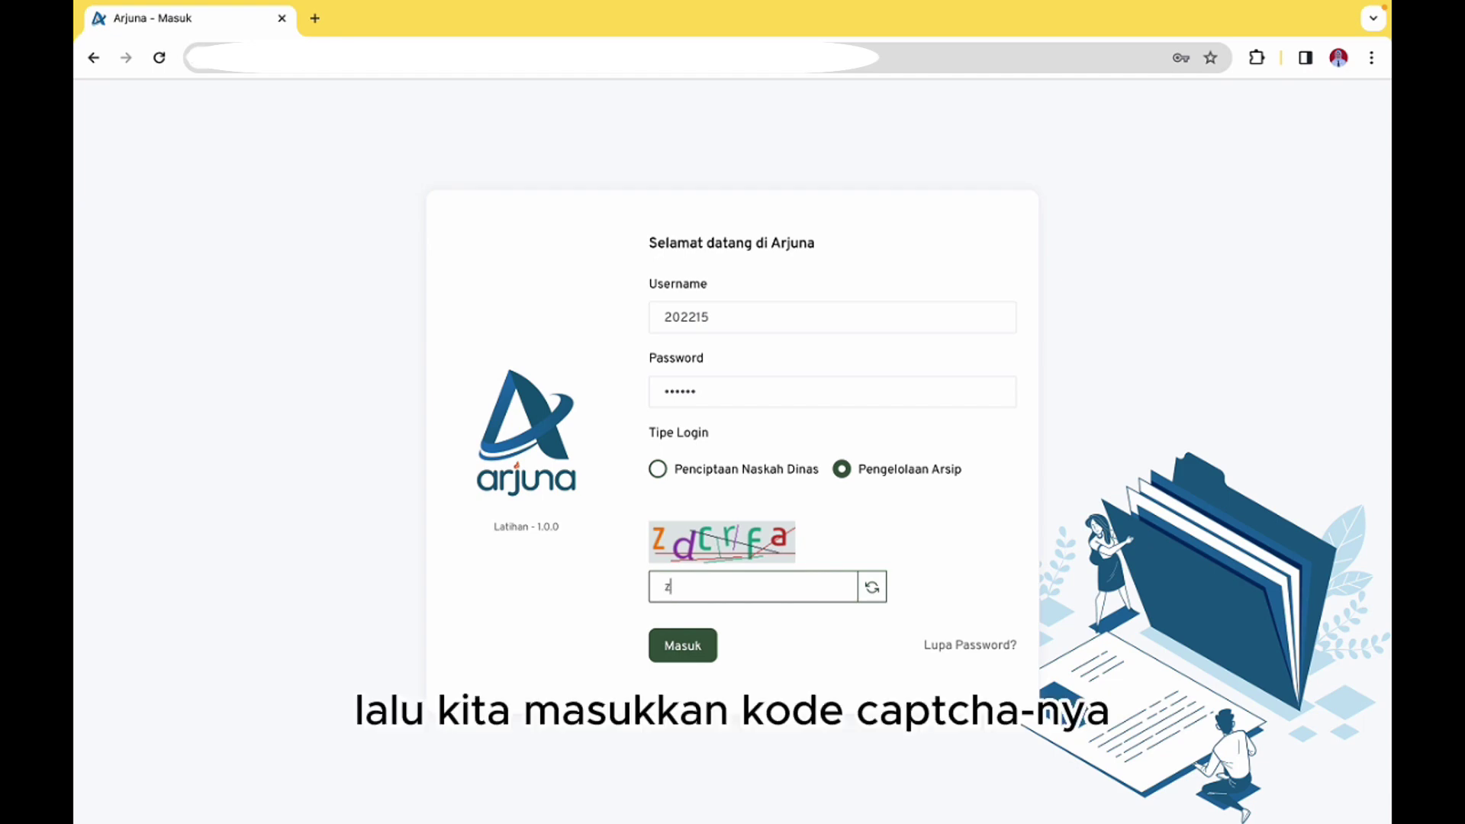
type("r")
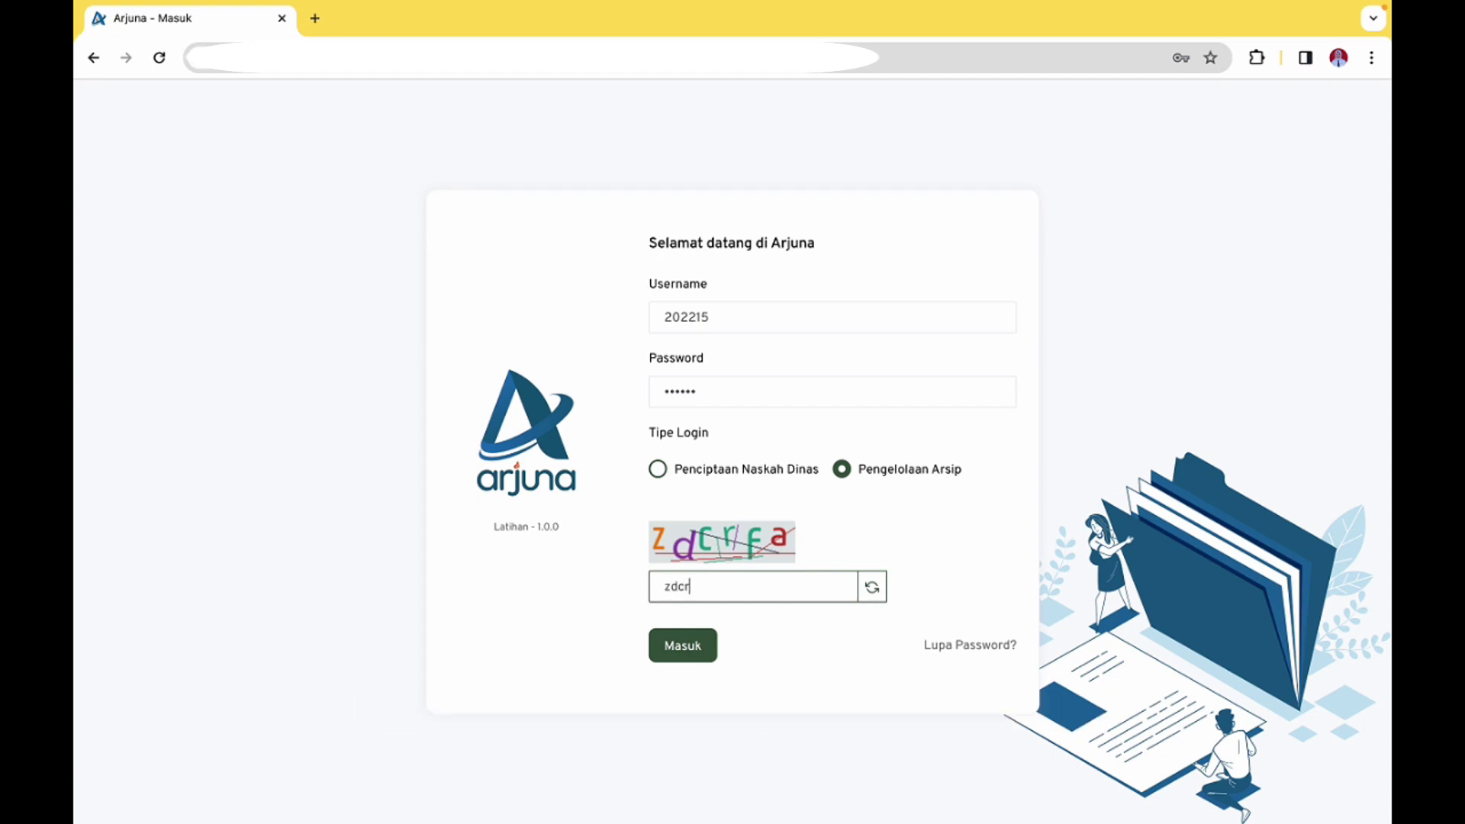
type("fa")
left_click(697, 645)
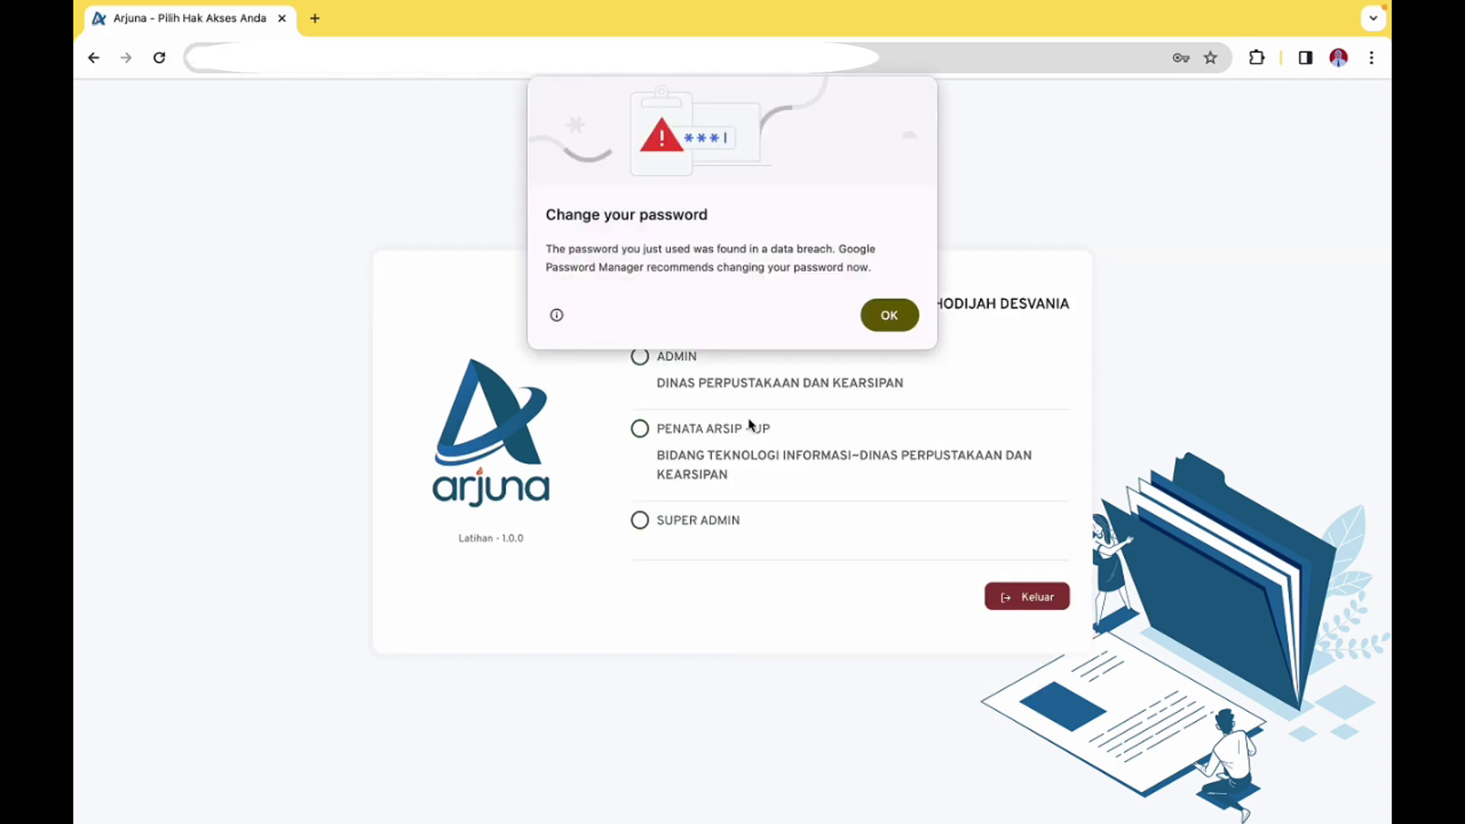
Dismiss the browser password warning and choose the PENATA ARSIP - UP access role
left_click(882, 320)
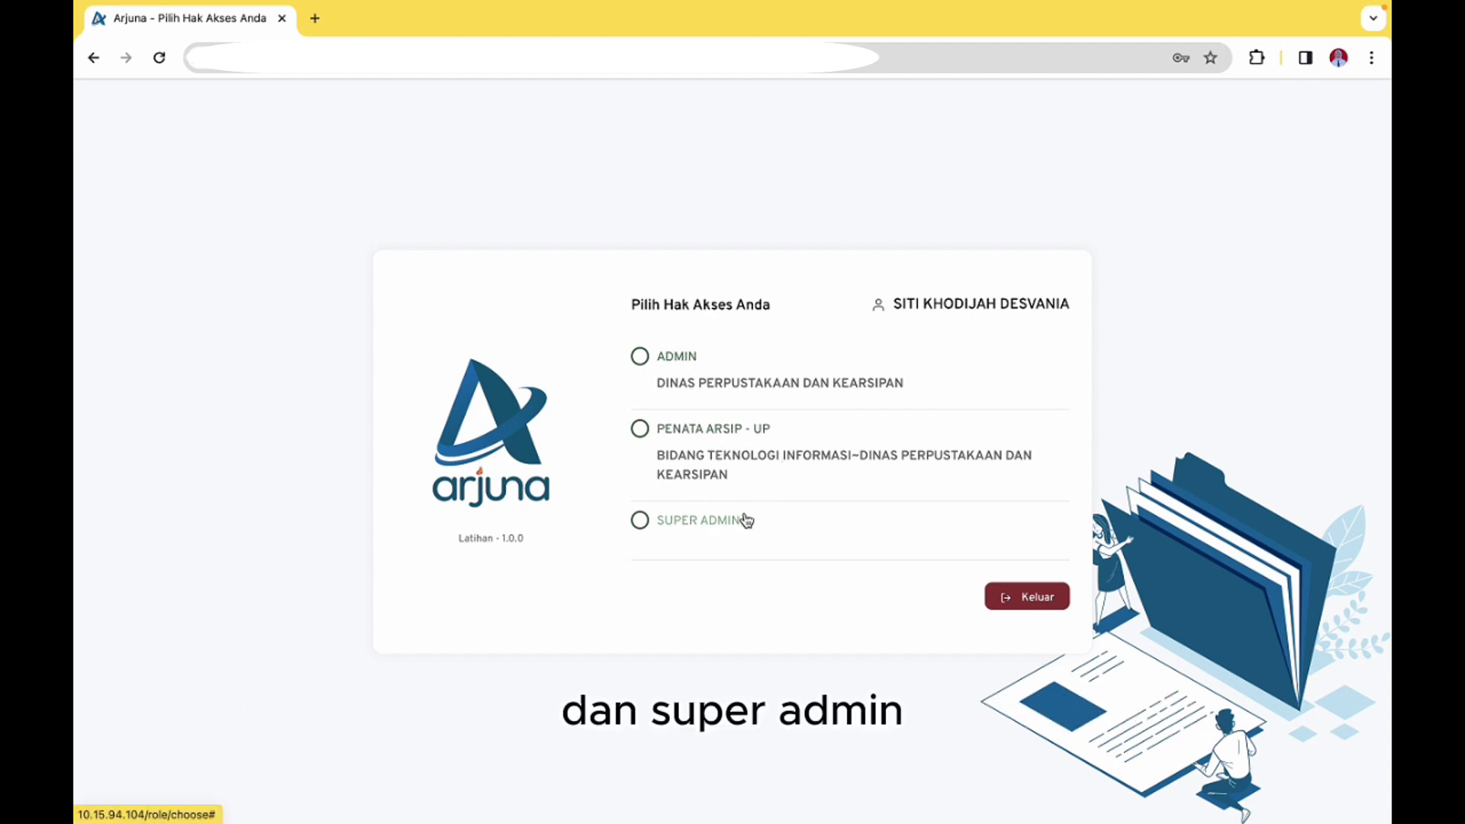
left_click(730, 431)
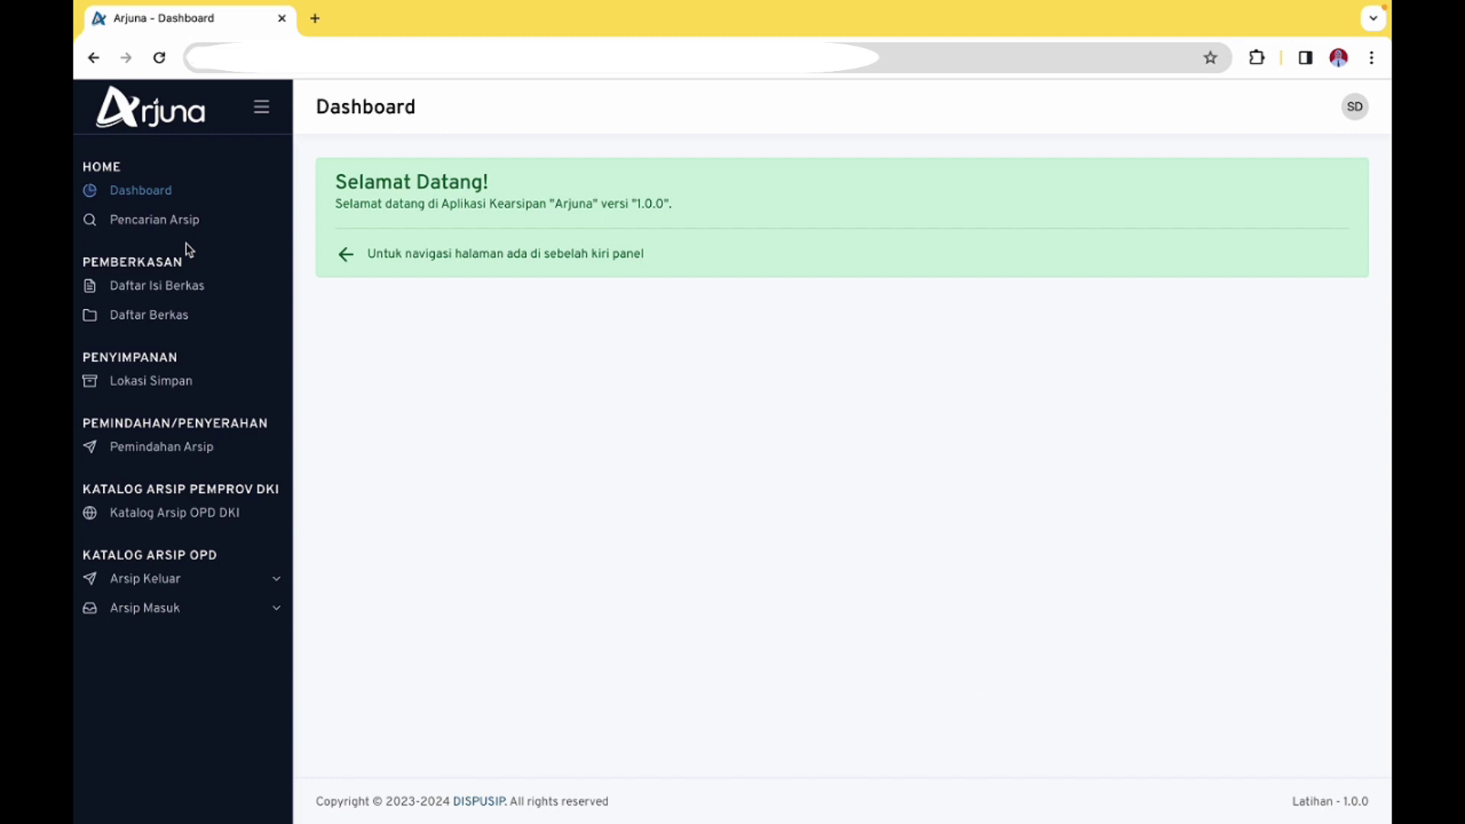
Search Pencarian Arsip by No.Surat for 296/-072, which returns no records
left_click(188, 231)
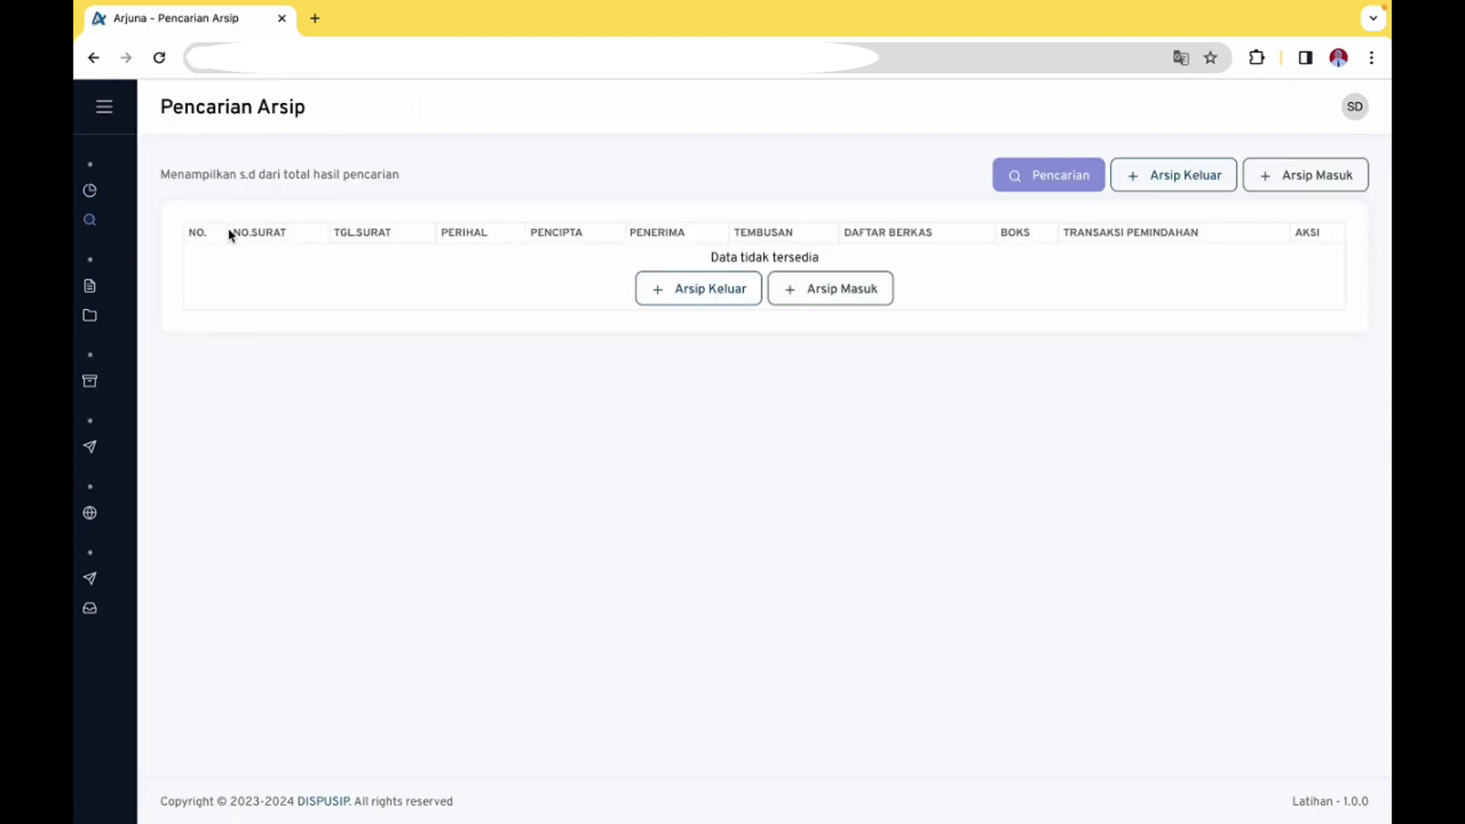
left_click(1065, 177)
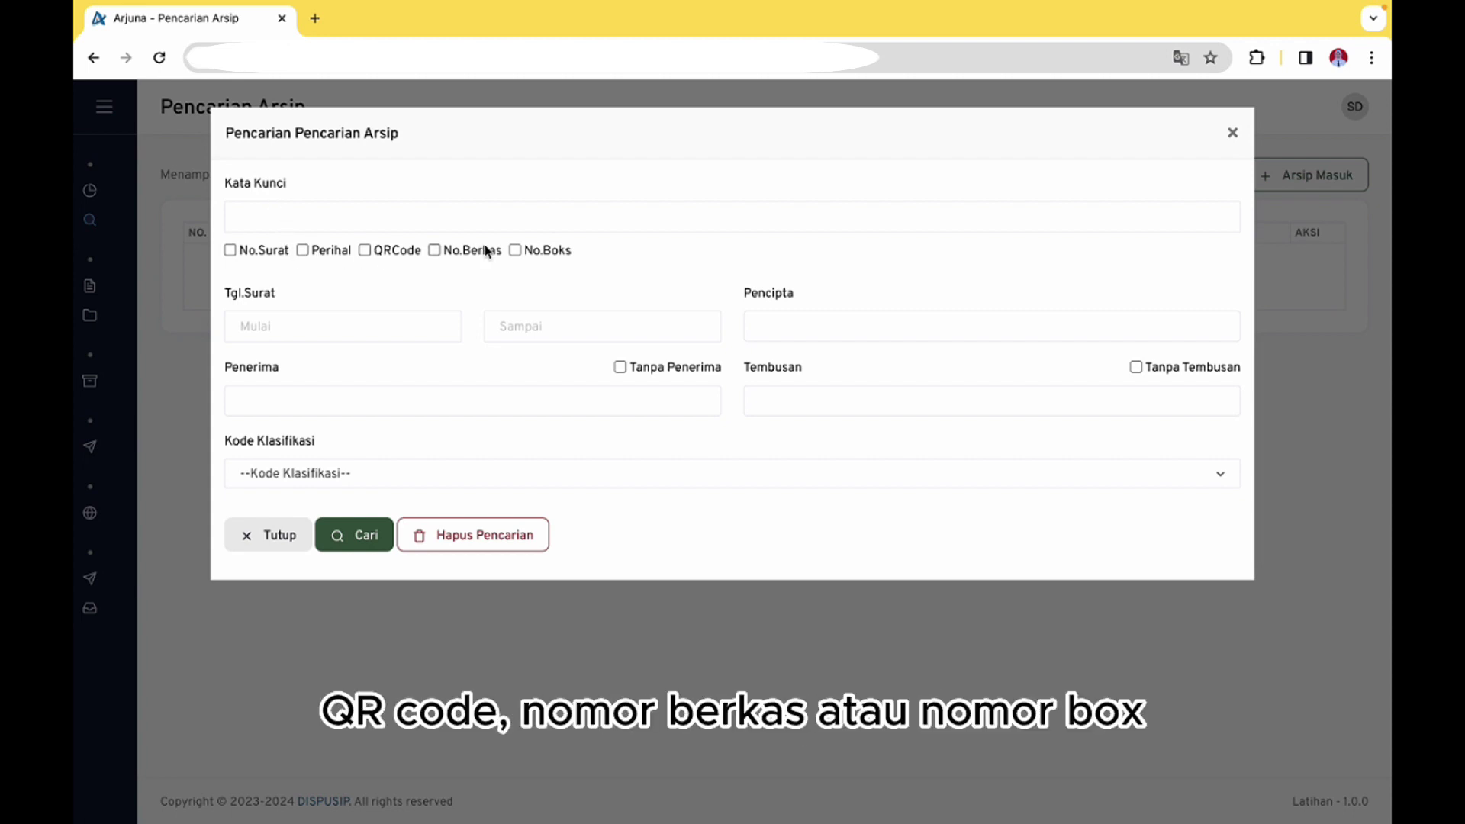
left_click(452, 217)
left_click(274, 249)
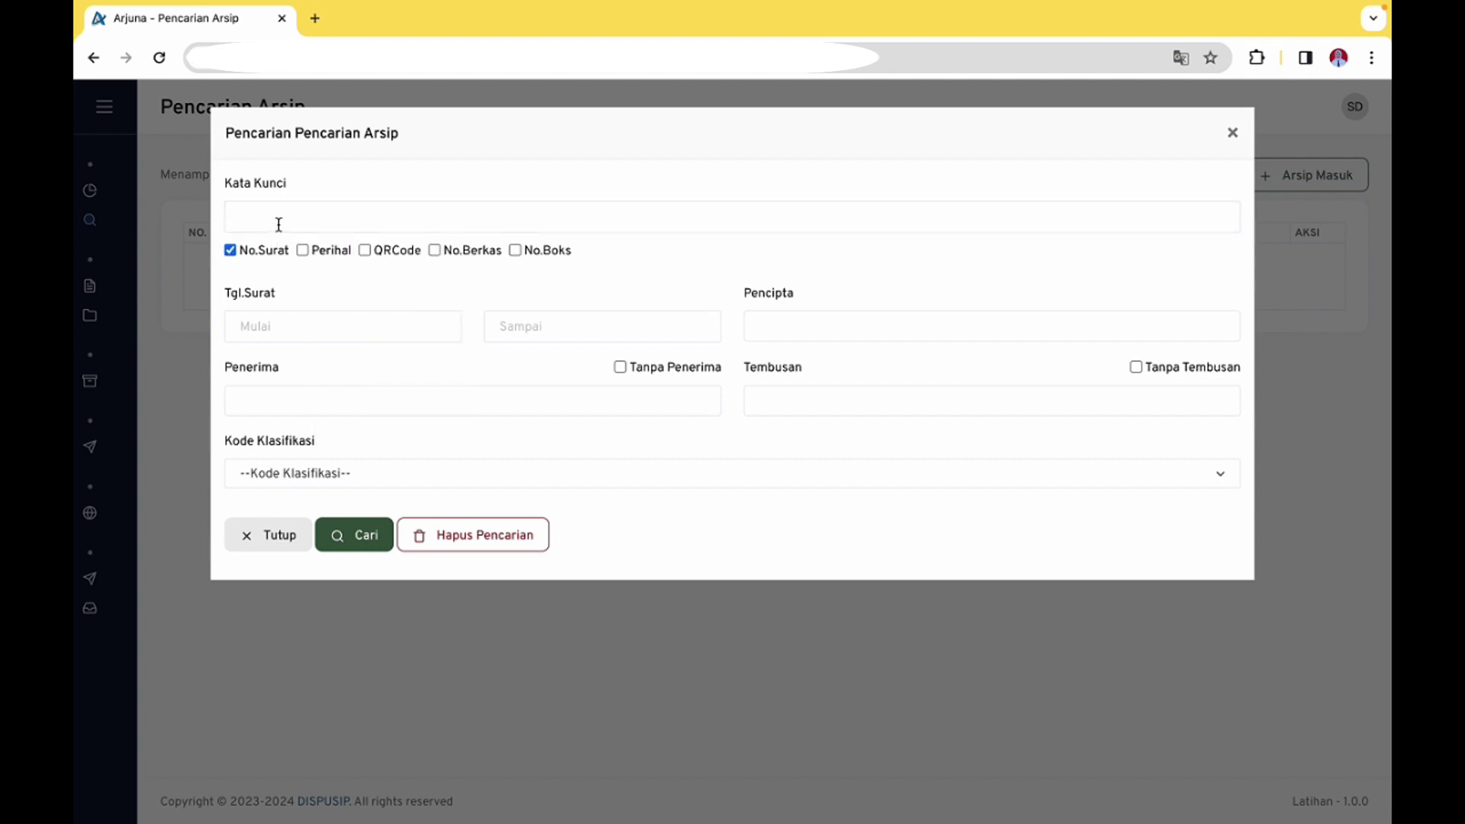
left_click(278, 223)
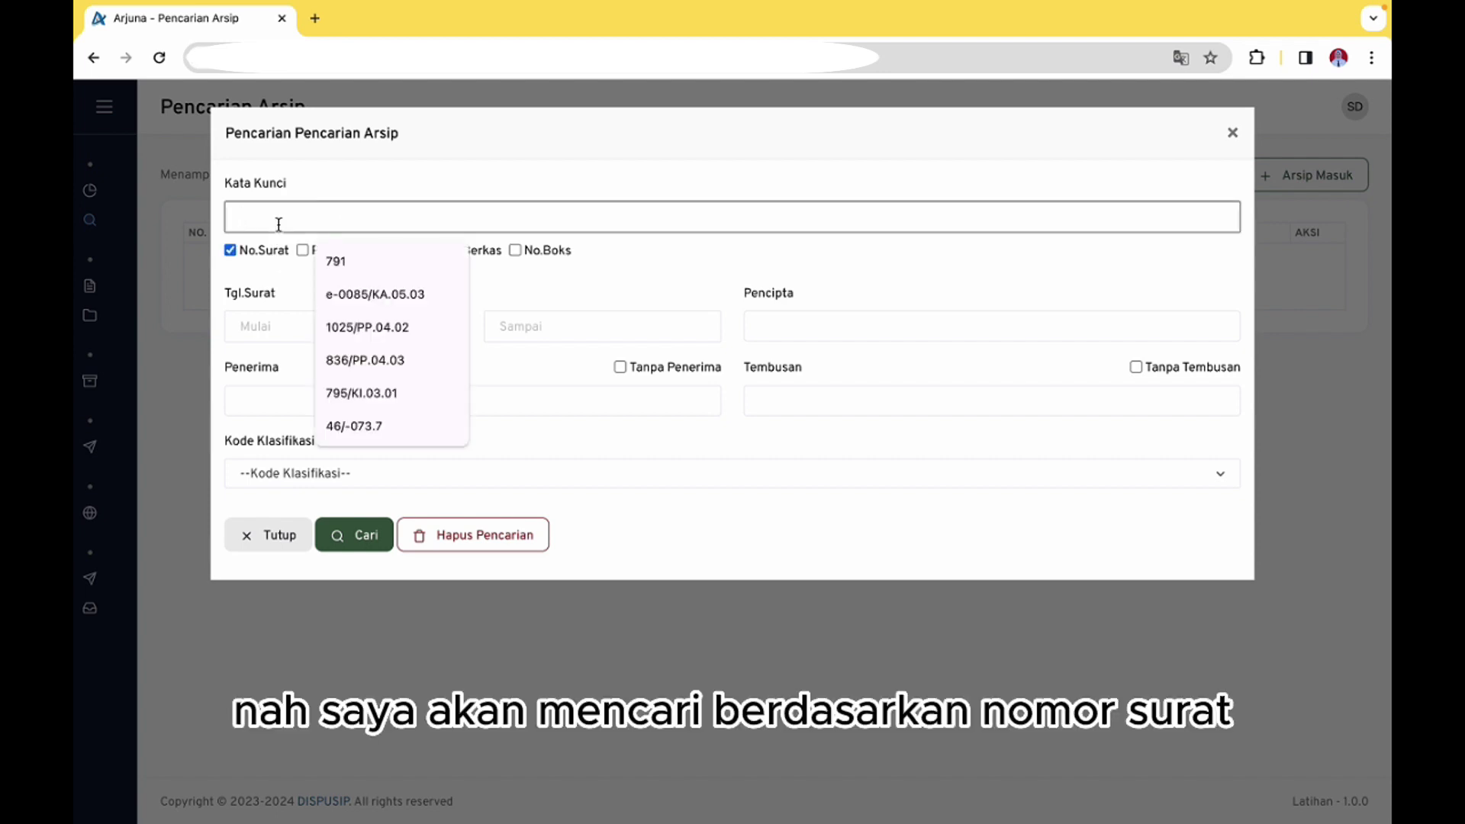
type("296")
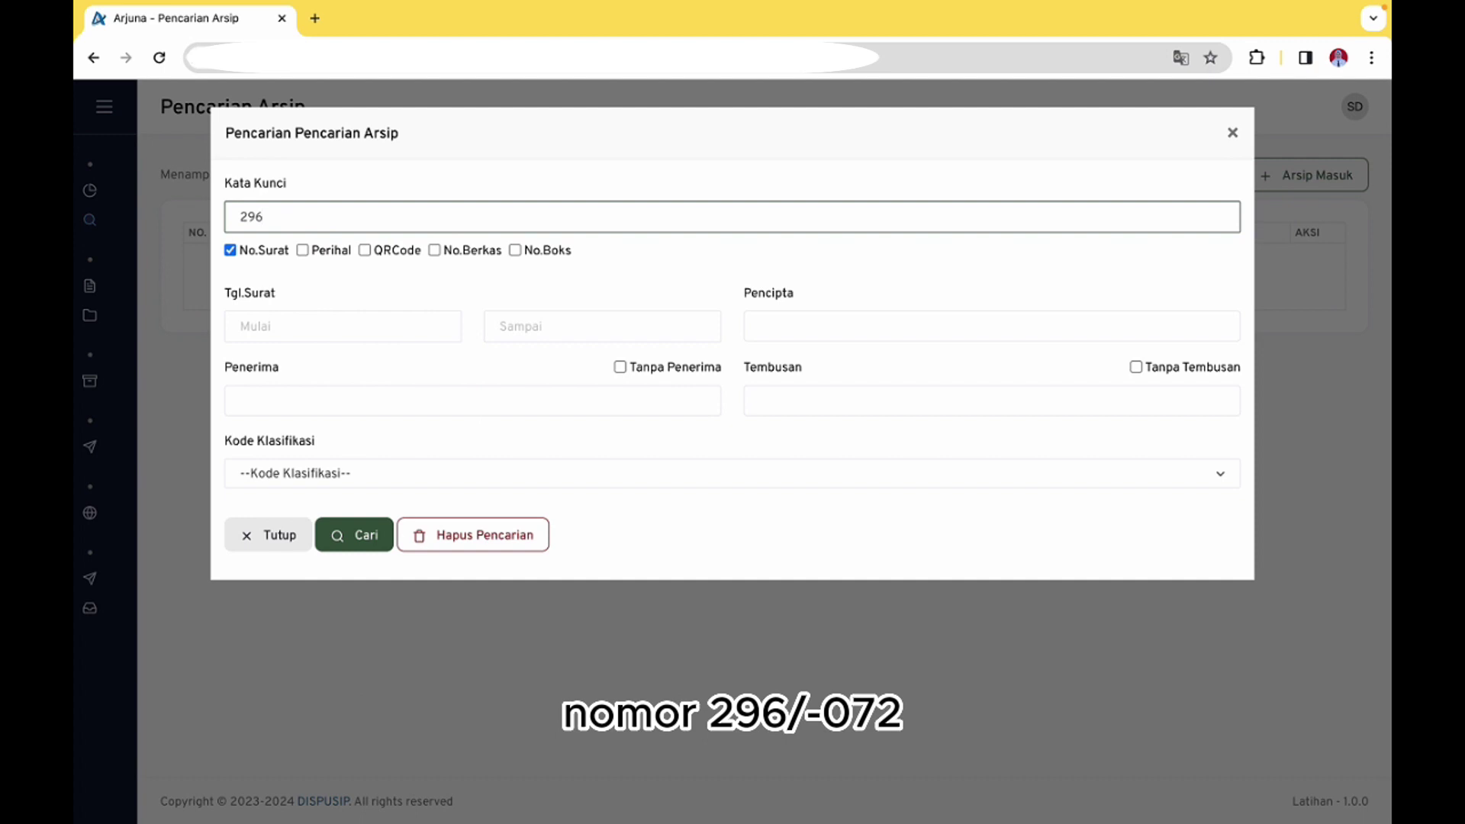
type("/-072")
left_click(353, 543)
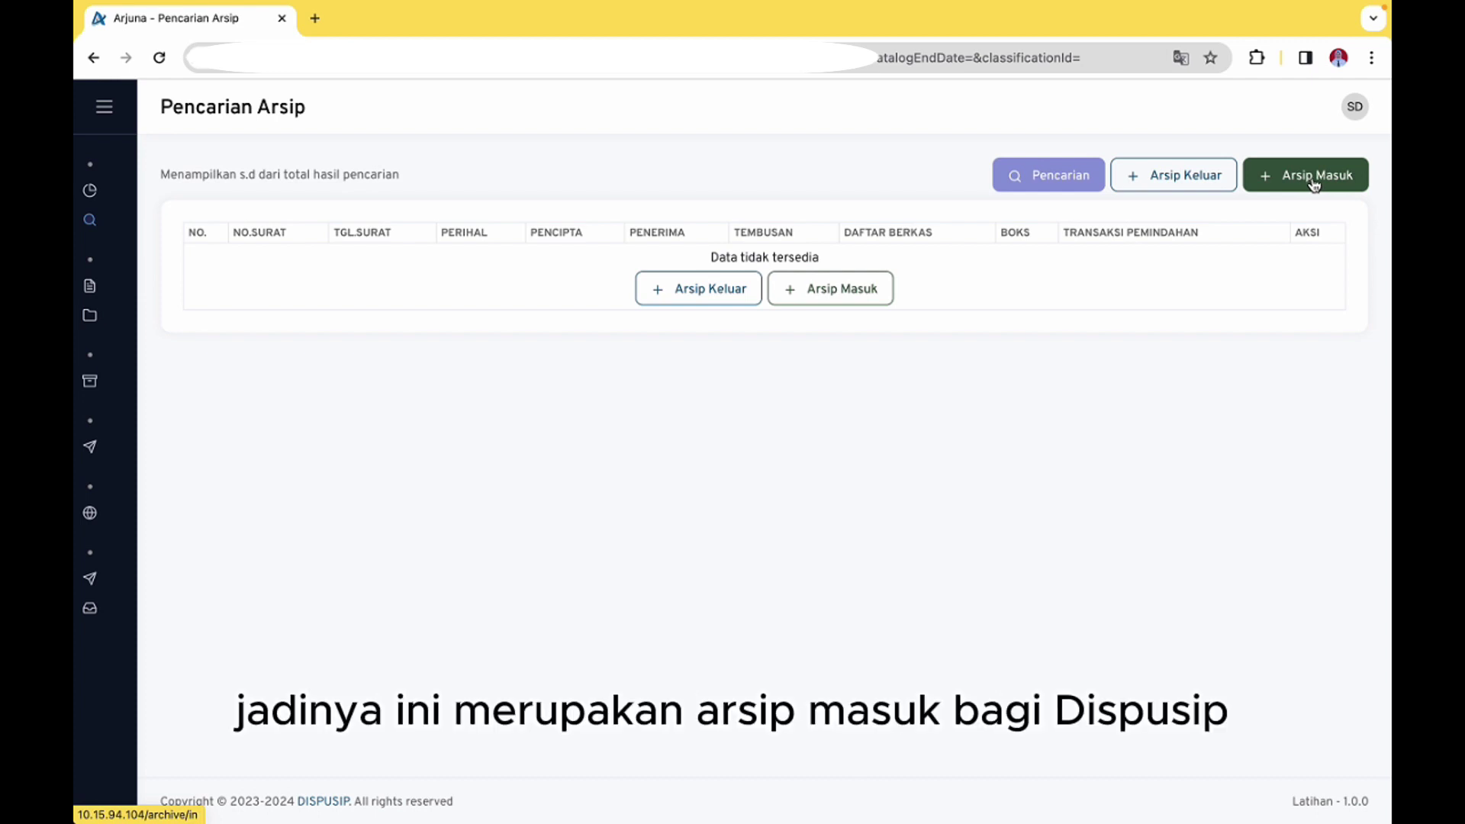
Go to Inventarisasi Arsip Masuk and start a new ND OPD DKI incoming archive
left_click(1314, 181)
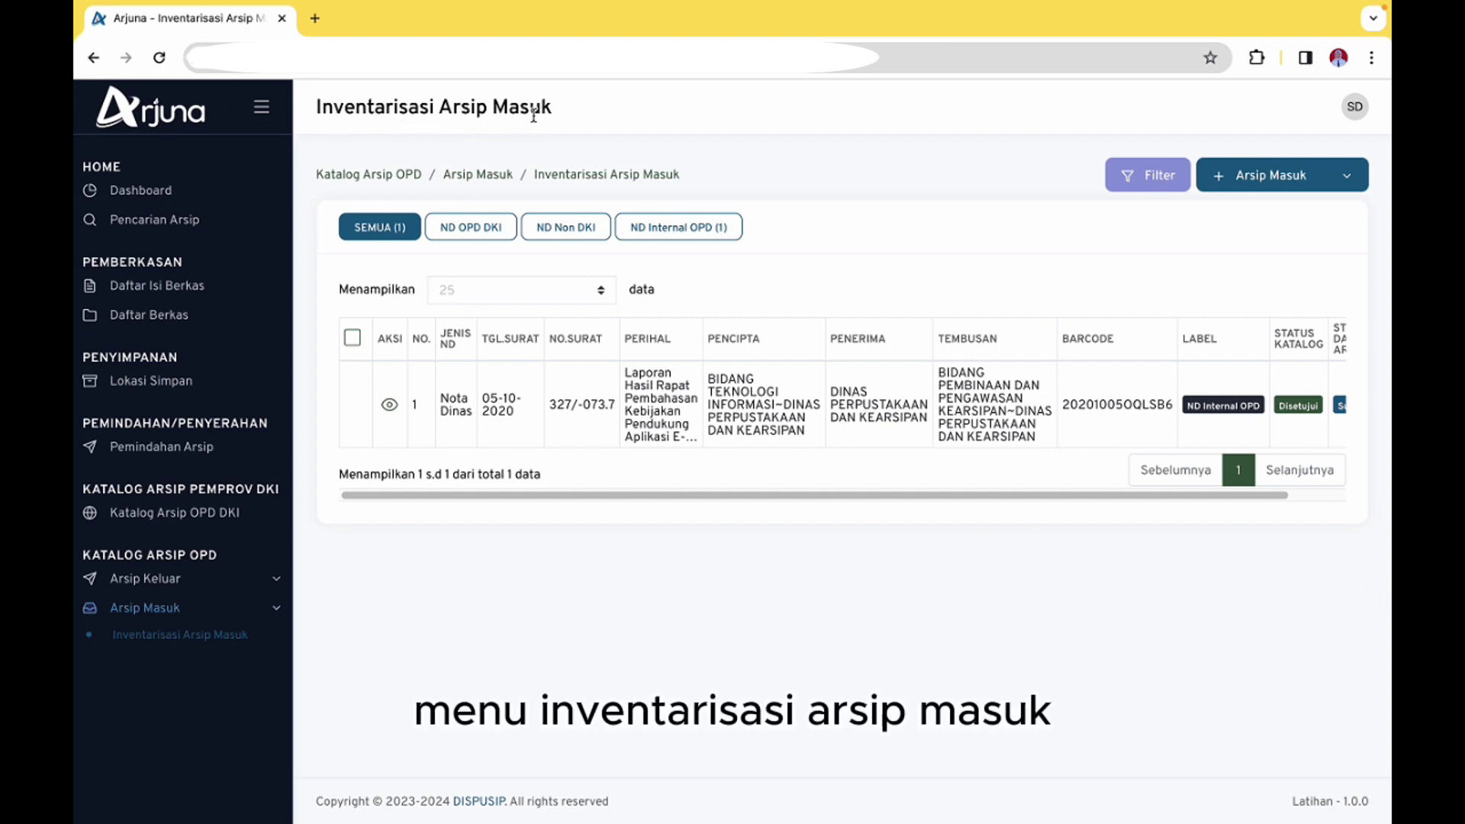
left_click(1348, 181)
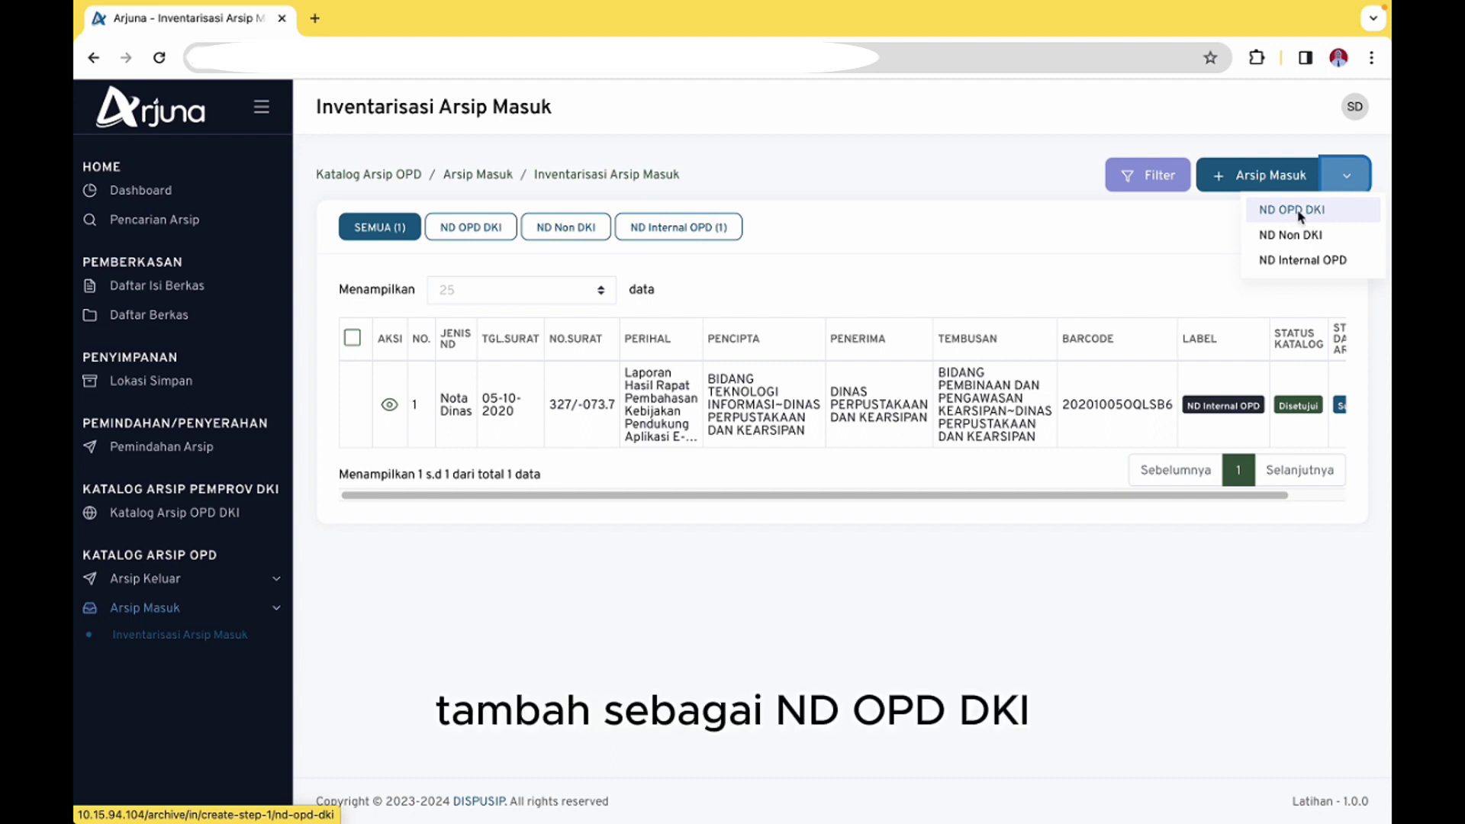
left_click(1300, 216)
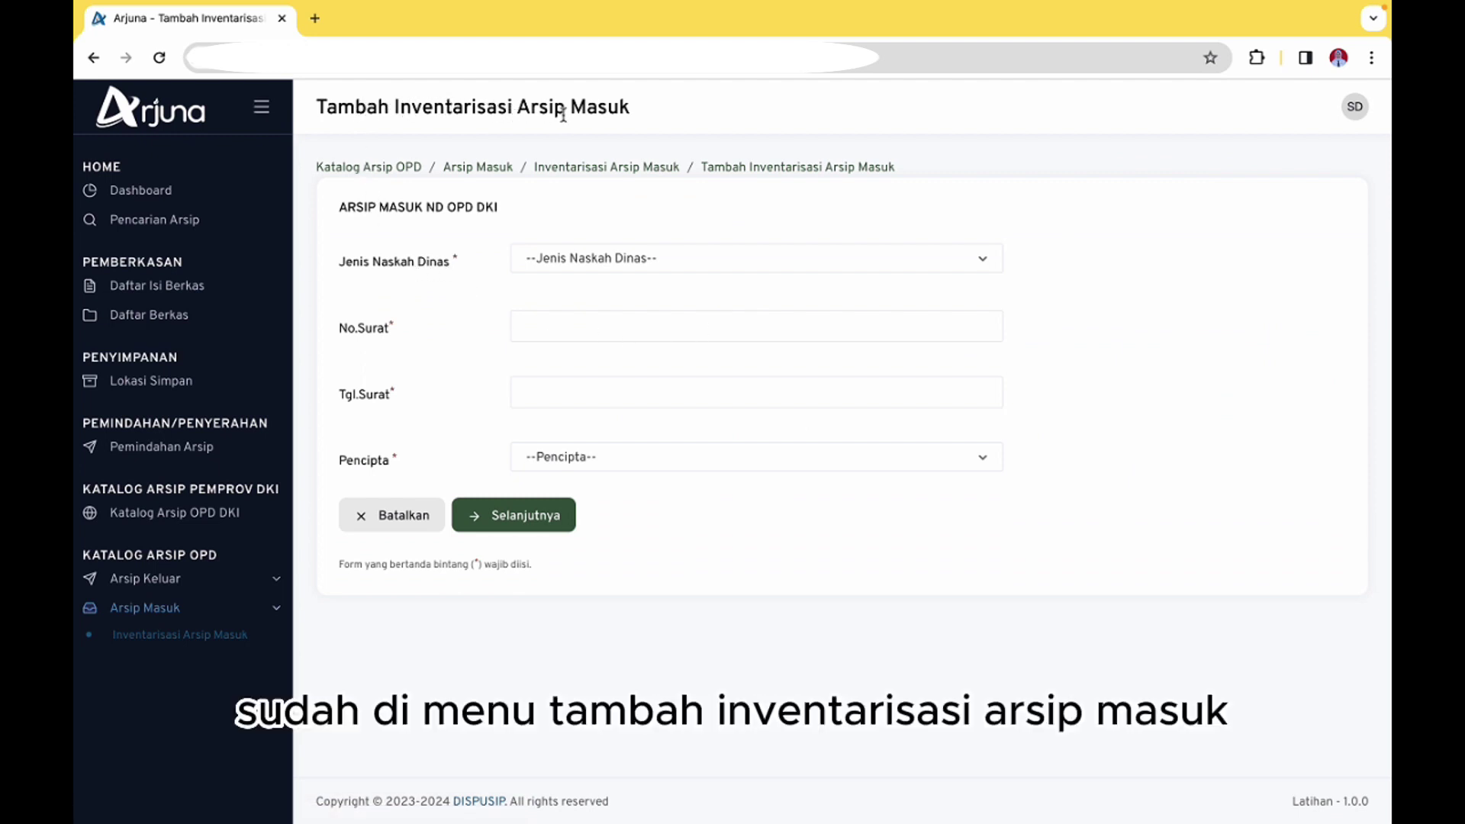
Set the document type to Surat Undangan with letter number 296/-072
left_click(586, 267)
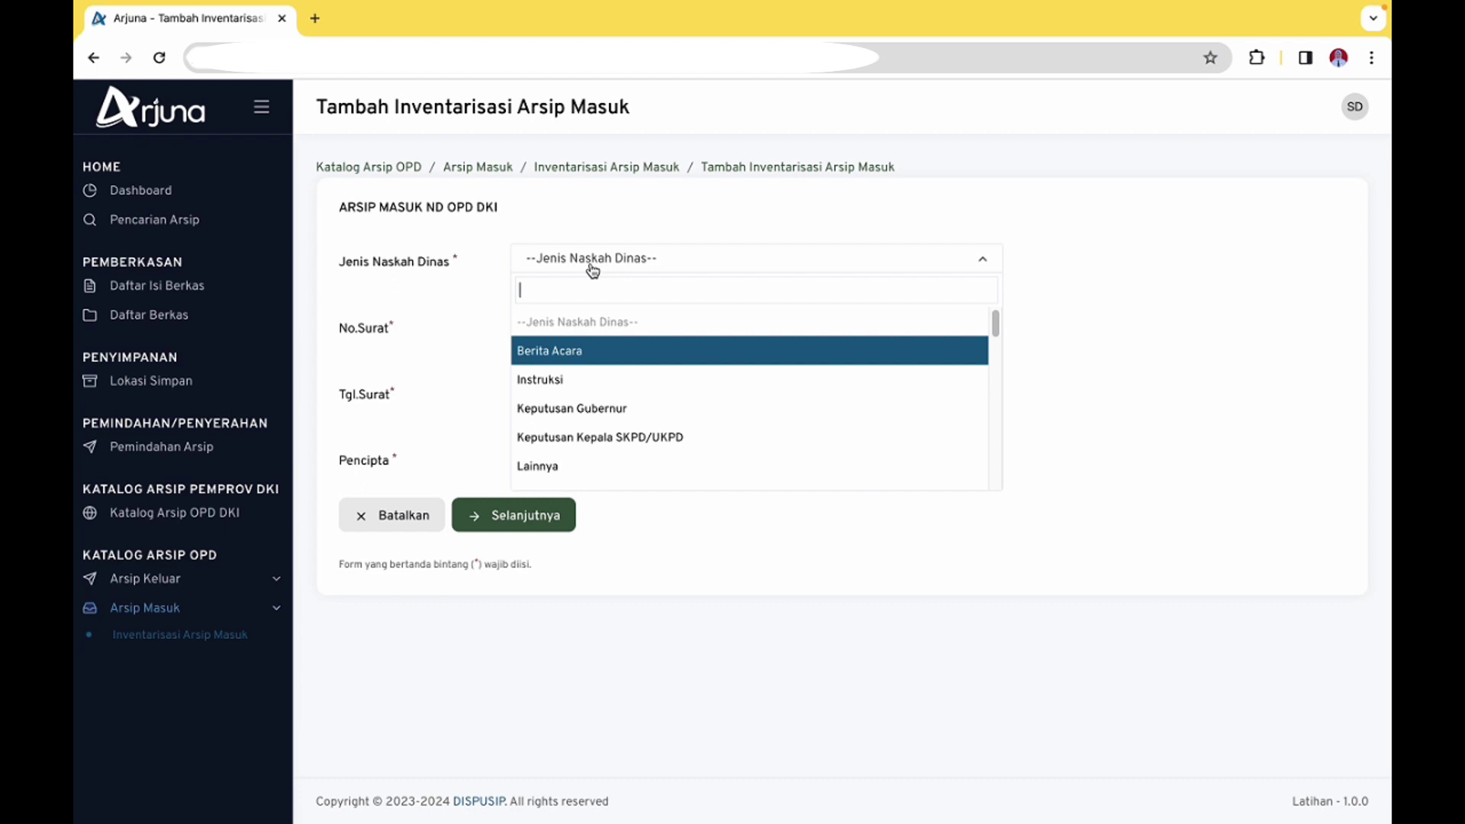
type("s")
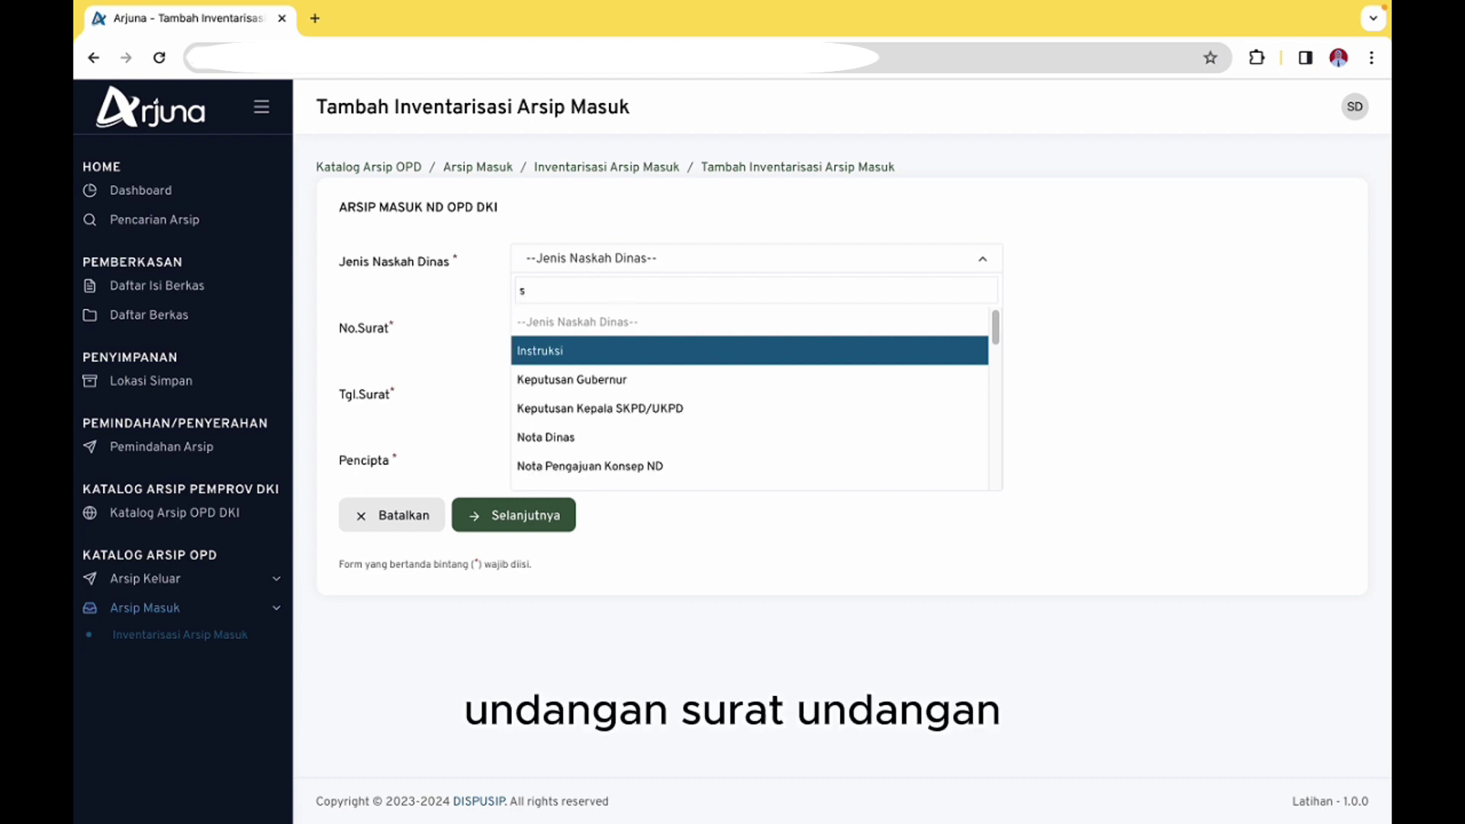
type("urat")
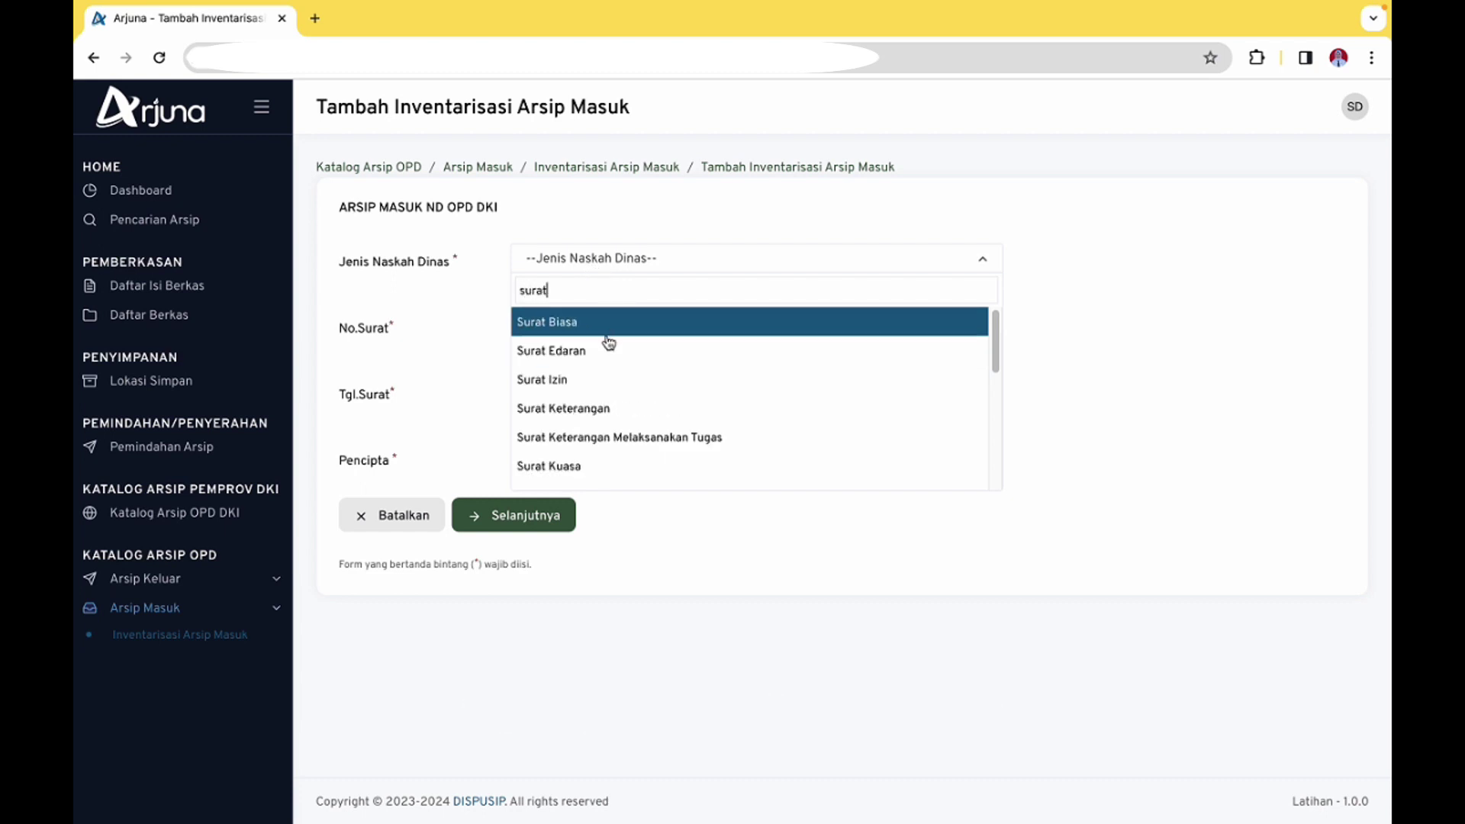
type(" unda")
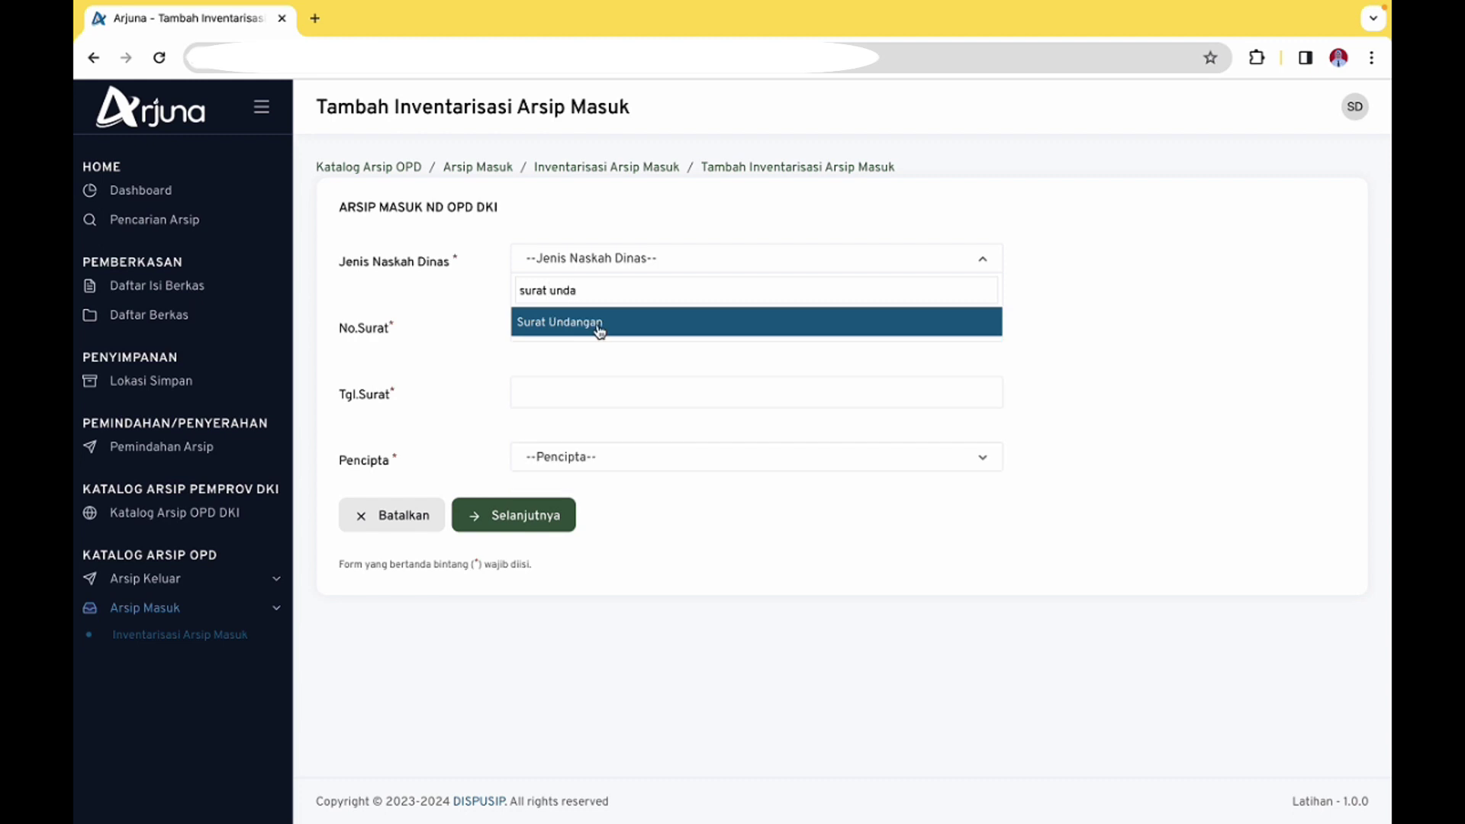
left_click(600, 323)
left_click(570, 325)
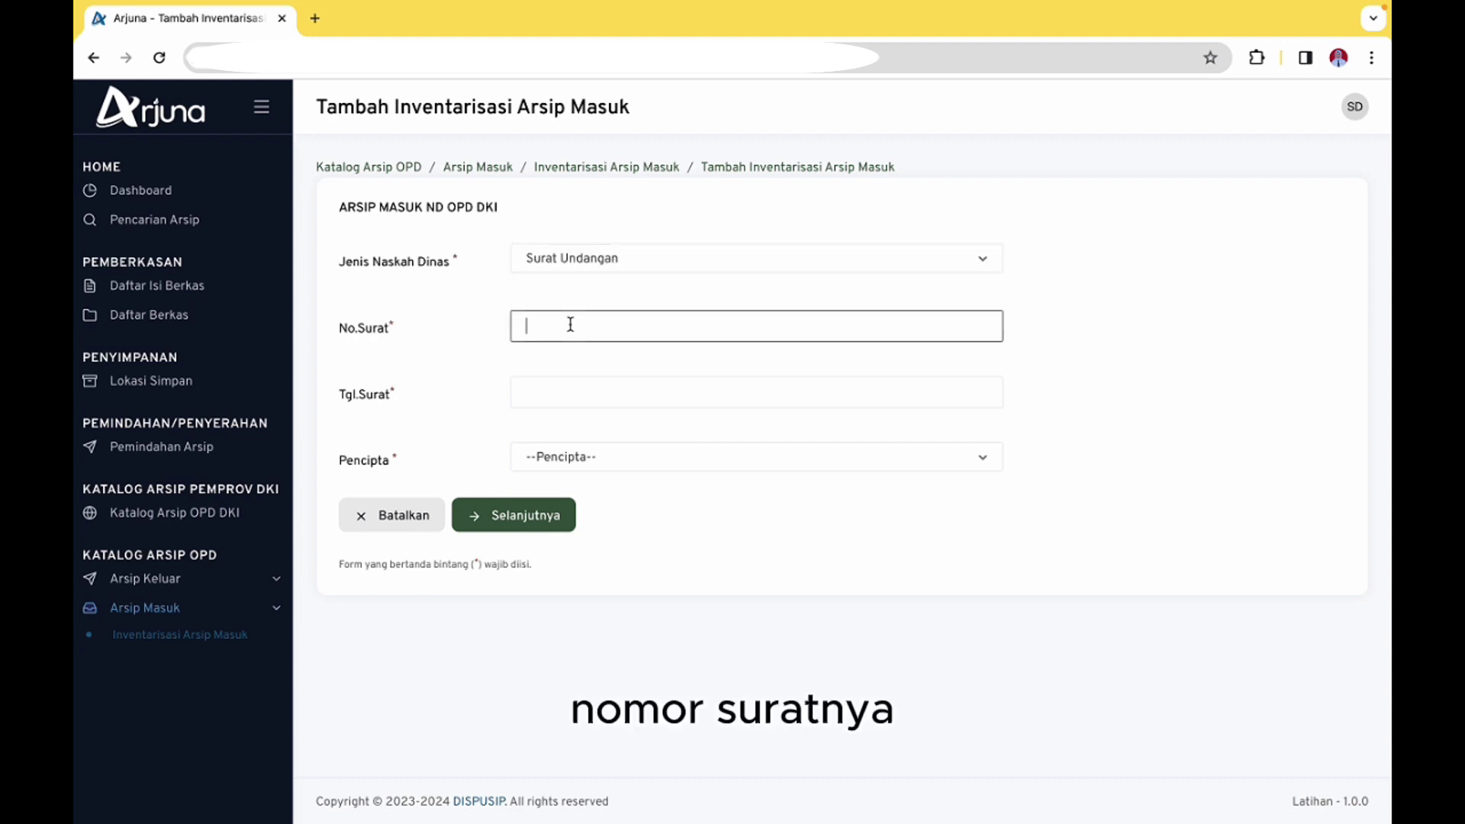
type("296/-072")
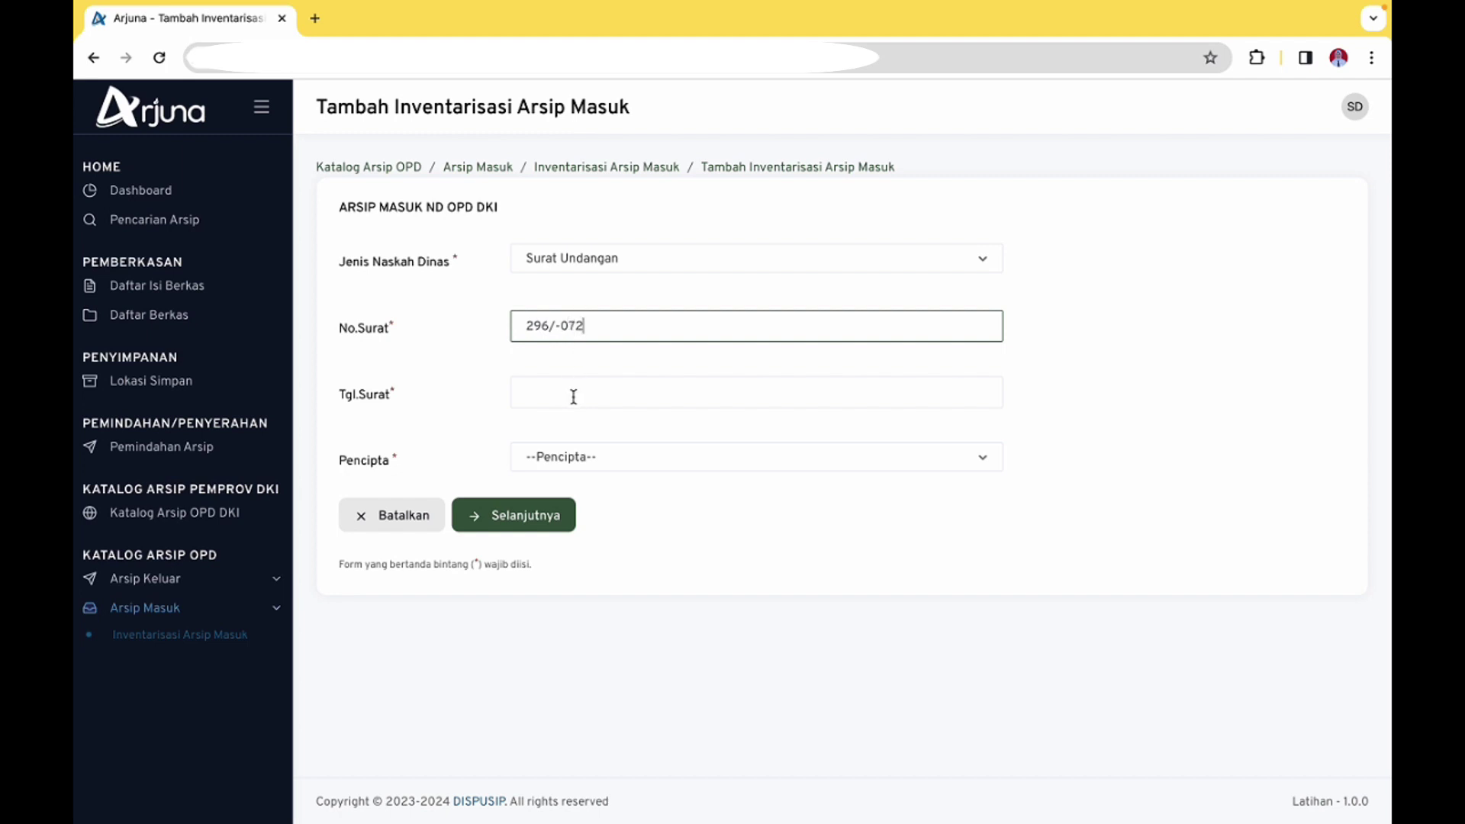
Set the letter date to 27 January 2020
left_click(574, 396)
type("27")
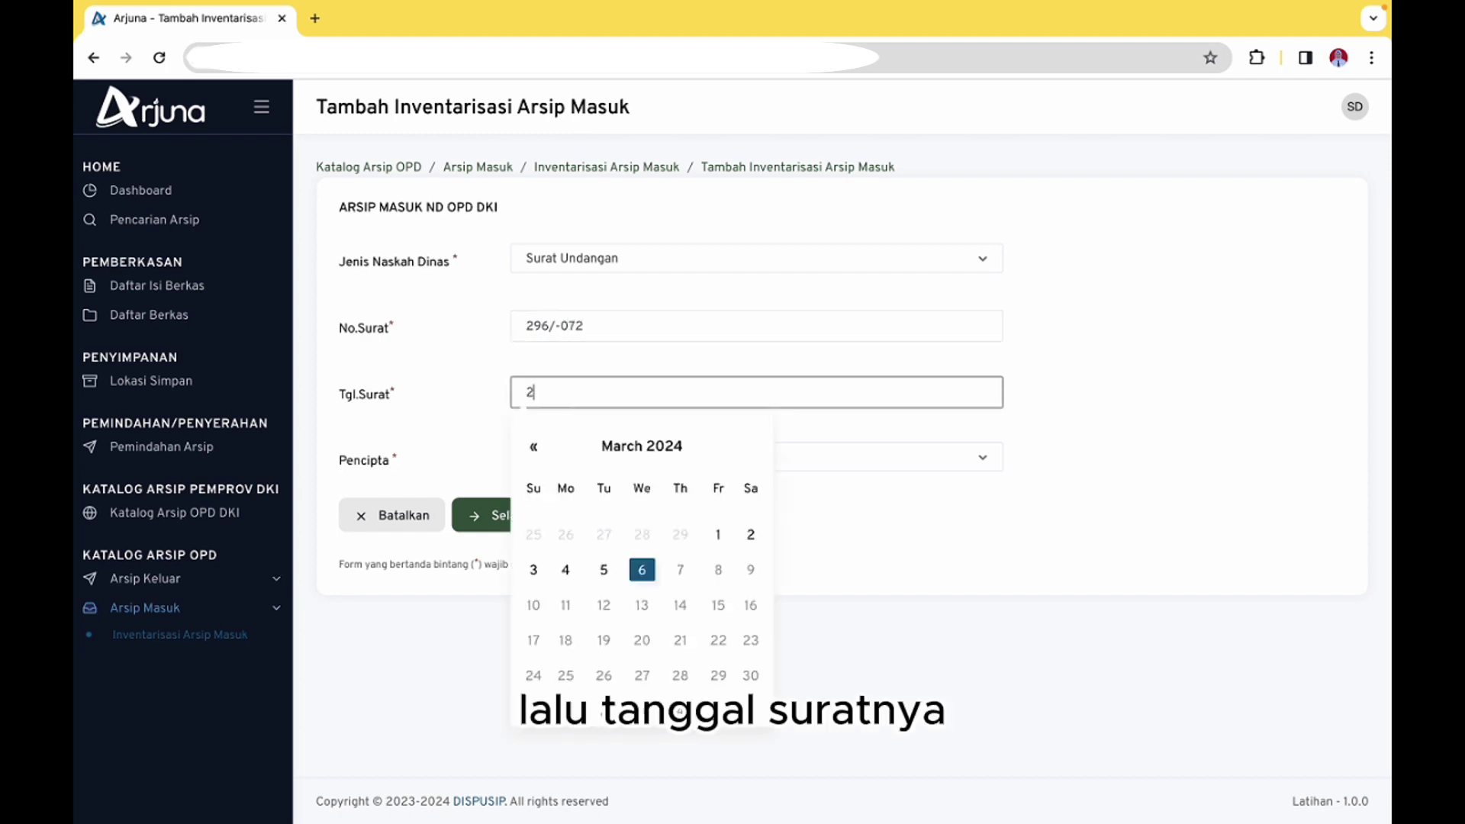
left_click(609, 450)
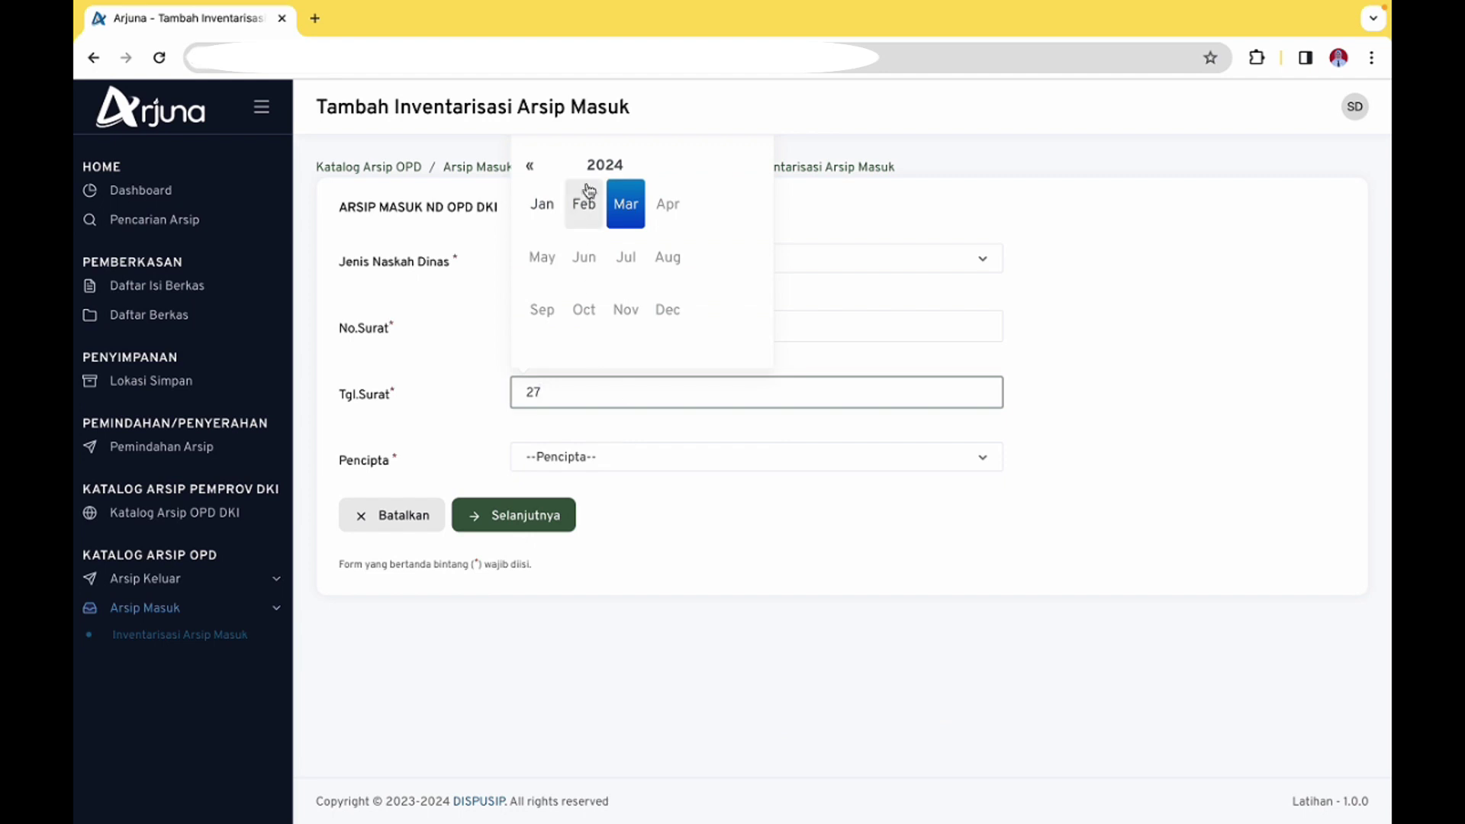
left_click(604, 165)
left_click(586, 203)
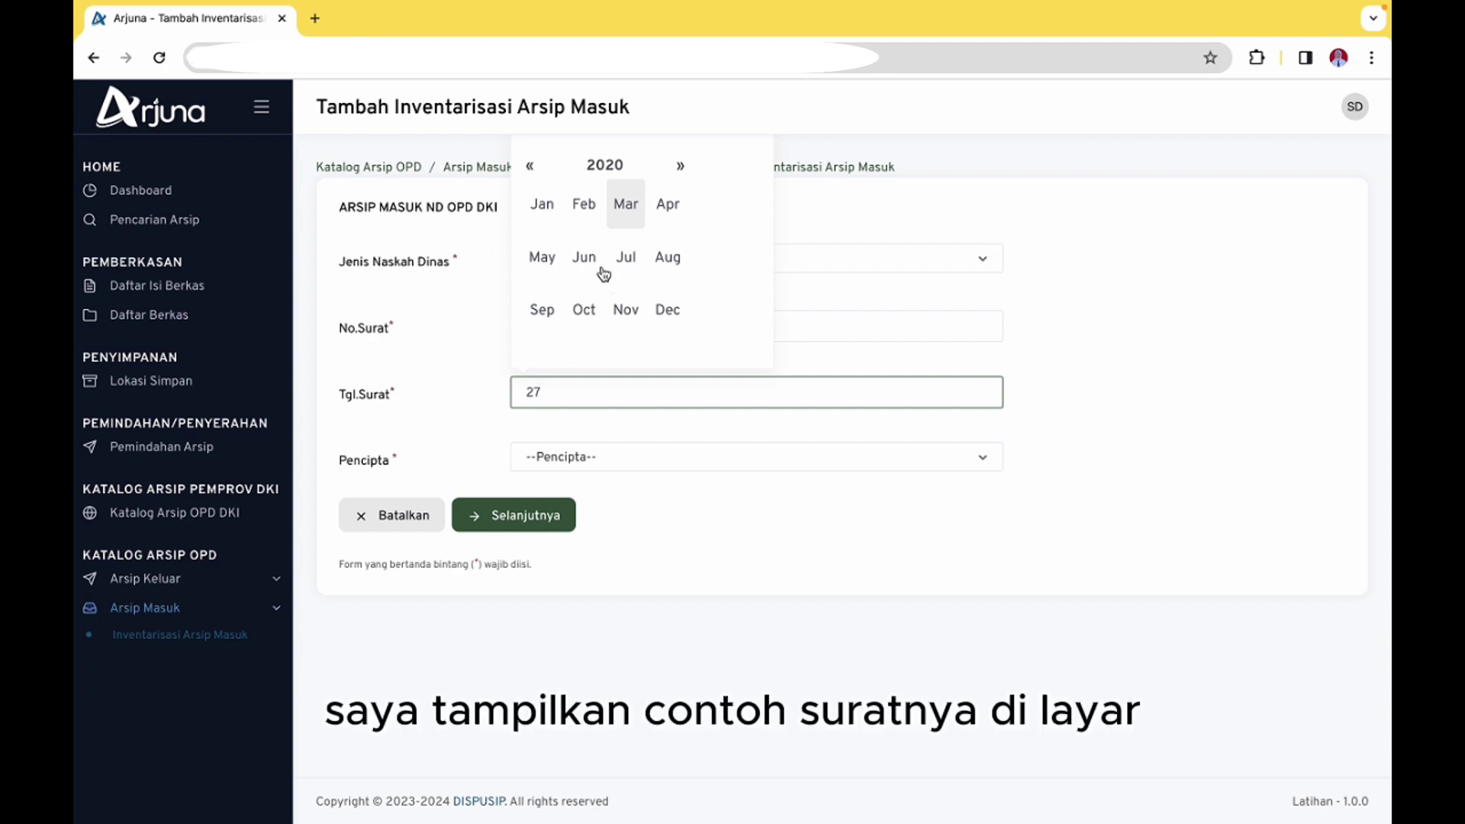
left_click(551, 206)
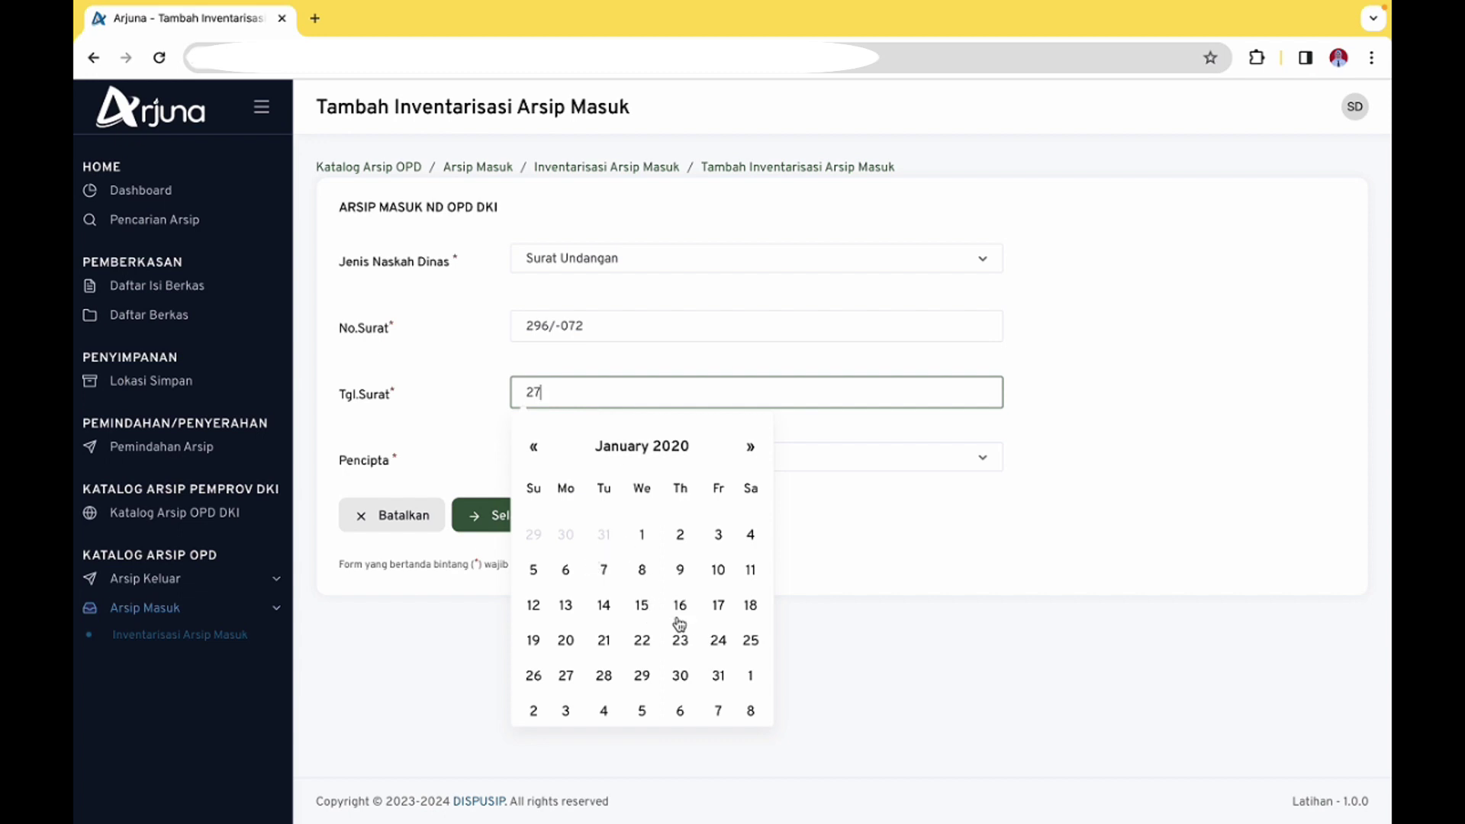
left_click(569, 675)
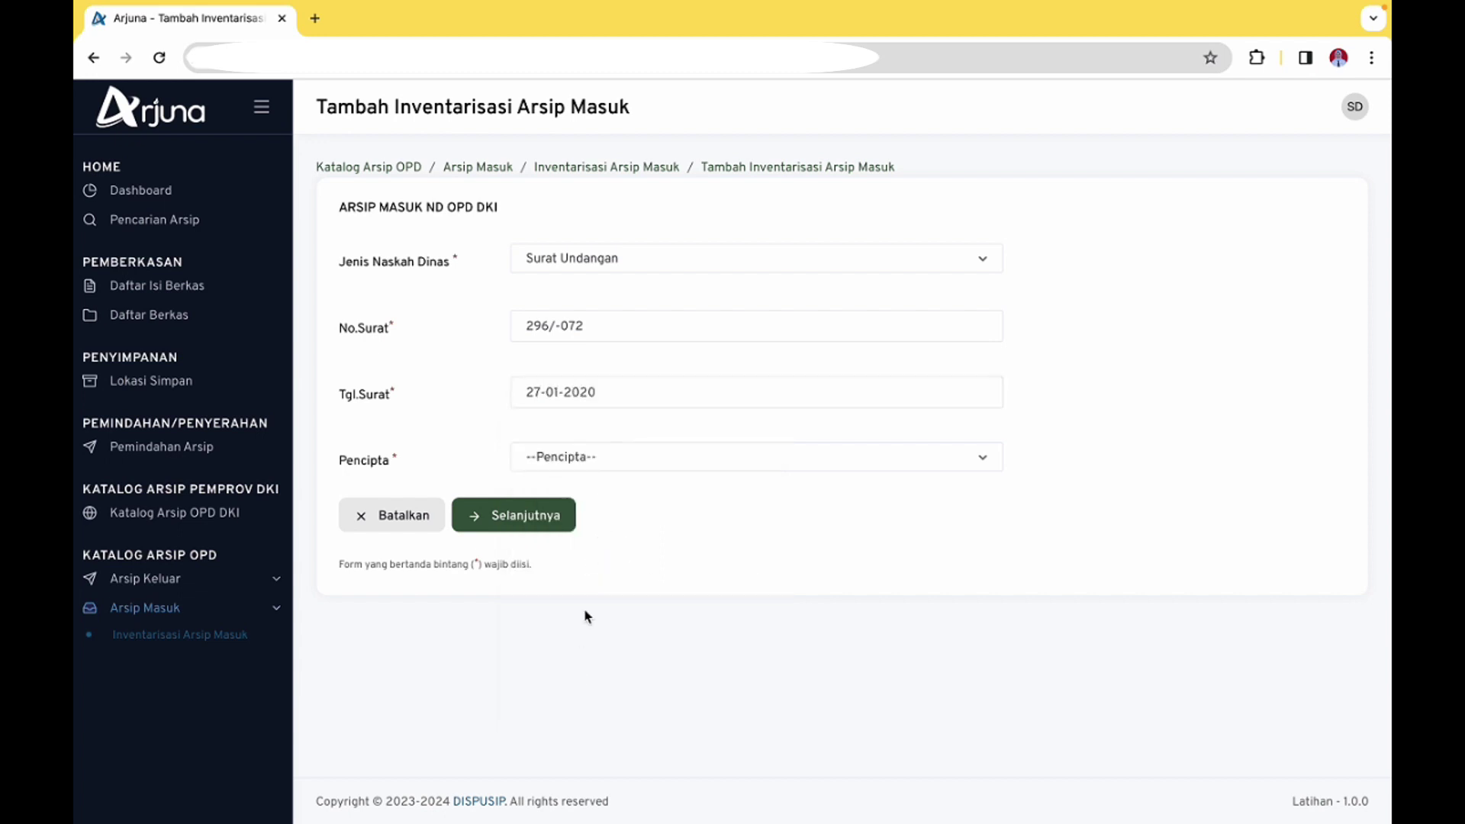
Choose DINAS KOMUNIKASI, INFORMATIKA DAN STATISTIK as creator and proceed to the next part
left_click(608, 465)
type("dina")
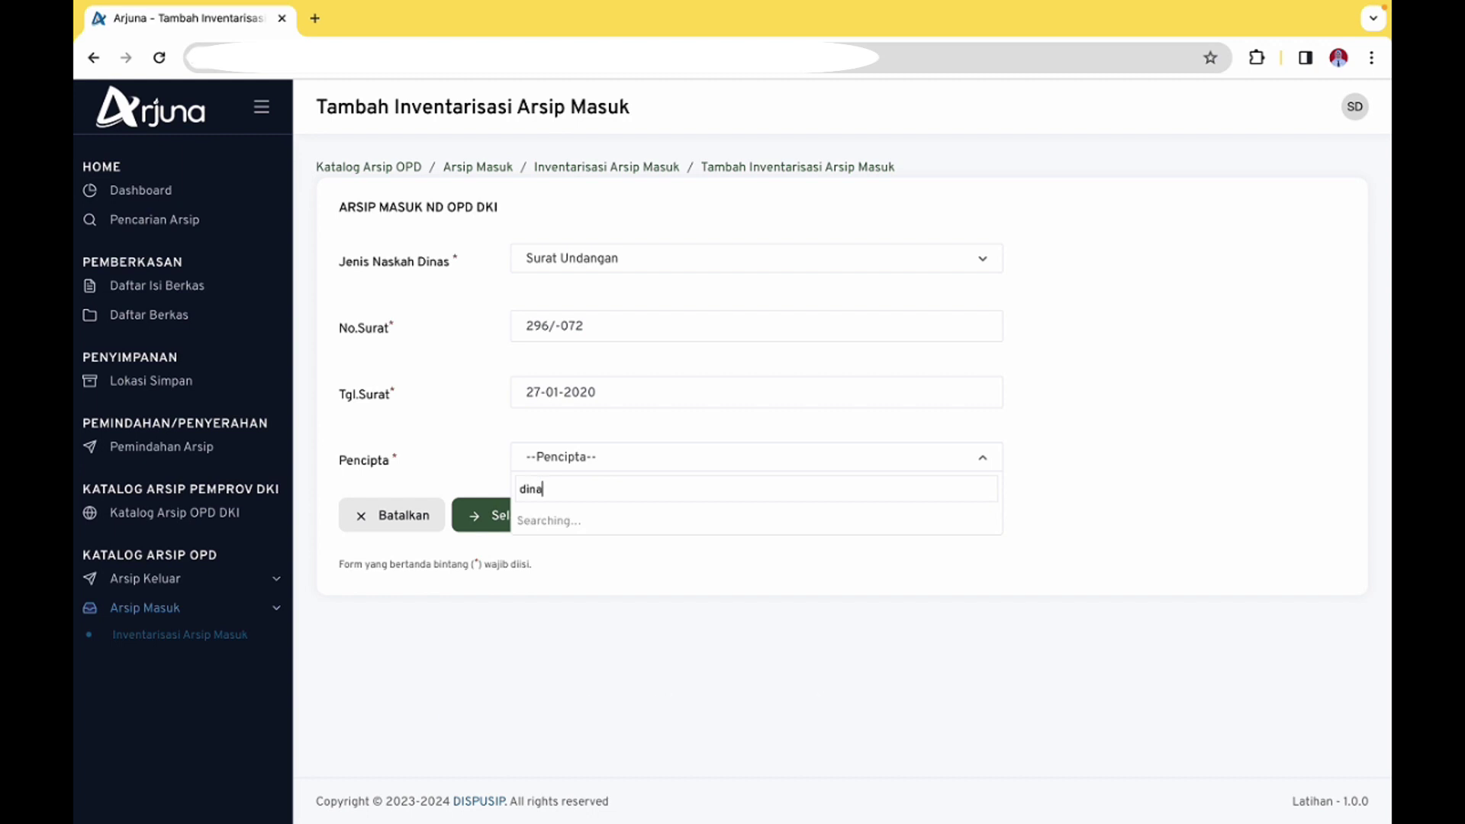
type("s komunik")
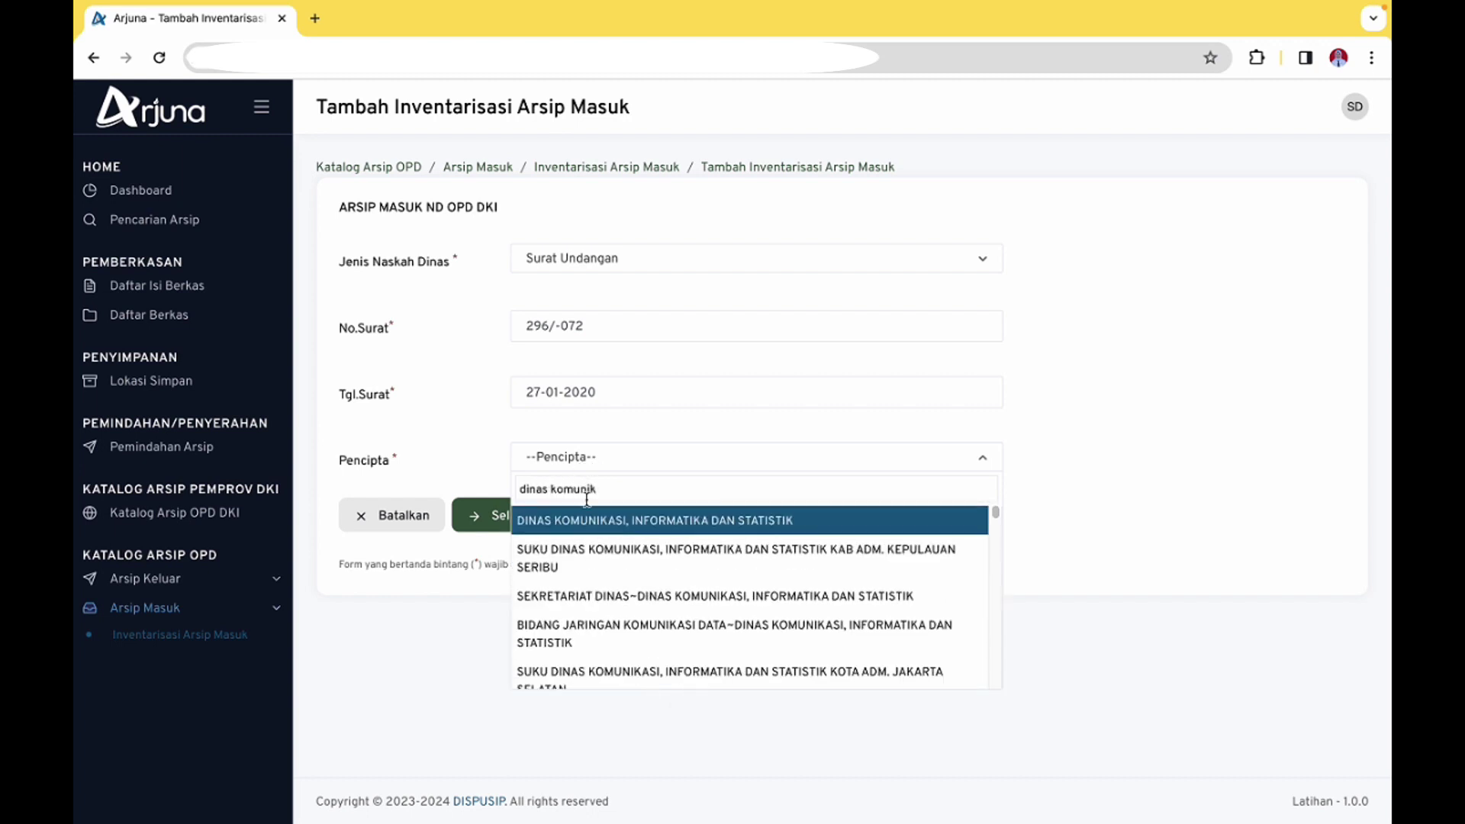
left_click(586, 520)
left_click(532, 519)
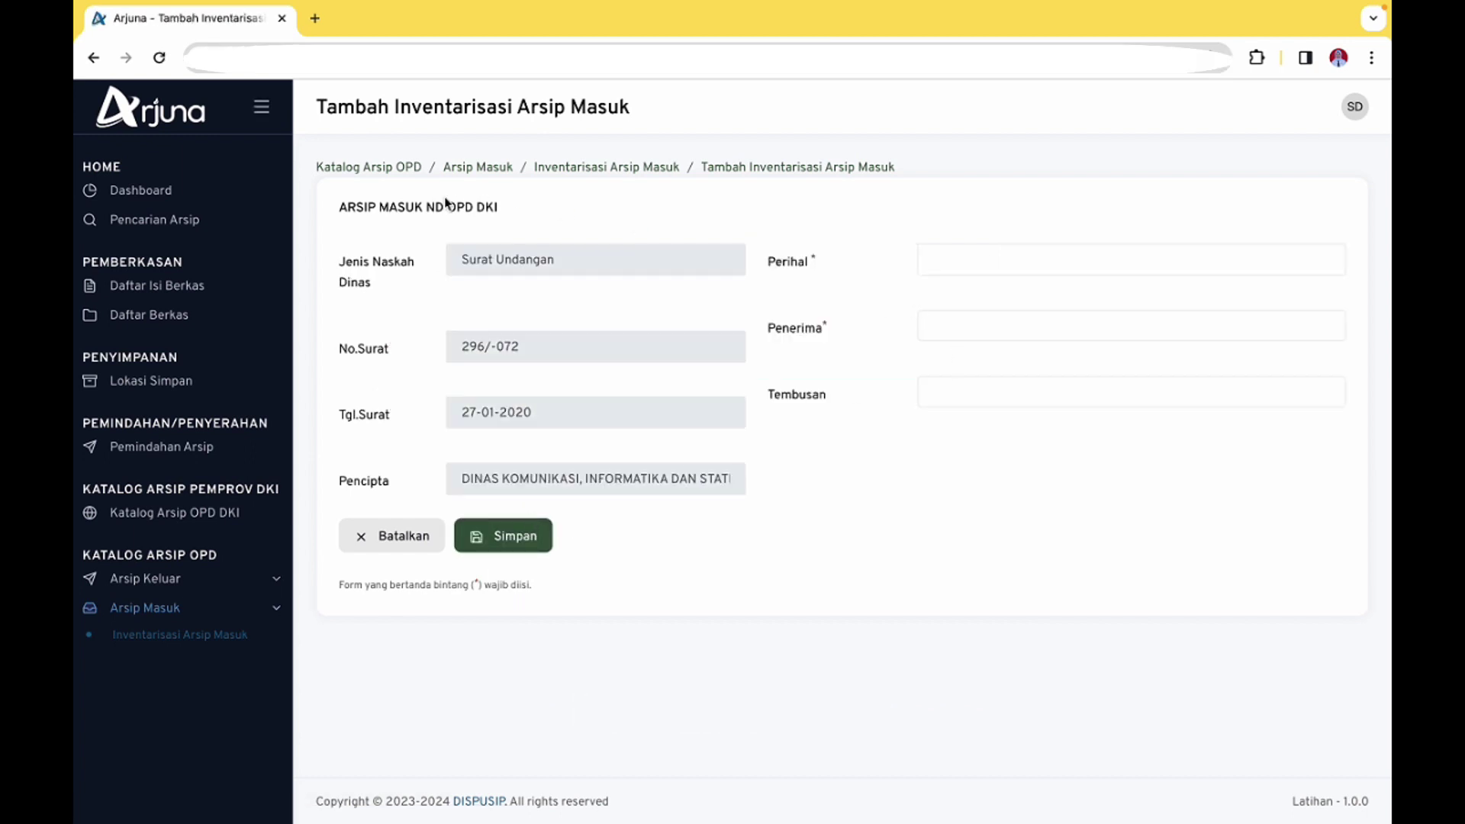
Enter subject Undangan, add recipient DINAS PERPUSTAKAAN DAN KEARSIPAN, leave Tembusan empty and save
left_click(991, 253)
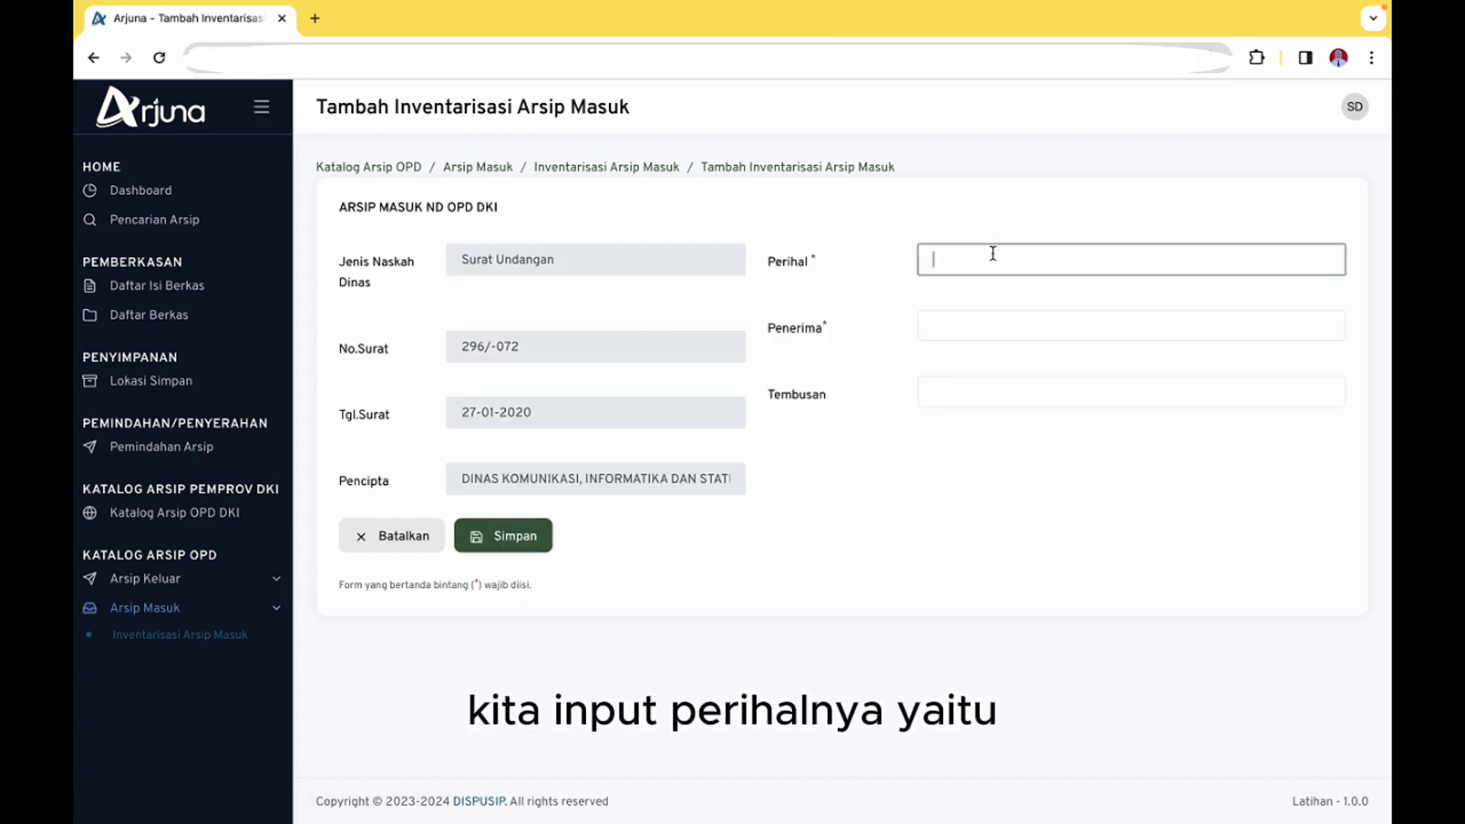
type("Undangan")
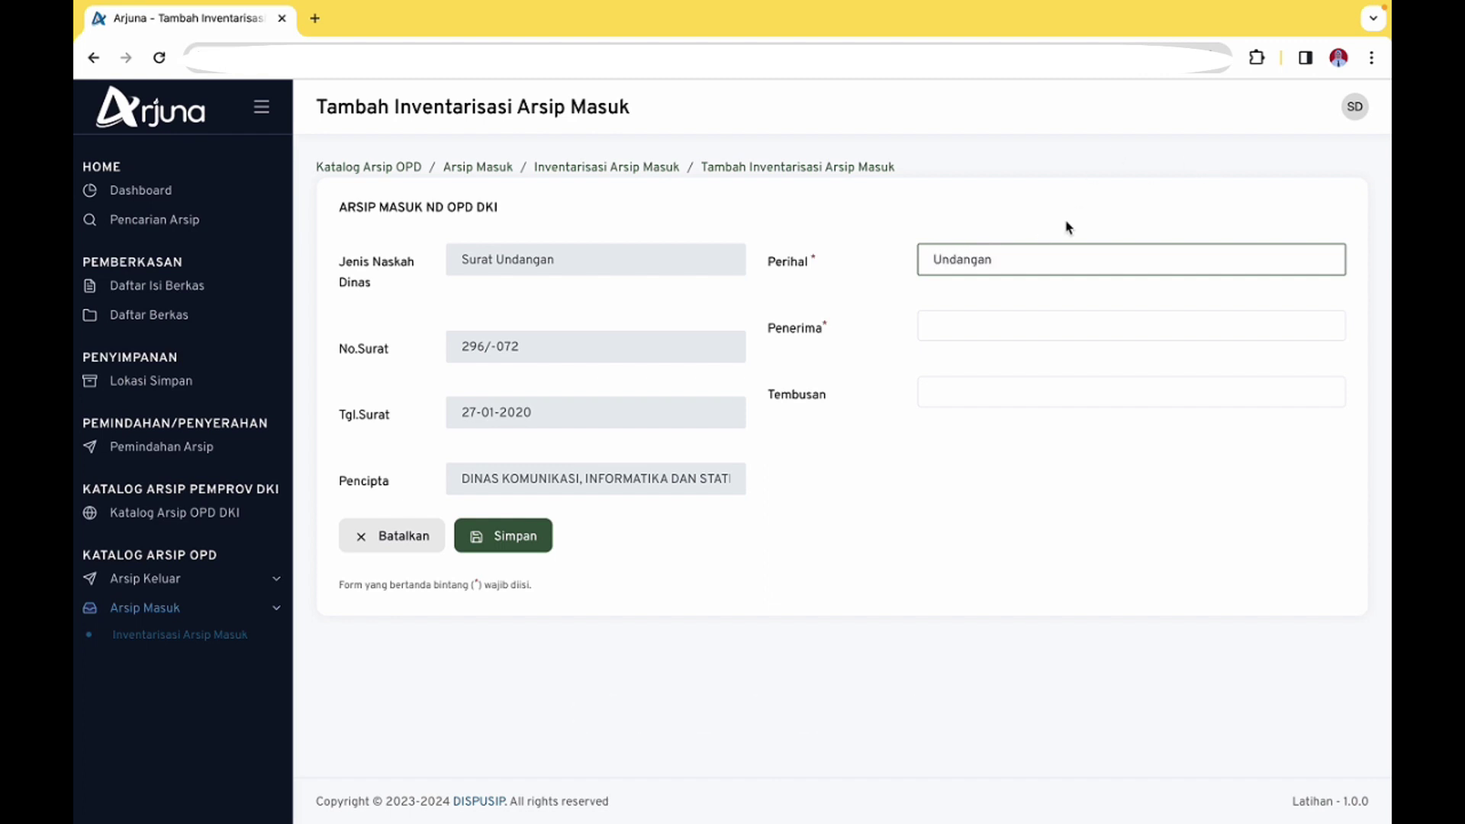
left_click(1039, 316)
type("dinas")
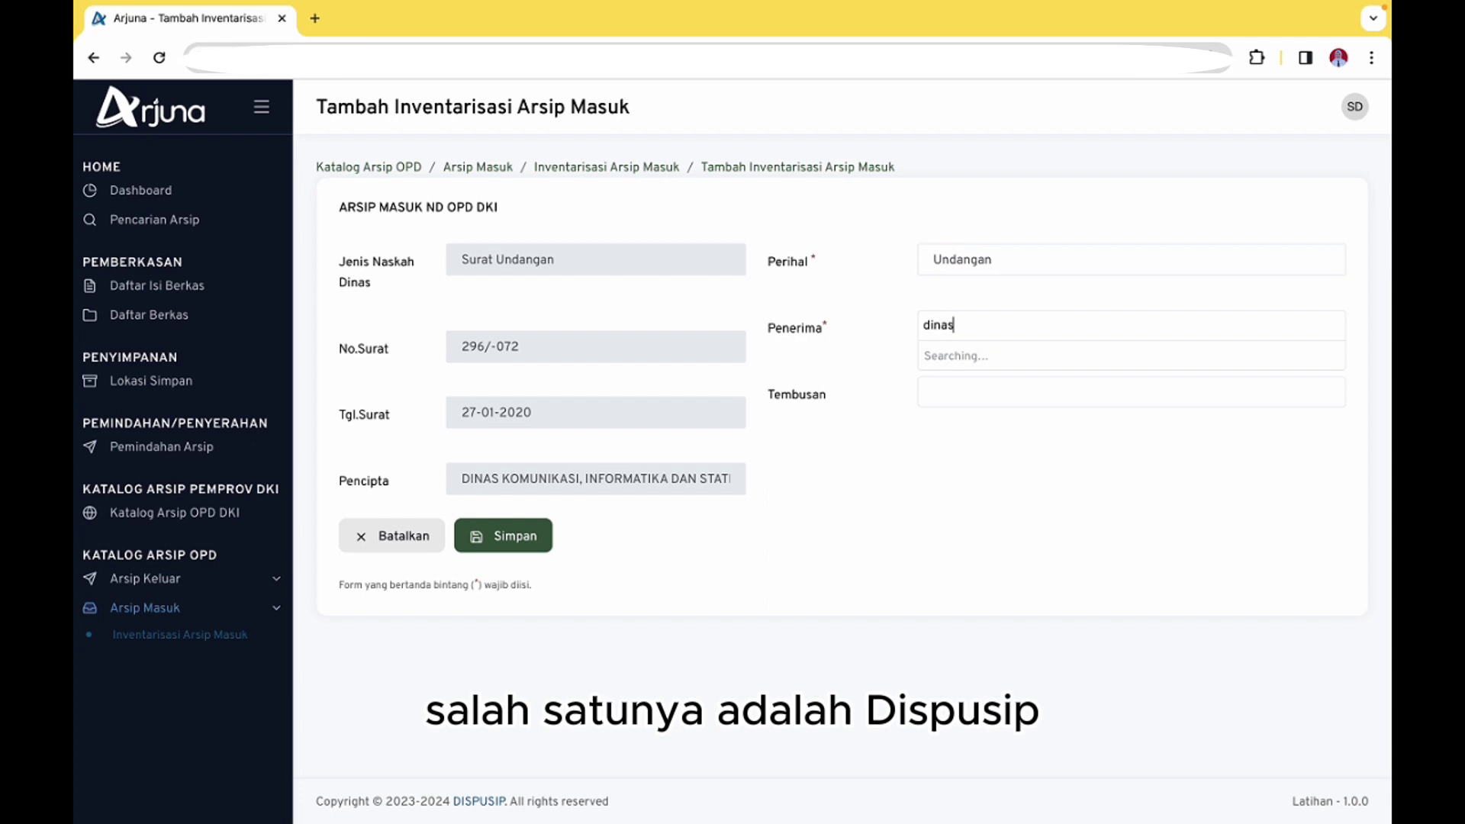
type(" perpus")
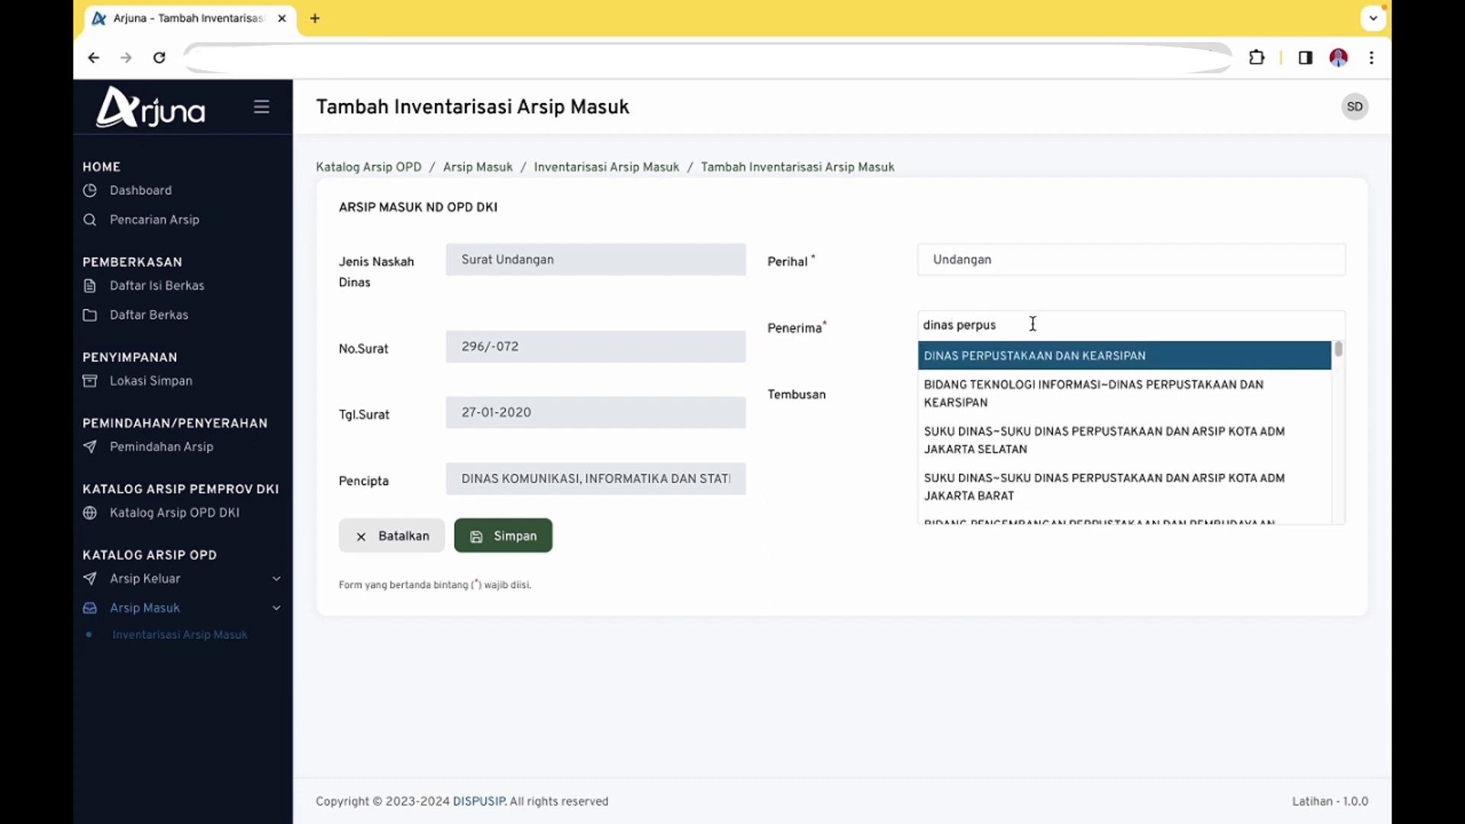
left_click(1038, 353)
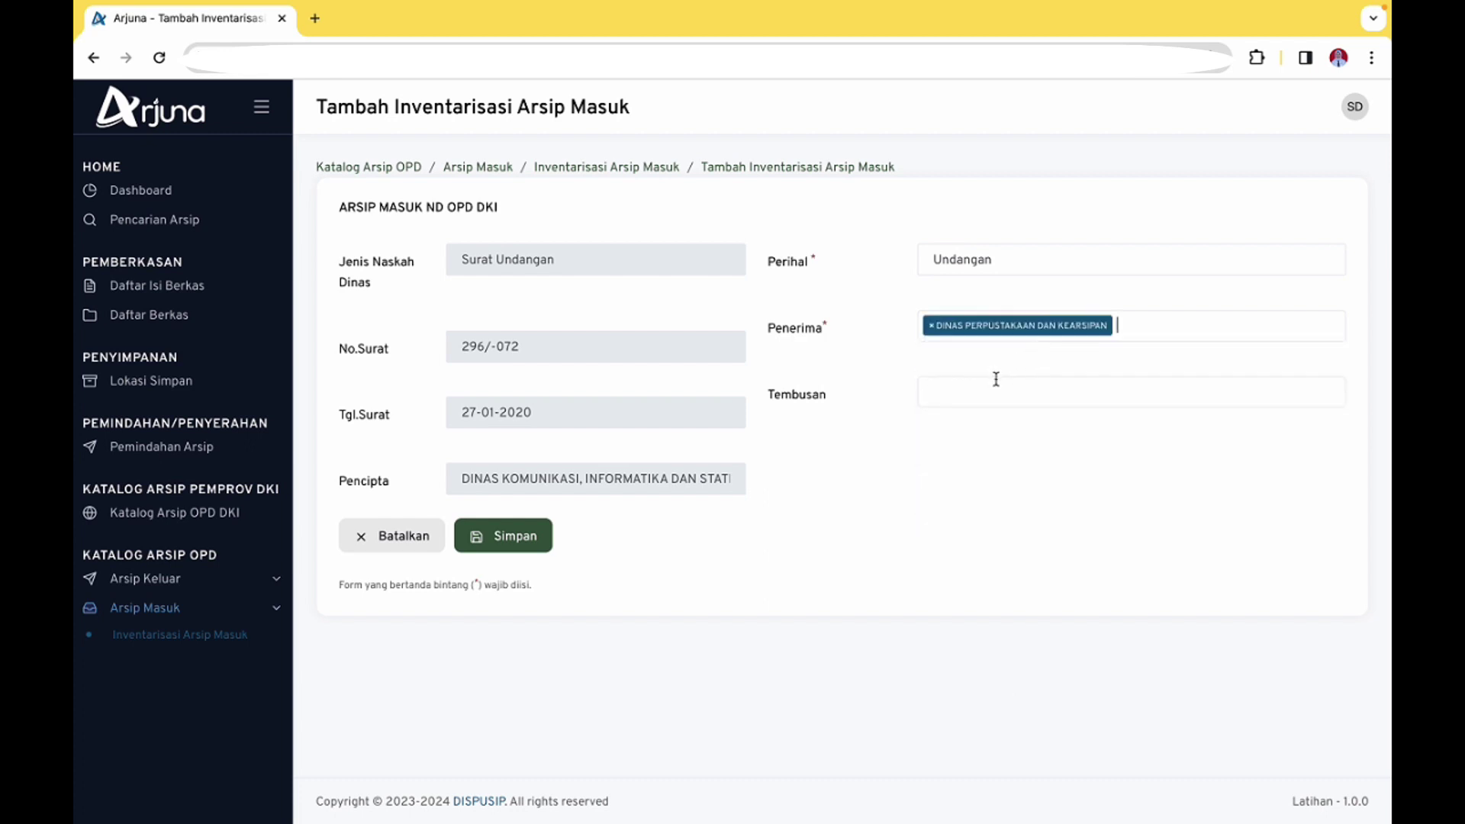
left_click(997, 385)
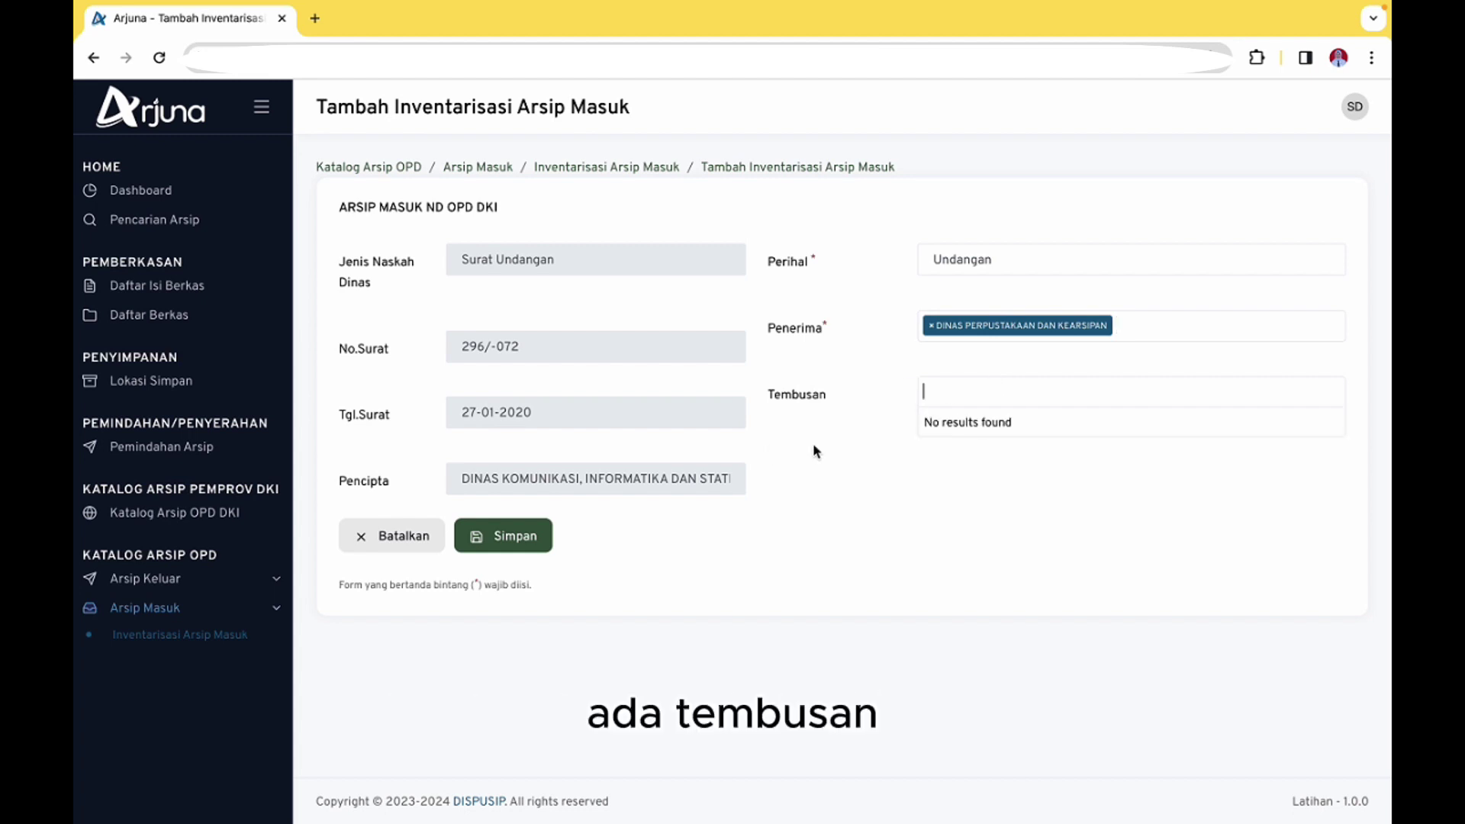
left_click(538, 542)
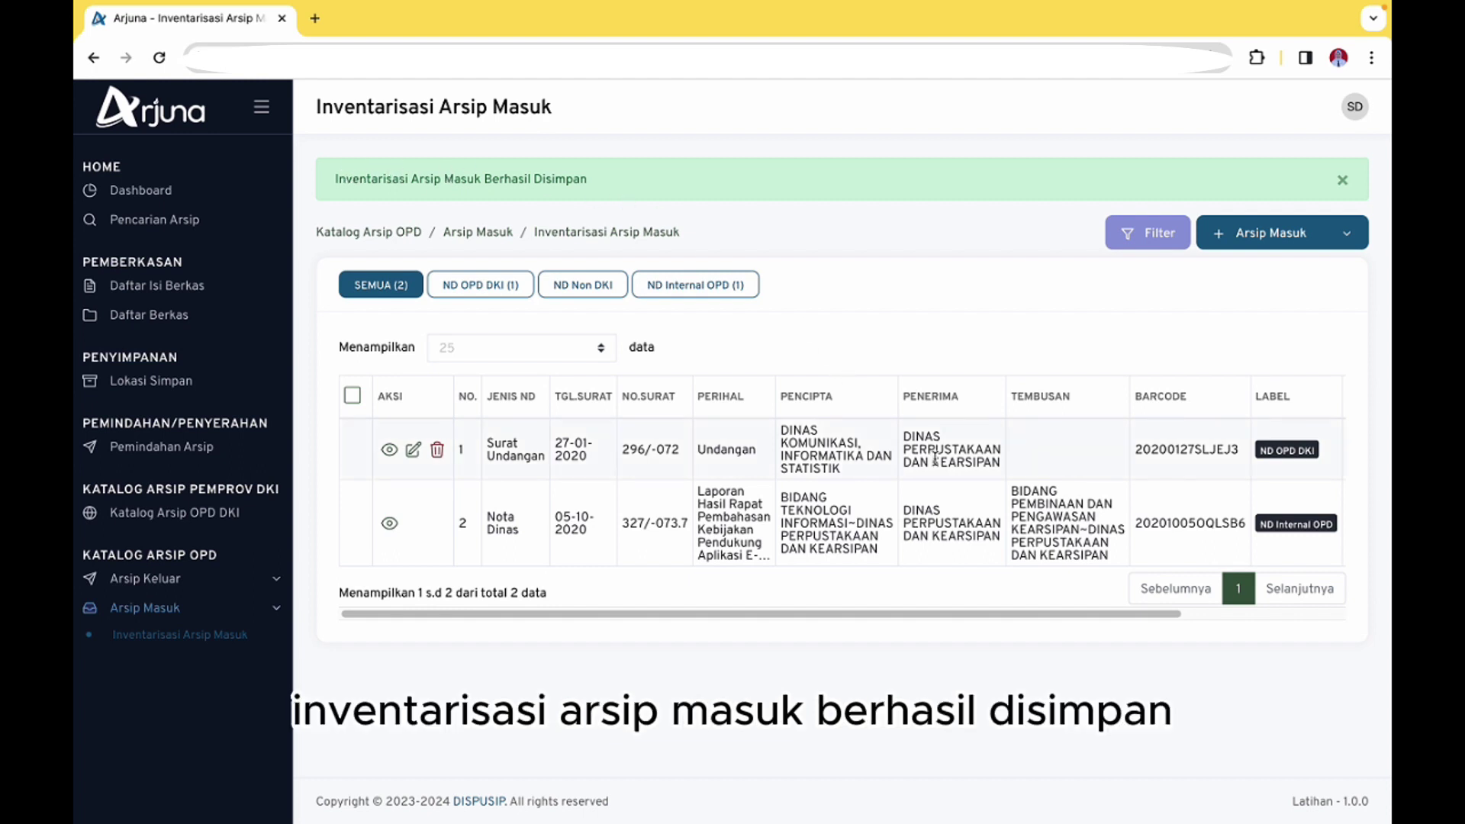
scroll(936, 457, "right", 3)
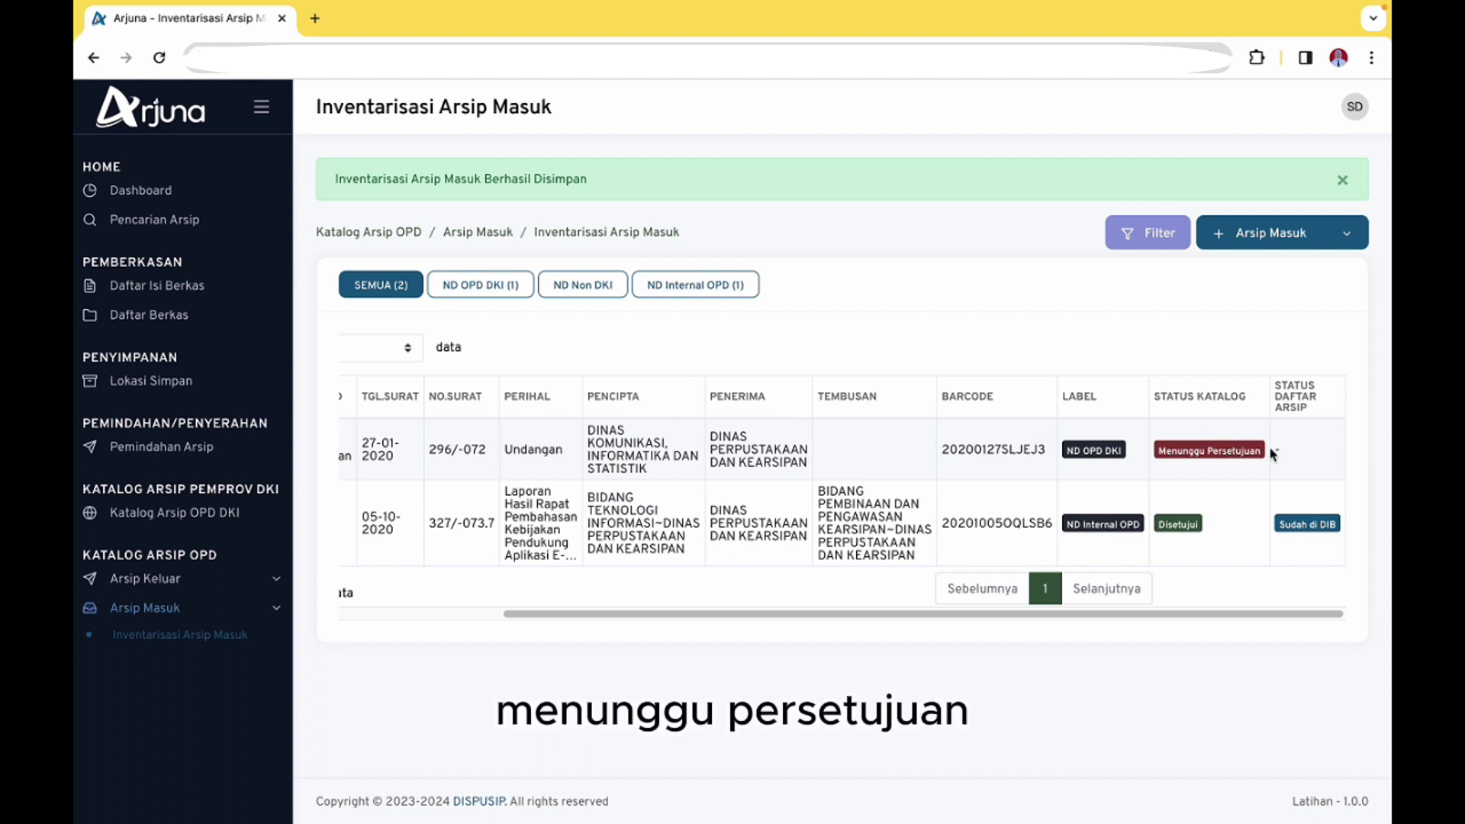
scroll(1271, 450, "left", 3)
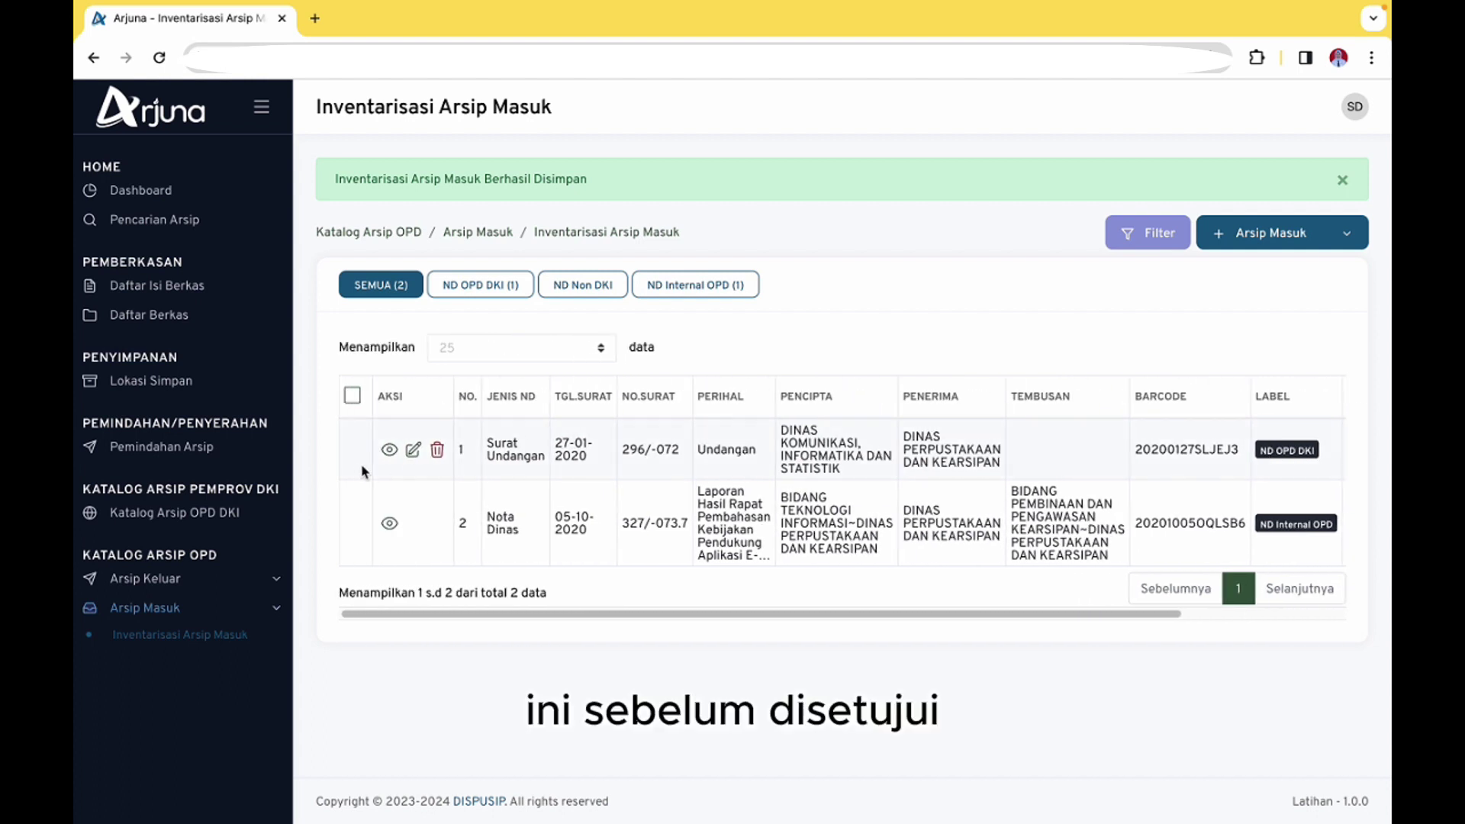
scroll(374, 473, "right", 5)
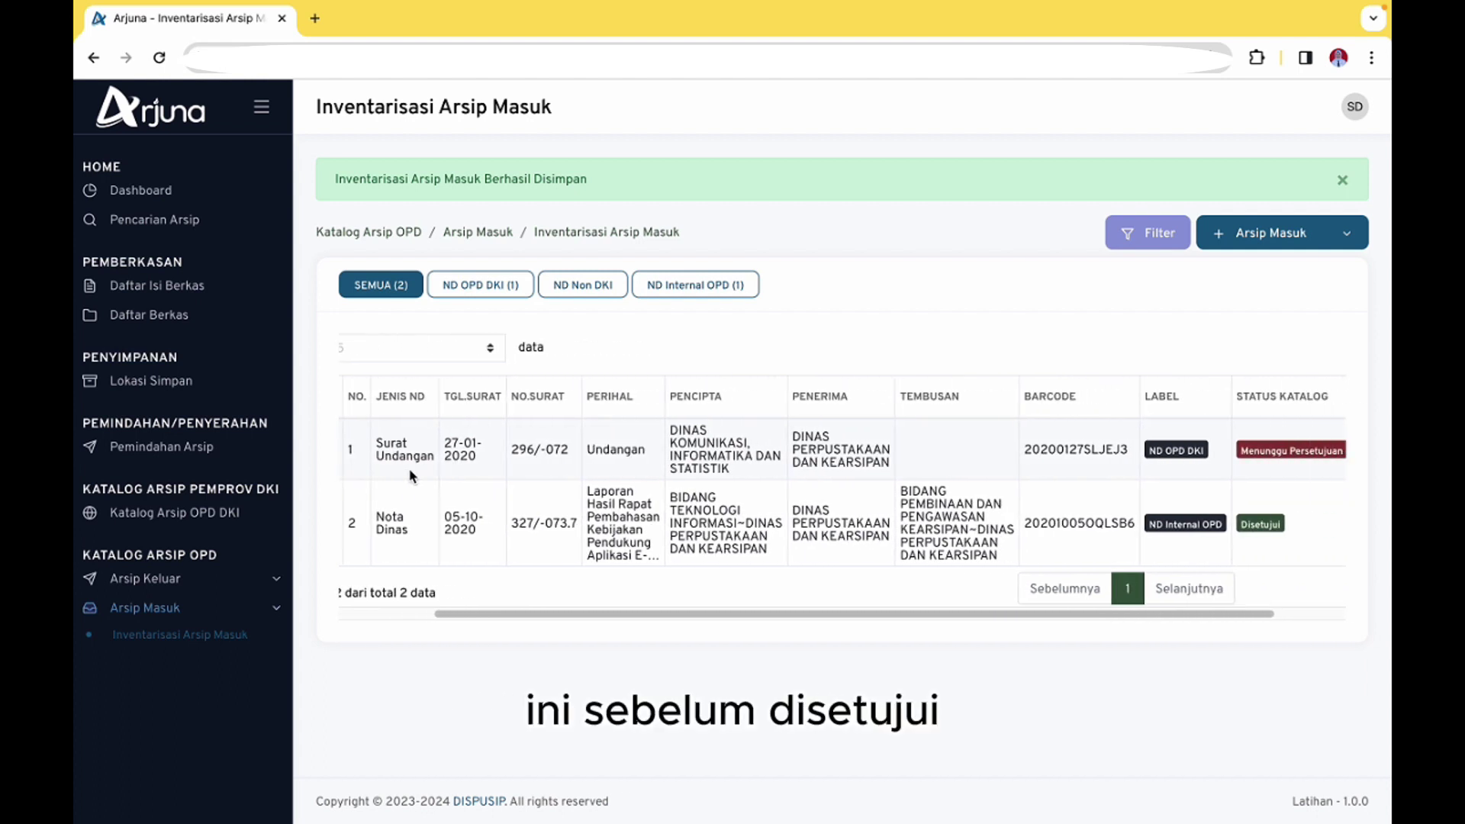
scroll(382, 469, "left", 4)
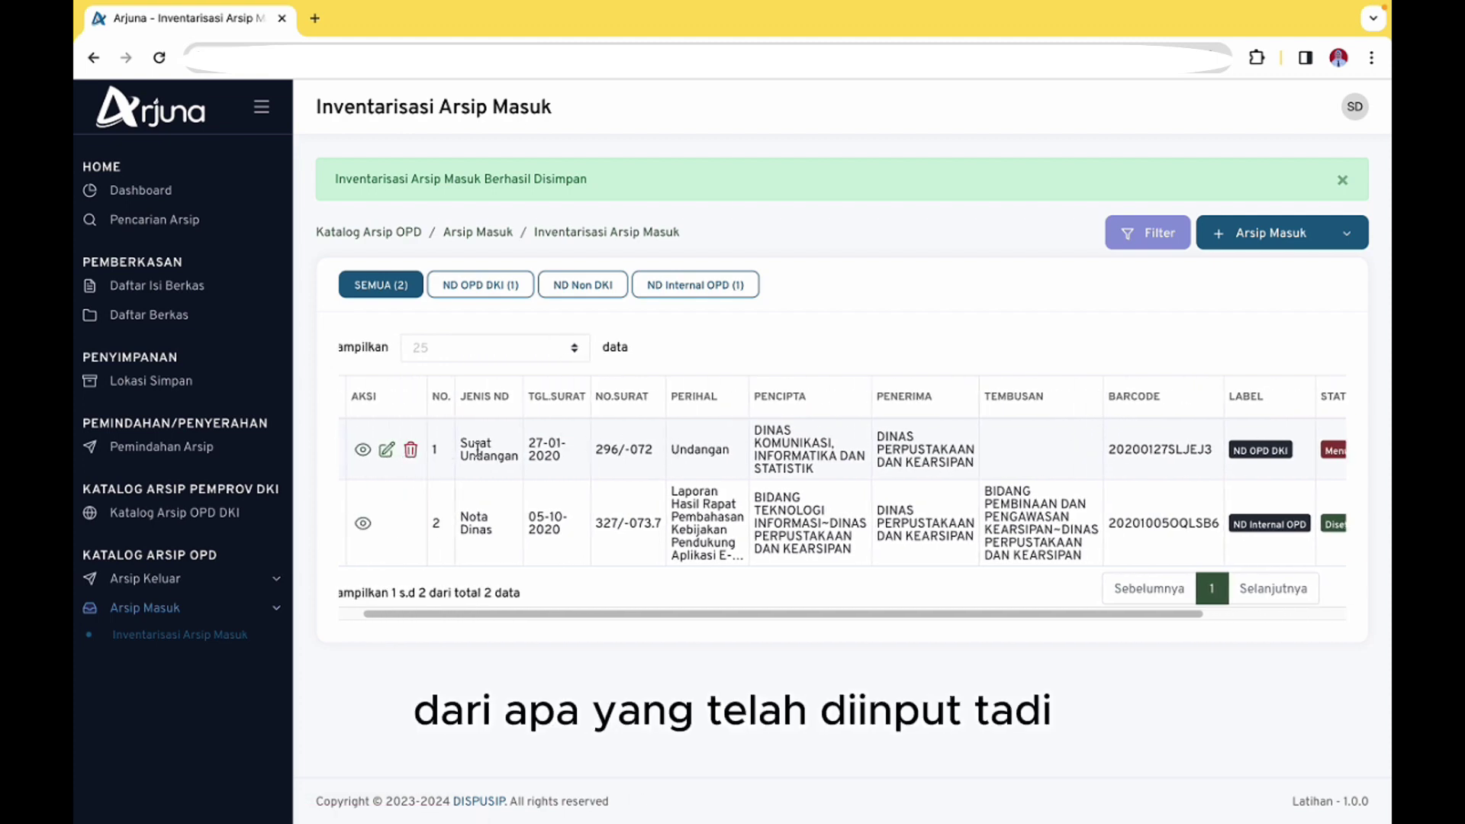
scroll(473, 454, "right", 3)
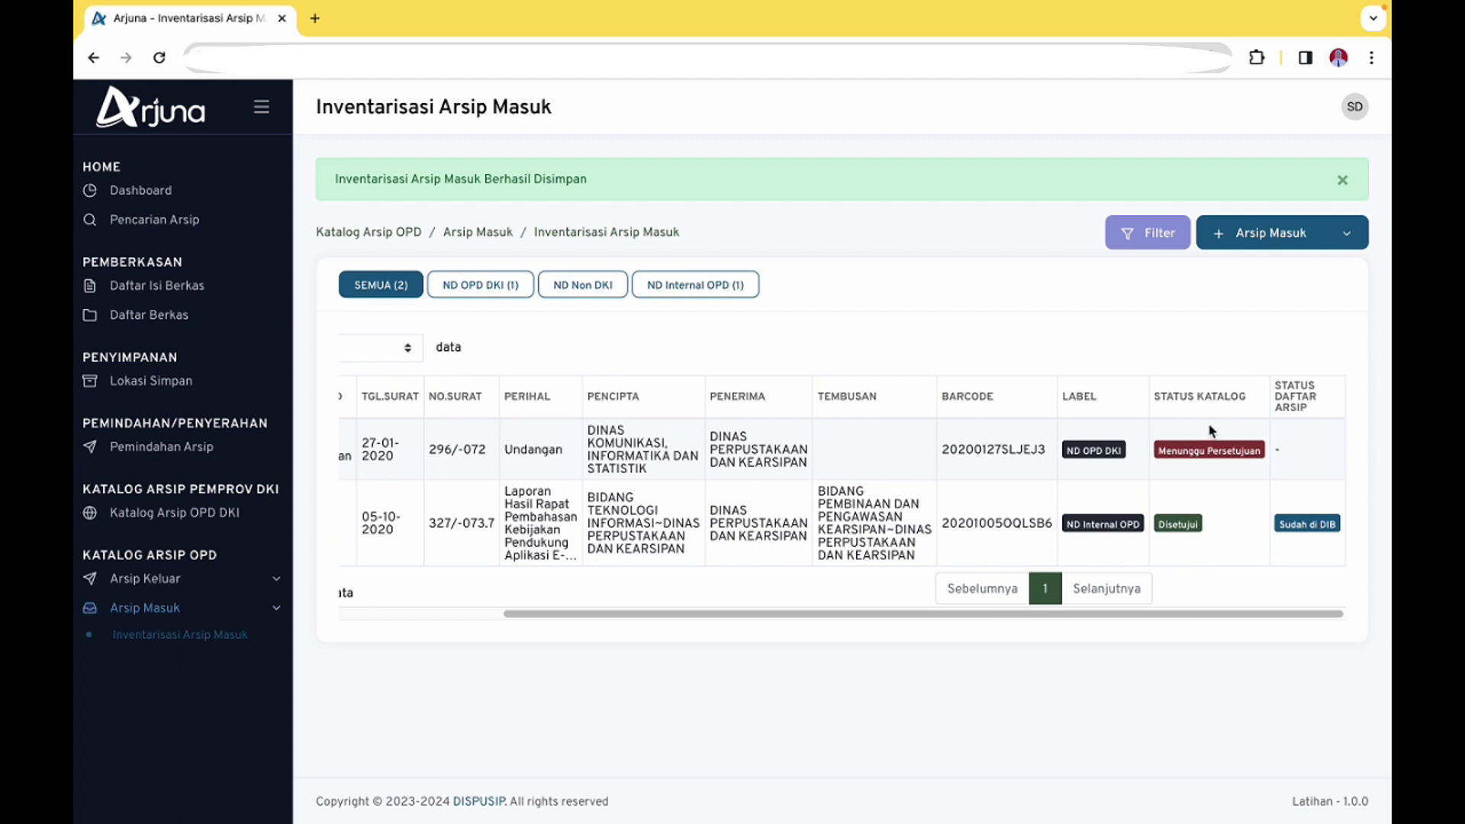
left_click_drag(1166, 450, 1219, 451)
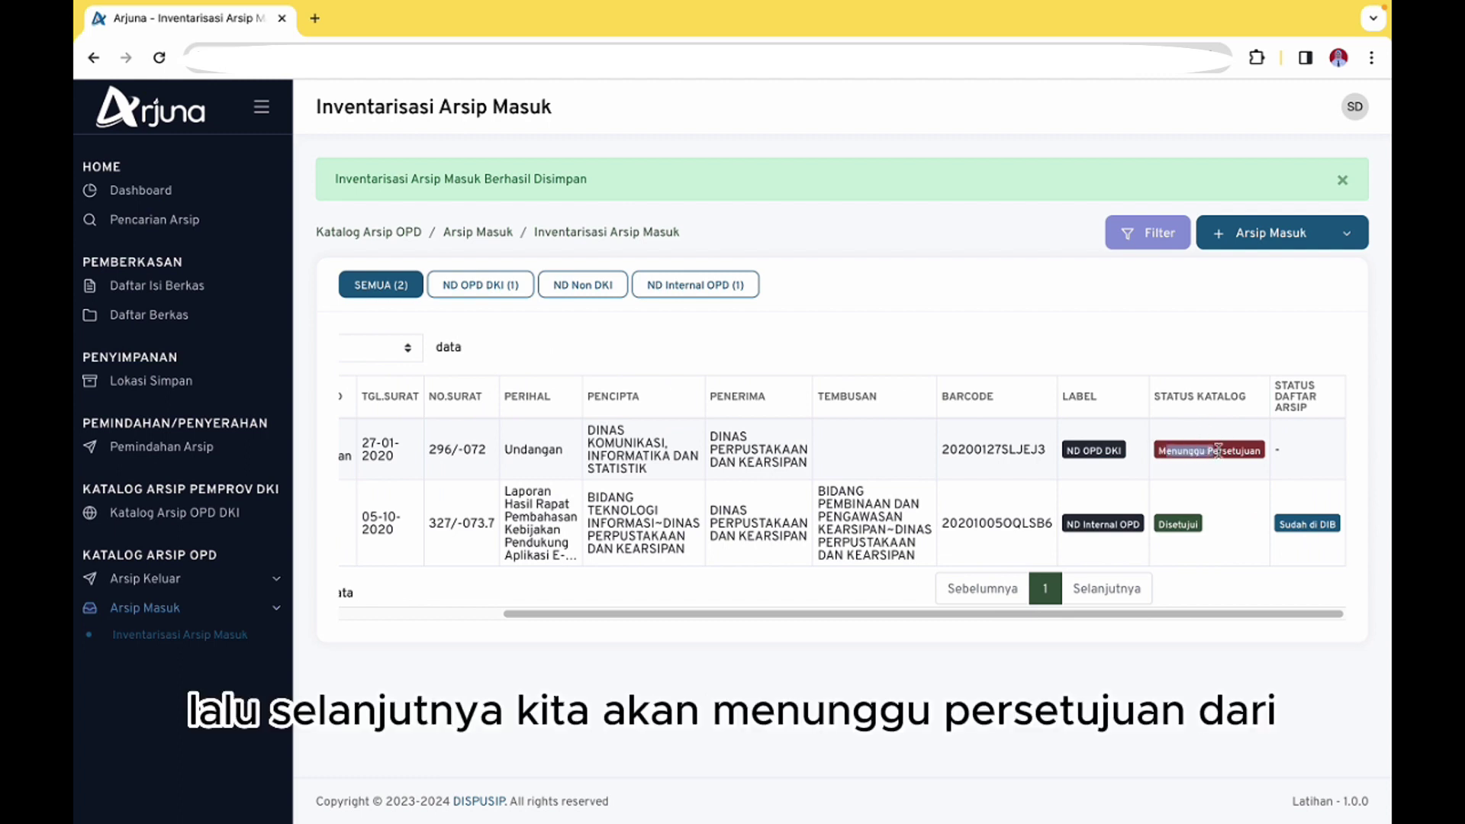
left_click(1257, 455)
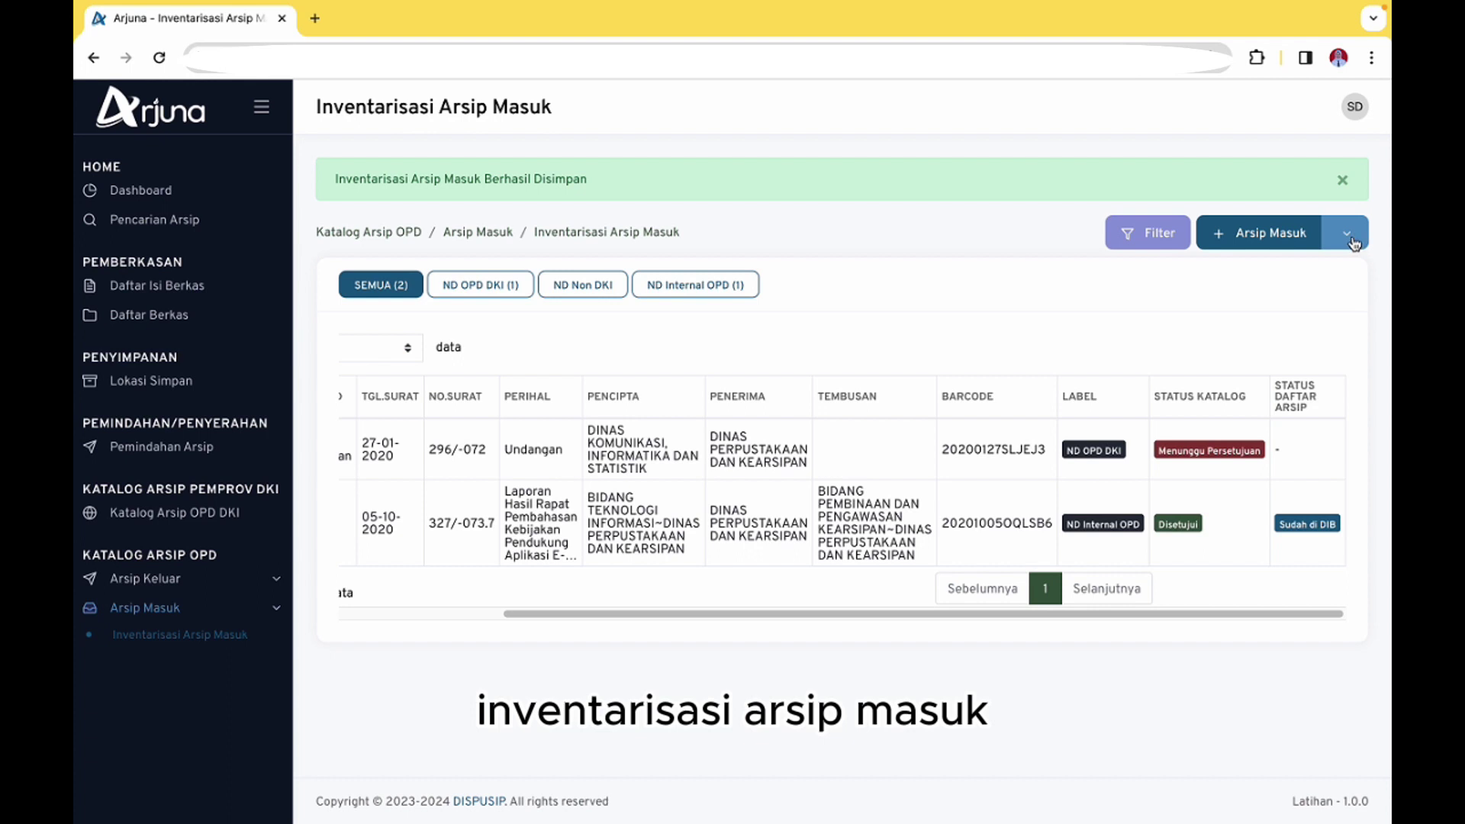
Start an ND Non DKI incoming letter with document type Surat Biasa
left_click(1350, 242)
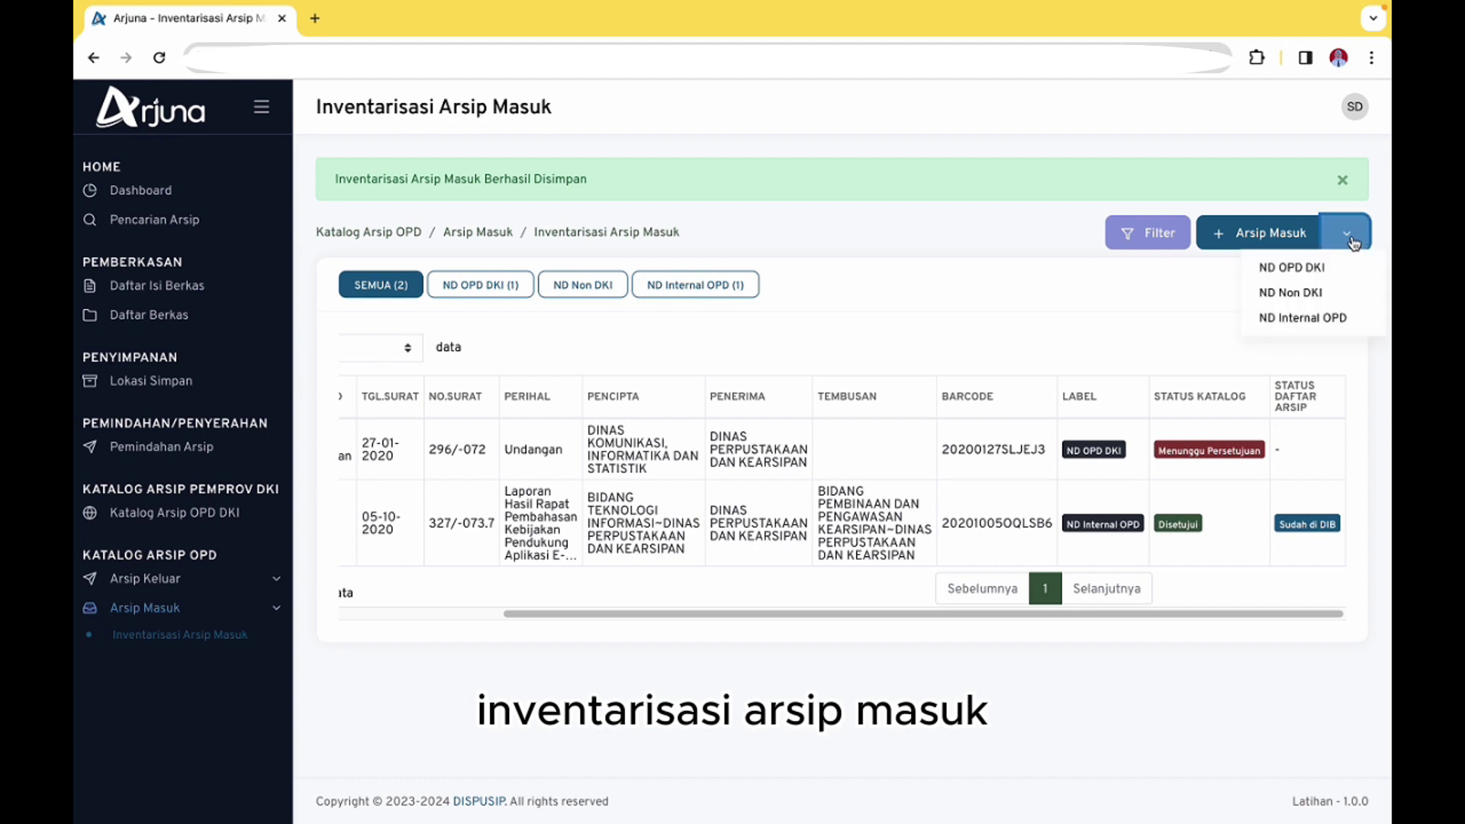
left_click(1313, 294)
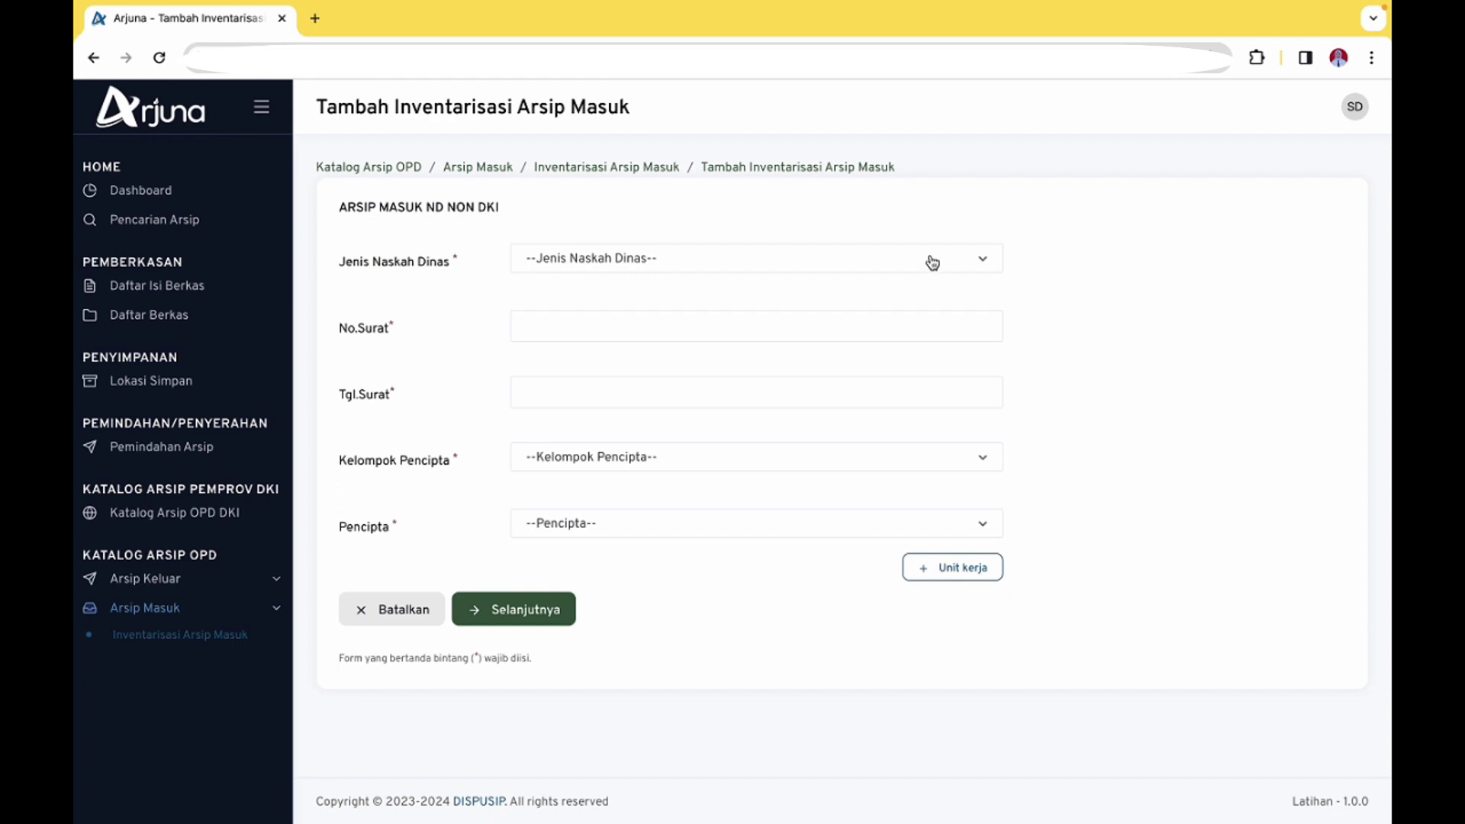
left_click(932, 259)
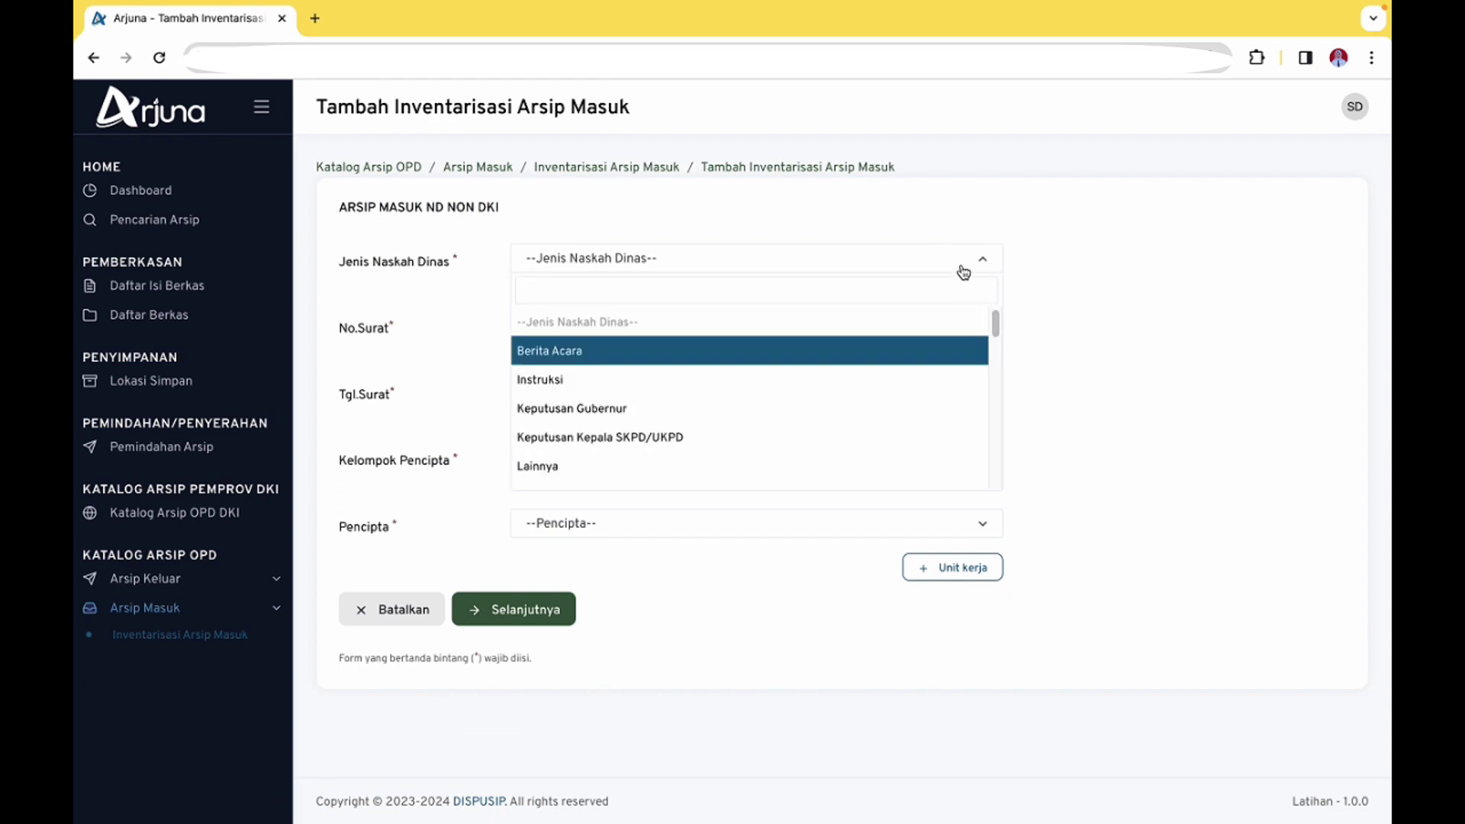
type("surat biasa")
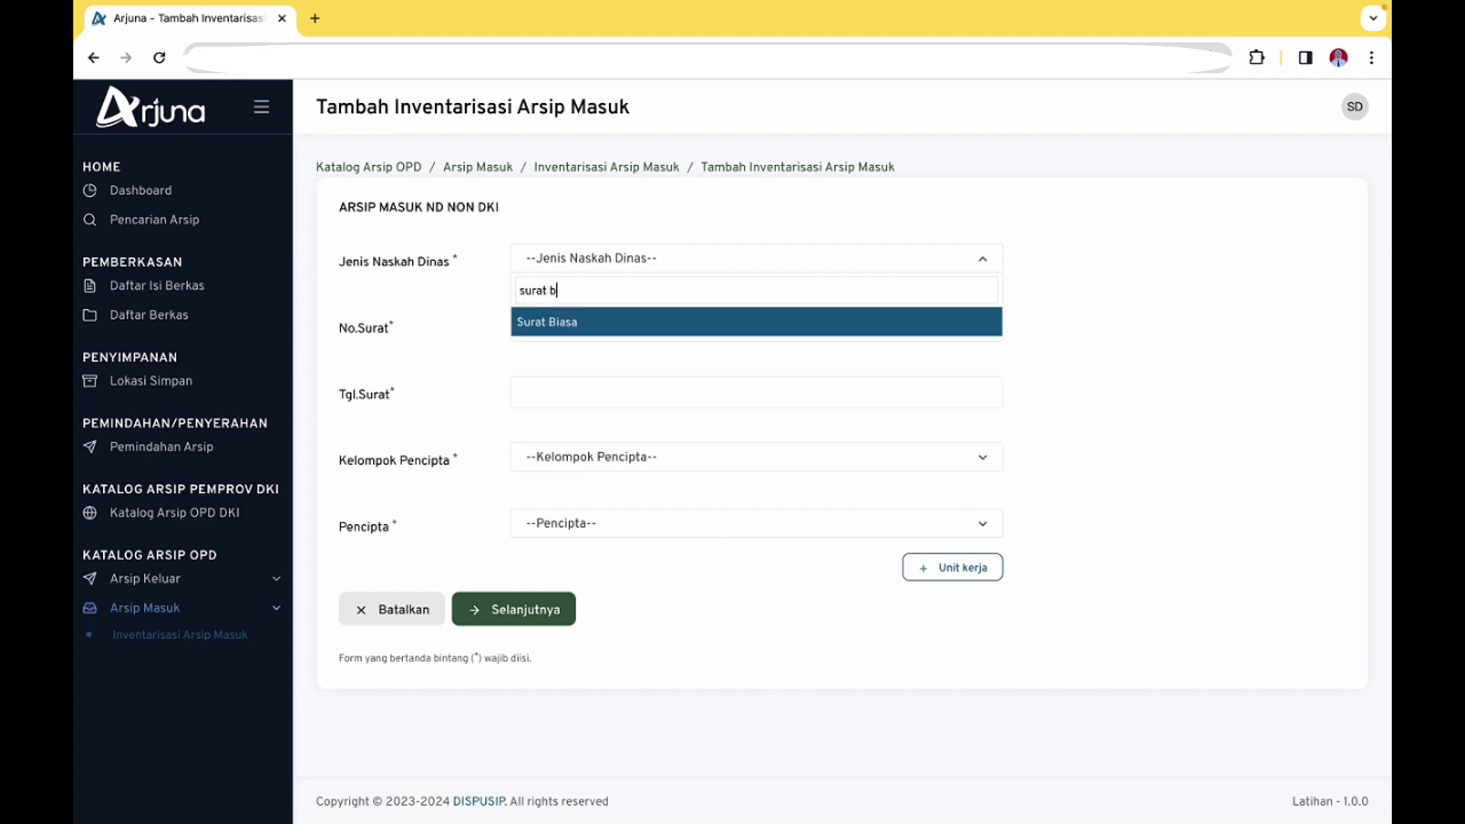
left_click(897, 322)
Enter letter number 5008/D.2.1/KDI.02
left_click(780, 312)
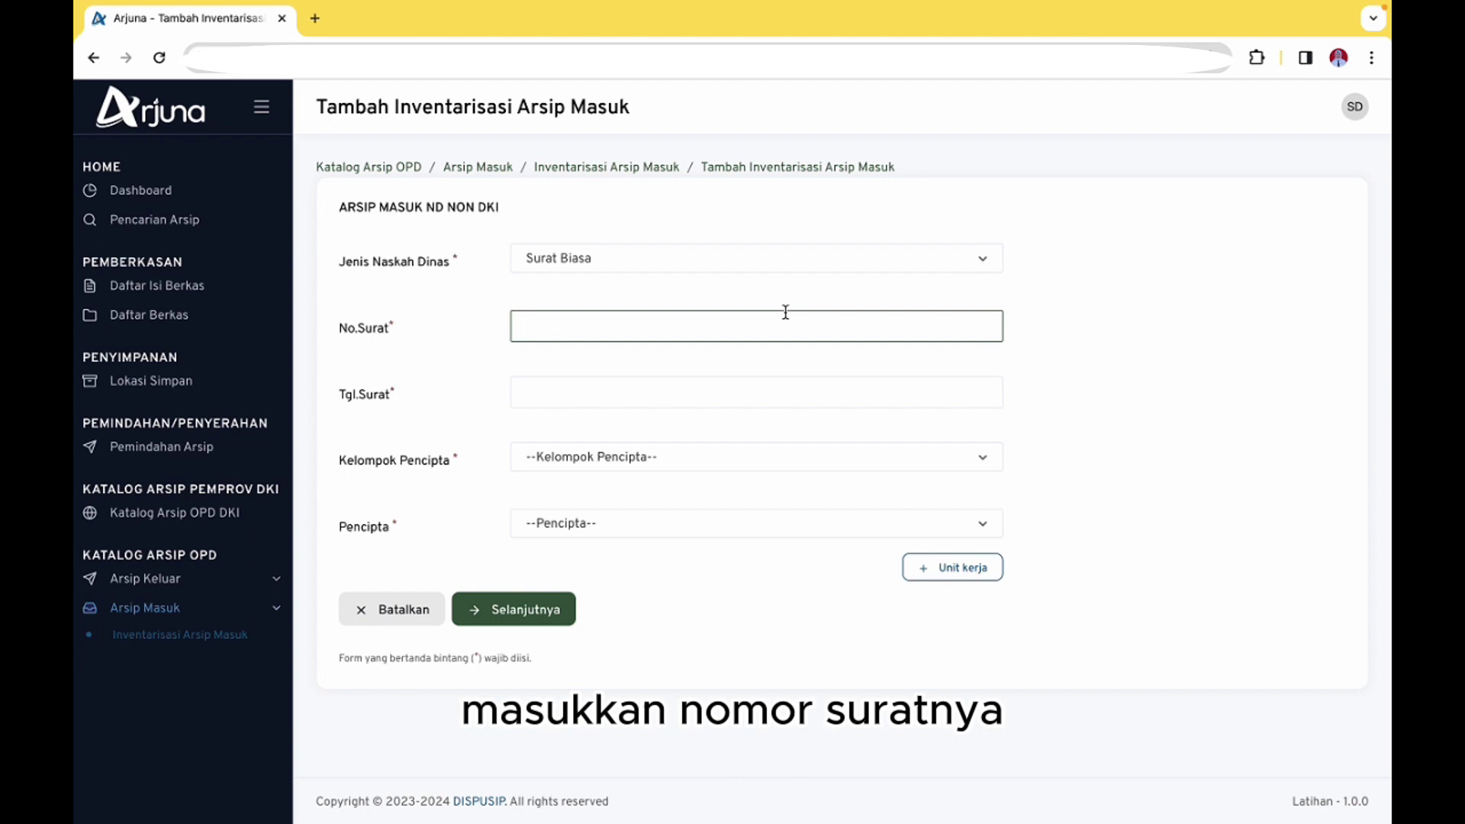
type("5008/")
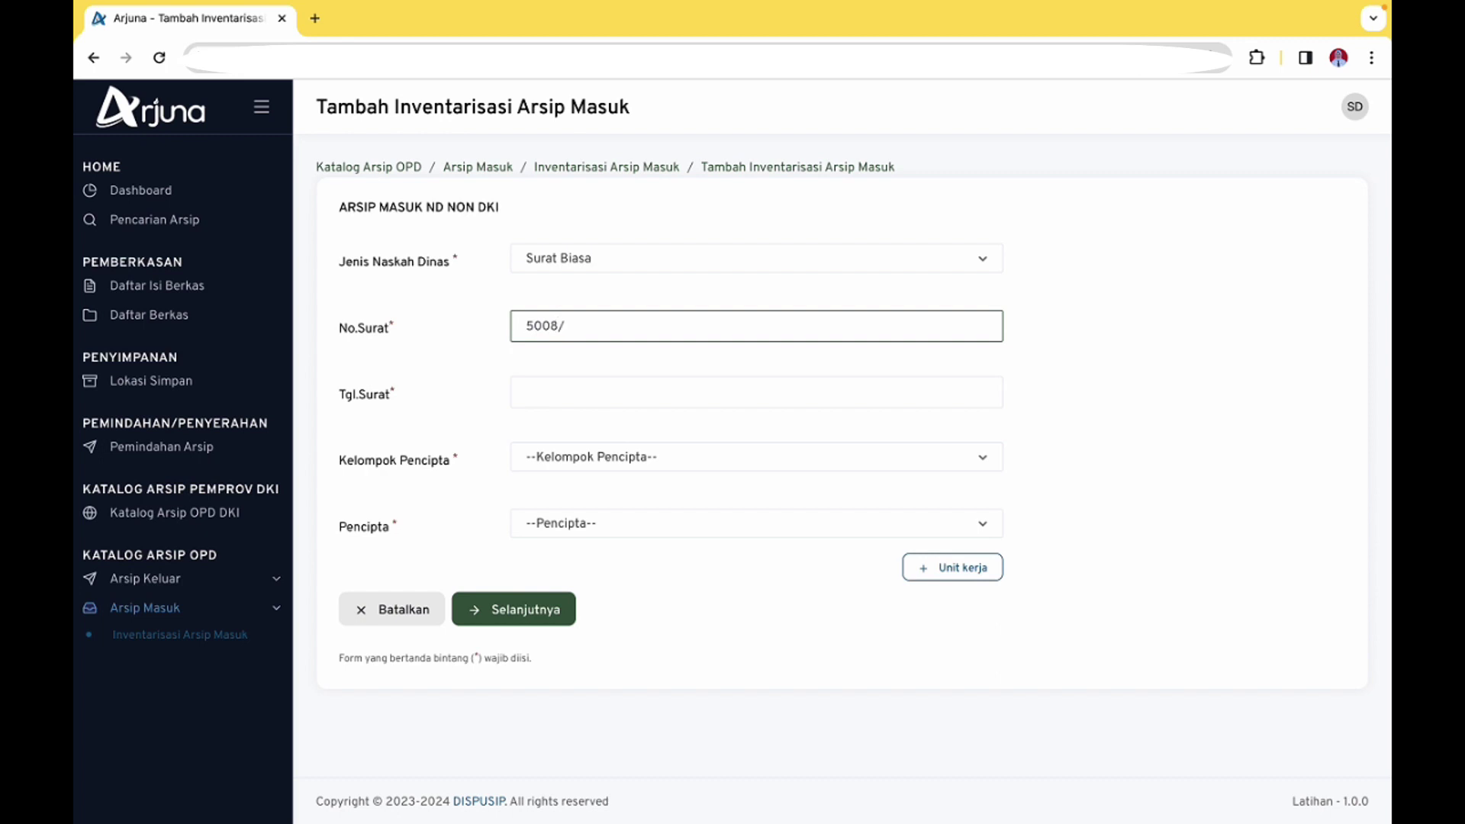
type("D.2.1/KDI.02")
Pick 19 November 2018 as the letter date in the date picker
left_click(707, 384)
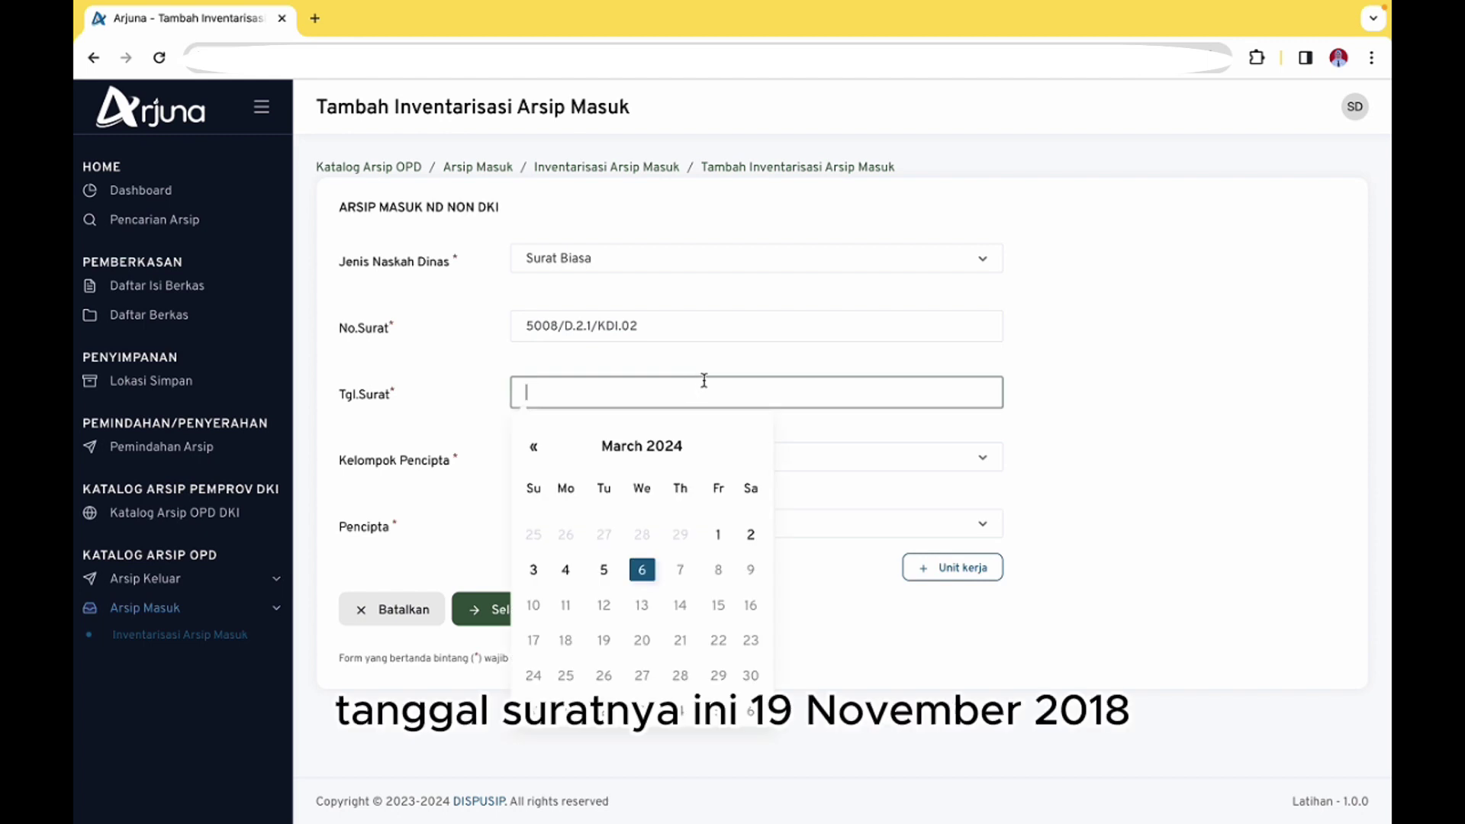
left_click(623, 449)
left_click(612, 171)
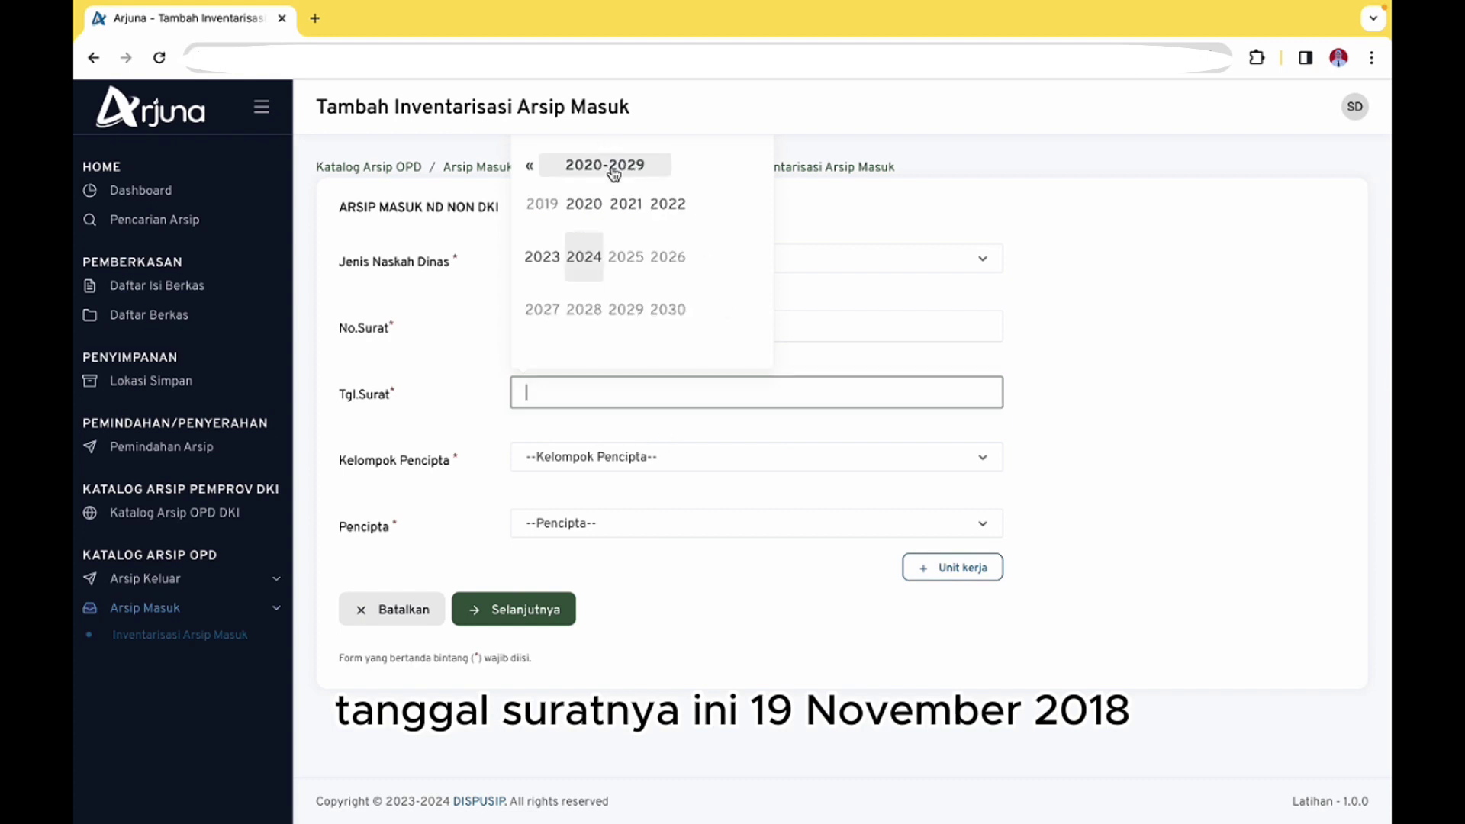
left_click(529, 166)
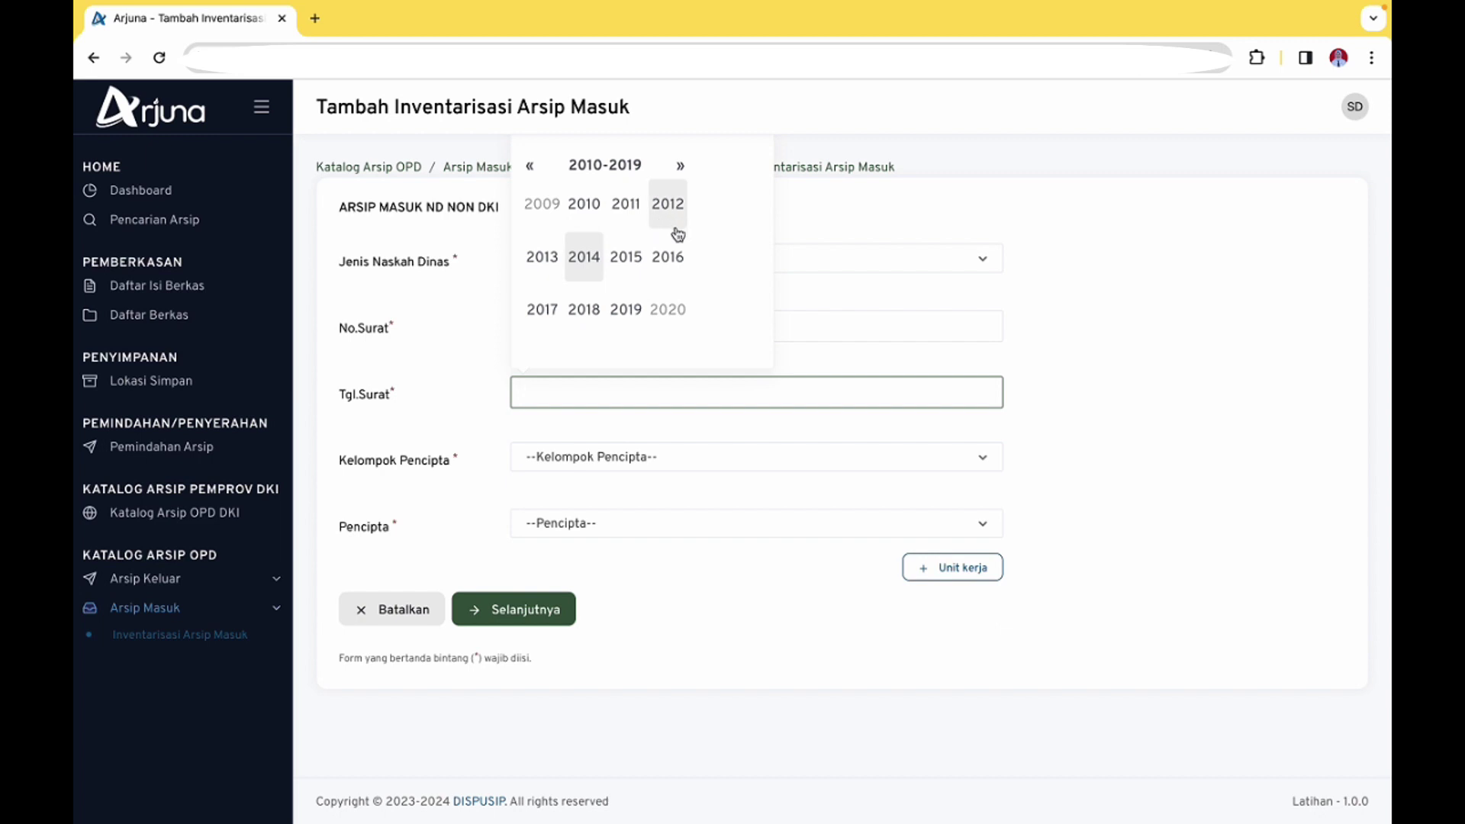
left_click(584, 308)
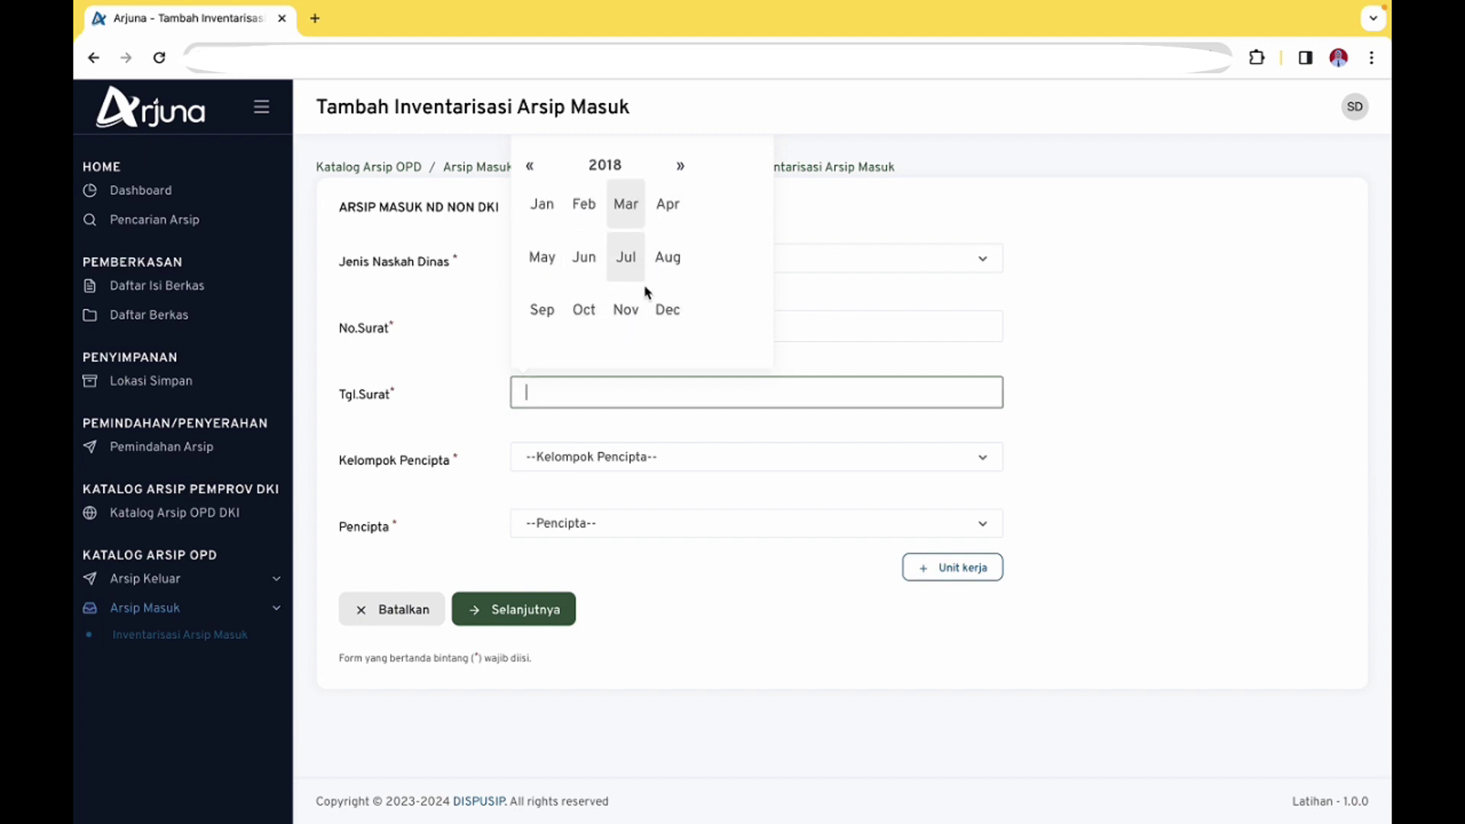
left_click(628, 307)
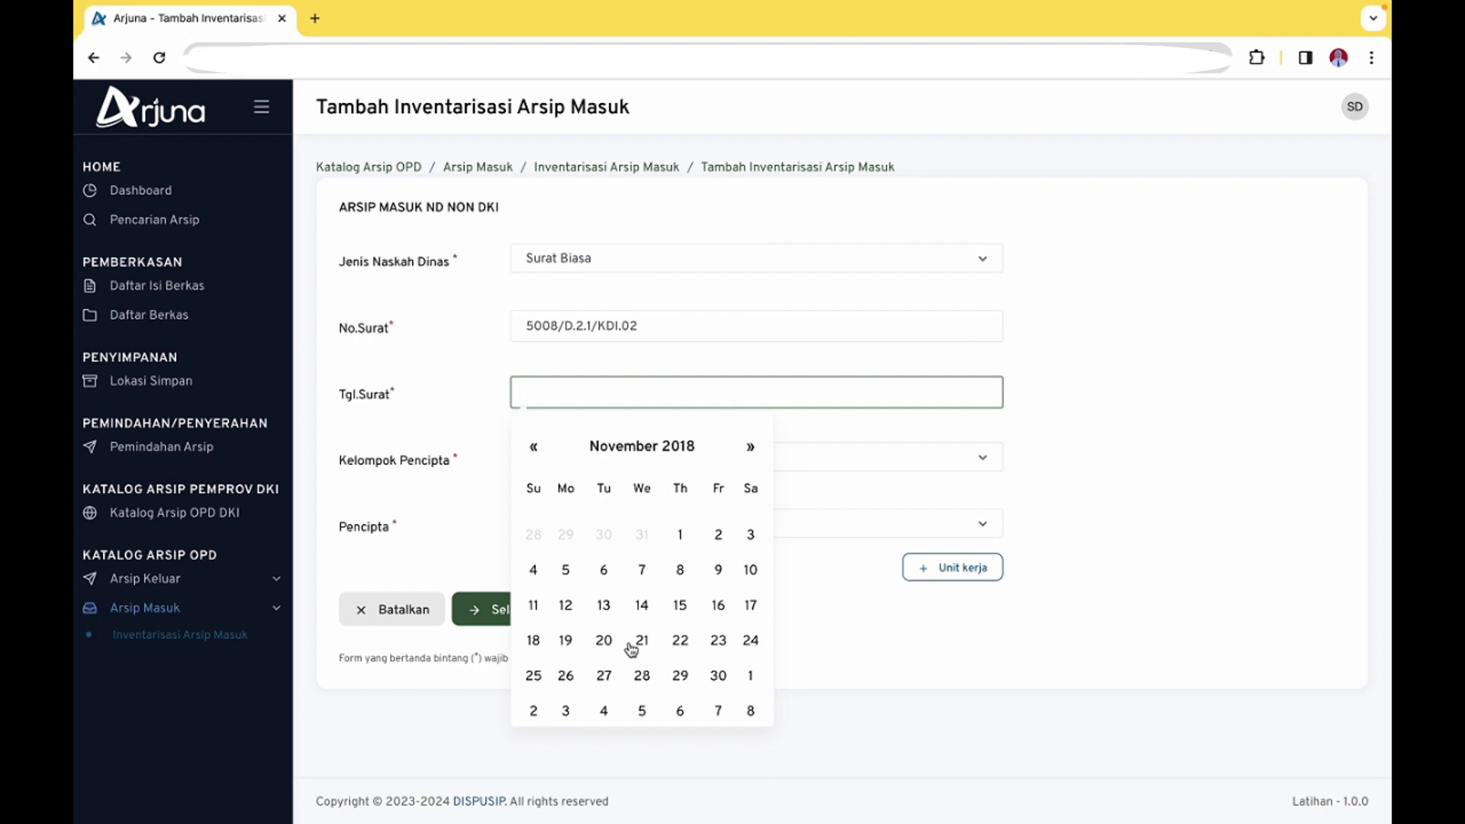
left_click(567, 642)
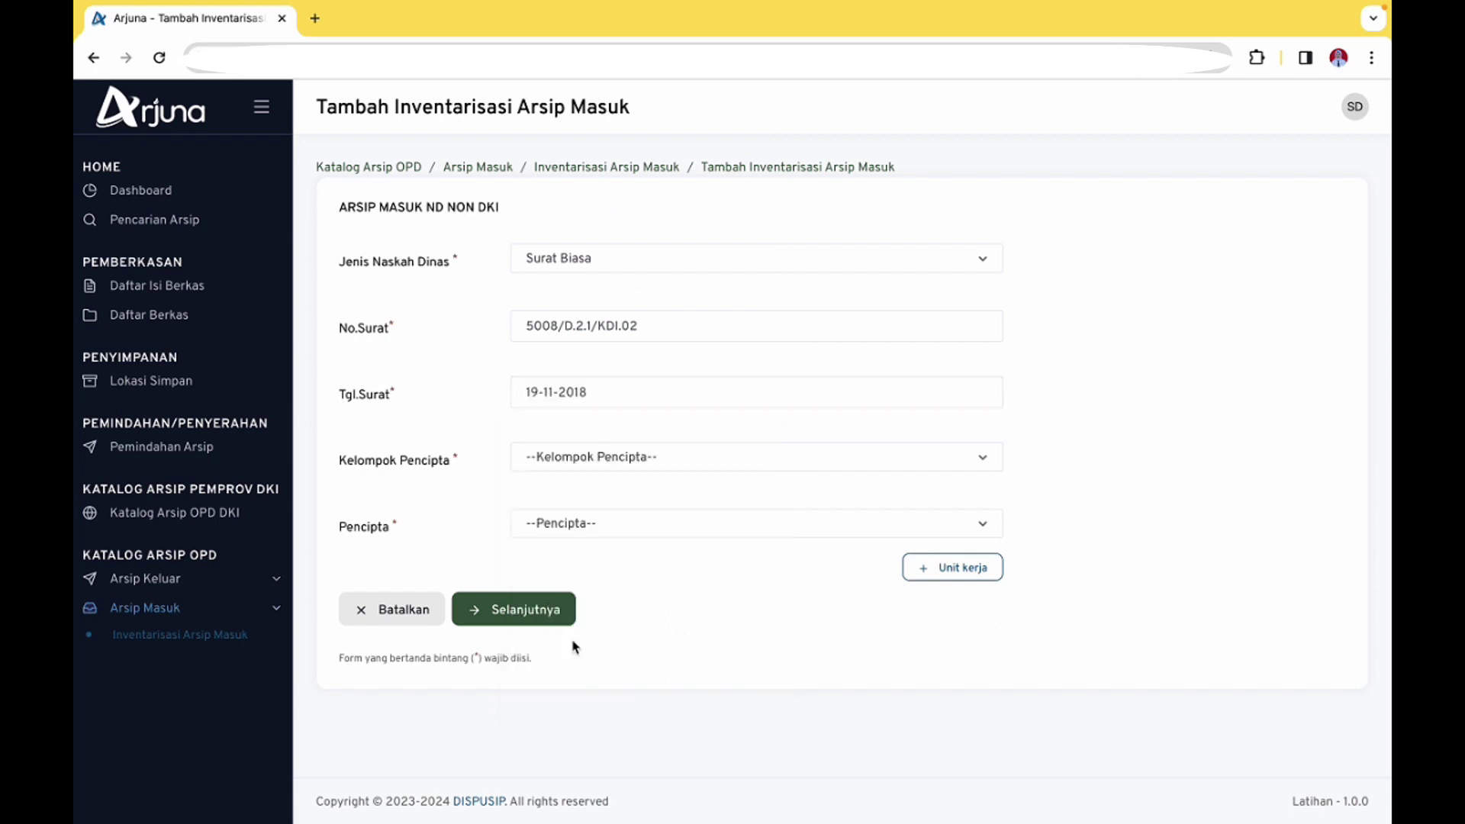
Set creator group to KEMENTRIAN / LEMBAGA and search creators for PUSAT PENGEMBANGAN PROGRAM
left_click(646, 461)
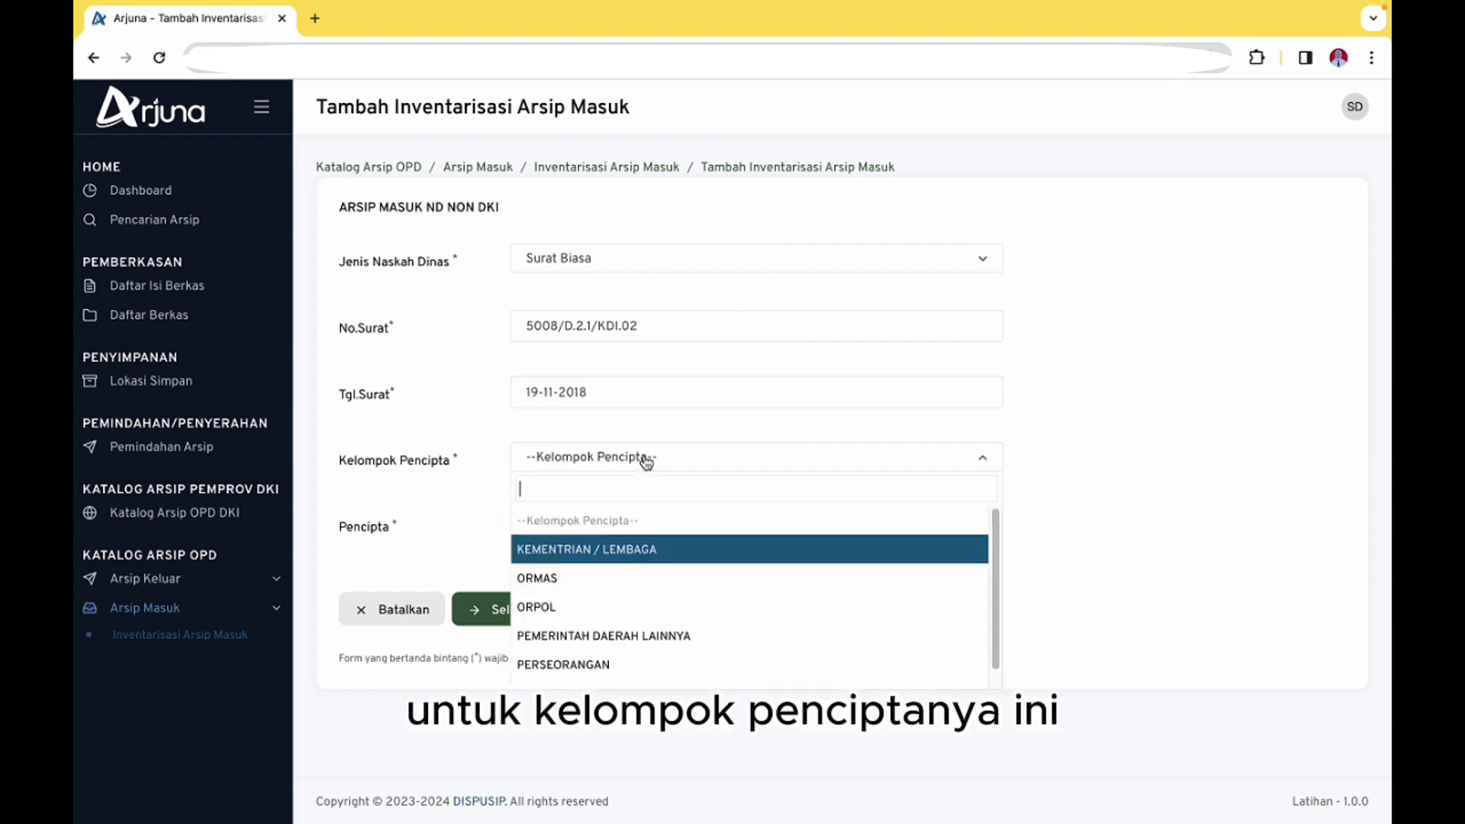
left_click(731, 551)
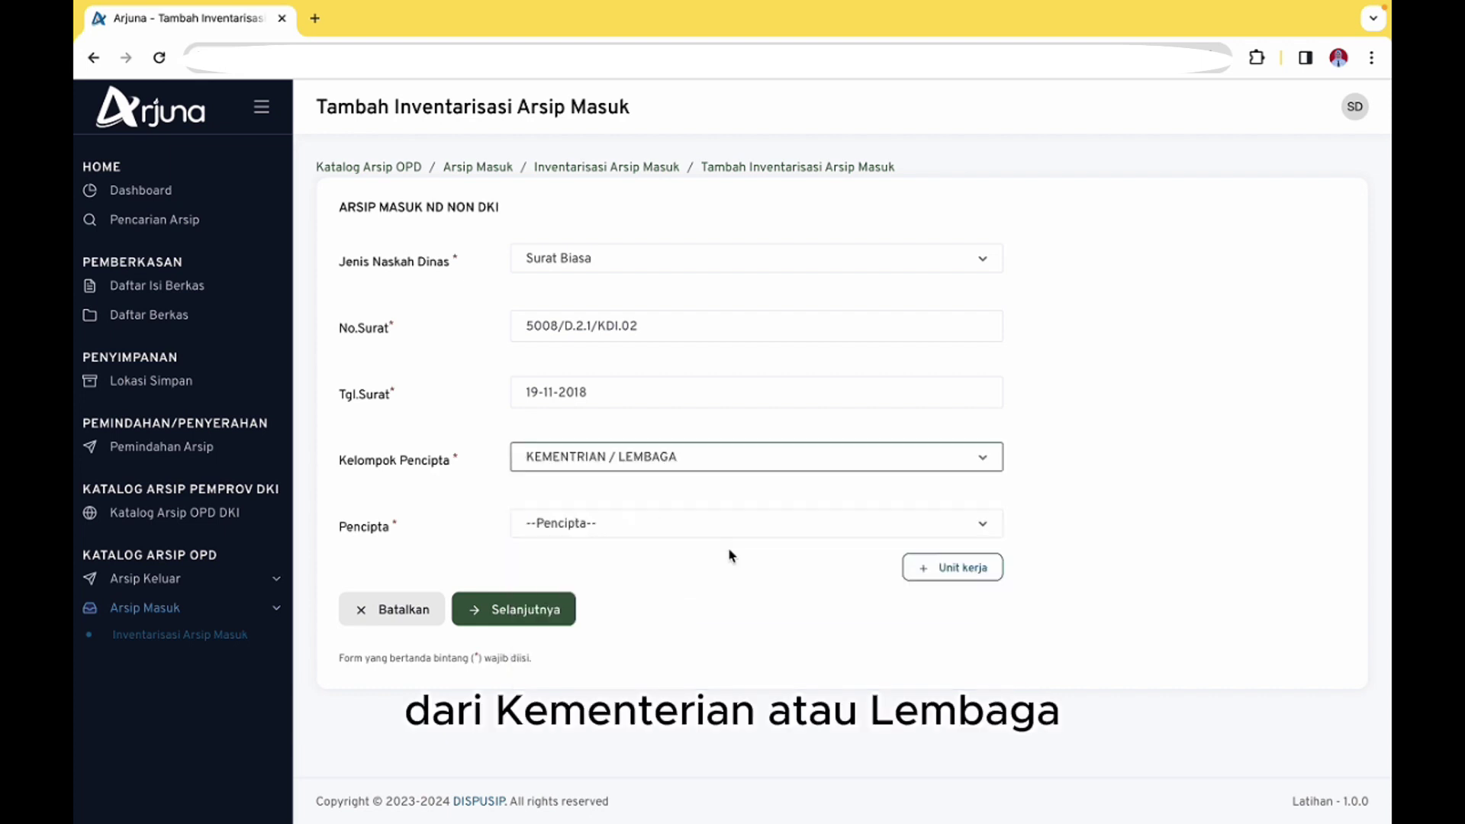
left_click(723, 533)
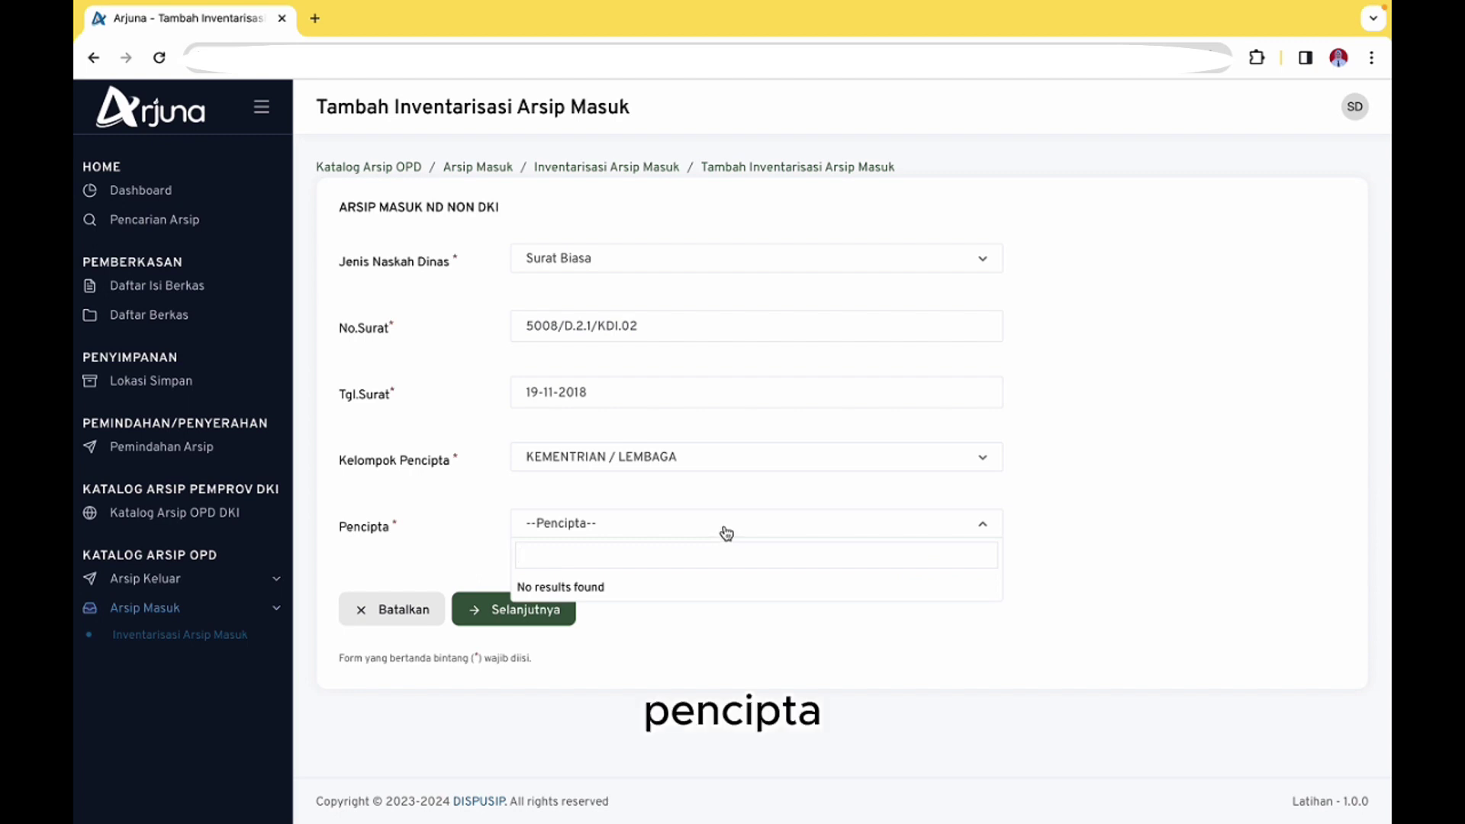
type("K")
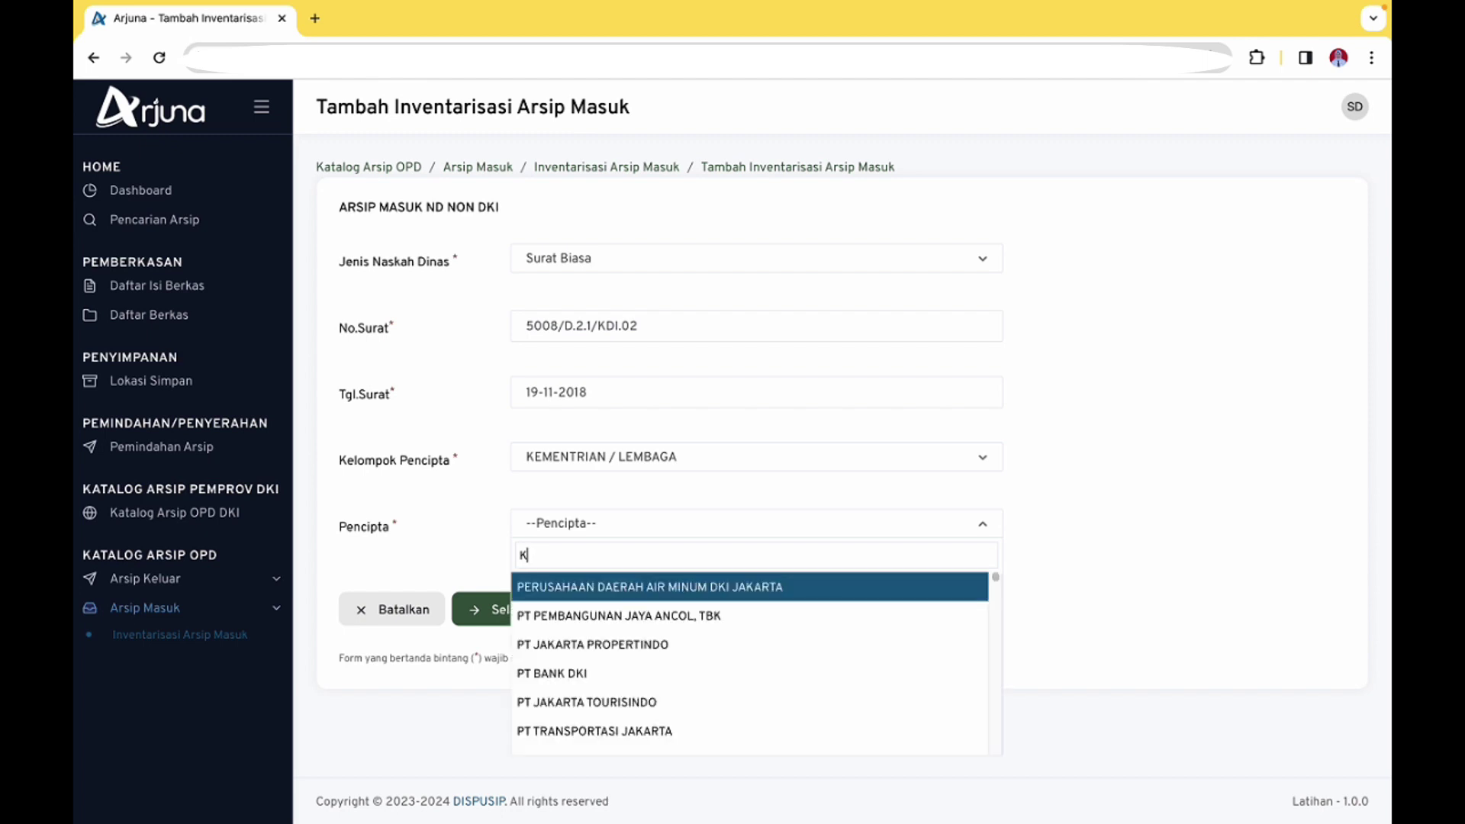
type("E")
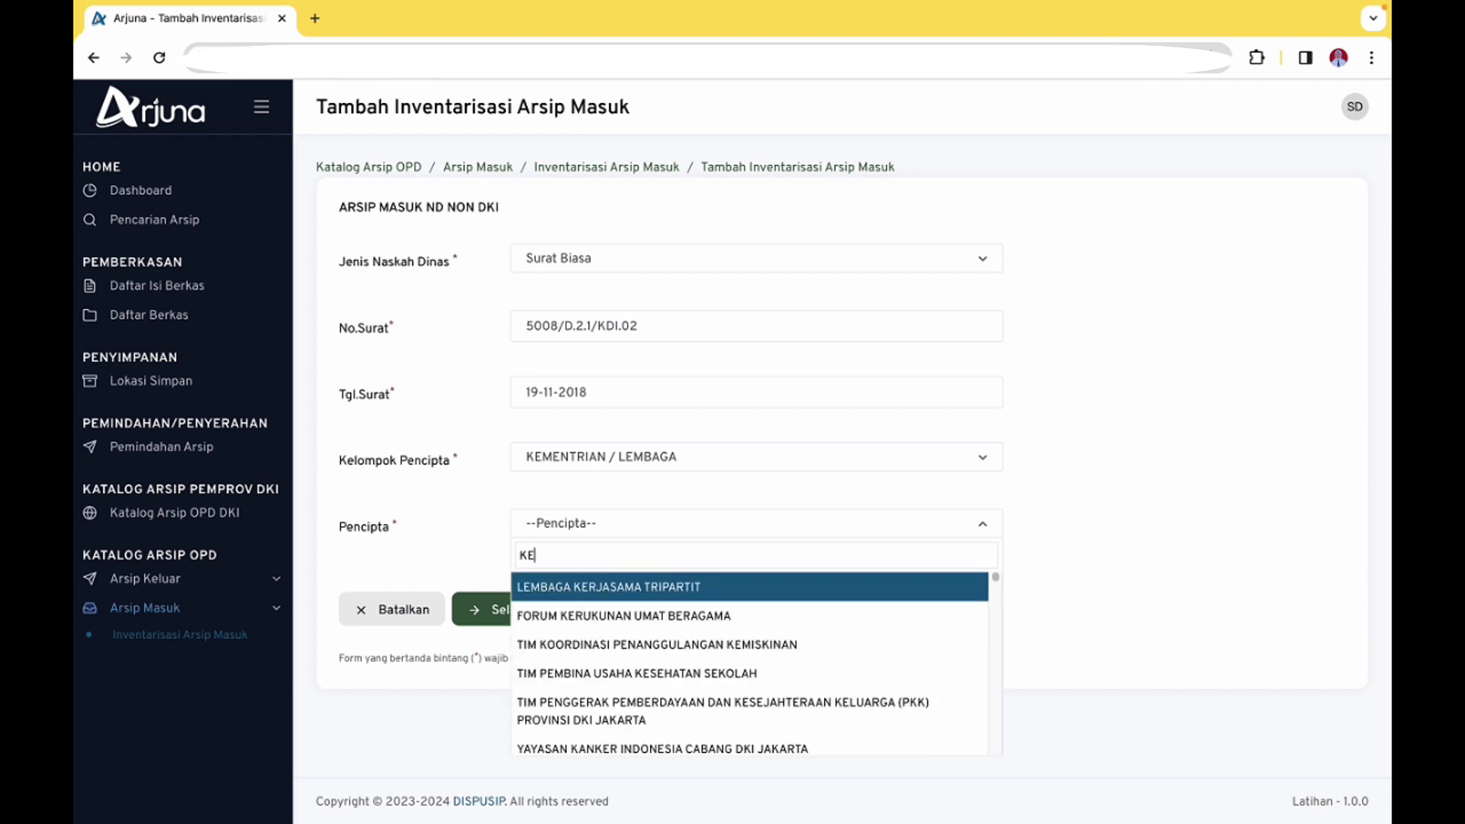
key("BackSpace")
key("BackSpace")
type("PUS")
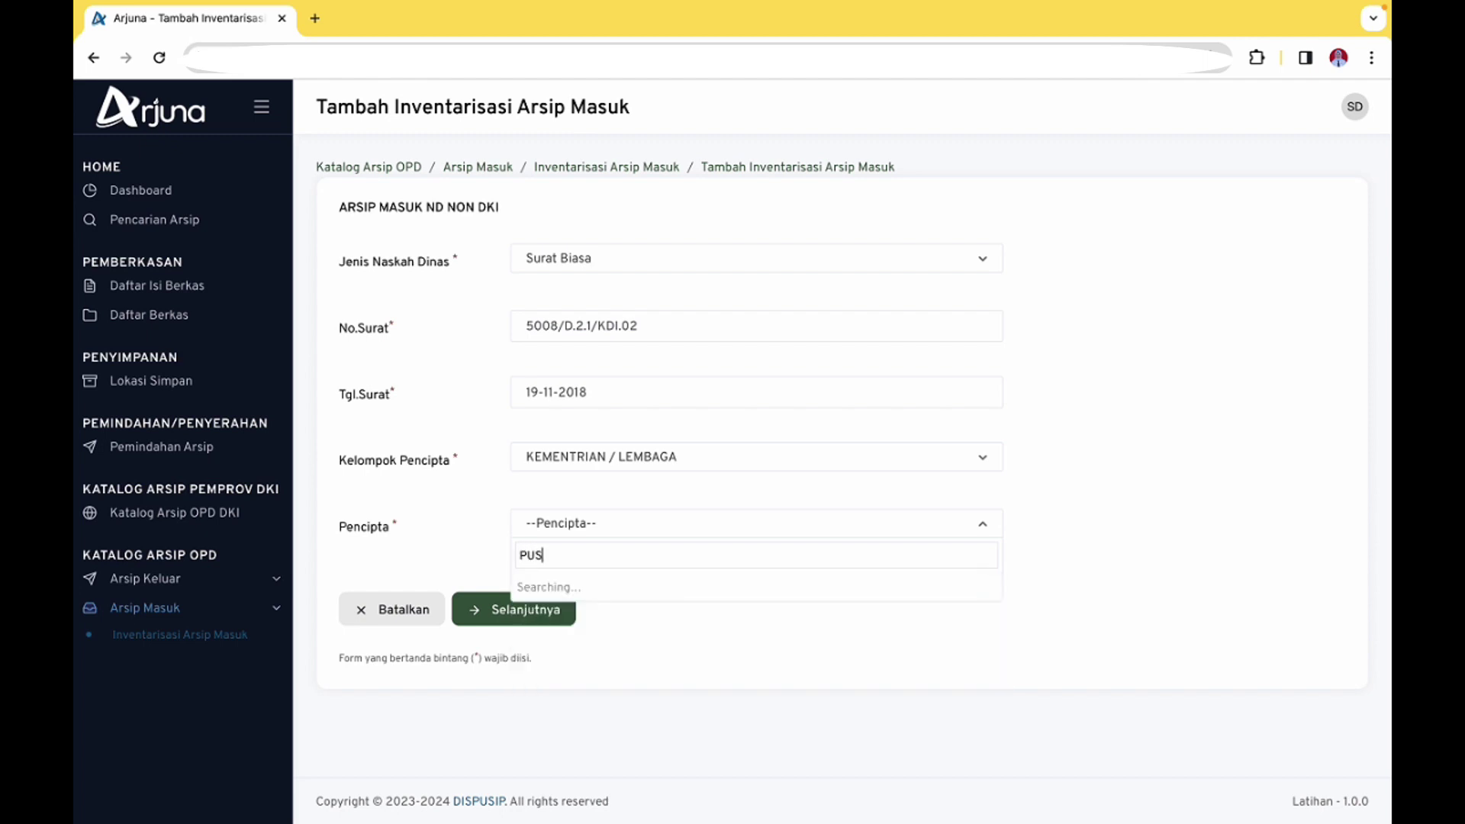
type("AT PE")
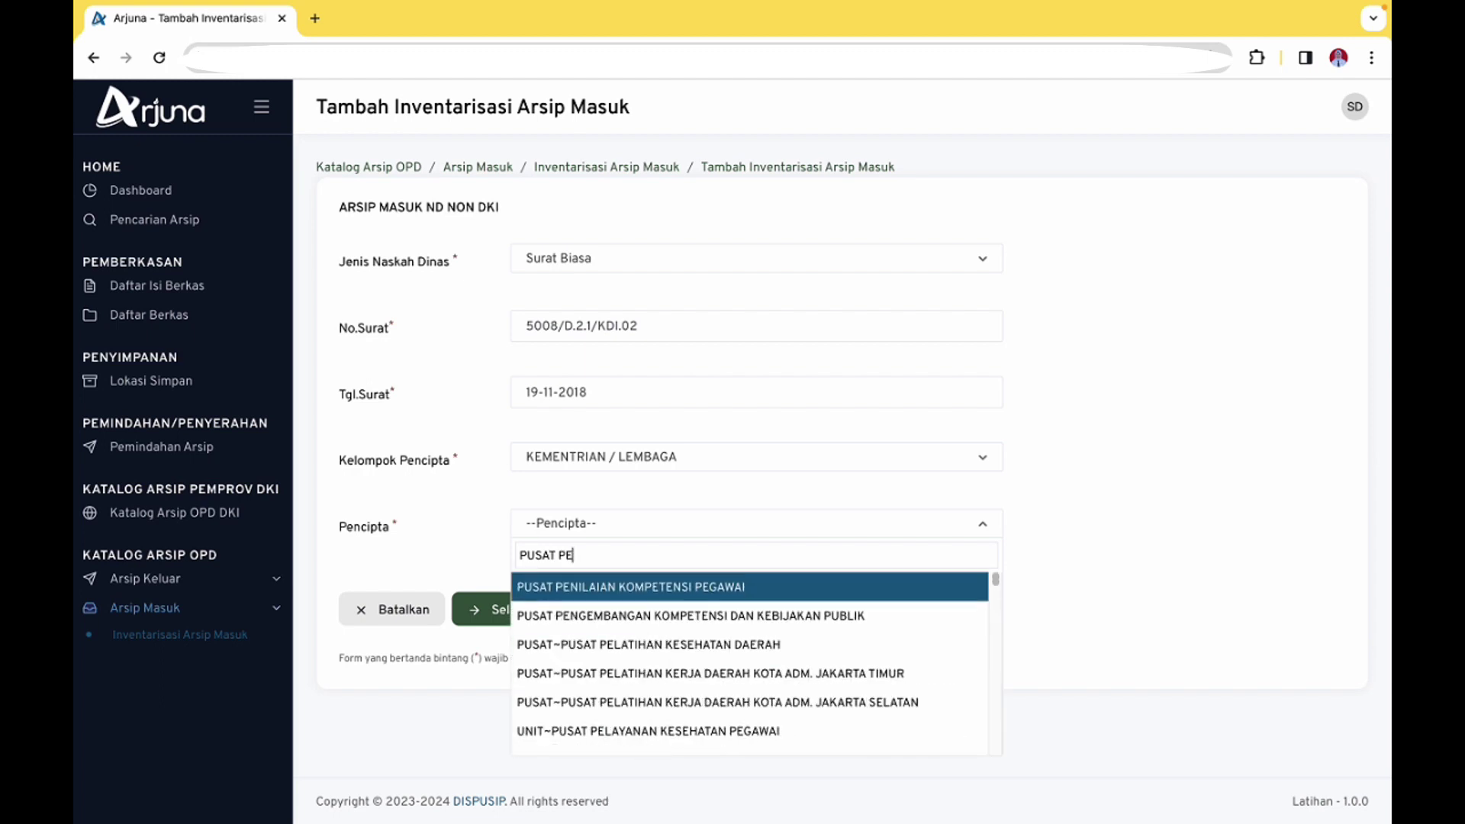
type("N")
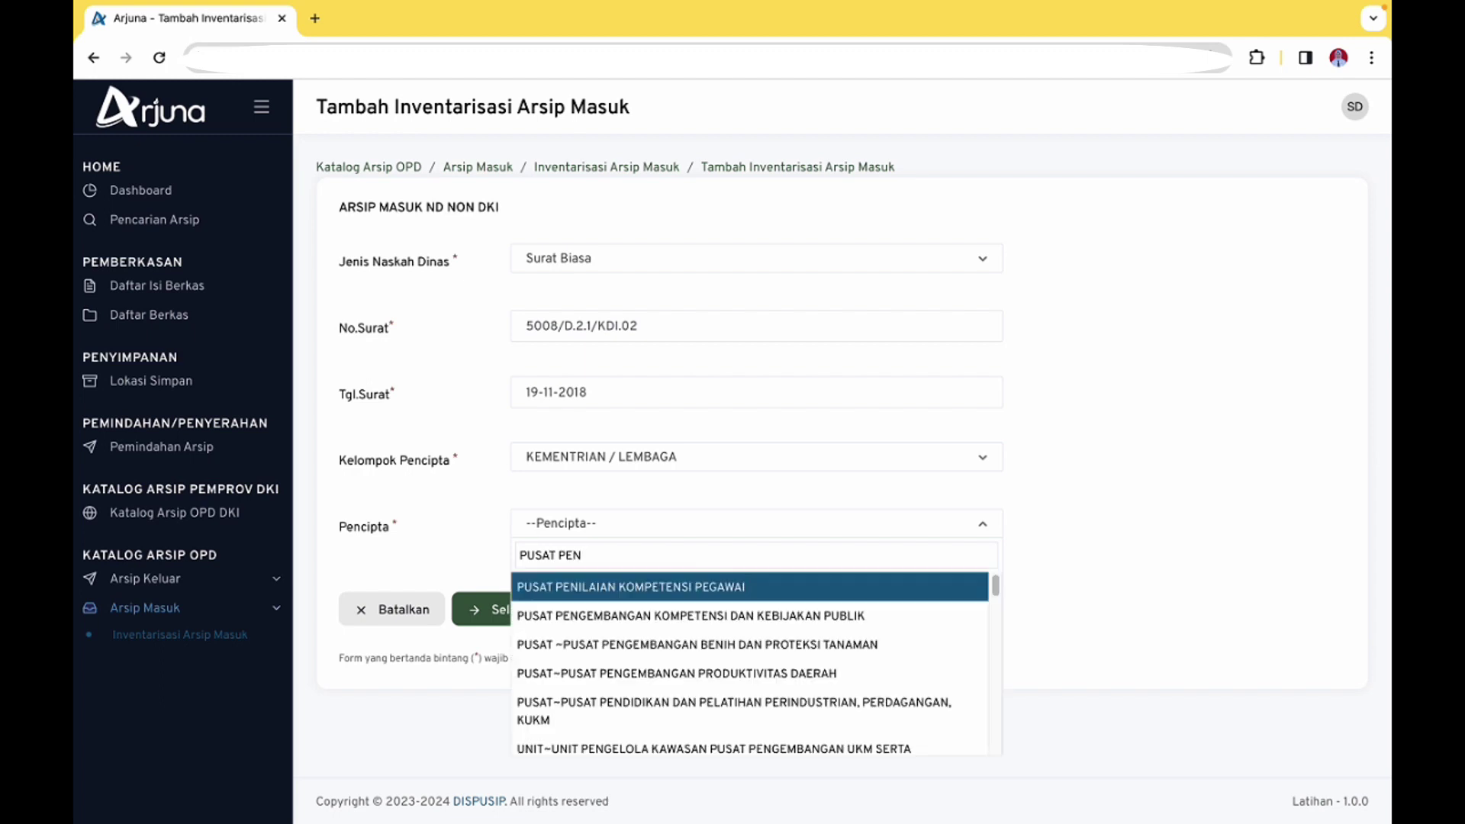
type("GEM")
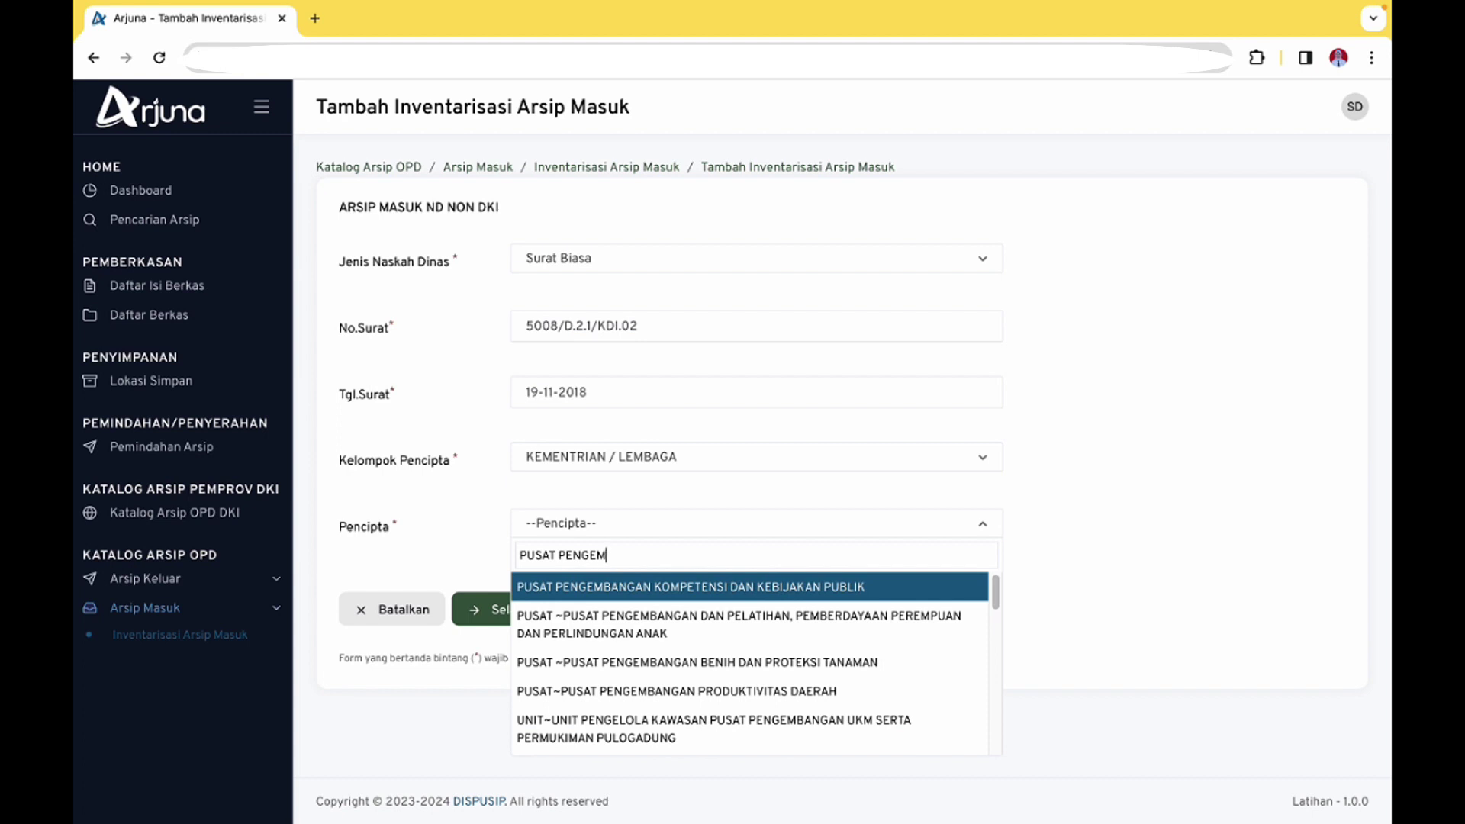
type("BANGAN")
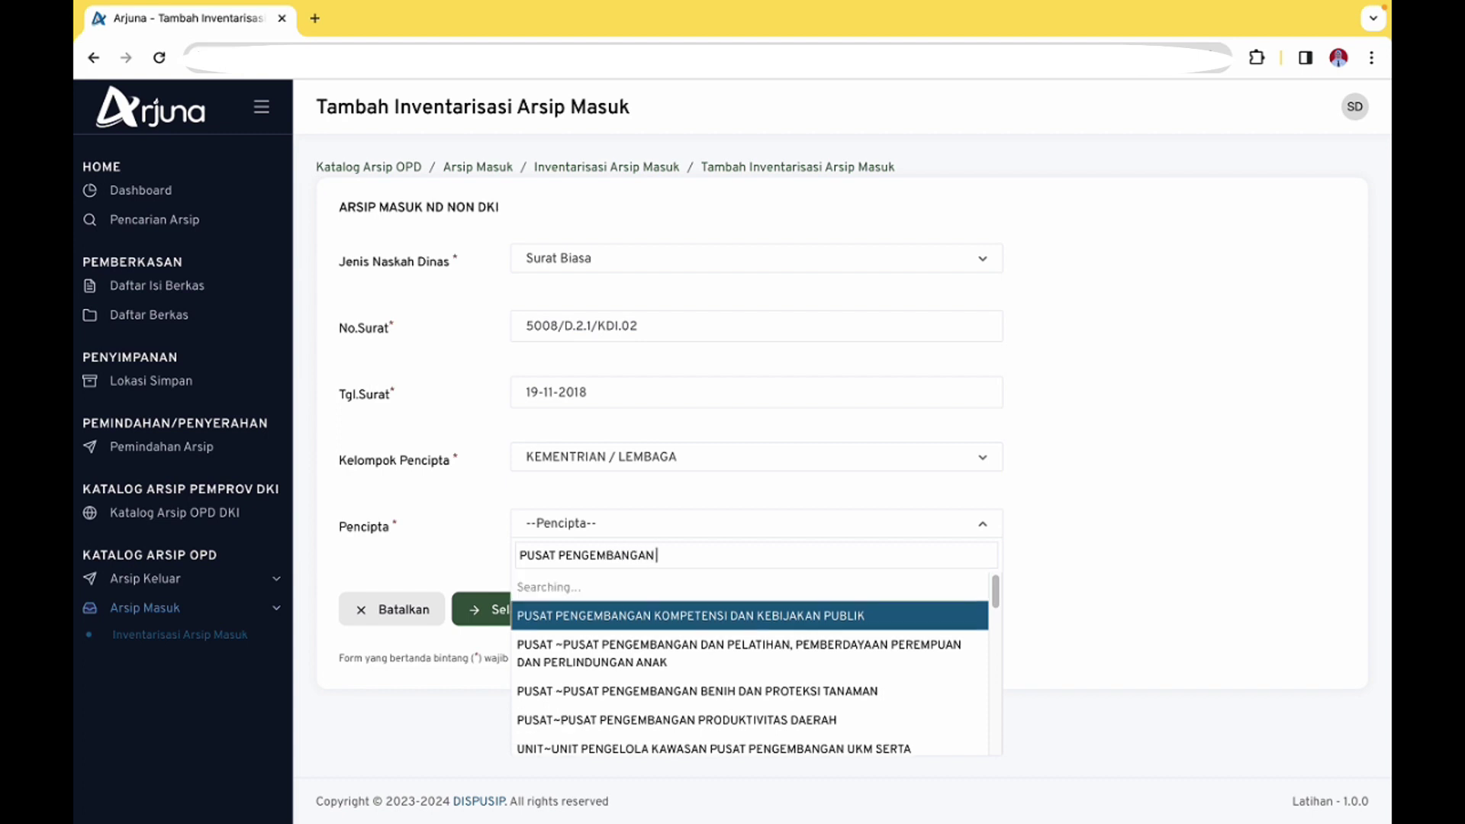
type(" PROGRAM")
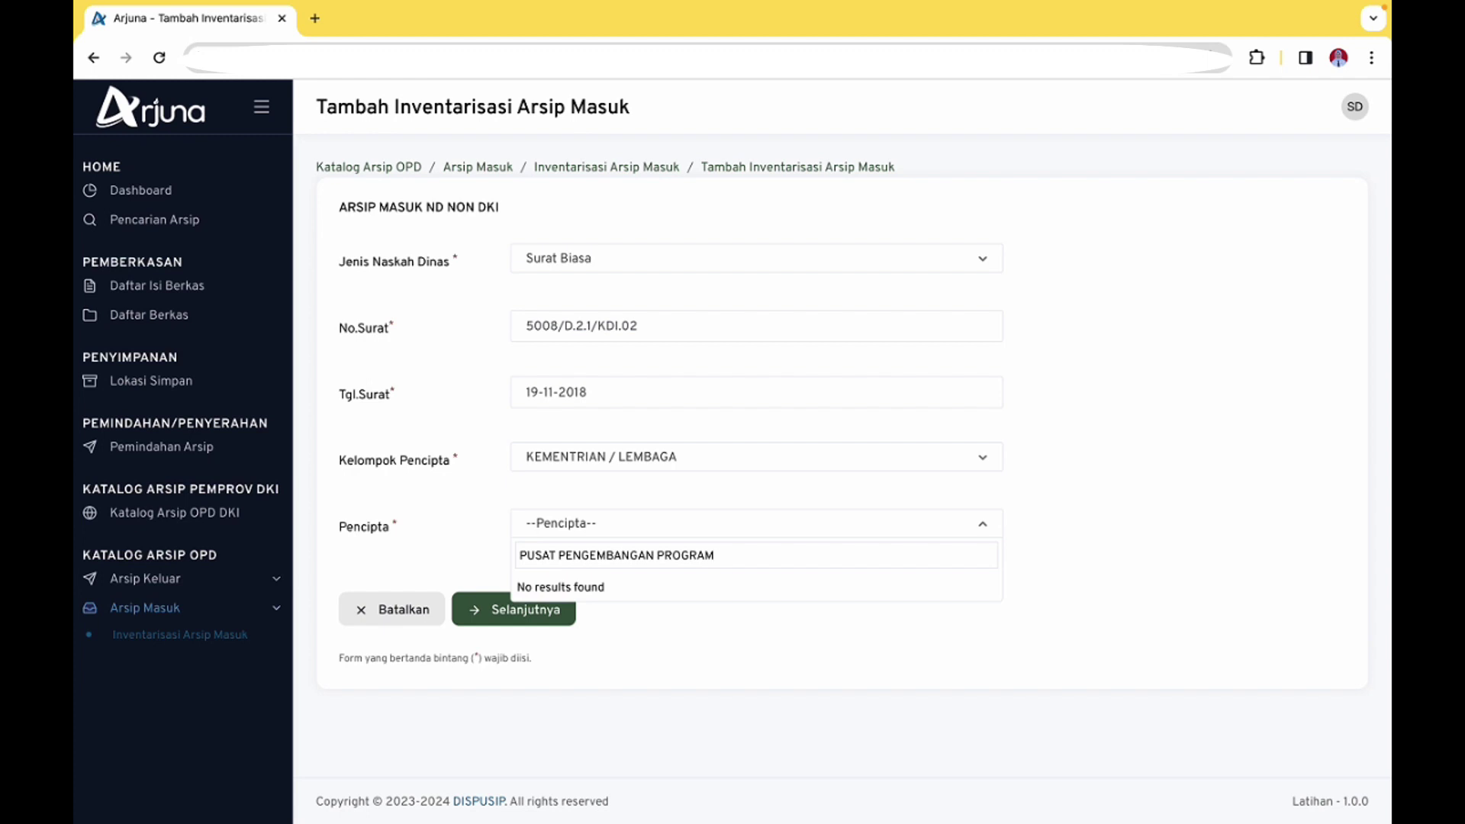
Retry the creator search, find no results, clear it and close the list unselected
key("ctrl+a")
key("BackSpace")
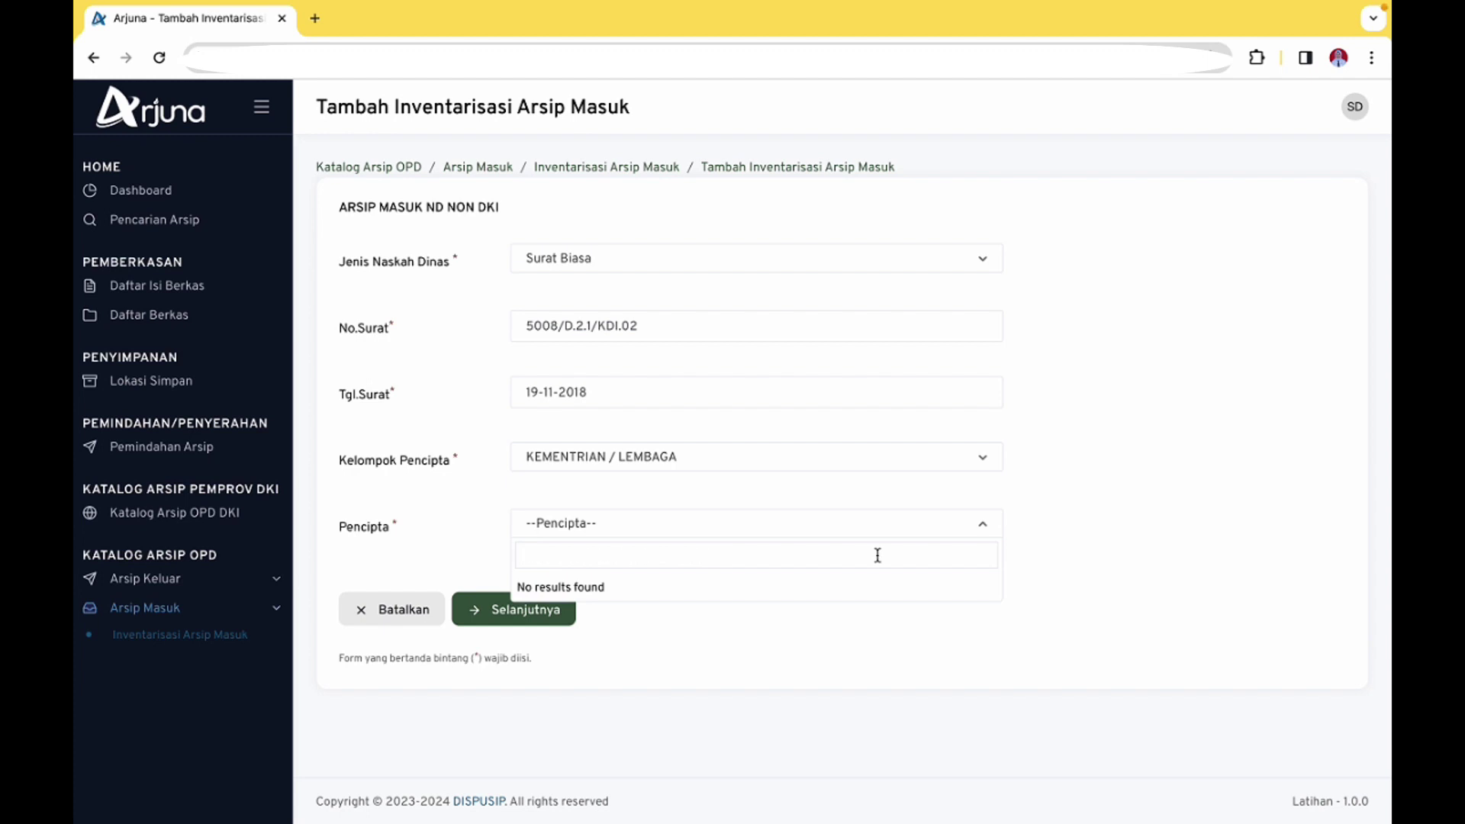
type("PUSAT PENGEM")
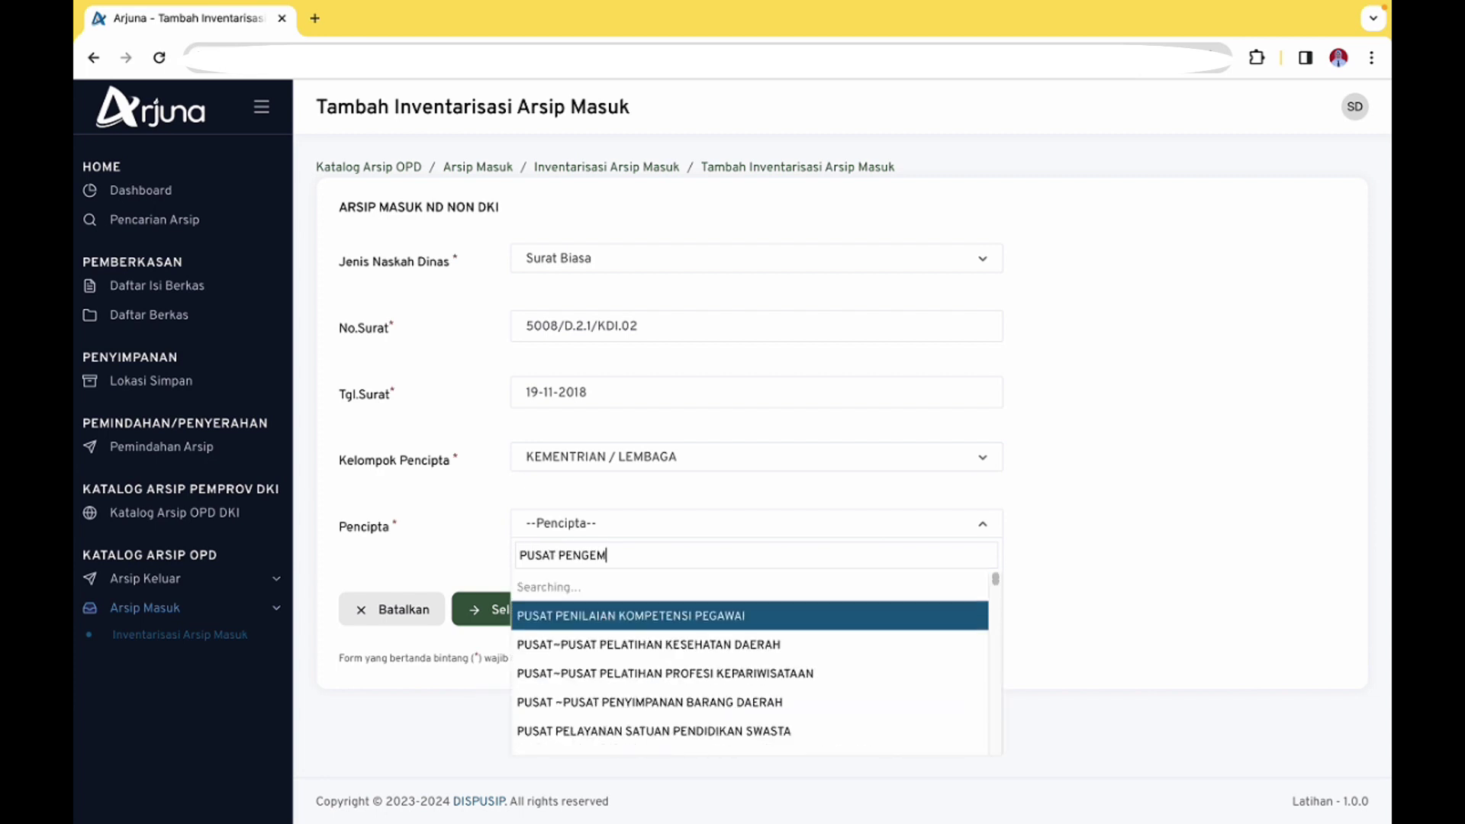
type("BANGAN PROGRAM")
key("BackSpace")
key("BackSpace")
key("BackSpace")
key("BackSpace")
key("BackSpace")
key("BackSpace")
key("BackSpace")
key("BackSpace")
key("BackSpace")
key("BackSpace")
key("BackSpace")
key("BackSpace")
key("BackSpace")
key("BackSpace")
key("BackSpace")
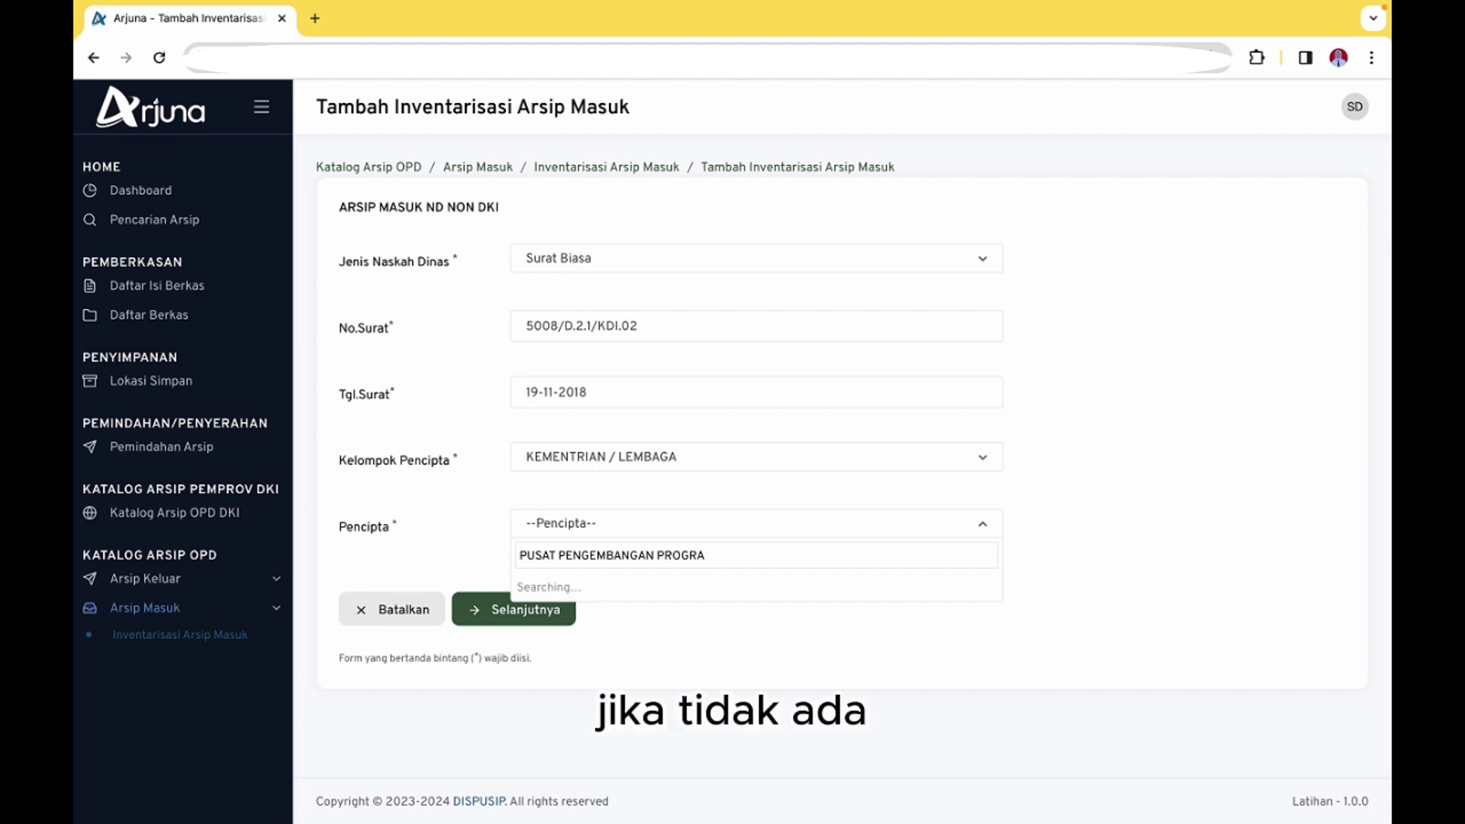
key("BackSpace")
key("BackSpace")
key("BackSpace")
key("BackSpace")
key("BackSpace")
key("BackSpace")
key("BackSpace")
key("BackSpace")
key("BackSpace")
key("BackSpace")
key("BackSpace")
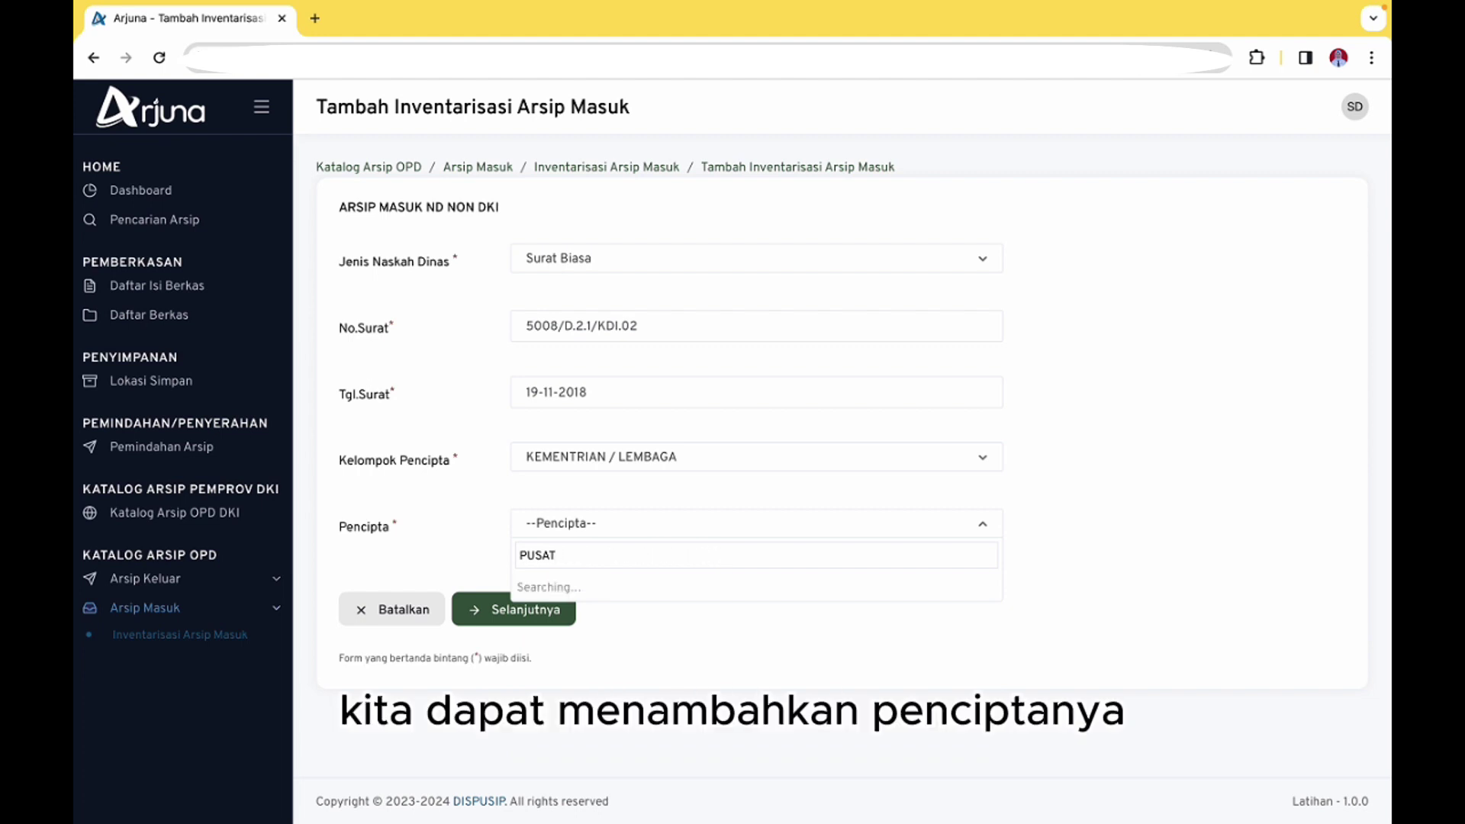
left_click(1166, 521)
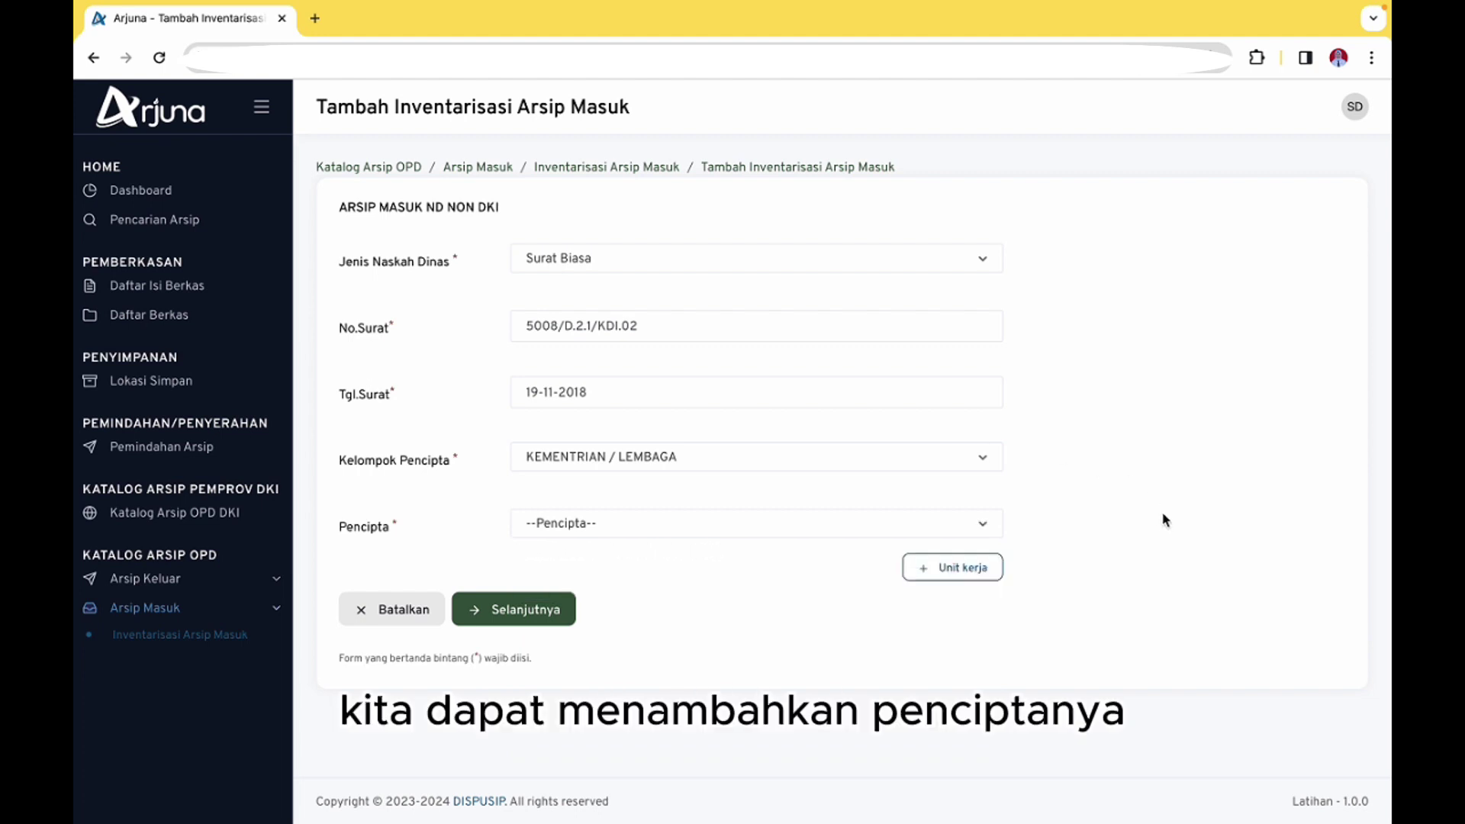
Add new creator unit 'Pusat Pengembangan Program dan Pembinaan Diklat' and confirm the save
left_click(968, 570)
left_click(732, 484)
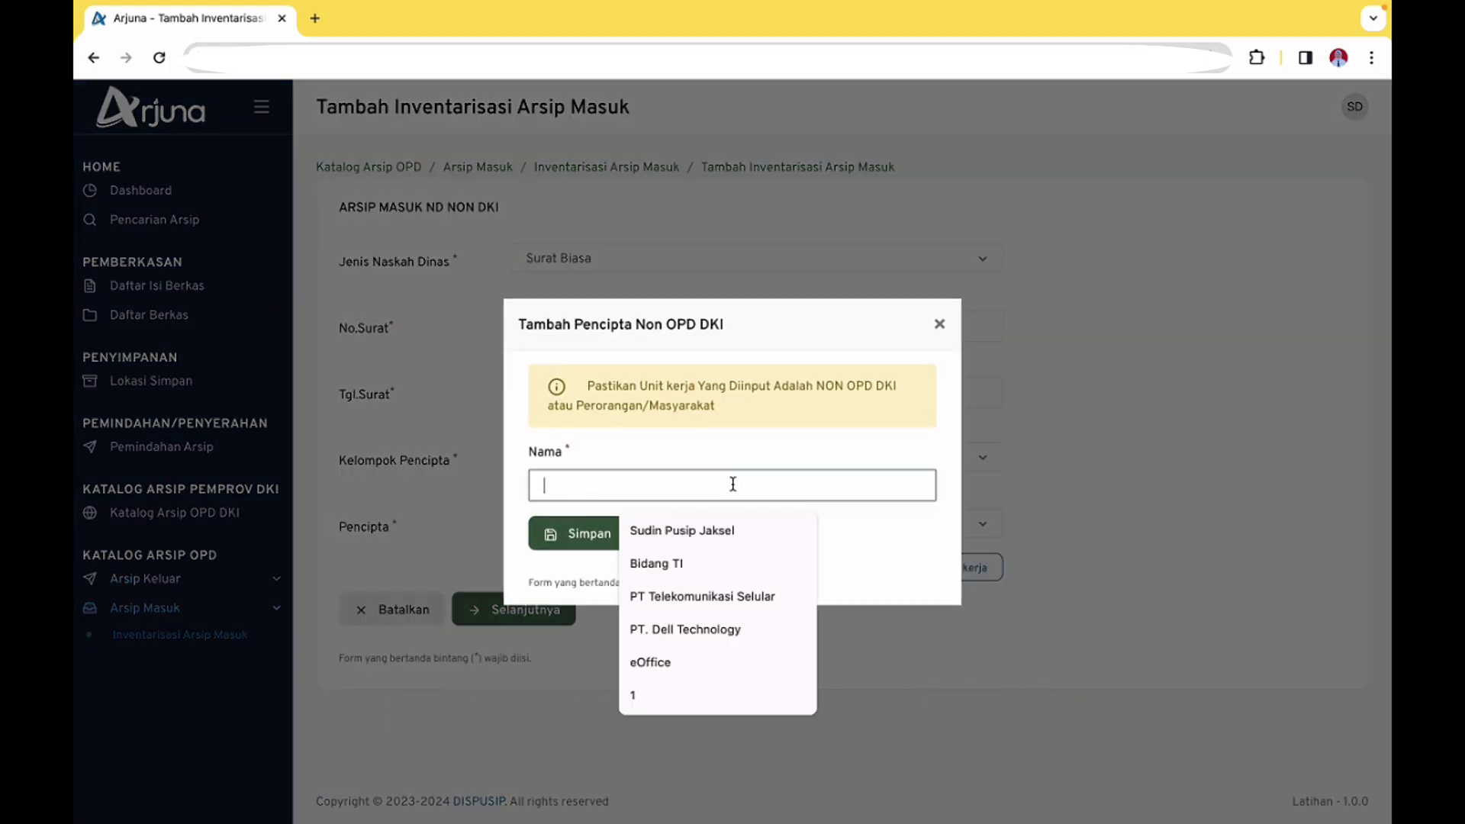
type("P")
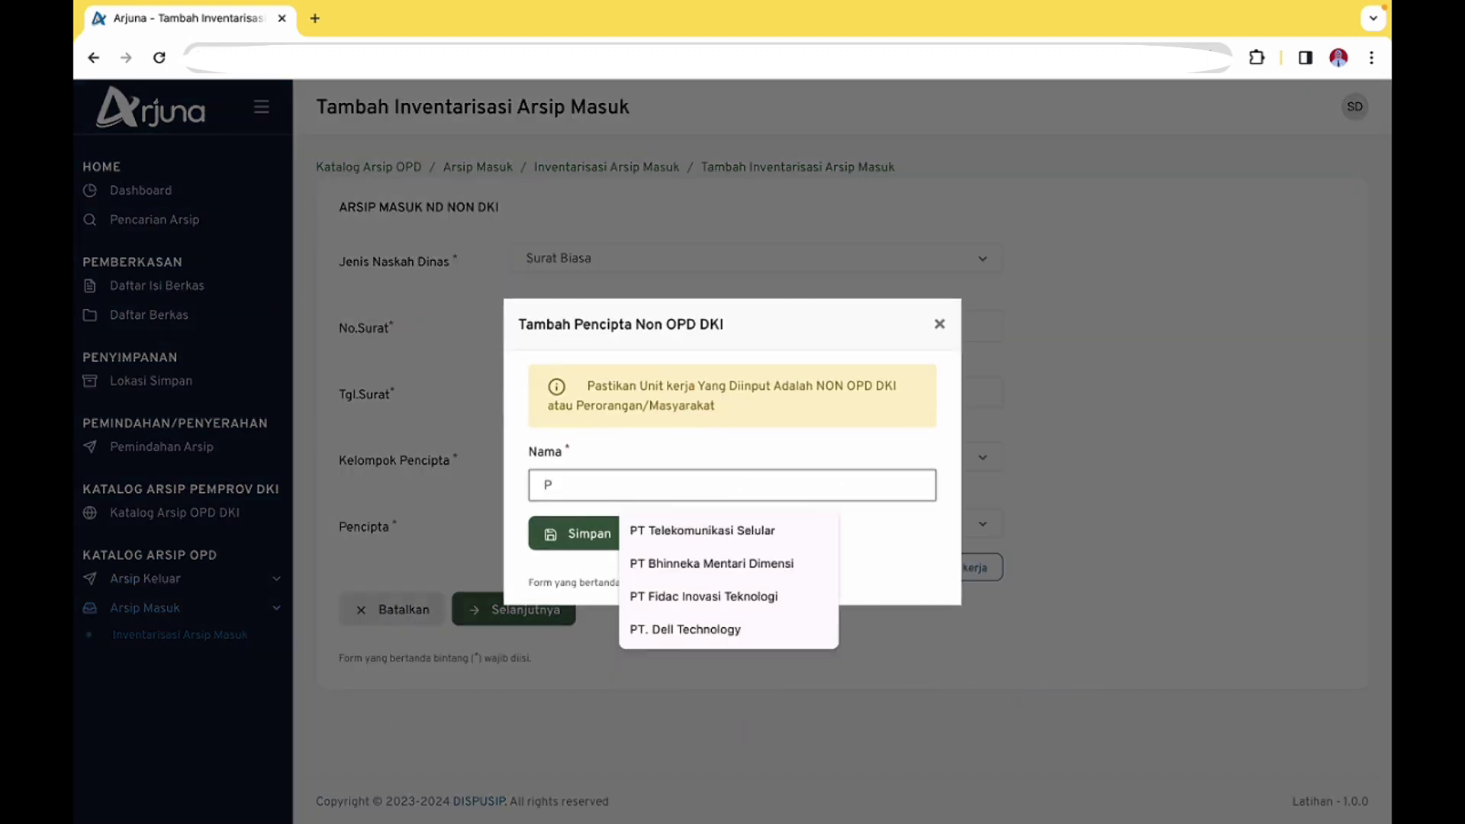
type("rogr")
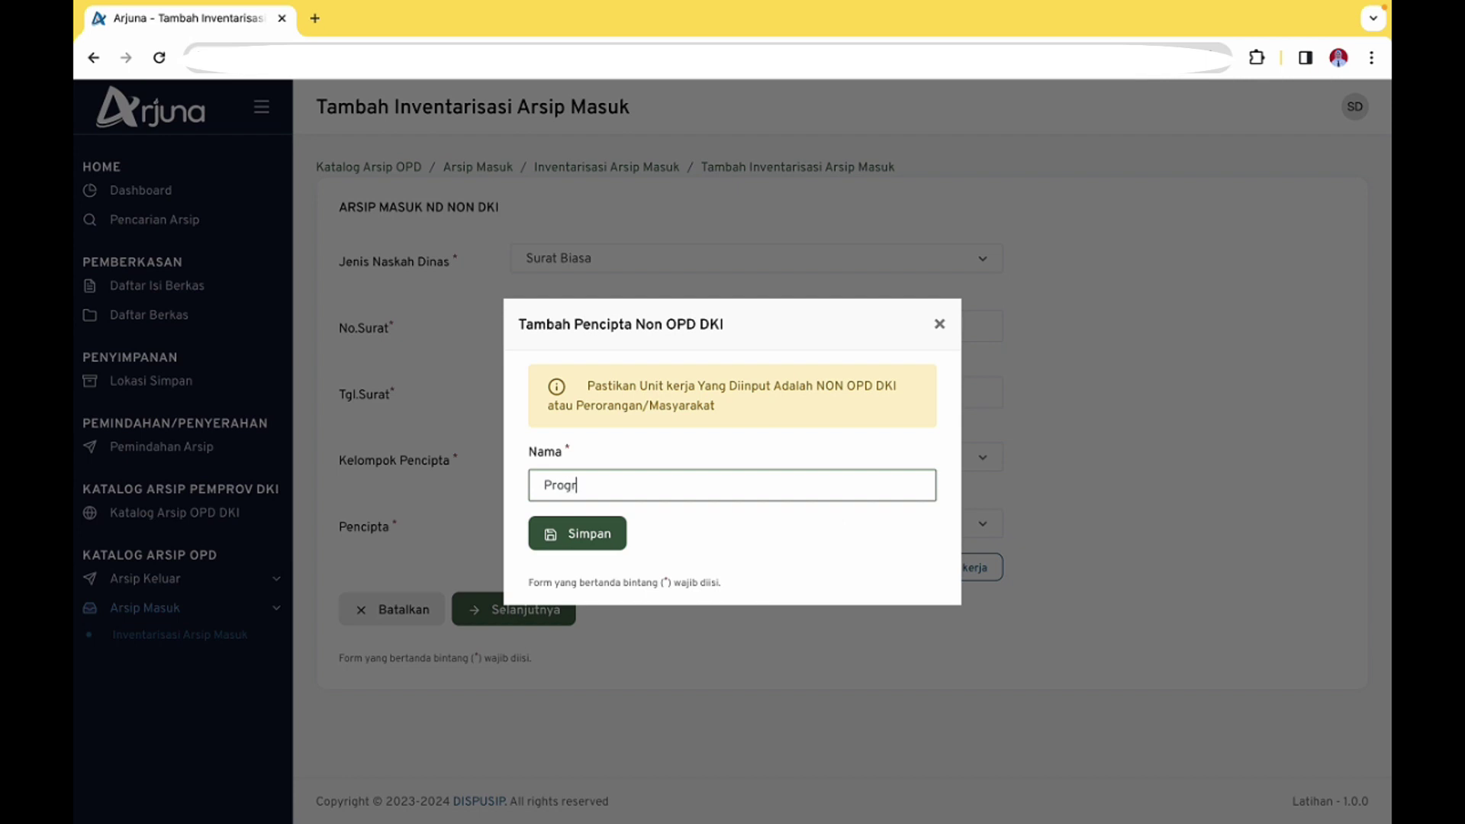
key("BackSpace")
type("usat Pengembangan Pro")
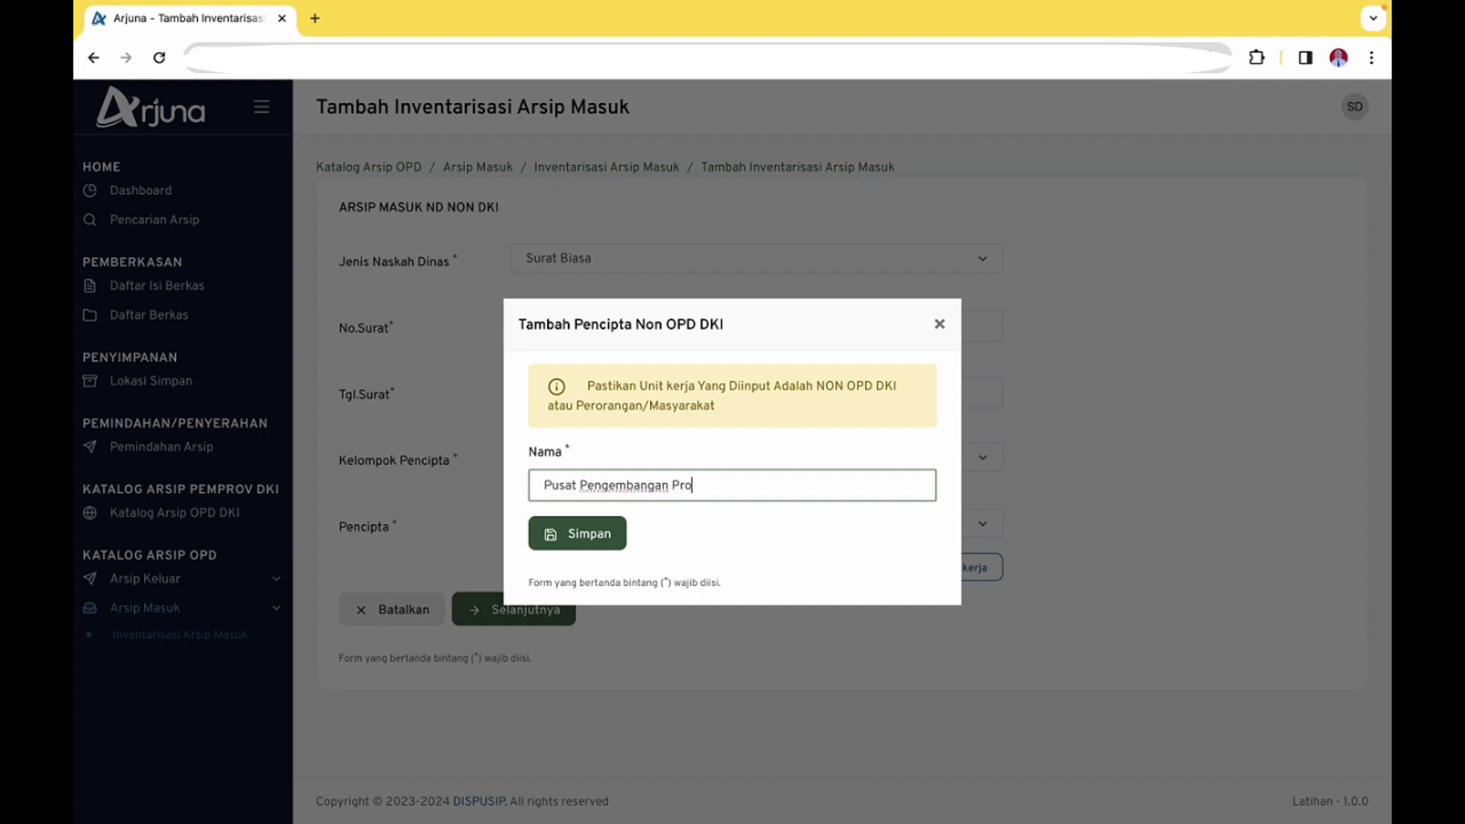
type("gram dan Pembinaan ")
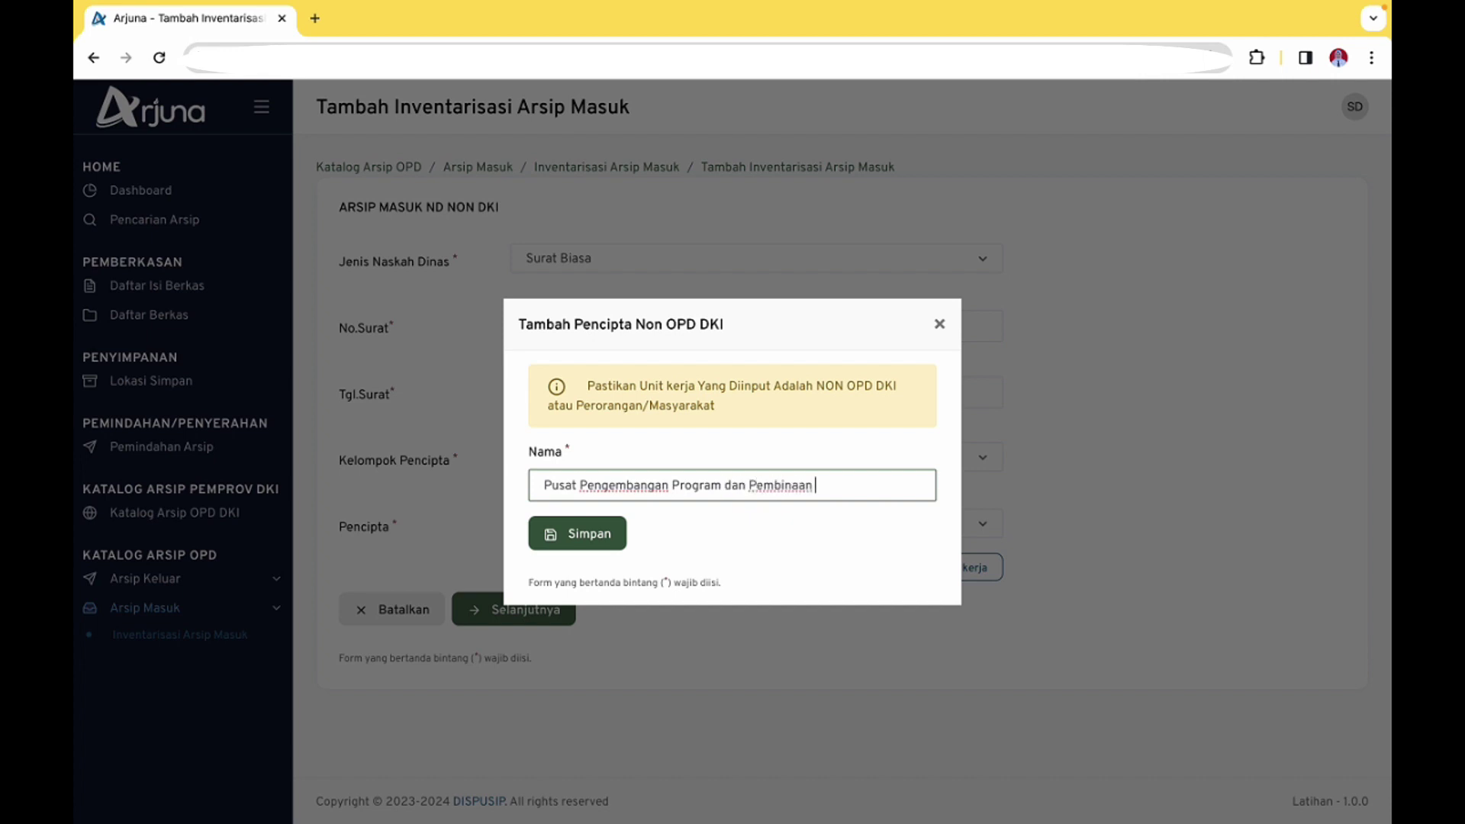
type("Diklat")
left_click(599, 536)
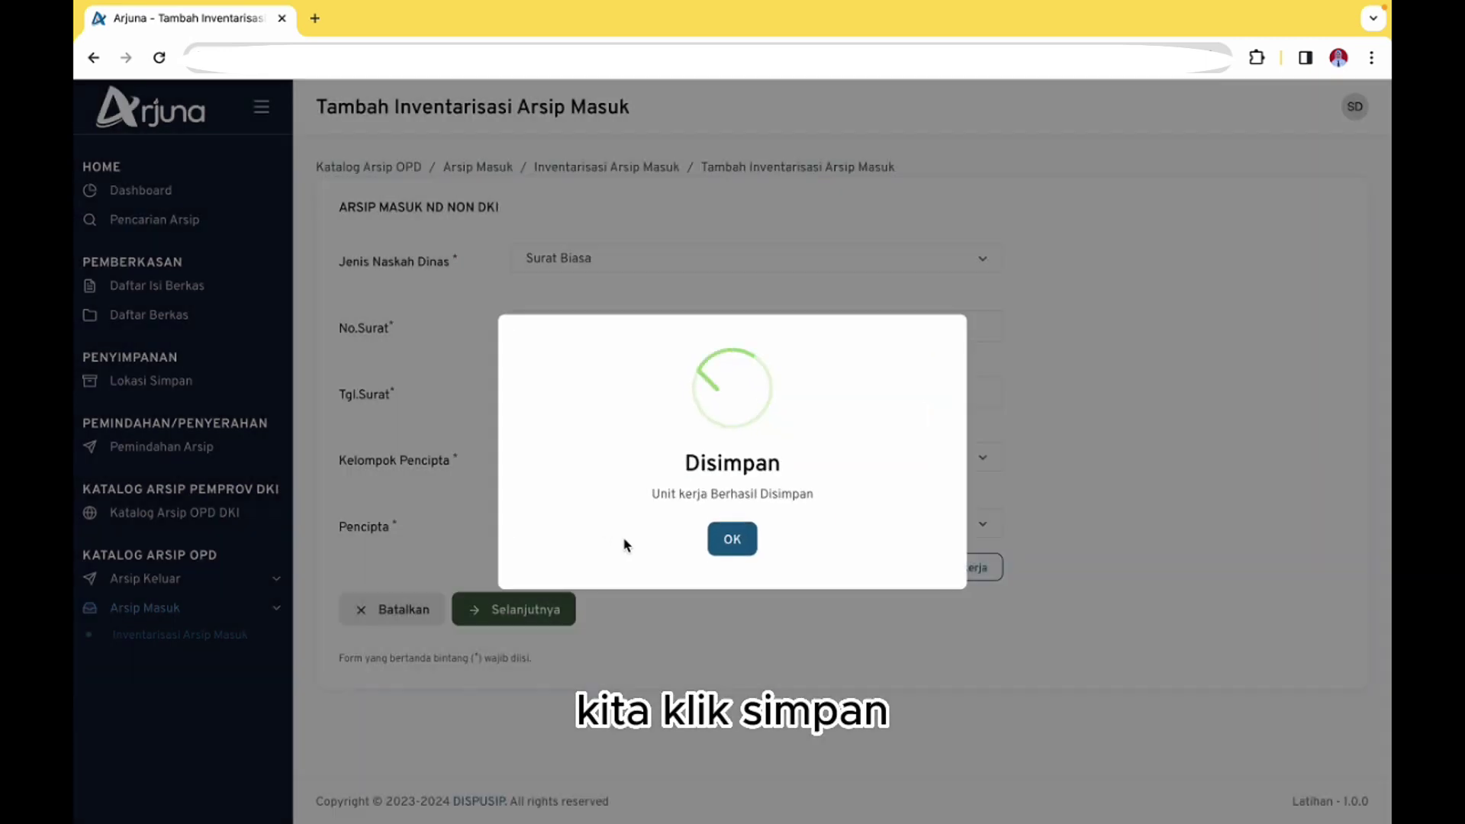
left_click(738, 542)
left_click(735, 524)
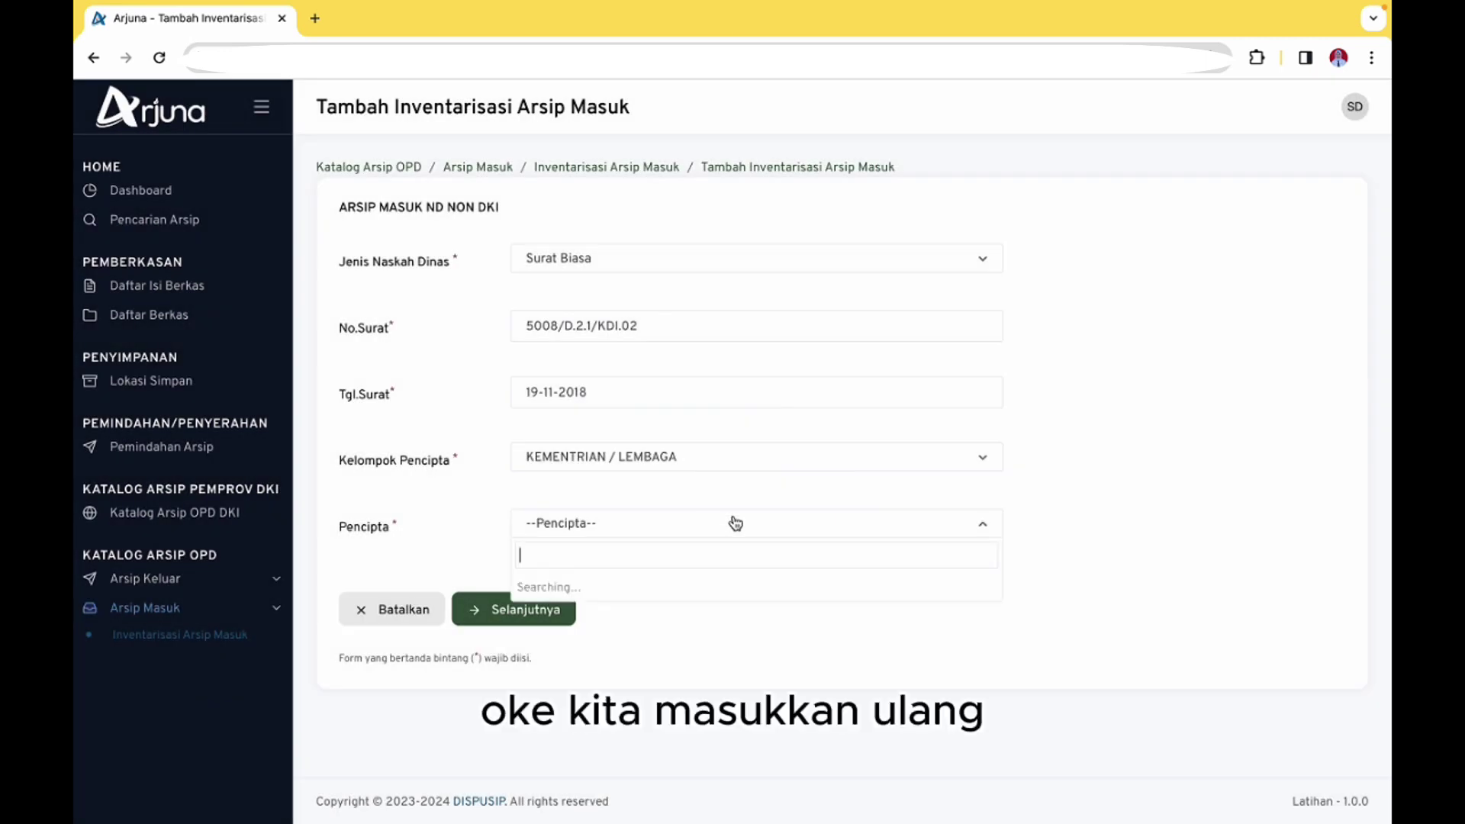
Set Pencipta to Pusat Pengembangan Program dan Pembinaan Diklat and continue to the subject step
type("P")
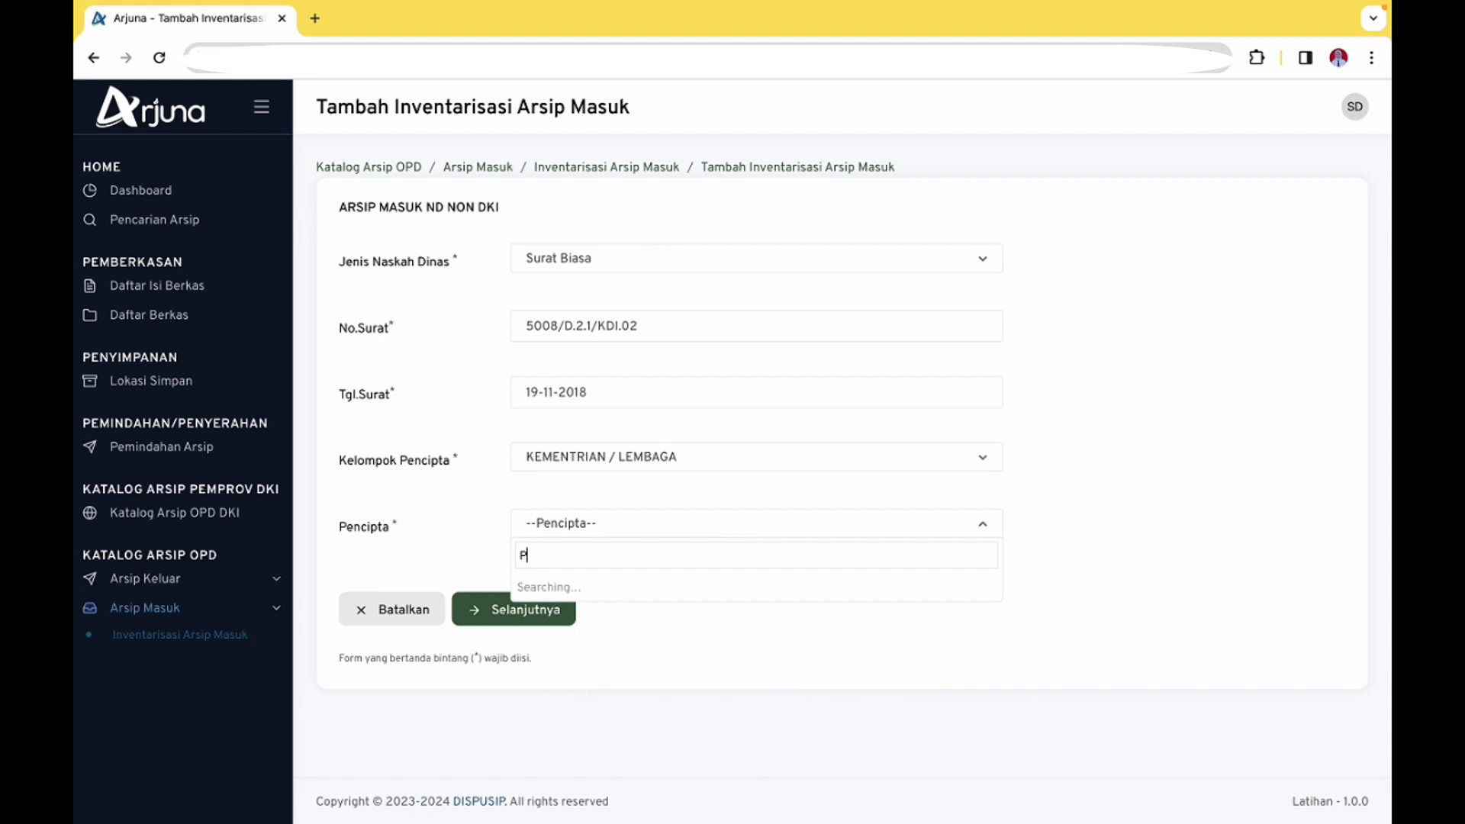
type("us")
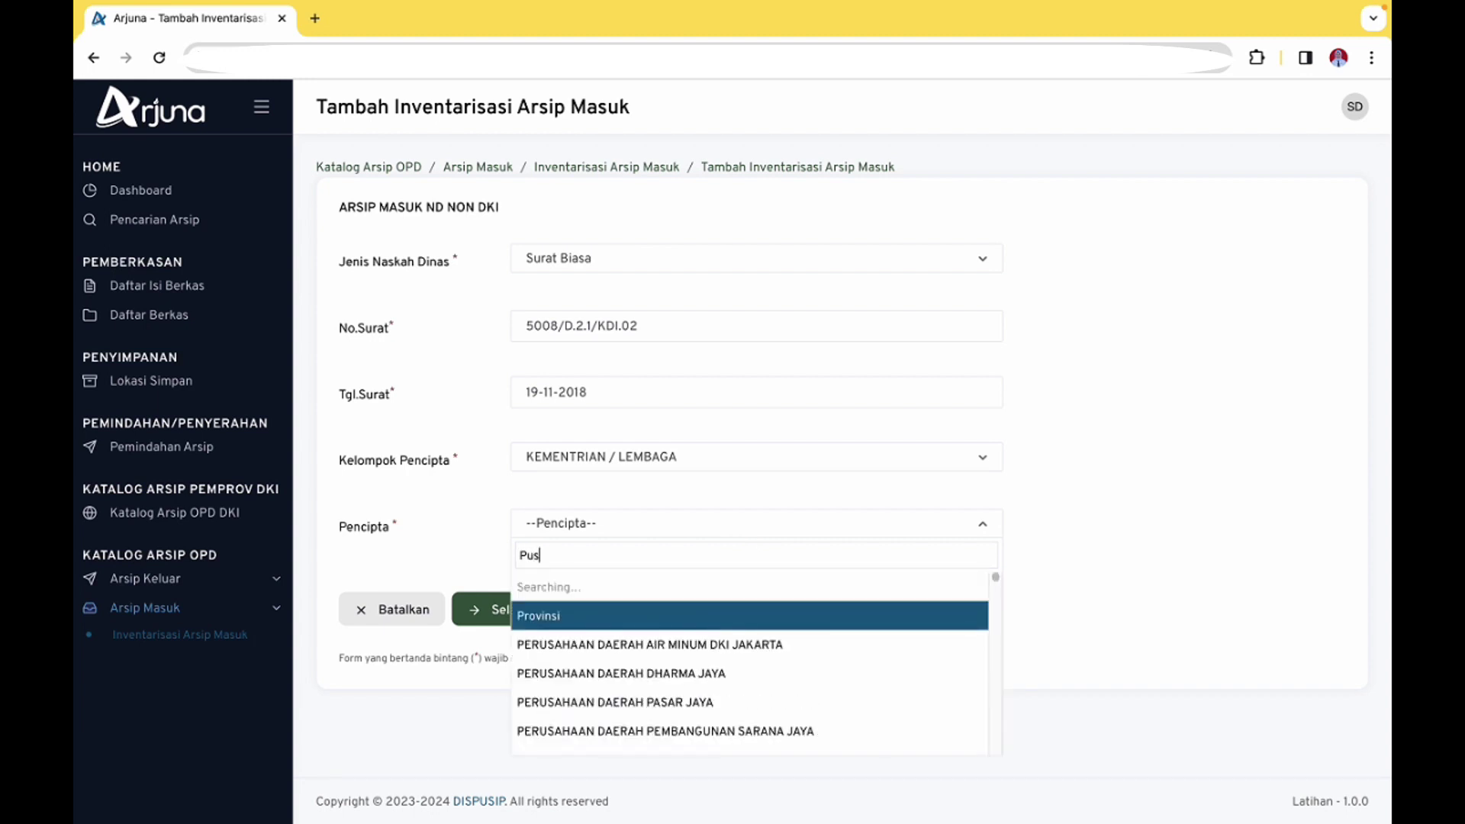
type("at pengemb")
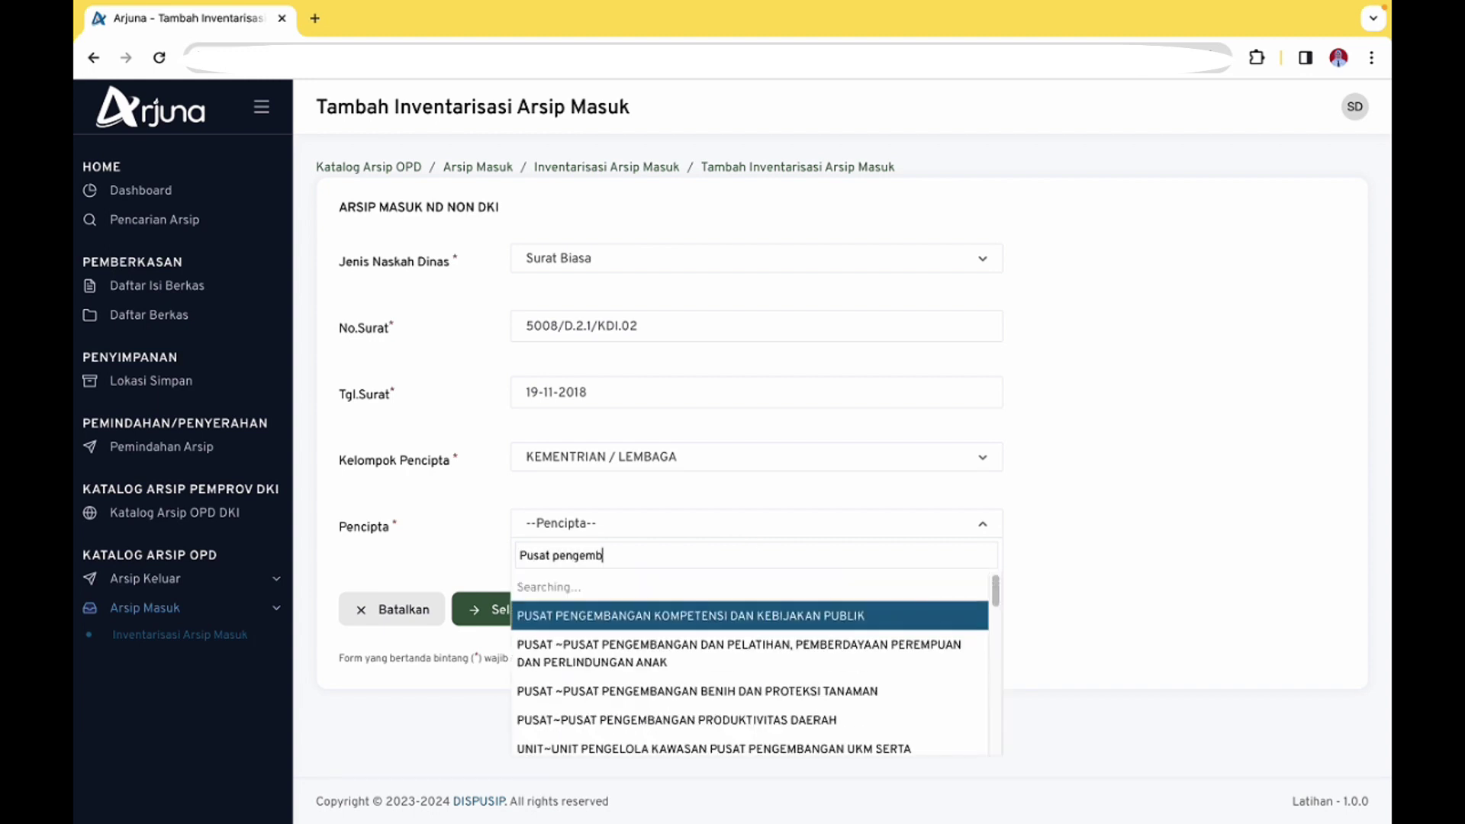
type("angan prog")
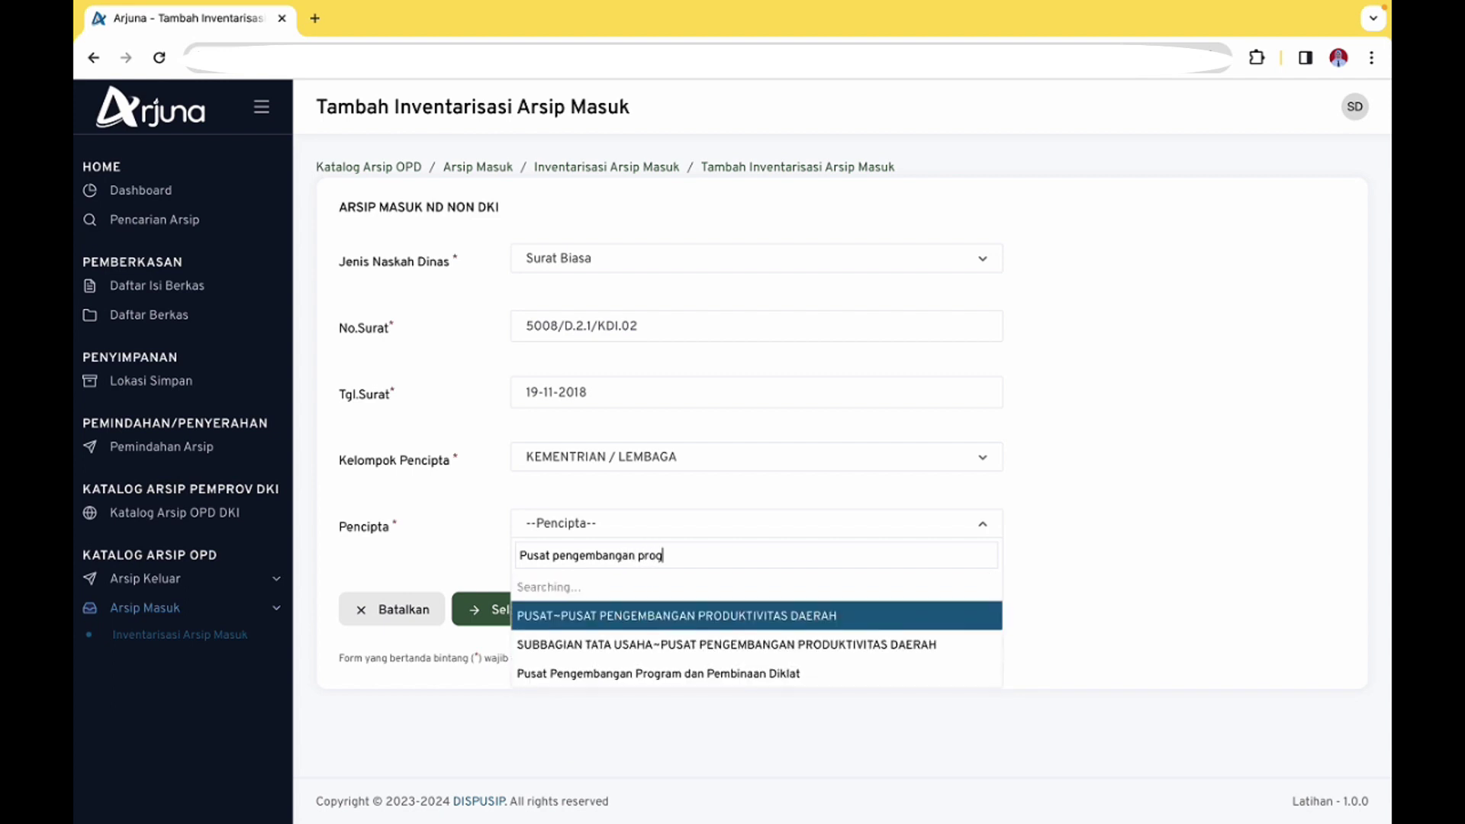
left_click(773, 596)
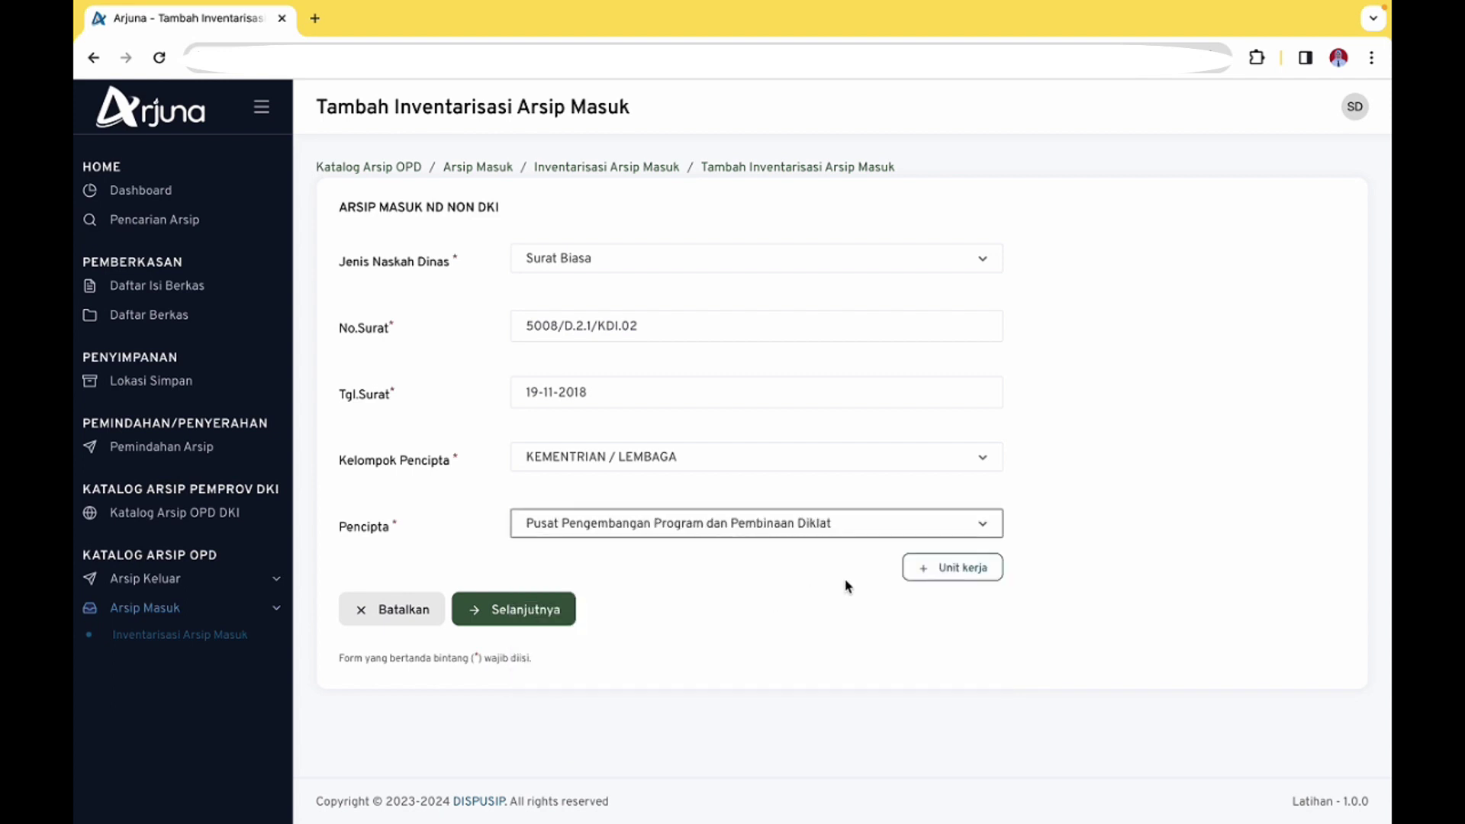
left_click(525, 618)
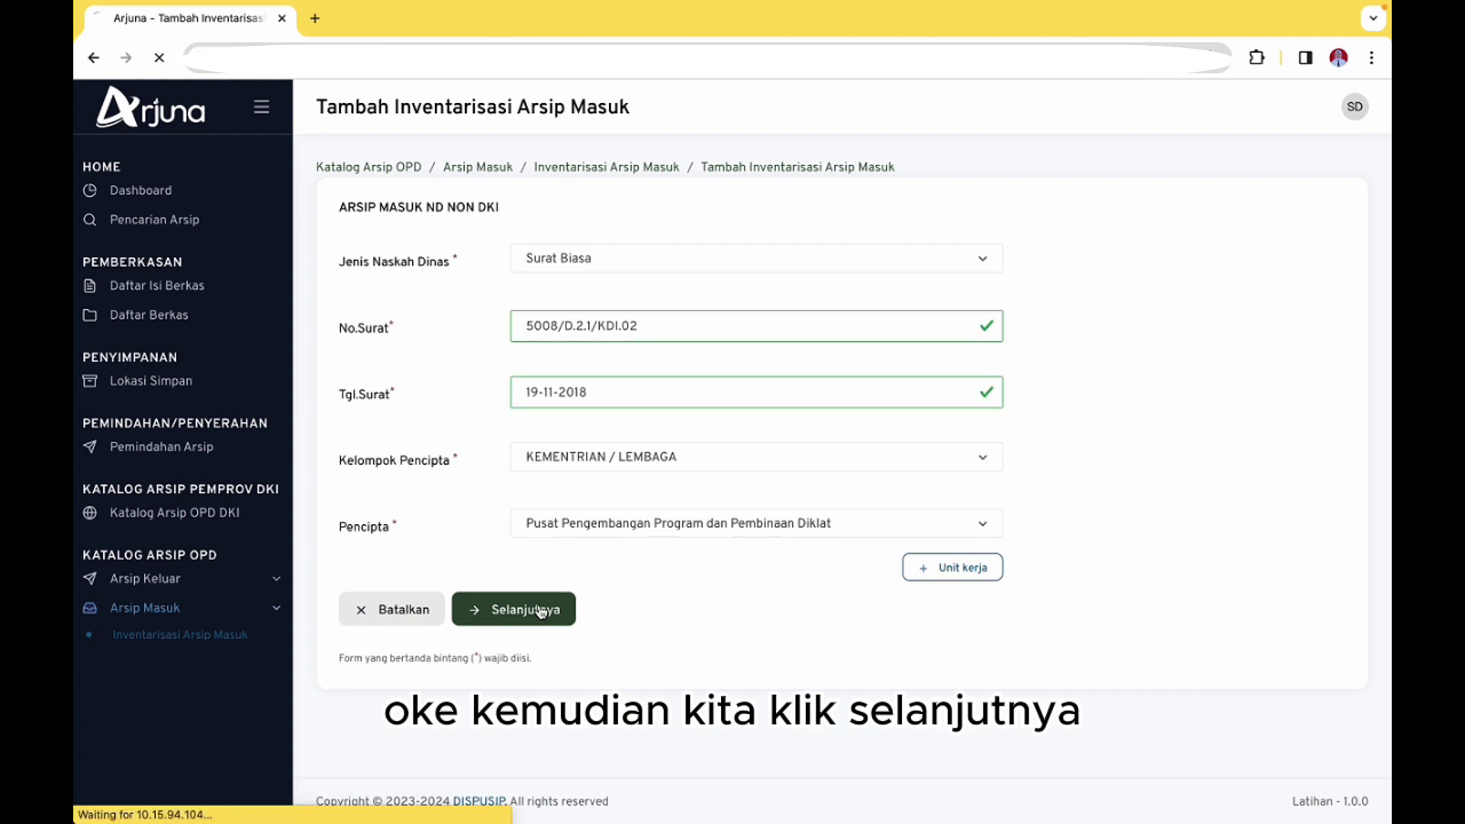
left_click(1035, 264)
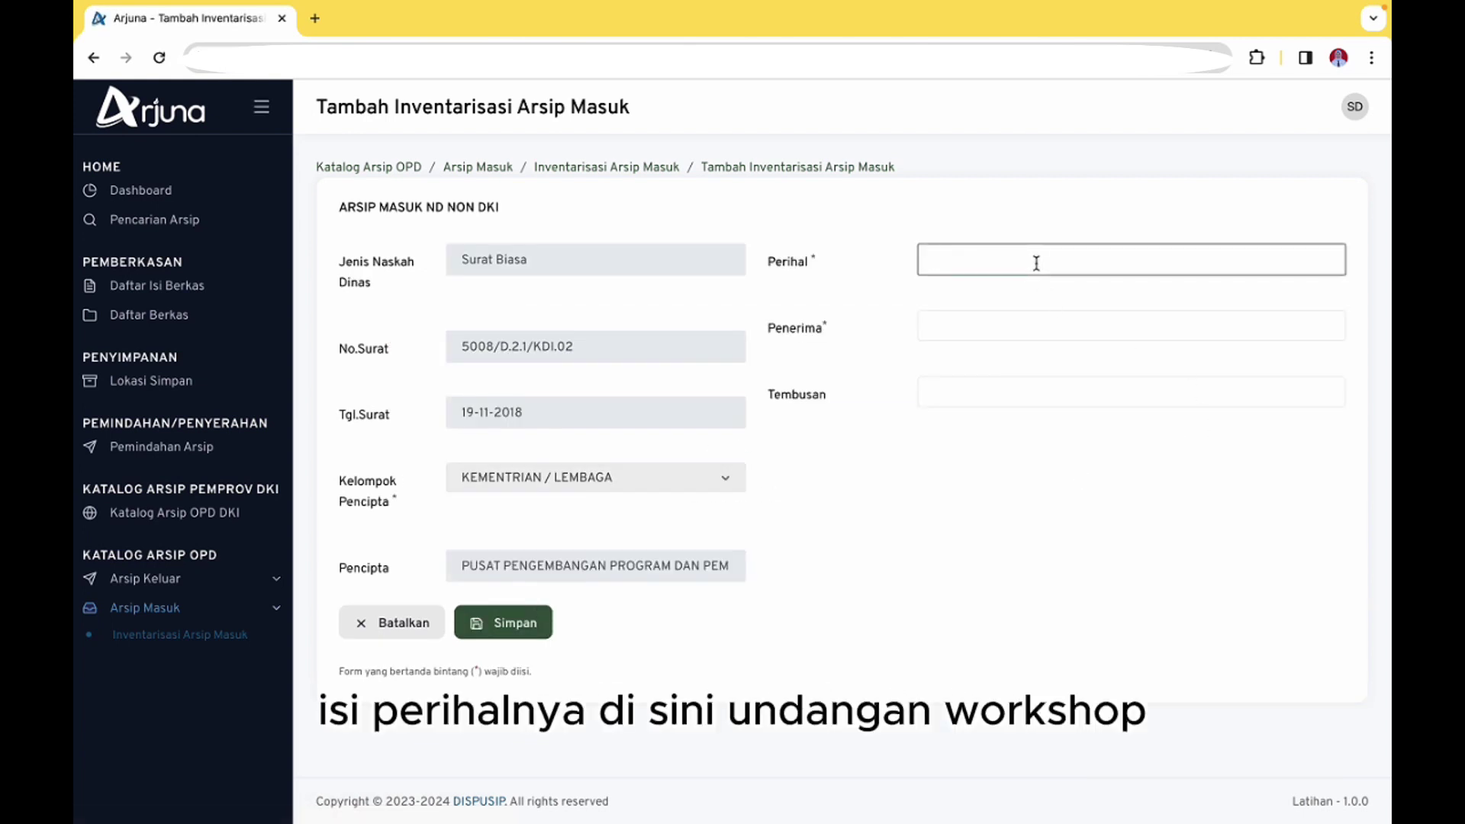
Enter Perihal 'Undangan Workshop dan Diseminasi Kebijakan Pengembangan Kompetensi PN'
type("Undangan Workshop ")
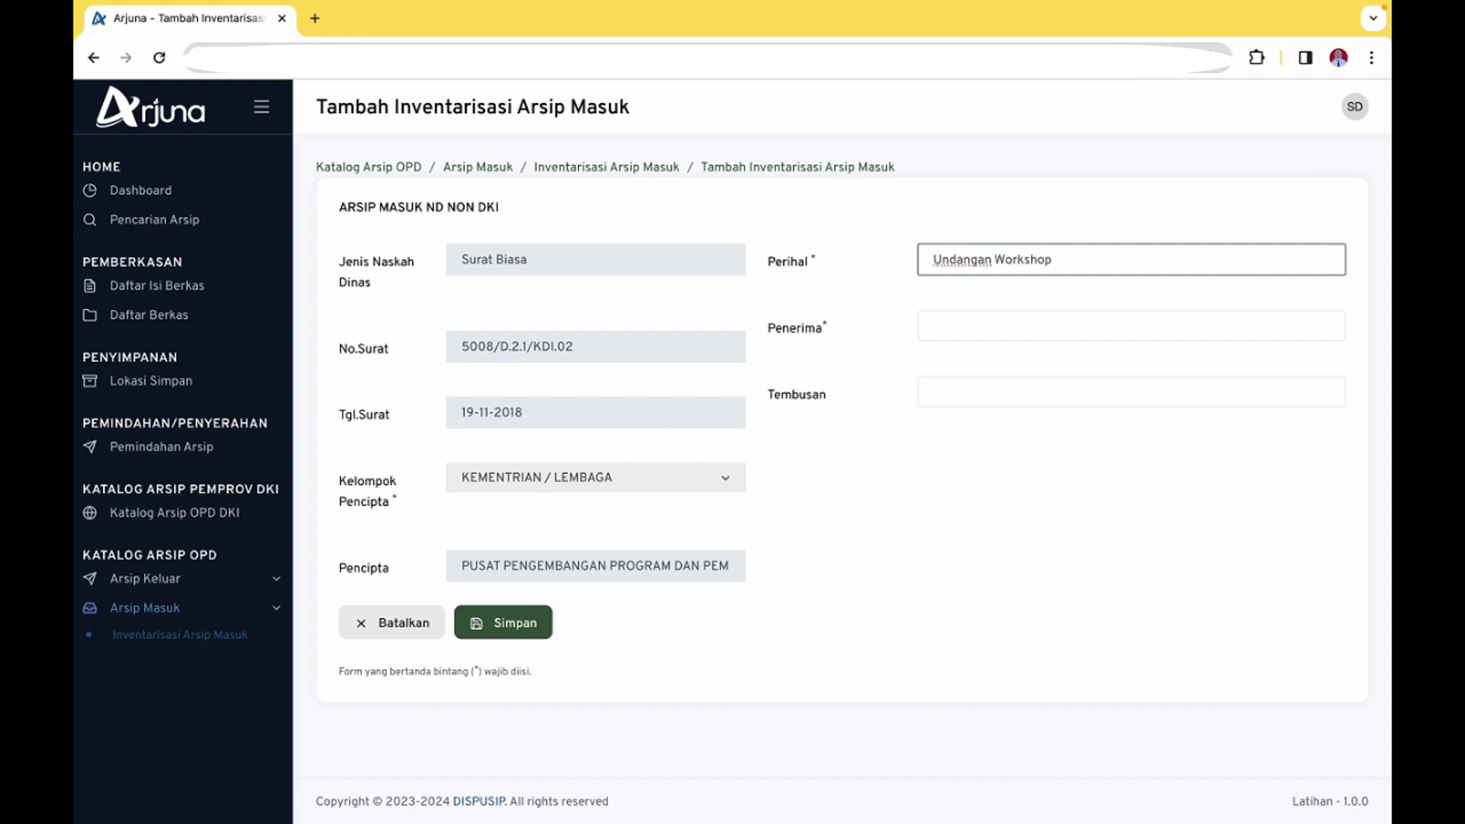
type("dan Diseminasi Kebijakan")
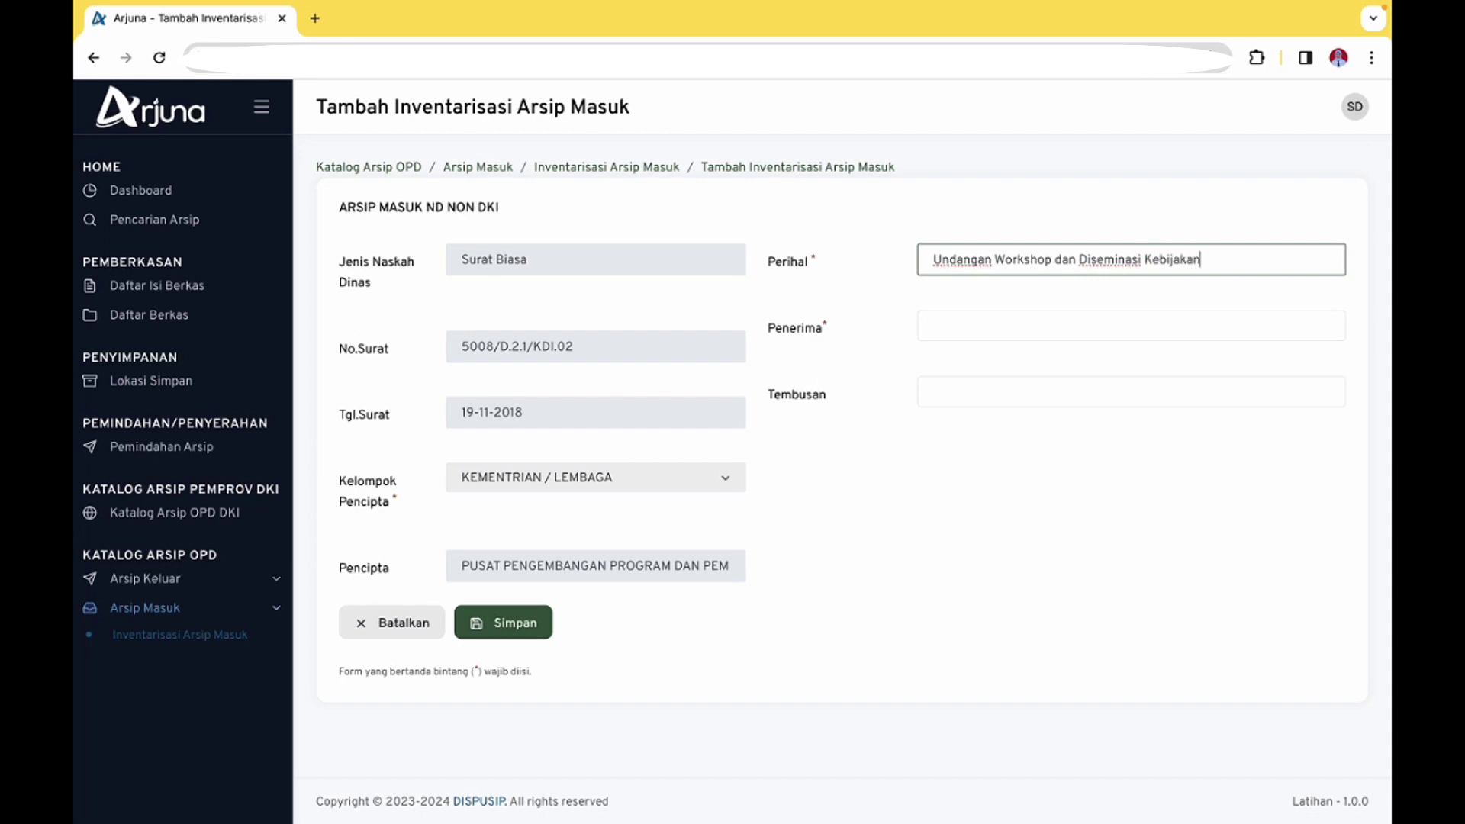
type(" Pengembangan")
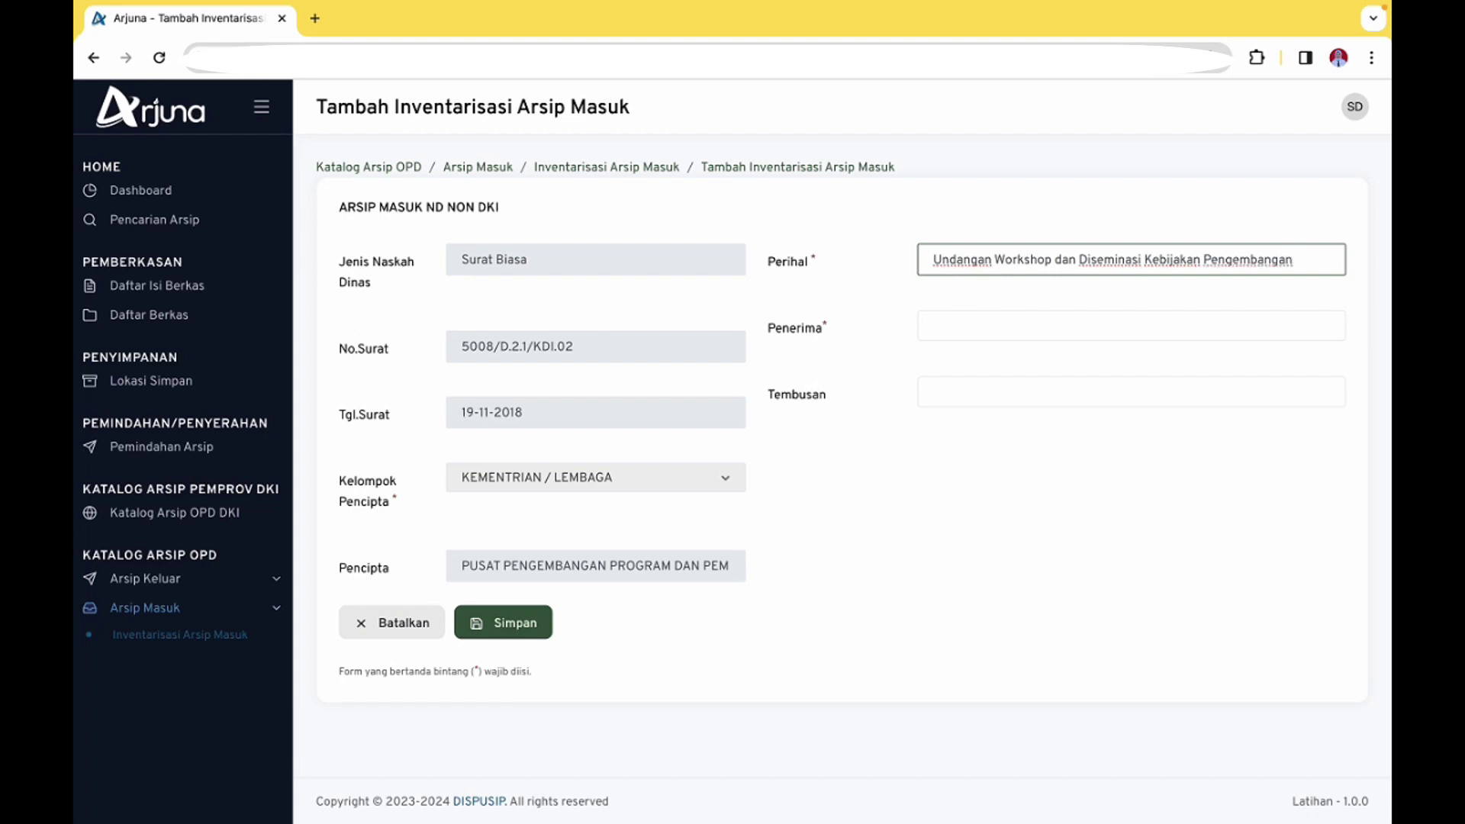
type(" Kompe")
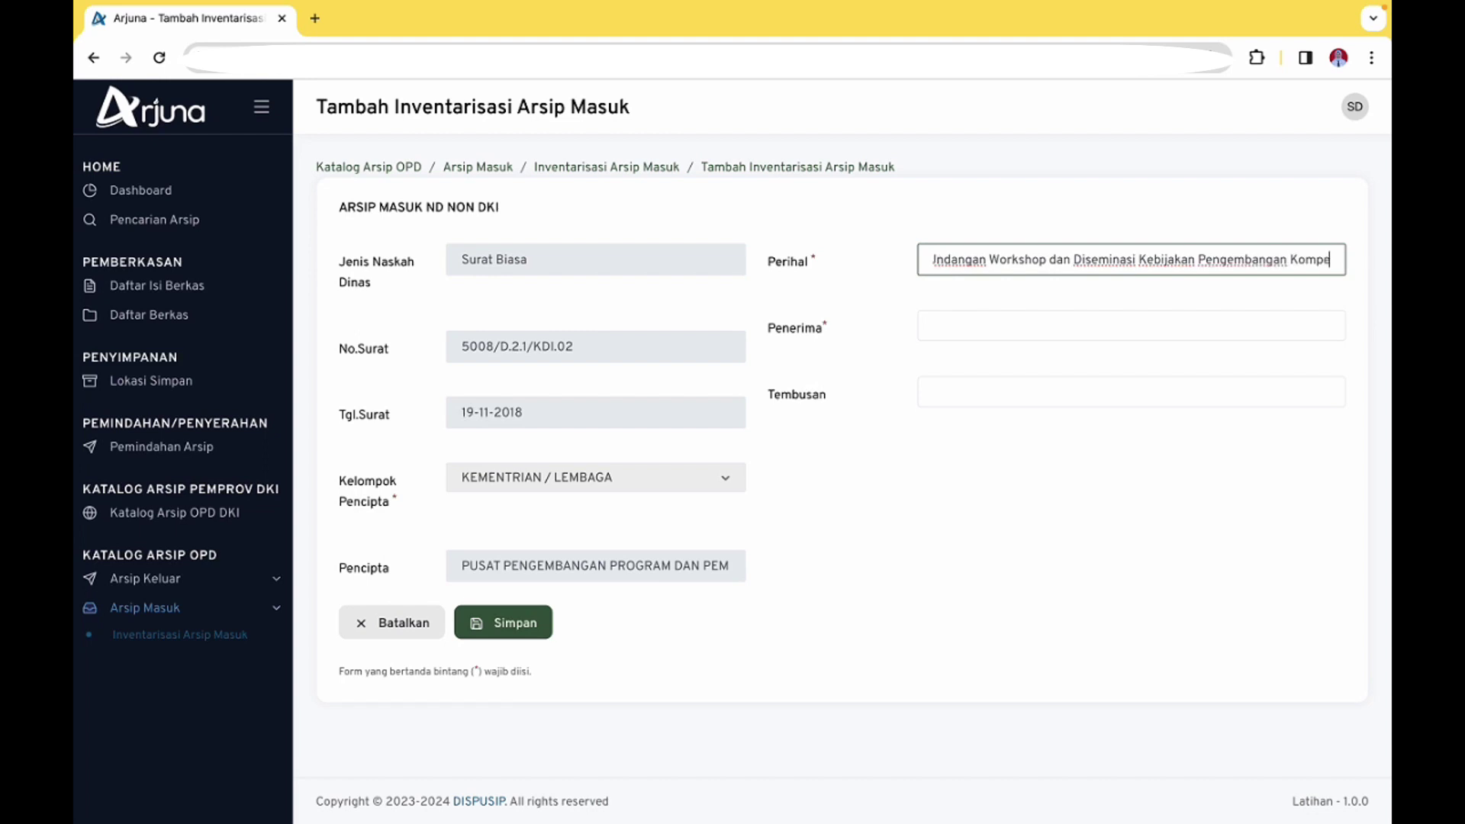
type("tensi PNS")
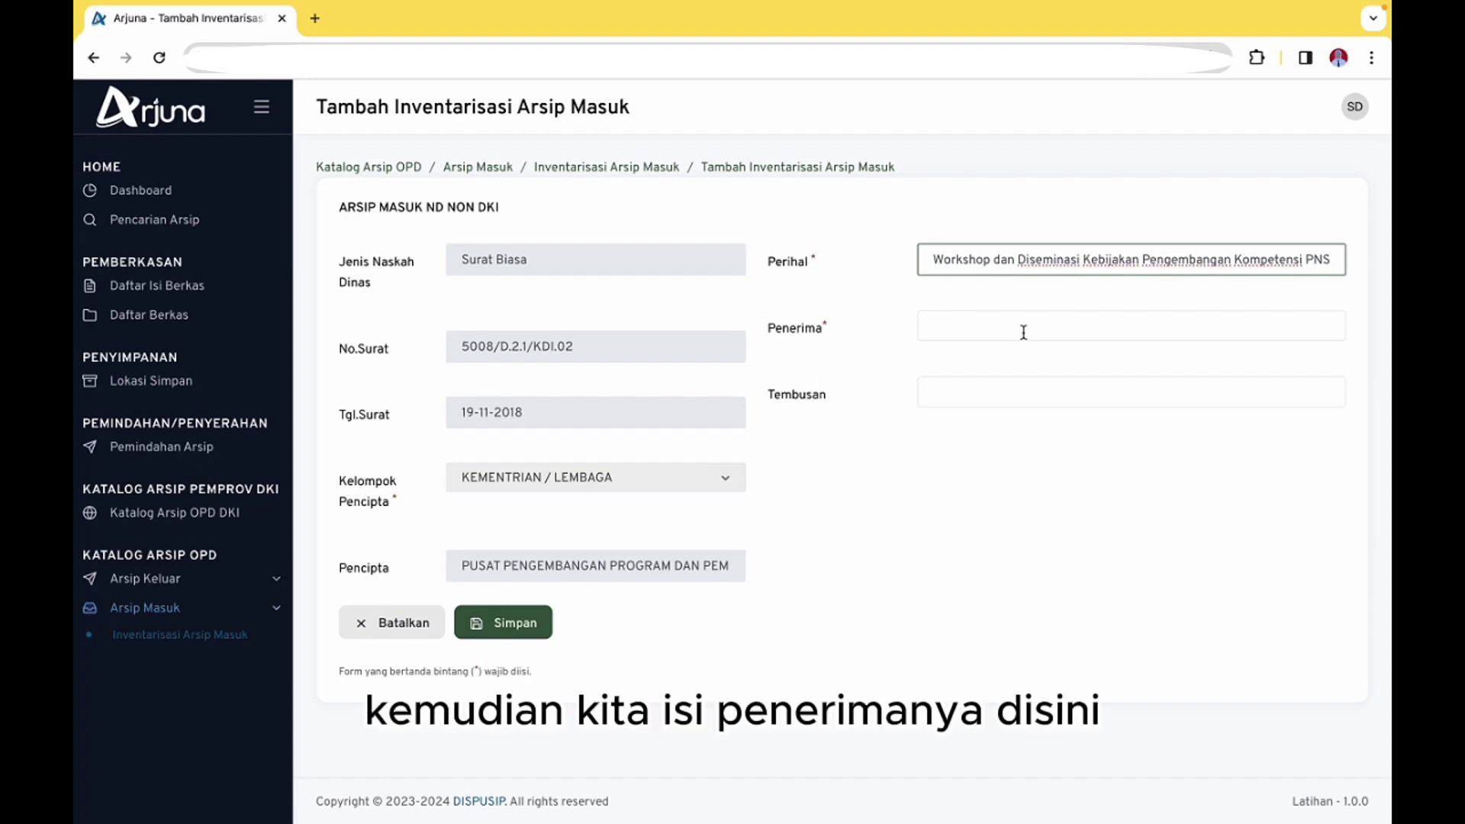
left_click(1025, 331)
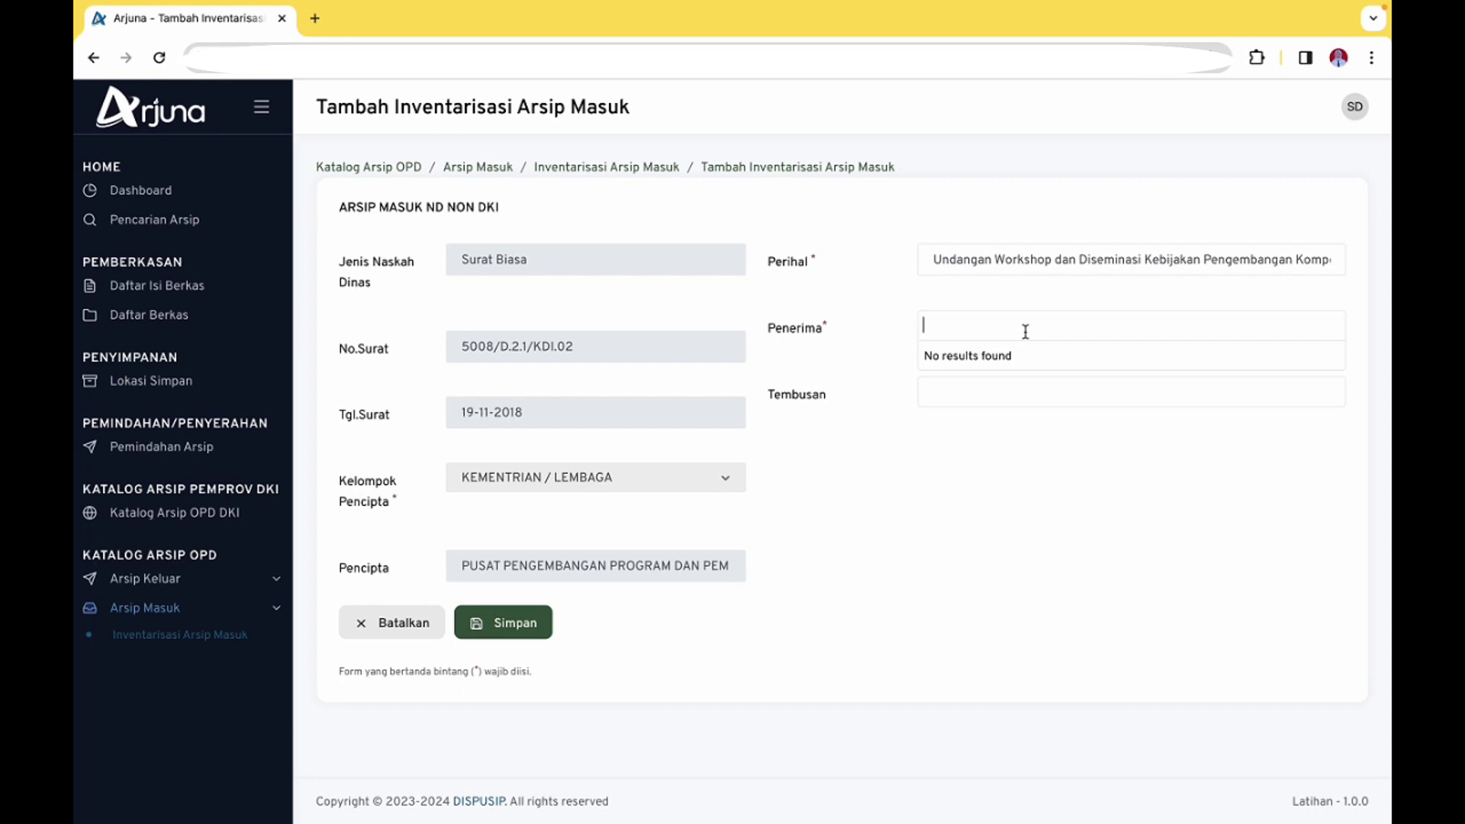
Add DINAS PERPUSTAKAAN DAN KEARSIPAN and DINAS KOMUNIKASI, INFORMATIKA DAN STATISTIK as recipients
type("DIN")
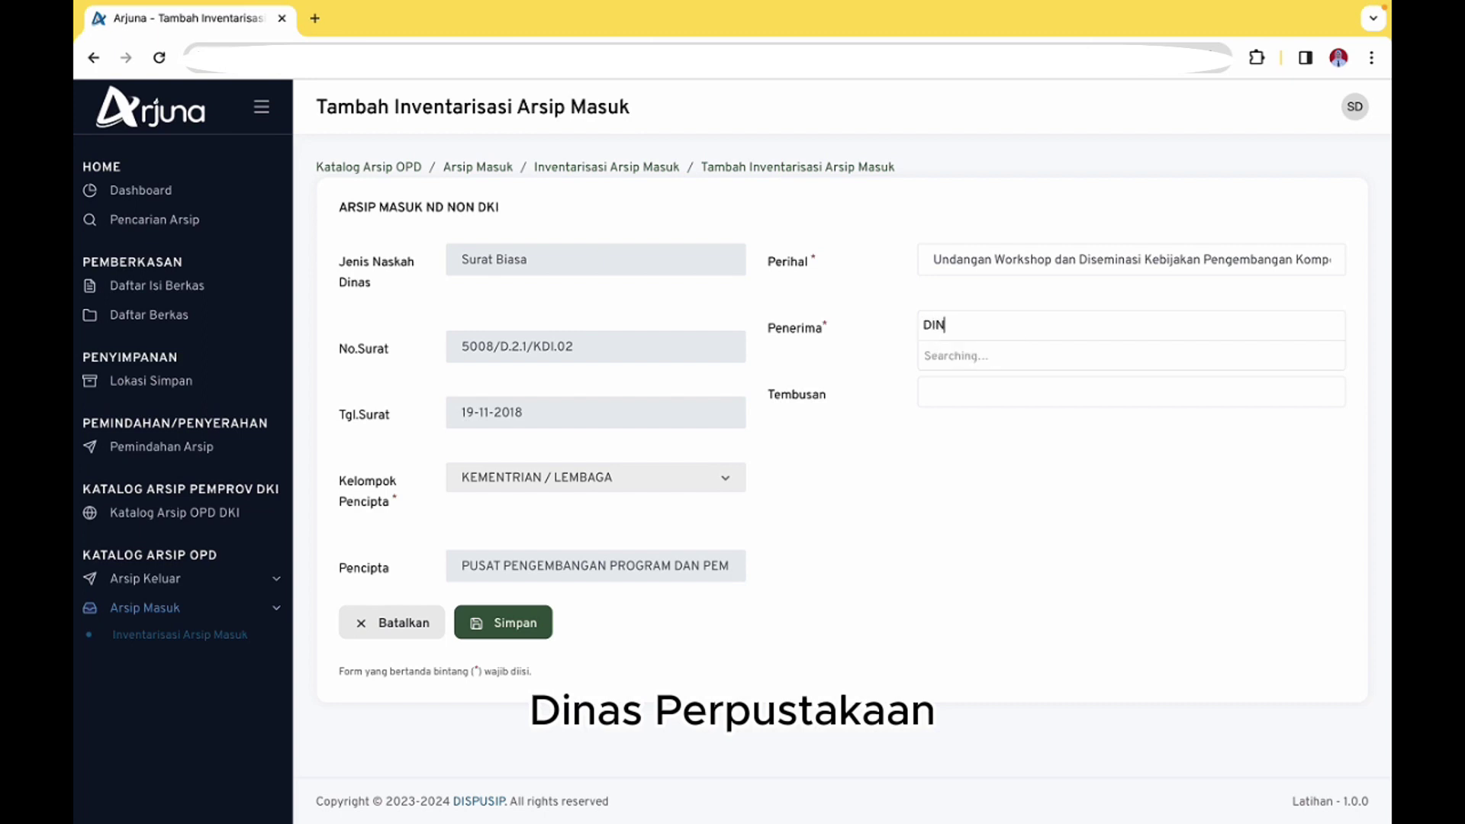
type("AS PERPUST")
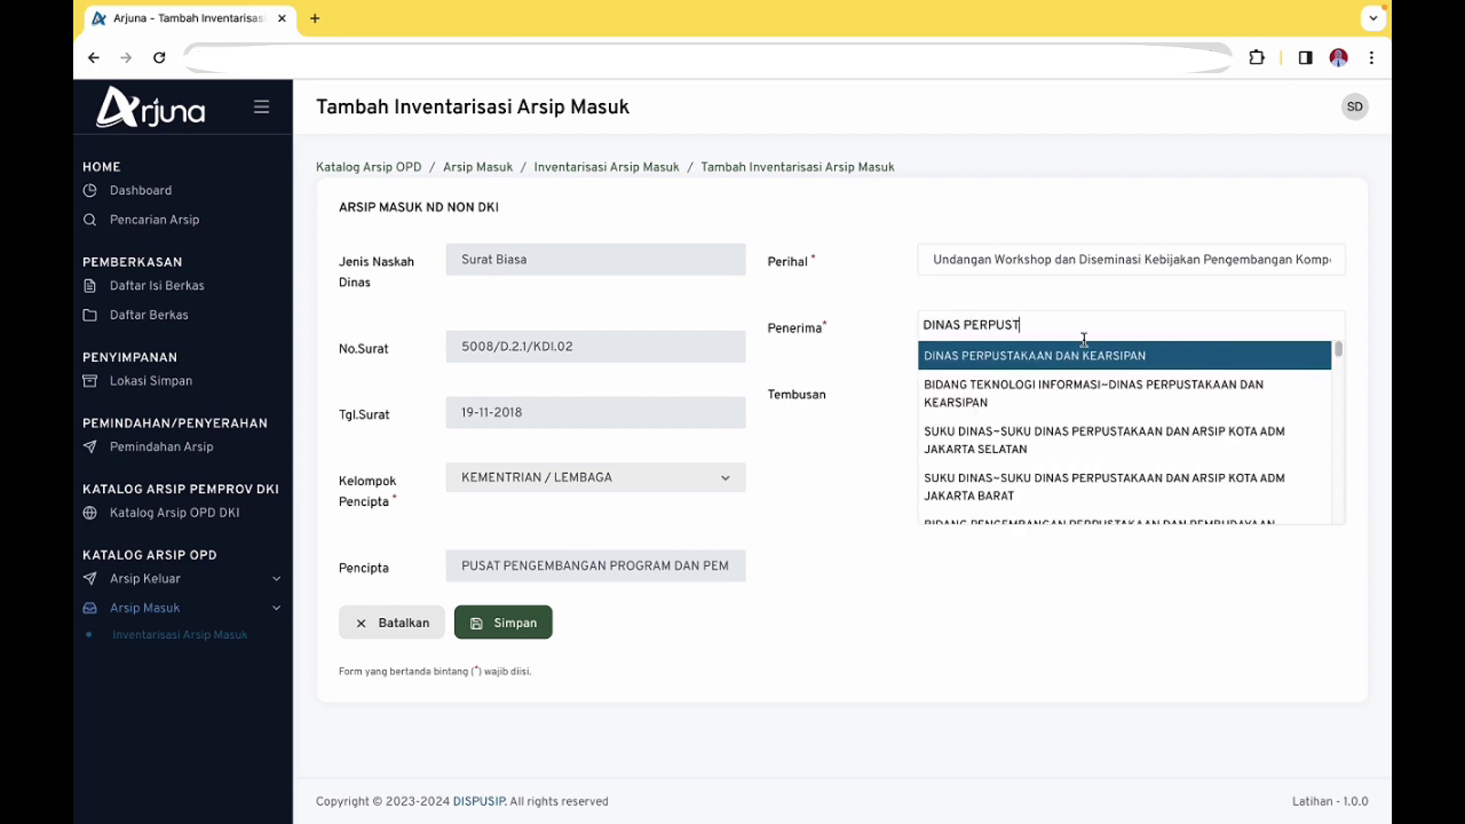
left_click(1095, 356)
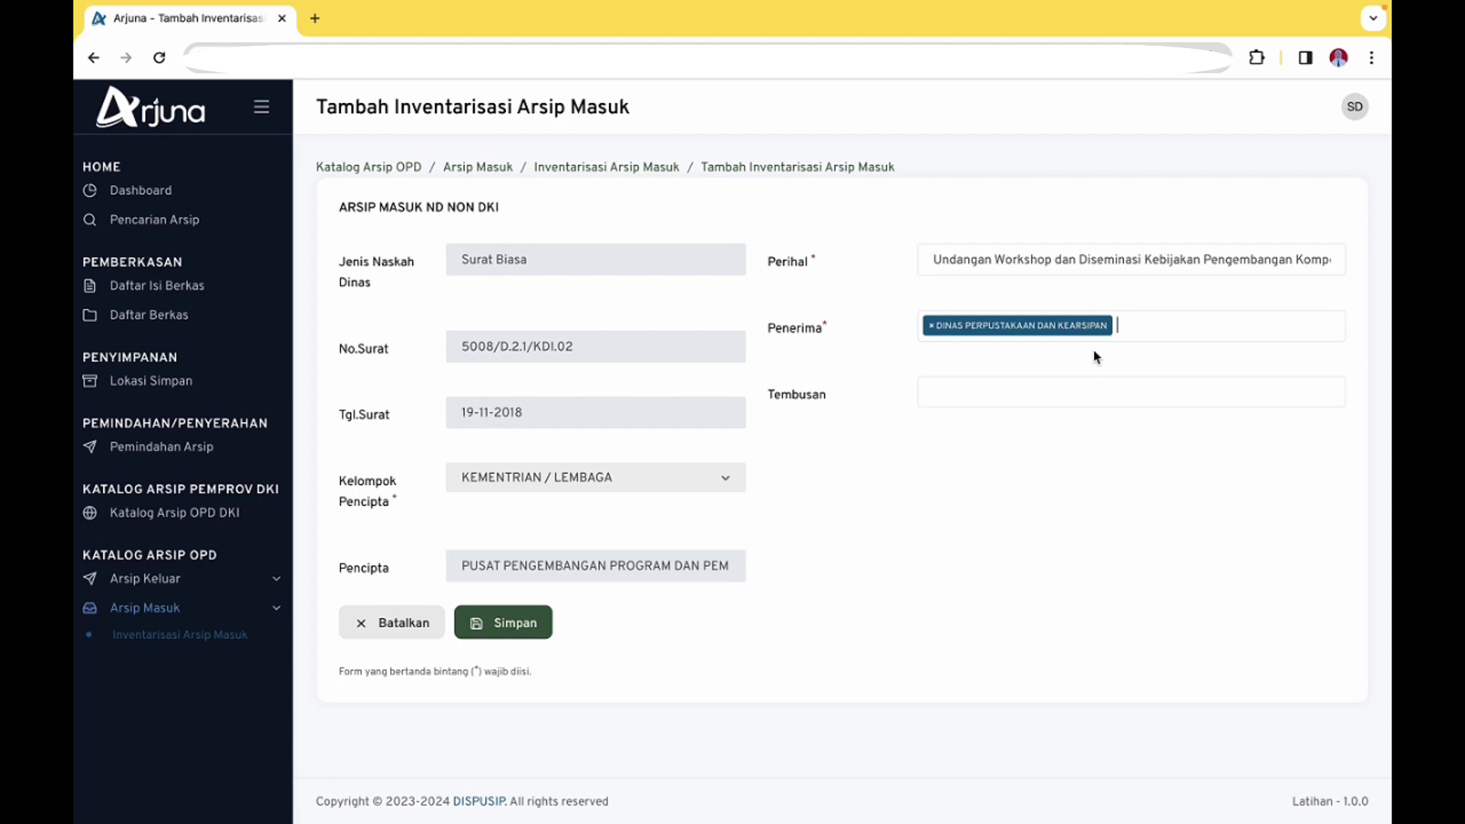
type("DINAS KO")
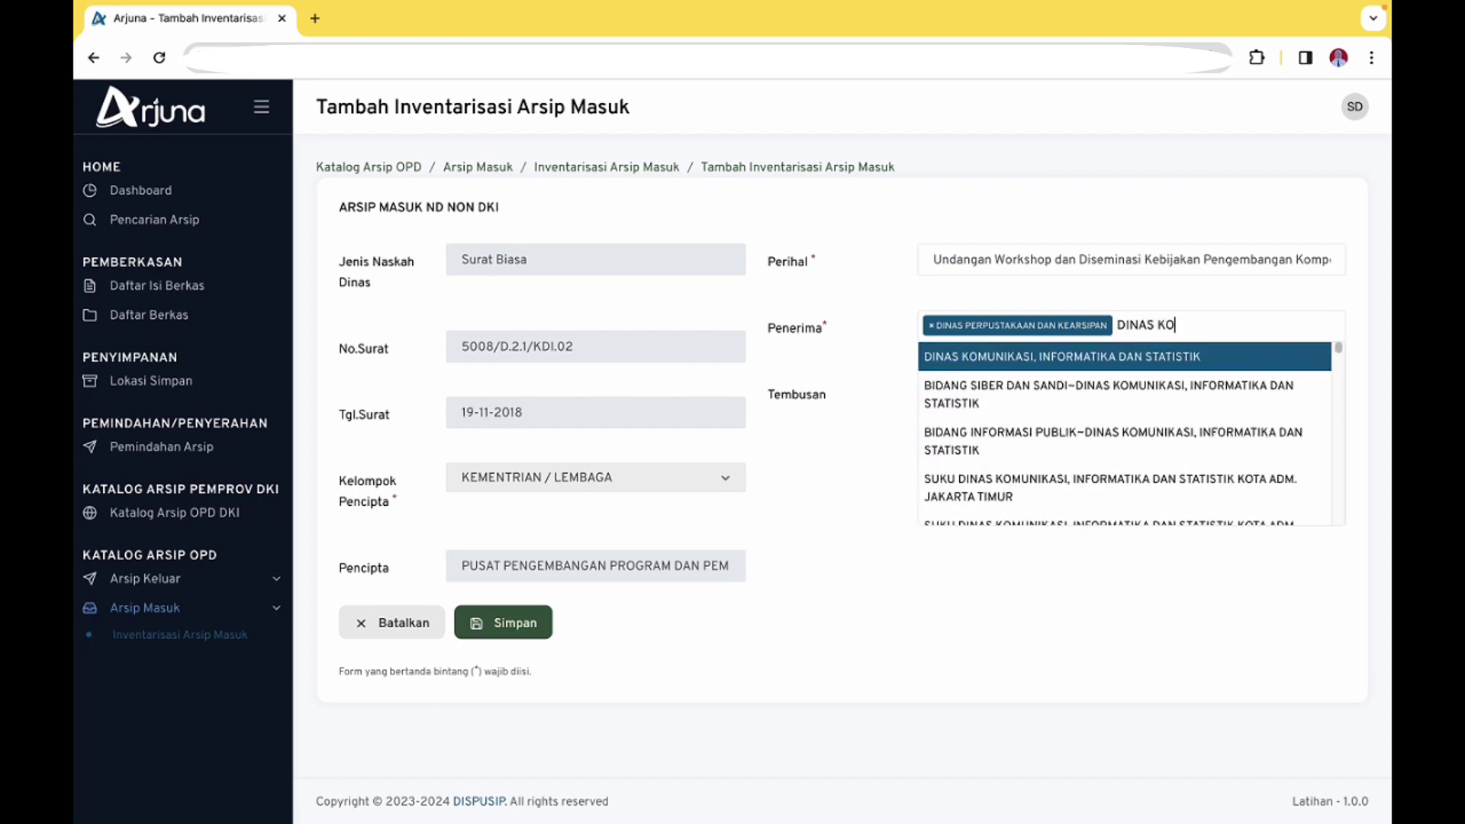
key("Return")
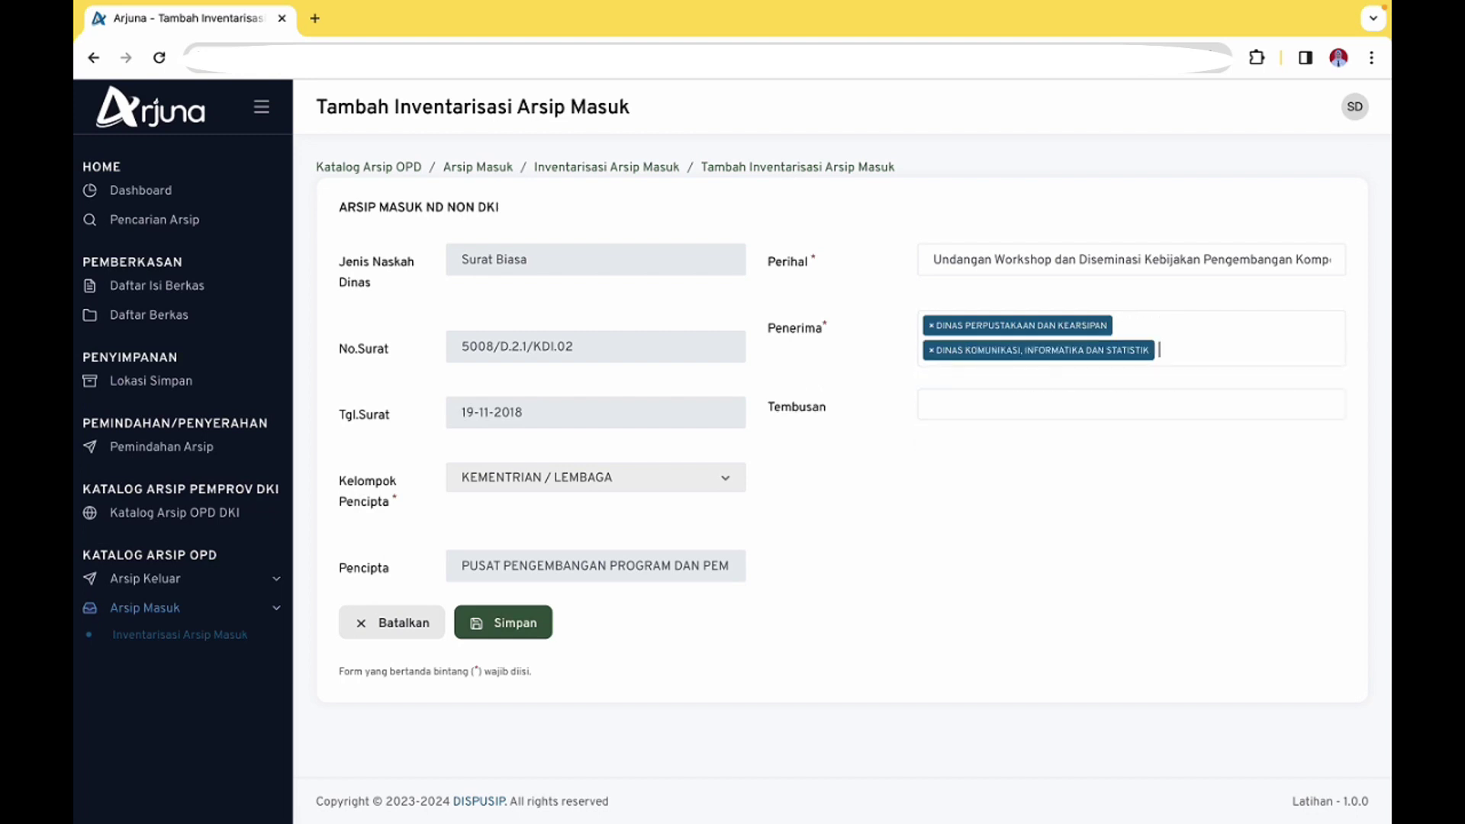
Try searching Tembusan for 'DEPUTI BIDANG DIK', then leave the copy recipient empty
left_click(1059, 402)
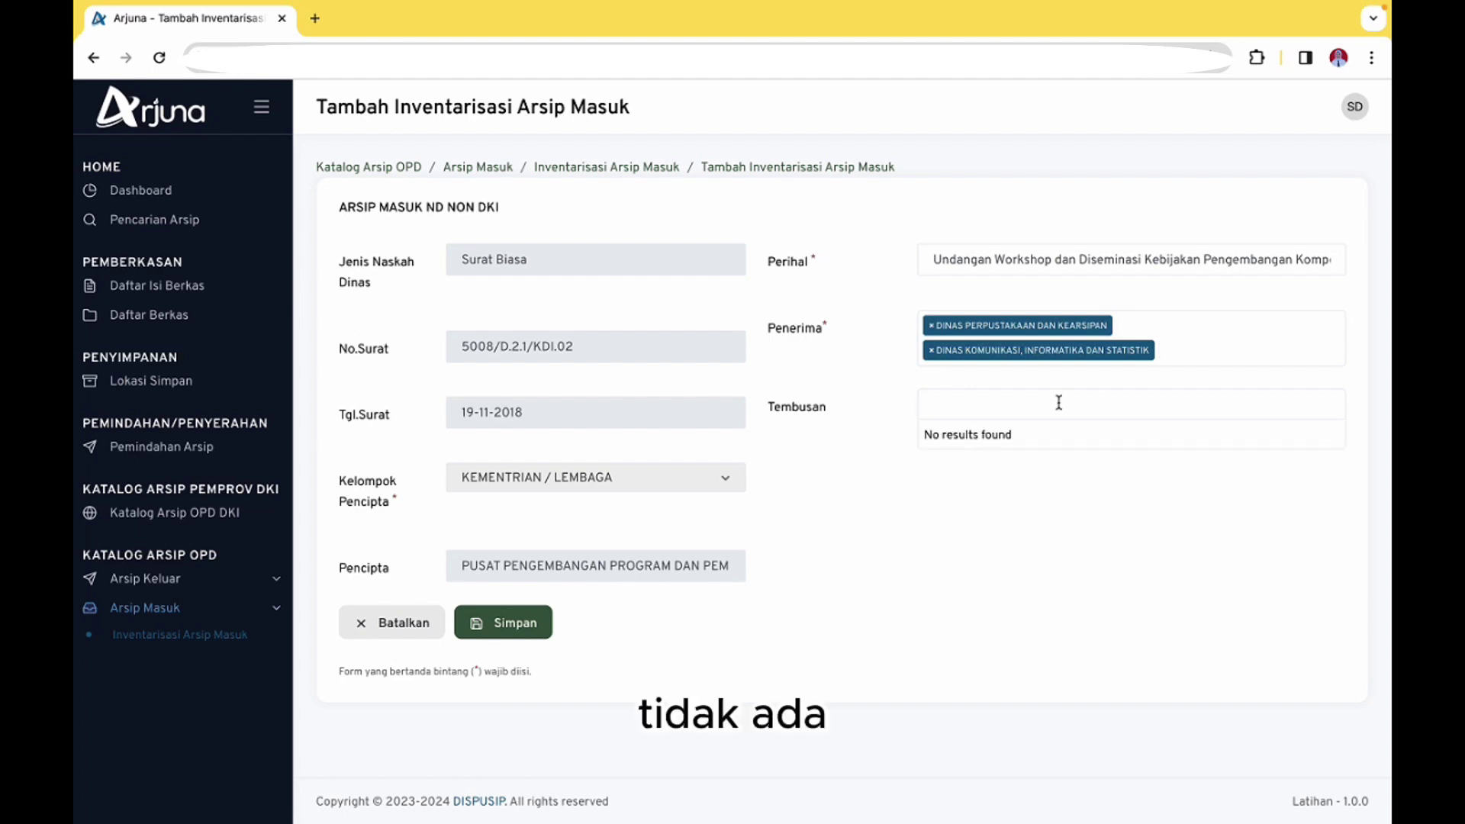
left_click(850, 621)
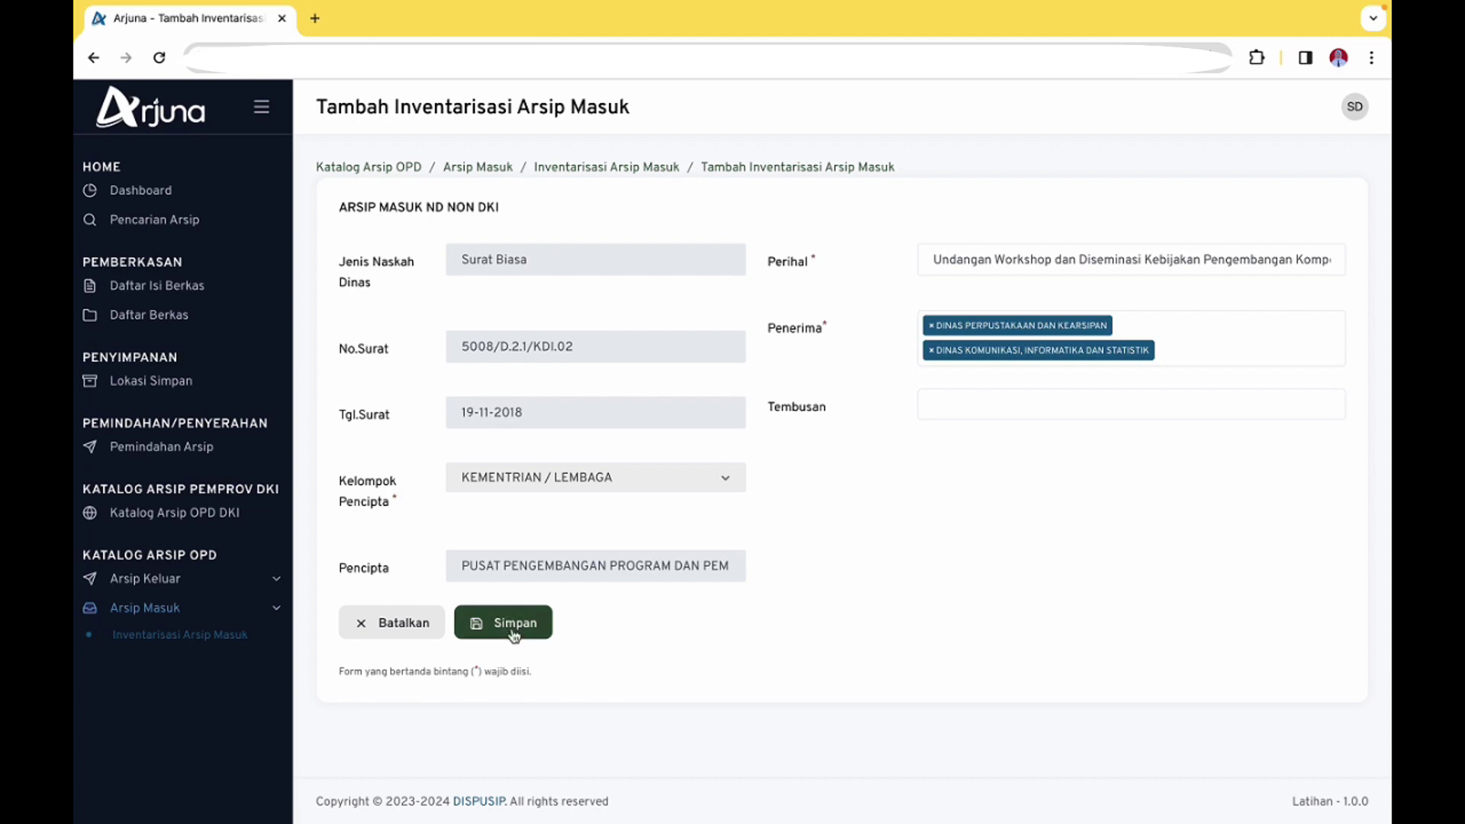
left_click(972, 392)
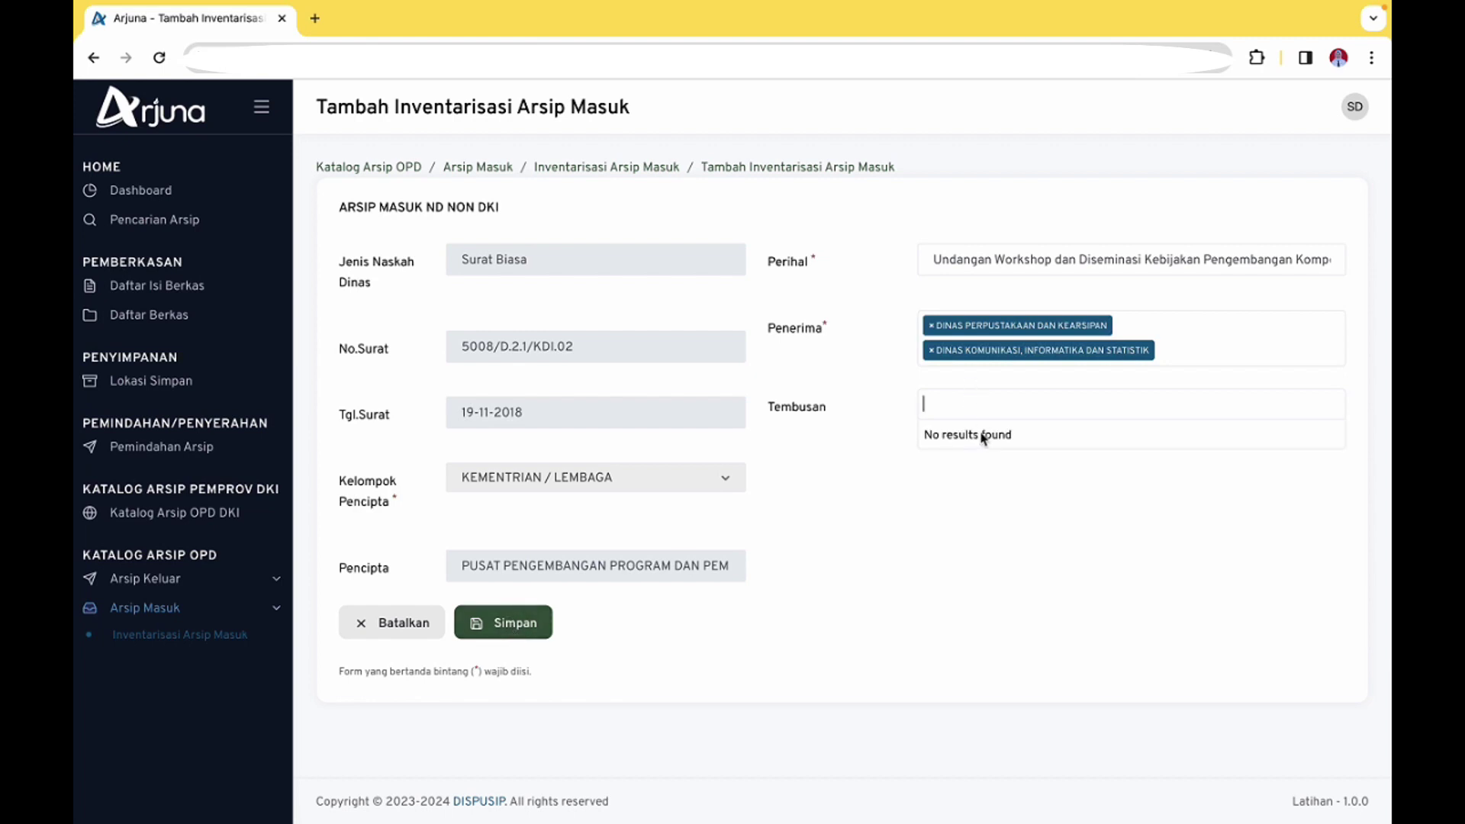
type("DEPUTI ")
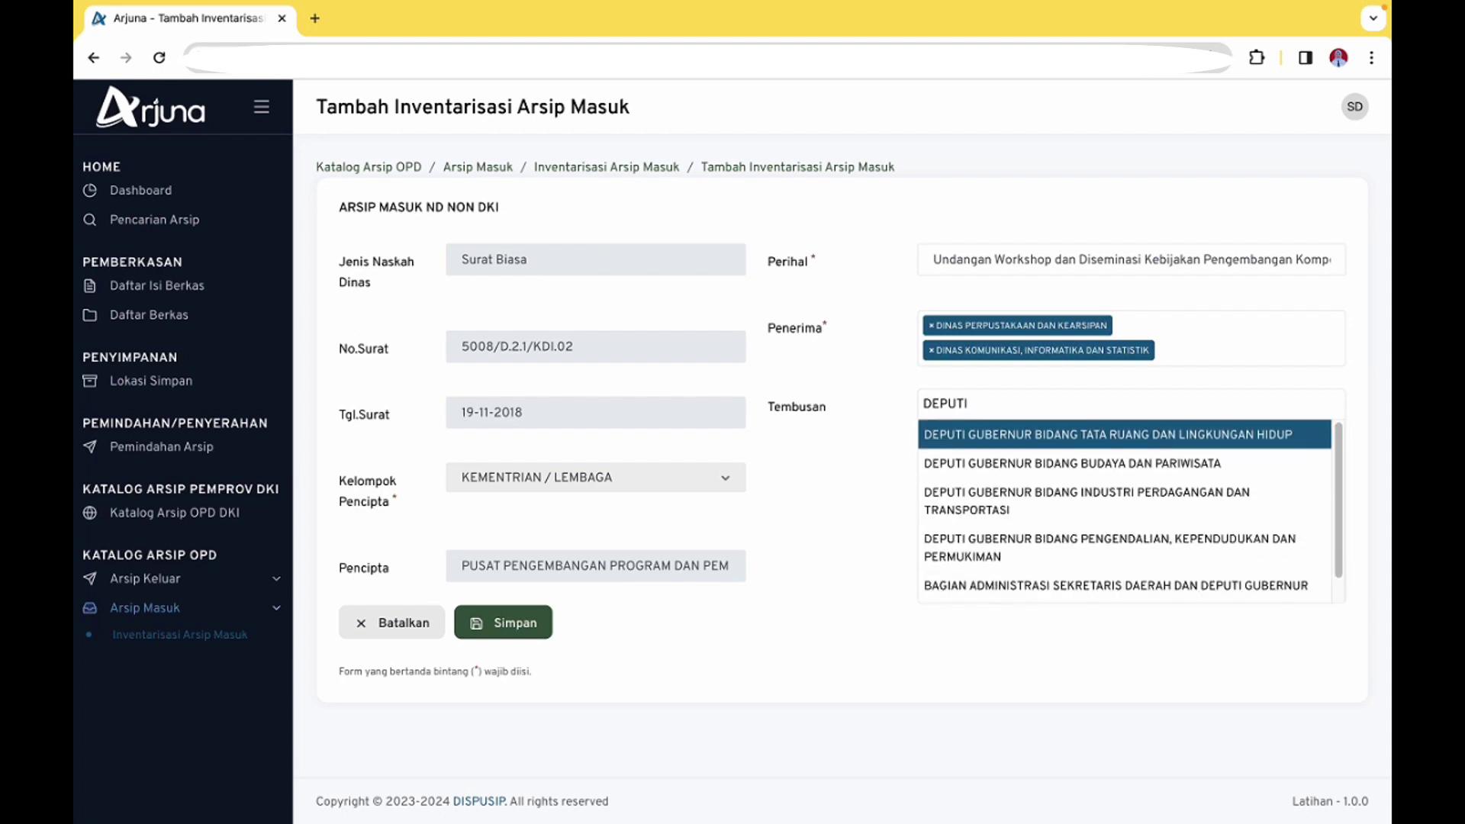
type("BIDANG")
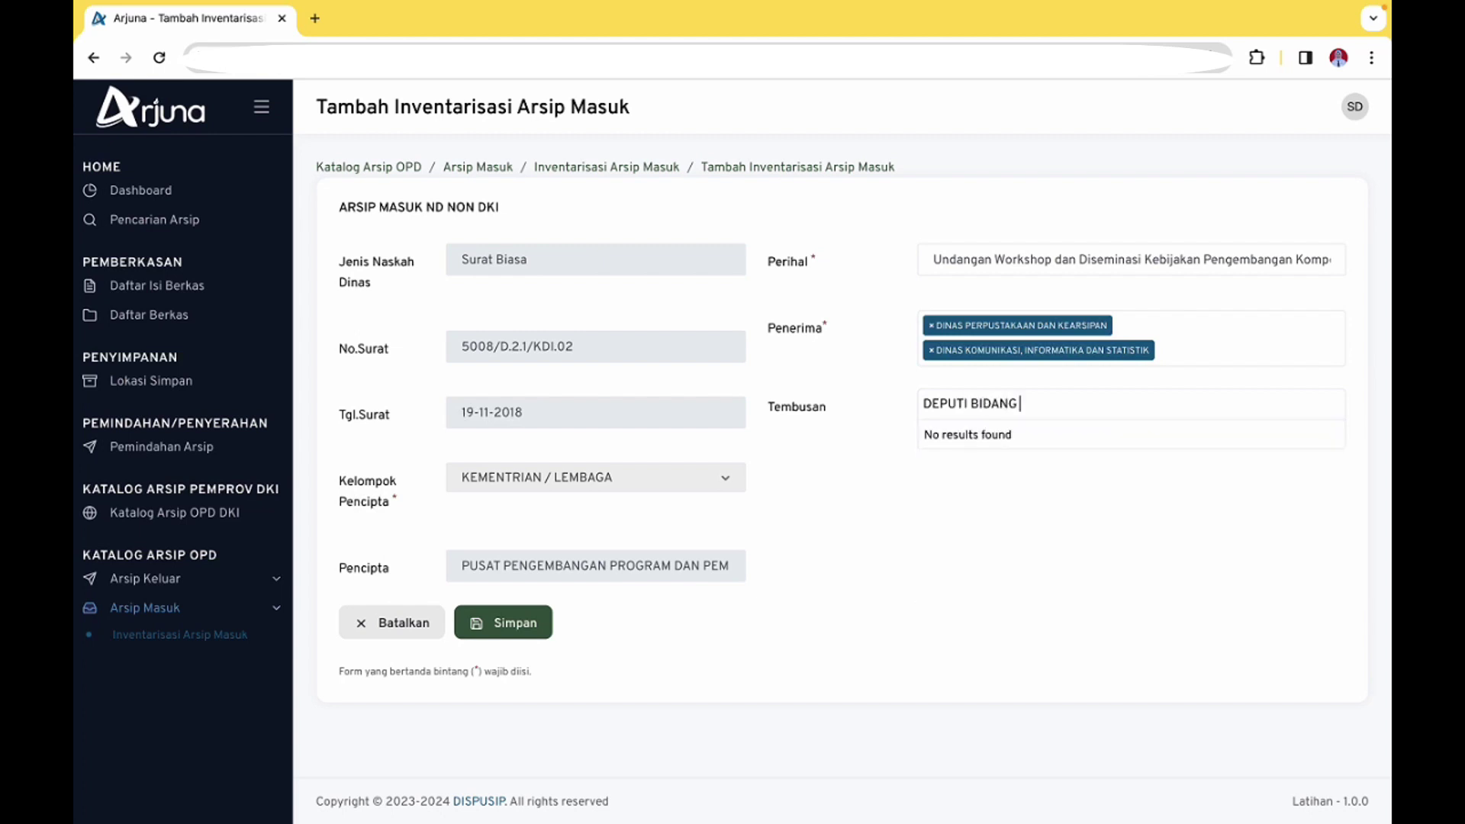
type(" DIK")
key("BackSpace")
key("BackSpace")
key("BackSpace")
key("BackSpace")
key("BackSpace")
key("BackSpace")
key("BackSpace")
left_click(611, 267)
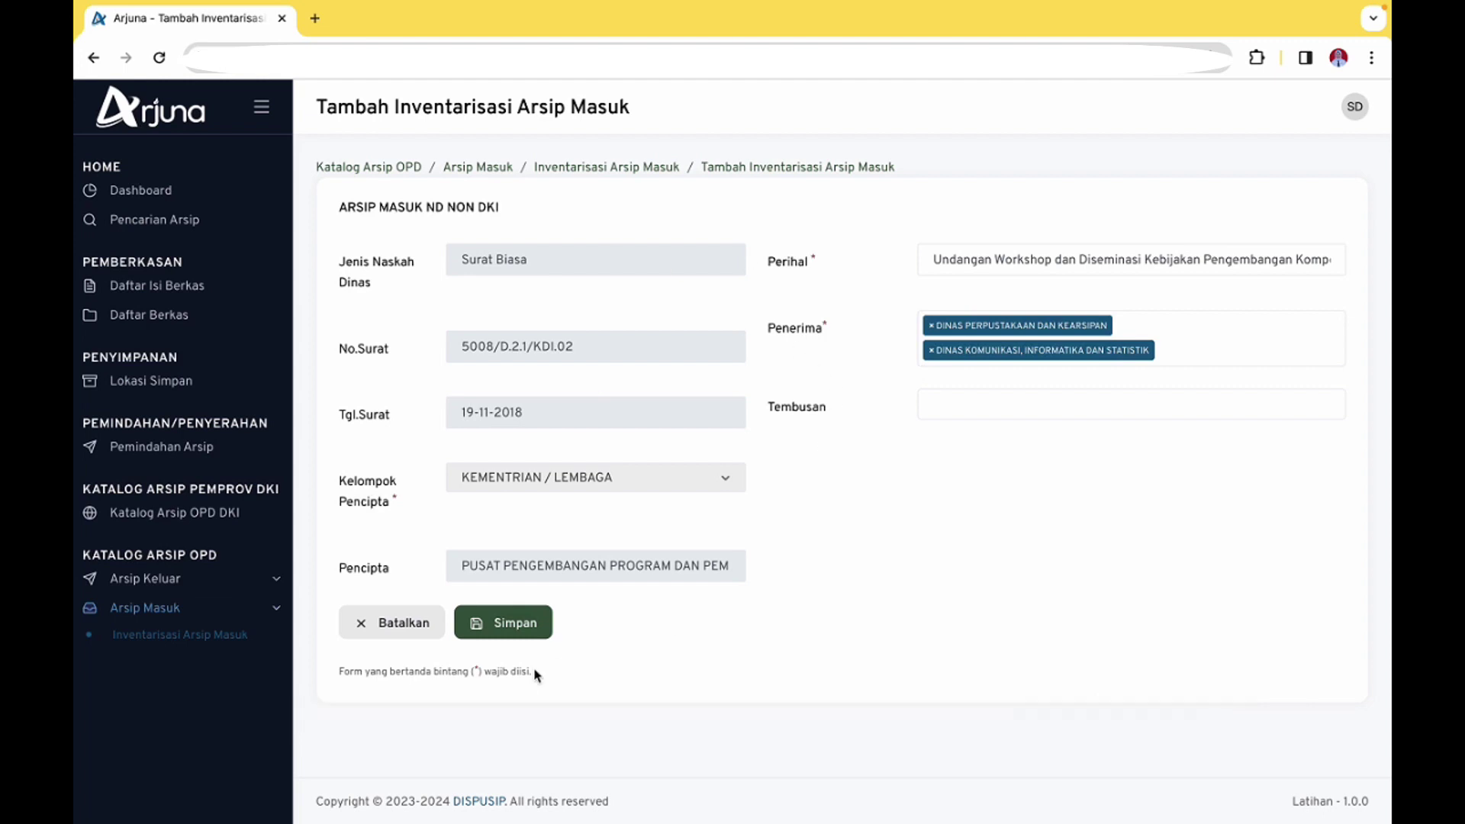
Save the letter entry and review the Inventarisasi Arsip Masuk table
left_click(536, 628)
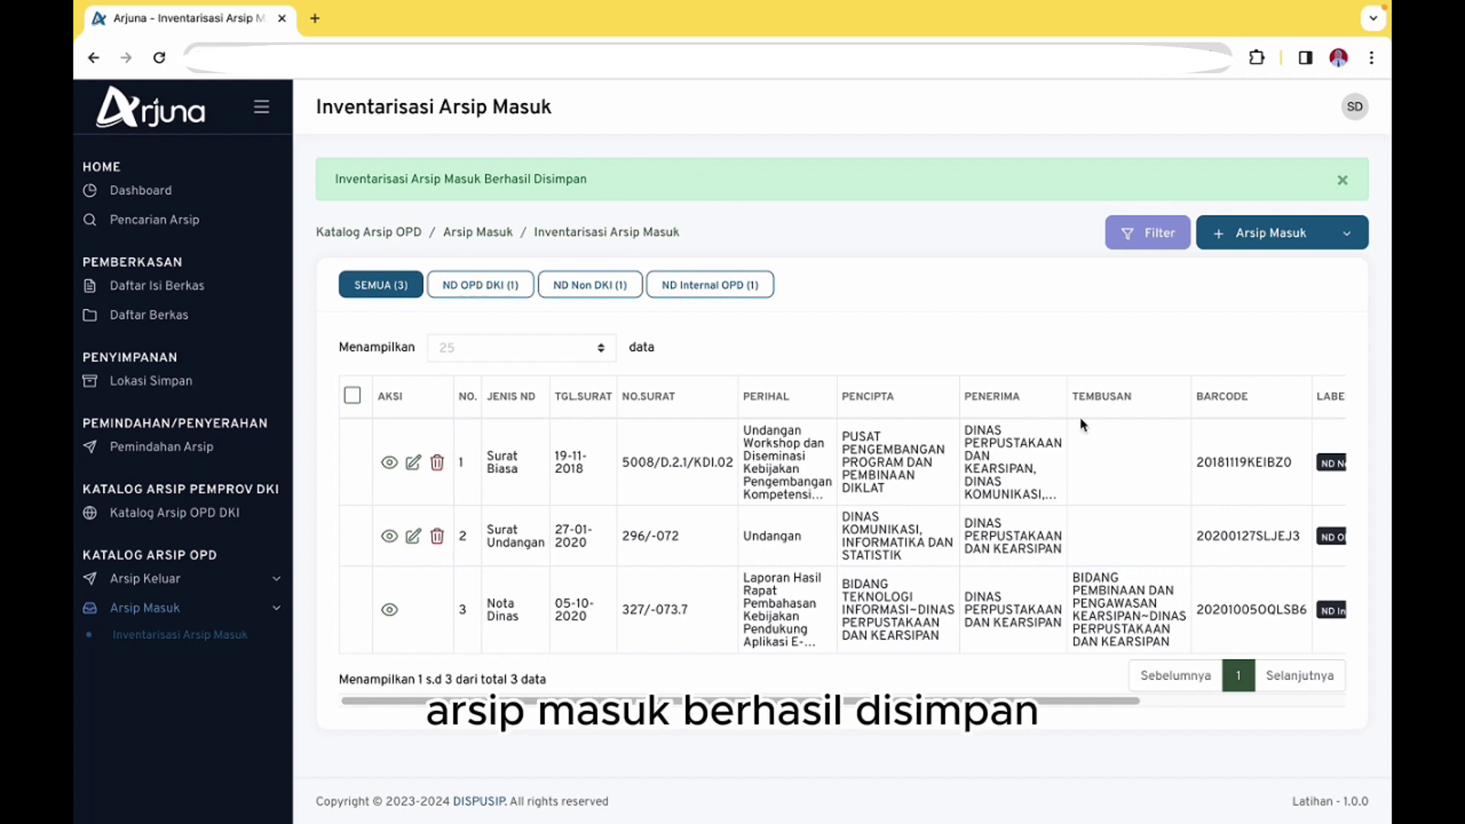
scroll(1042, 494, "right", 5)
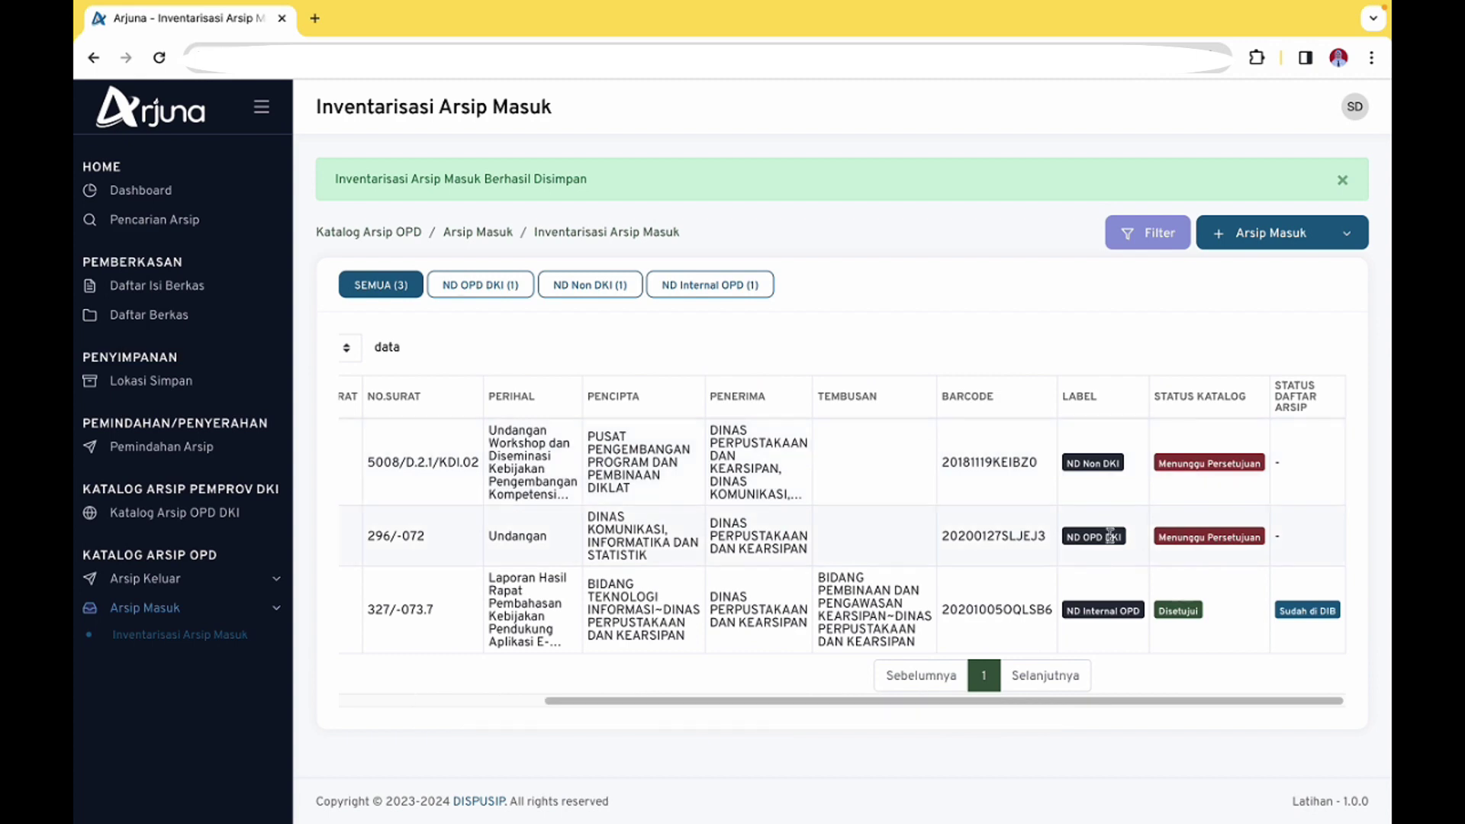
scroll(1083, 527, "left", 5)
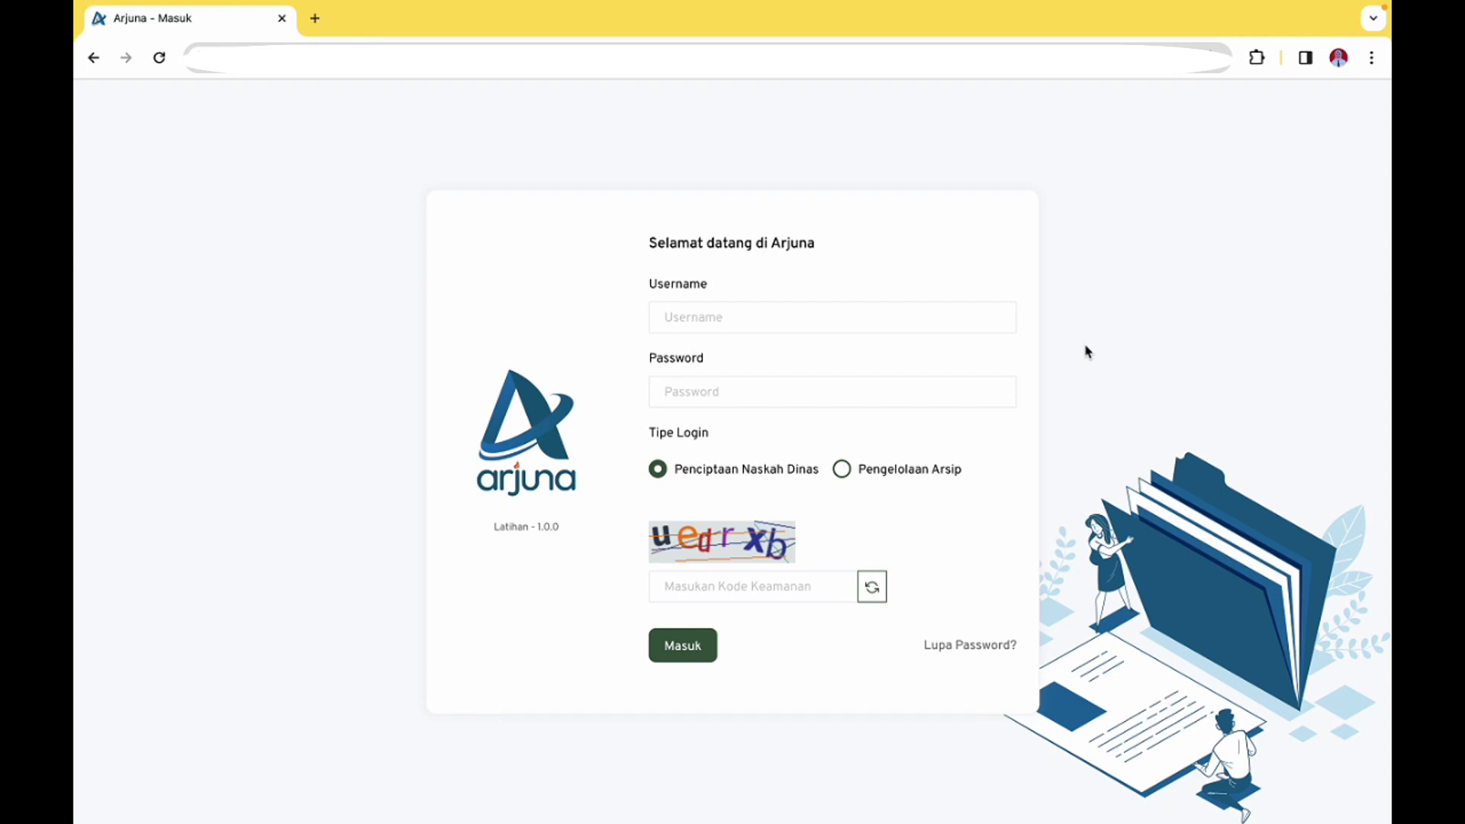
Log in with the approver's username, password and captcha under Penciptaan Naskah Dinas
left_click(939, 314)
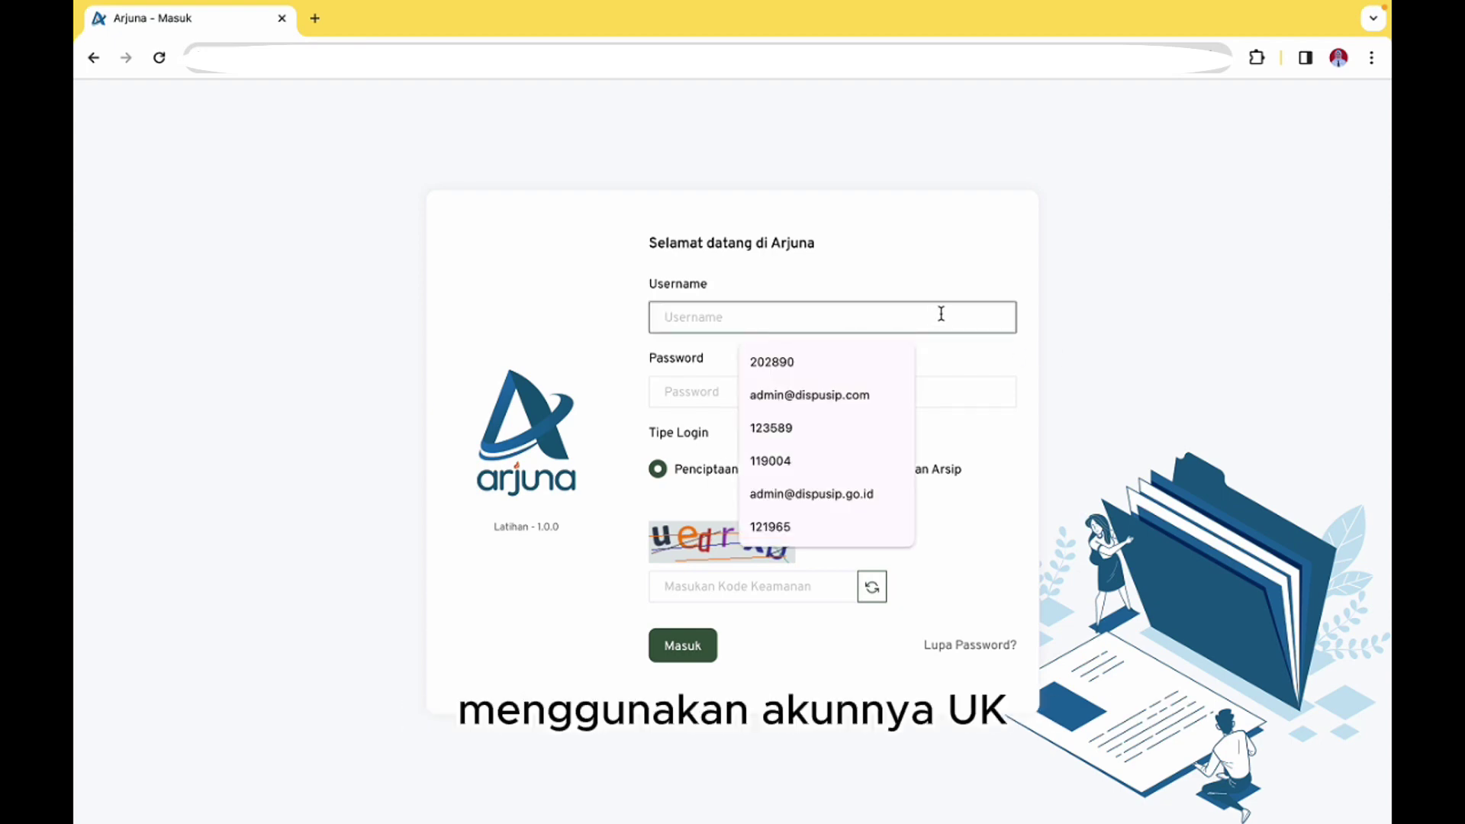
type("12")
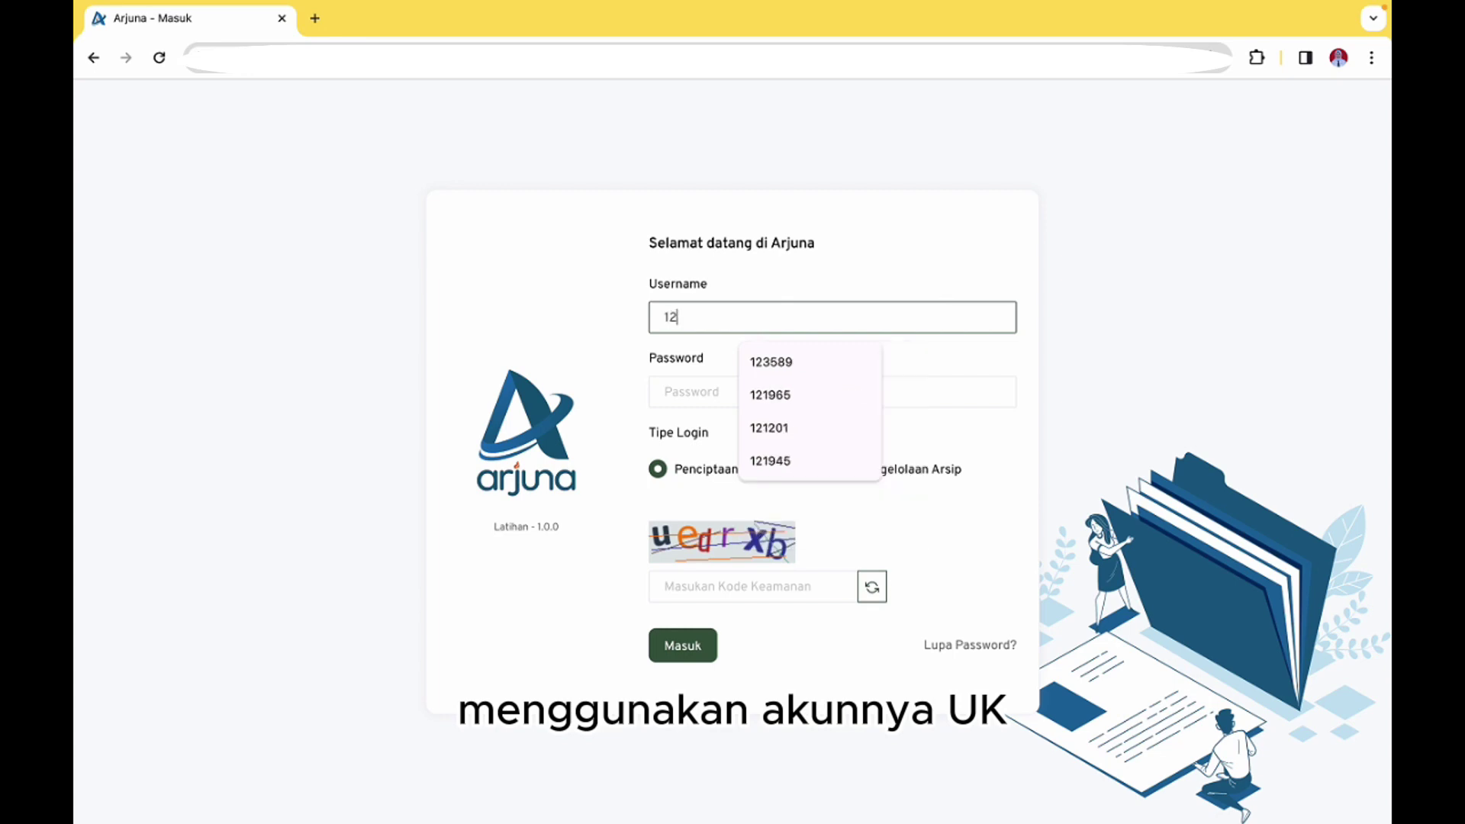
type("3")
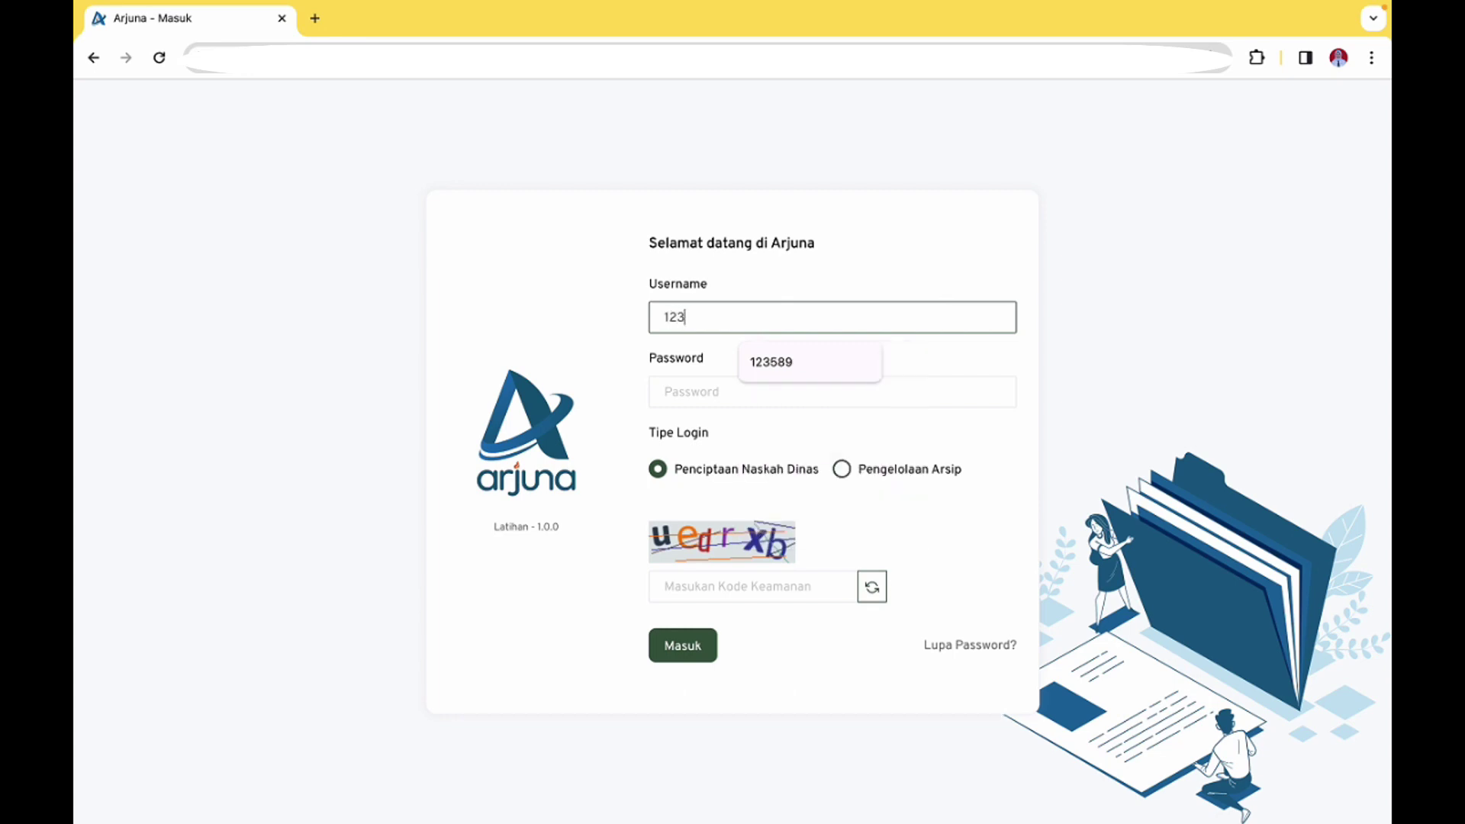
type("589")
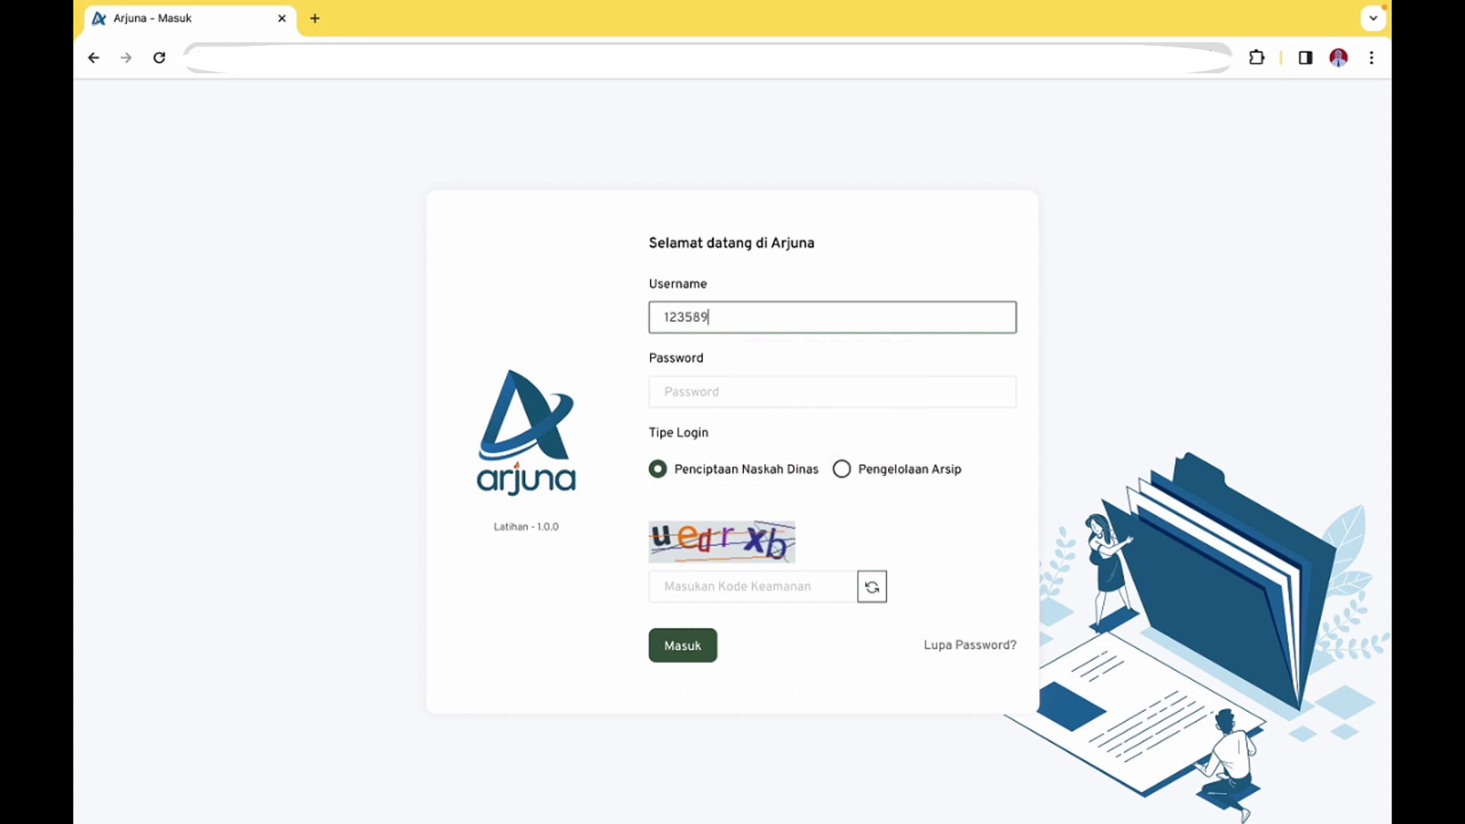
left_click(894, 401)
type("••")
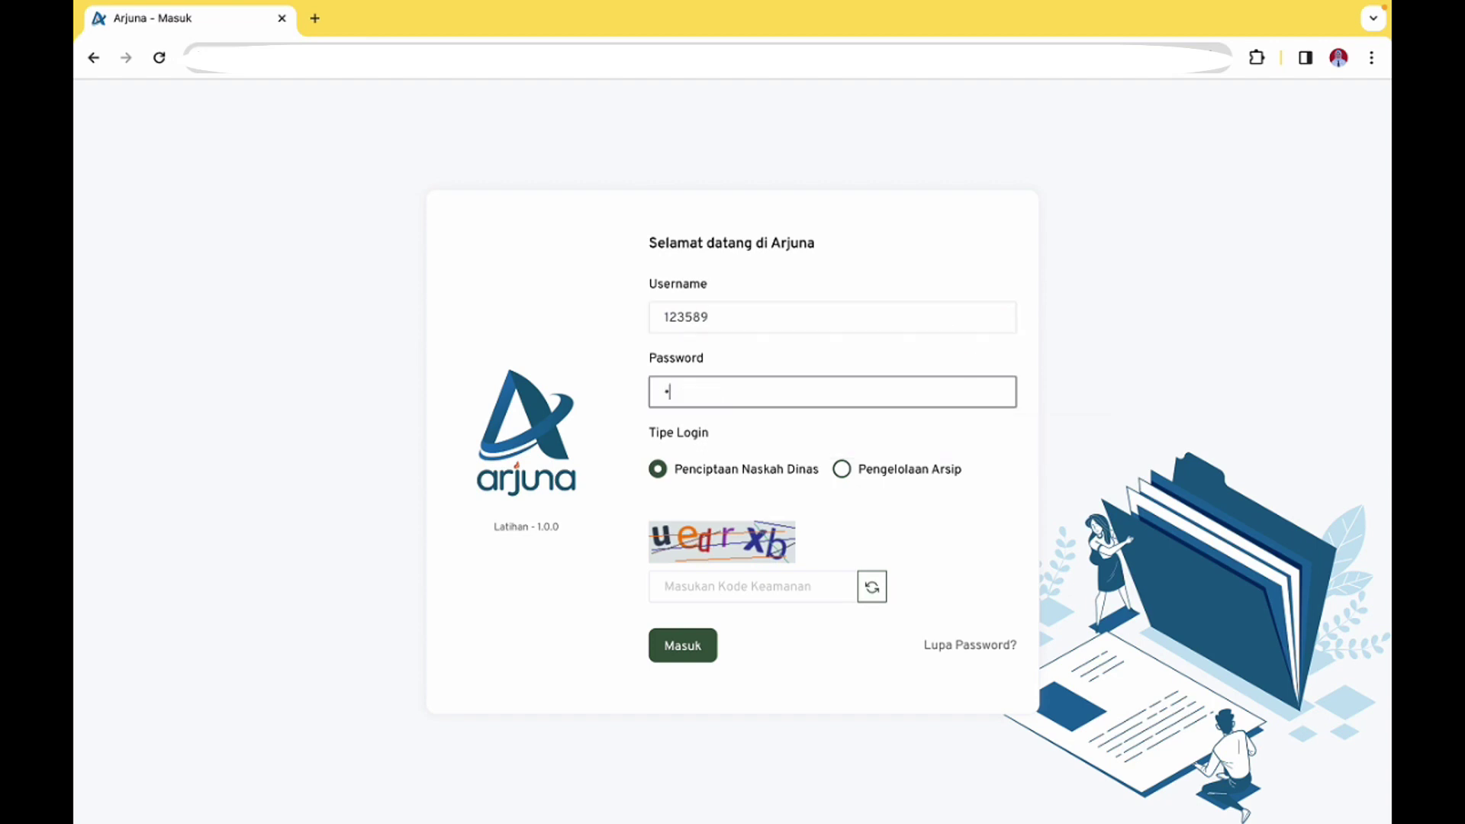
type("••••")
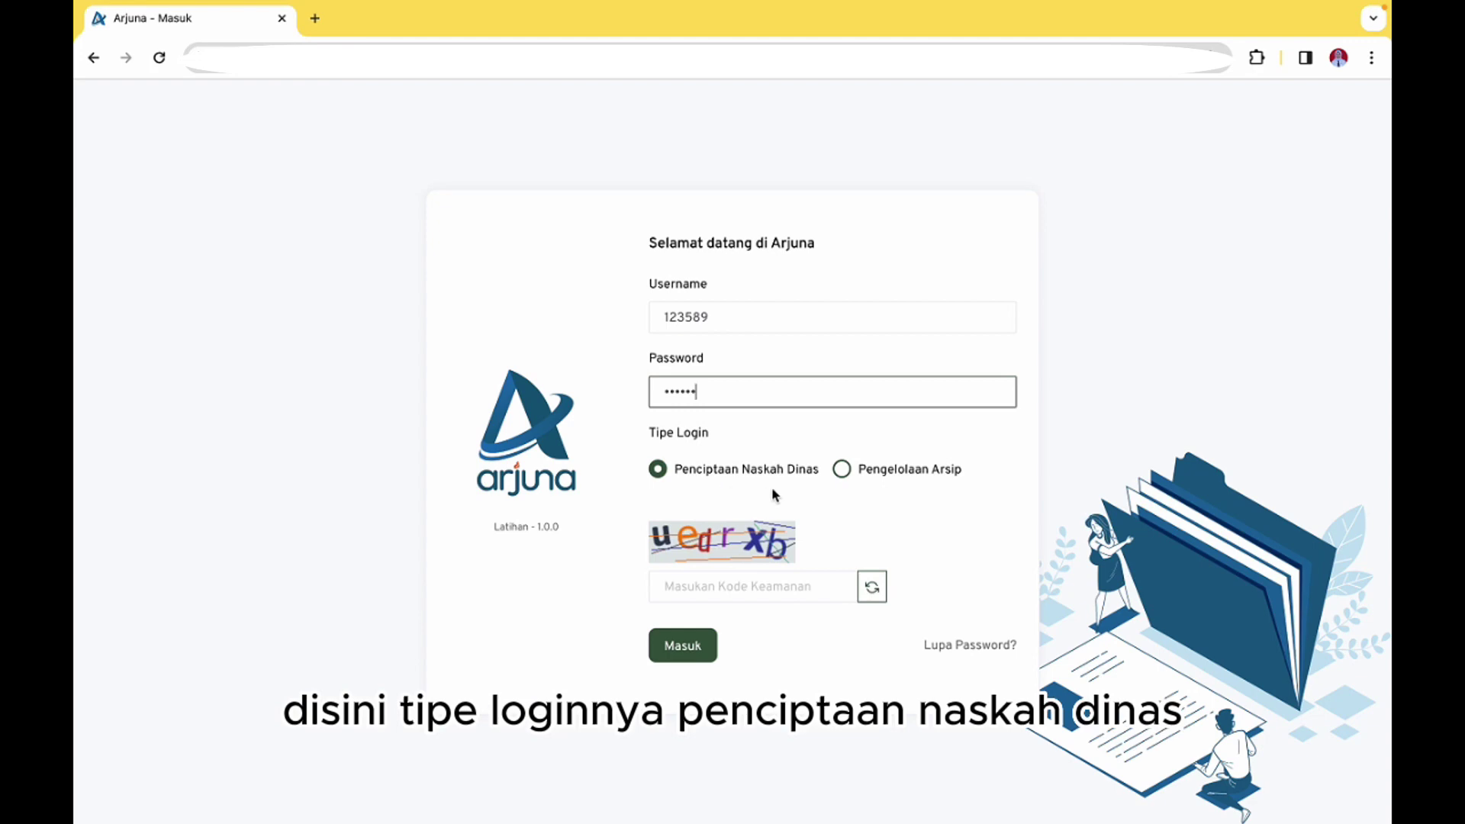
left_click(787, 592)
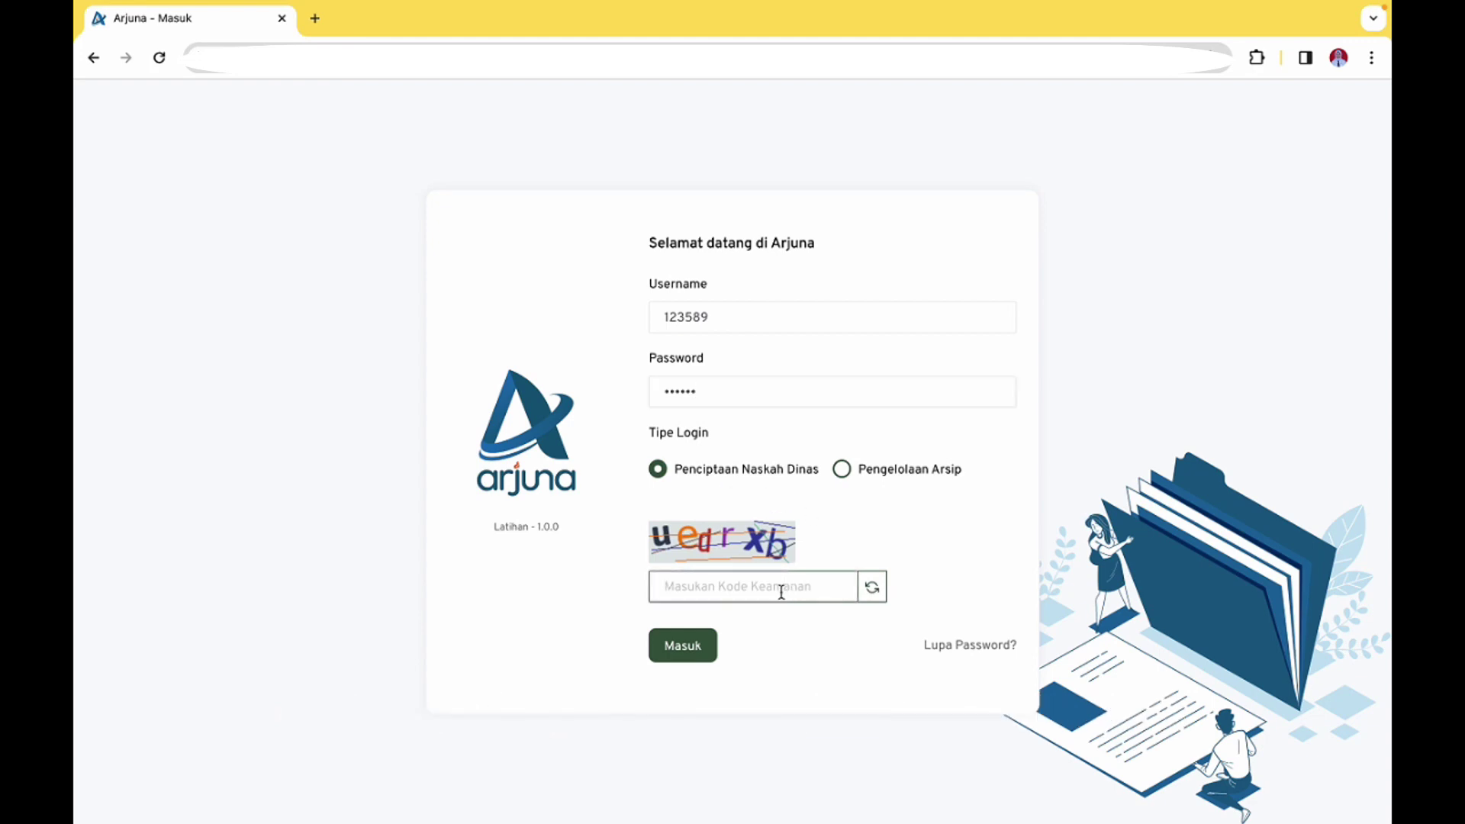
type("uedrxb")
key("Return")
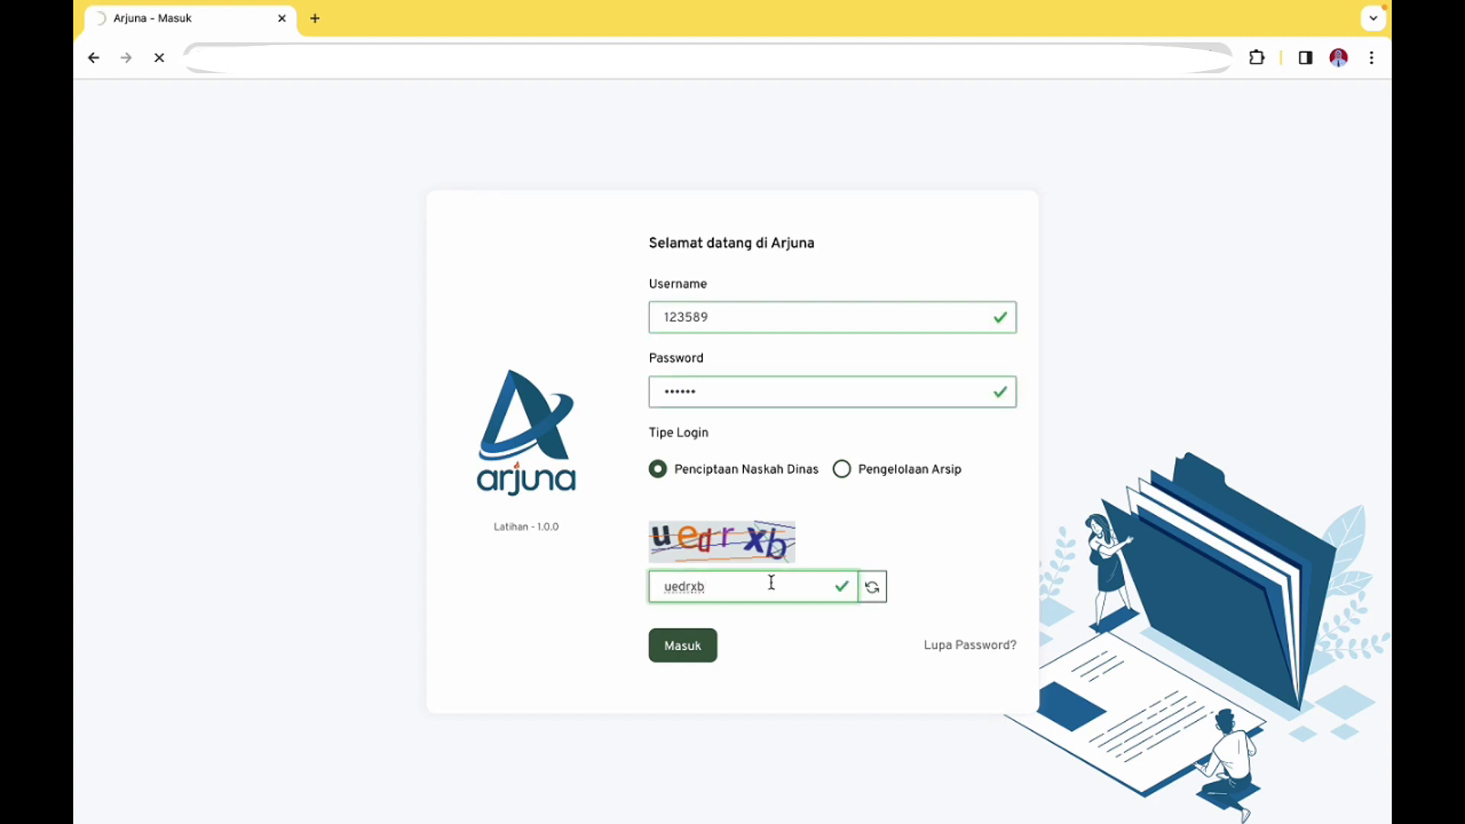
key("Return")
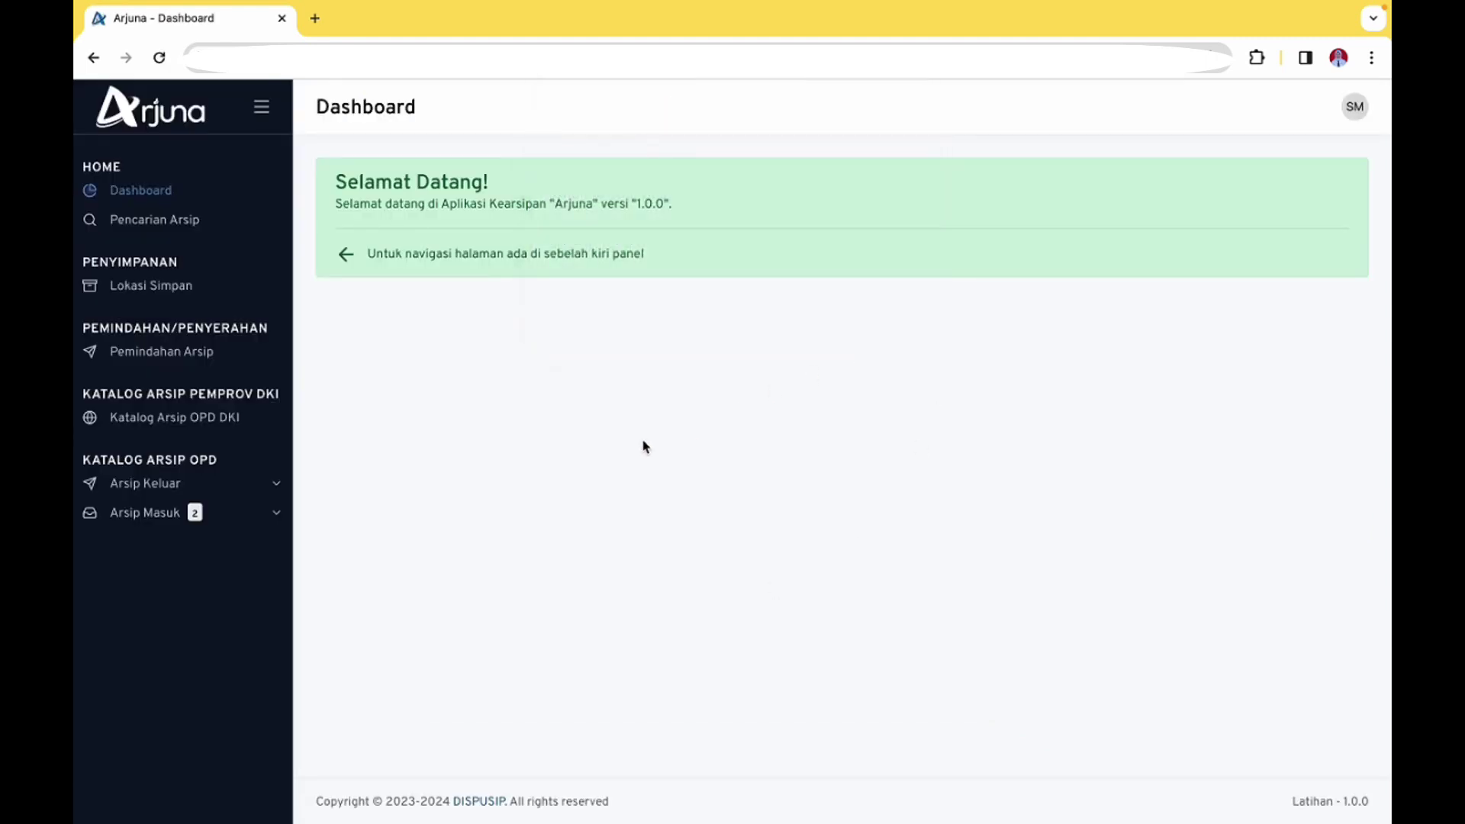
Open Persetujuan Arsip Masuk under Arsip Masuk and tick letter 5008/D.2.1/KDI.02
left_click(217, 509)
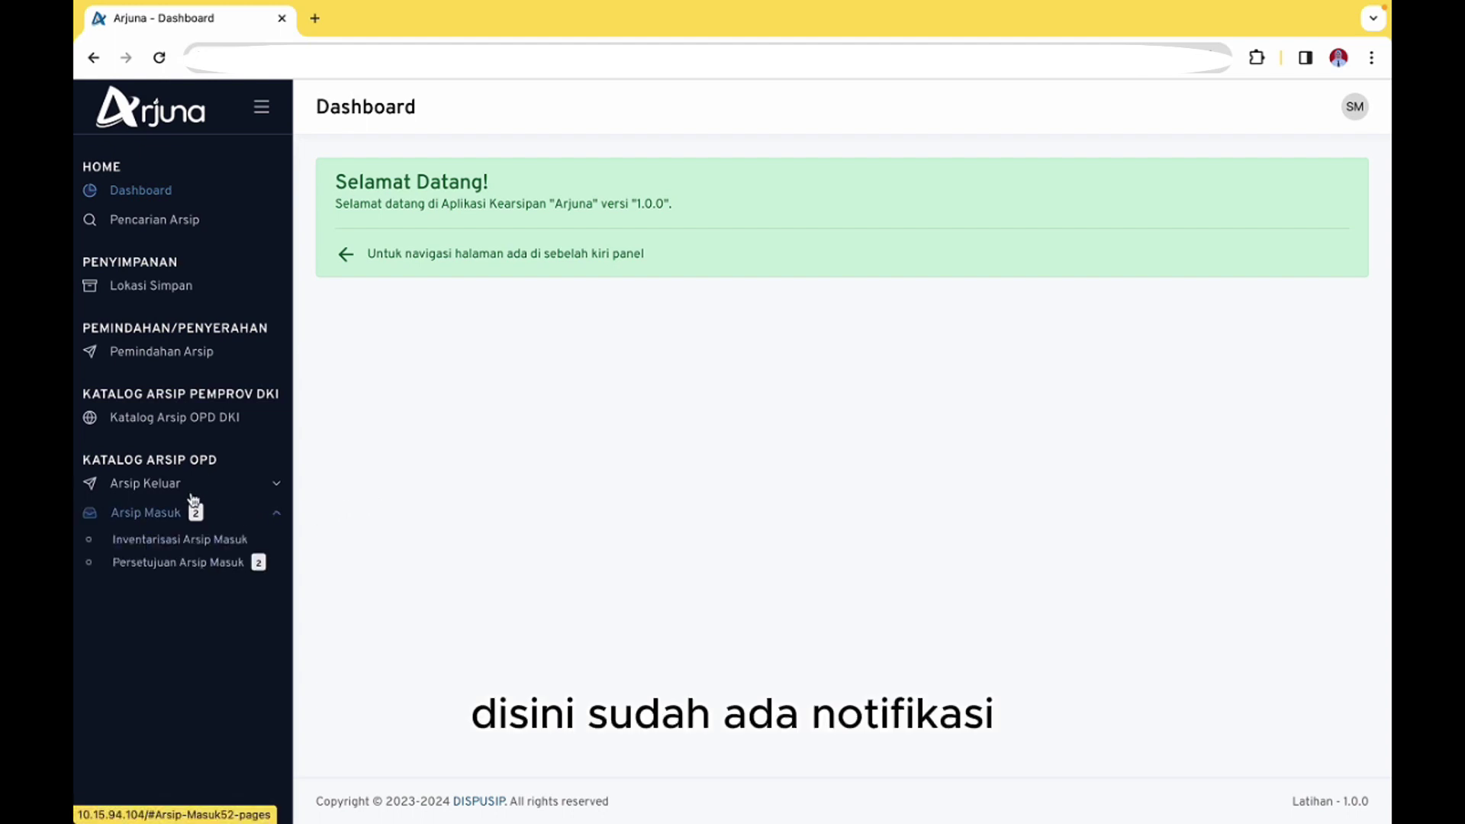
left_click(227, 565)
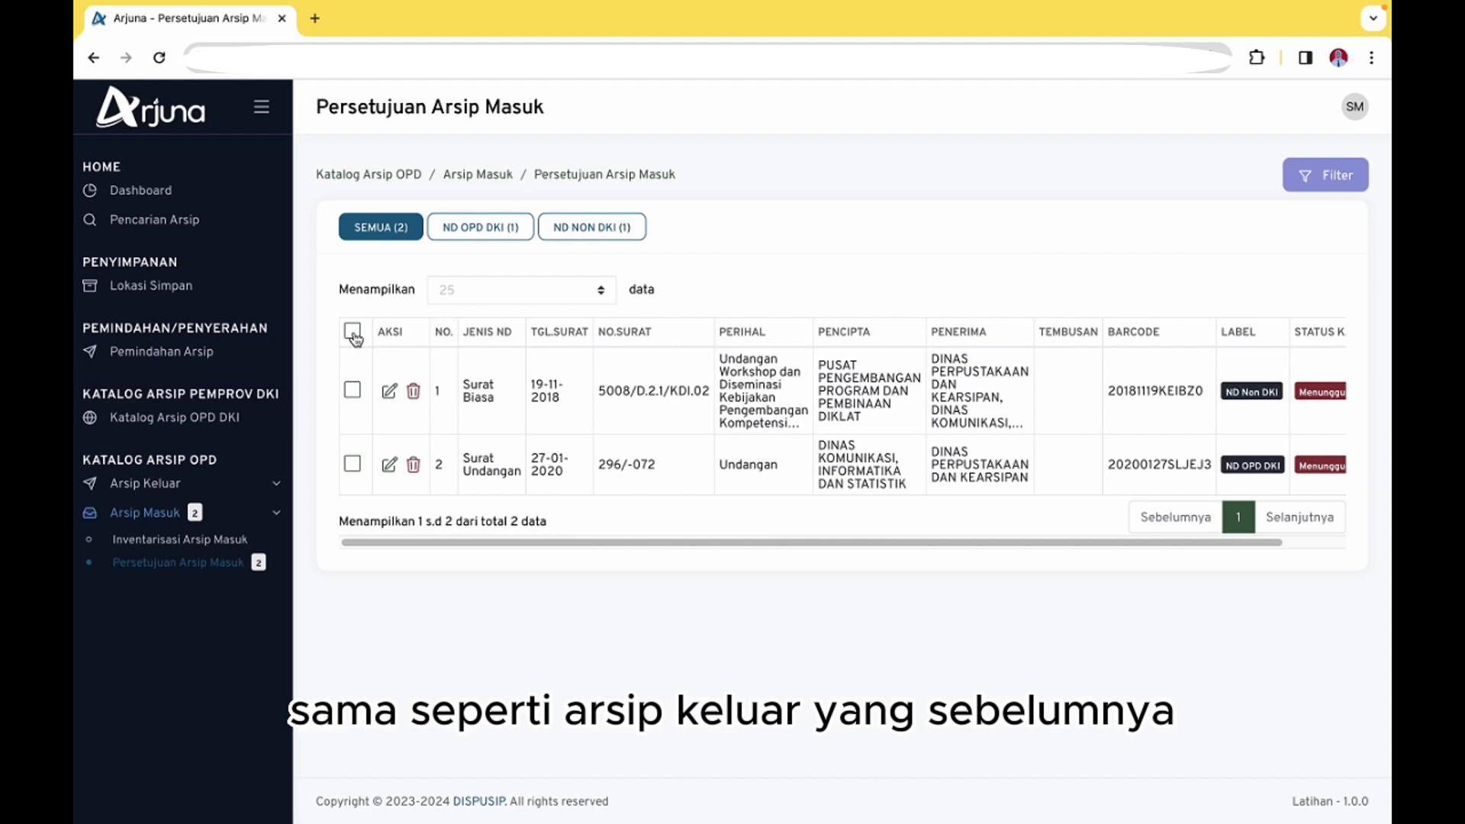
left_click(352, 390)
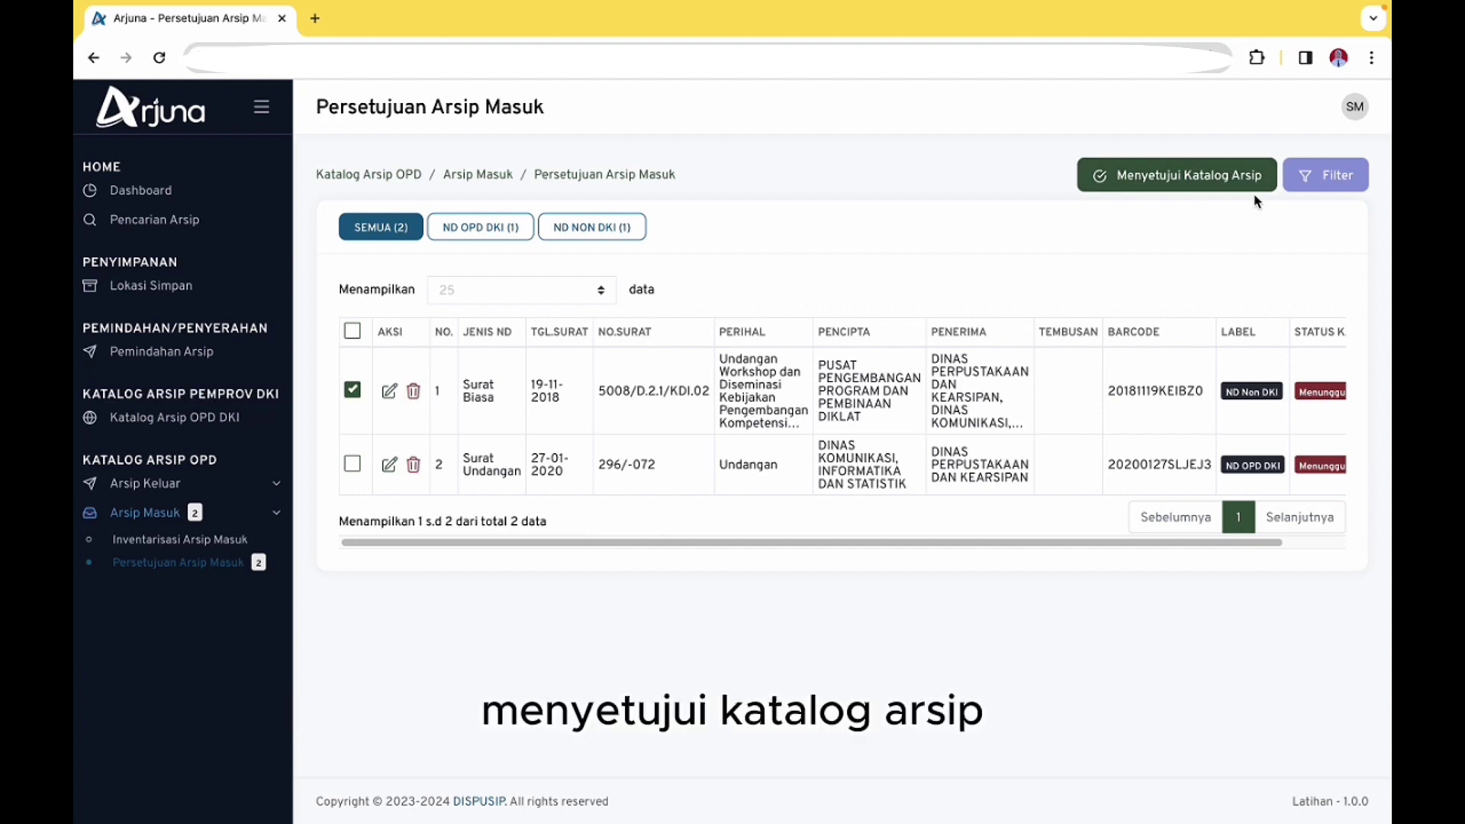
Review and save letter 5008/D.2.1/KDI.02's catalogue, then tick all remaining letters
left_click(390, 396)
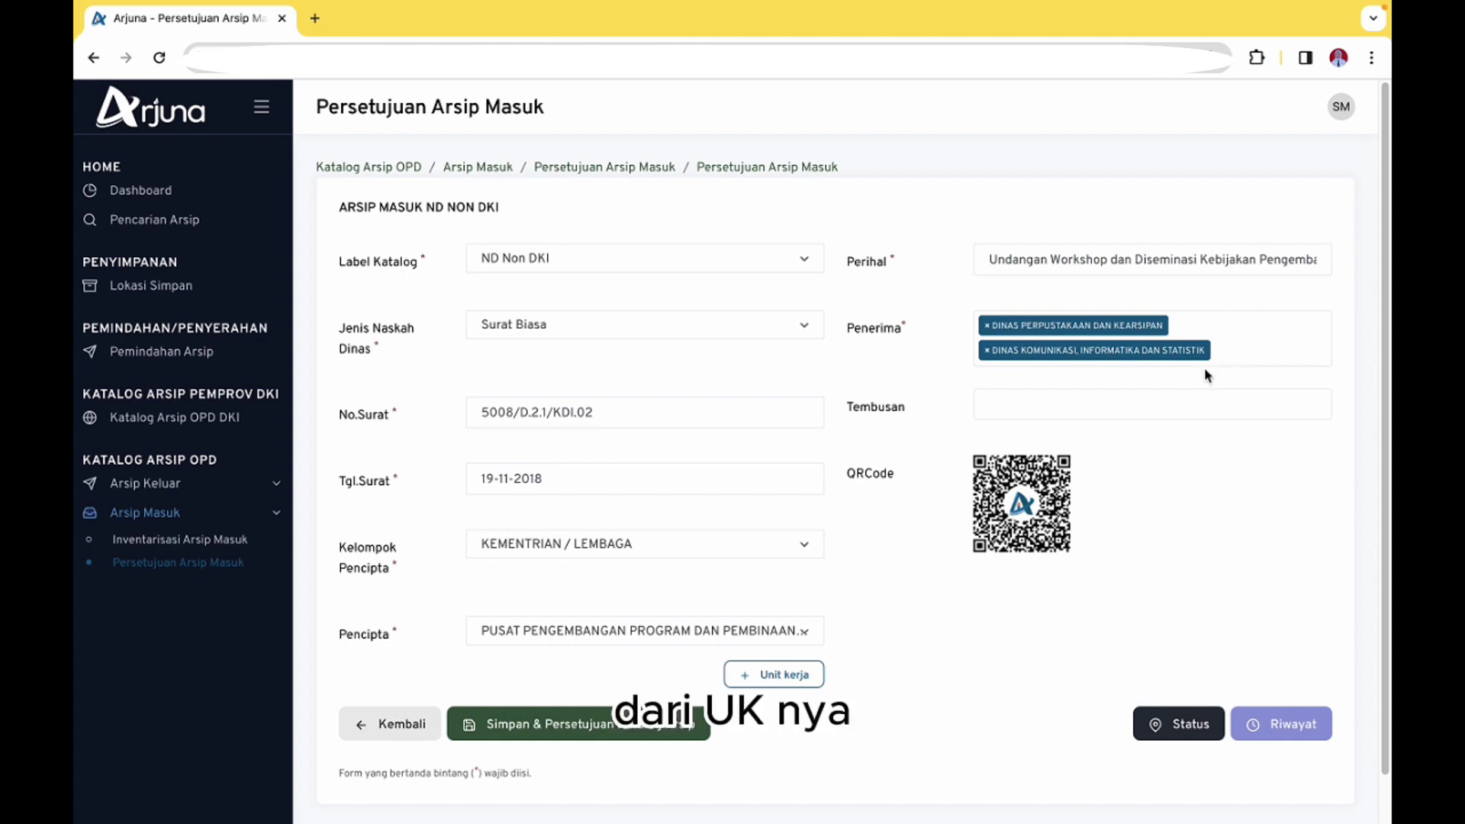
left_click(609, 734)
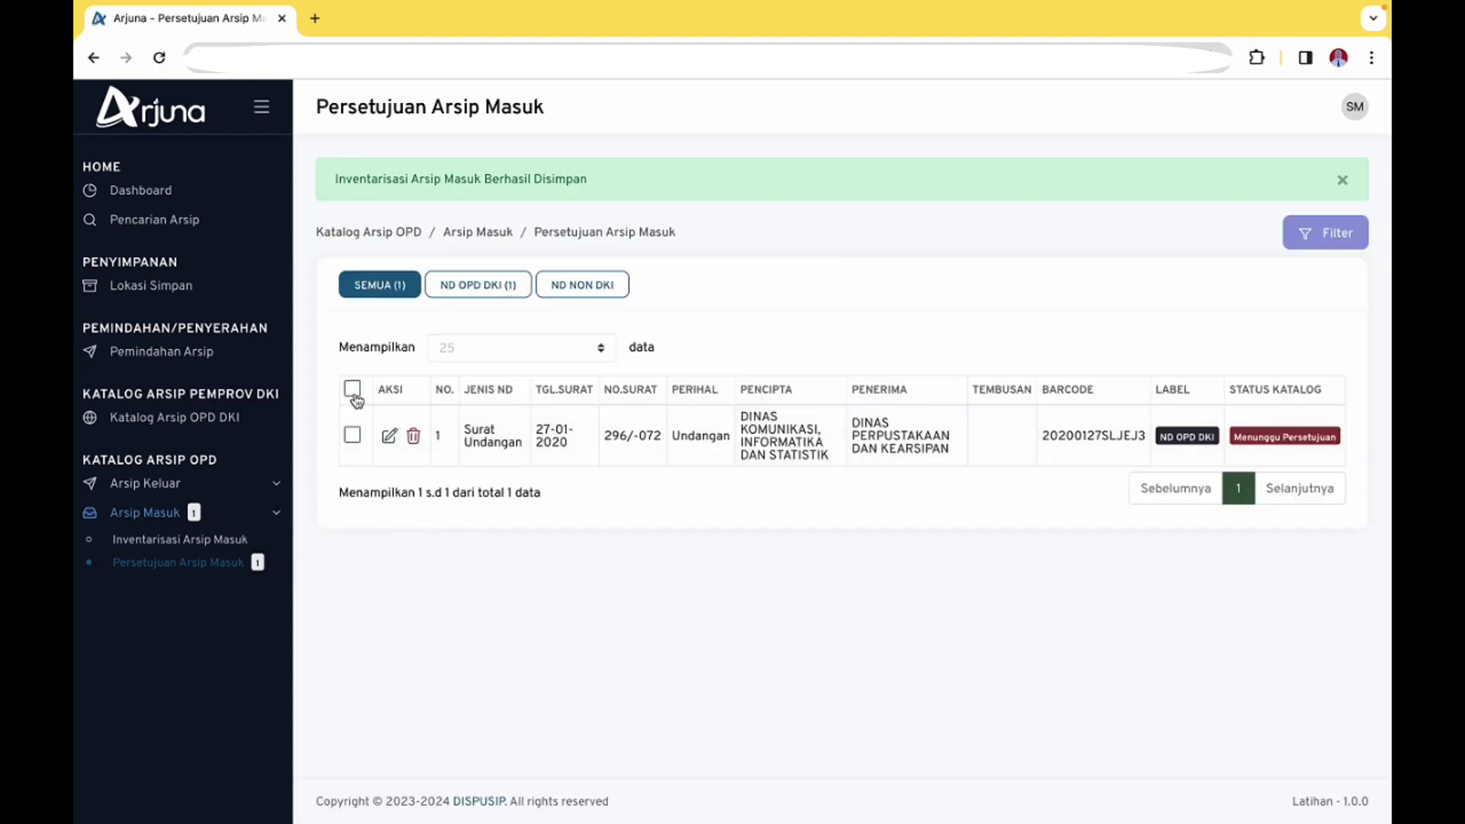
left_click(352, 391)
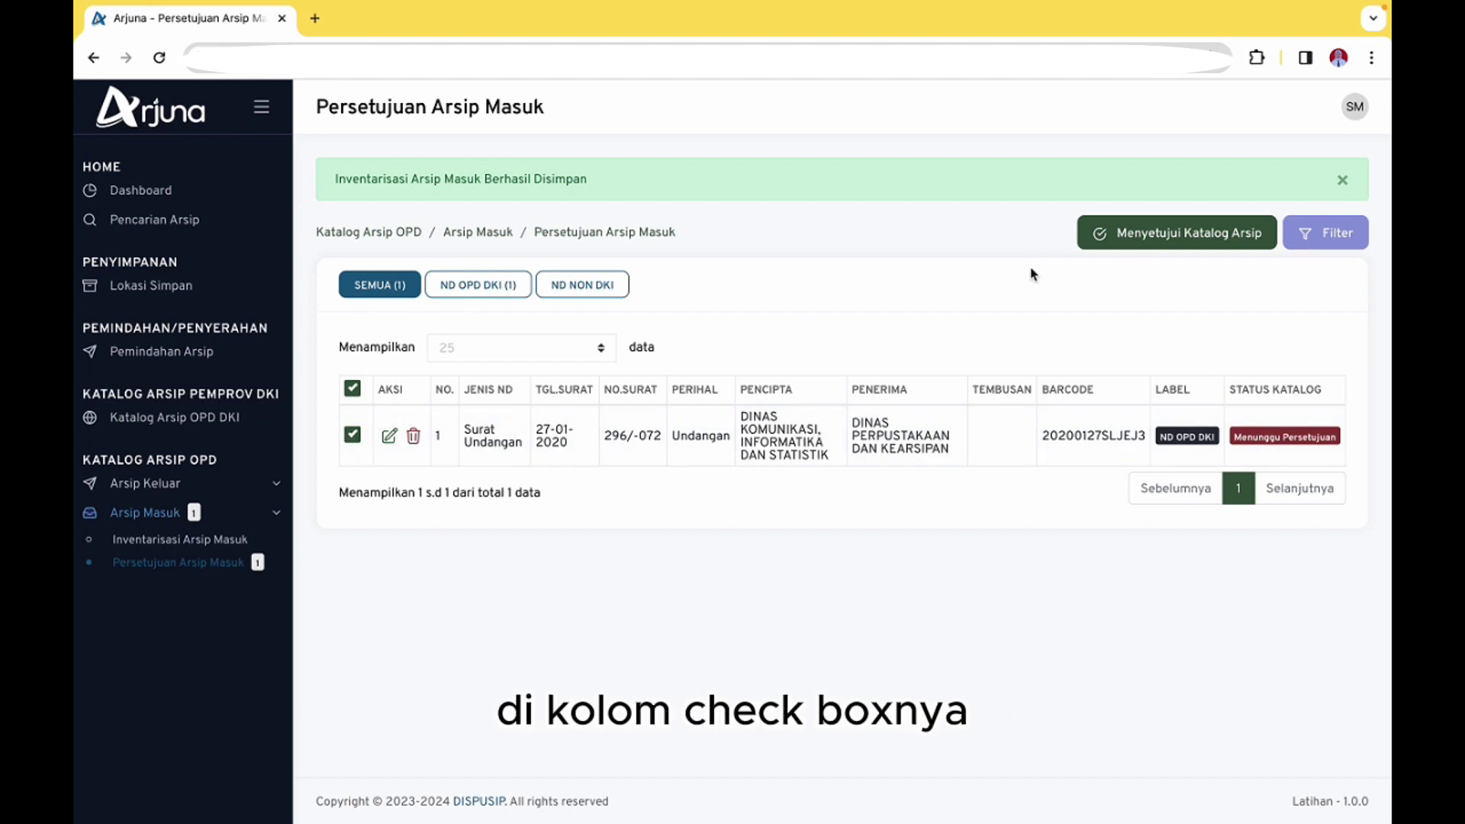
Approve the archive catalogue with Menyetujui Katalog Arsip, confirming via Lanjutkan
left_click(1161, 234)
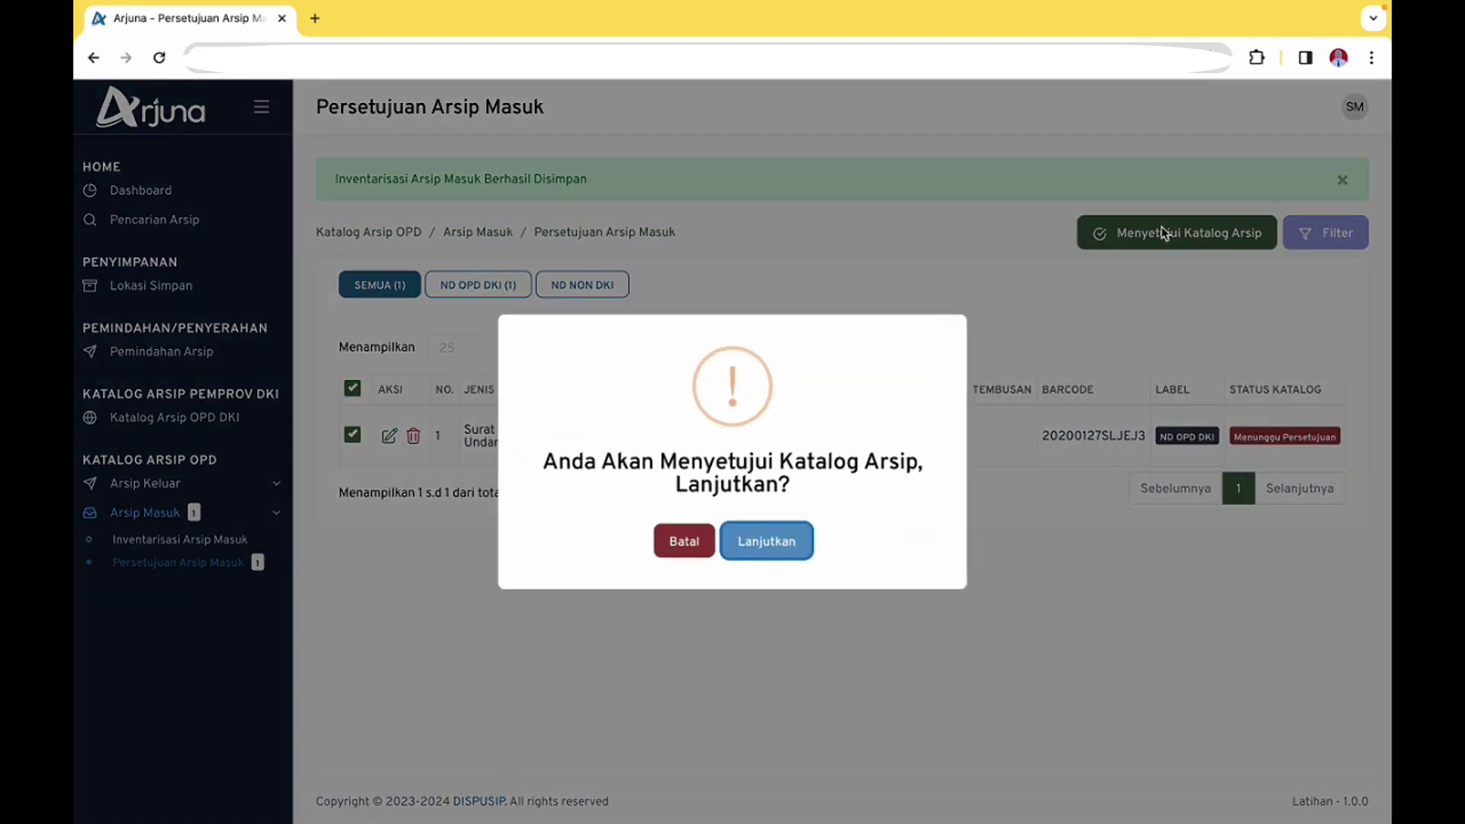
left_click(803, 552)
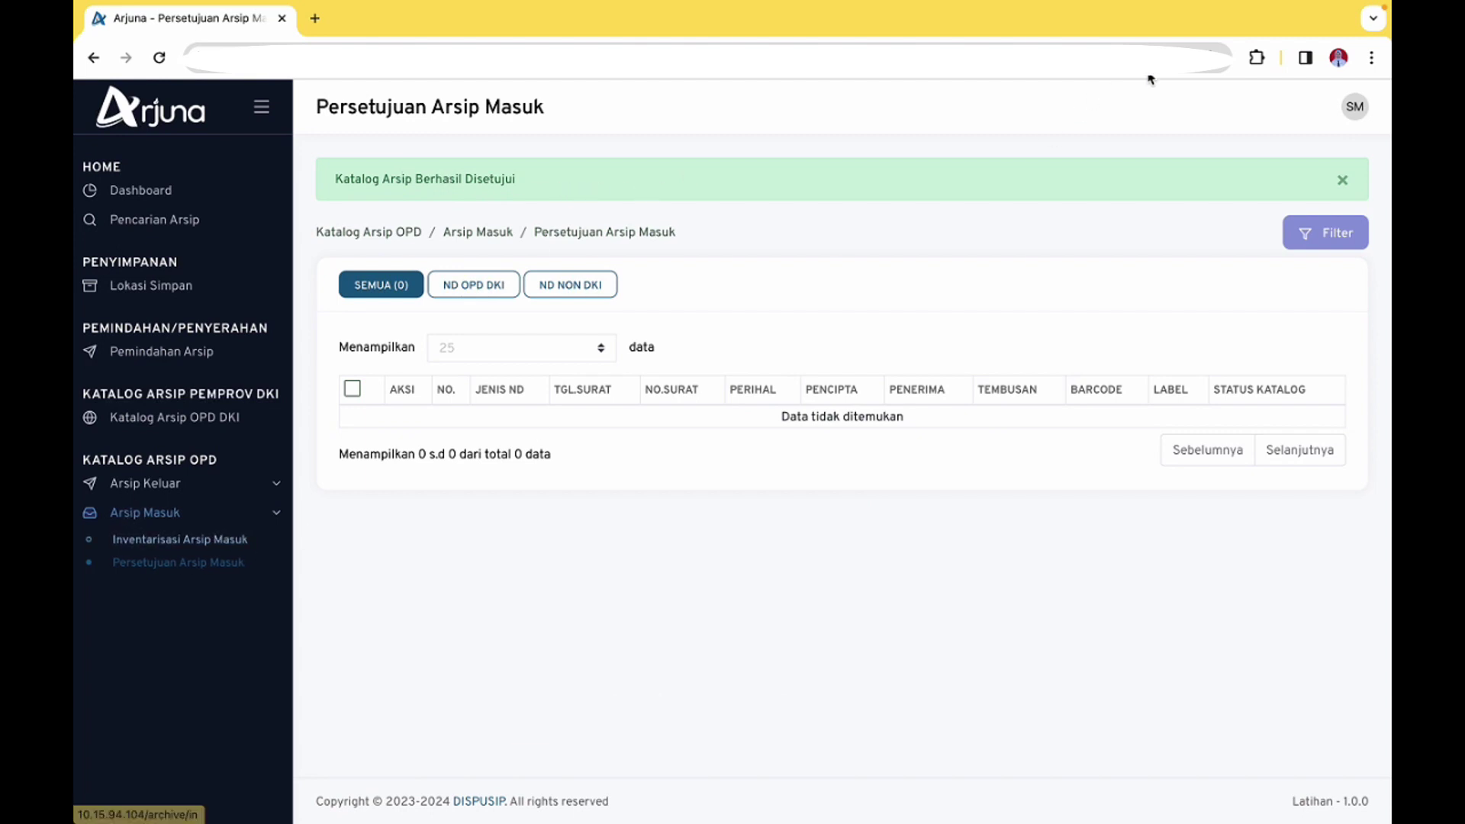
left_click(1356, 109)
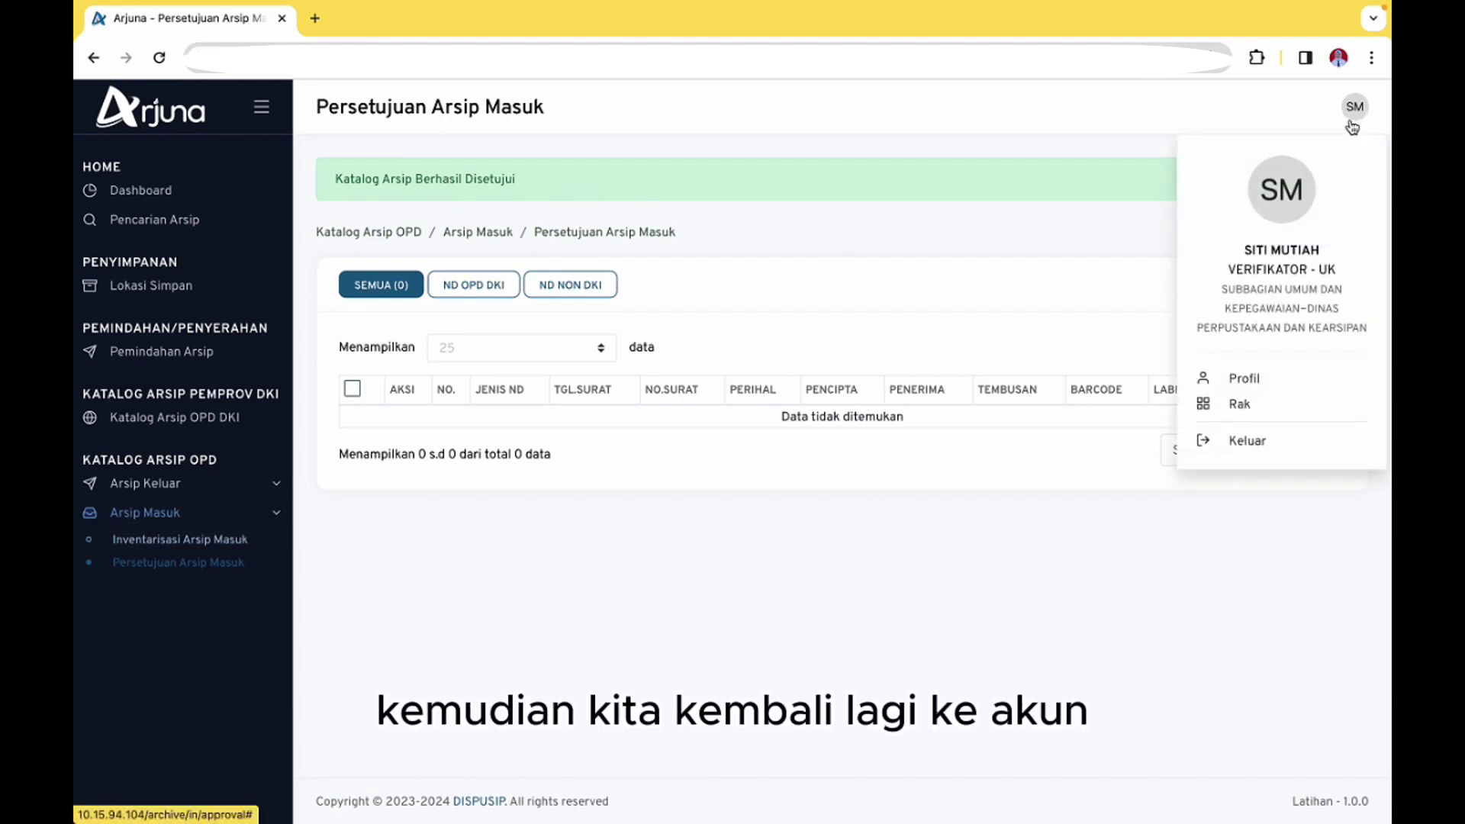
Sign out, then enter the saved username and the account password
left_click(1244, 444)
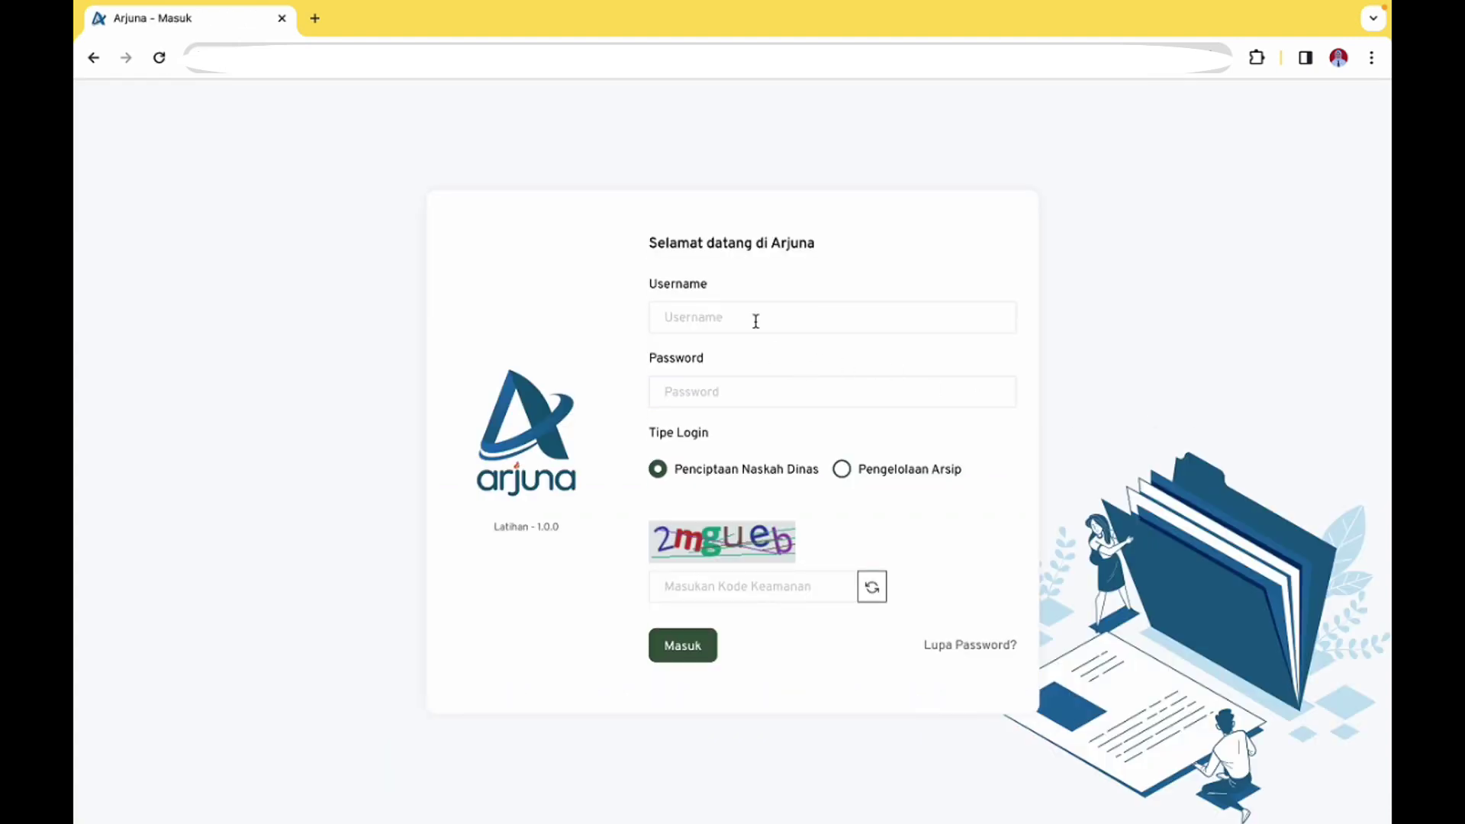
left_click(755, 321)
left_click(759, 364)
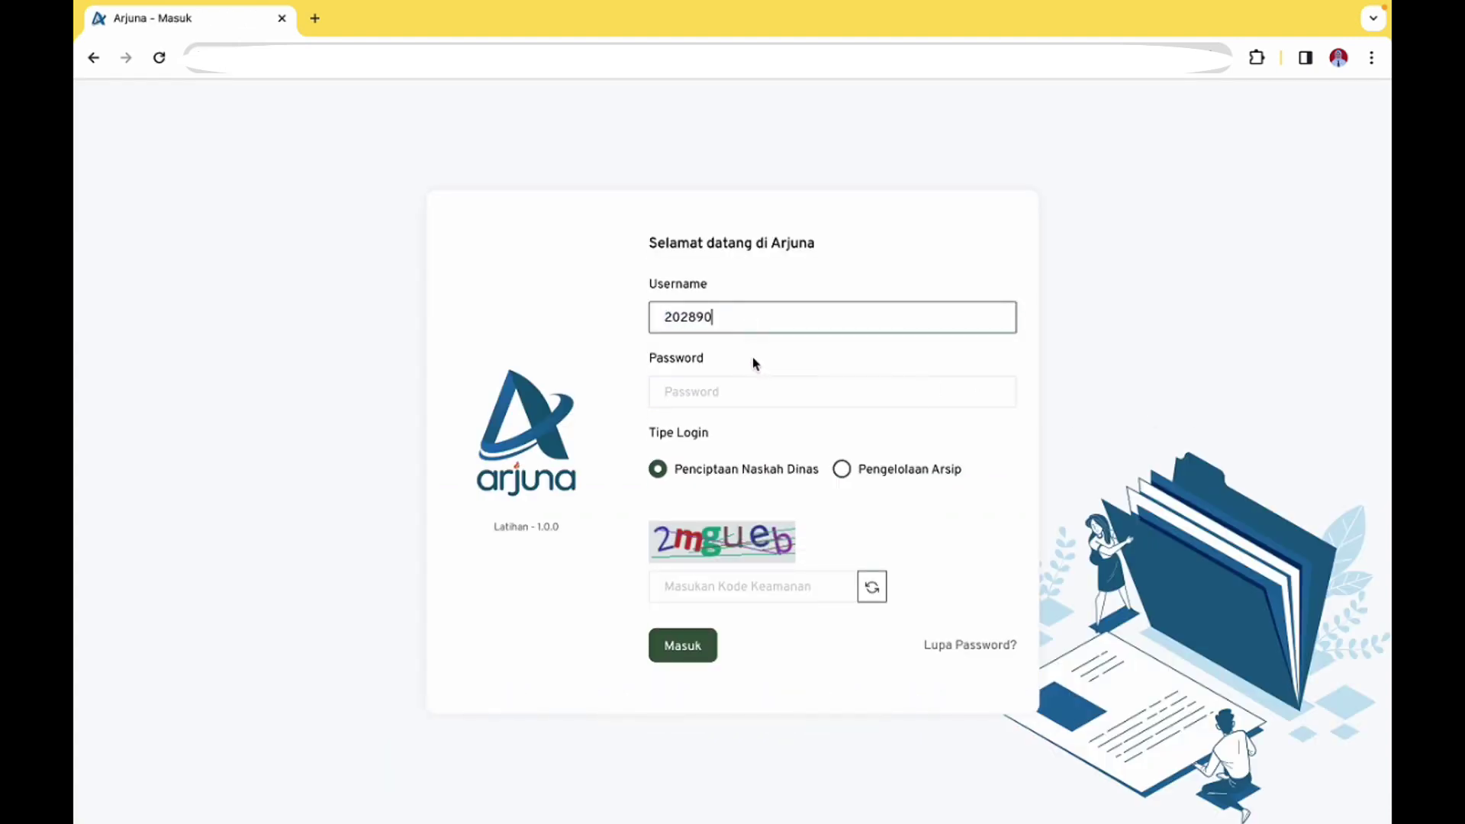
left_click(733, 390)
type("•")
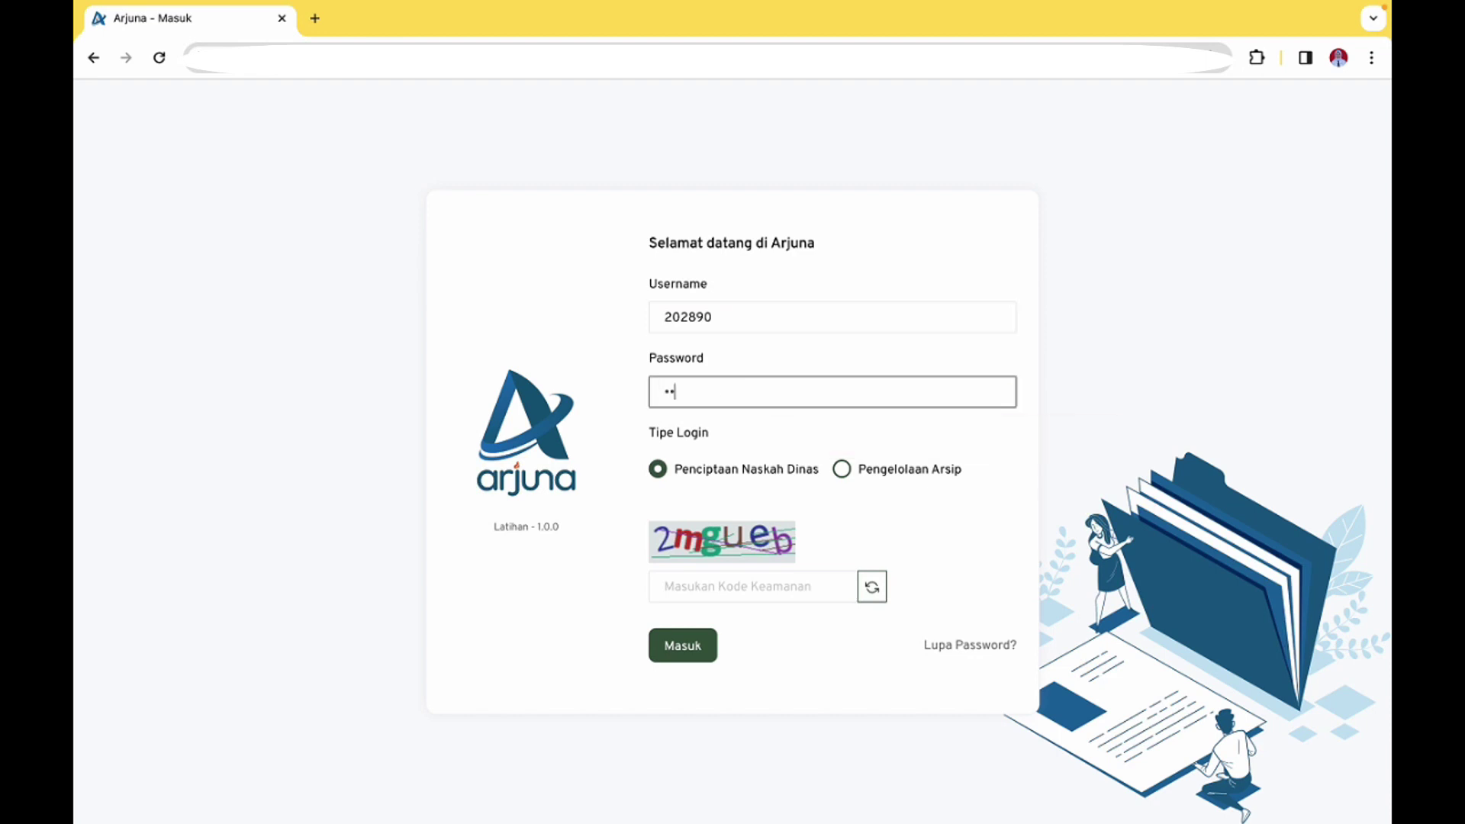
Log in as Pengelolaan Arsip with the captcha, continuing as PENATA ARSIP - UP
left_click(841, 469)
left_click(757, 587)
type("2m")
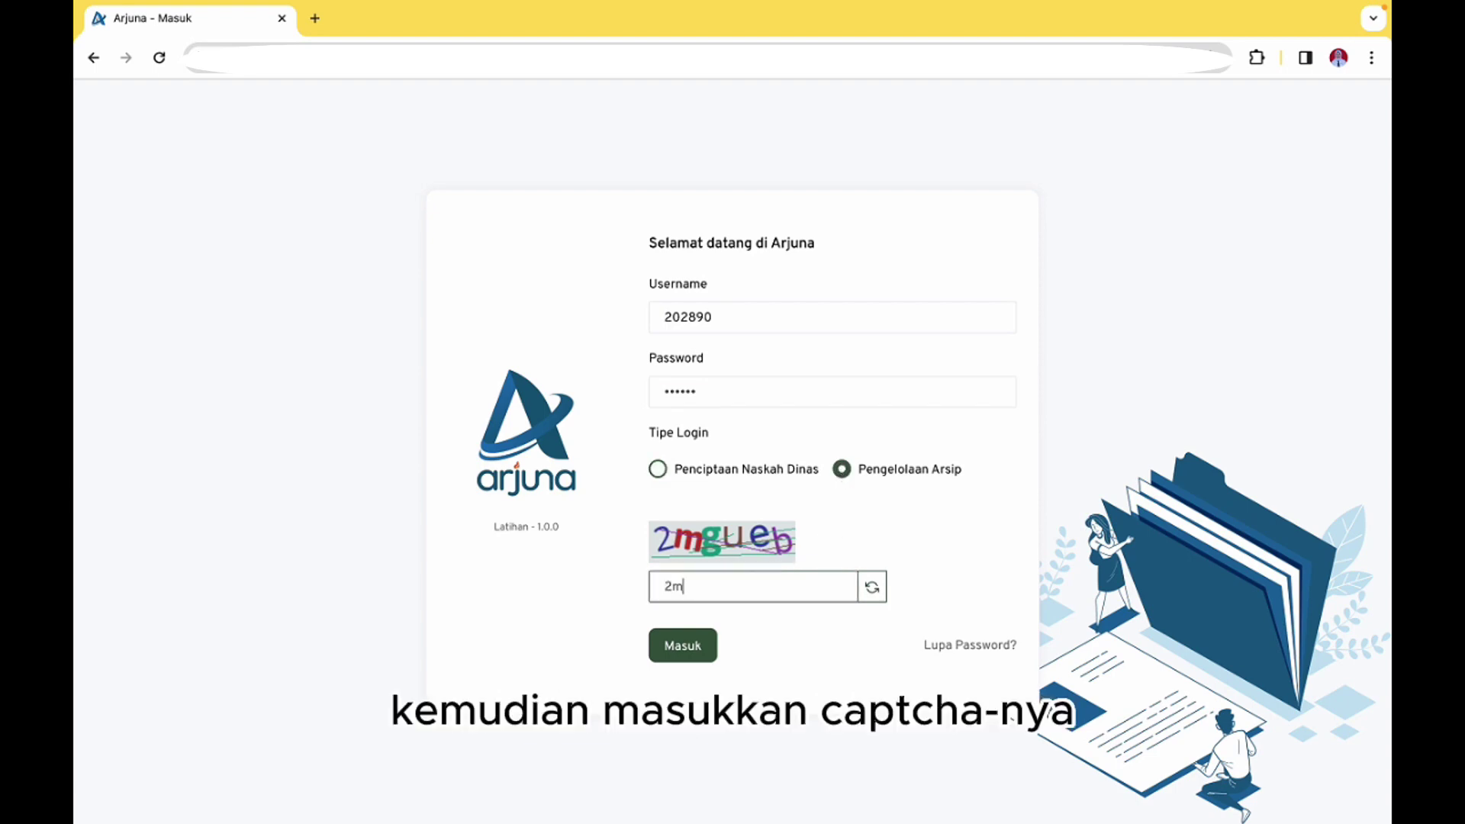
type("gueb")
key("Return")
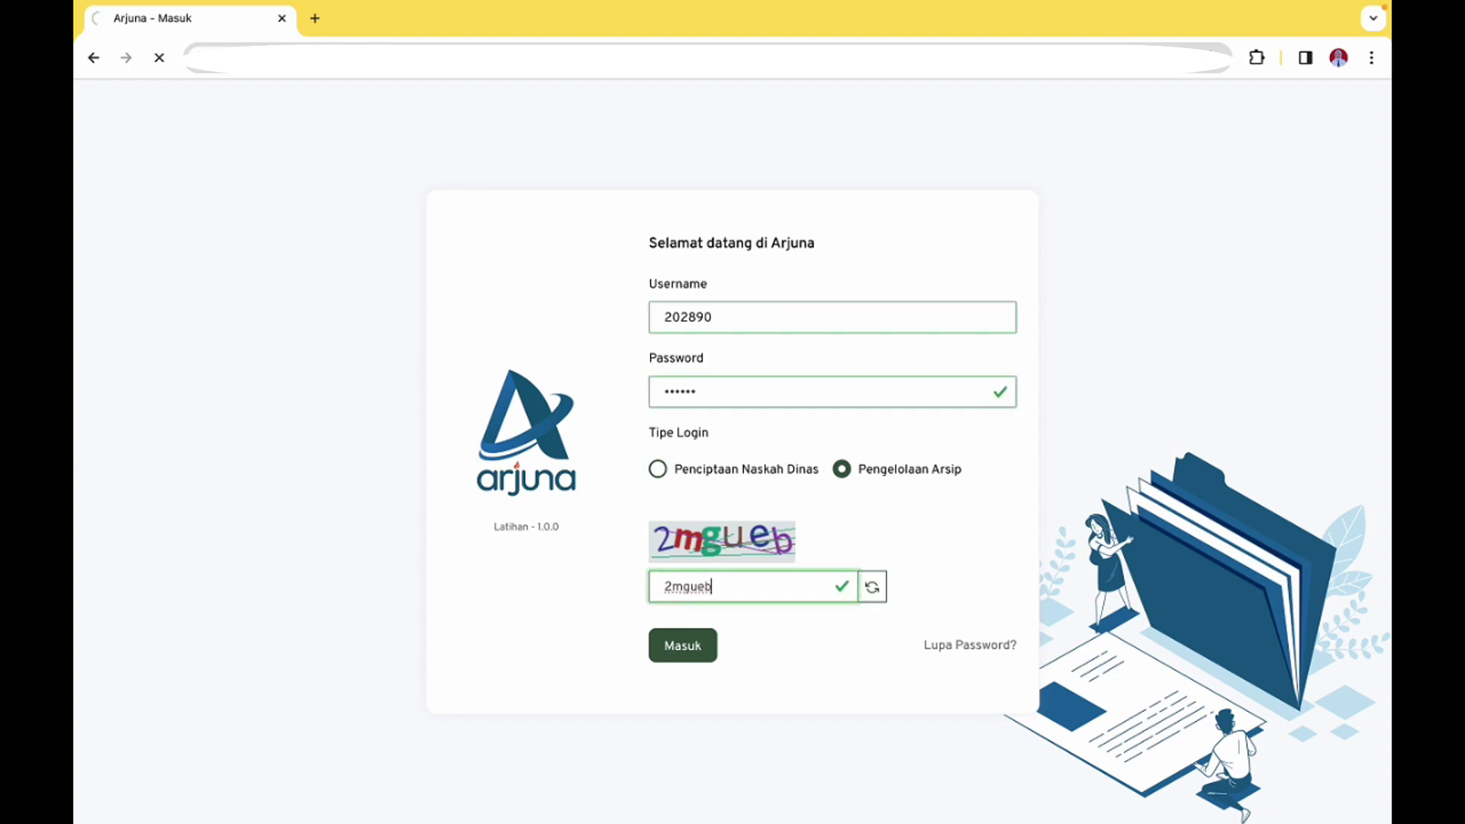
left_click(767, 333)
left_click(763, 428)
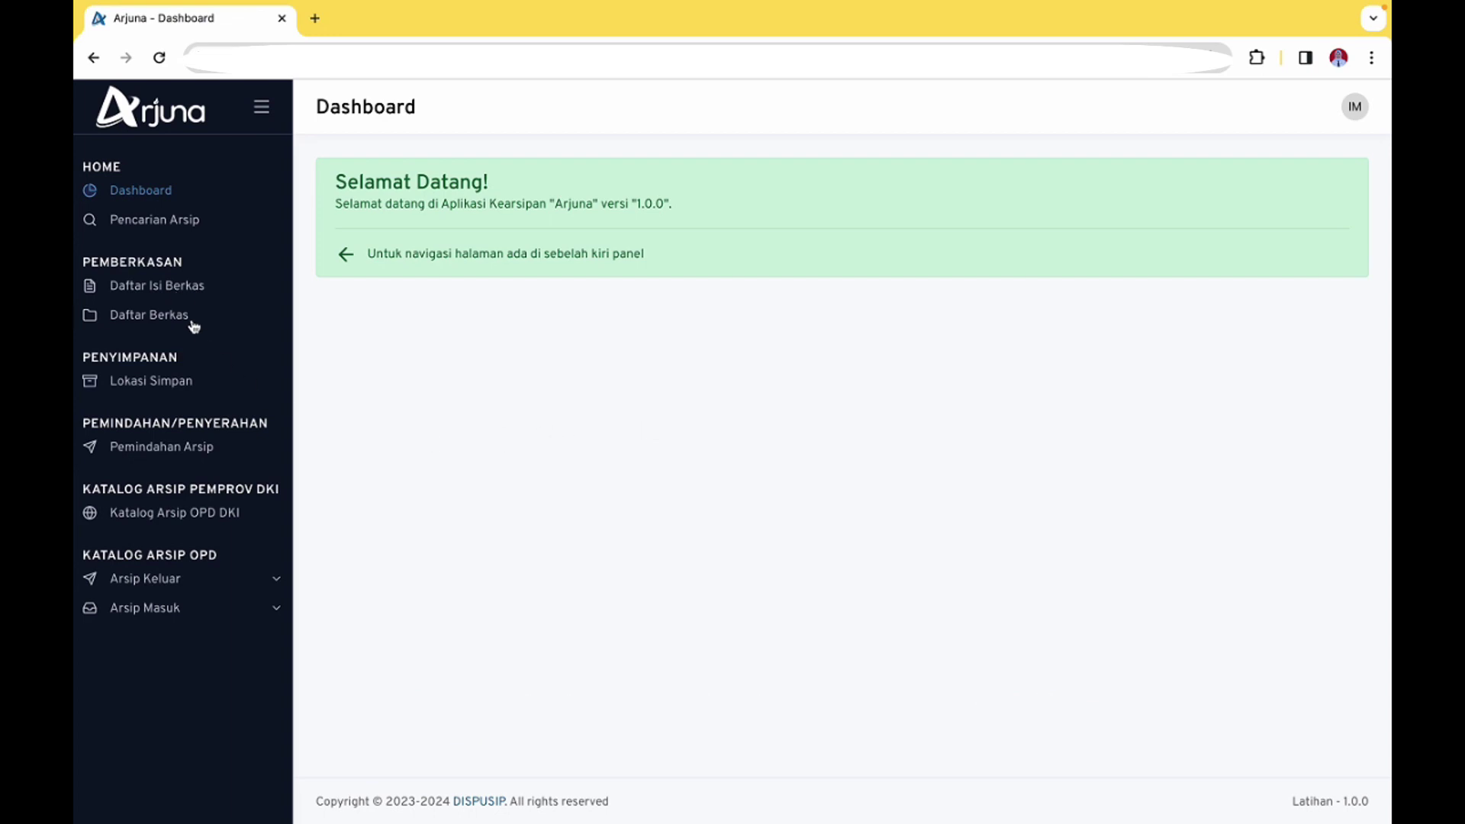
Open Inventarisasi Arsip Masuk via Daftar Isi Berkas and the Arsip Masuk section
left_click(178, 296)
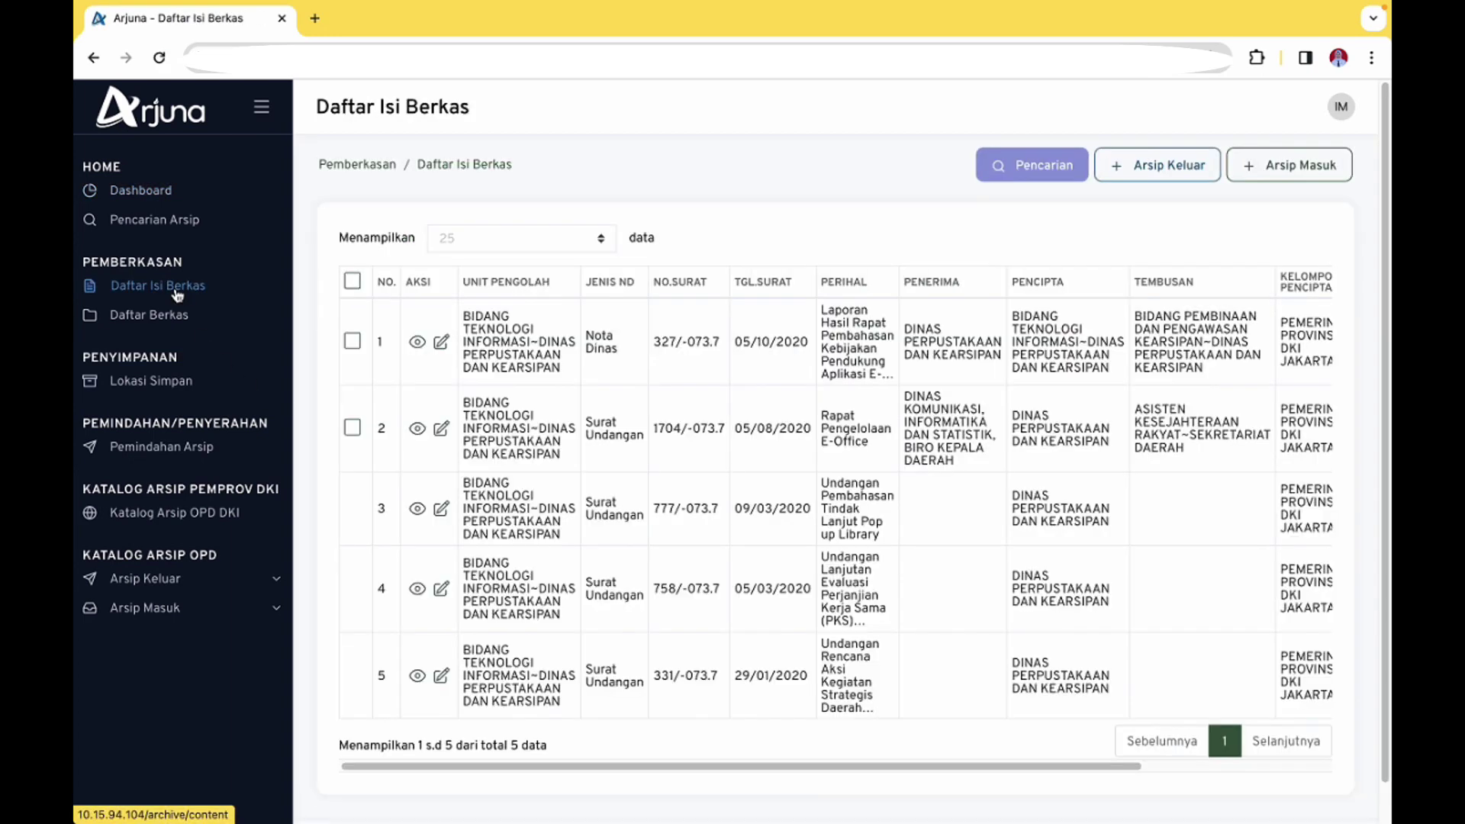
scroll(679, 458, "down", 1)
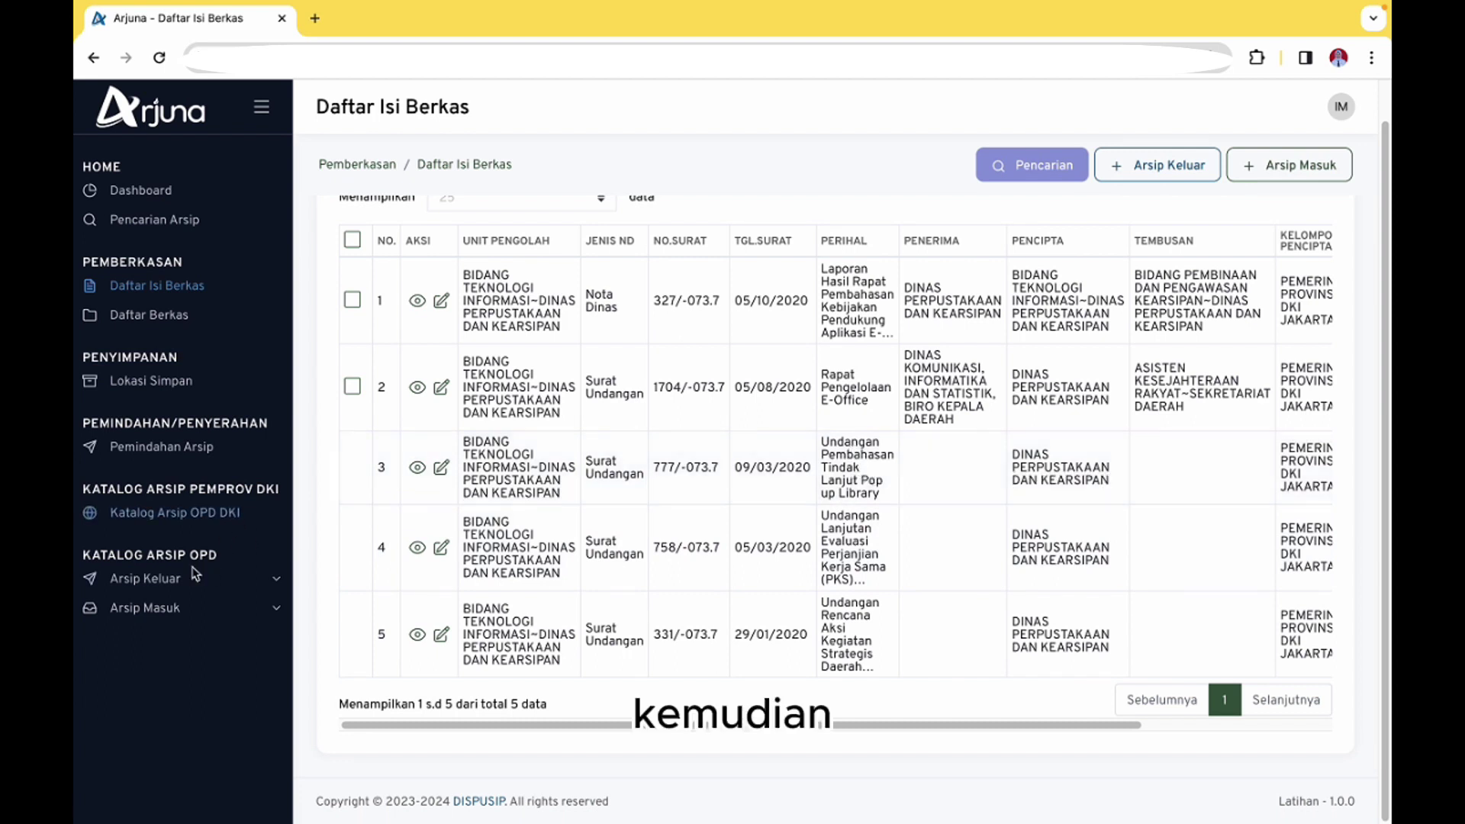
left_click(164, 609)
left_click(155, 637)
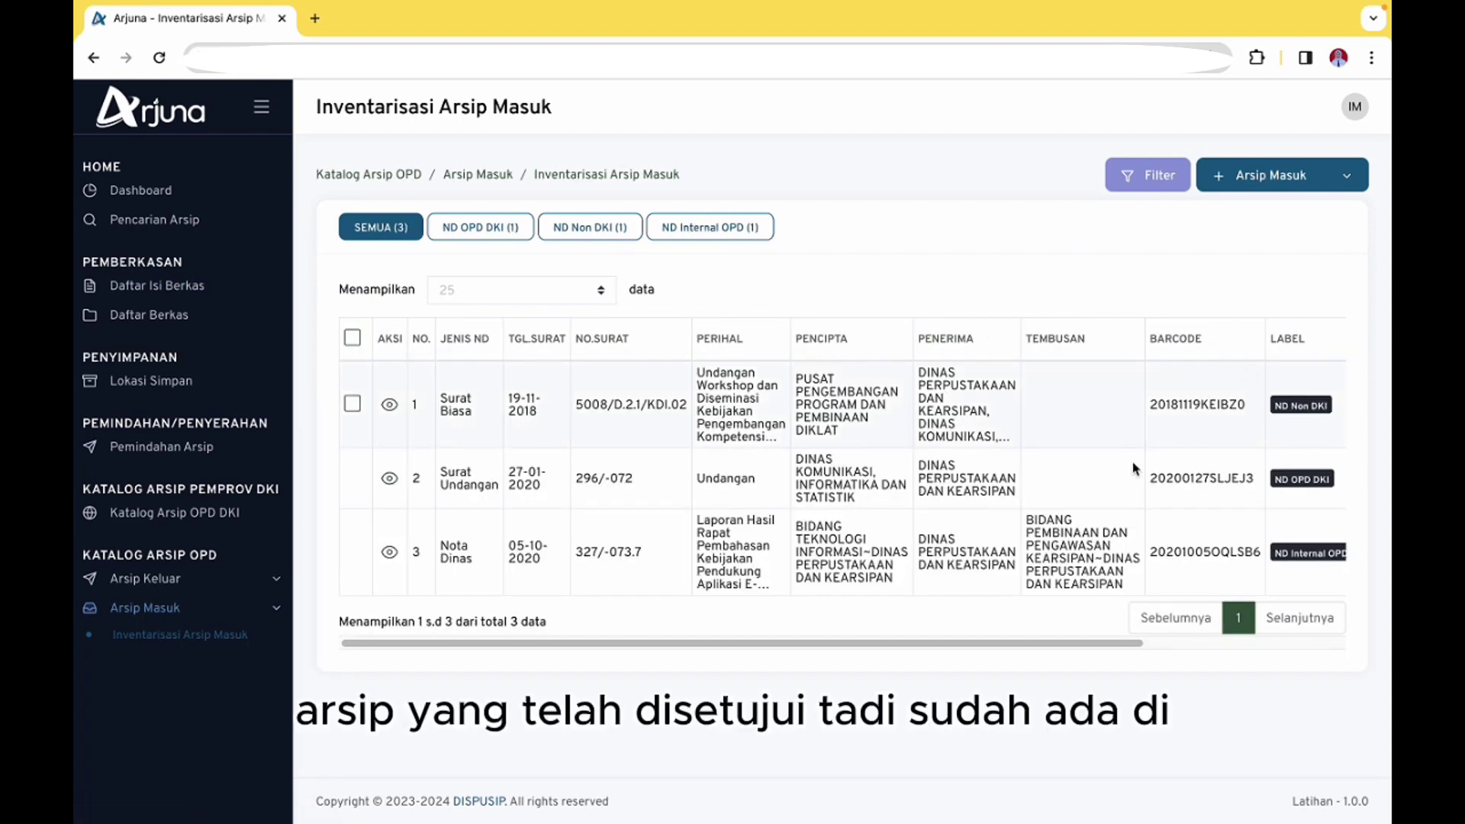
Scroll the table to check 5008/D.2.1/KDI.02 is approved but still Belum di DIB
scroll(658, 479, "right", 5)
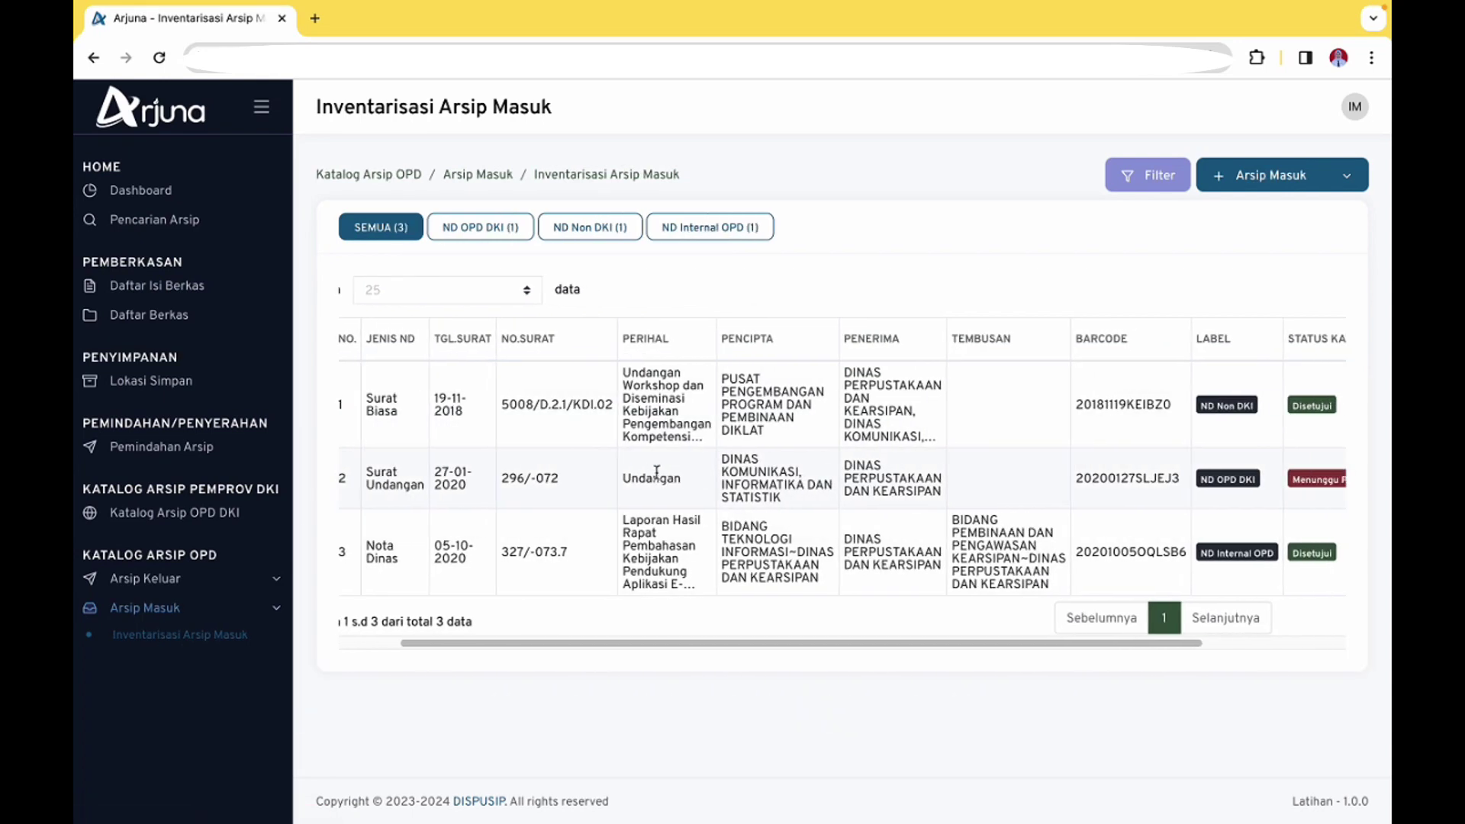
scroll(1027, 513, "right", 2)
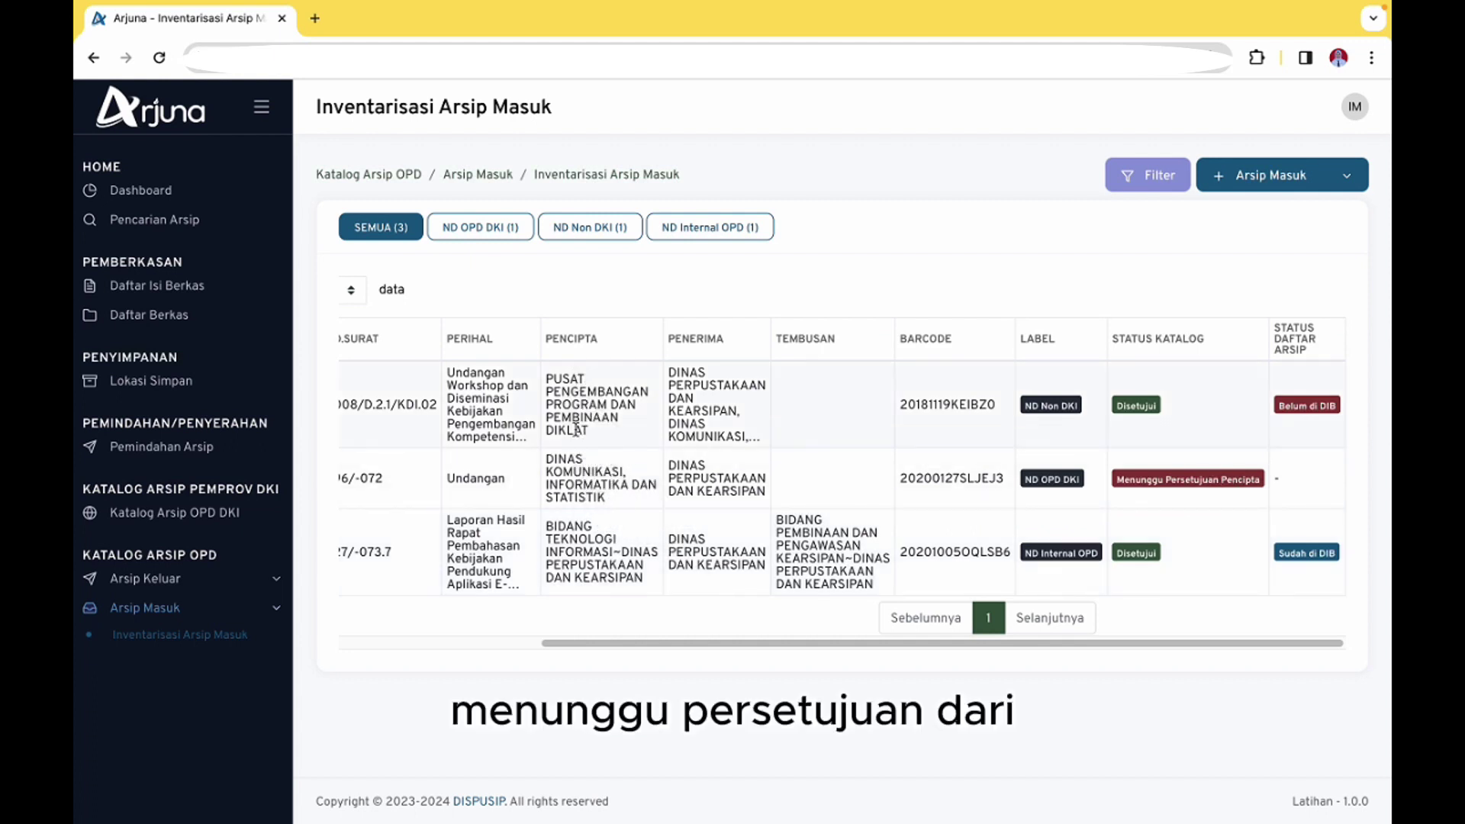
scroll(649, 382, "left", 2)
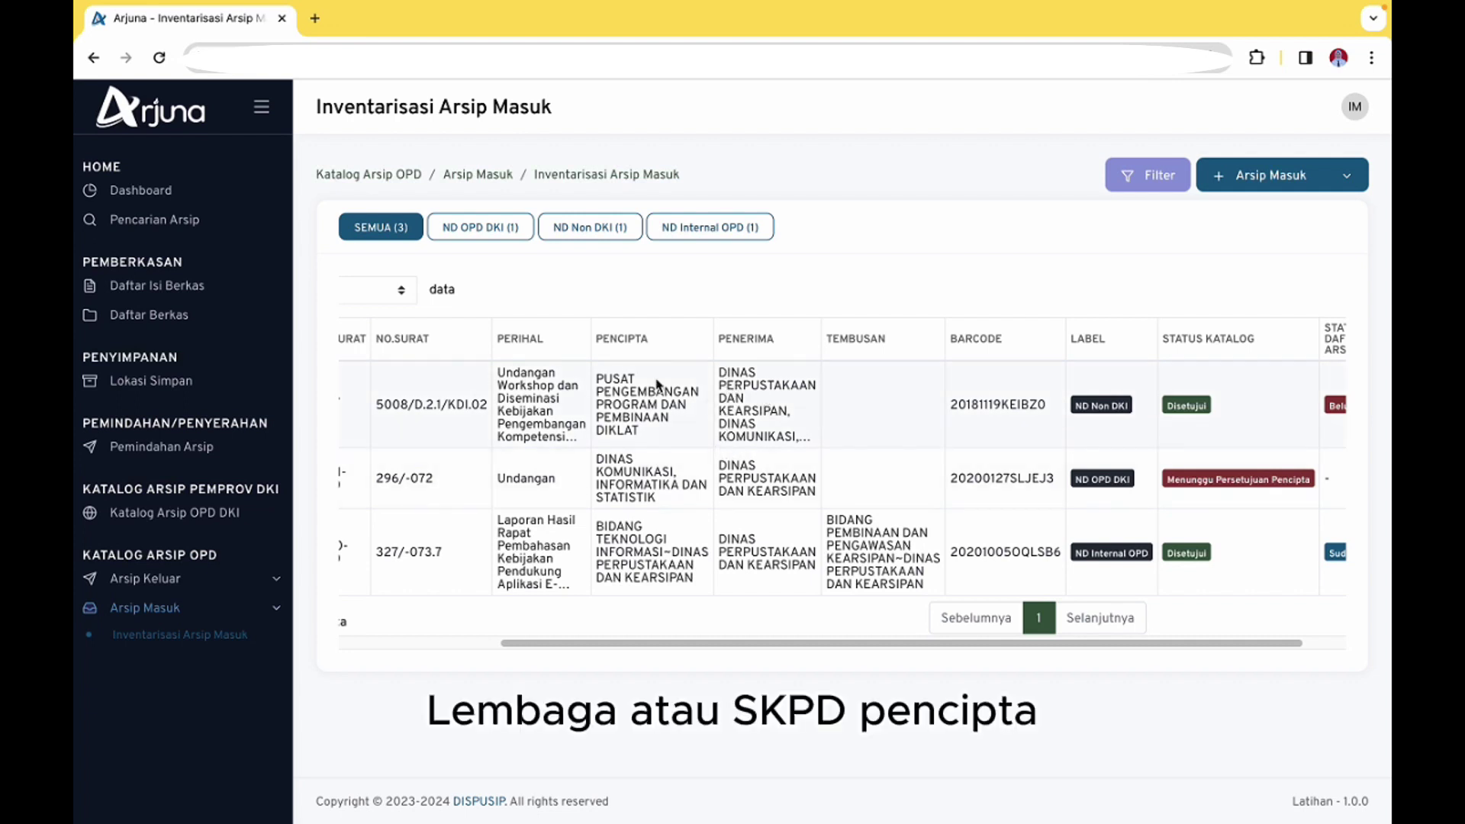
scroll(816, 426, "right", 2)
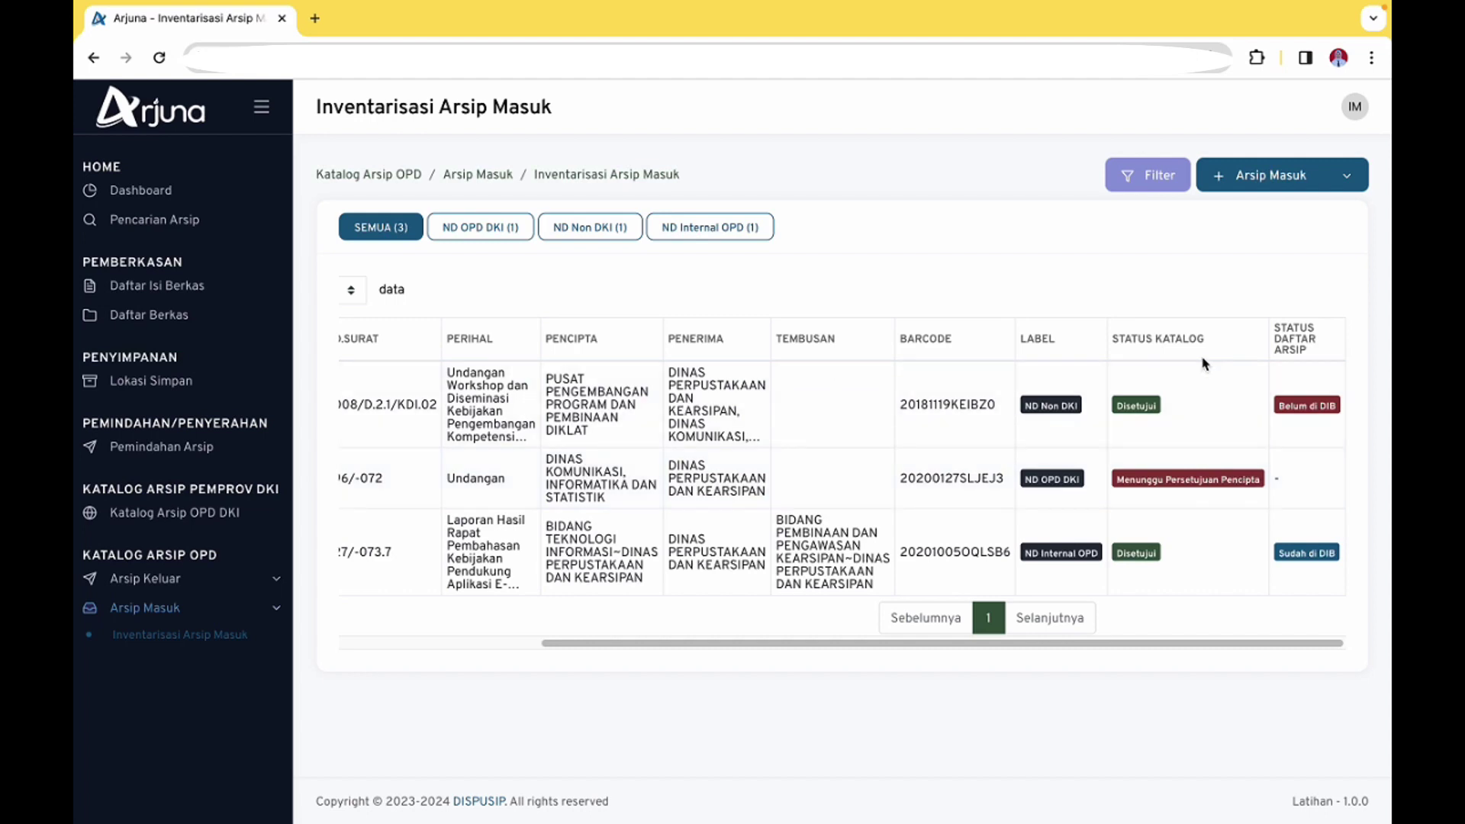
scroll(1023, 415, "left", 5)
scroll(1038, 416, "right", 1)
scroll(853, 435, "right", 5)
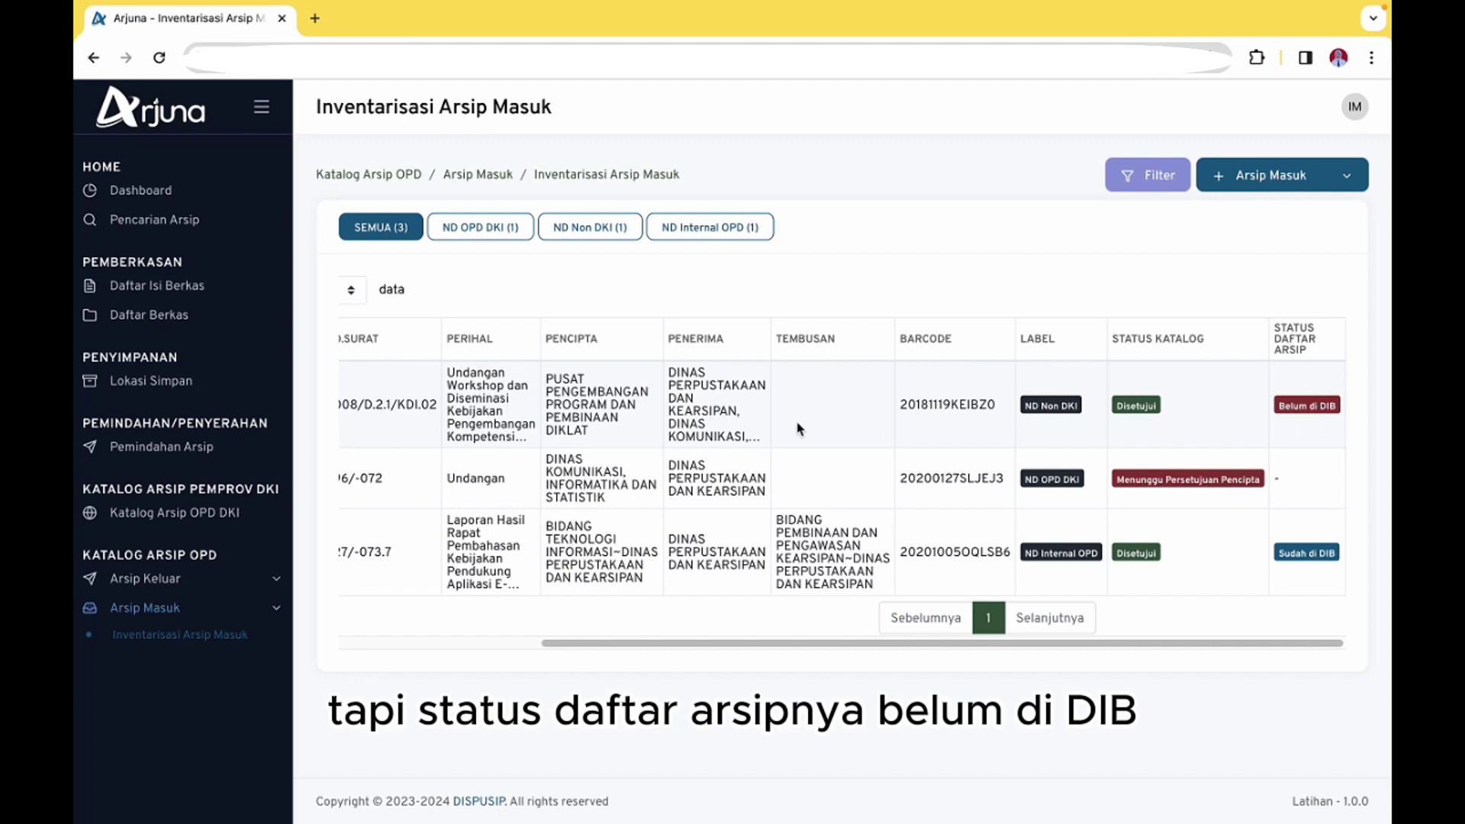
scroll(454, 404, "left", 3)
scroll(454, 405, "left", 3)
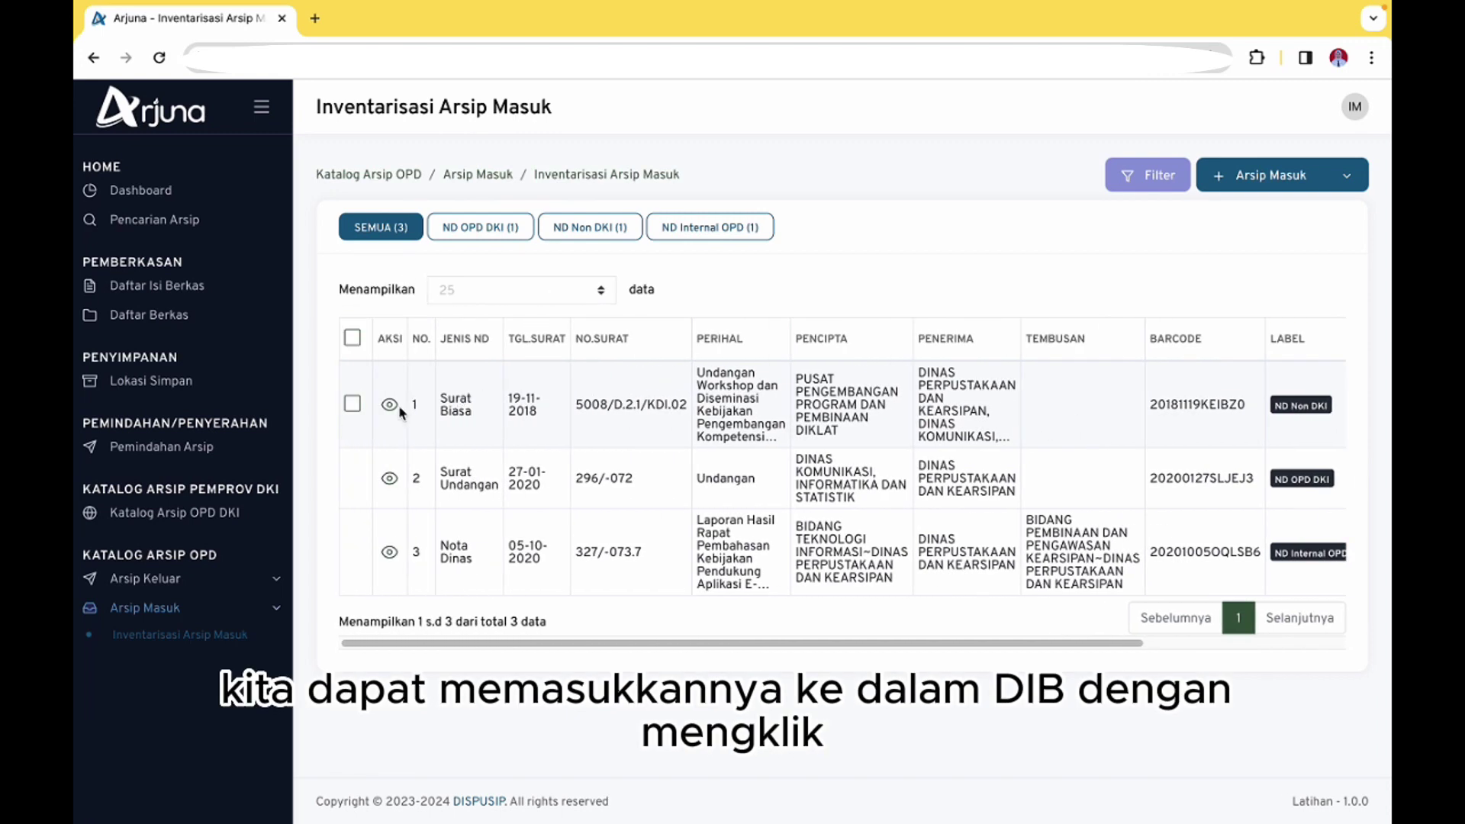
File Surat Biasa letter 5008/D.2.1/KDI.02 into Daftar Isi Berkas, confirming with Lanjutkan
left_click(352, 404)
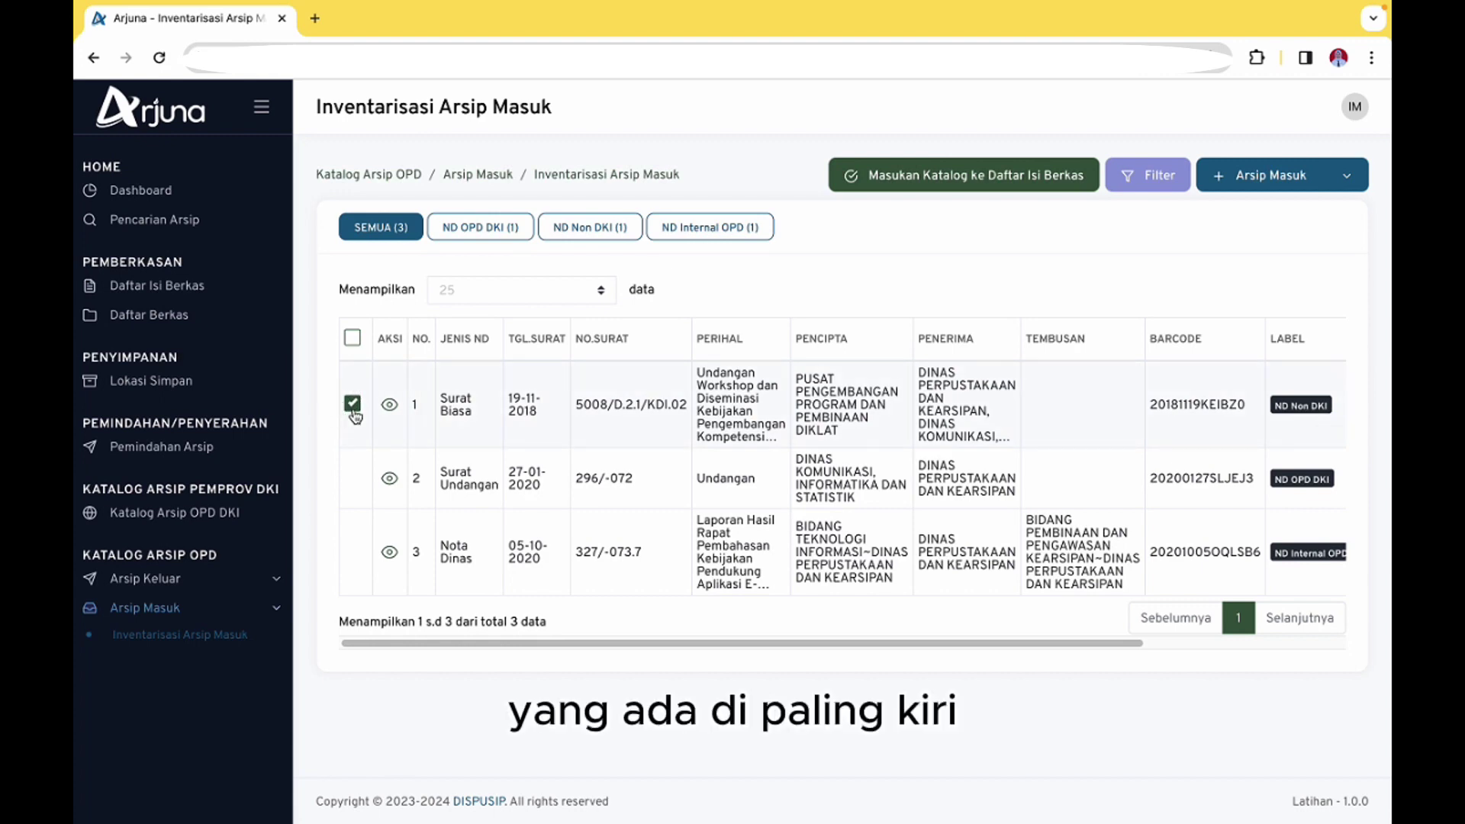
left_click(947, 178)
left_click(763, 540)
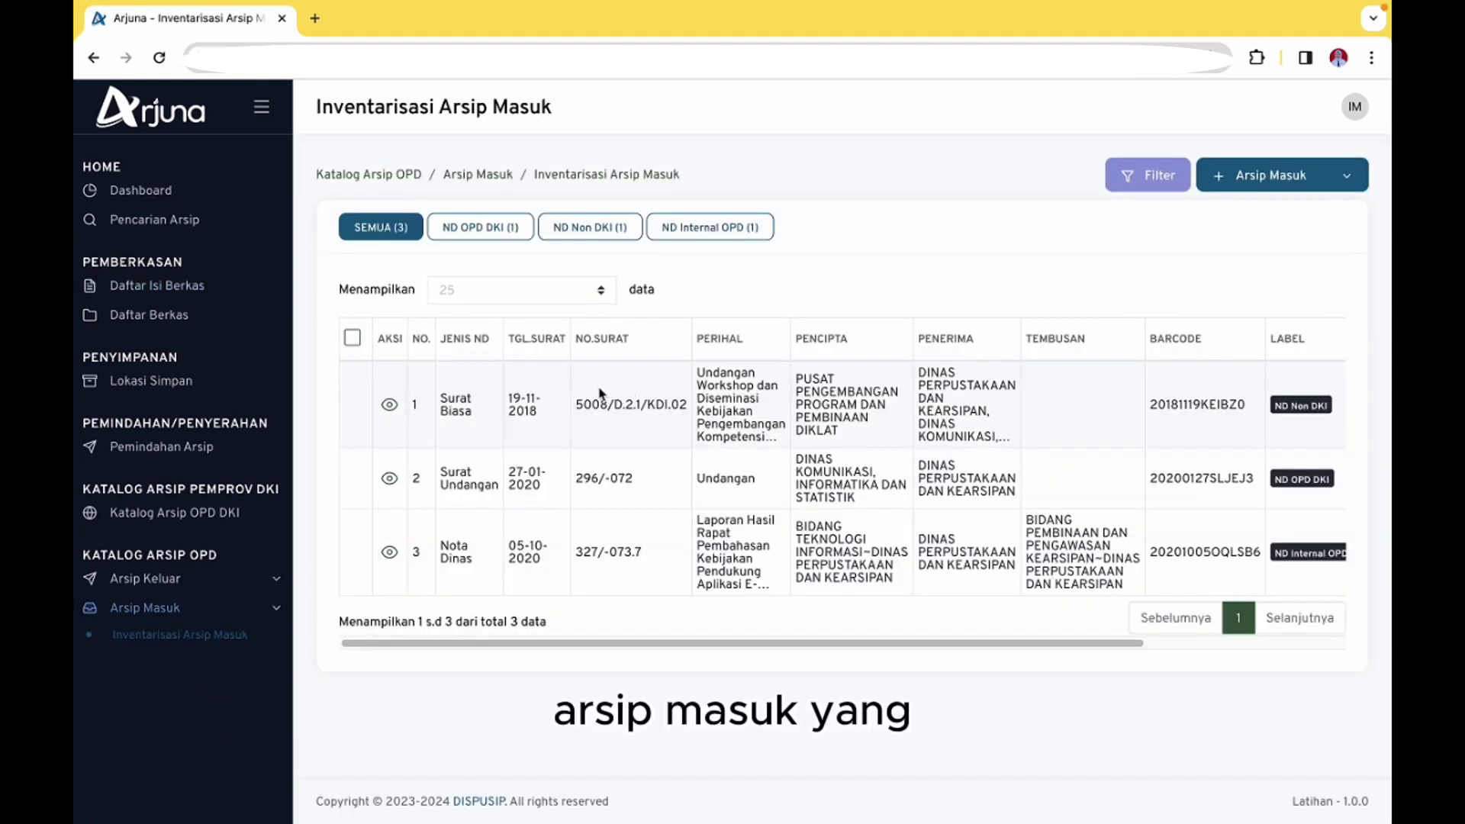
scroll(675, 401, "right", 1)
scroll(687, 512, "left", 1)
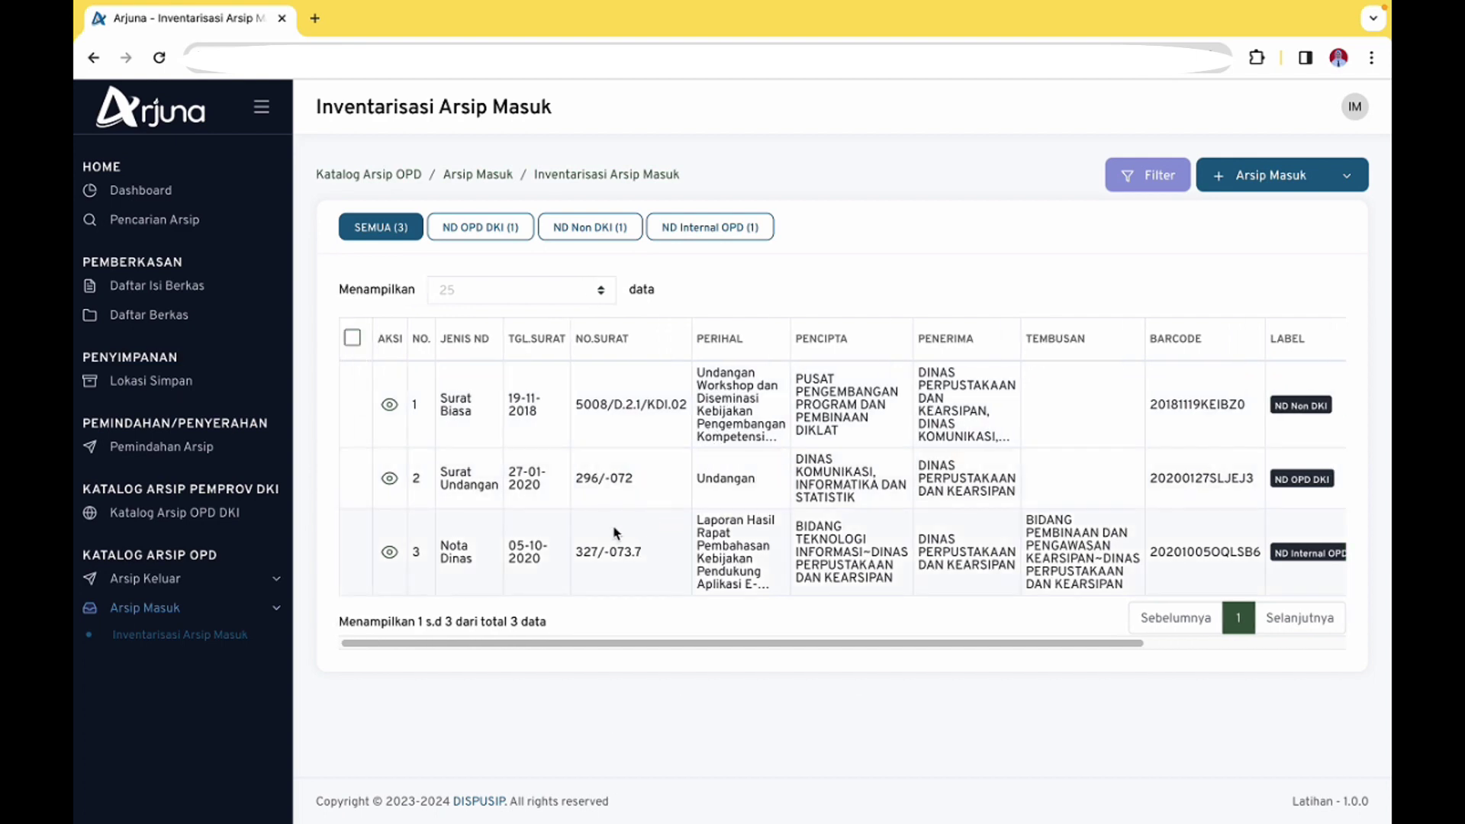
scroll(775, 551, "right", 3)
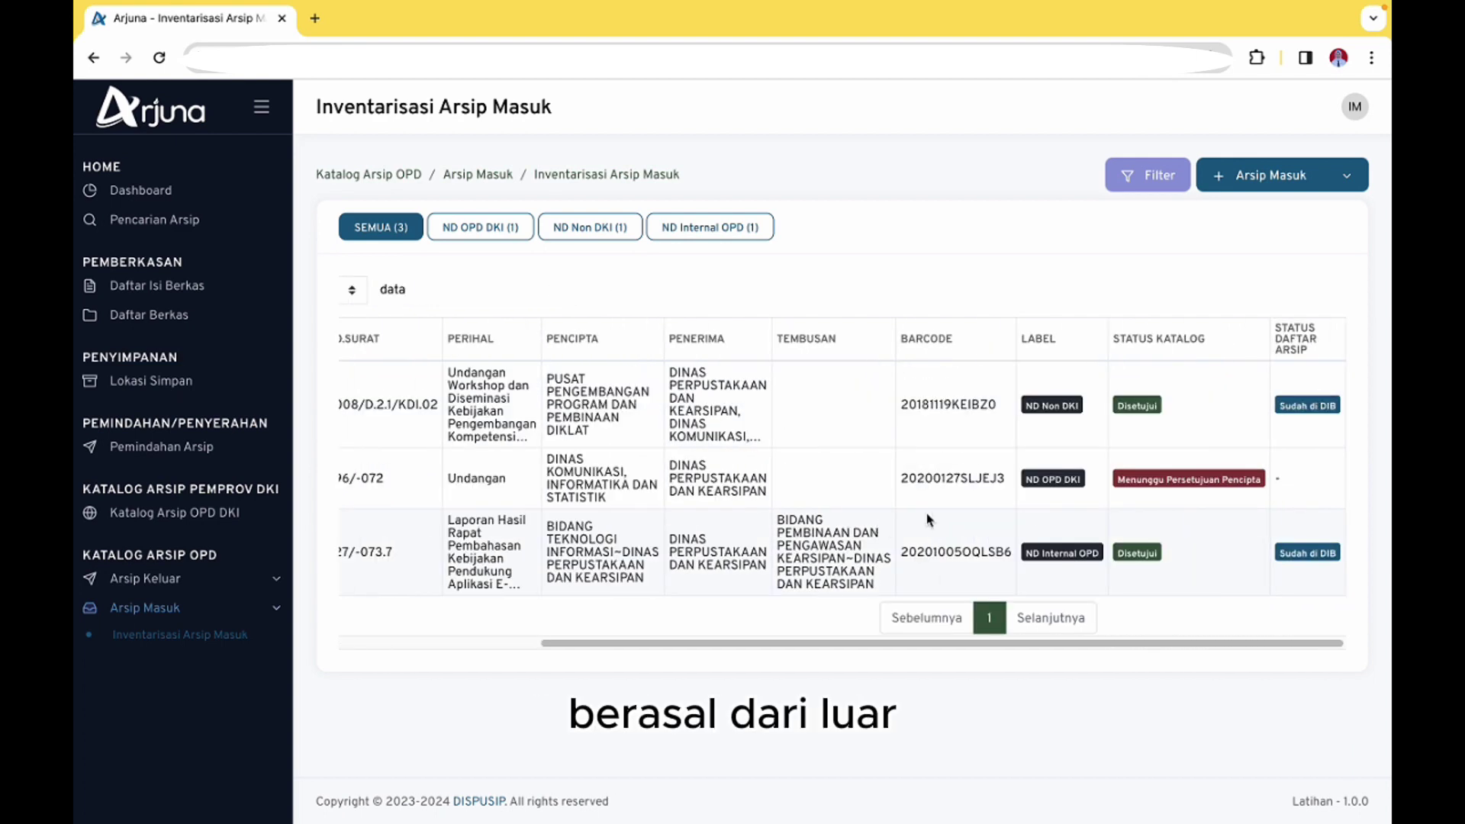
scroll(578, 467, "left", 1)
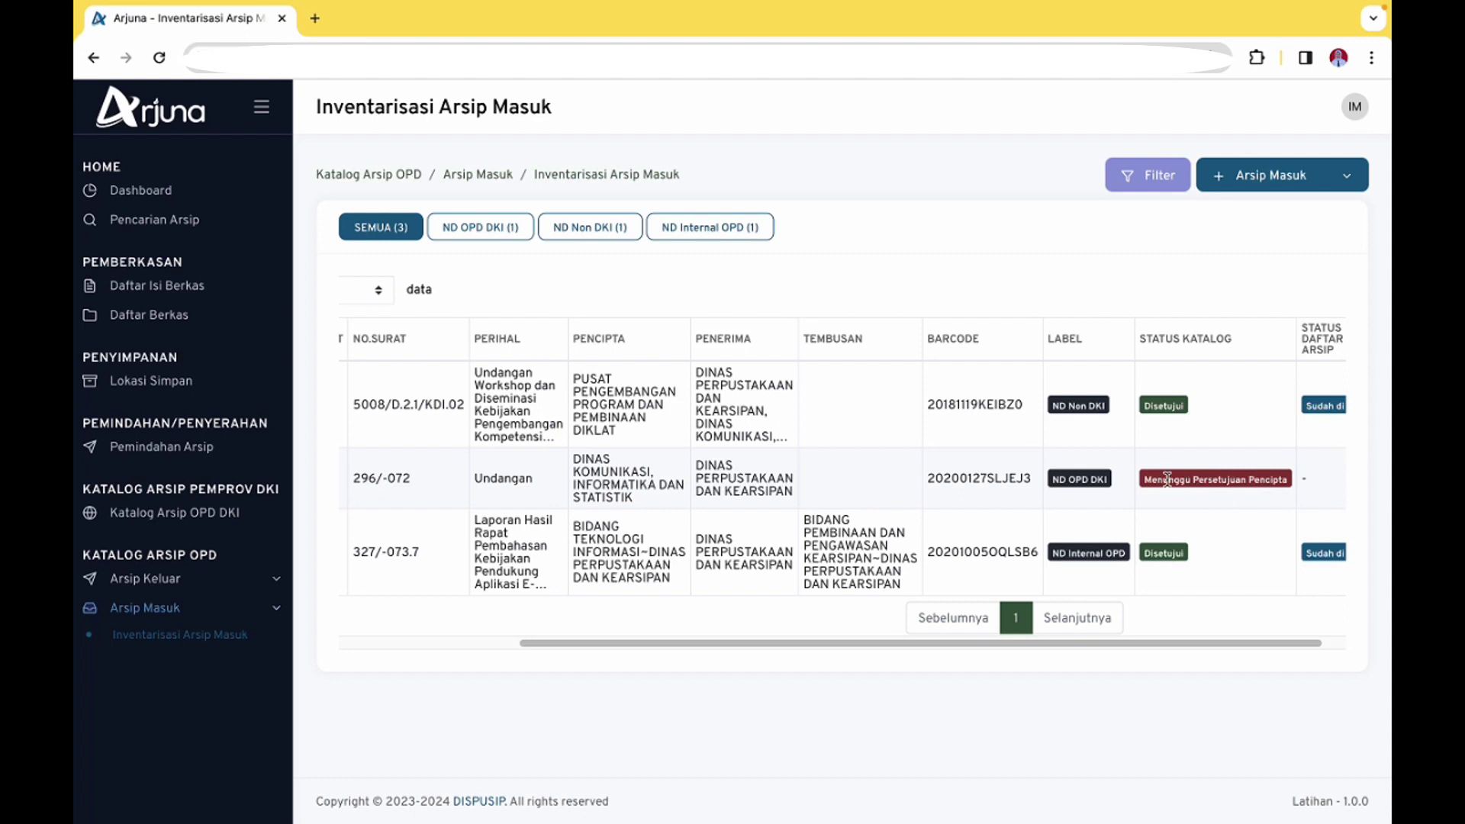
scroll(1175, 482, "right", 1)
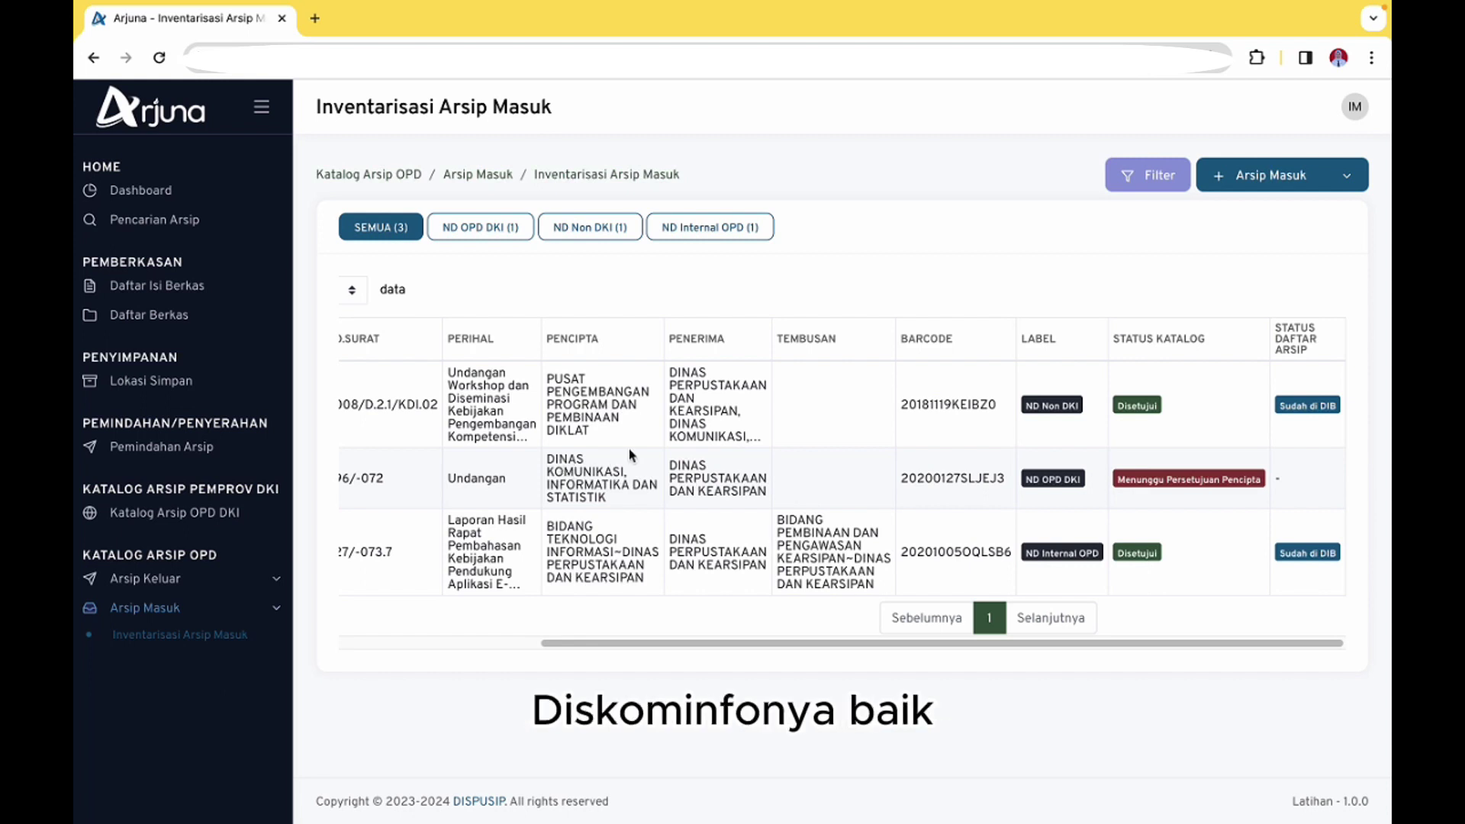
left_click(1358, 111)
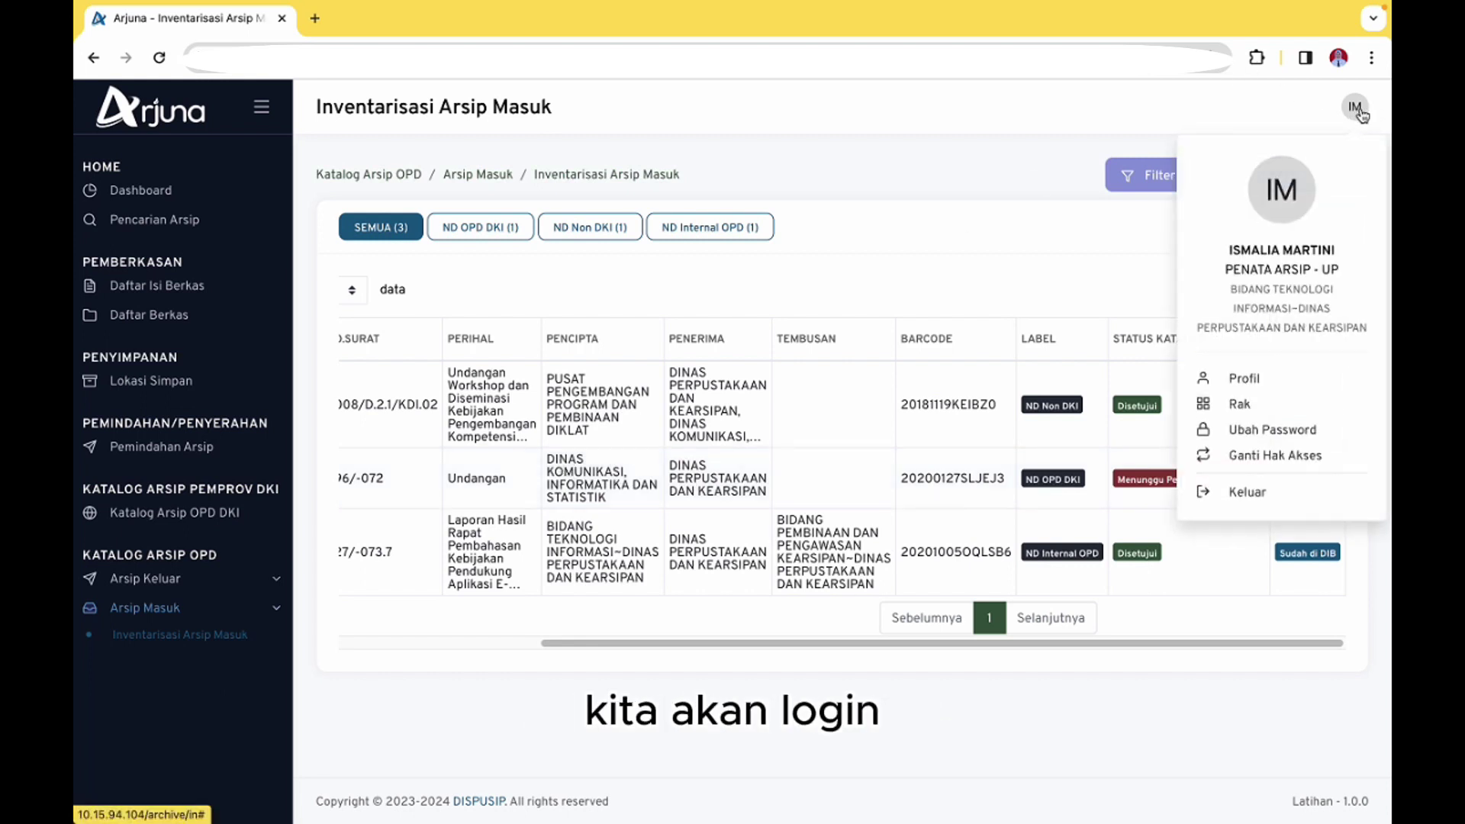
Sign out, refresh the captcha, and log back in with the Penciptaan Naskah Dinas credentials and security code
left_click(1256, 497)
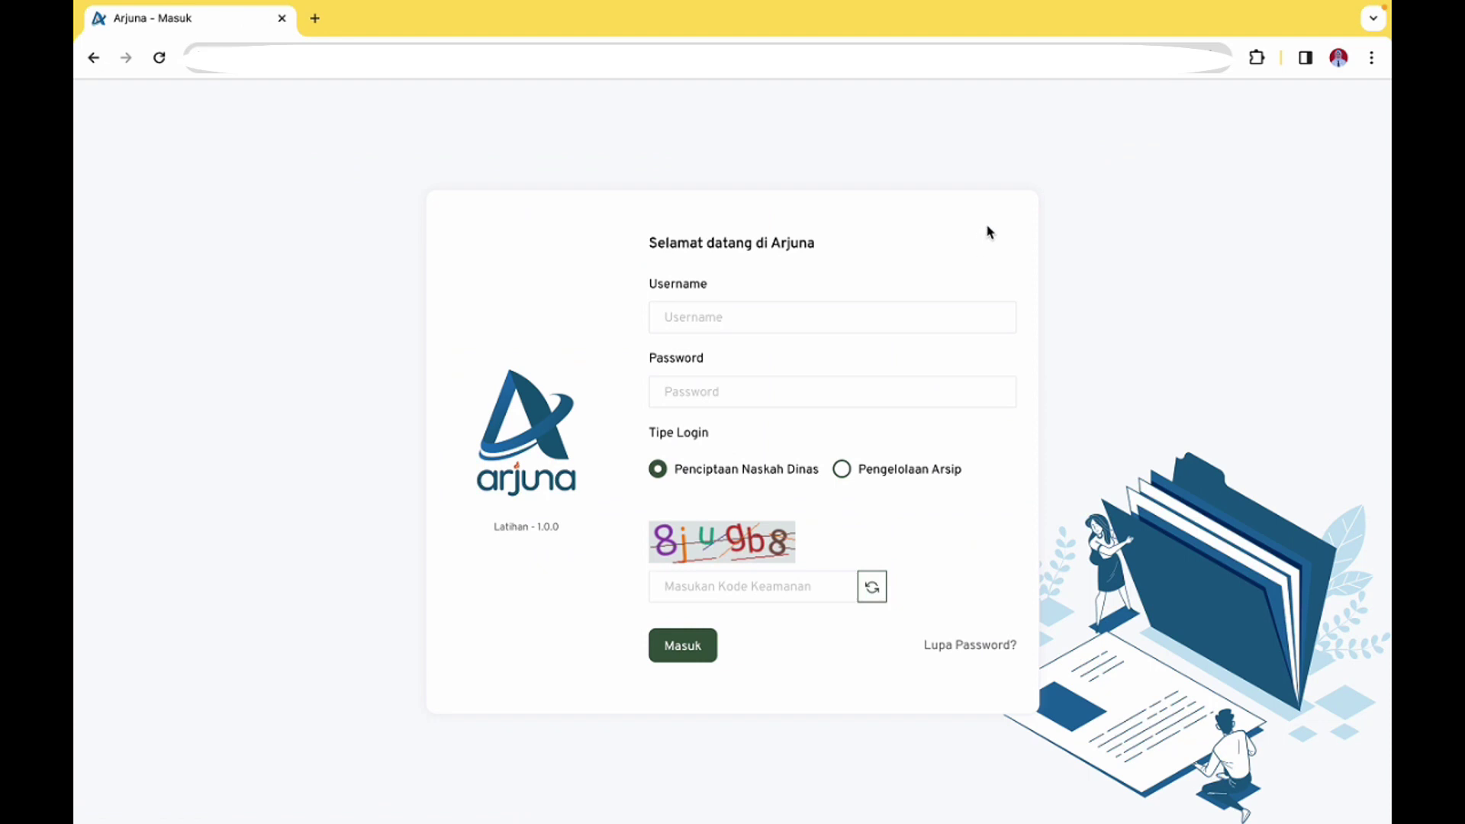
left_click(873, 587)
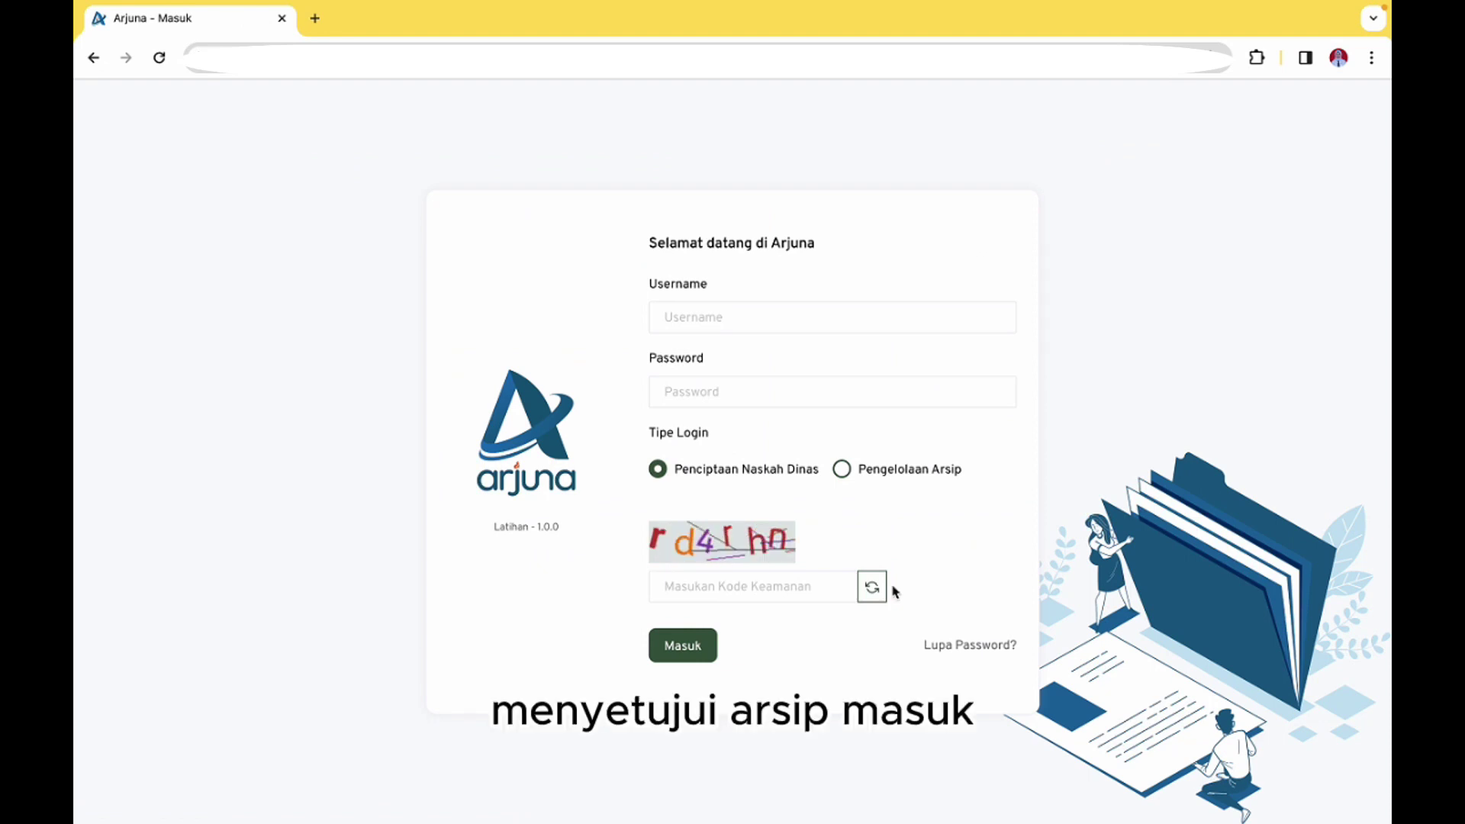
left_click(820, 320)
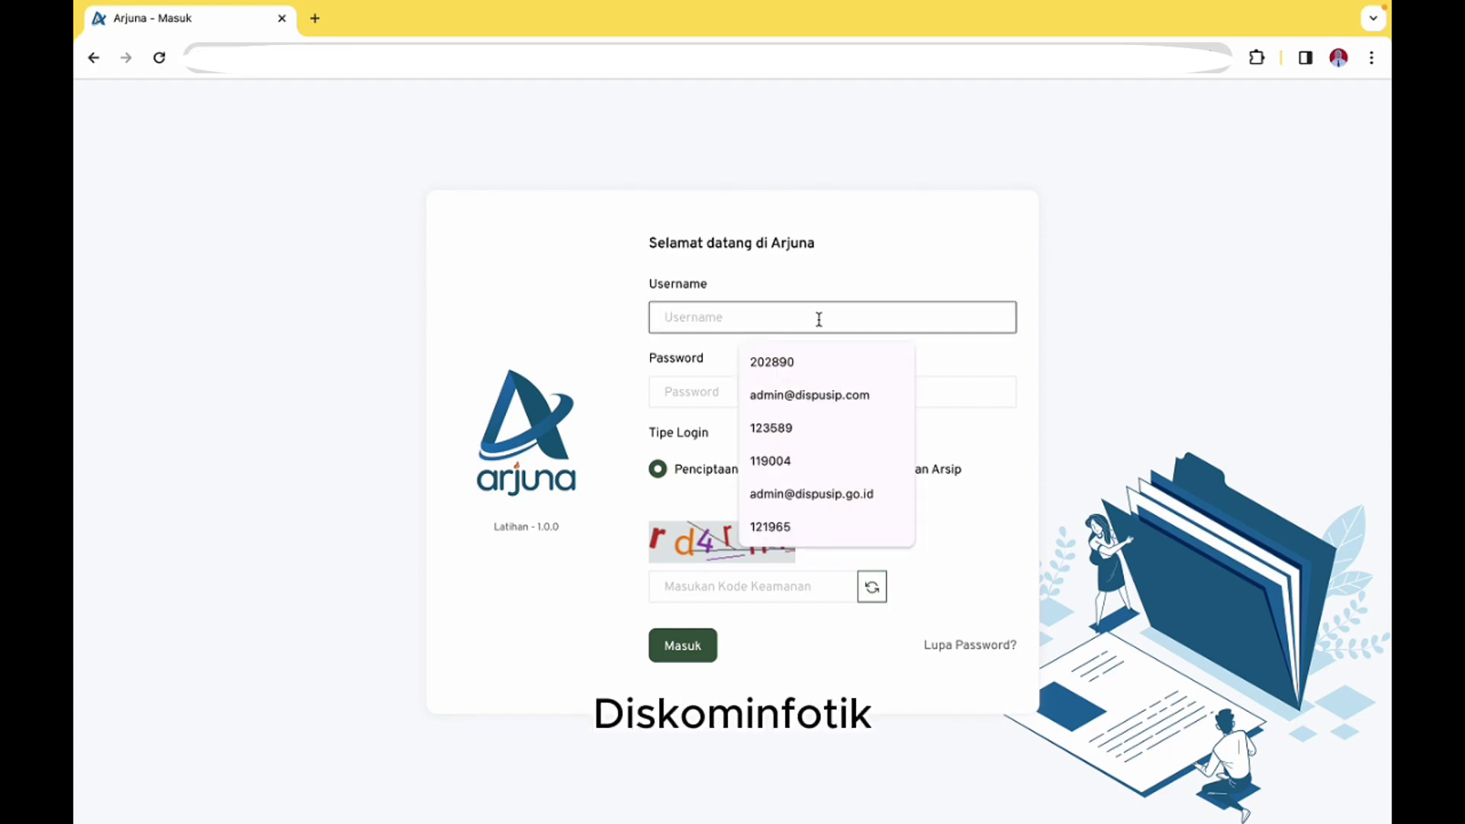
type("177")
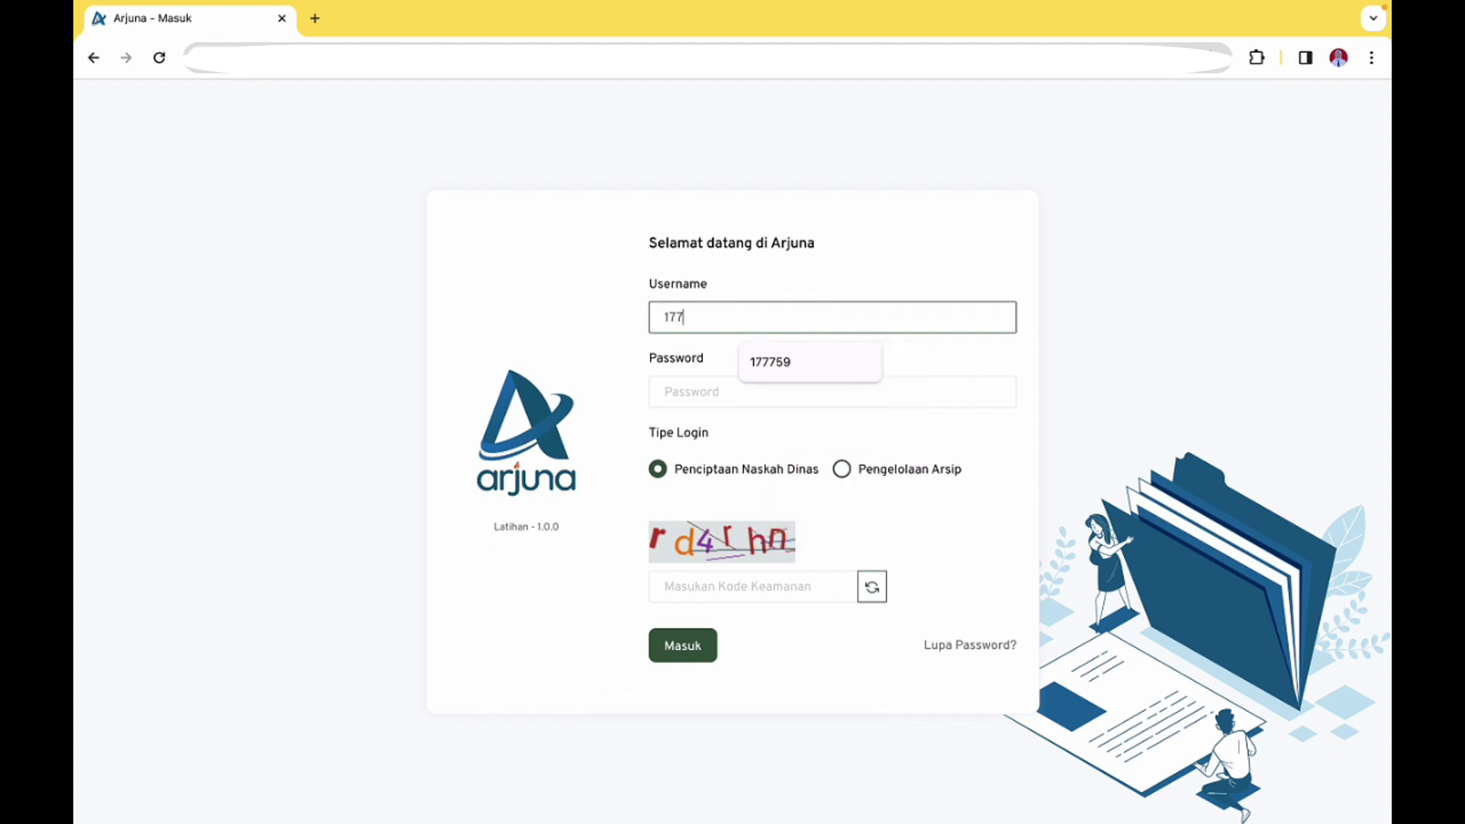
type("759")
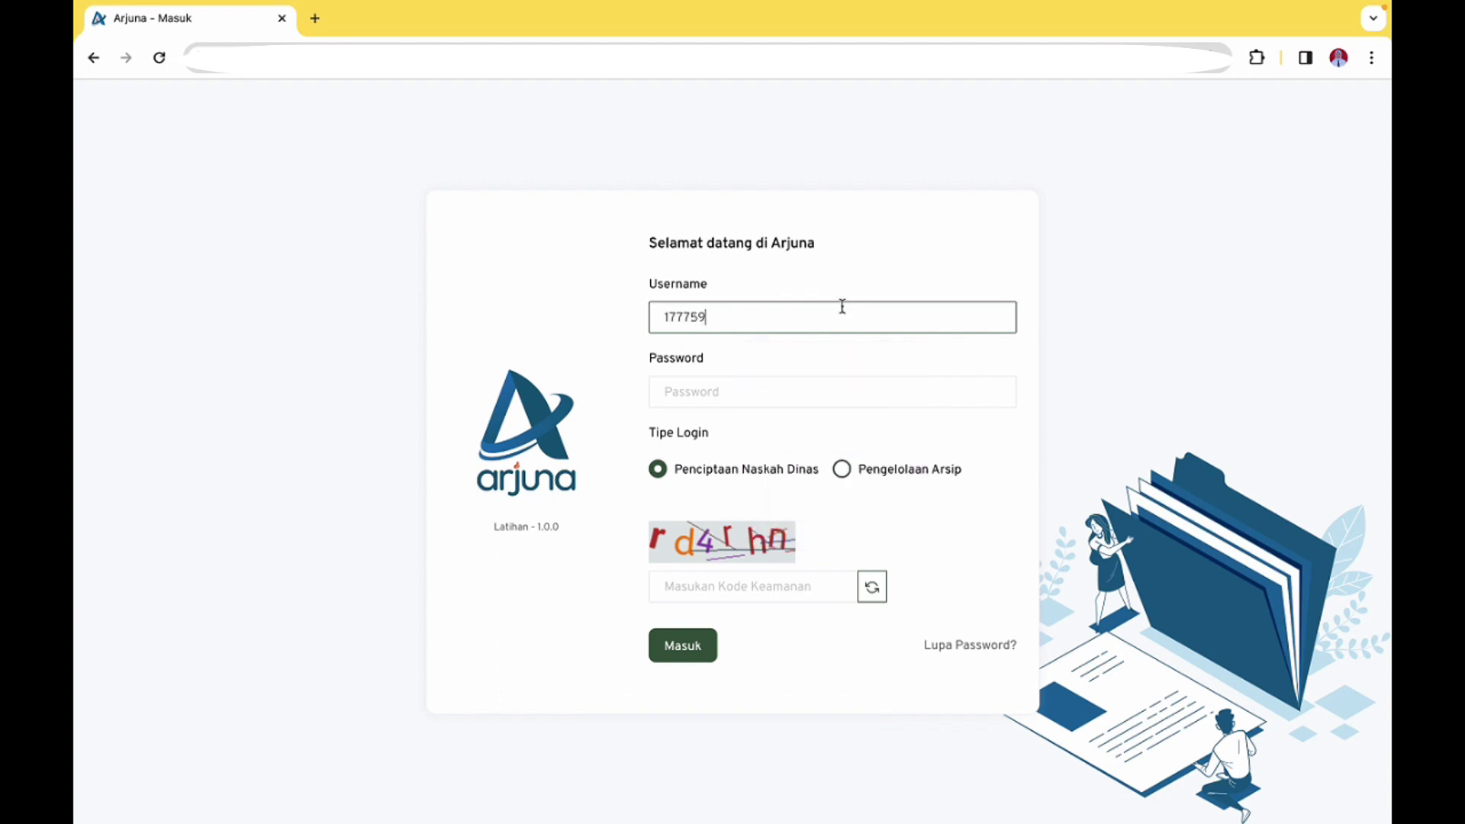
left_click(782, 392)
type("•••")
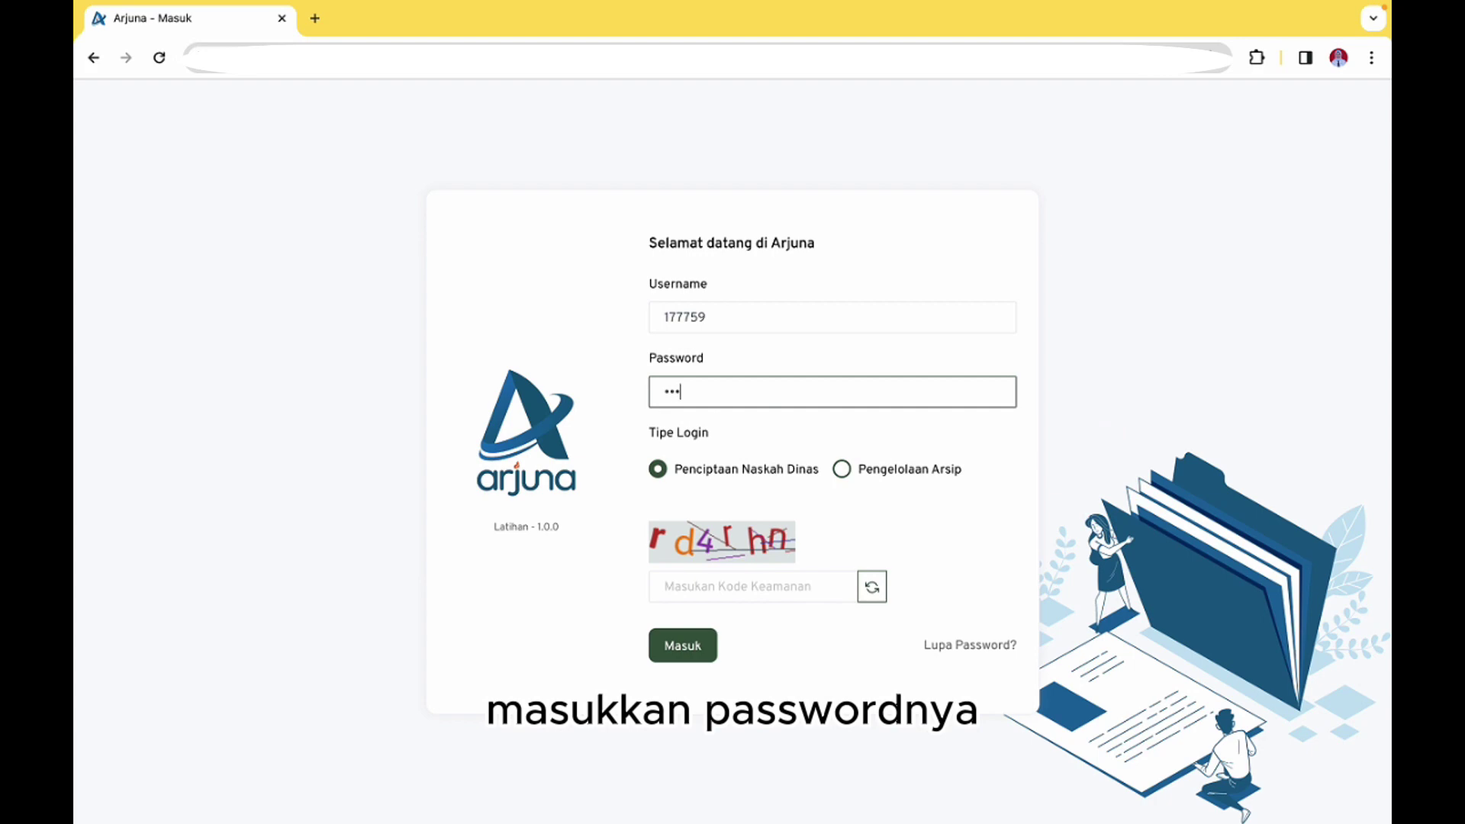
type("•••")
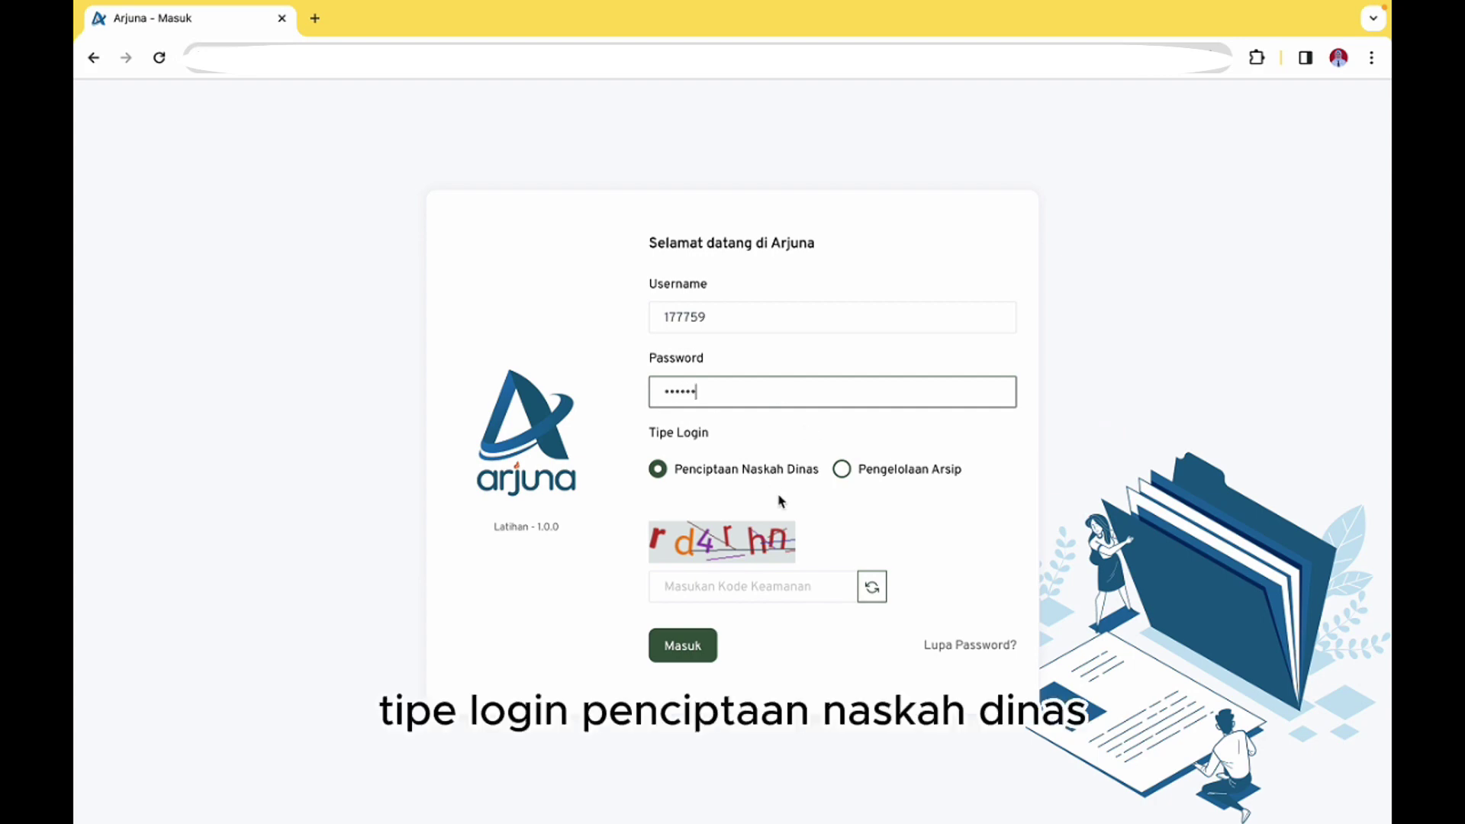
left_click(758, 584)
type("rd4rhn")
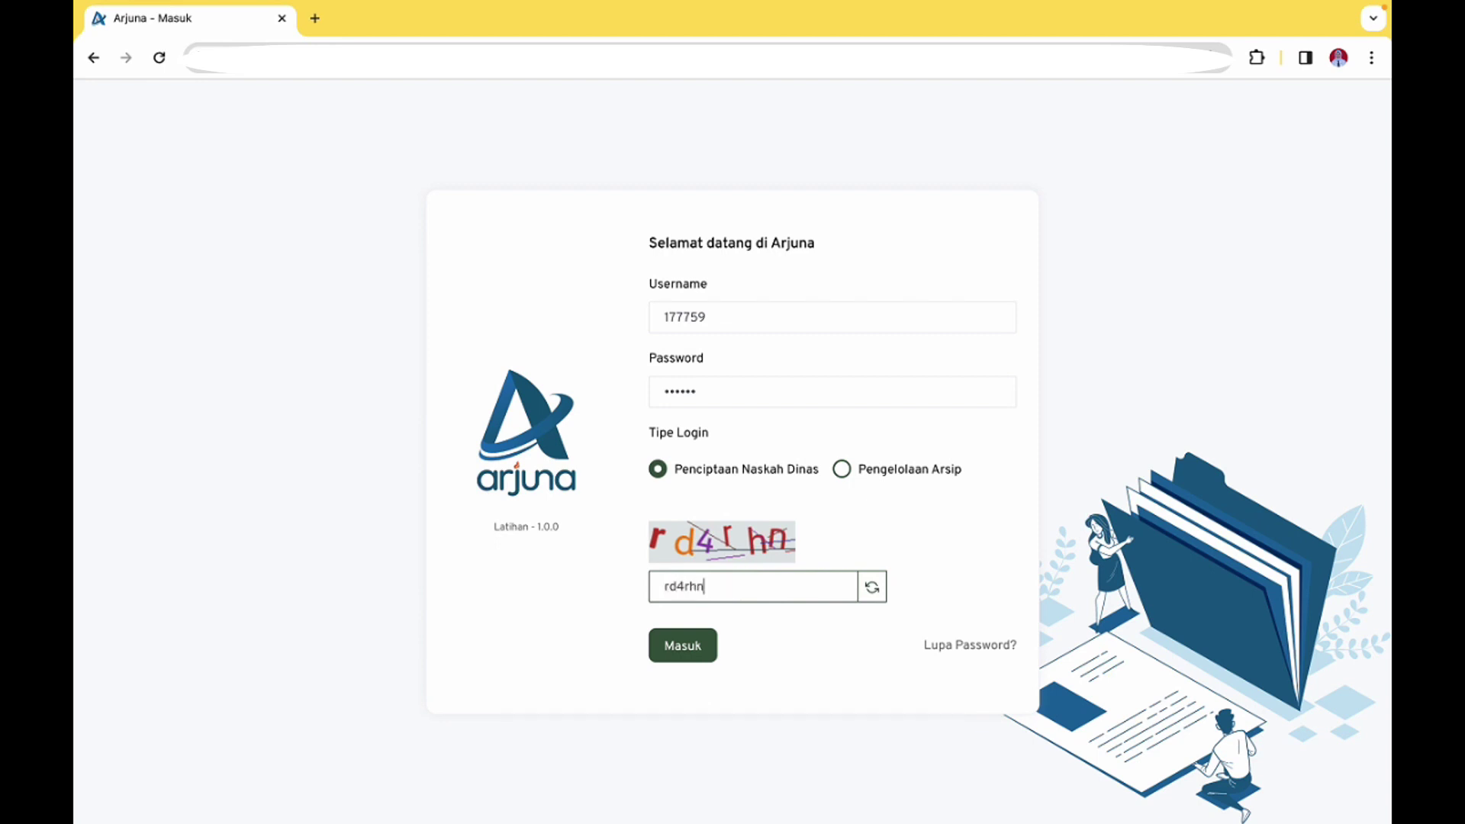
key("Return")
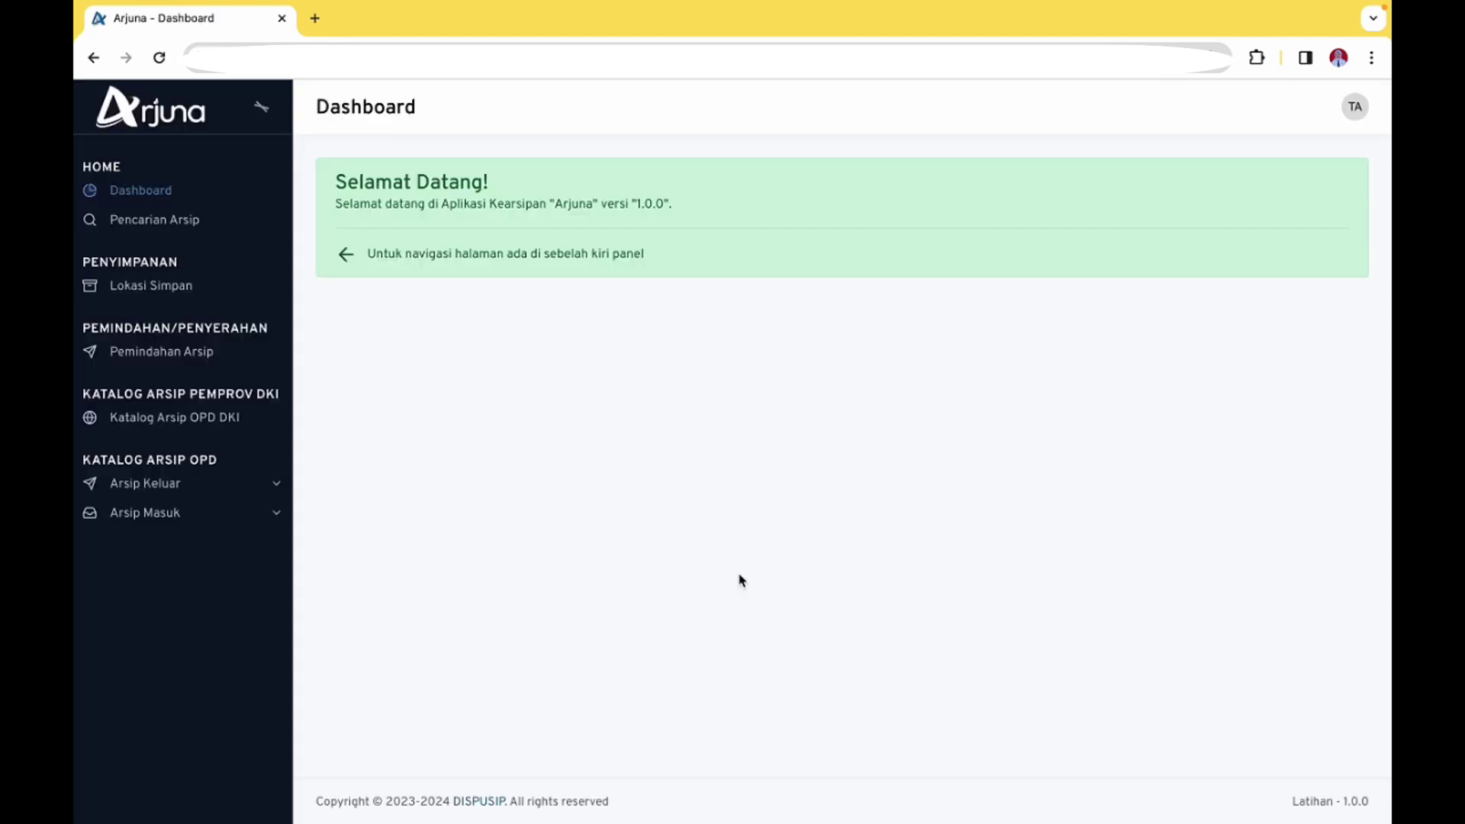
Approve the catalog of Surat Undangan letter 296/-072 in Arsip Keluar > Persetujuan Arsip Keluar
left_click(258, 488)
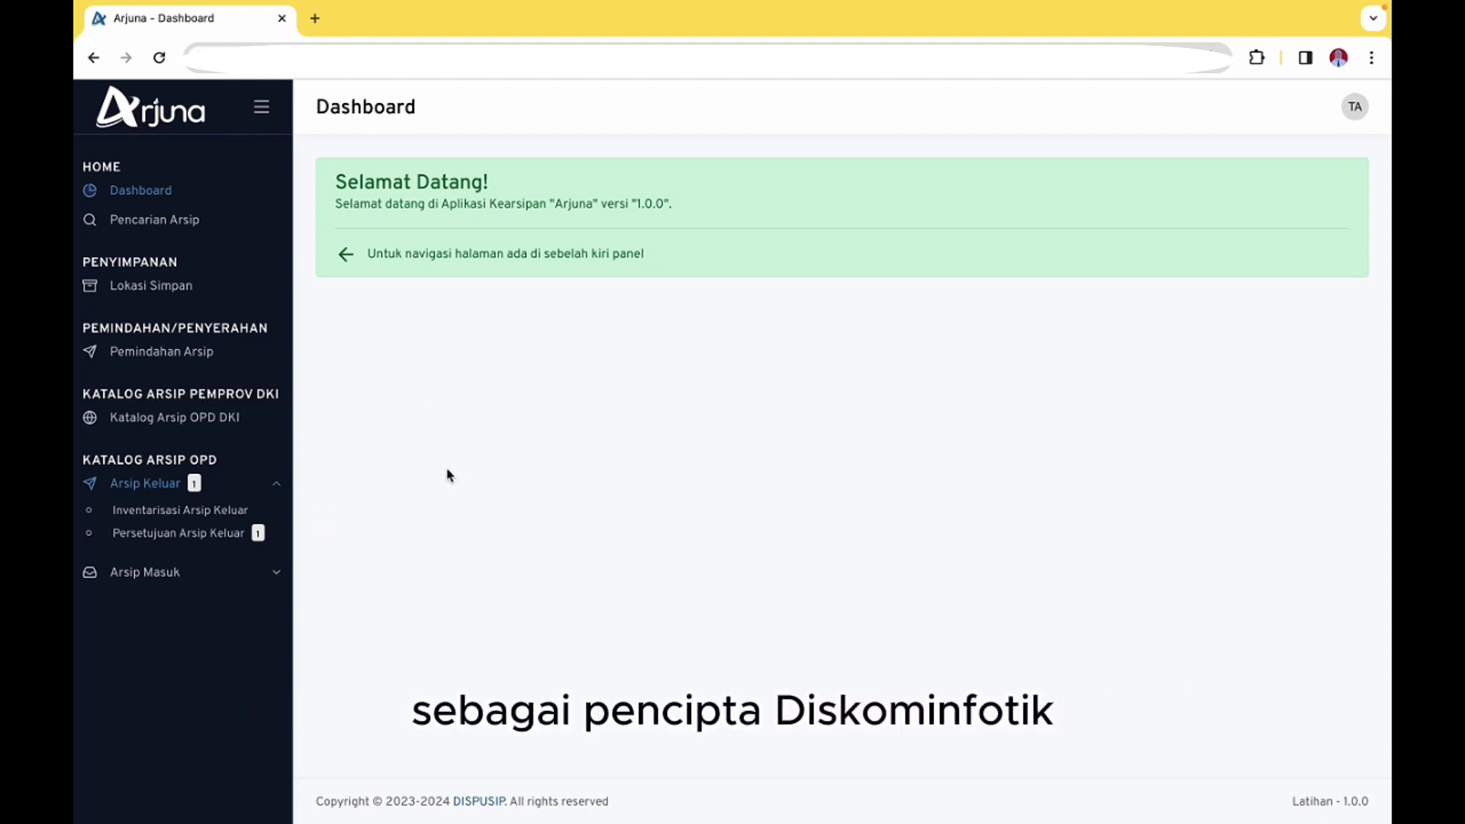
left_click(244, 534)
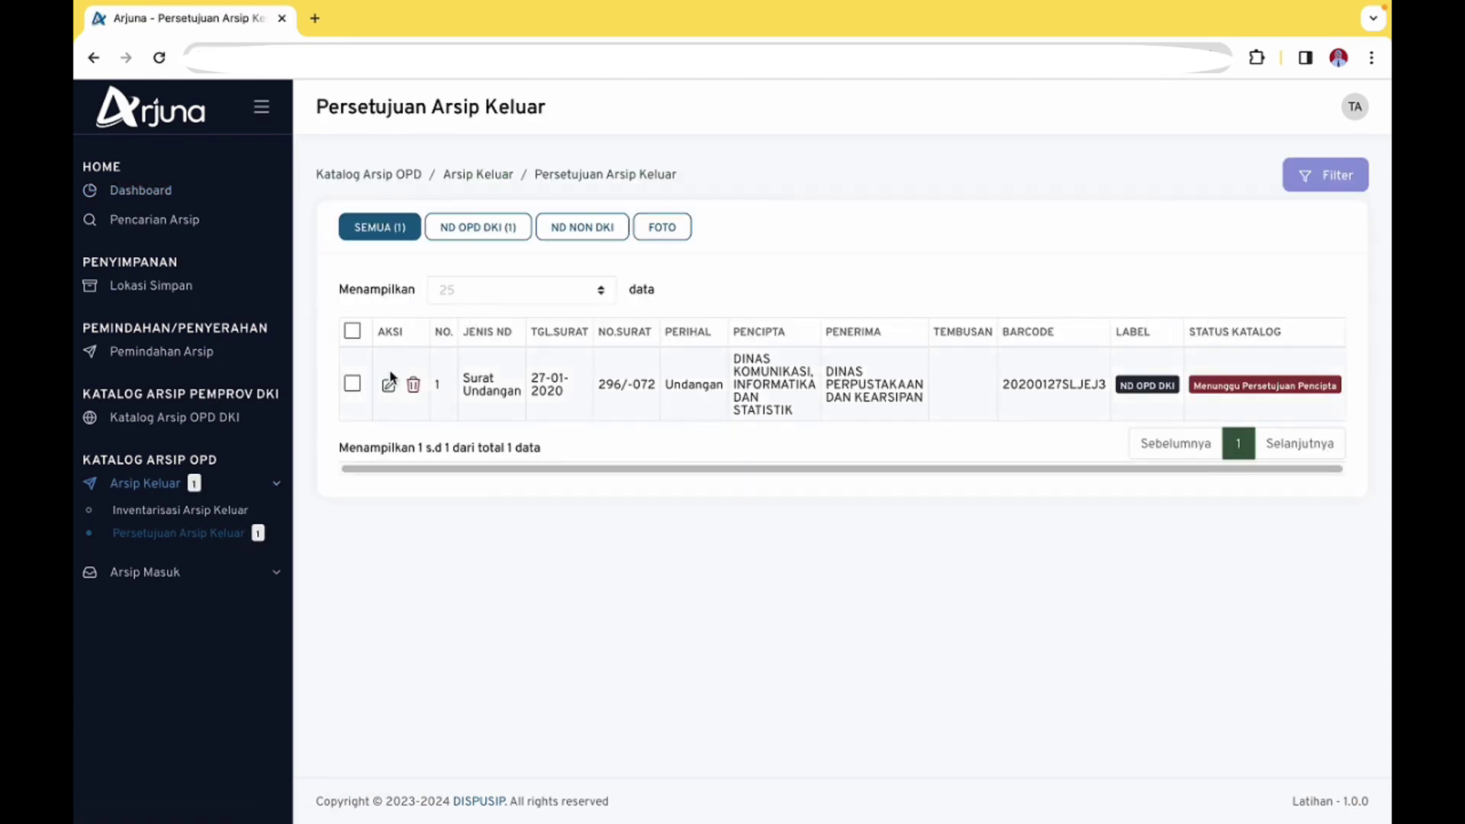
left_click(352, 383)
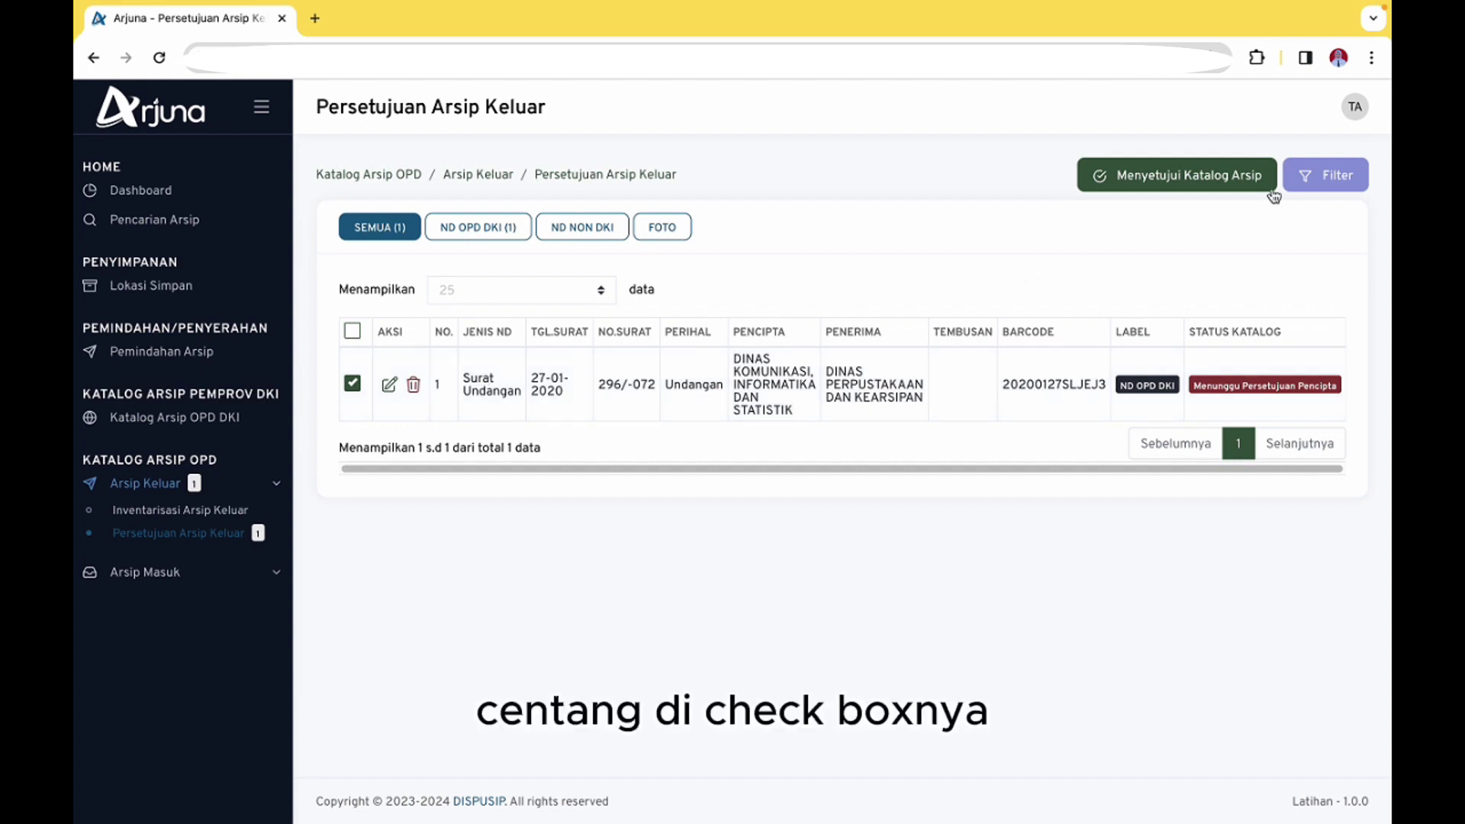
left_click(1223, 185)
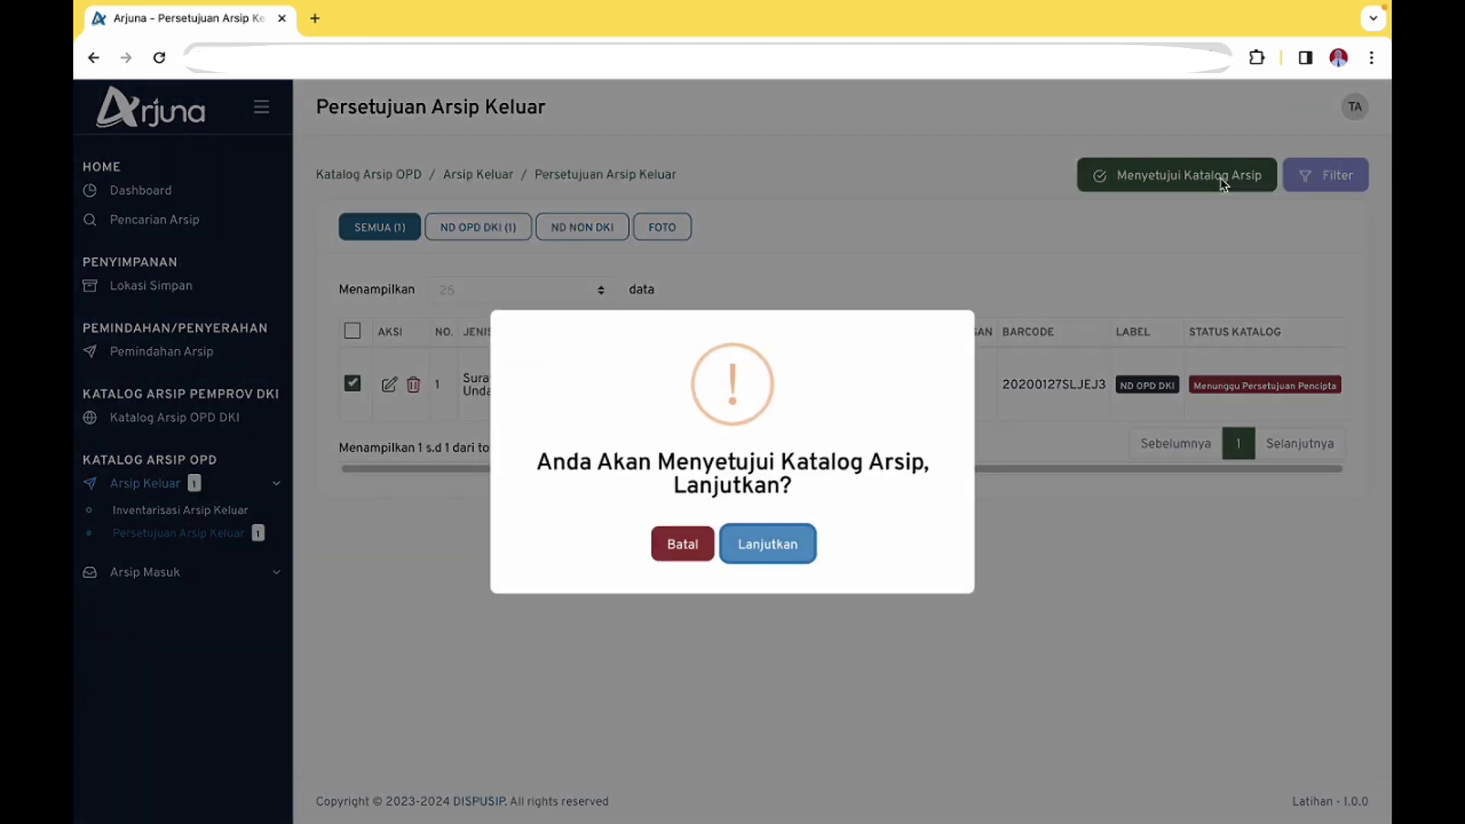
left_click(794, 546)
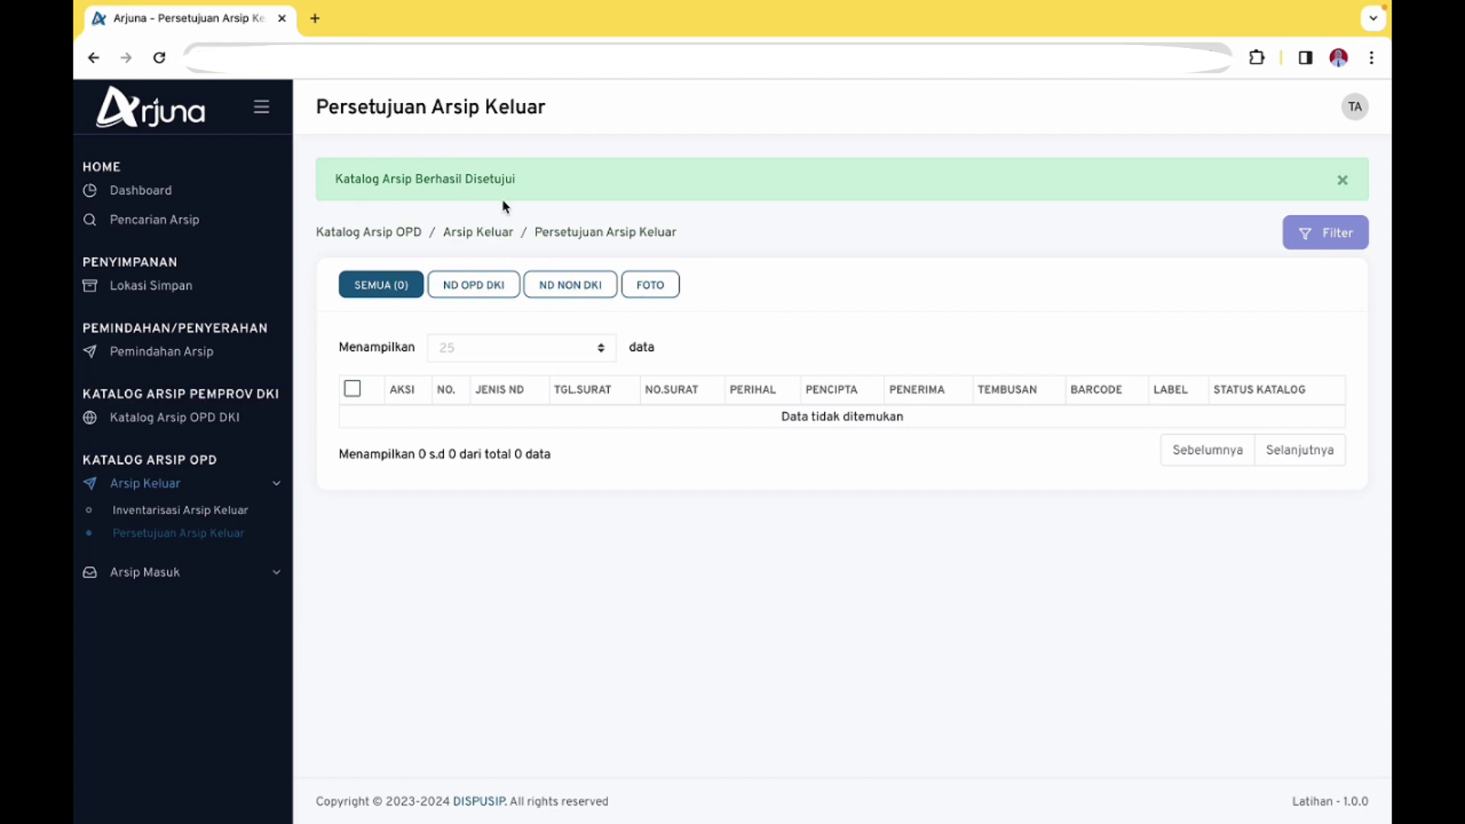
left_click(1355, 107)
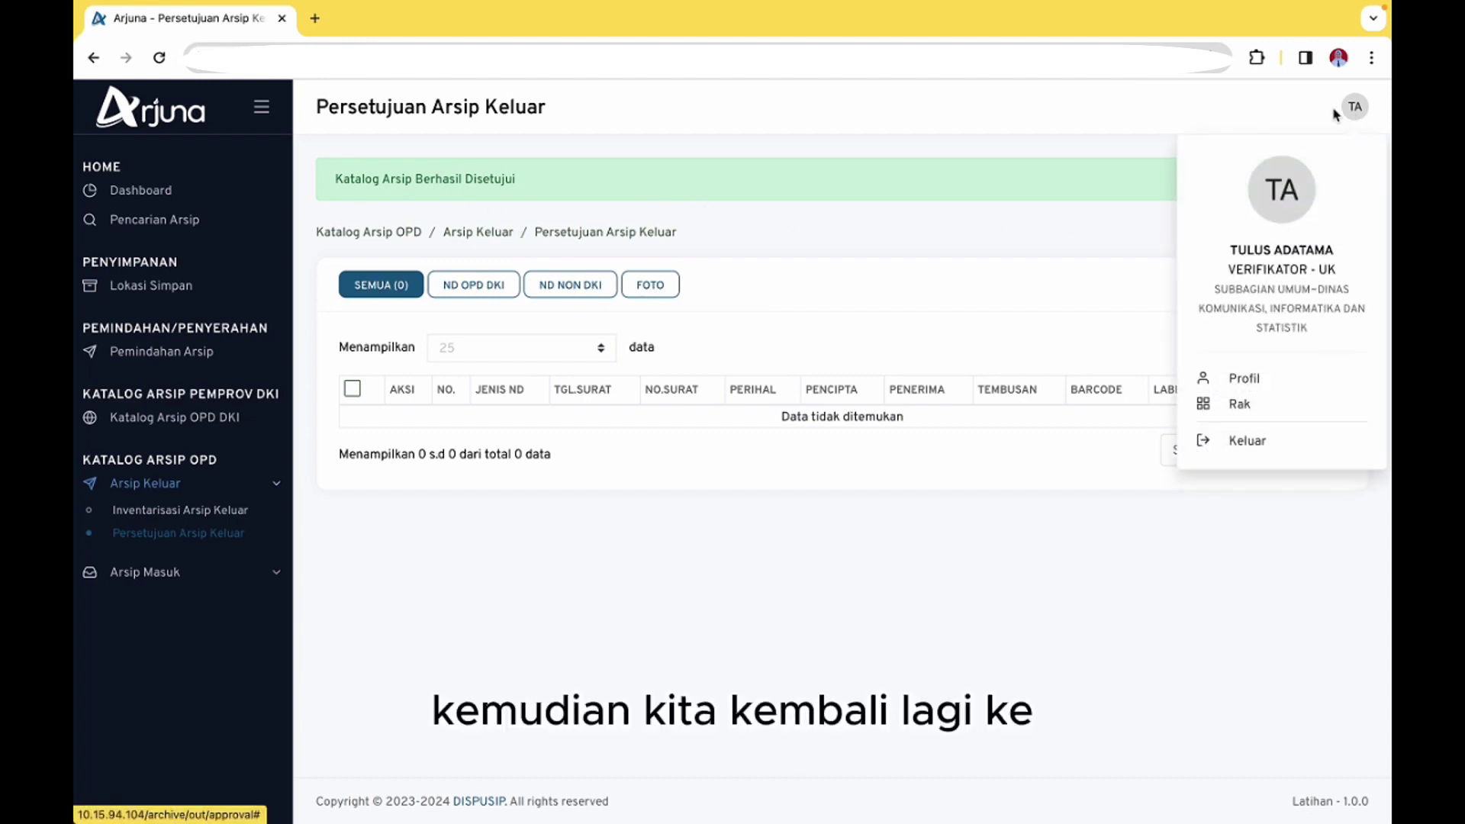
Log back in via Pengelolaan Arsip with the archive manager's credentials and choose role PENATA ARSIP - UP
left_click(1247, 442)
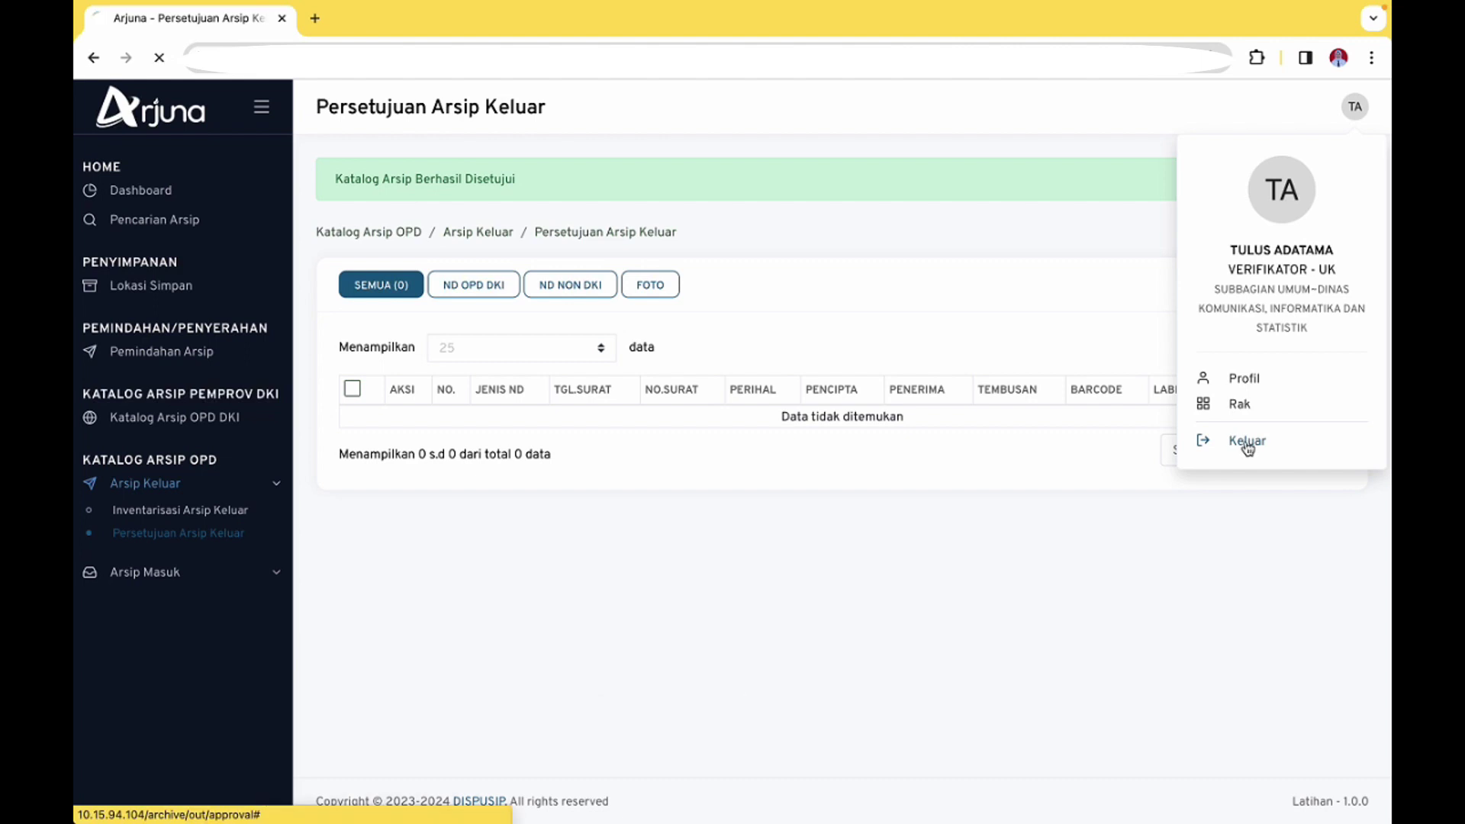
left_click(856, 326)
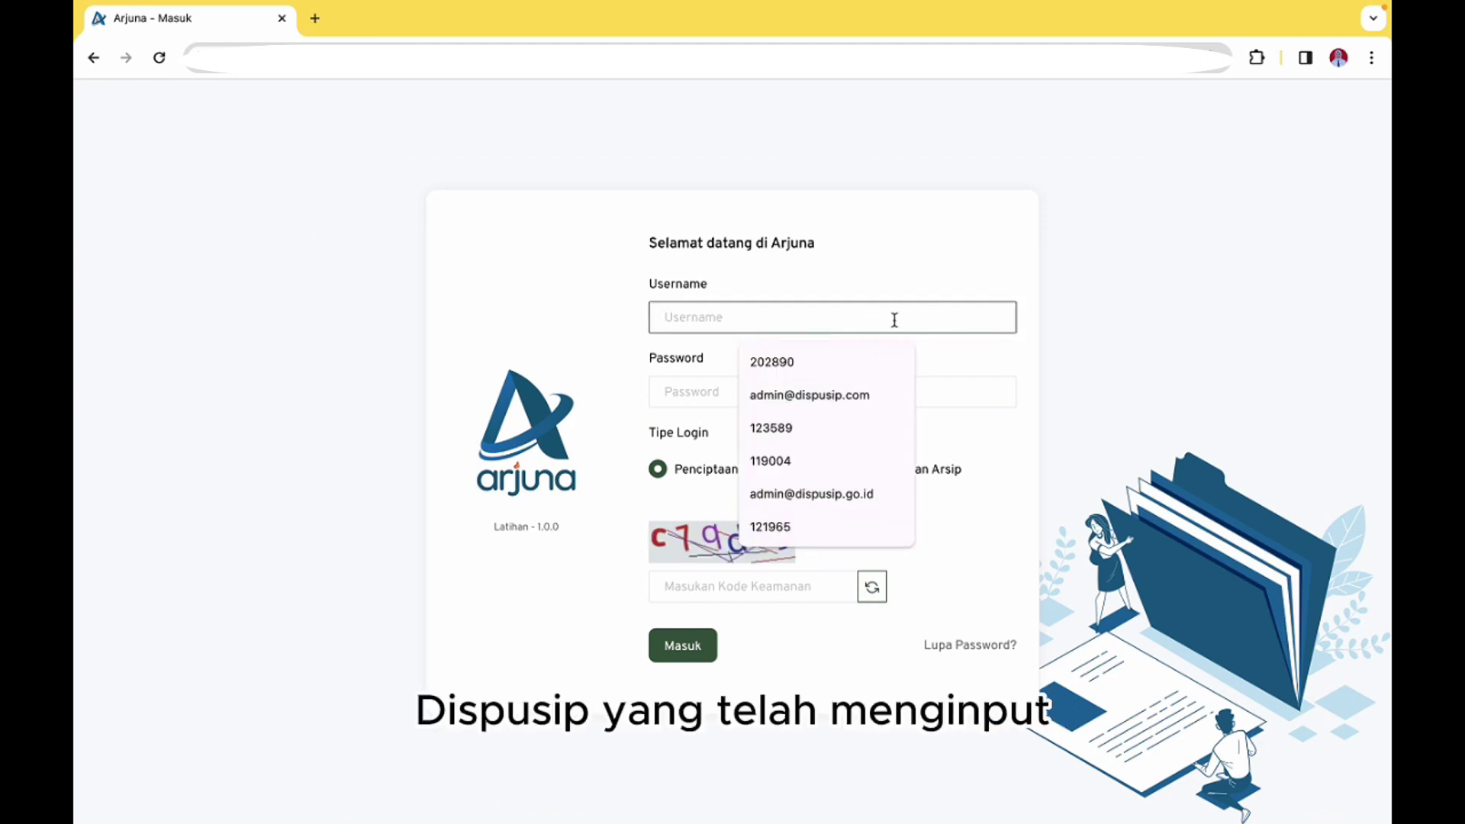
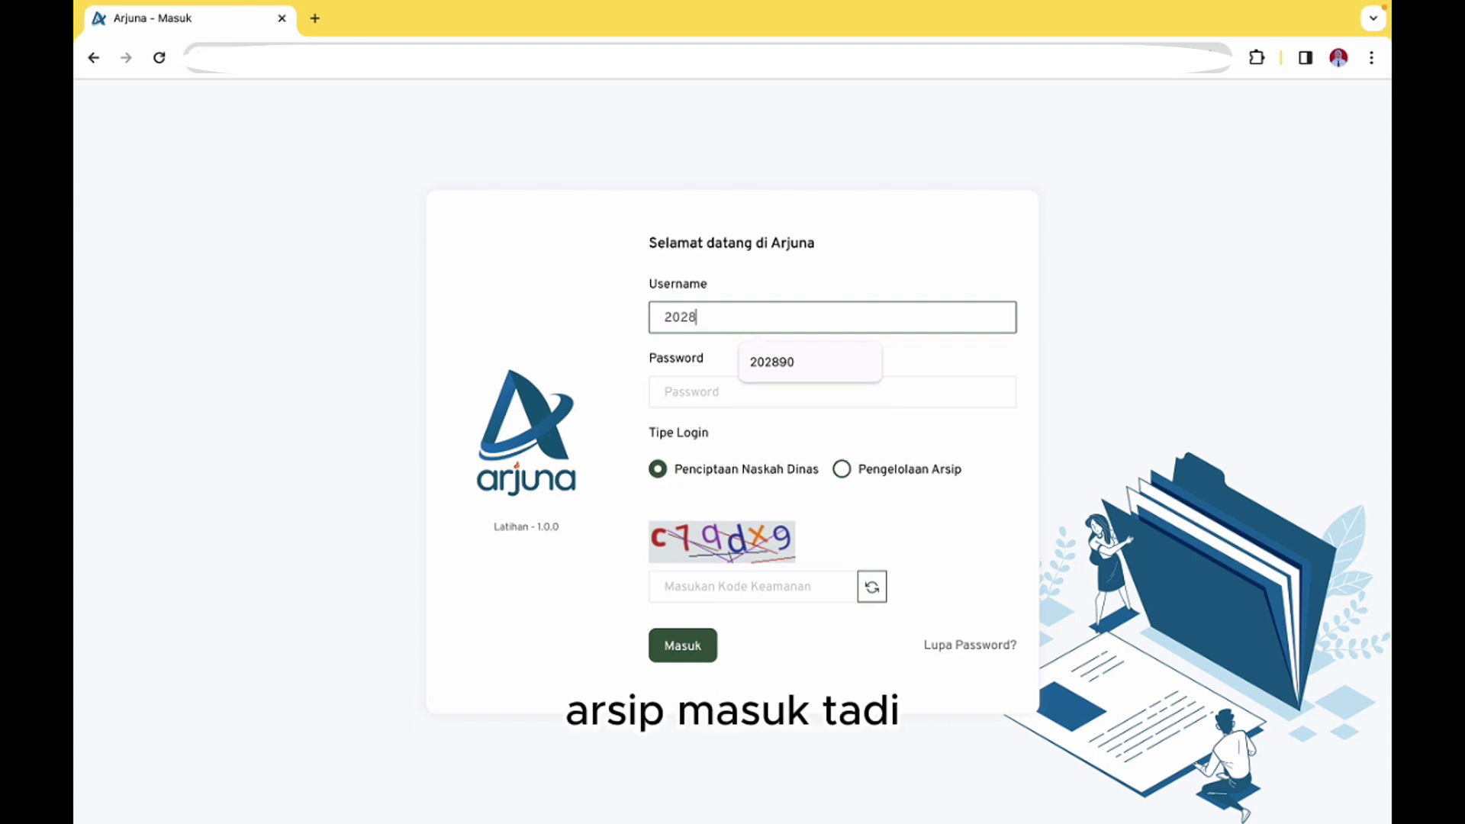
left_click(859, 395)
type("******")
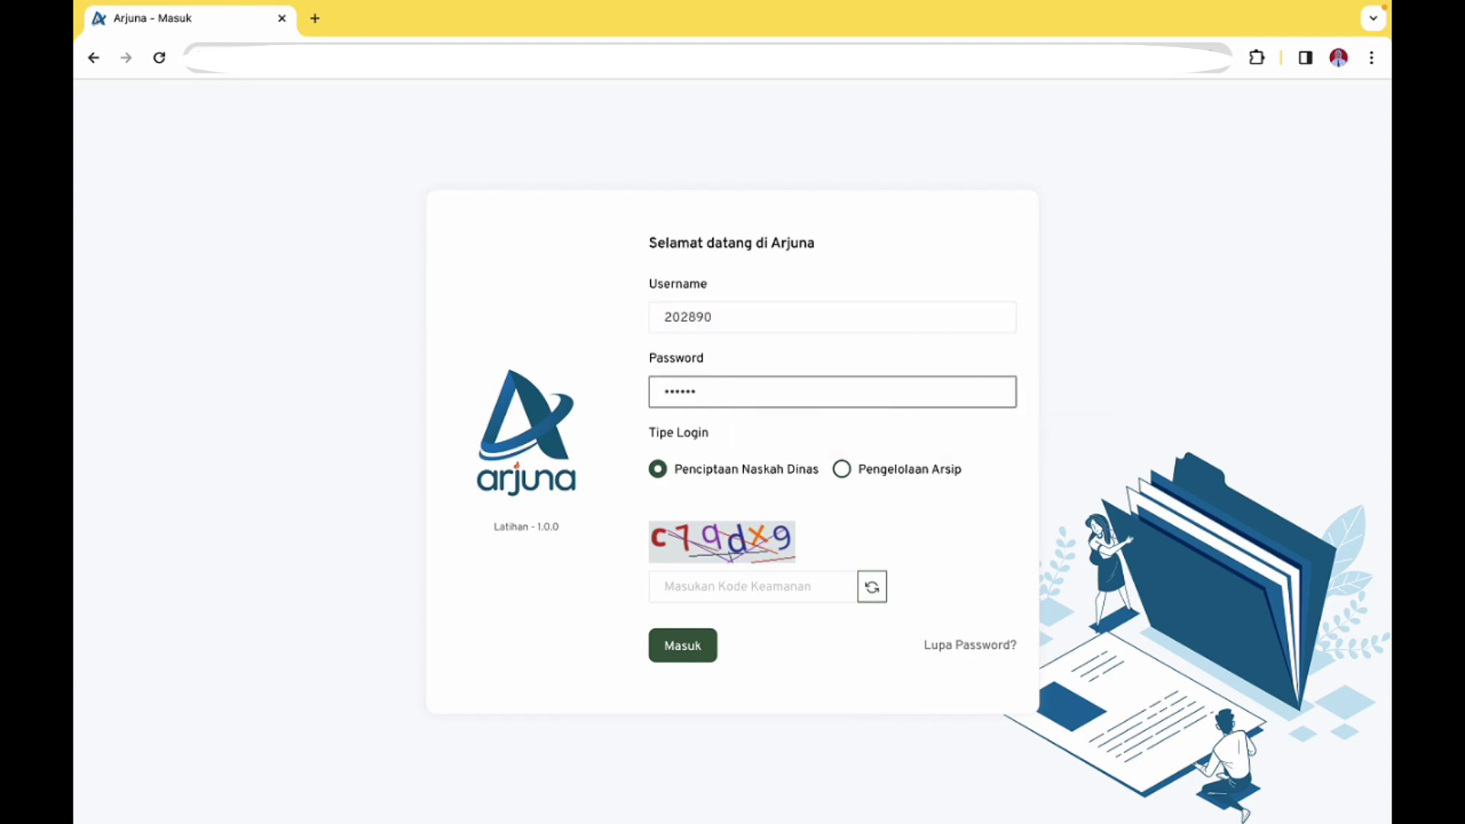
left_click(842, 469)
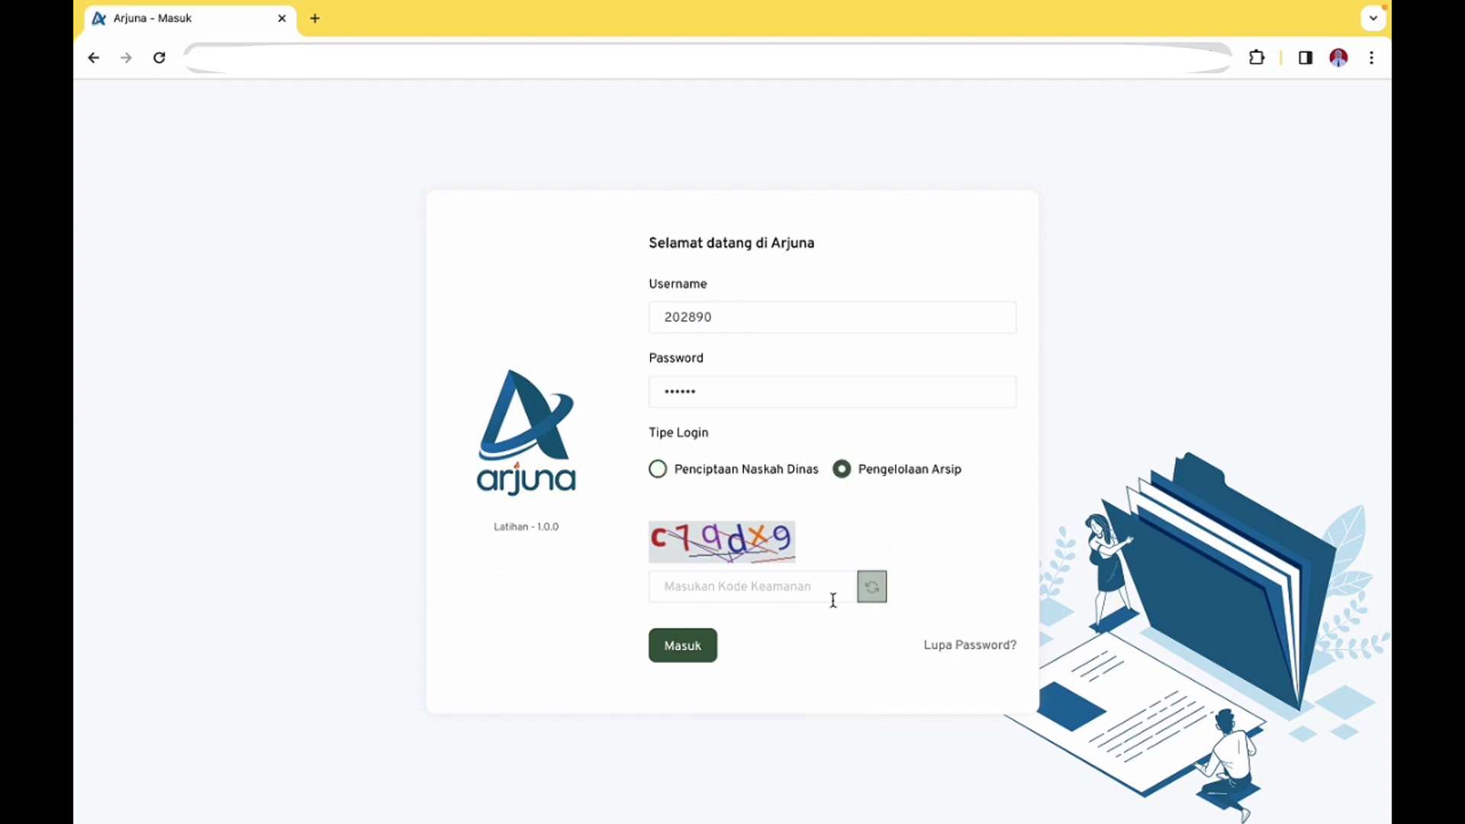
left_click(733, 586)
type("c")
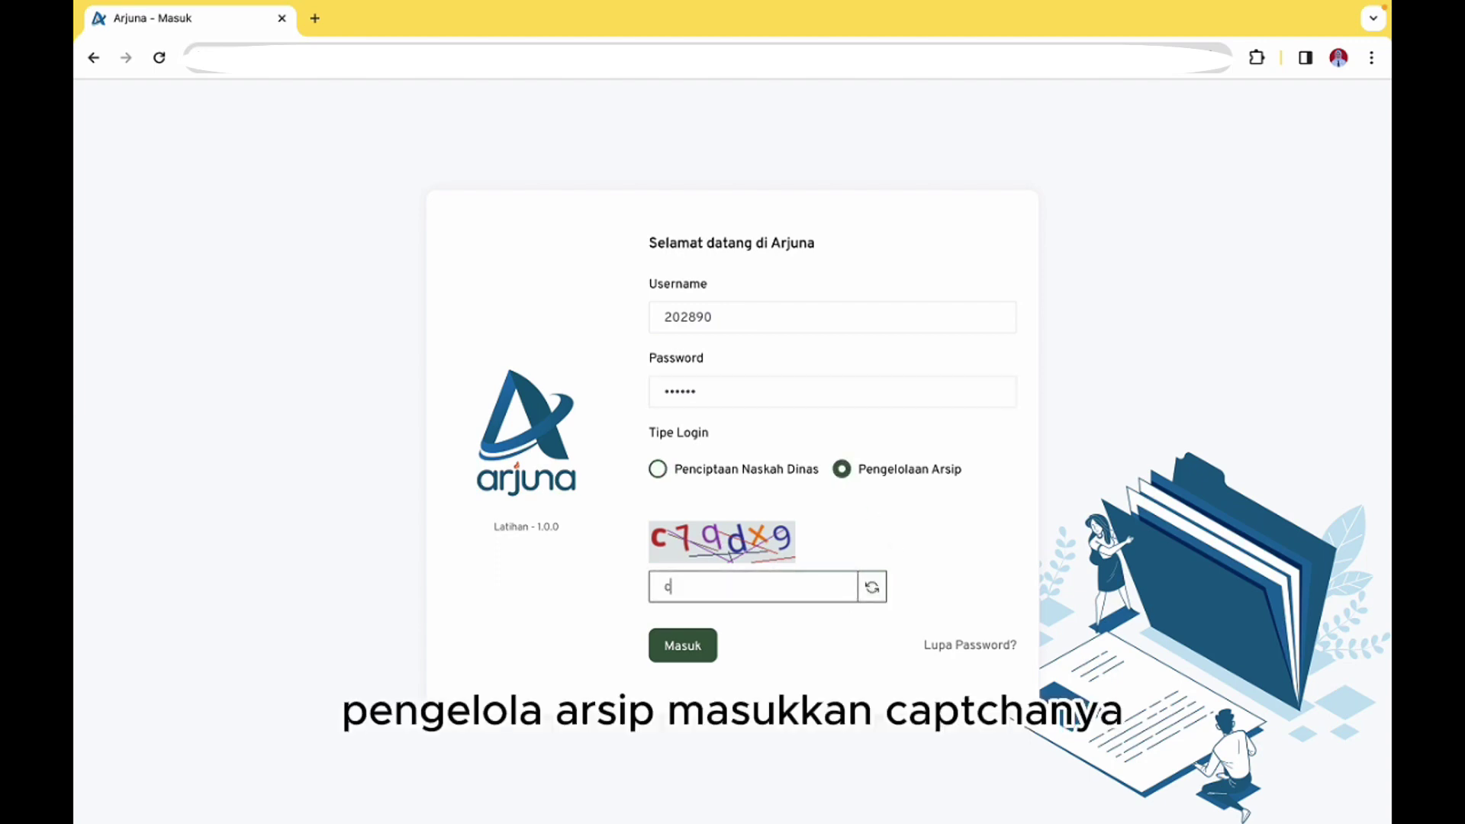
type("7qd")
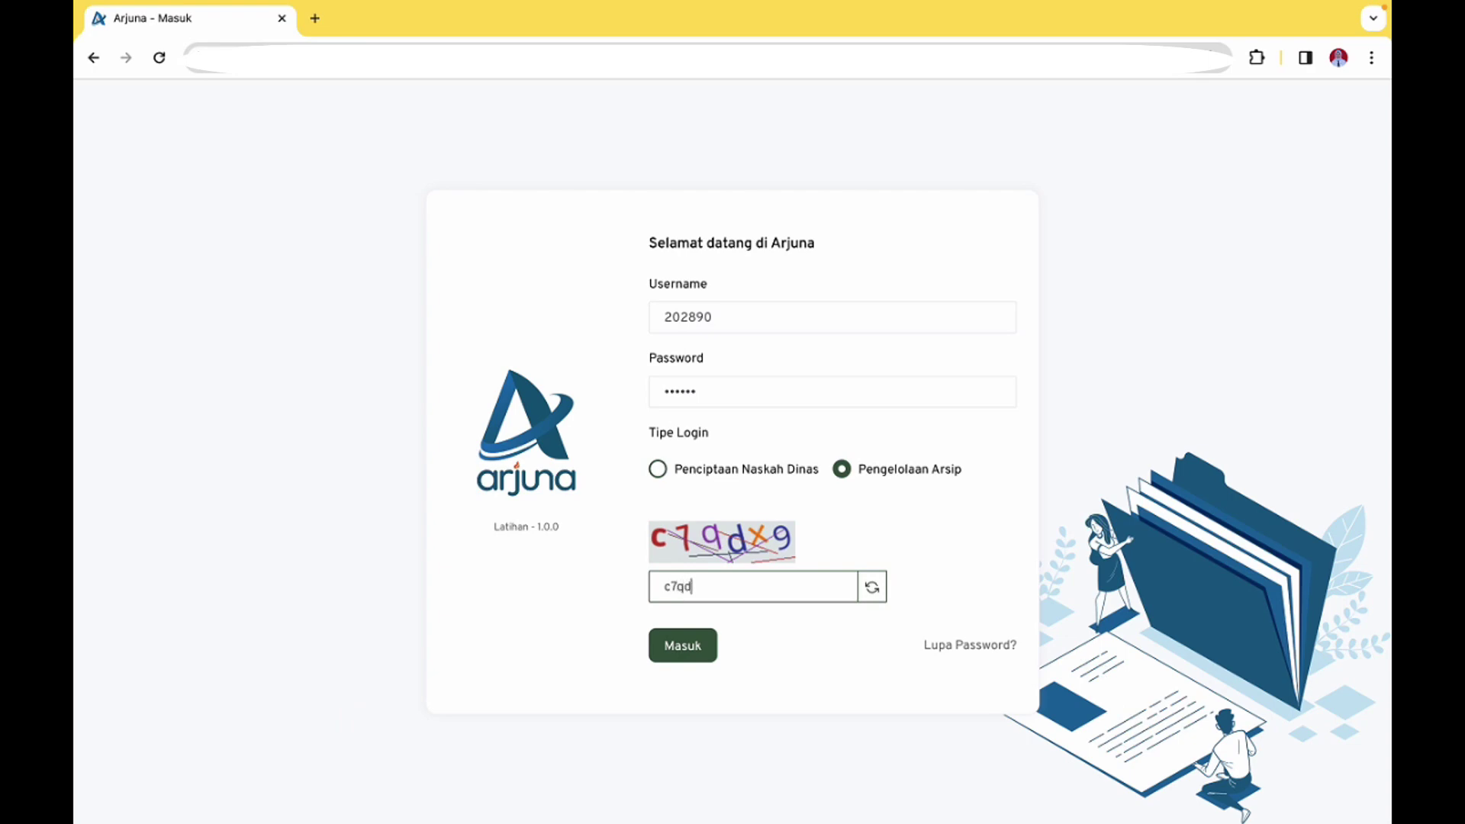
type("x9")
key("Return")
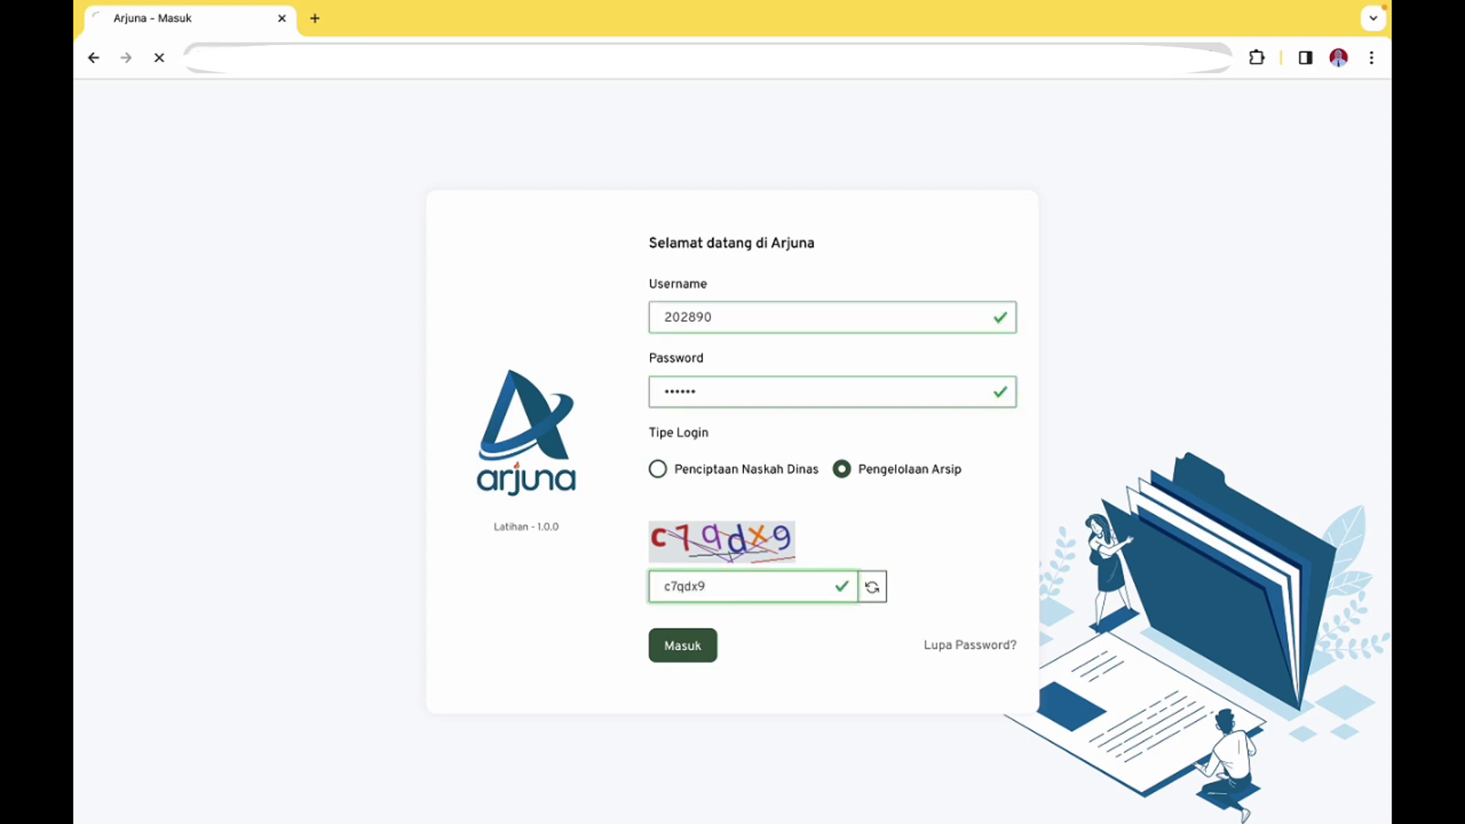
left_click(726, 336)
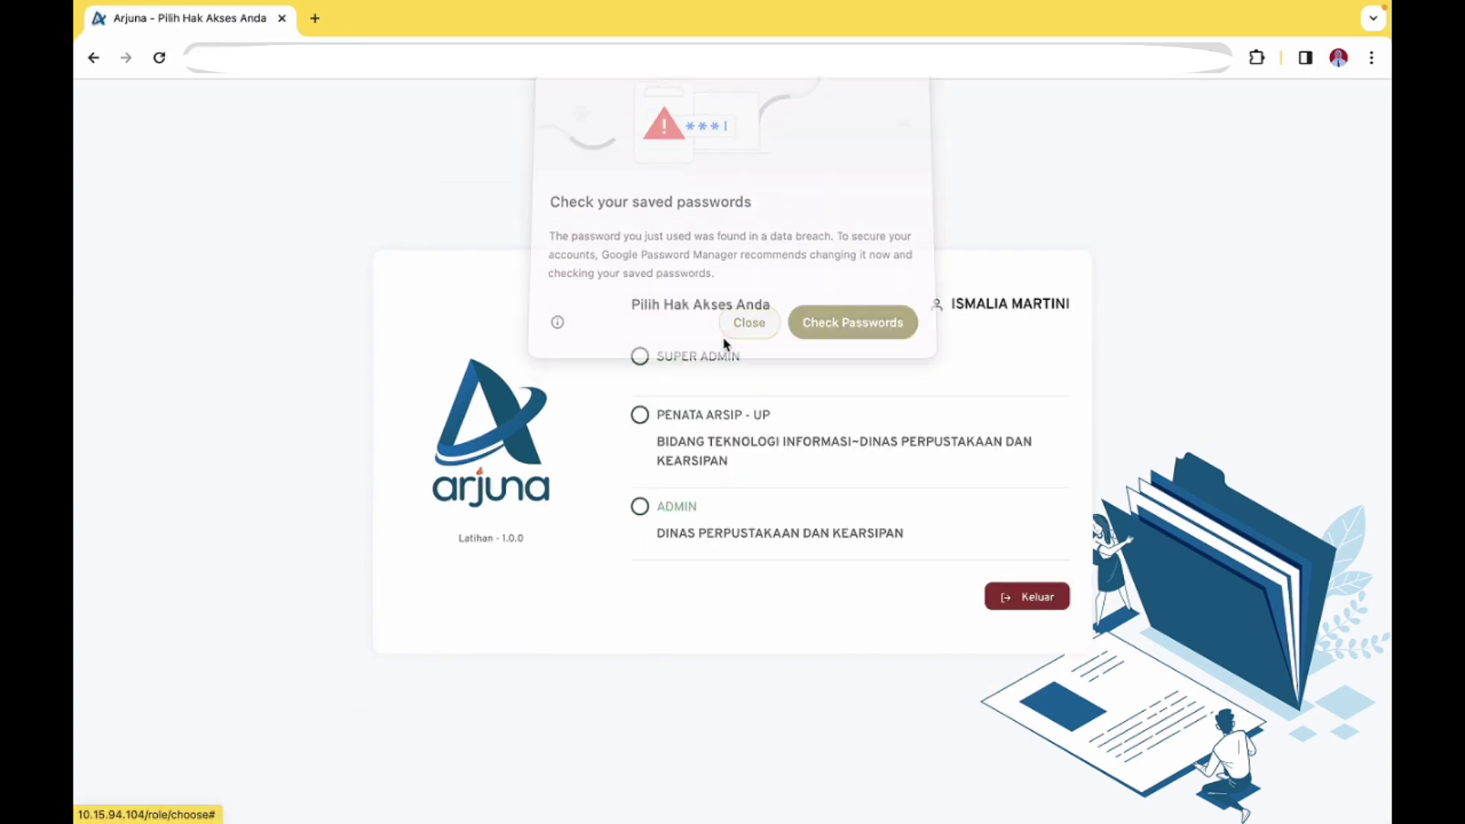
left_click(707, 416)
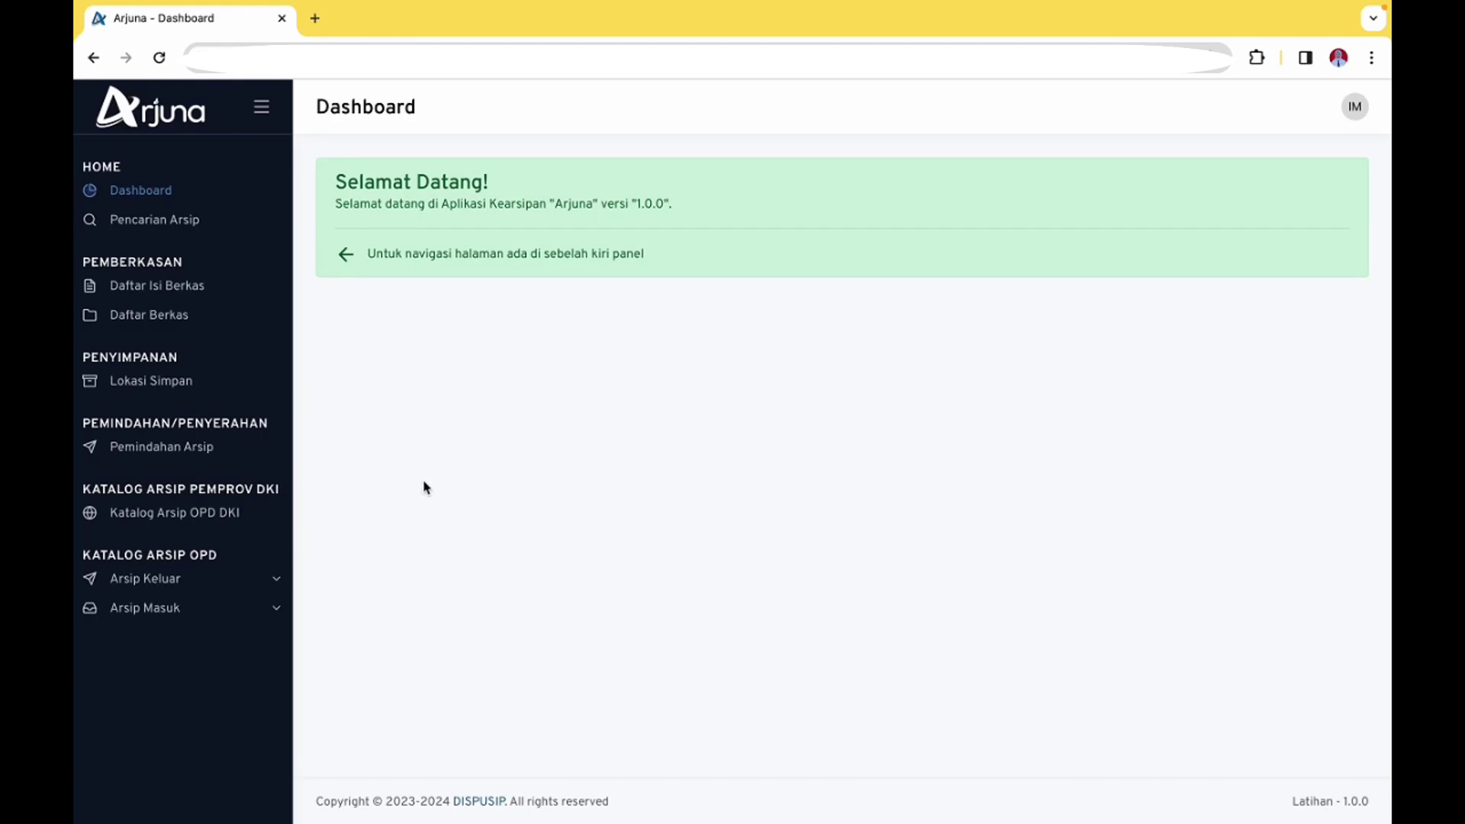
Browse the seven filed letters in Daftar Isi Berkas and edit entry 3
left_click(191, 287)
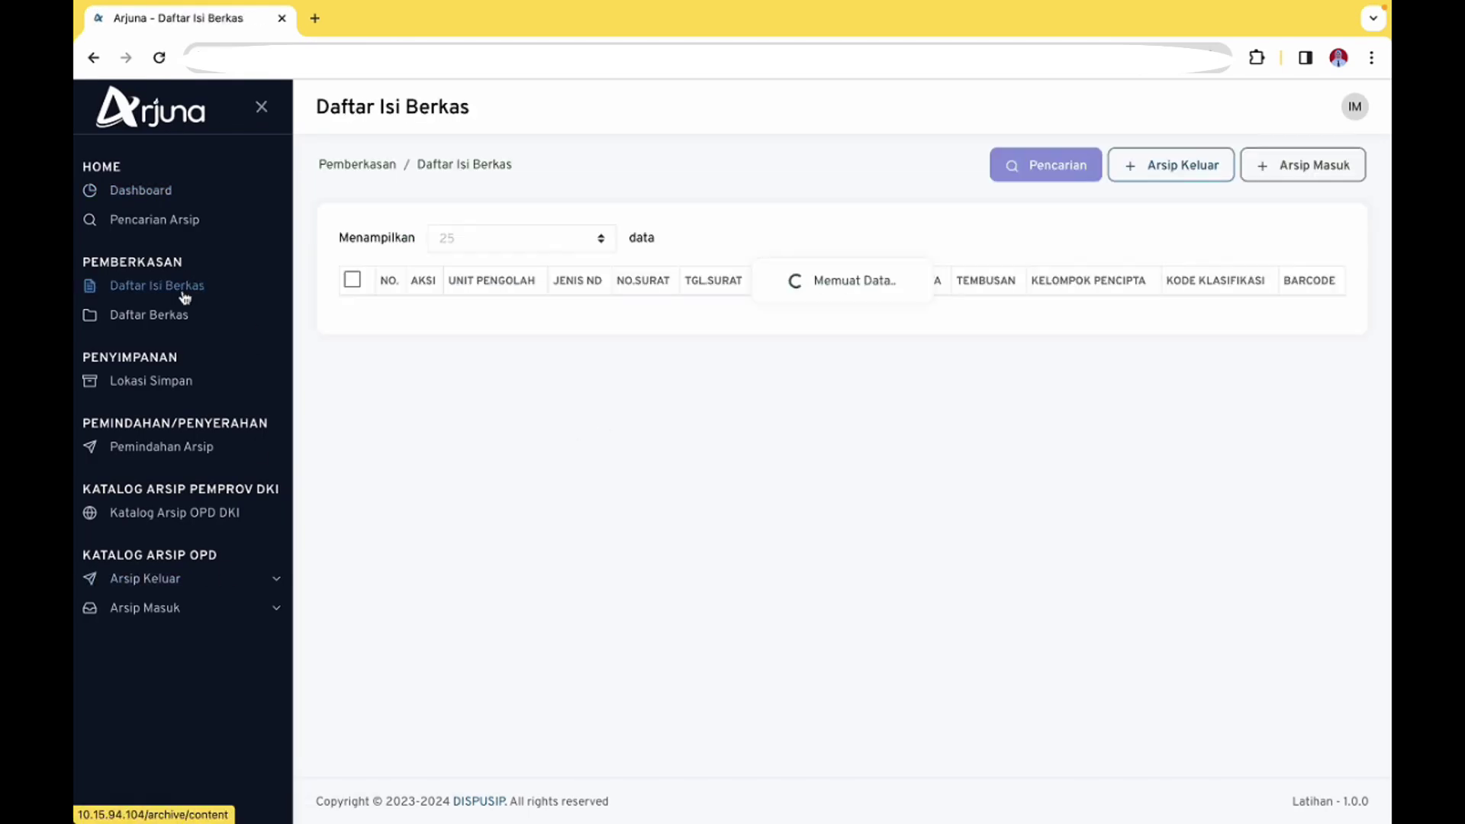
scroll(714, 504, "down", 2)
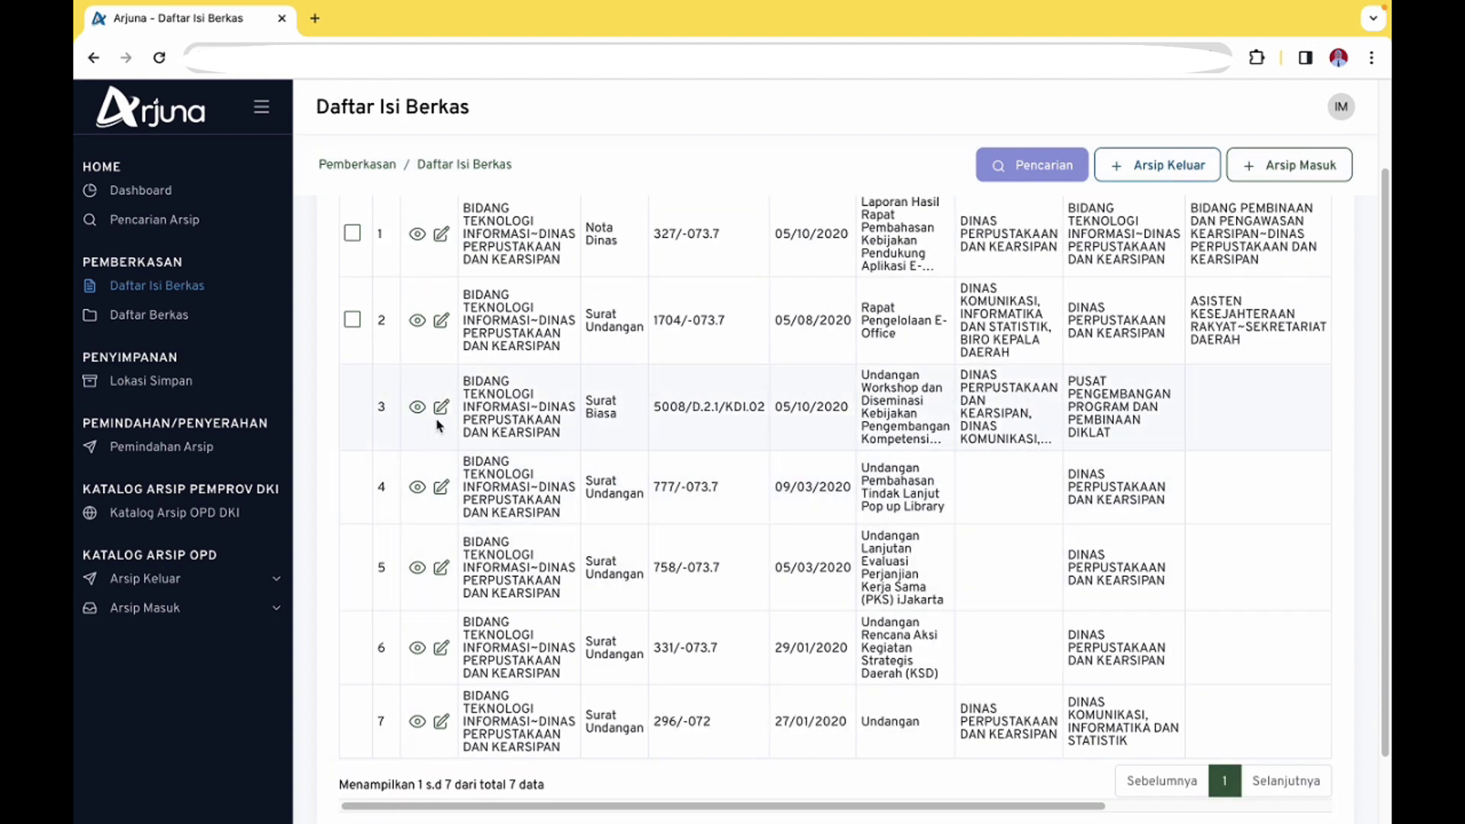
scroll(439, 431, "up", 1)
scroll(438, 479, "up", 1)
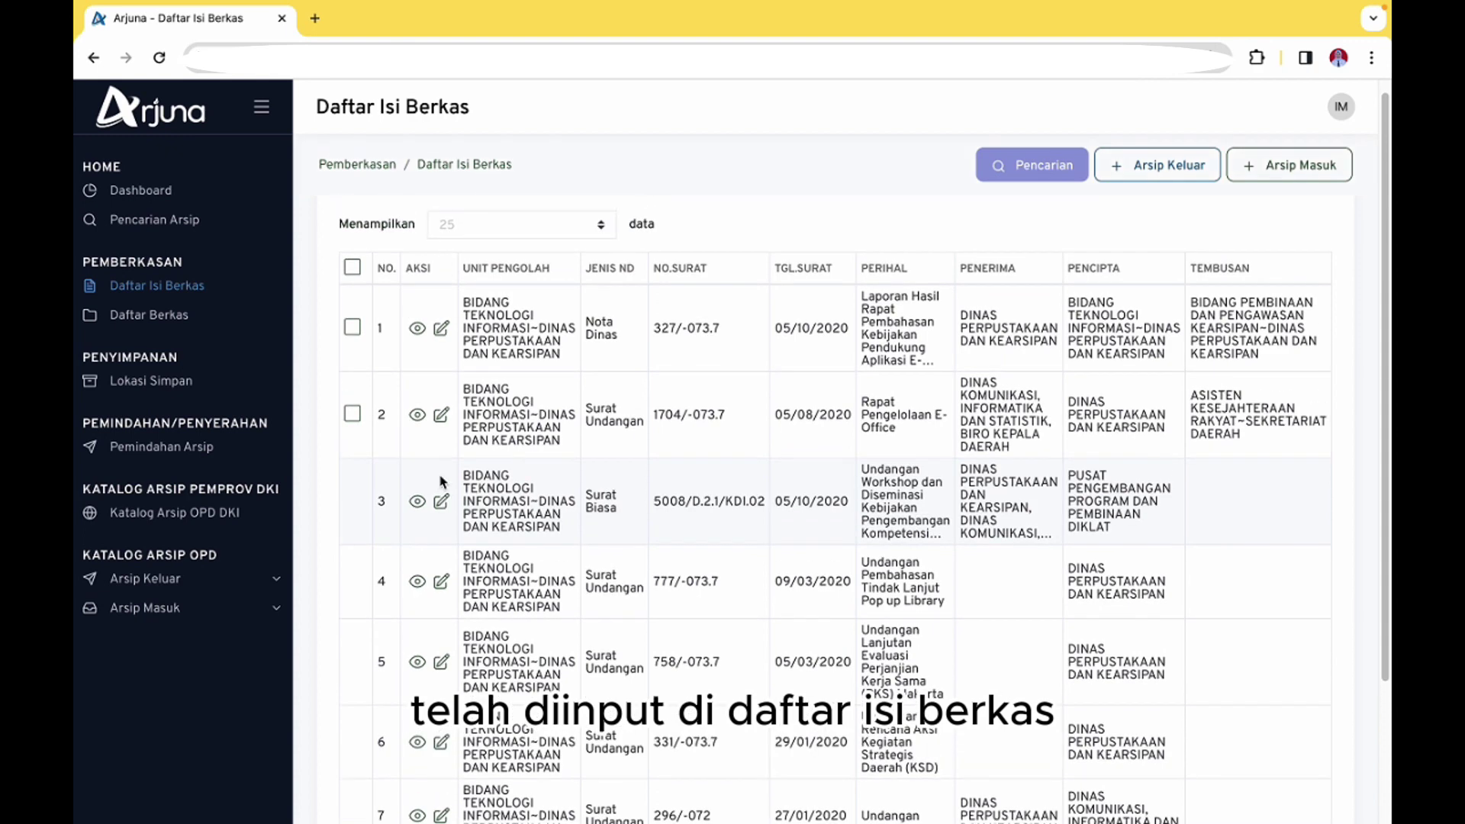
scroll(488, 563, "down", 1)
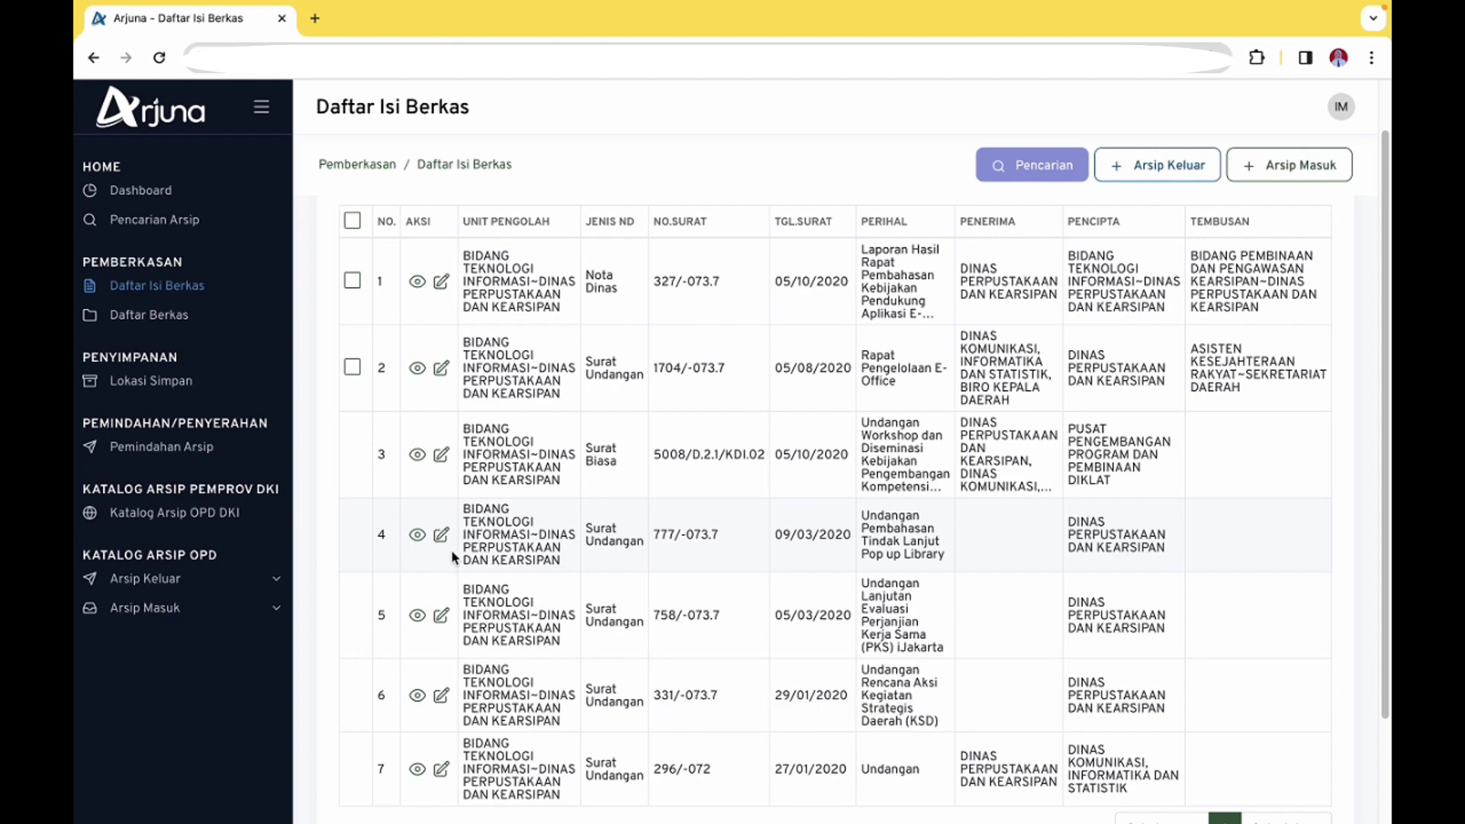
scroll(451, 550, "down", 1)
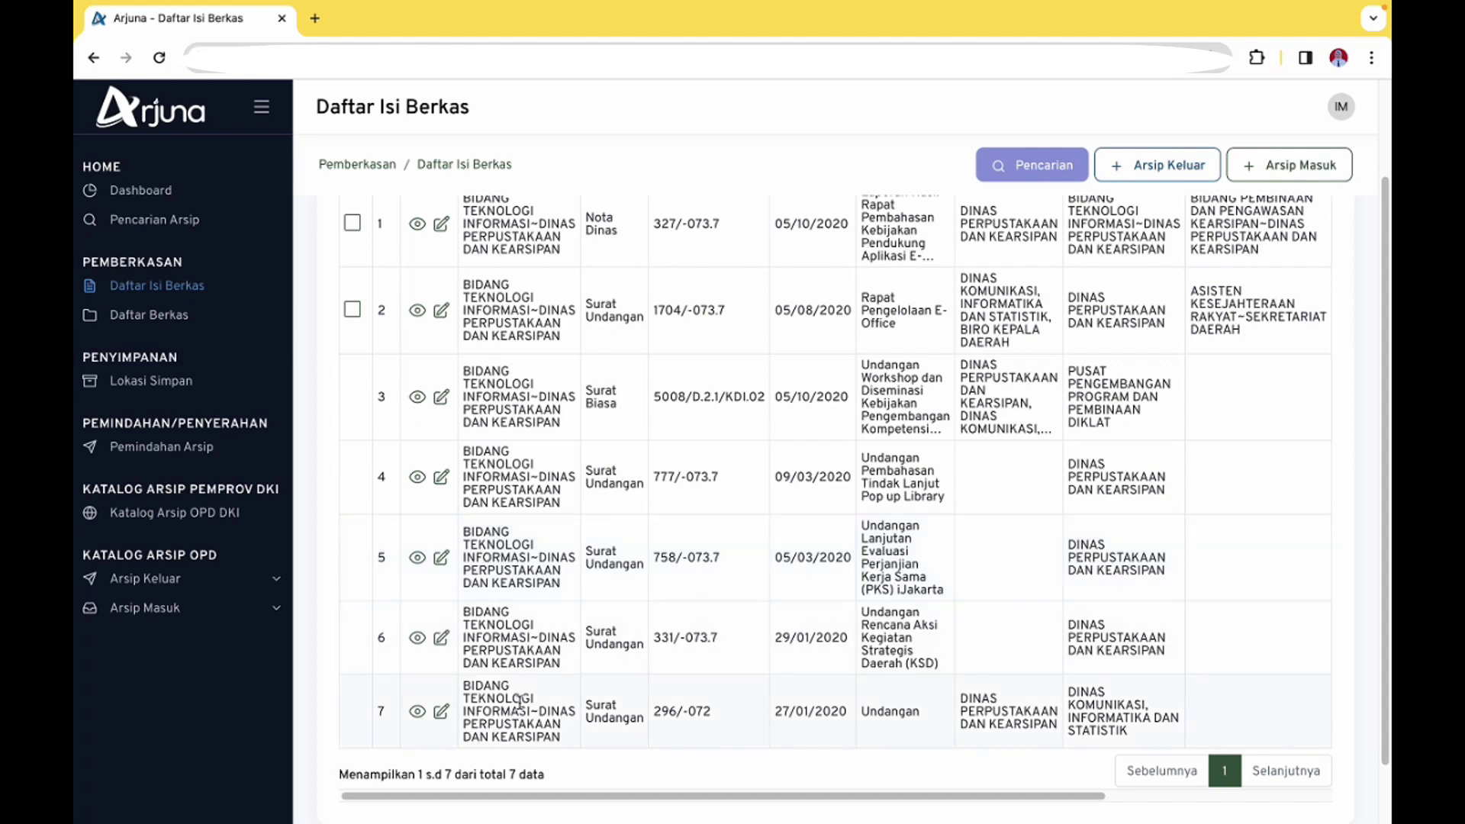
scroll(683, 600, "up", 2)
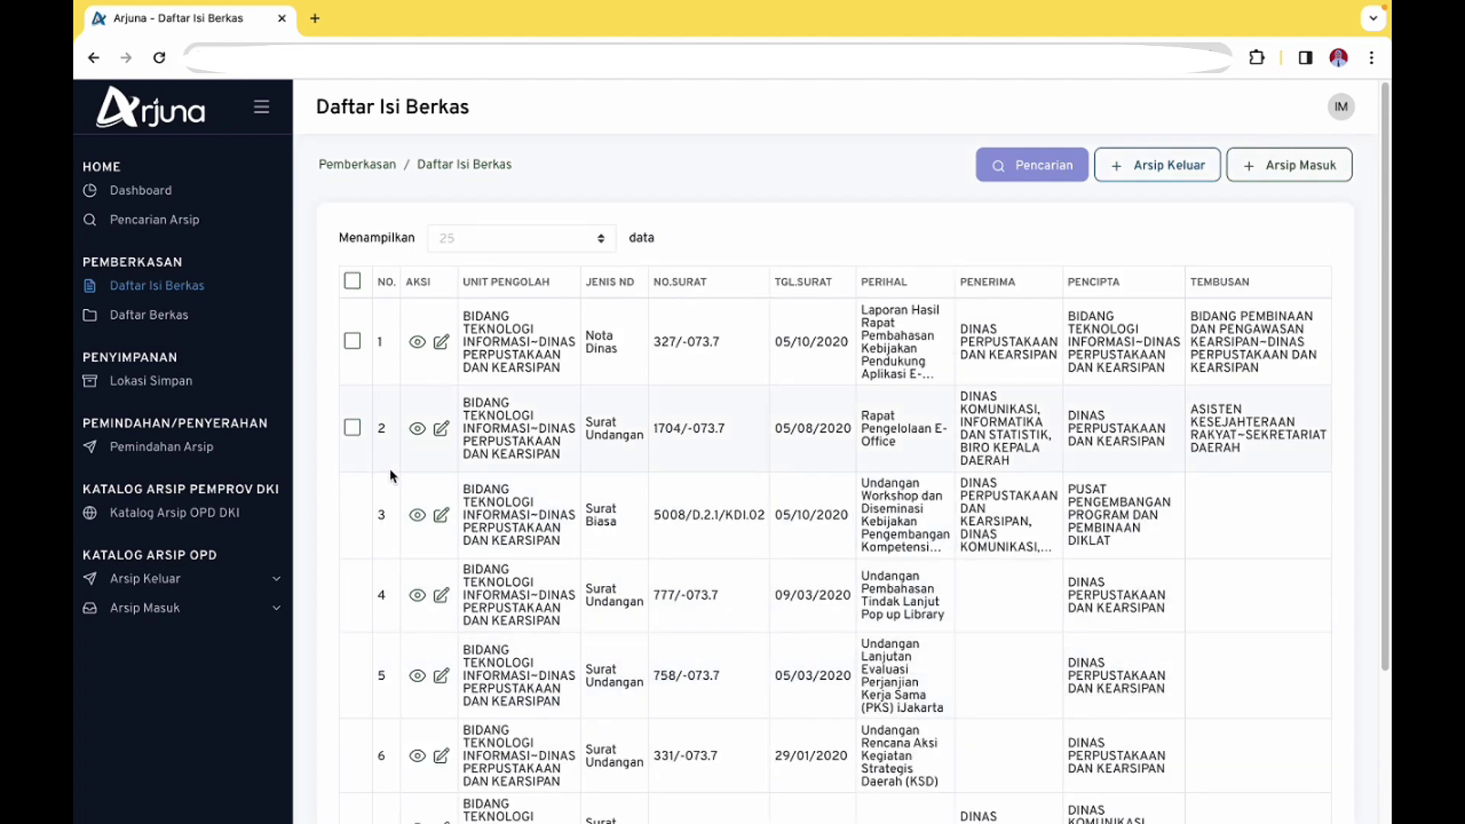
left_click(441, 515)
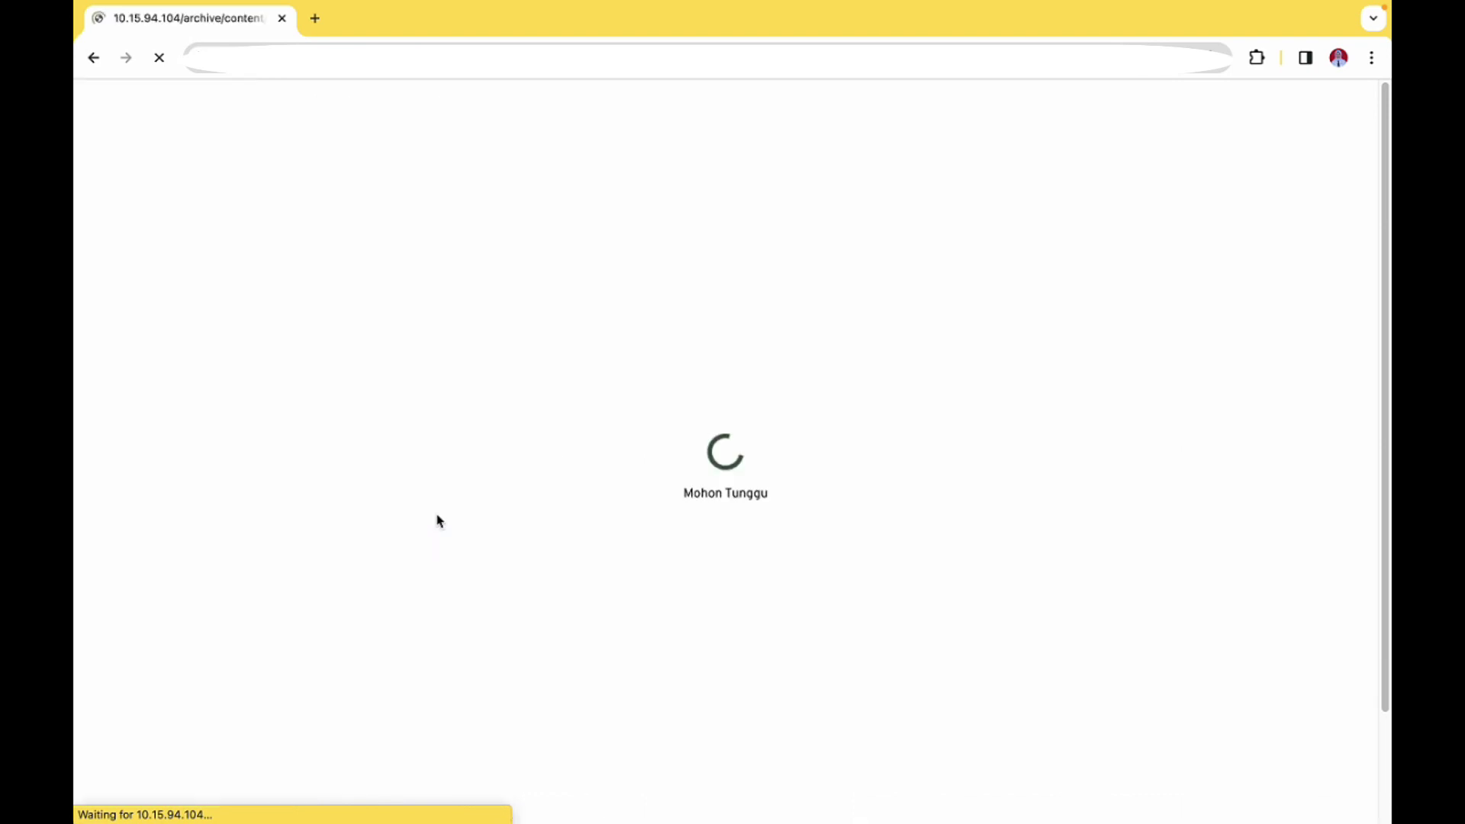
Set the letter's development level to COPY
left_click(554, 362)
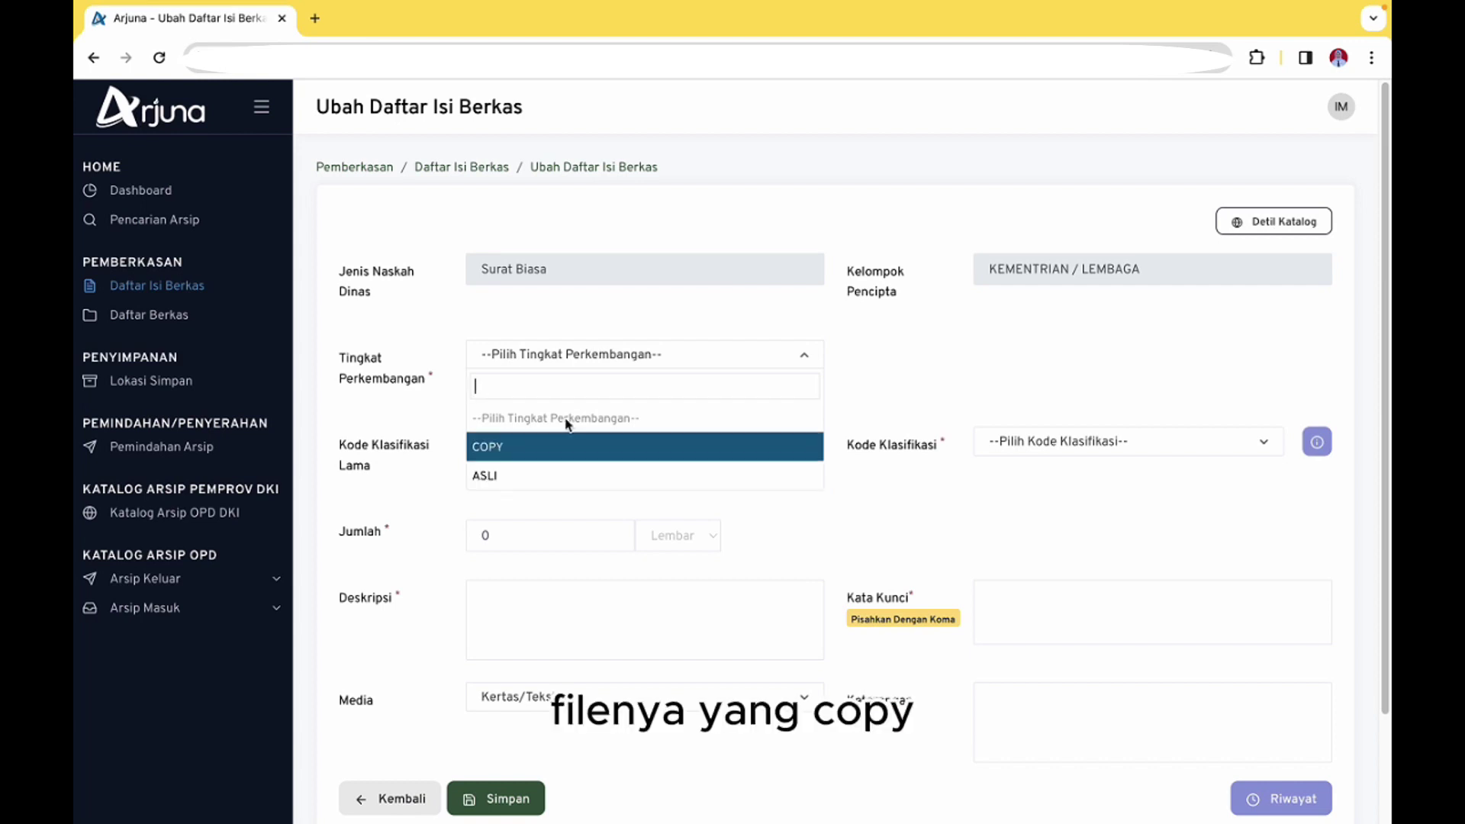
left_click(550, 444)
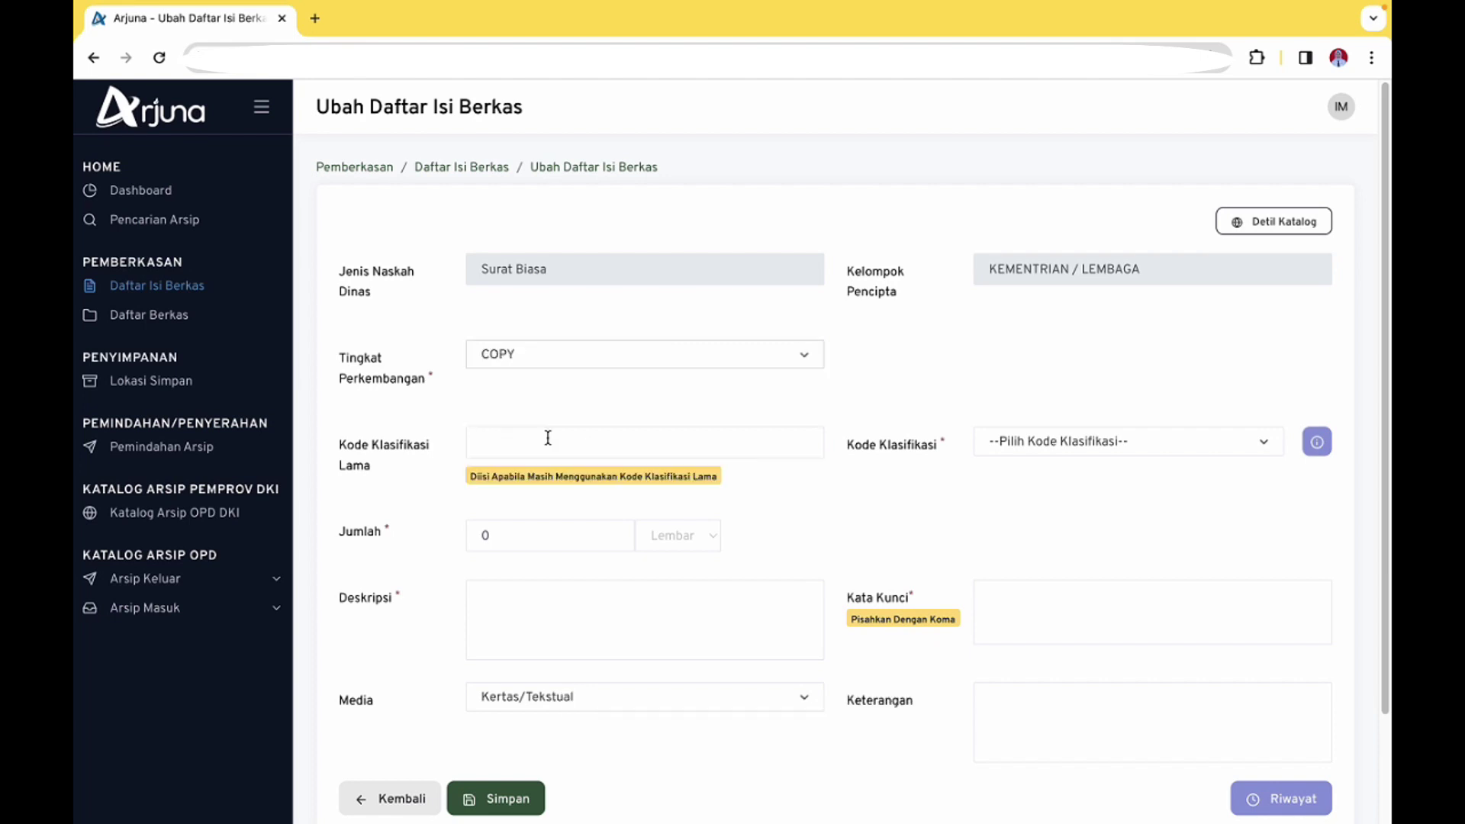
left_click(617, 445)
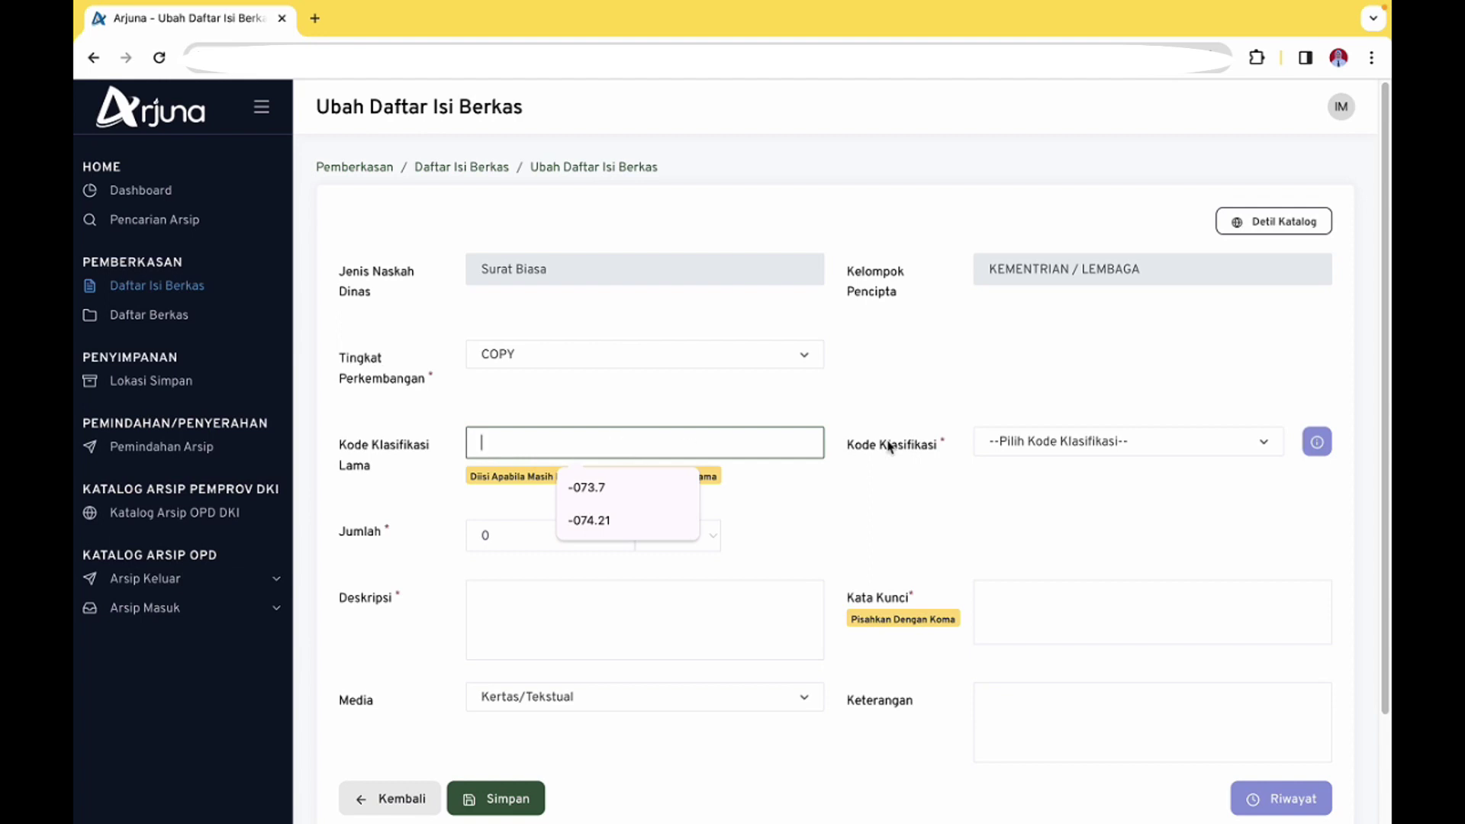
Assign classification code KG.04.00 and set the sheet count to 2
left_click(1018, 452)
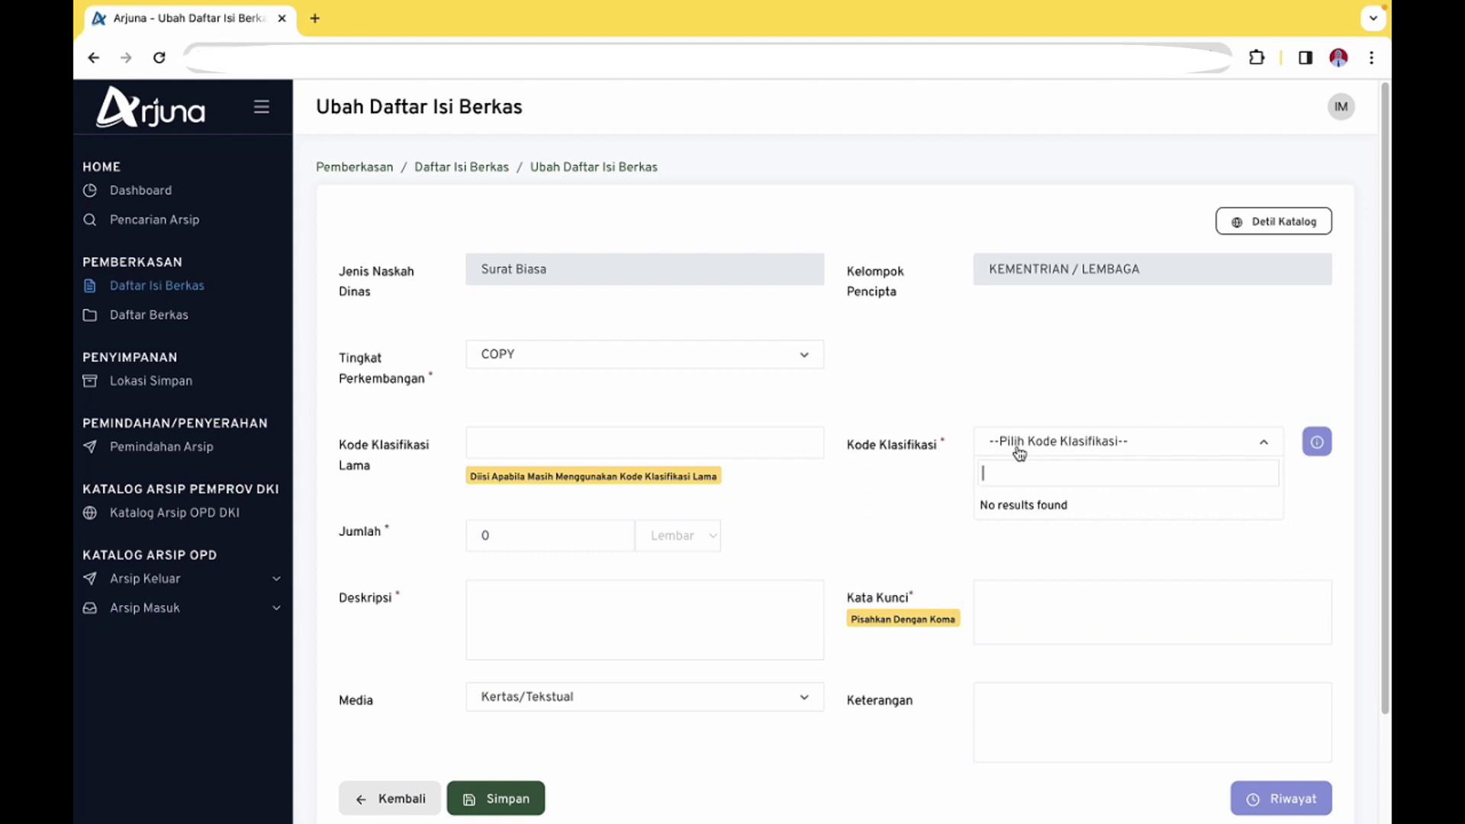
left_click(369, 458)
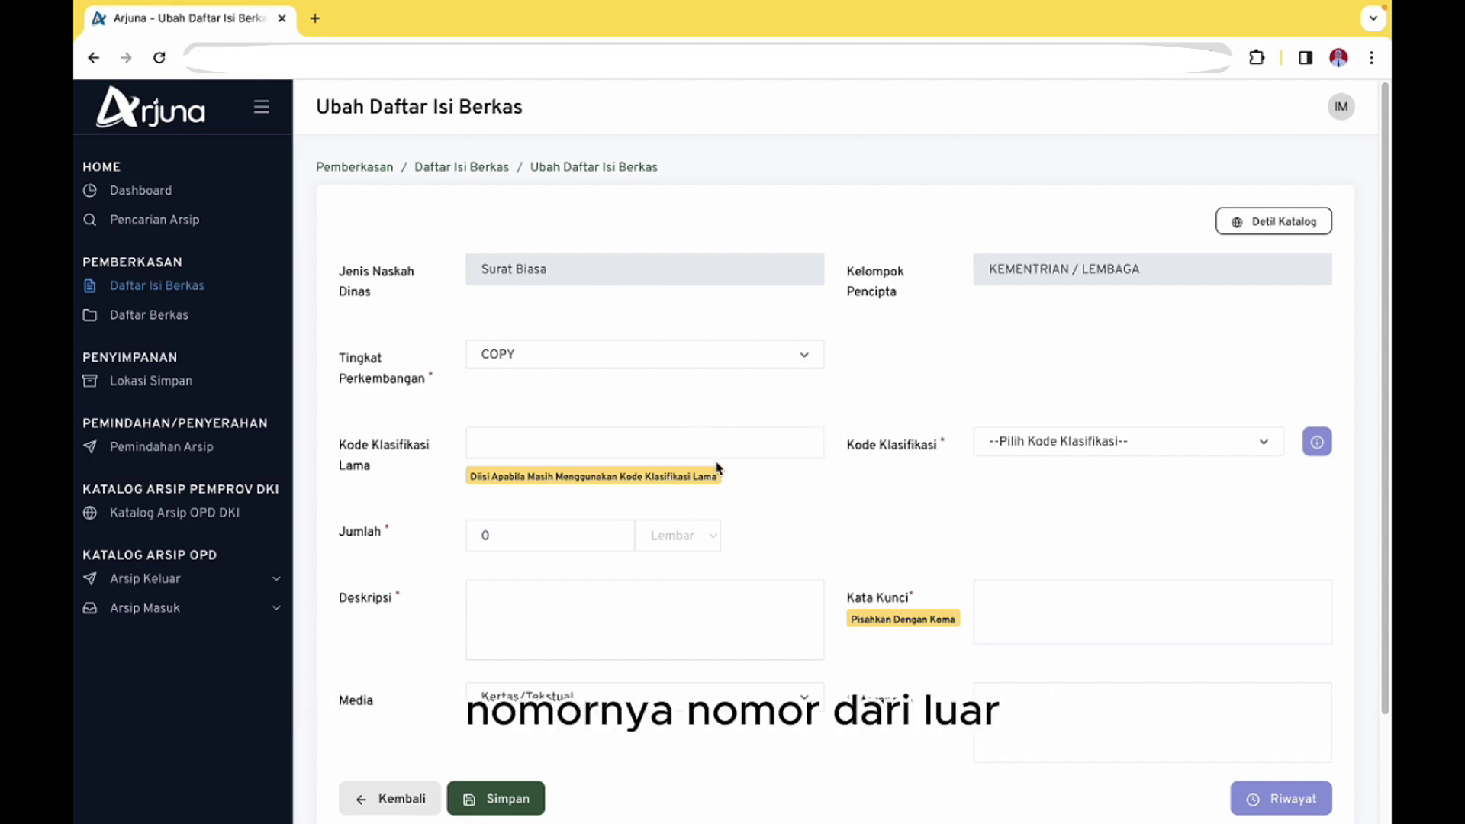
left_click(1104, 457)
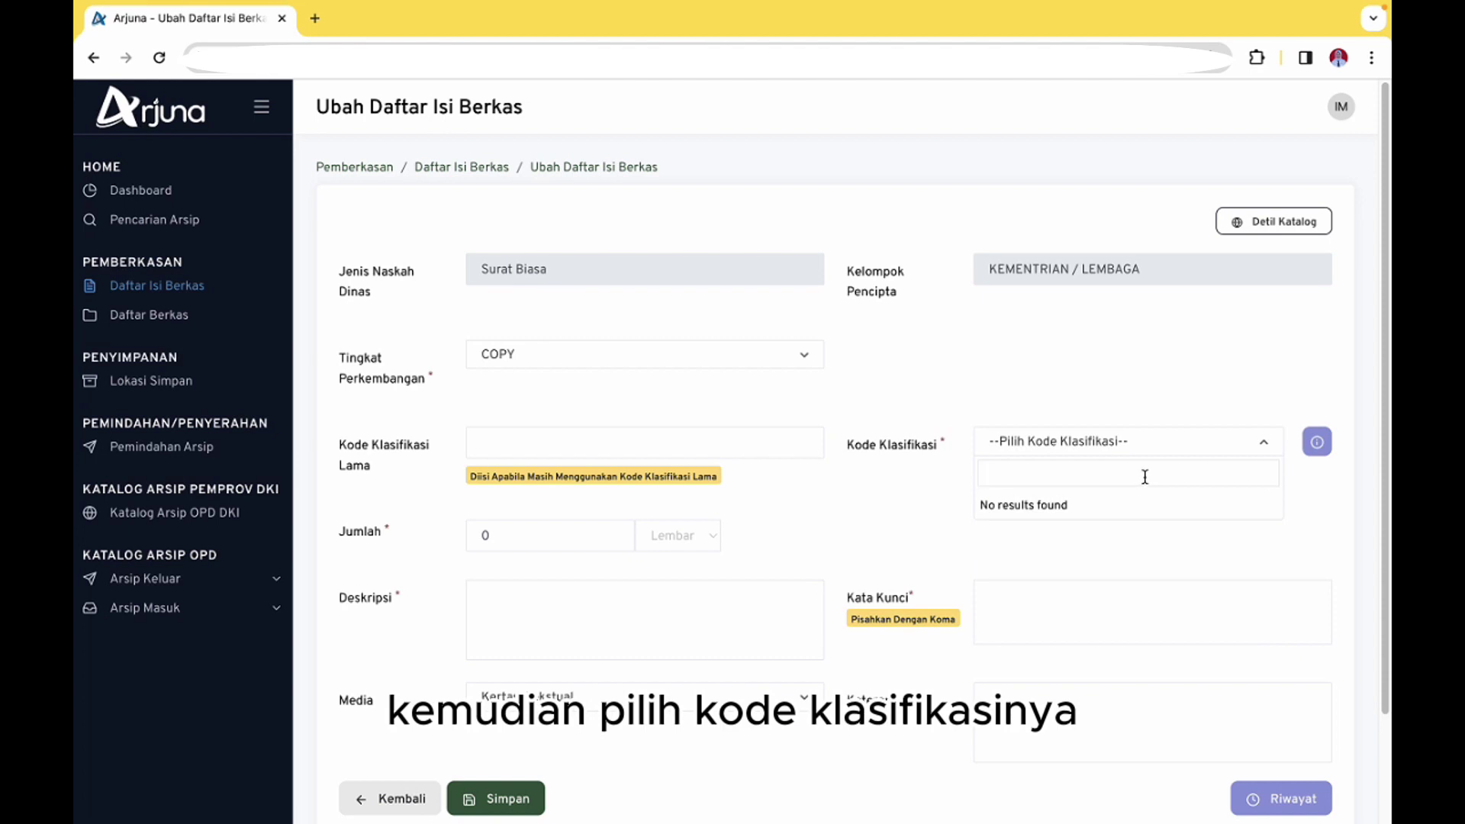
type("KG.")
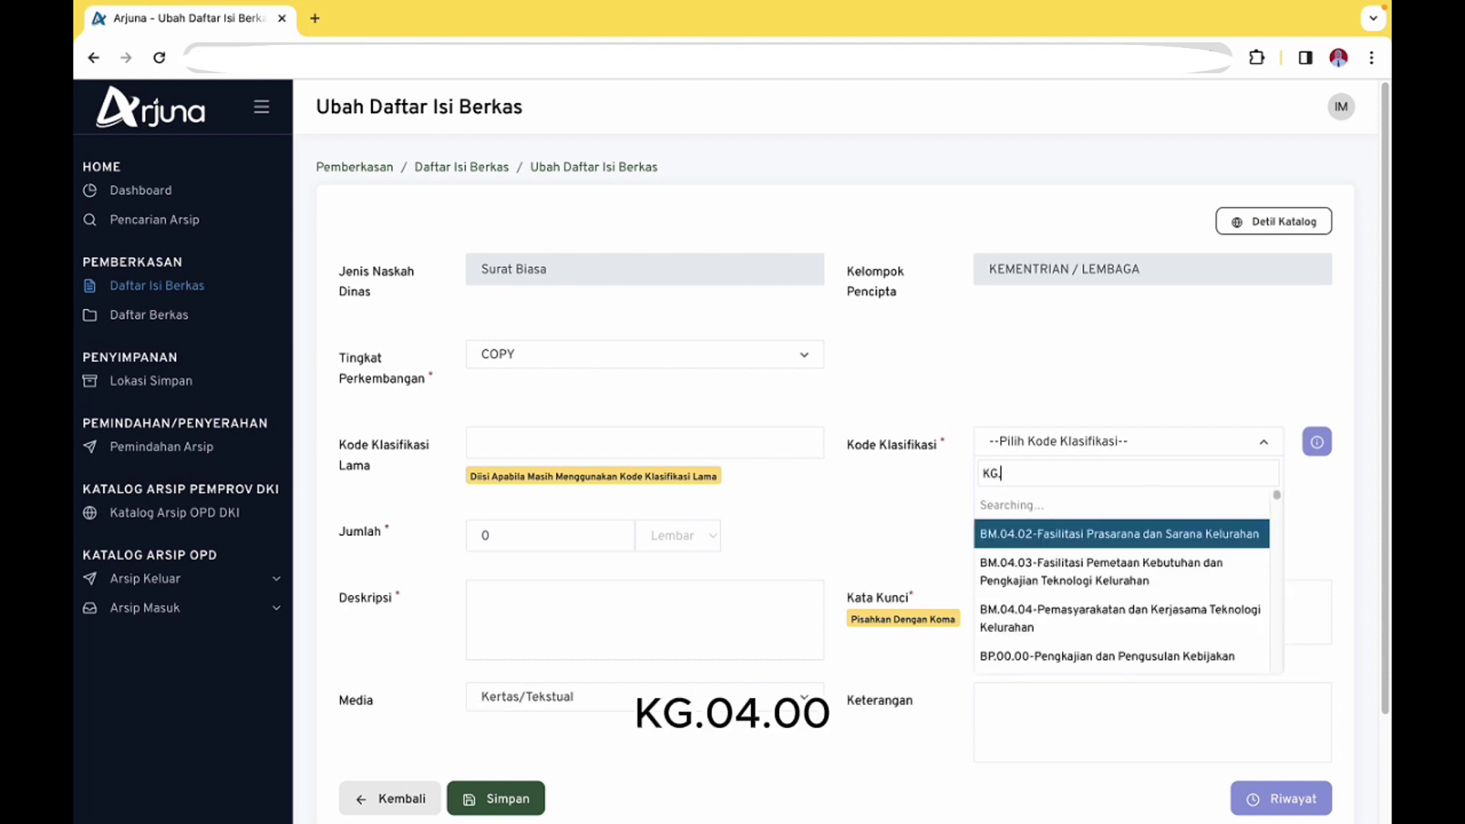
type("04.00")
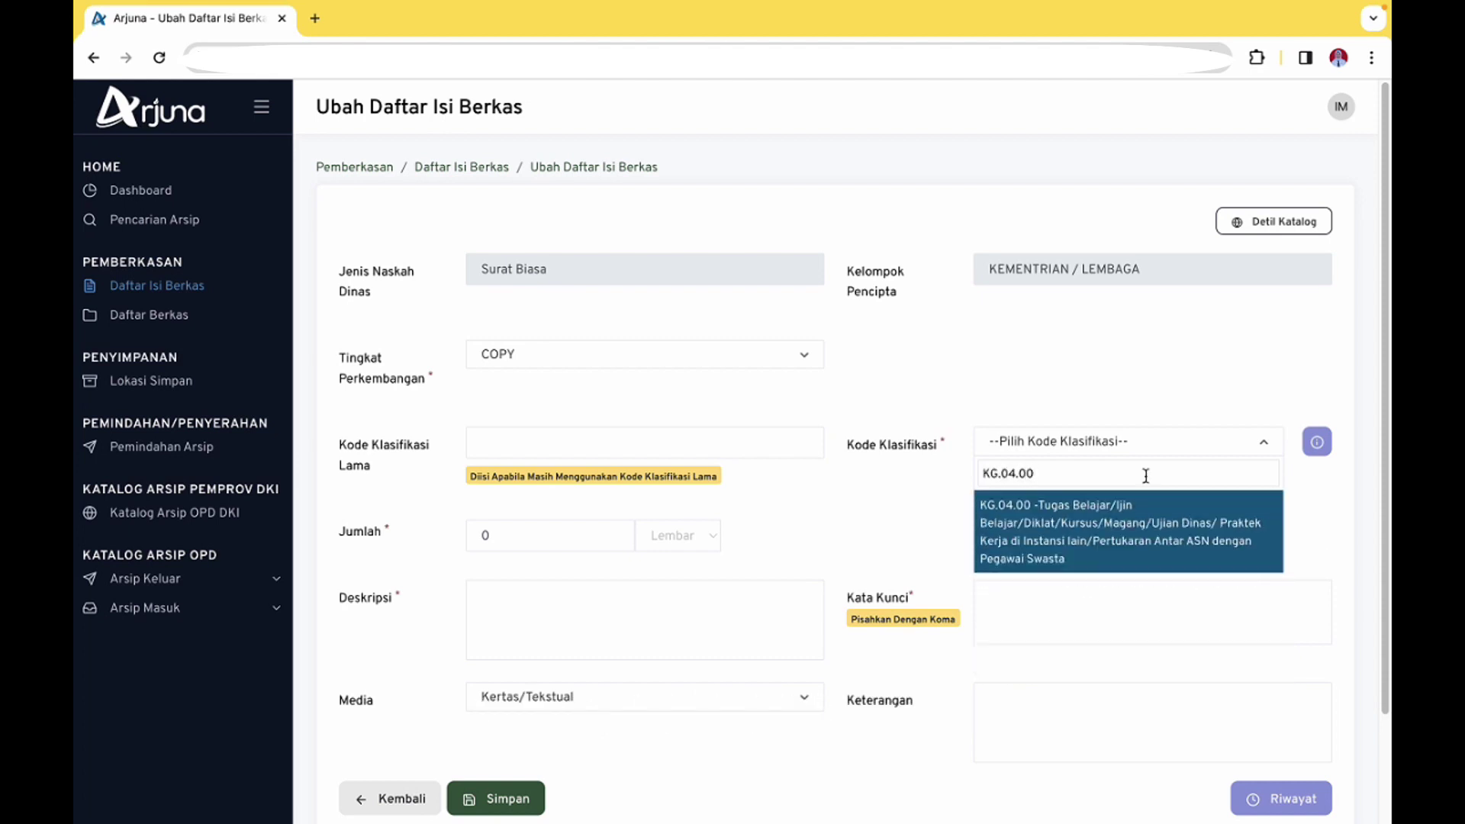
left_click(1139, 544)
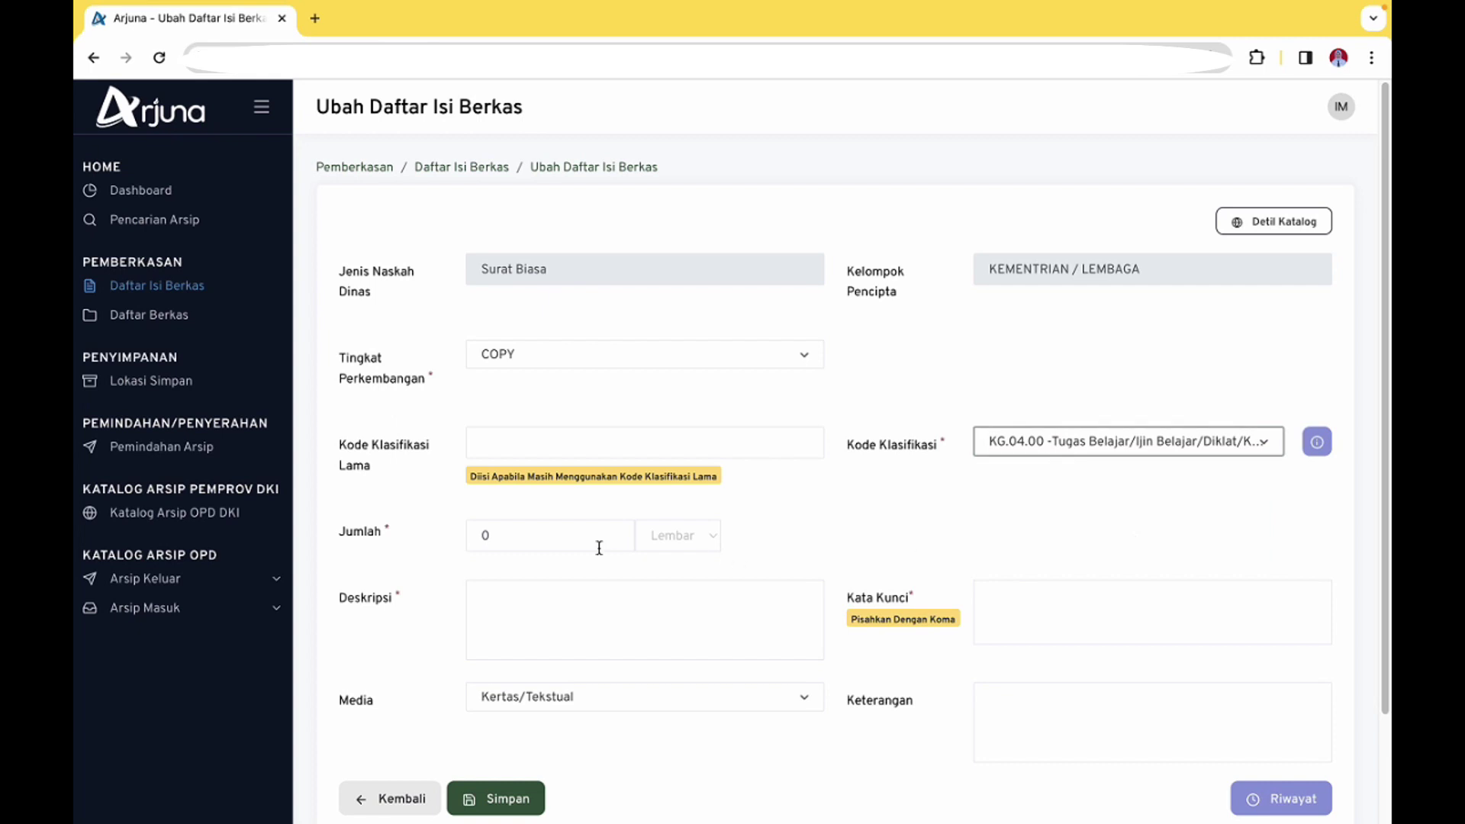
left_click(498, 535)
double_click(612, 530)
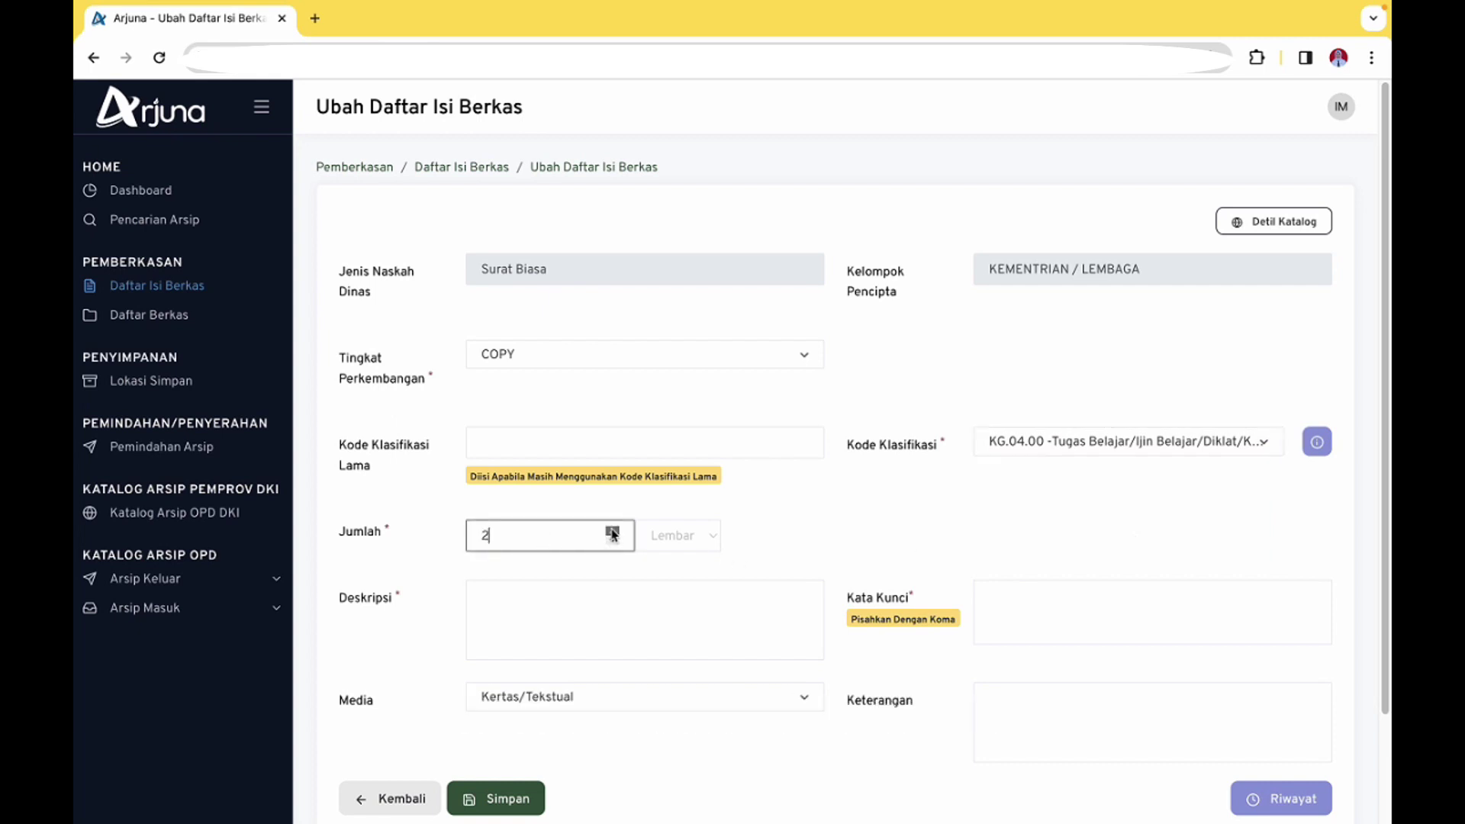
left_click(582, 624)
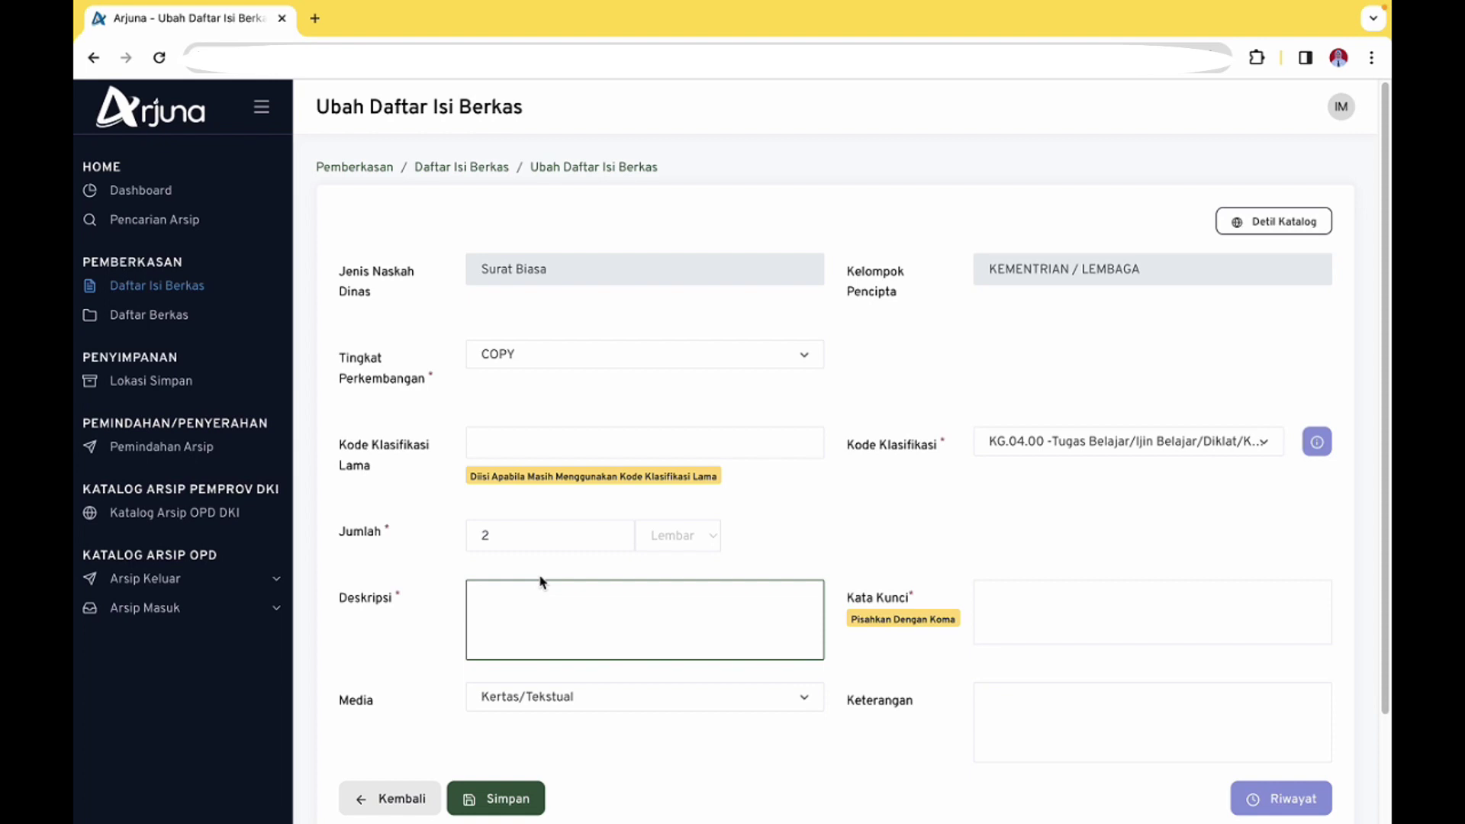
Enter the description 'Arsip masuk yang berkaitan dengan pengembangan kompetensi PNS pada tanggal 21 s.d 24 November 2018'
type("Arsip masuk yang ber")
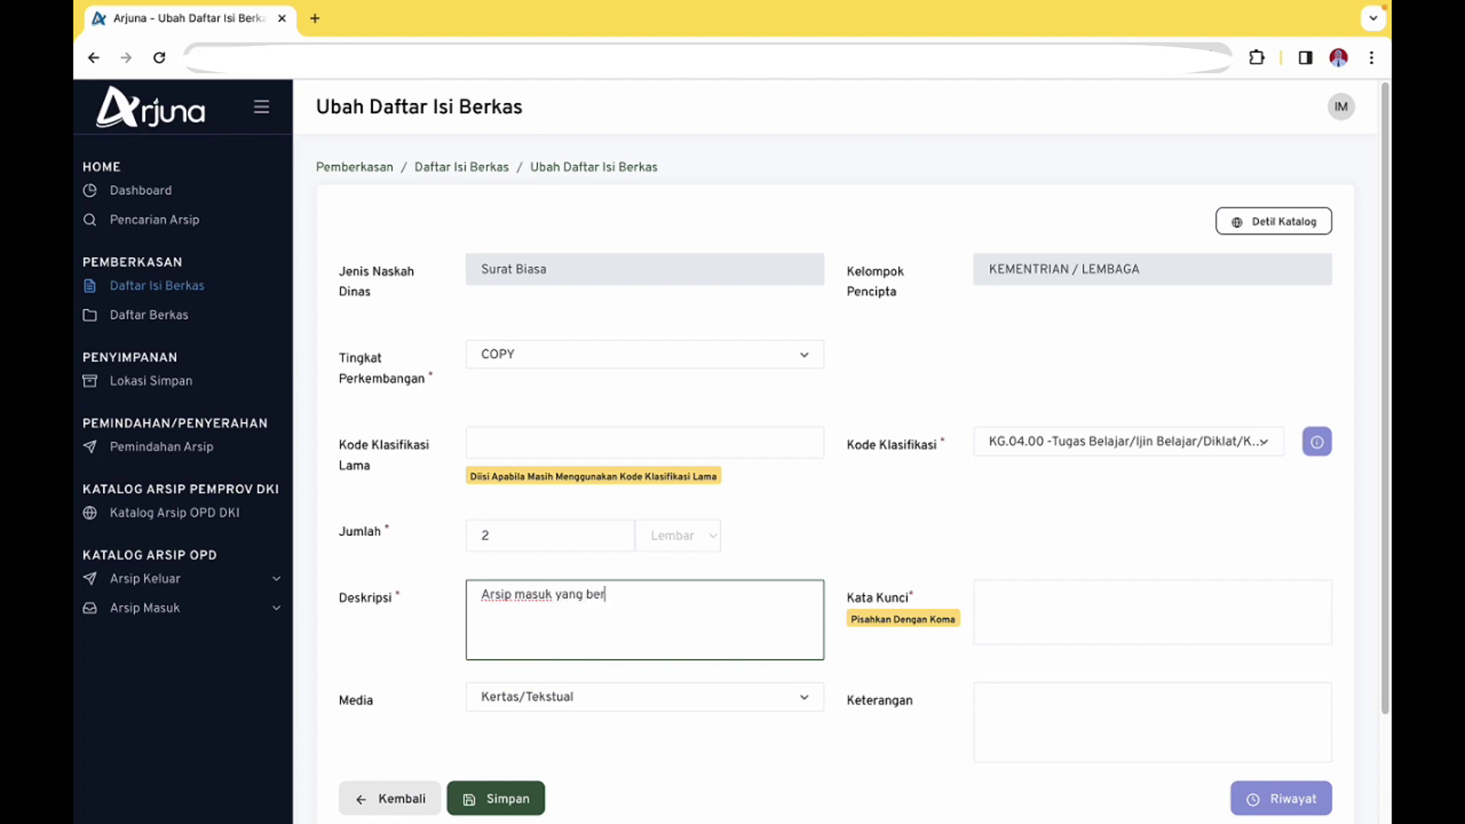
type("kaitan dengan pengemba")
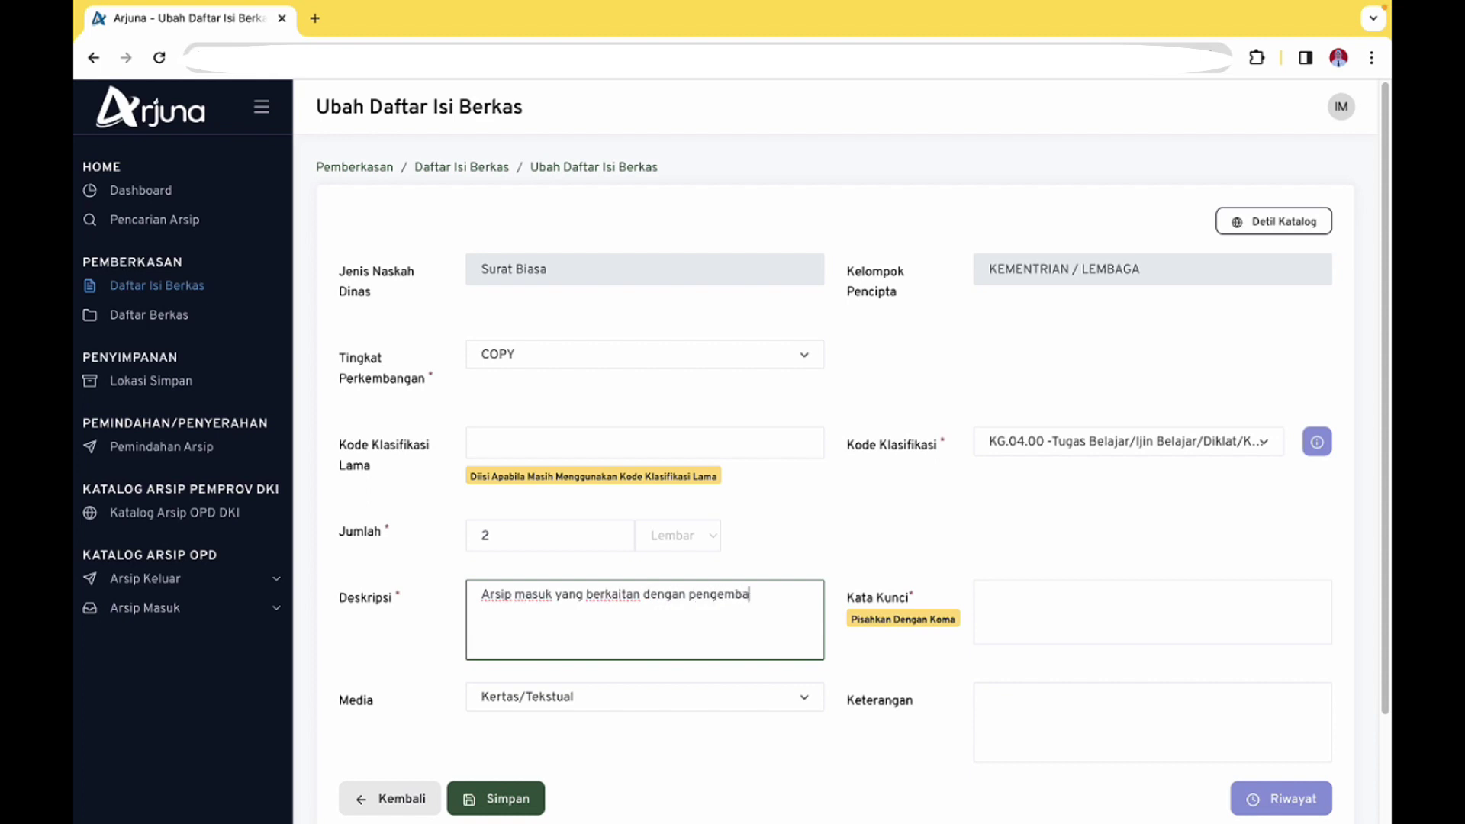
type("ngan kompetensi PNS")
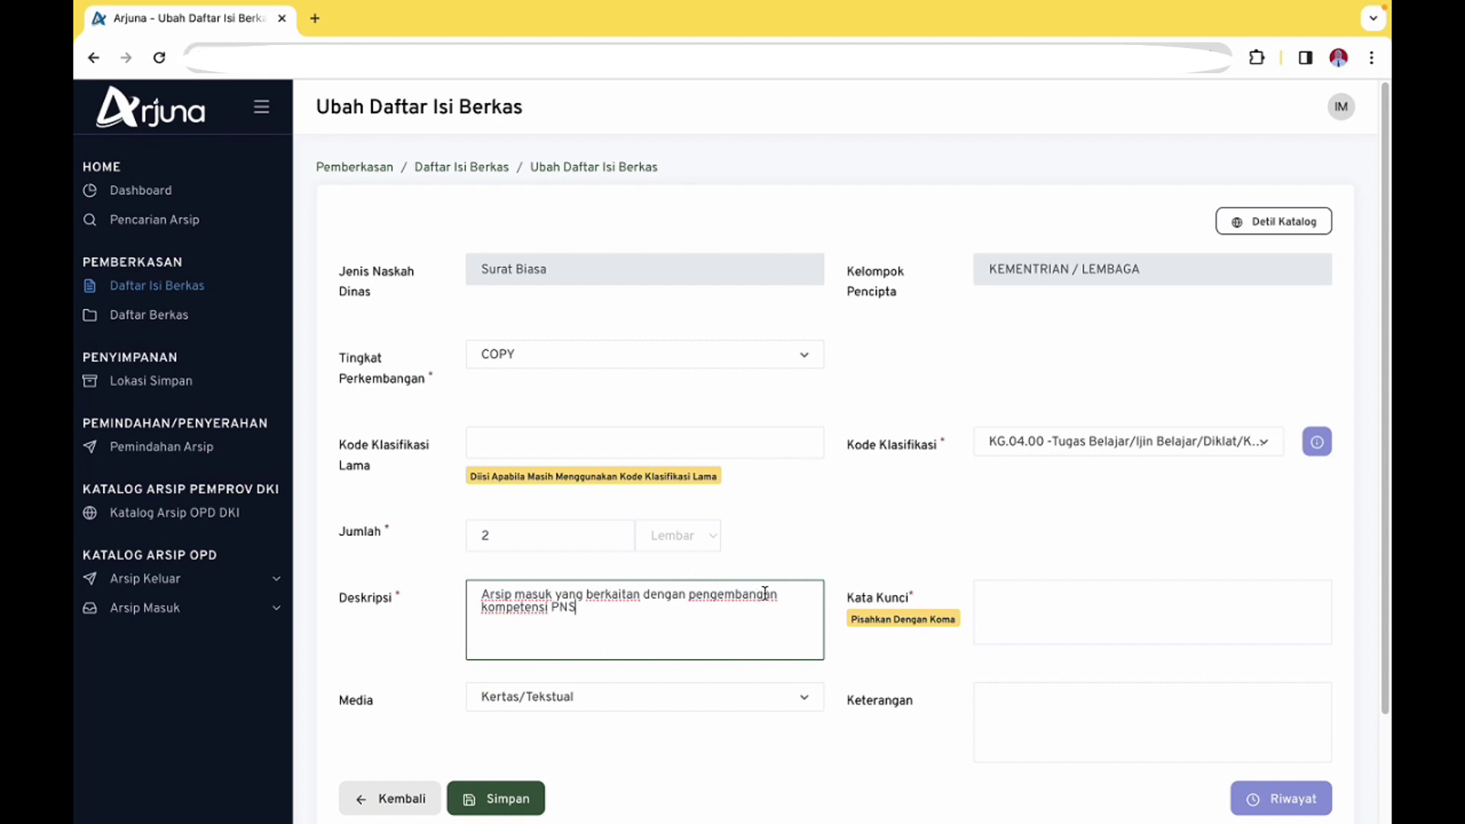
type("pada tanggal 21 s.d 24 Novem")
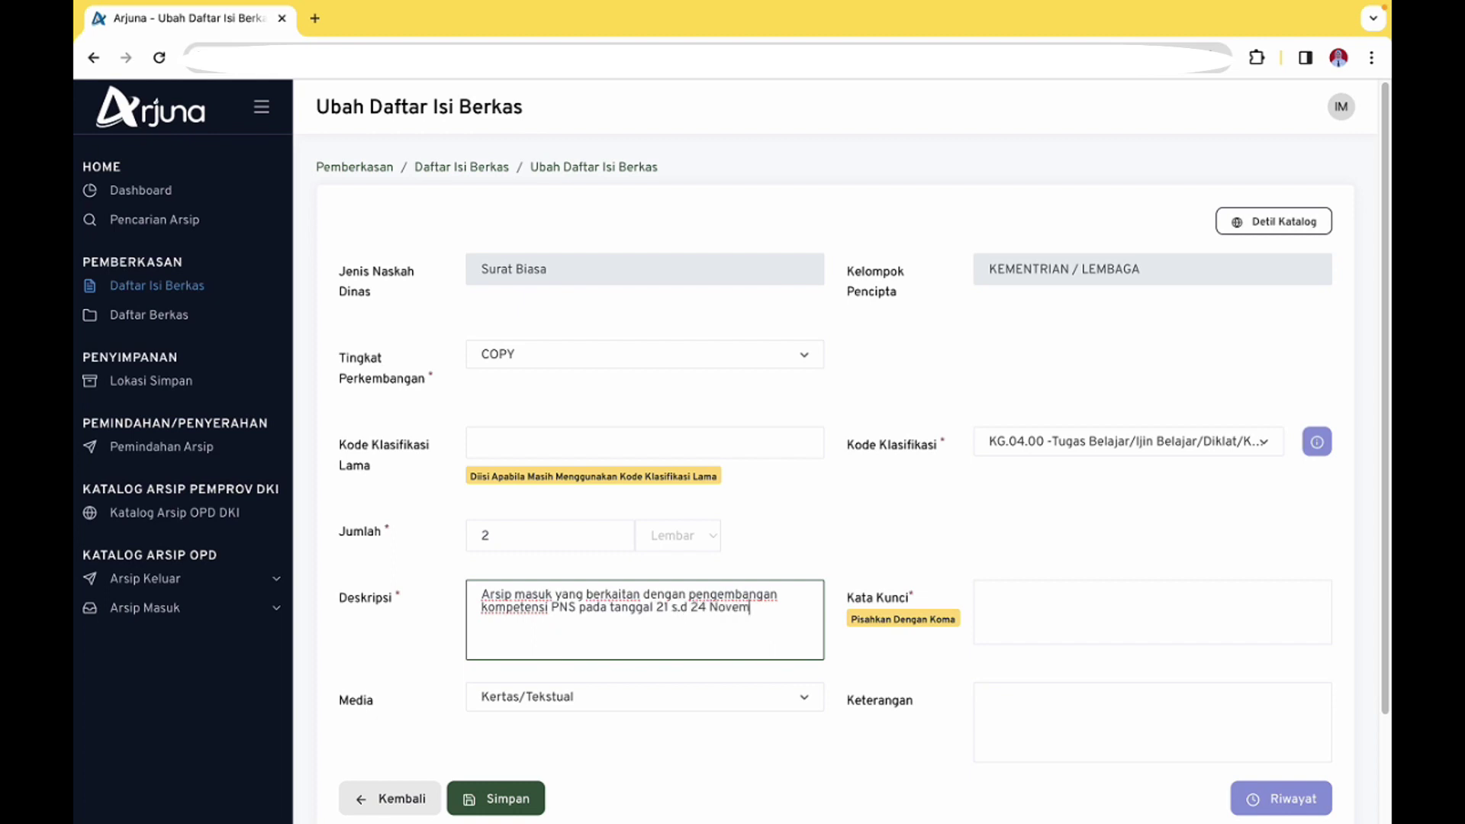
type("ber")
type(" 018")
key("BackSpace")
Complete the year 2018 and add keyword tags pengembangan, kompetensi, PNS and workshop
type("2018")
left_click(1021, 597)
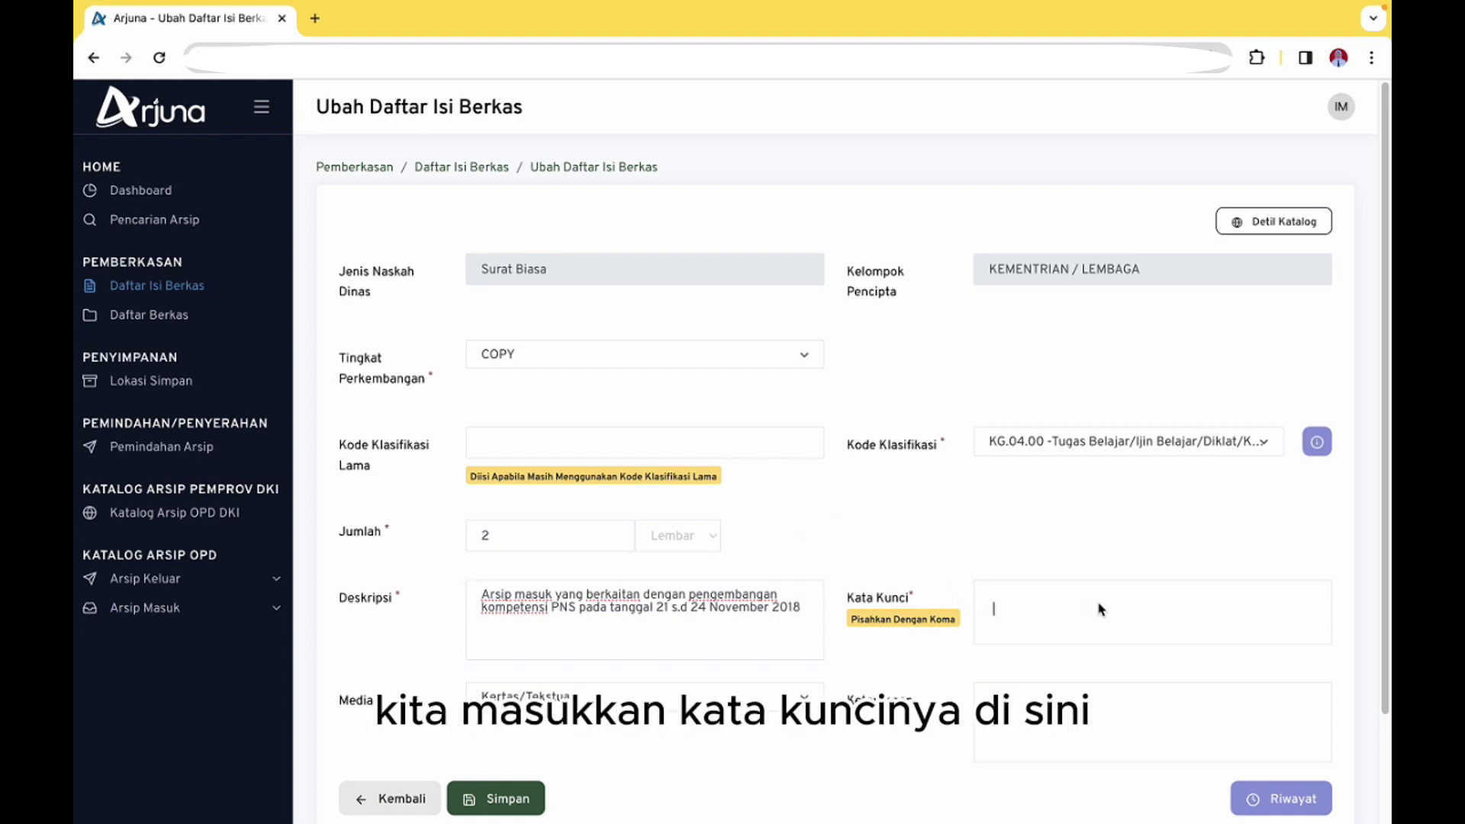
type("pengembangan")
key("comma")
type("kompetensi")
key("comma")
type("PNS")
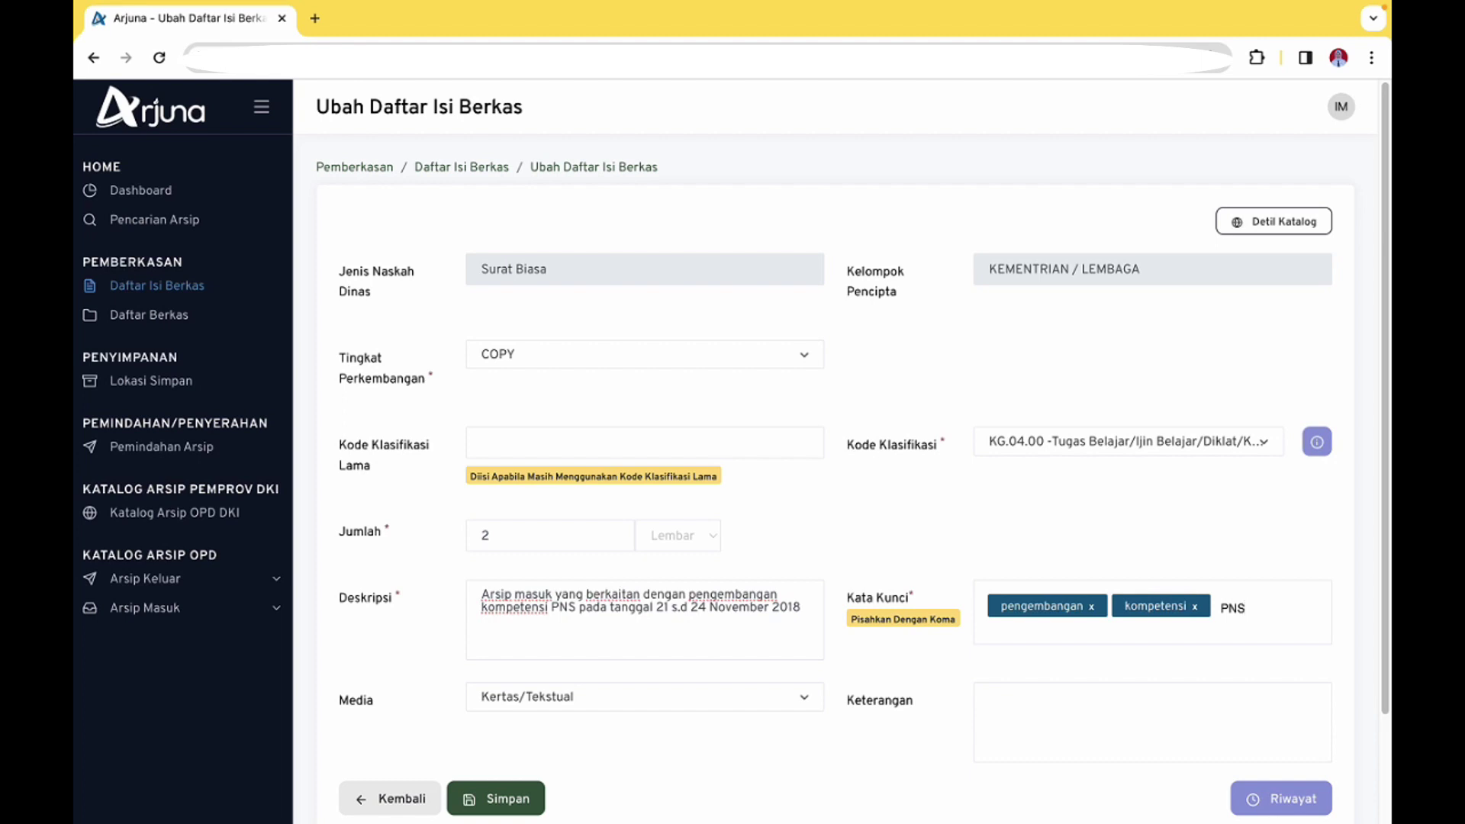
key("comma")
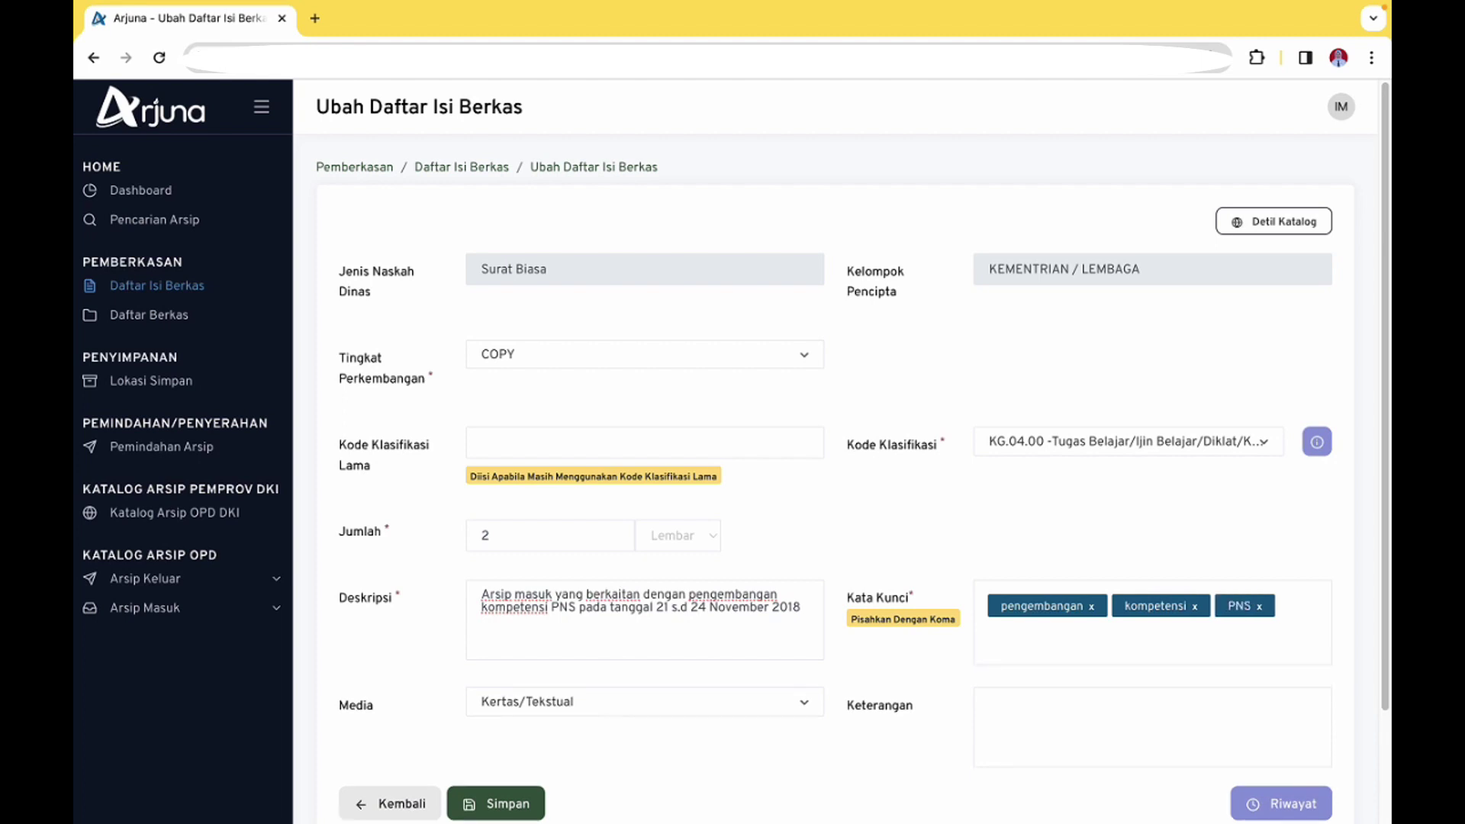
type("workshop")
key("comma")
Save the Daftar Isi Berkas record with Keterangan left empty
scroll(1092, 656, "down", 2)
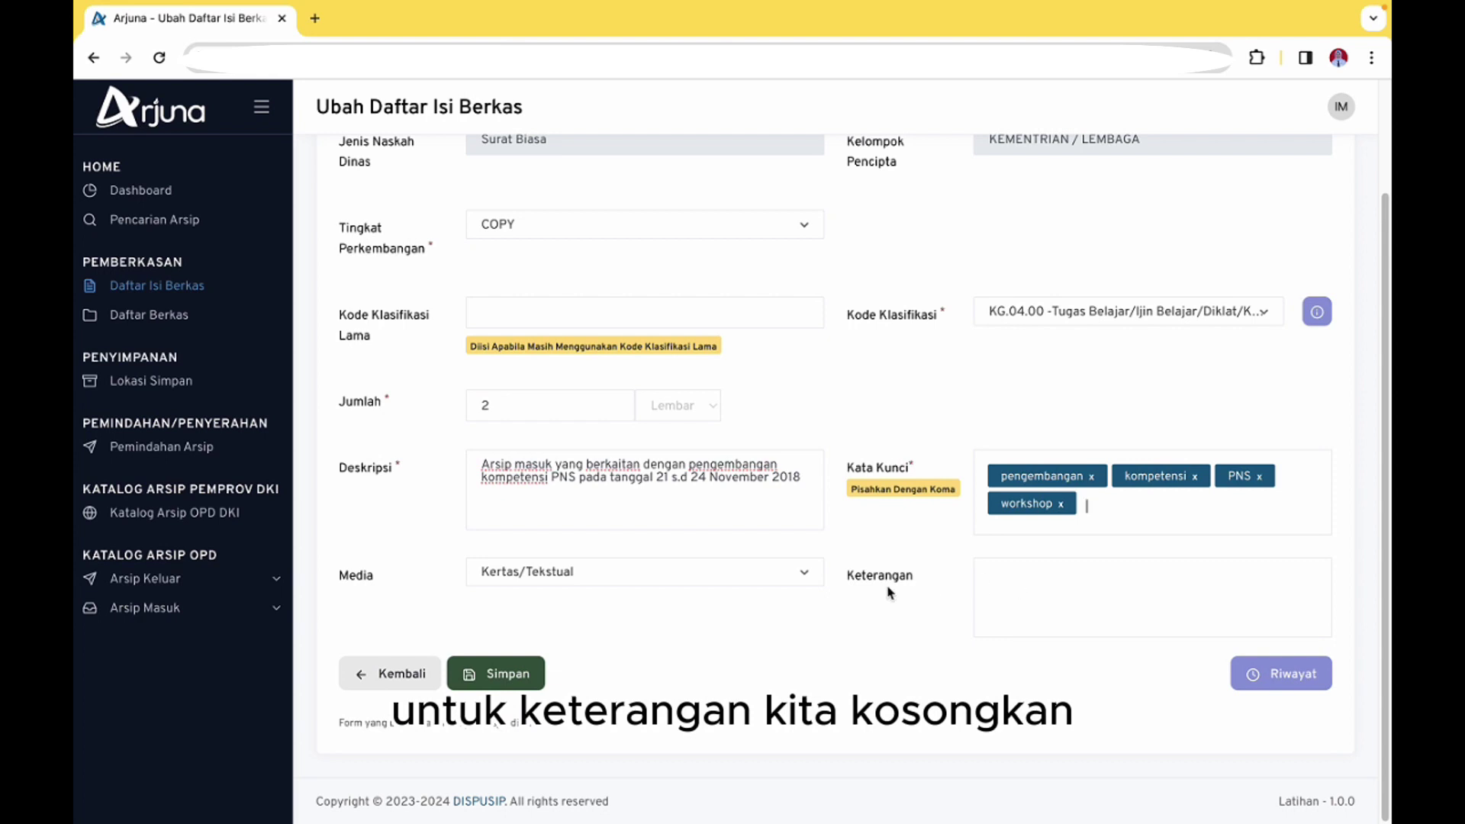
scroll(527, 683, "up", 2)
left_click(517, 801)
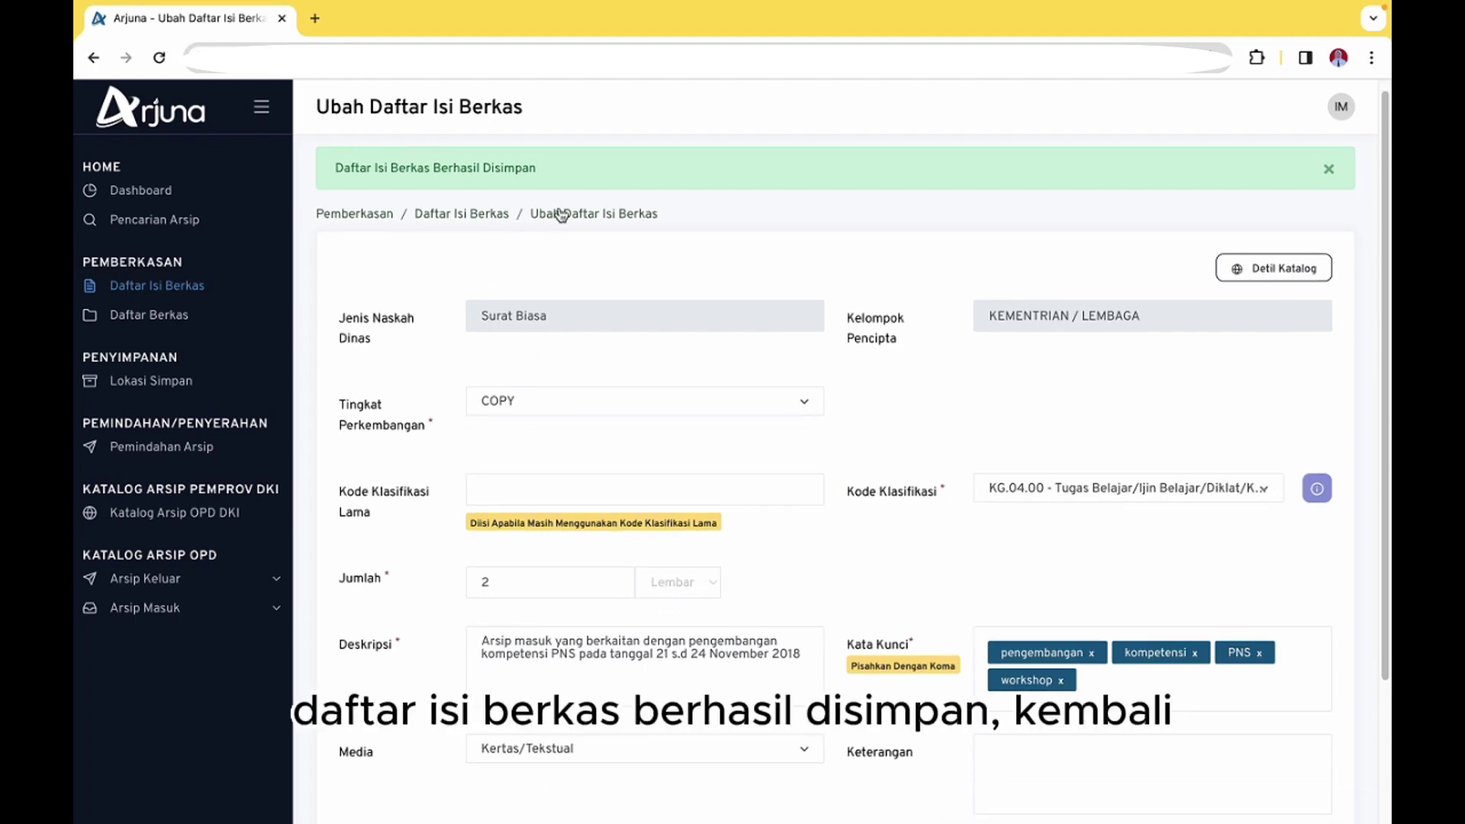
scroll(637, 428, "down", 2)
Back in the list, search Kata Kunci '296', pick 296/-072, and open its Ubah form
left_click(392, 674)
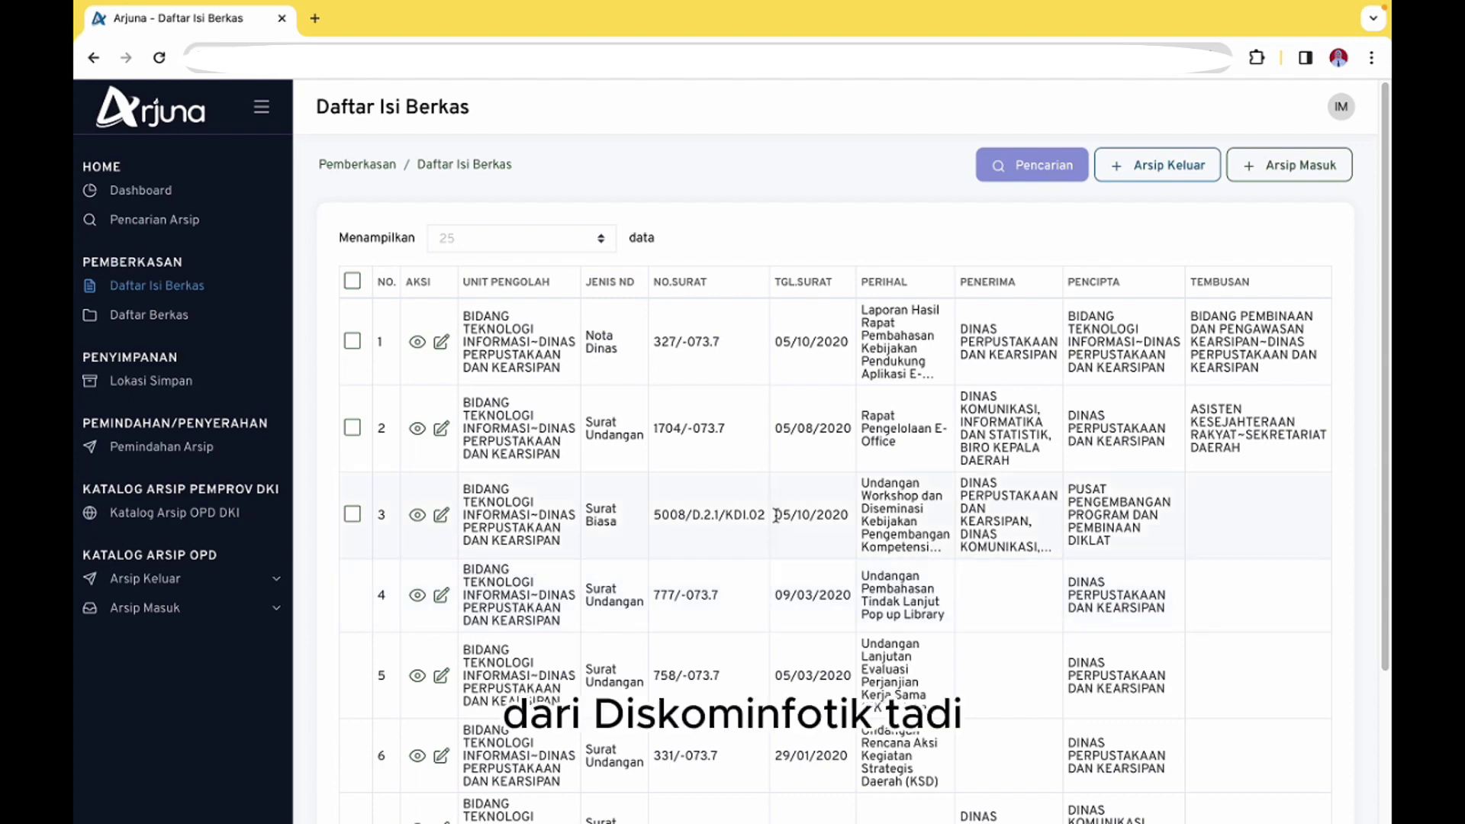
left_click(1023, 161)
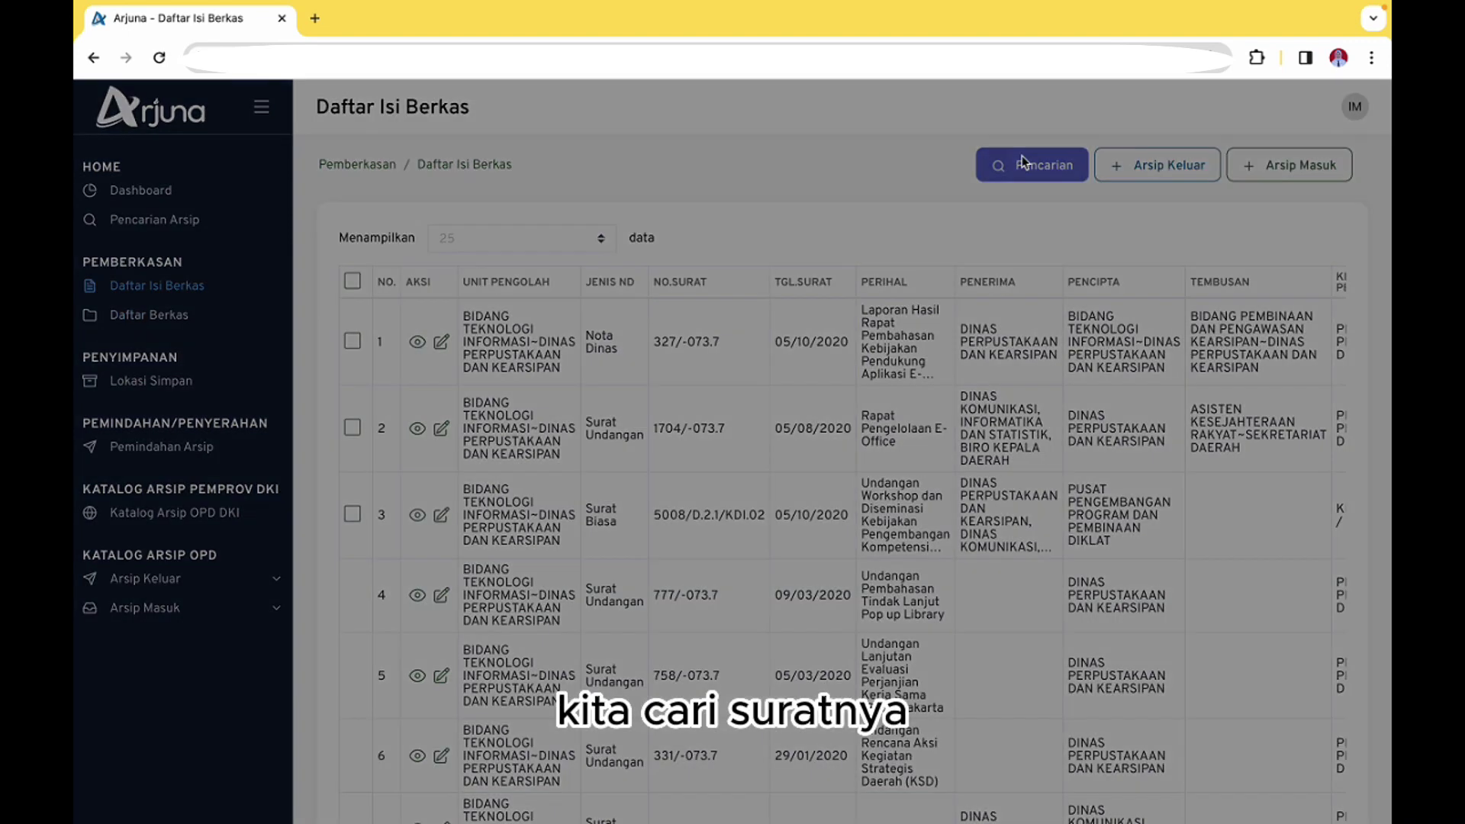
left_click(443, 220)
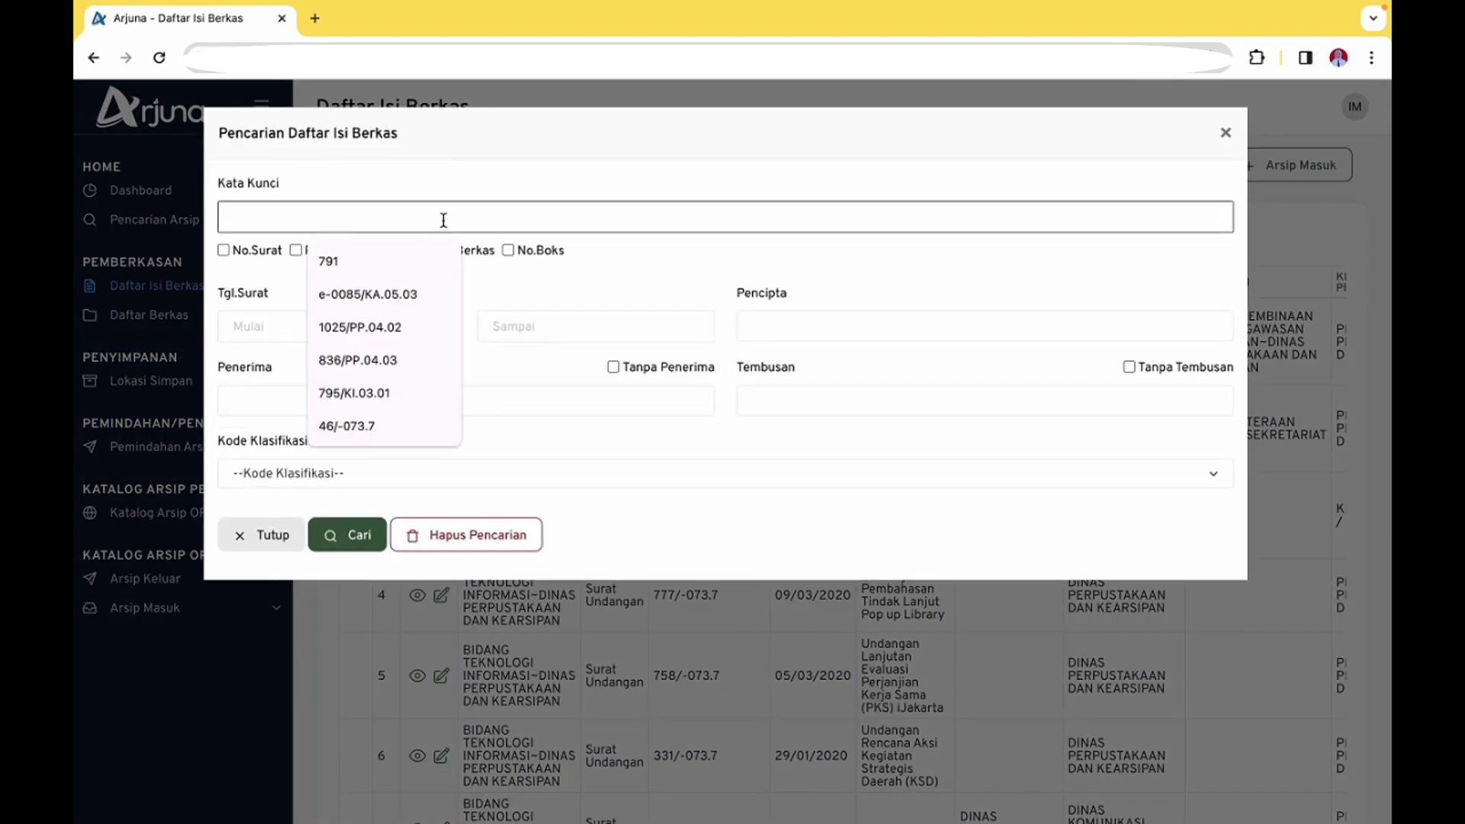
type("296/-072")
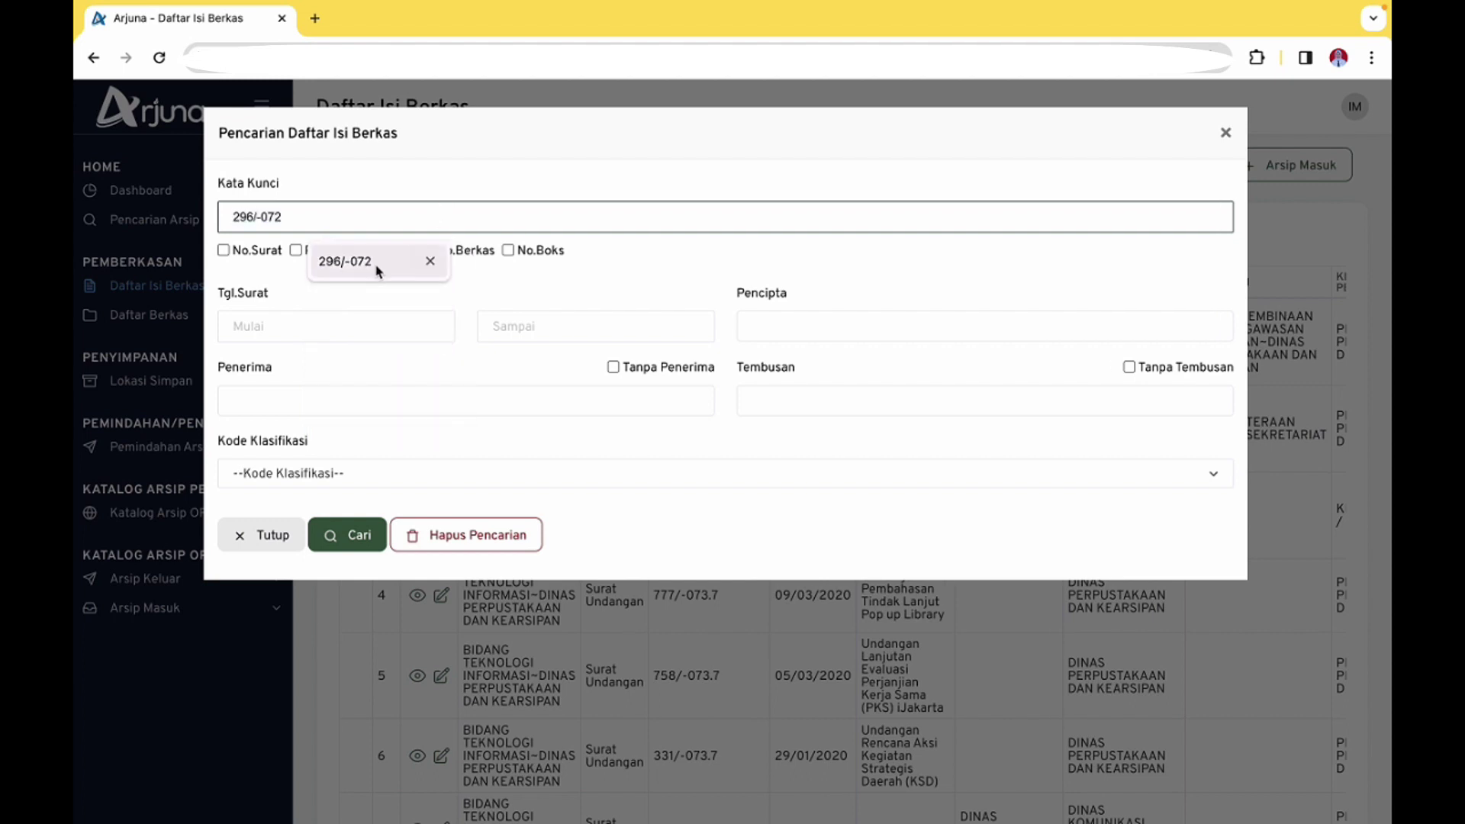
left_click(375, 263)
left_click(341, 537)
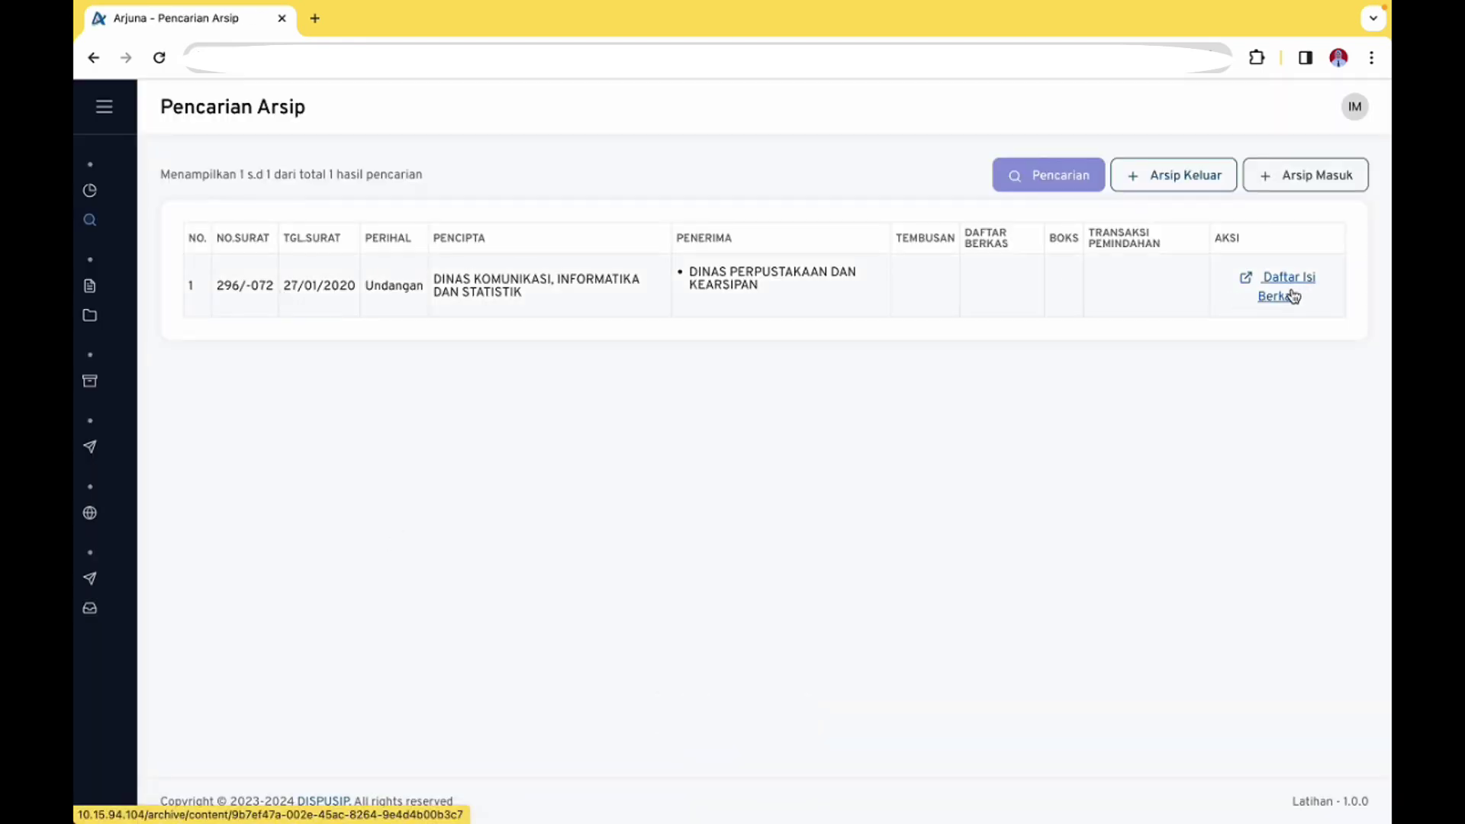
left_click(1294, 296)
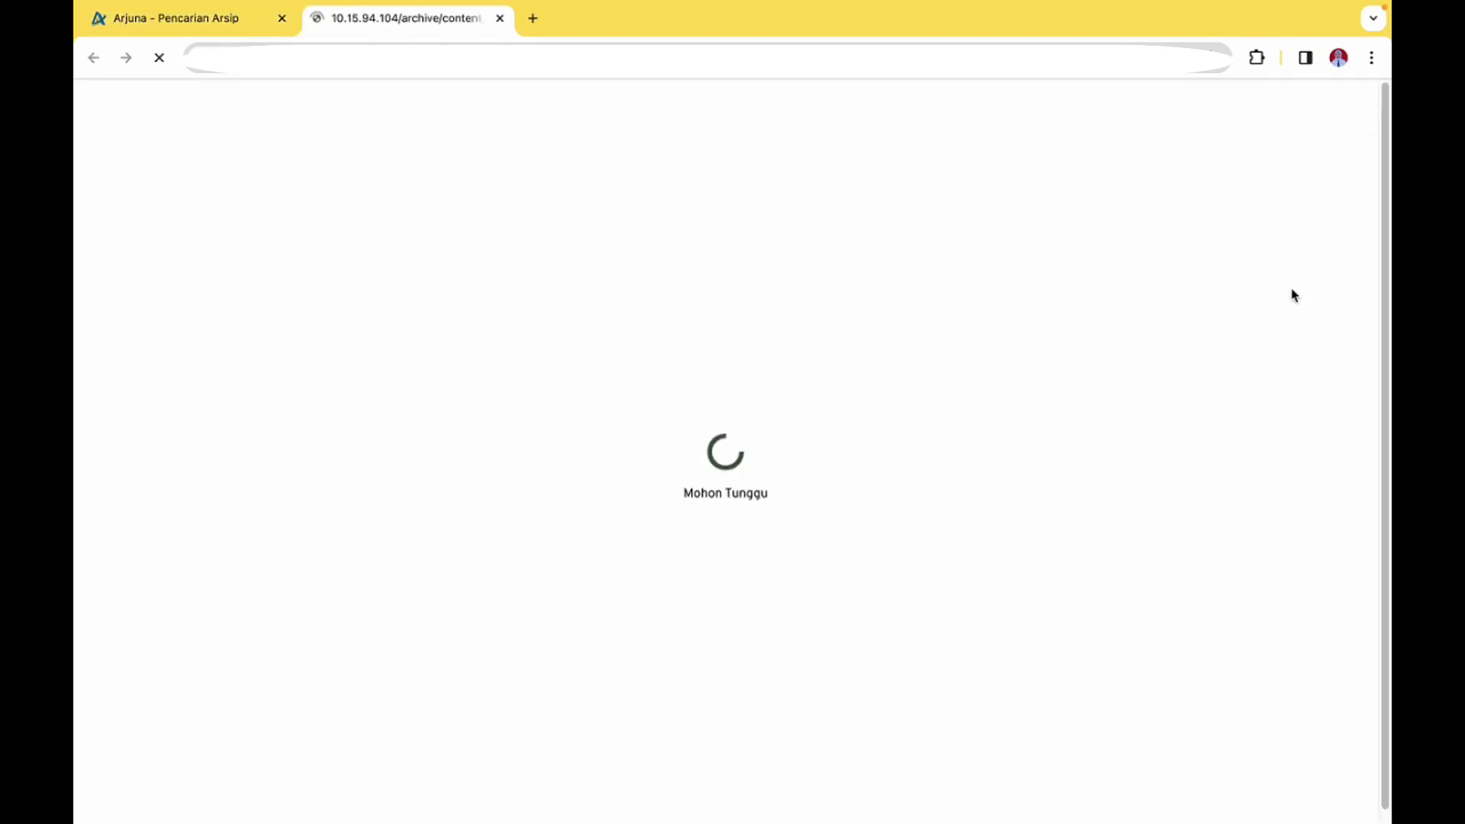
left_click(501, 729)
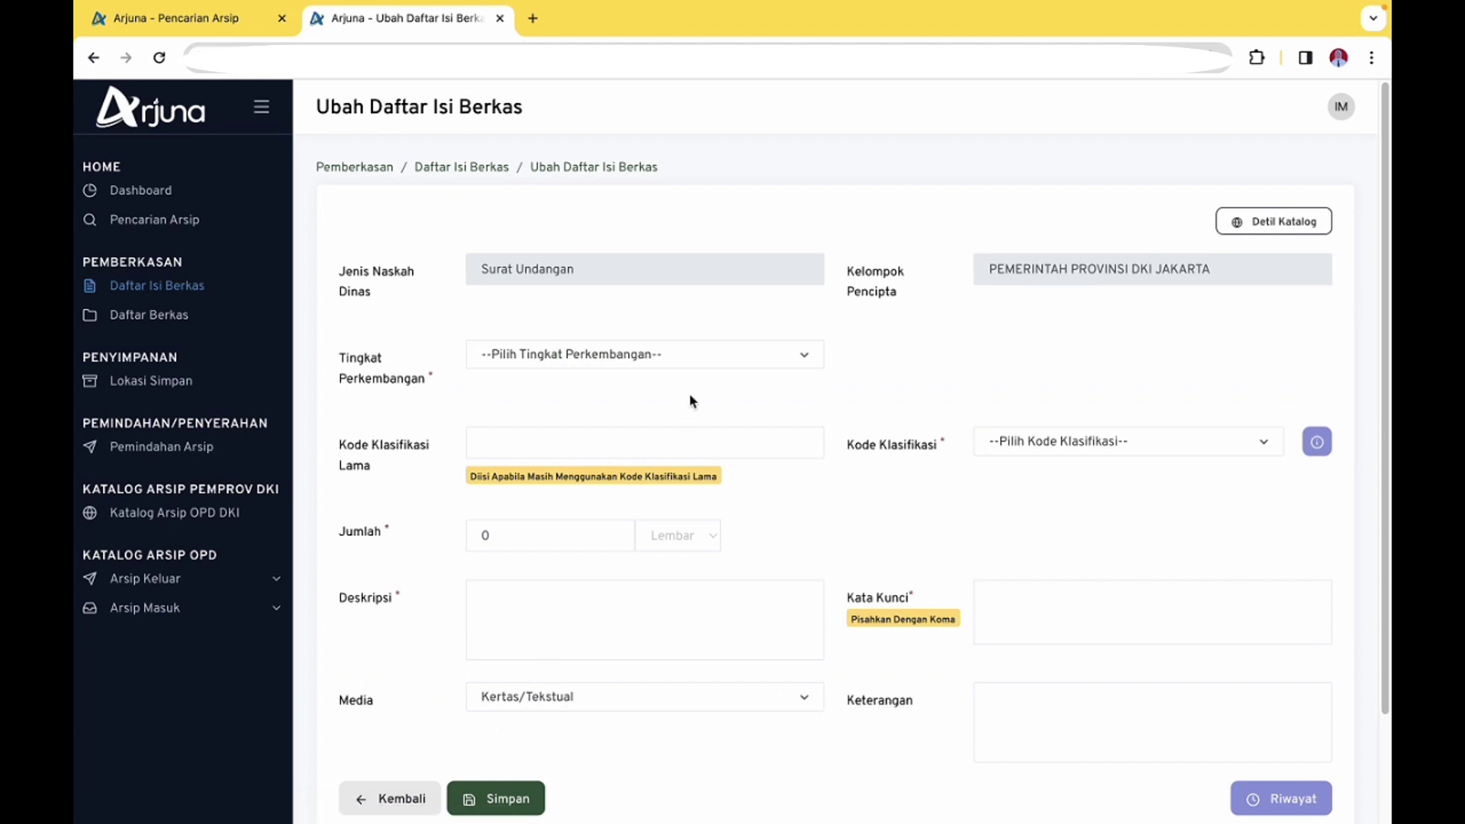
Set the development level to COPY and the old classification code to -072
left_click(692, 360)
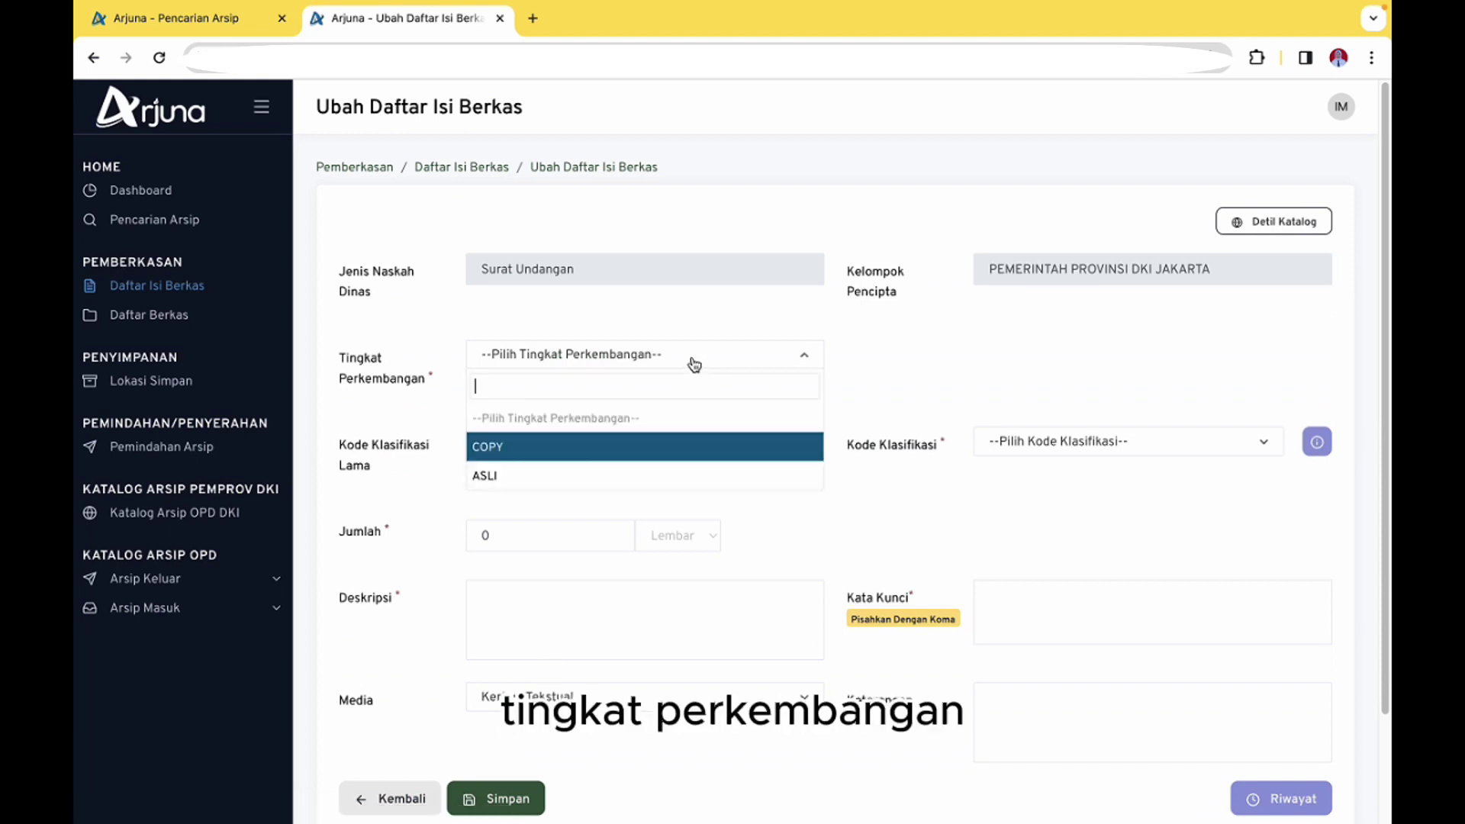
left_click(619, 449)
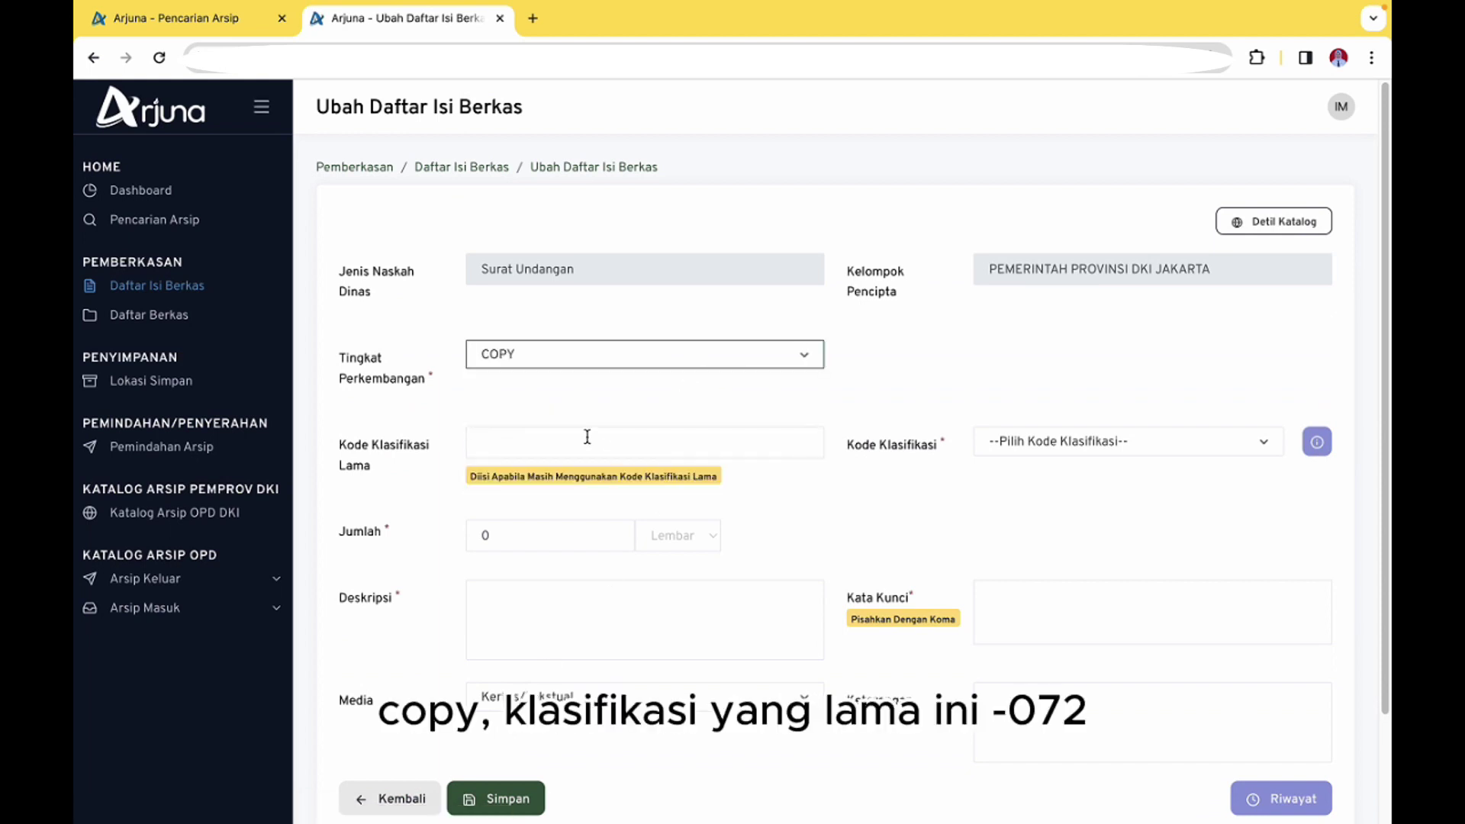
left_click(587, 437)
type("-")
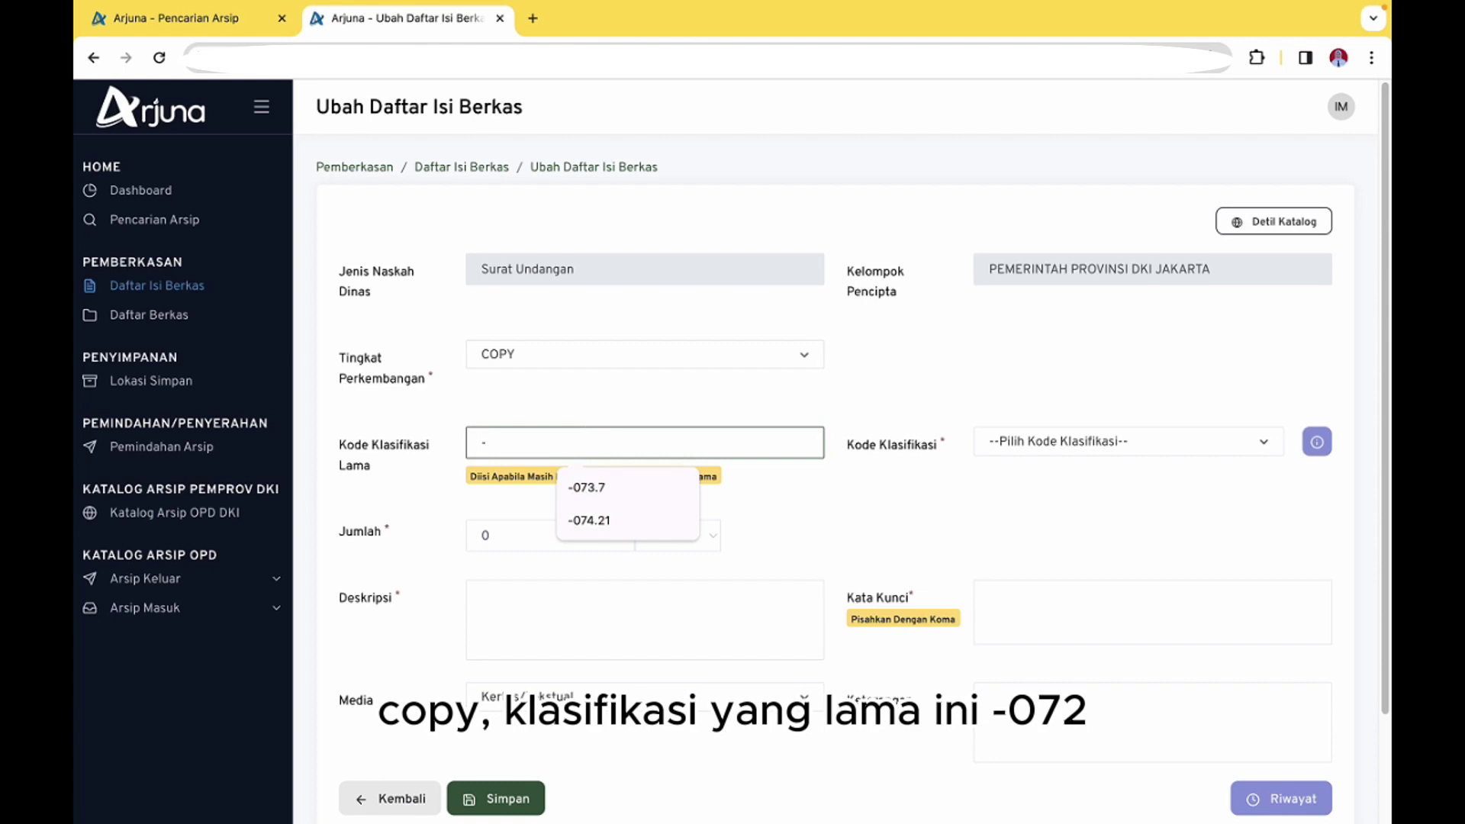
type("072")
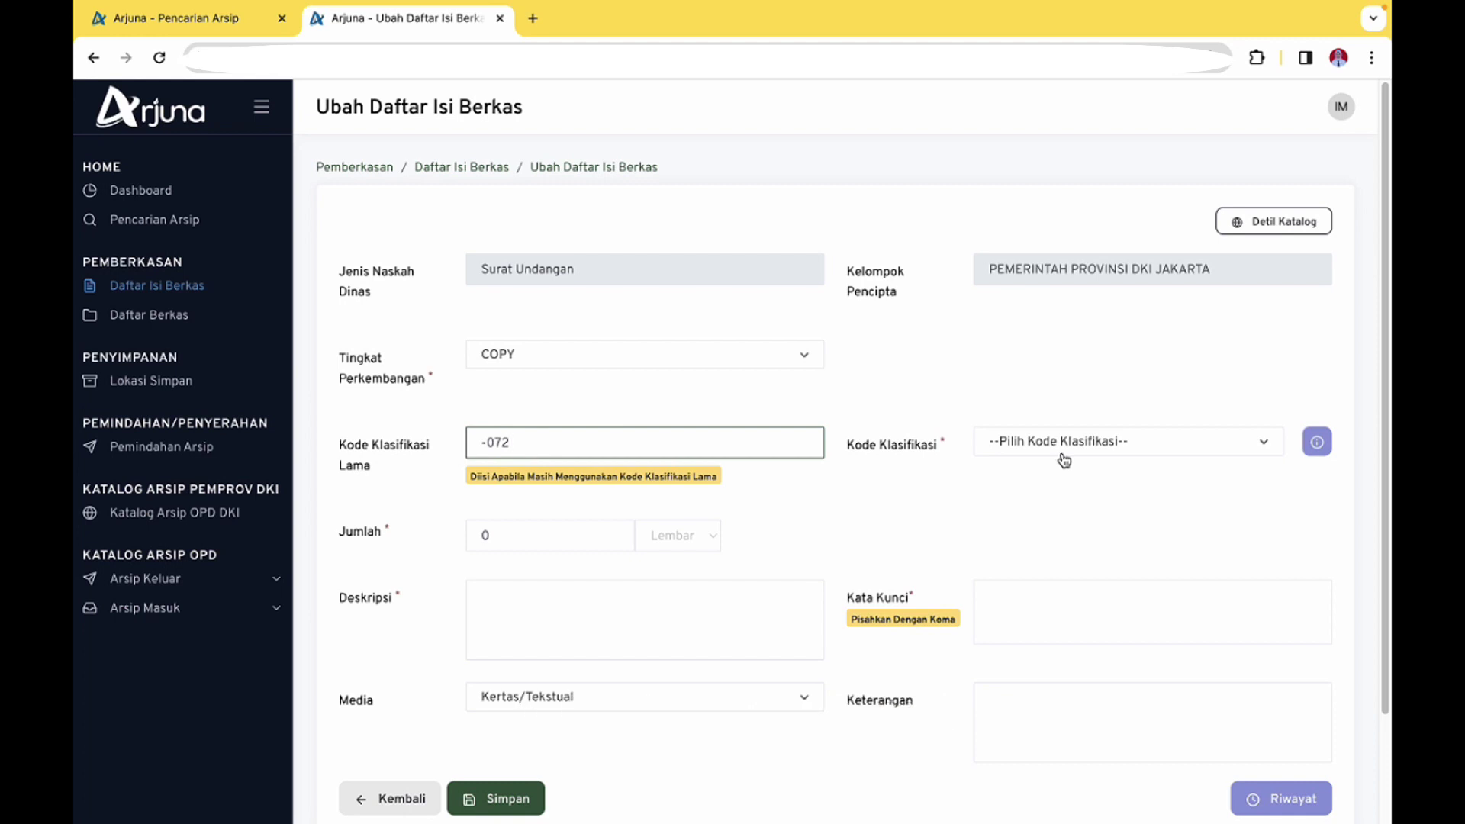
Choose classification KI.02.00 Komunikasi Publik and set the sheet count to 3
left_click(1088, 443)
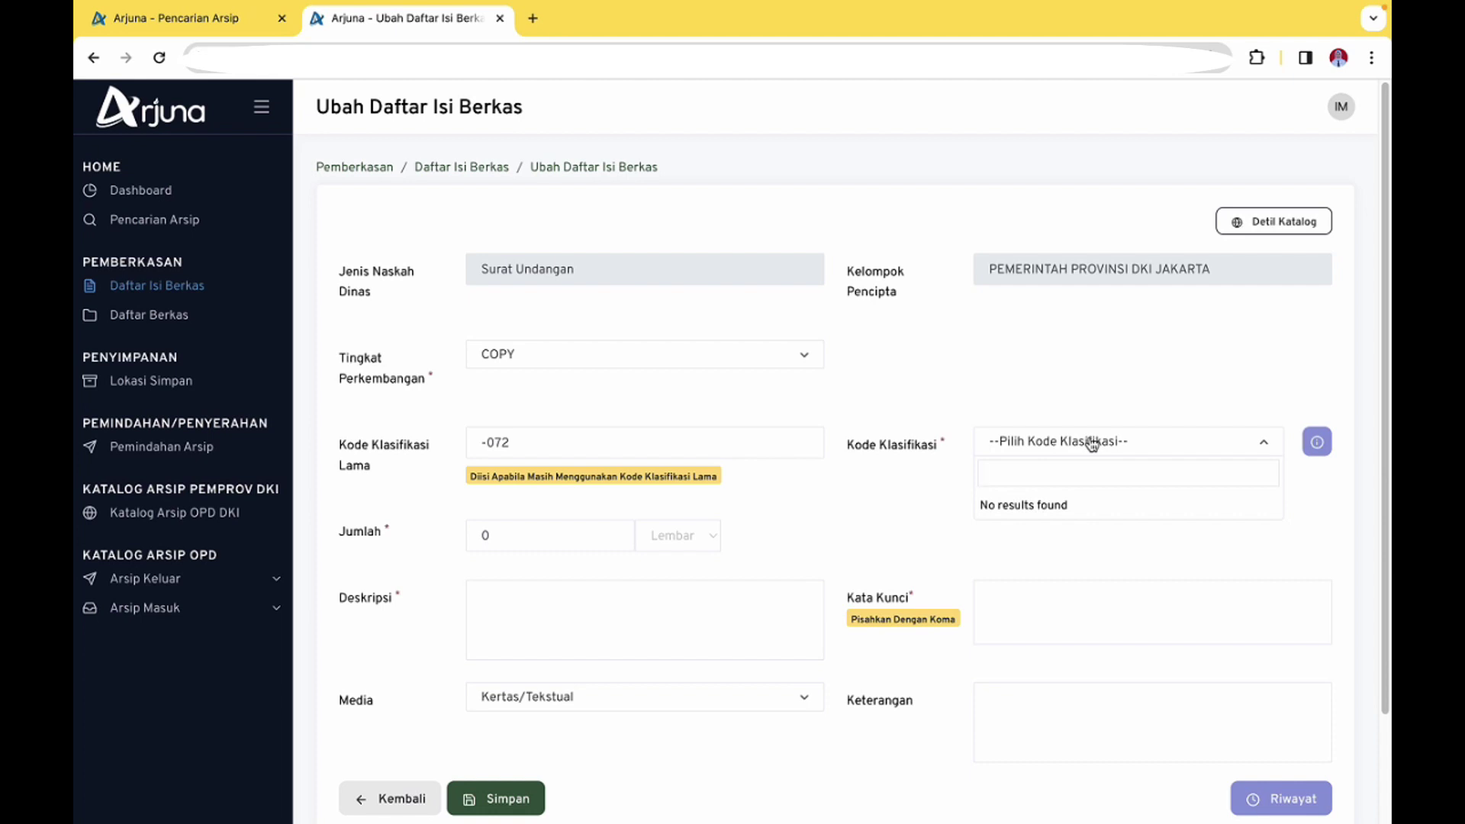
type("KI.")
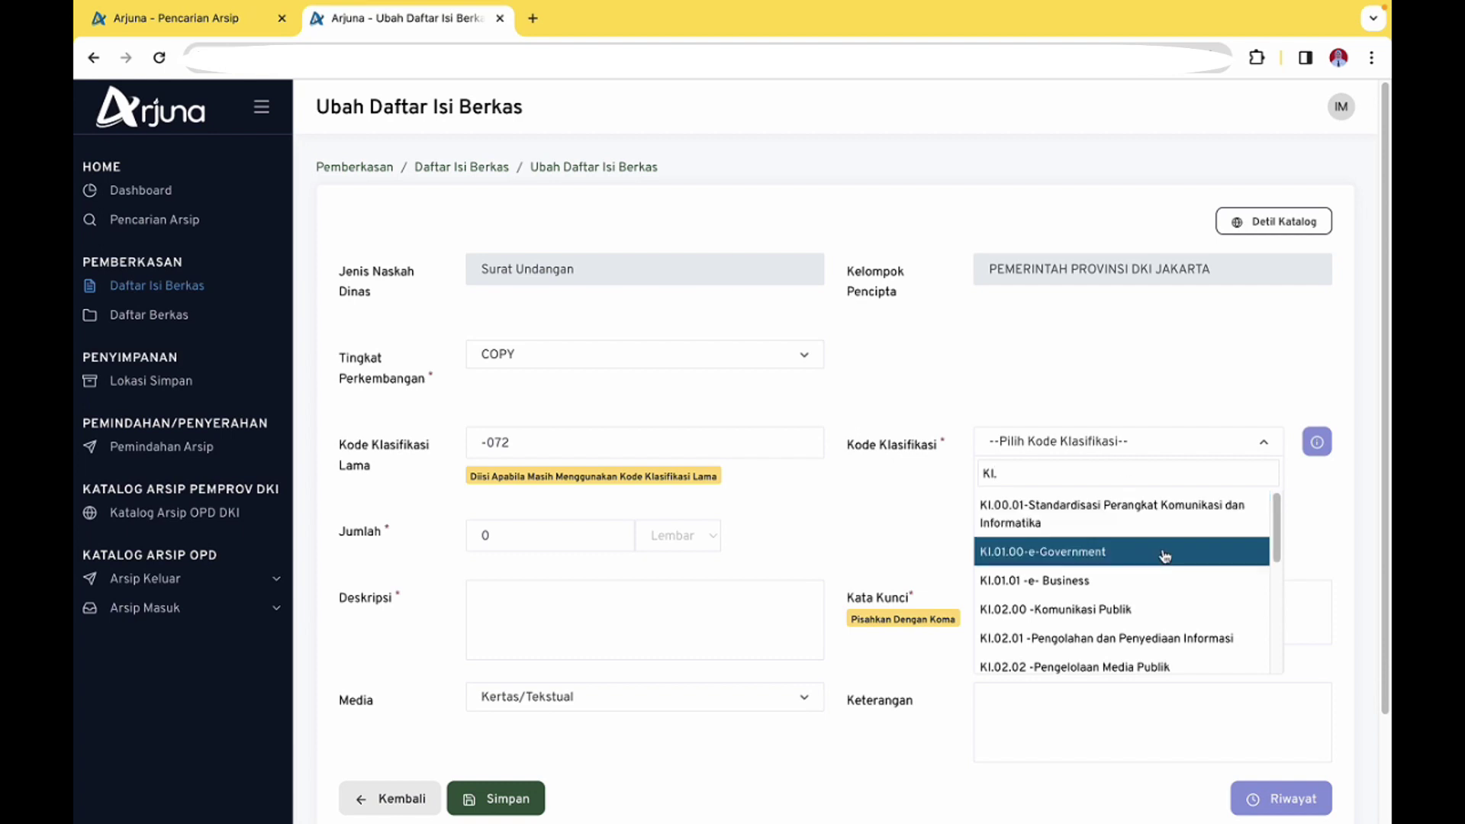
scroll(1162, 556, "down", 2)
left_click(1128, 580)
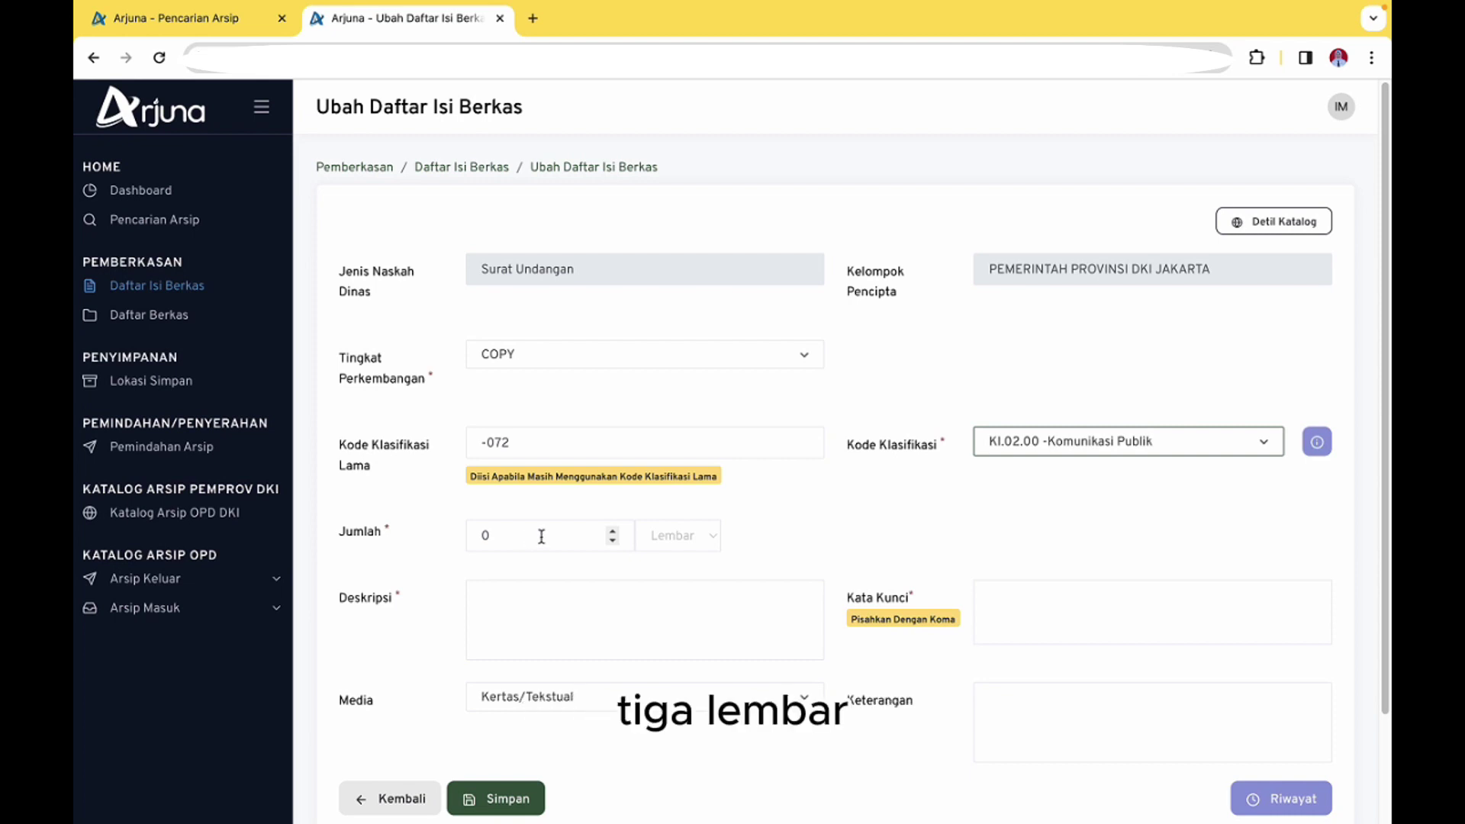
left_click(612, 532)
left_click(612, 532)
left_click(553, 603)
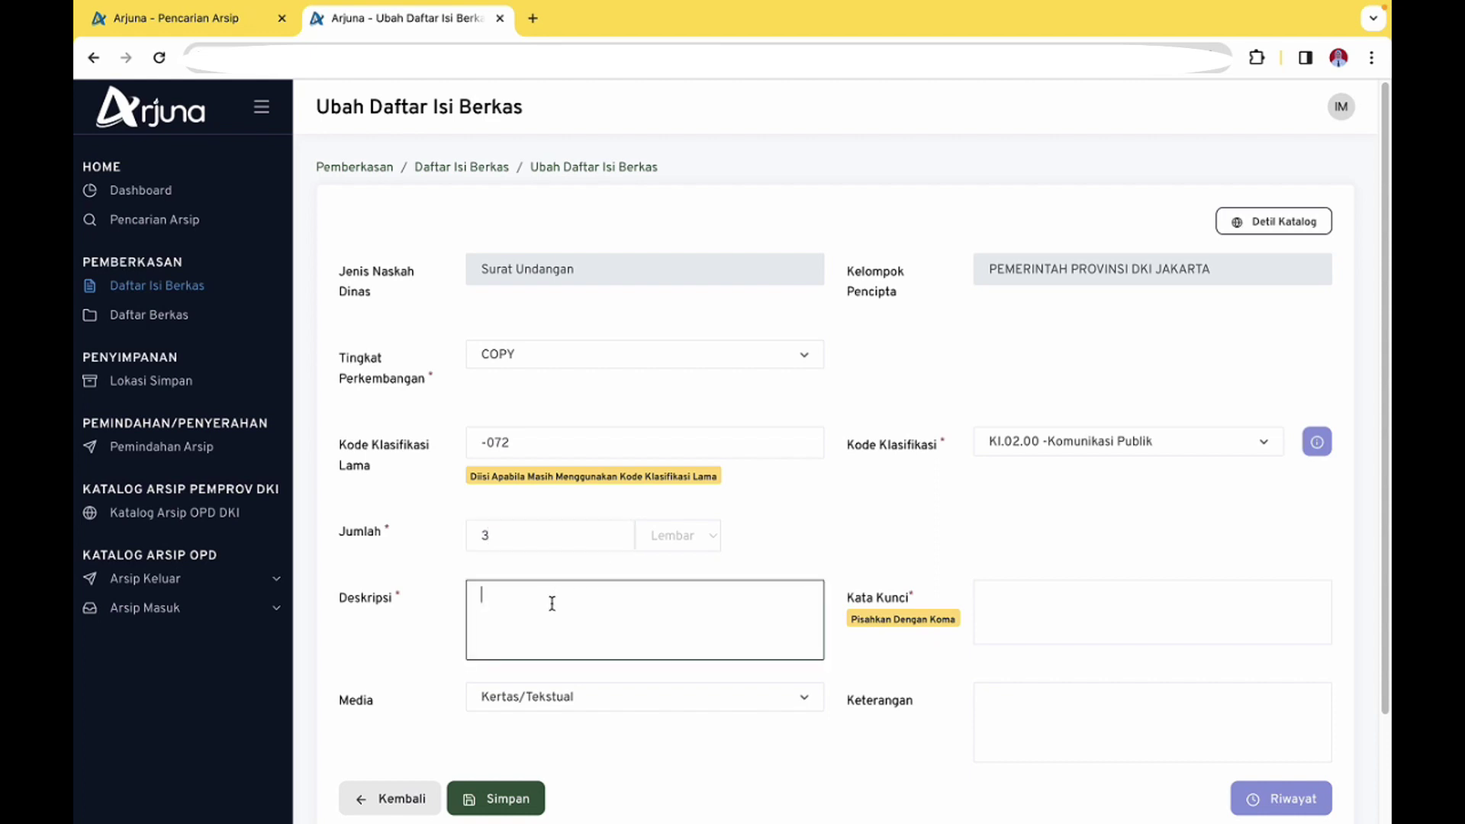
Check the letter's subject 'Undangan' in Detil Katalog, then go back to the letter's edit form
left_click(1308, 220)
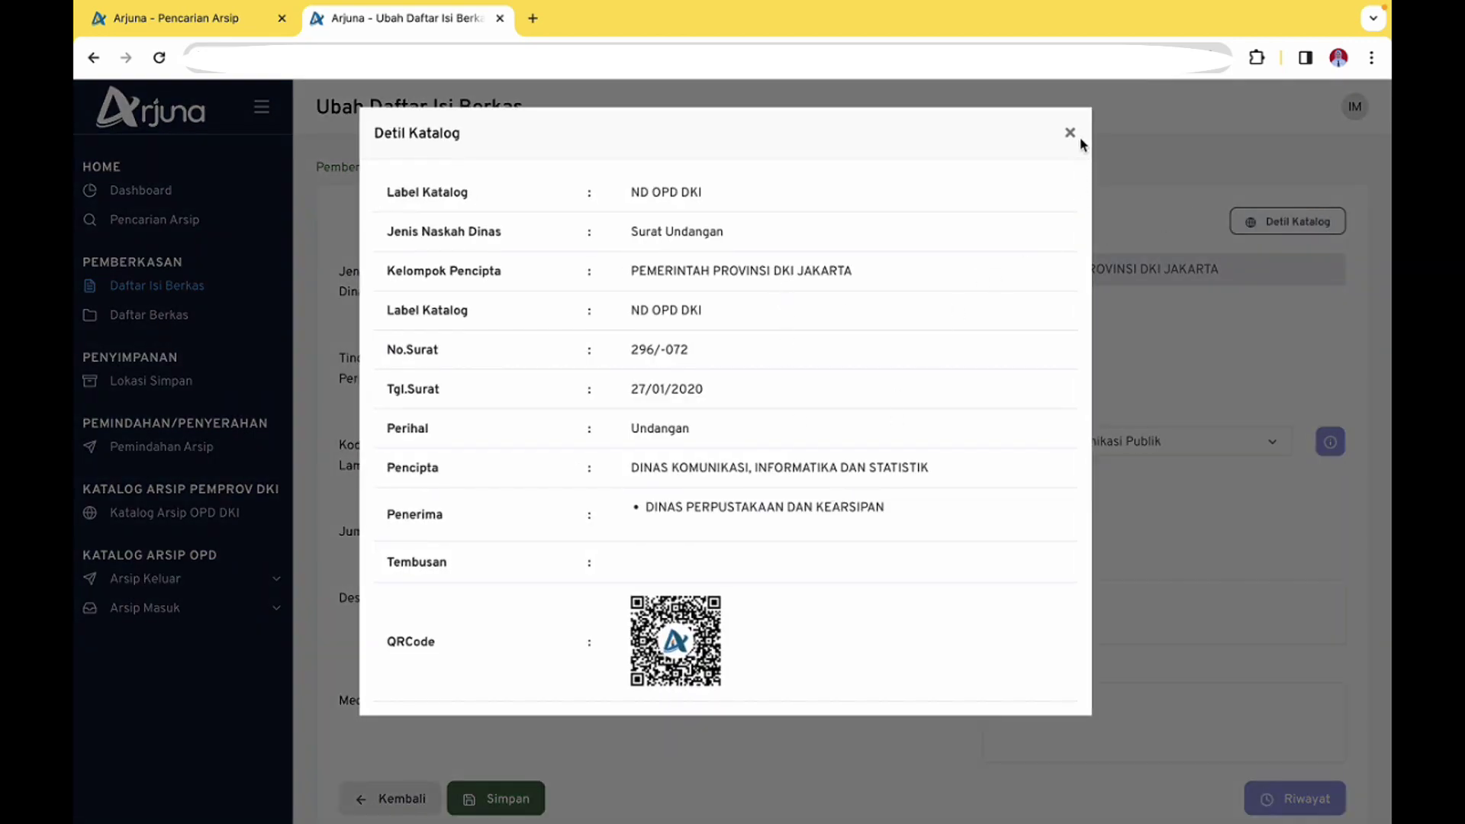
double_click(676, 427)
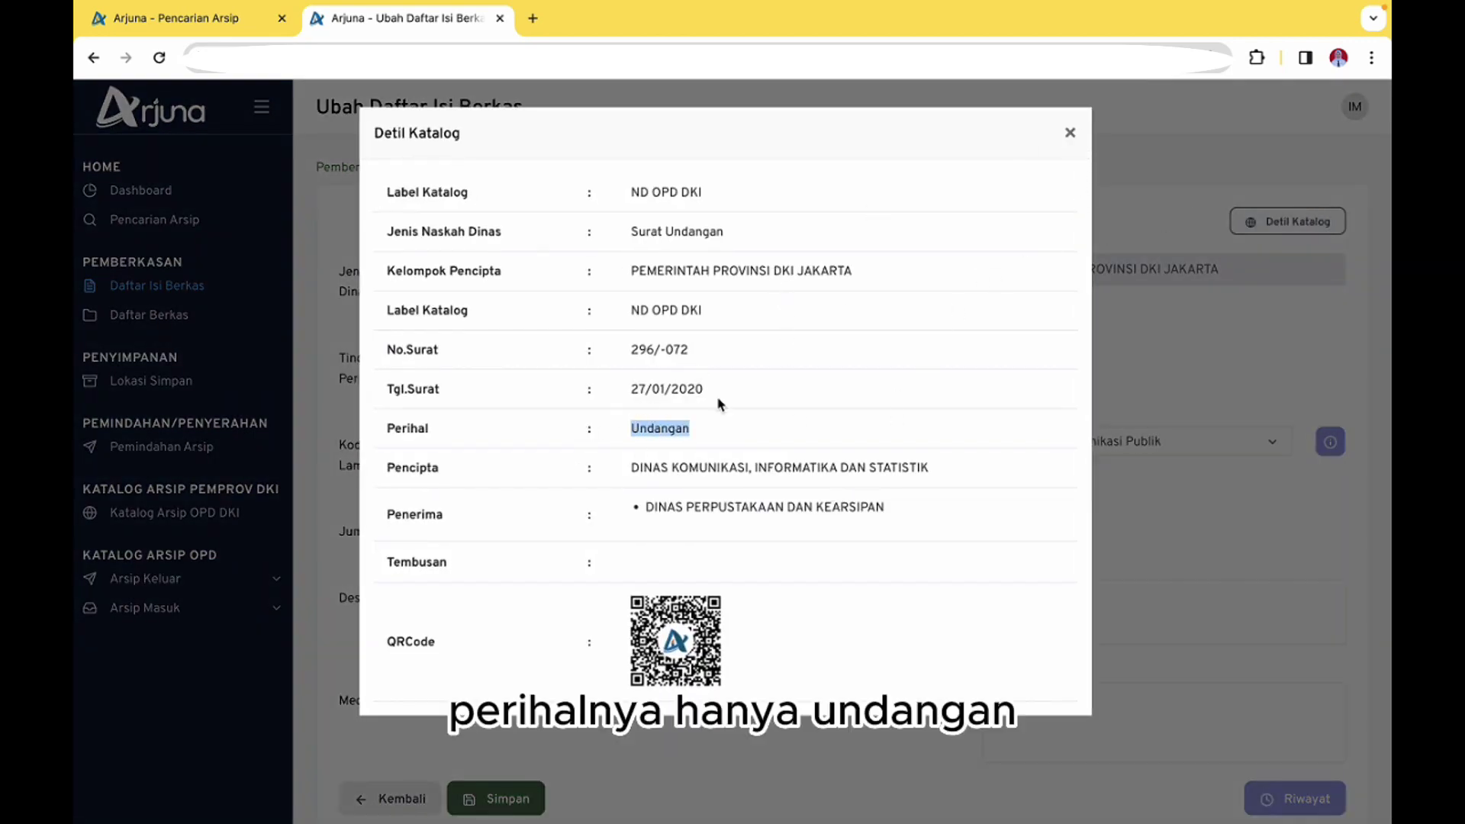
left_click(1071, 133)
left_click(558, 597)
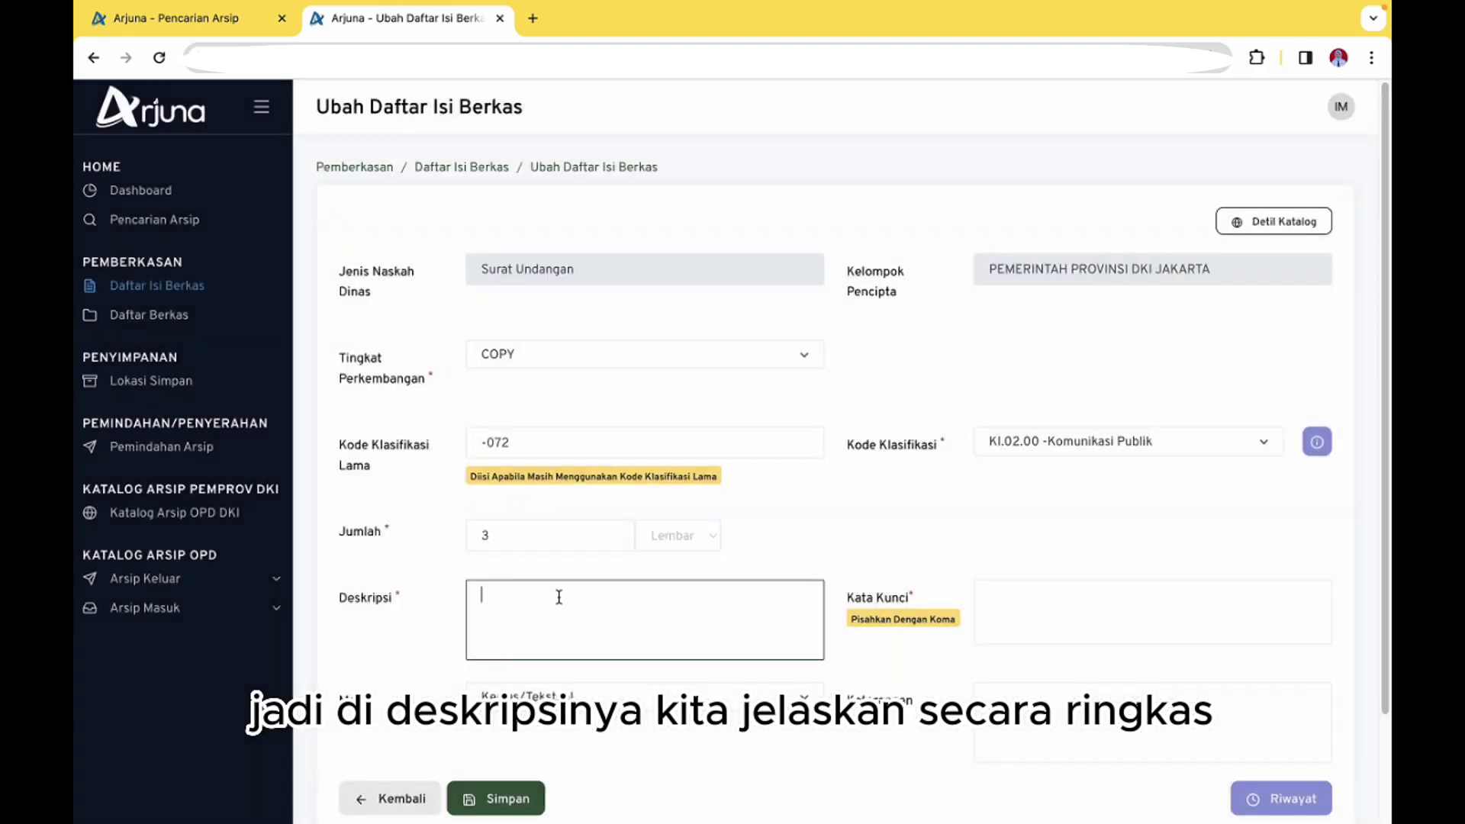
Write the description on sectoral statistics, Daerah Dalam Angka and DKI Jakarta electronic data exchange
type("P")
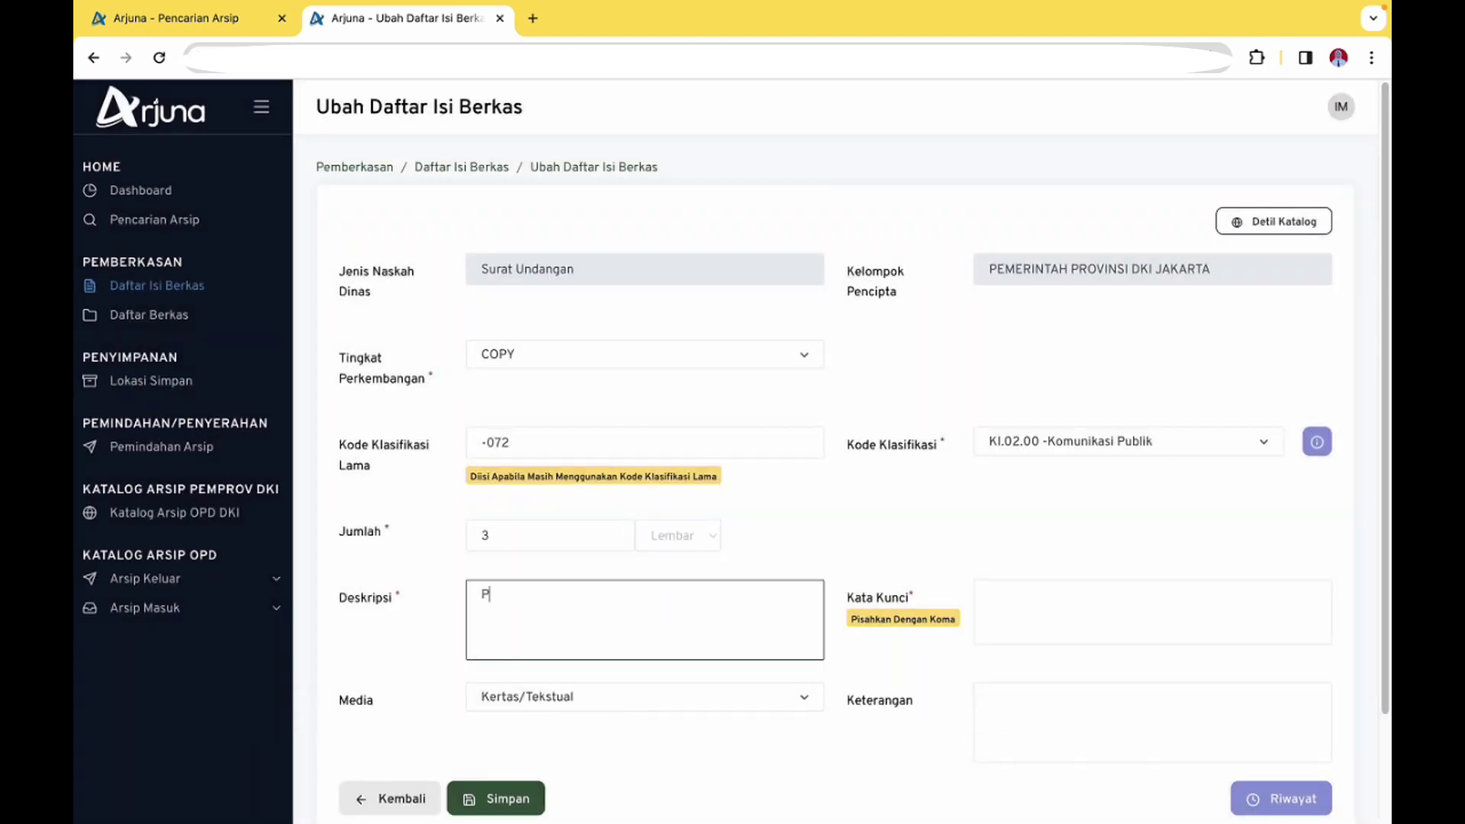
type("embinaan Statistik Sektoral dengan materi Daerah")
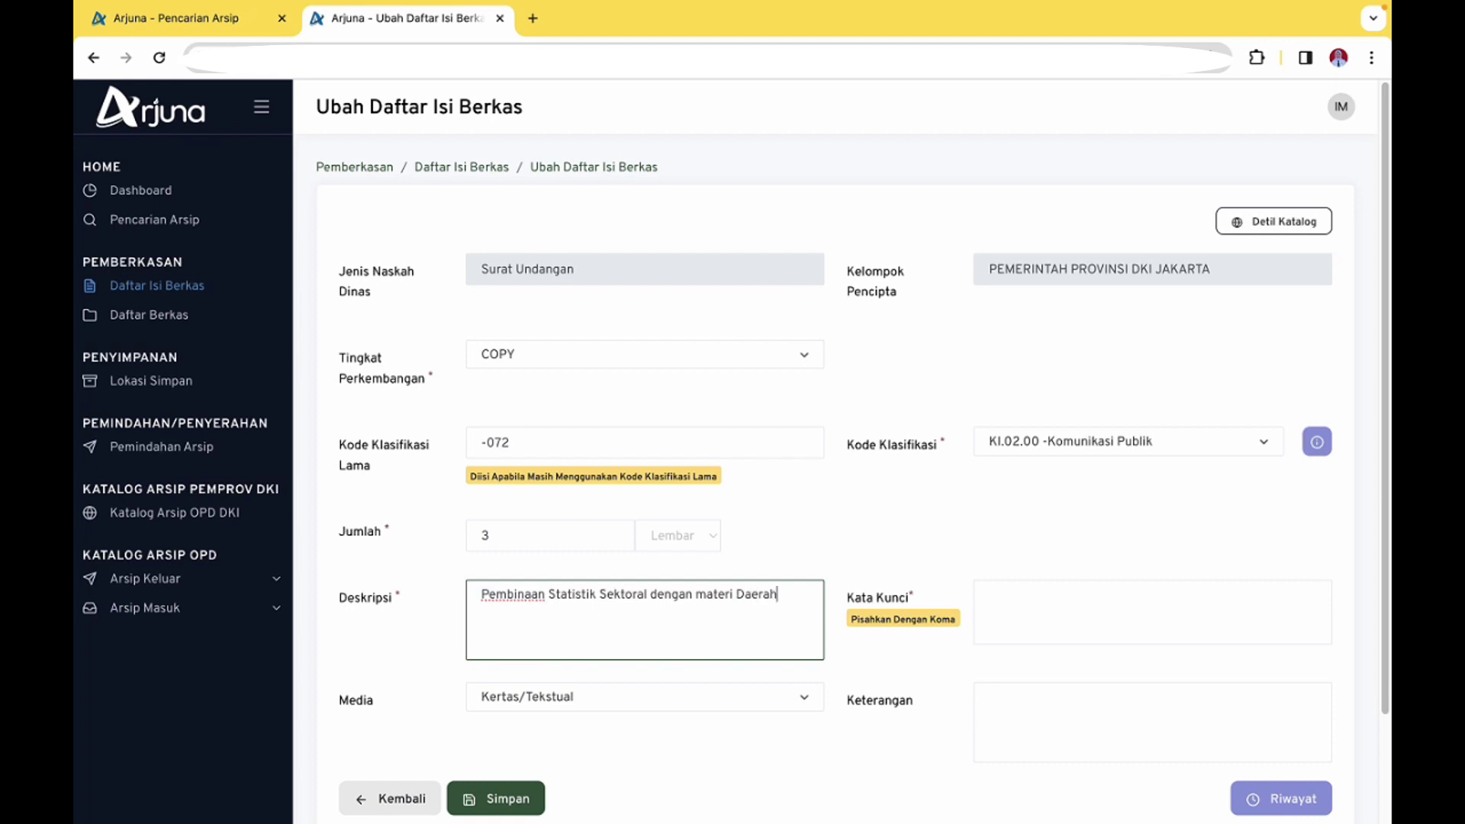
type(" Dalam ANngka dan Peratur")
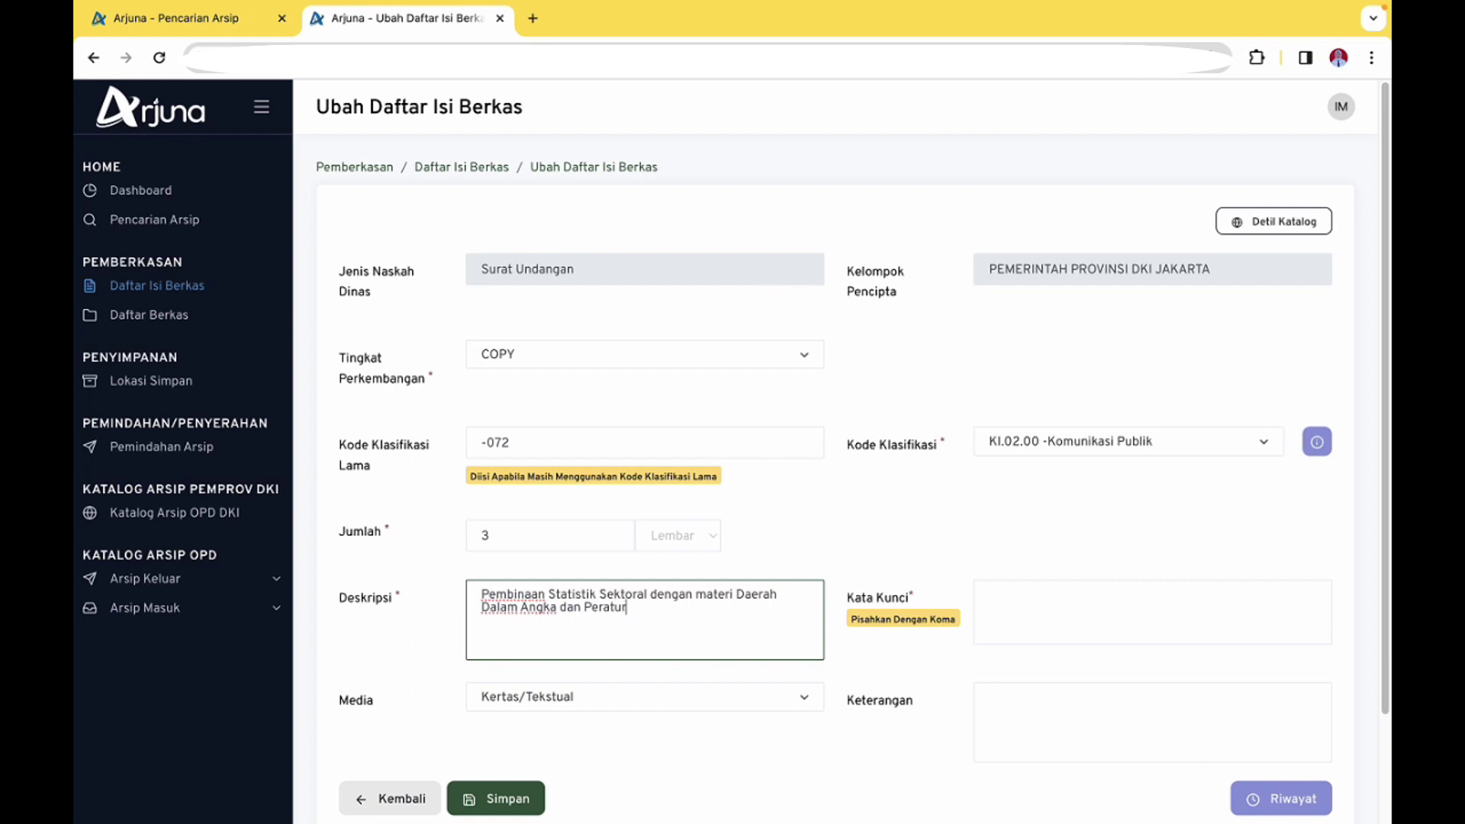
type("an Gubernur Nomor 6 Tahun 2020")
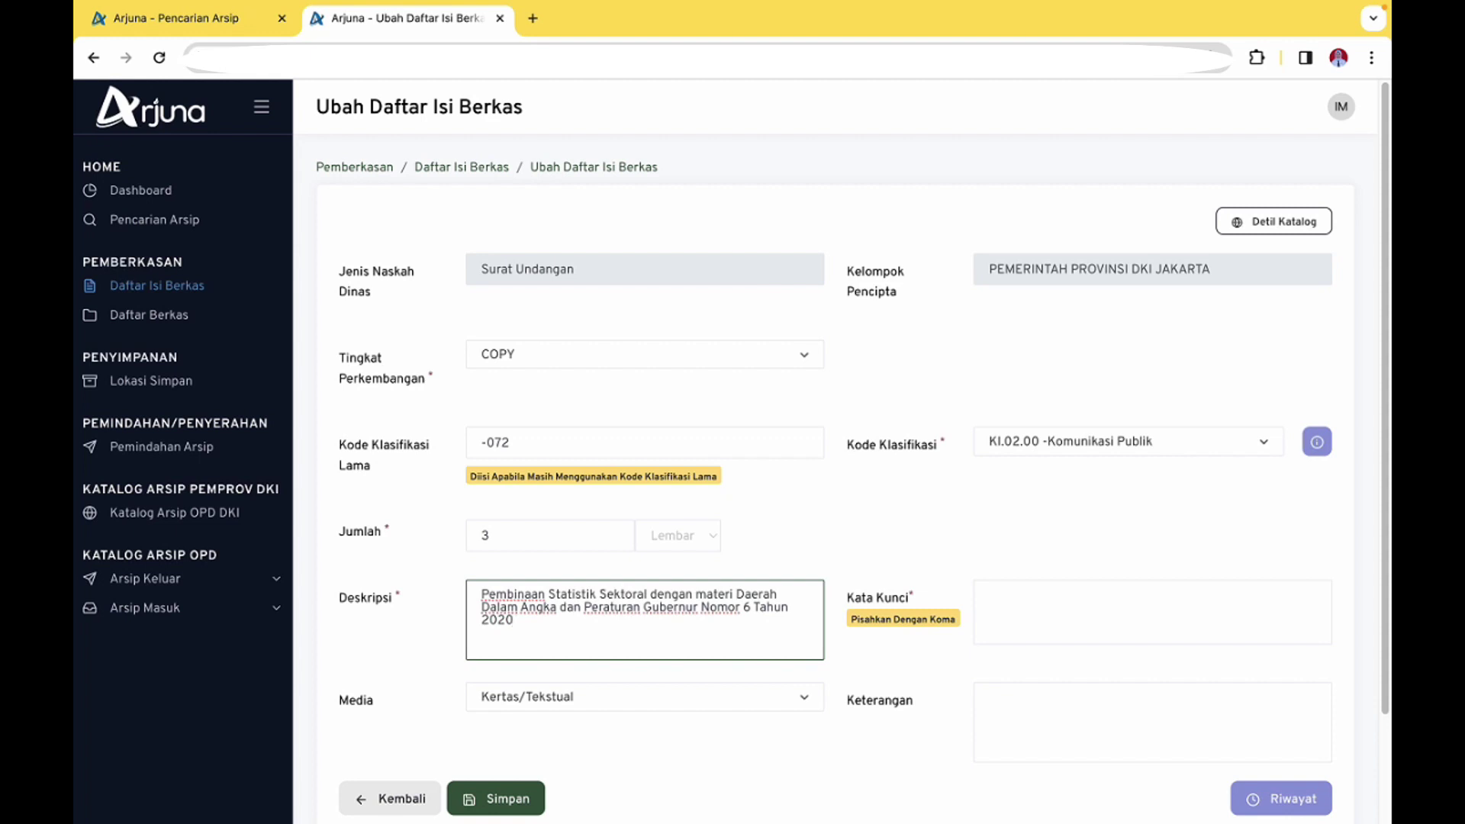
type(" Tentang Pengumpulan dan")
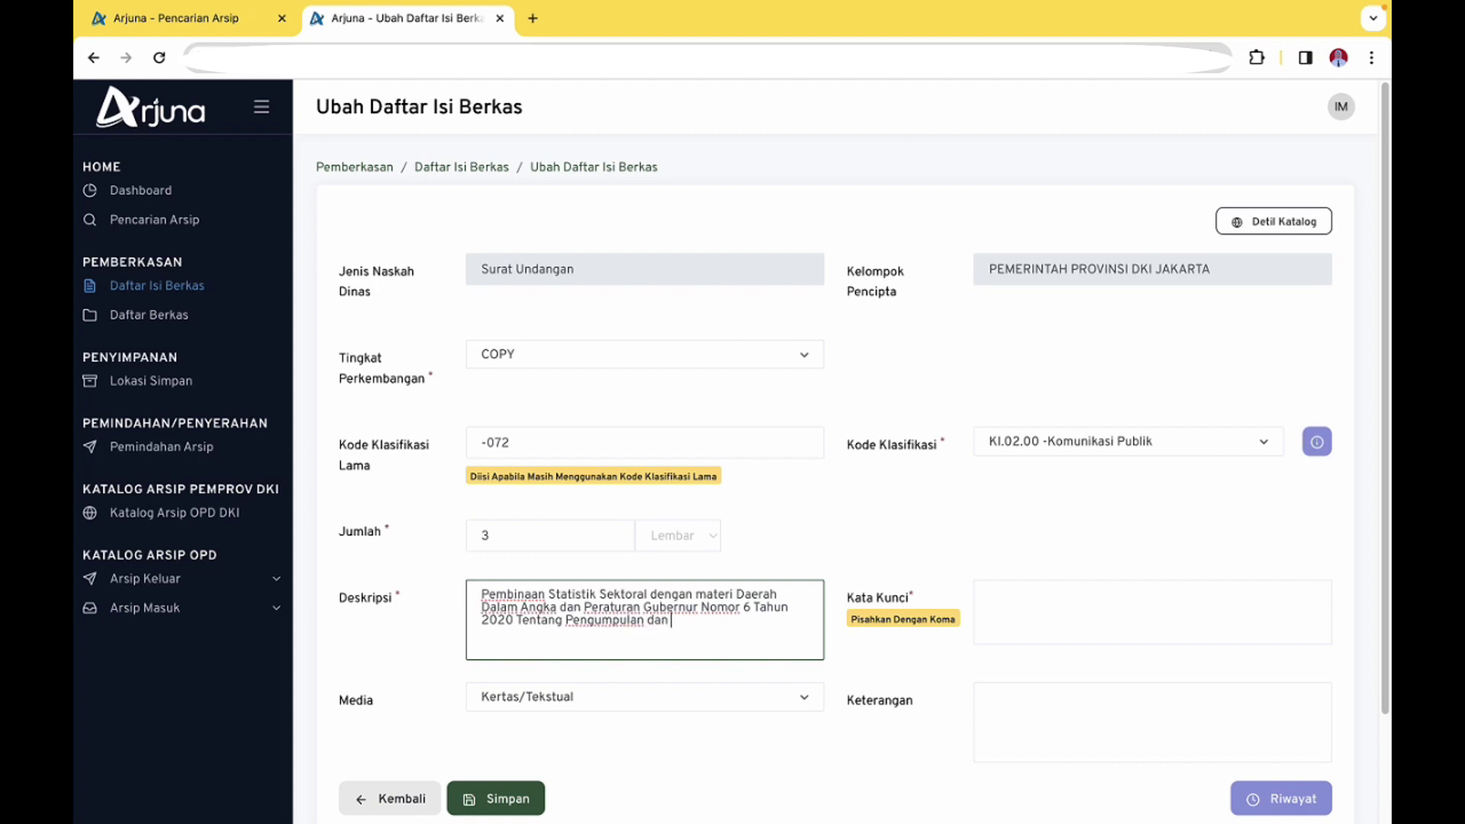
type(" Pertukaran Data")
left_click(562, 594)
type("Elek")
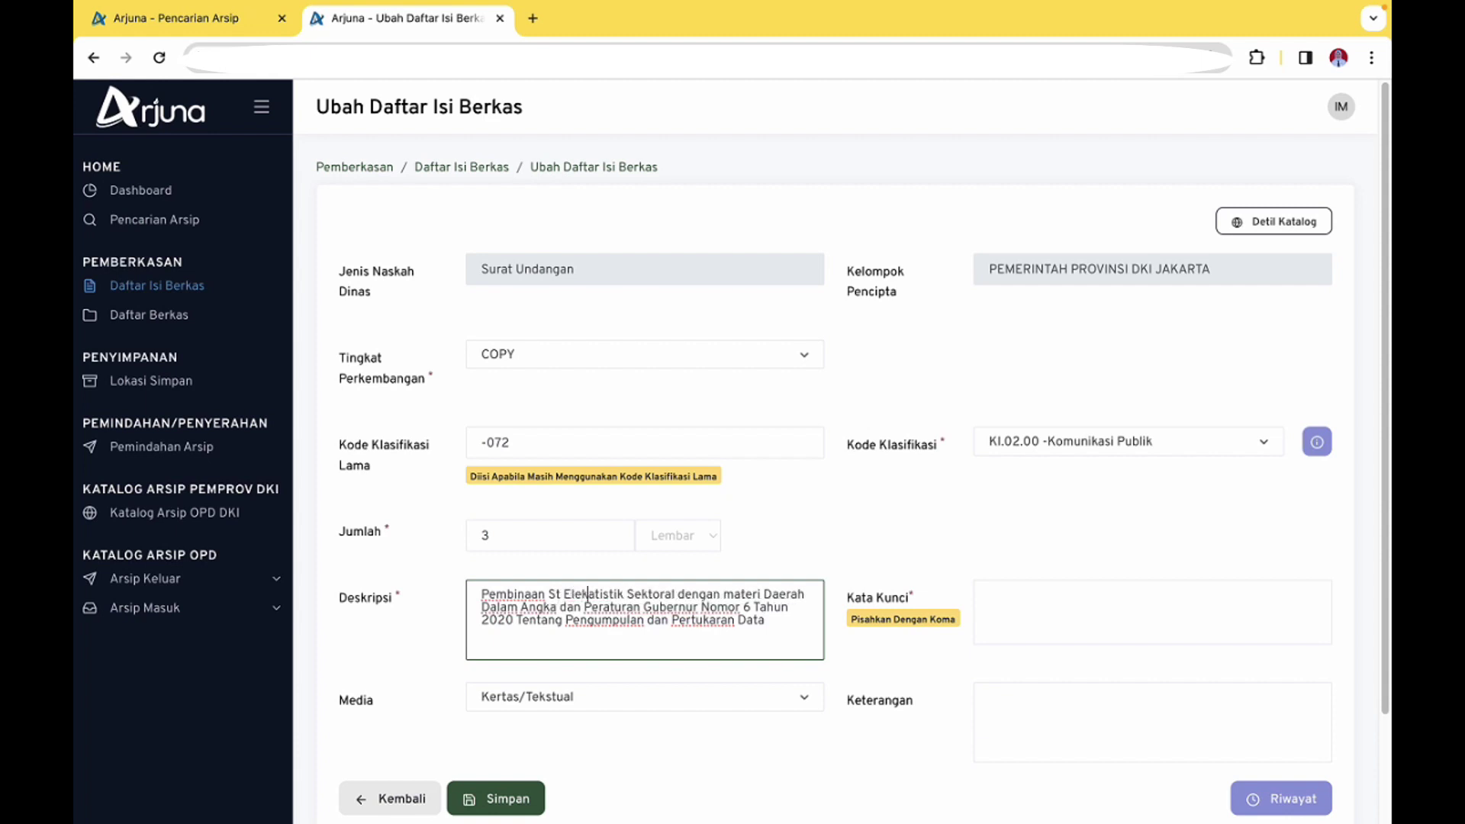
type("tr")
key("BackSpace")
key("BackSpace")
key("BackSpace")
key("BackSpace")
key("BackSpace")
key("BackSpace")
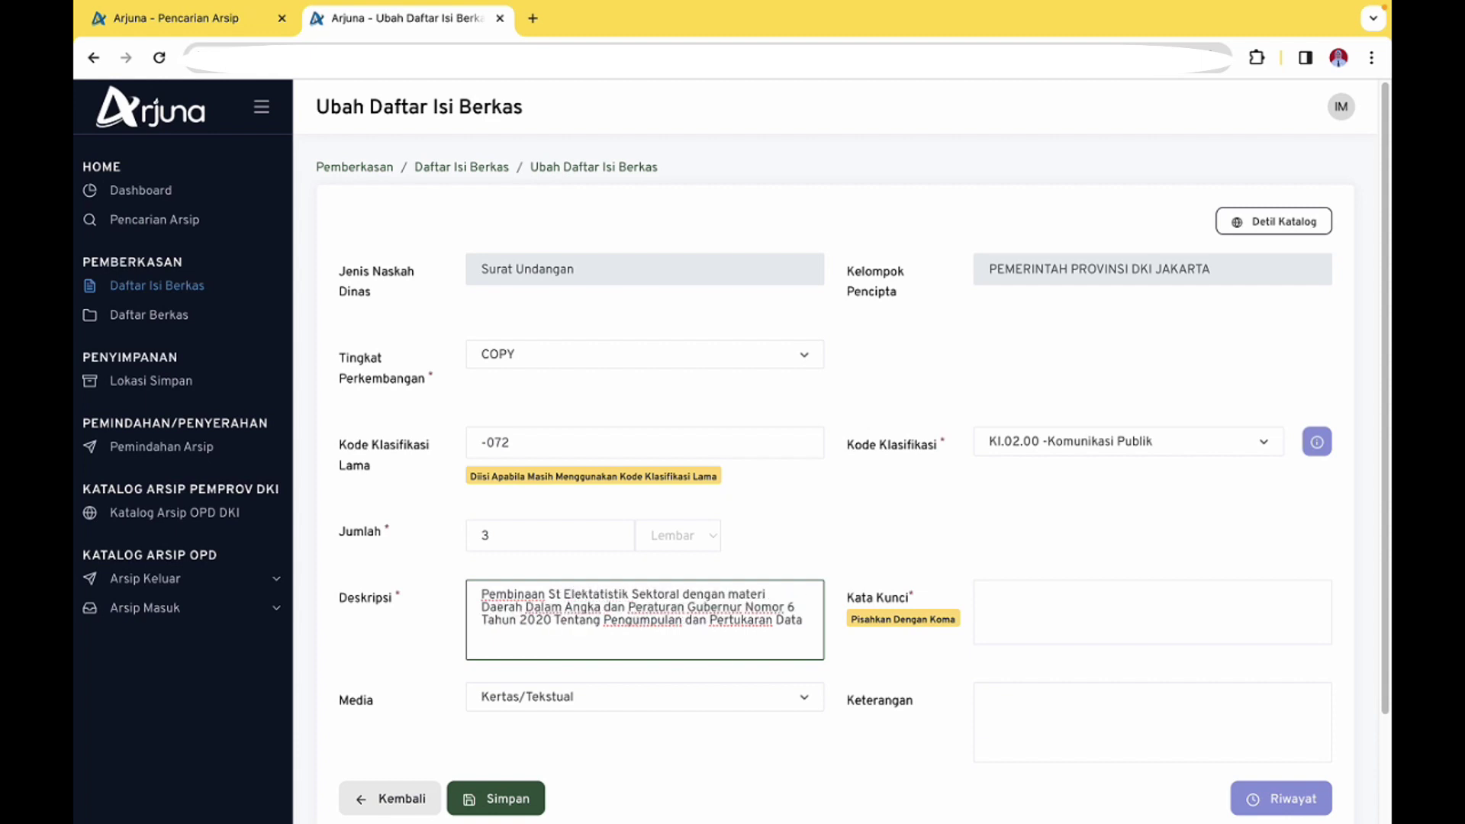
key("BackSpace")
key("BackSpace")
key("BackSpace")
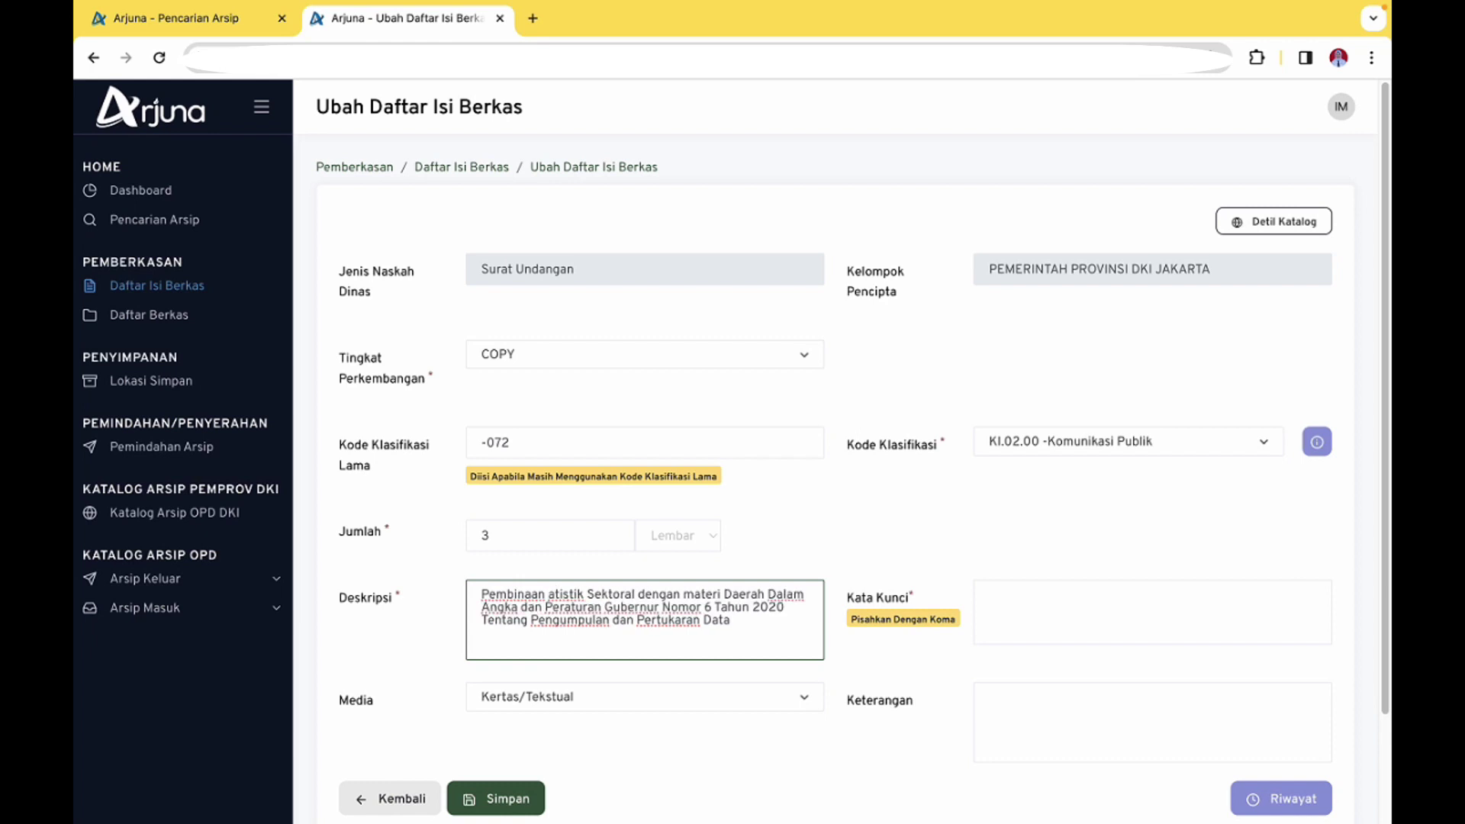
type("St")
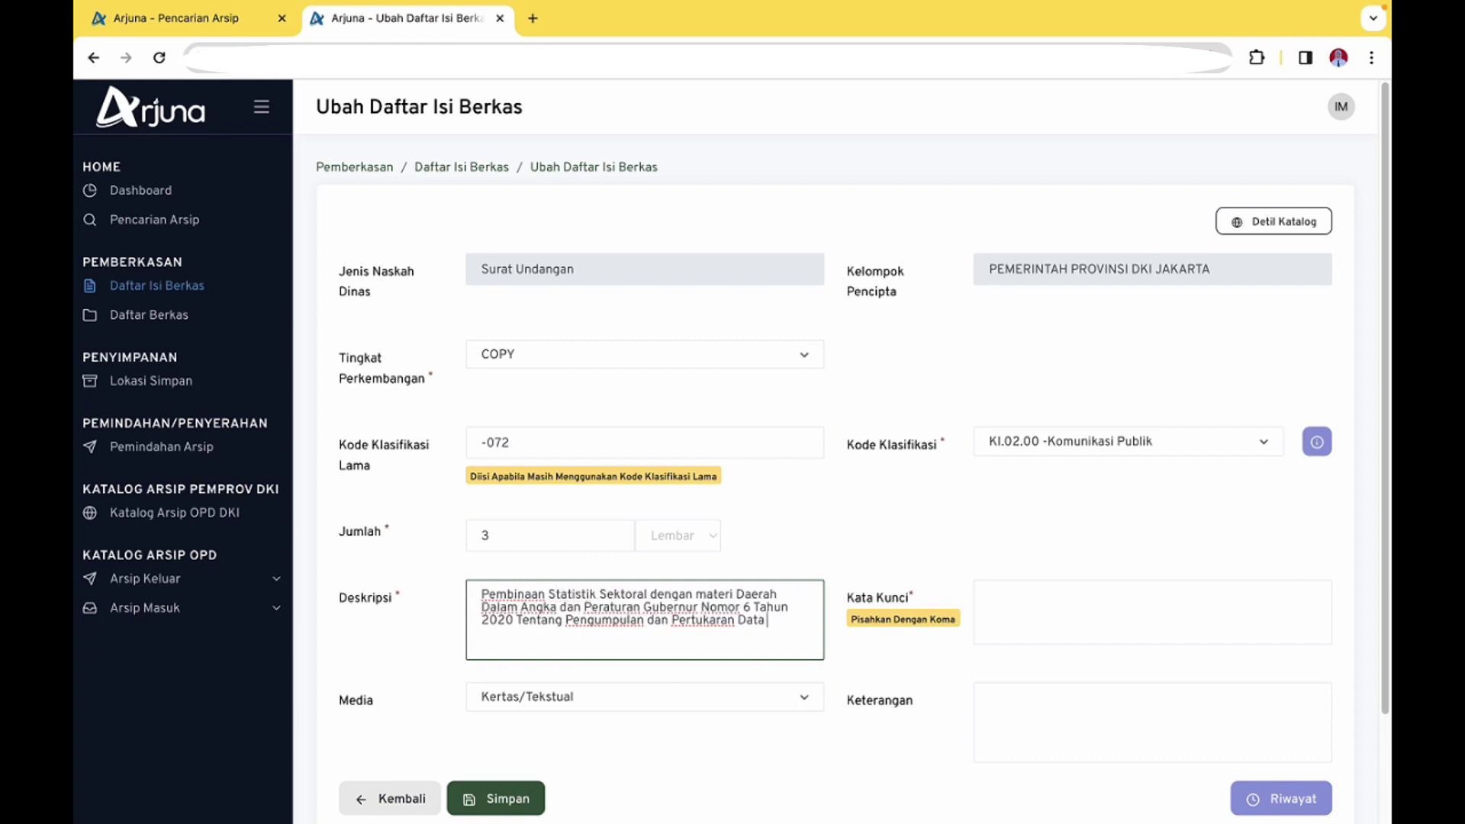
type(" Elektronik di Lingkungan")
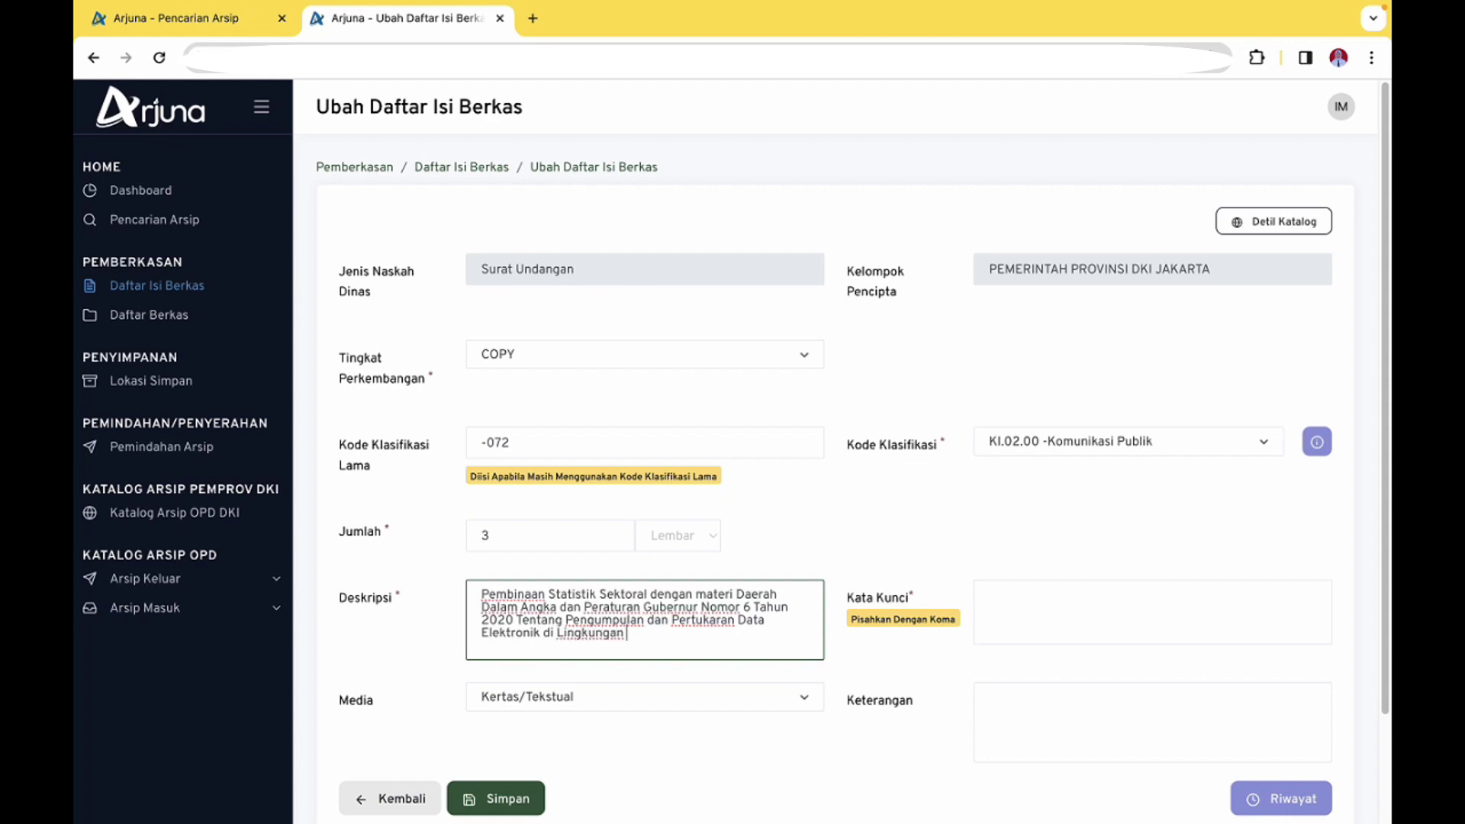
type(" Pemerintah Provinsi DKI Jakarta")
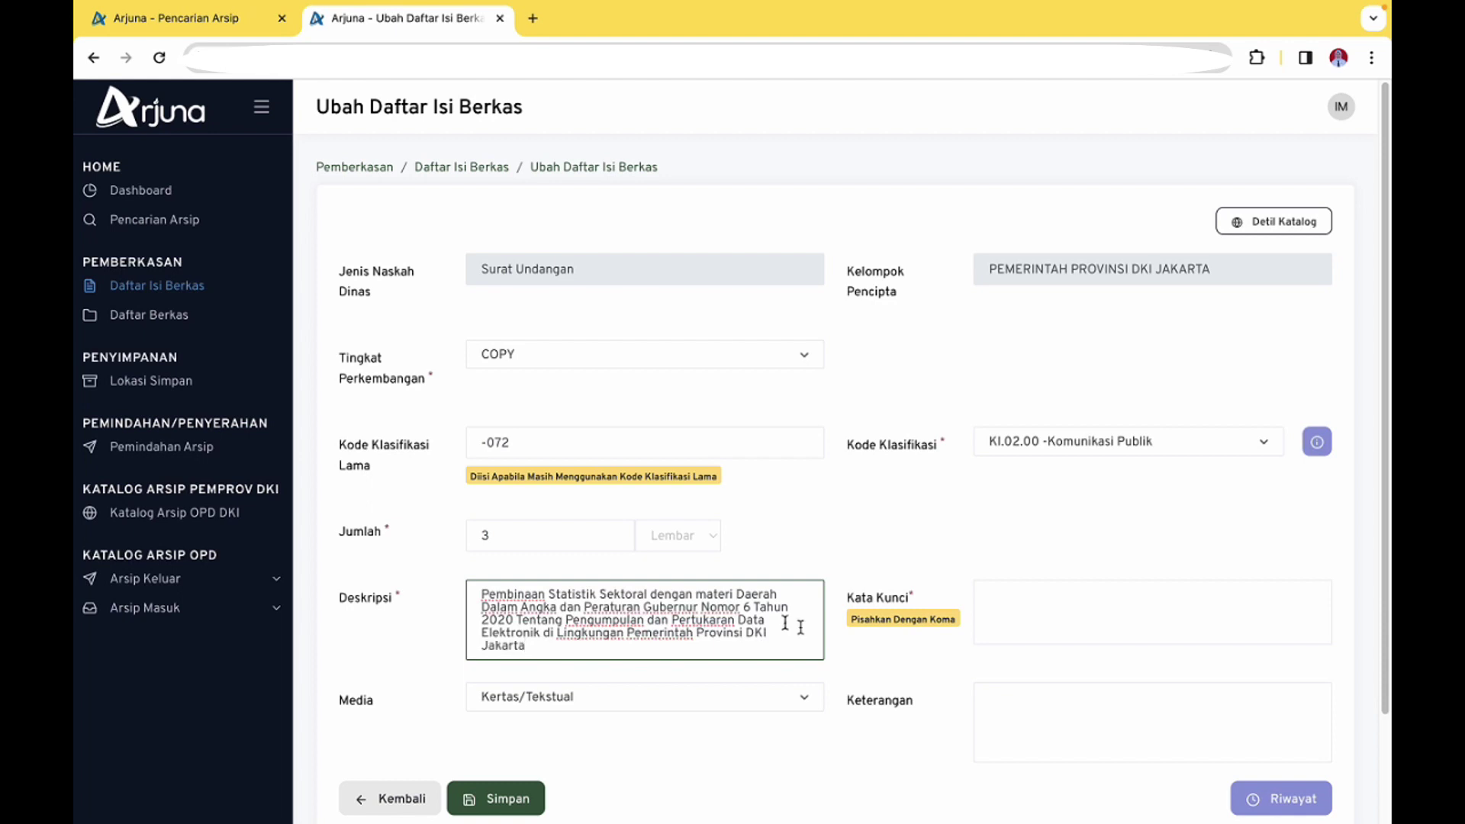
left_click(1138, 620)
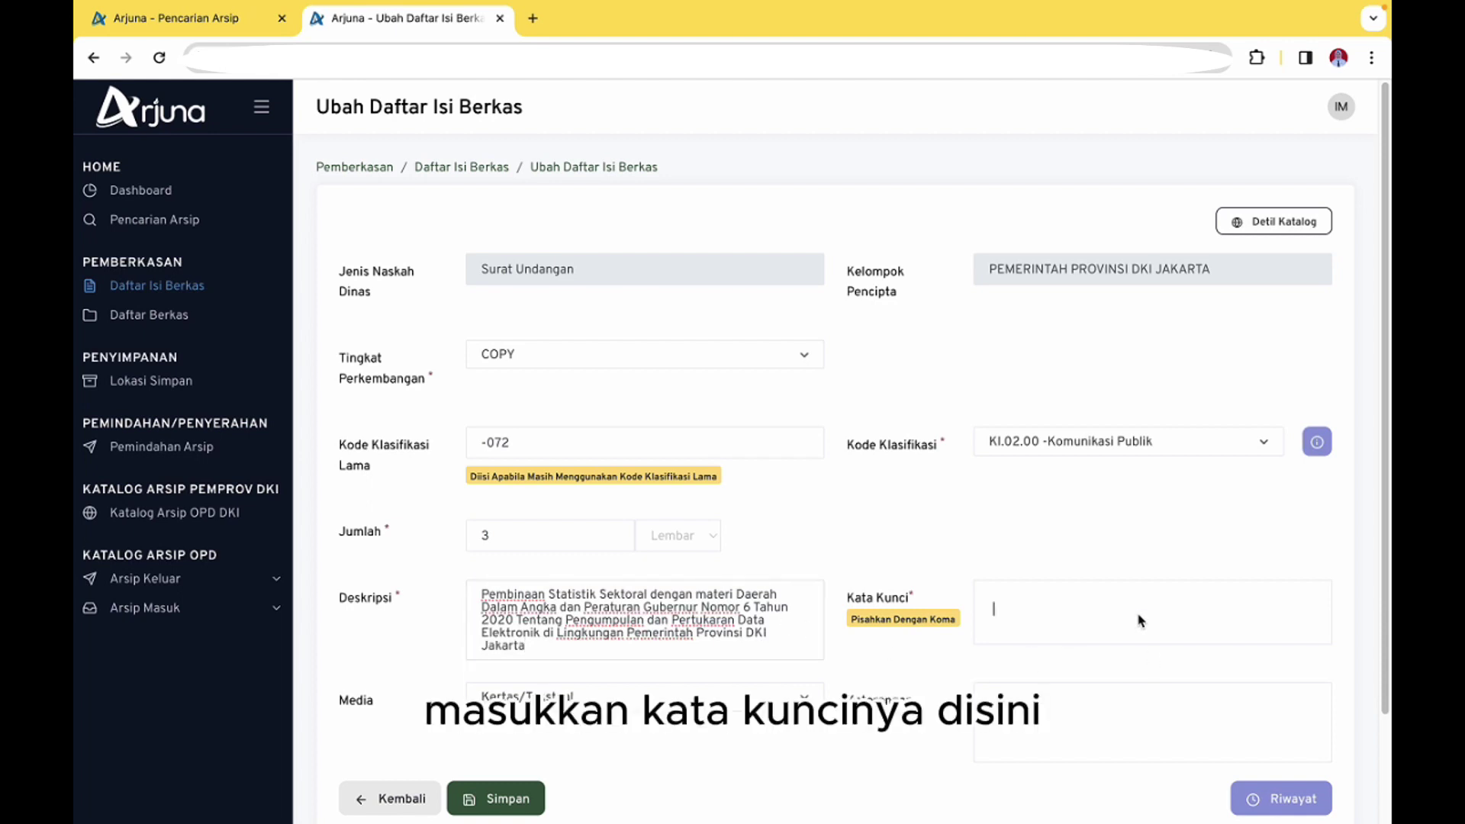
Add keywords pembinaan, statistik, sektoral, data, elektronik, leave Keterangan blank, and save the record
type("pembinaa")
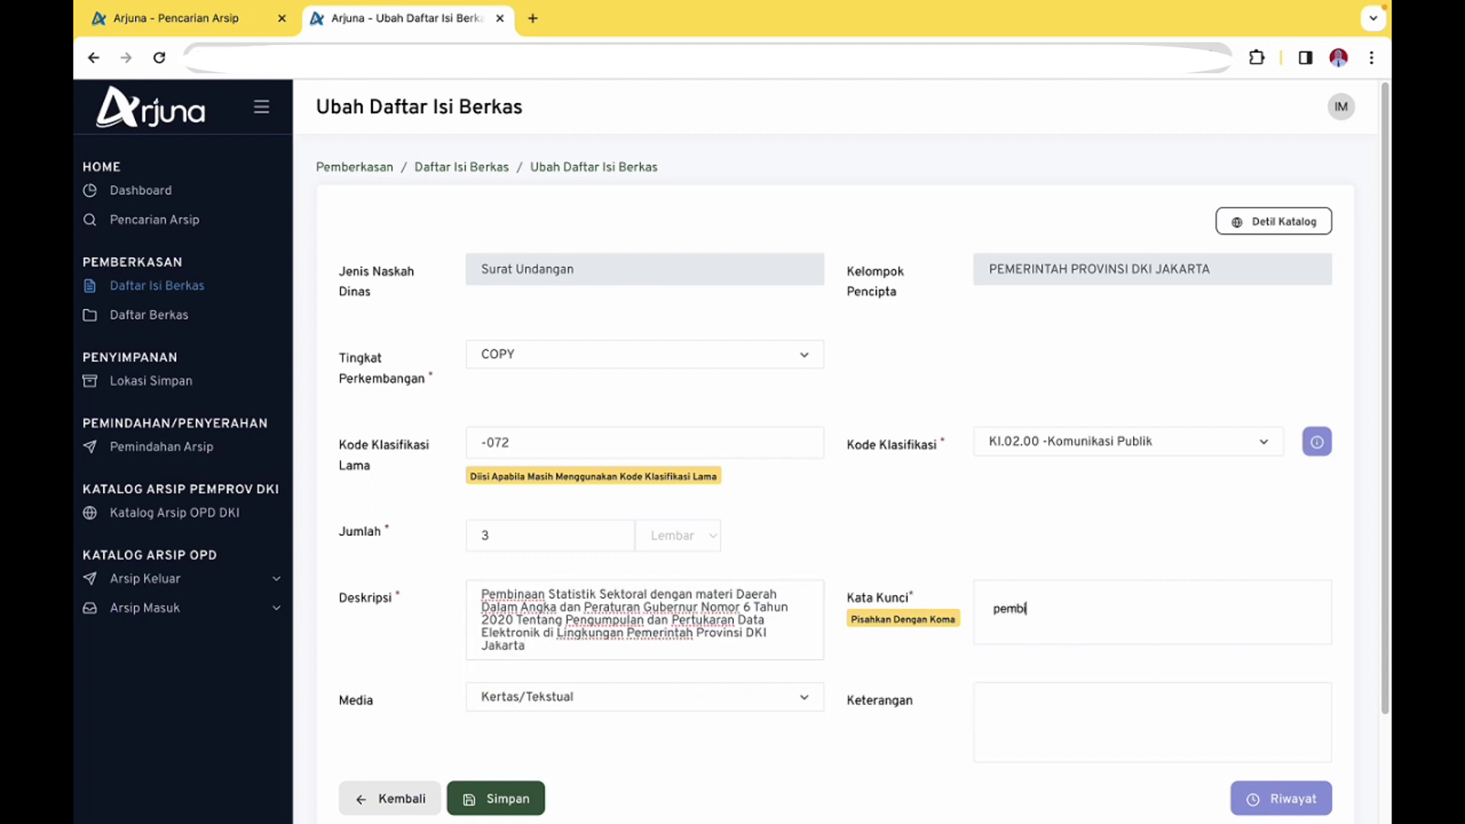
type("n,statistik,")
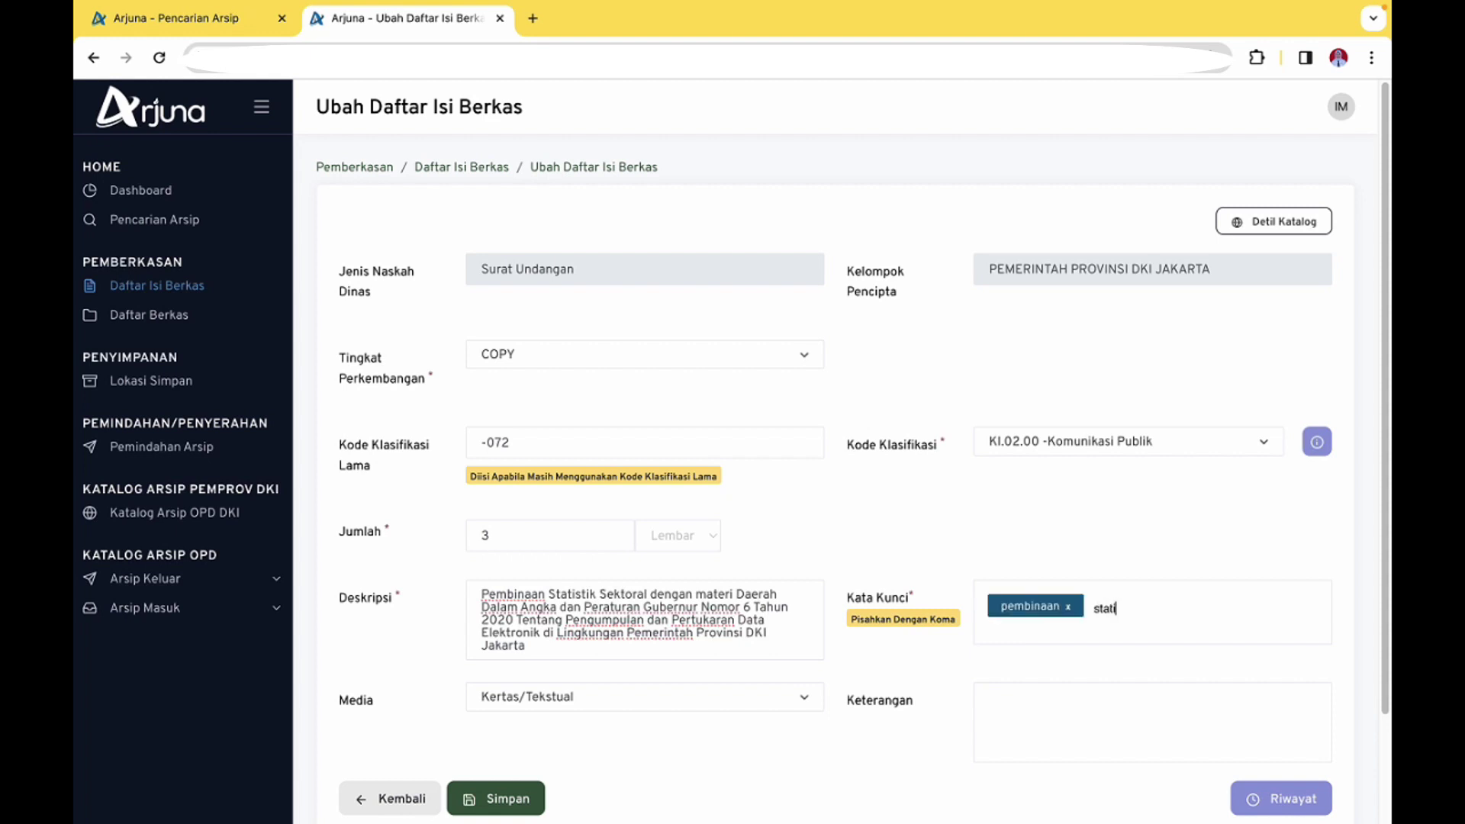
type("sektora")
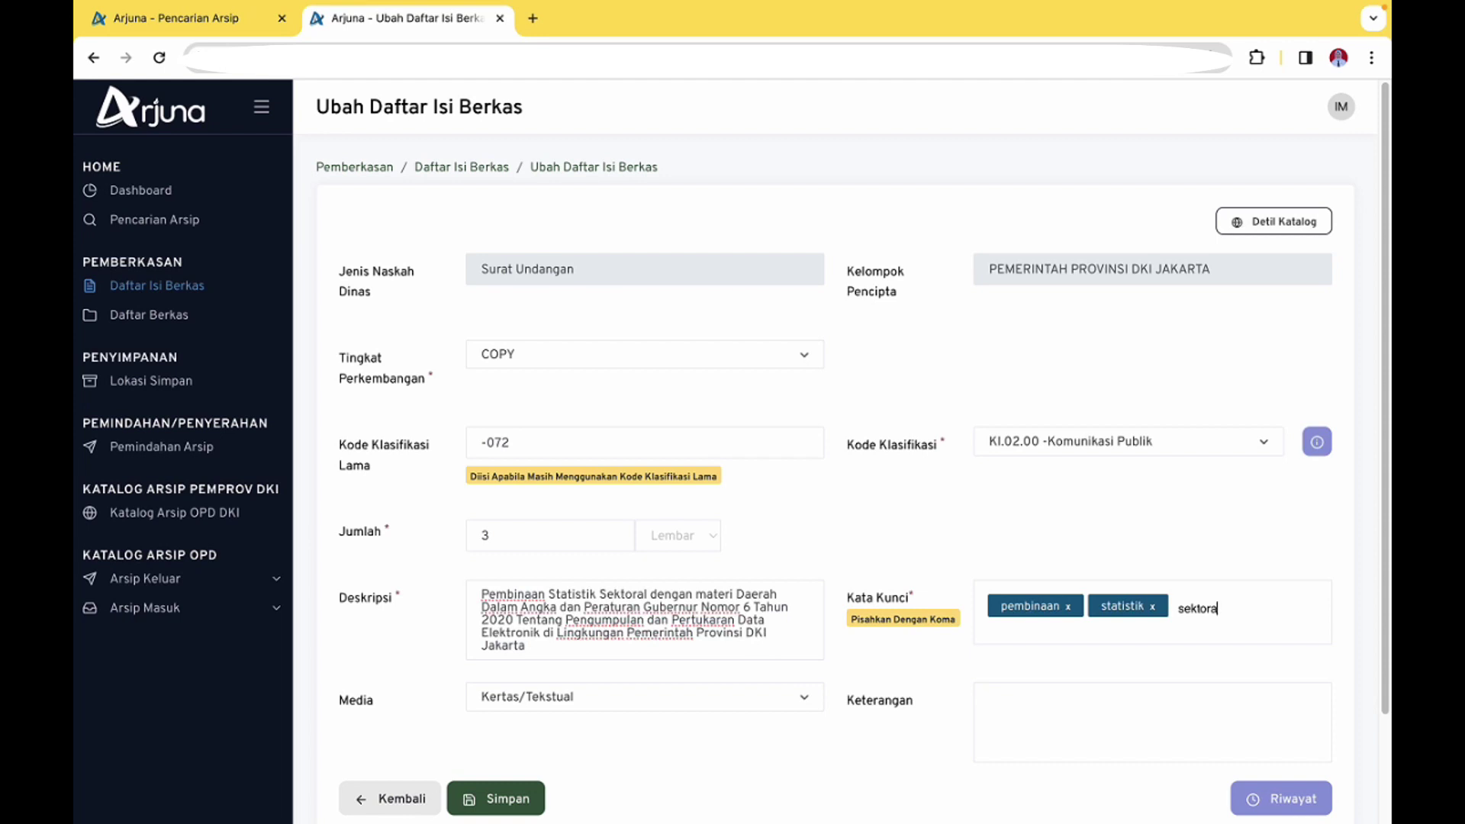
type("n,")
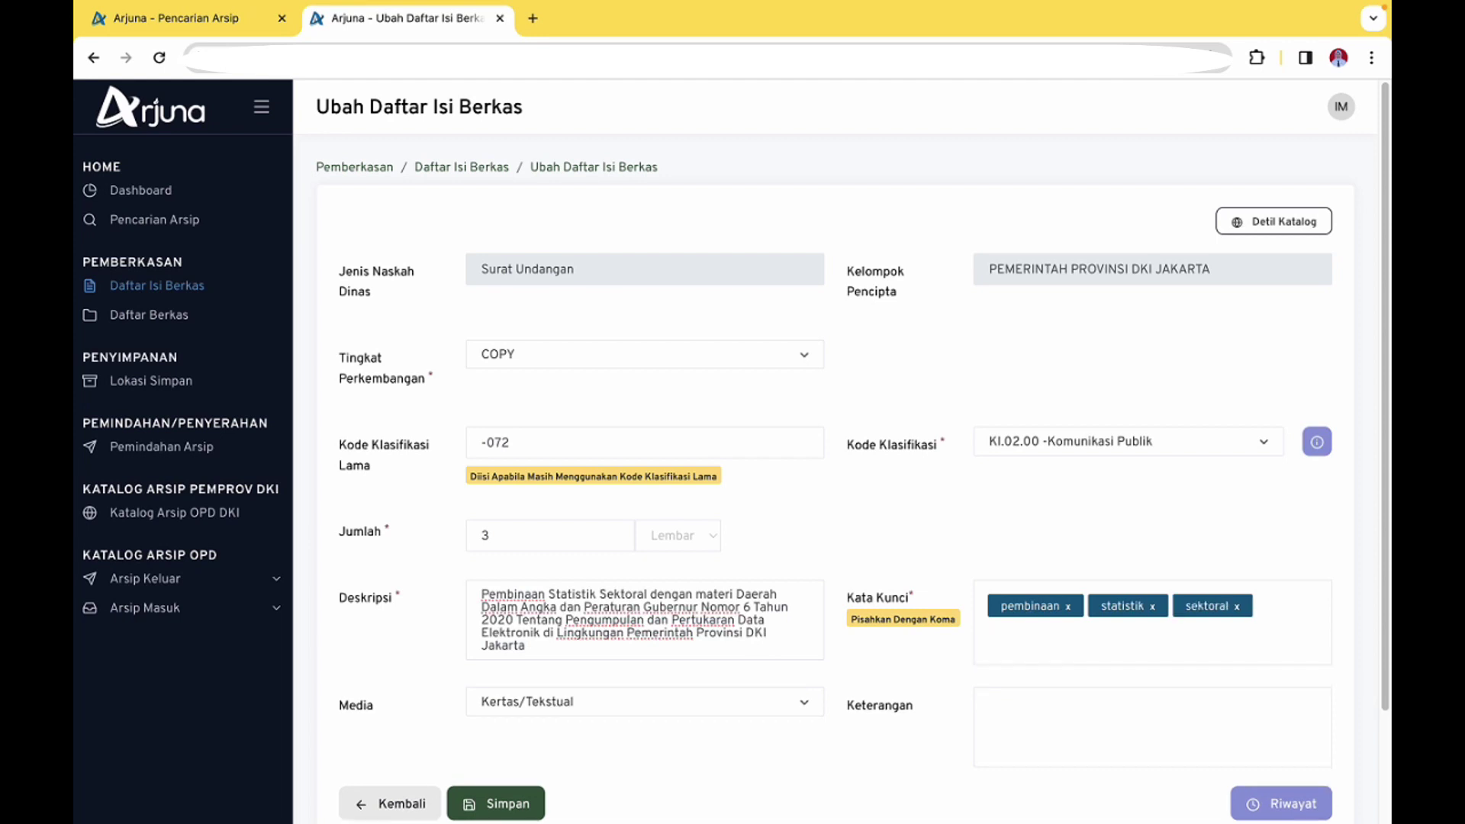
type("pata,e")
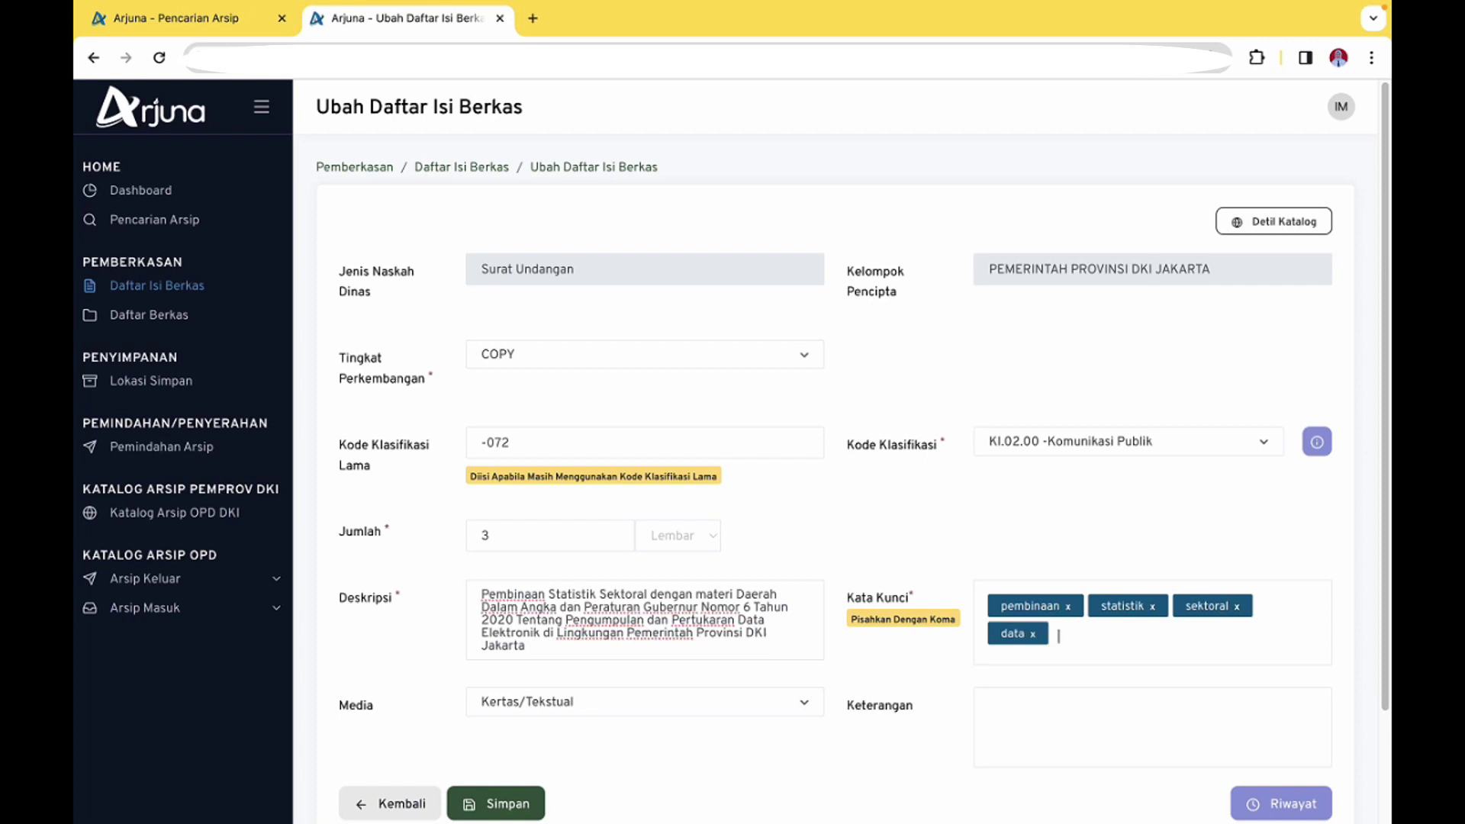
type("lektronik,")
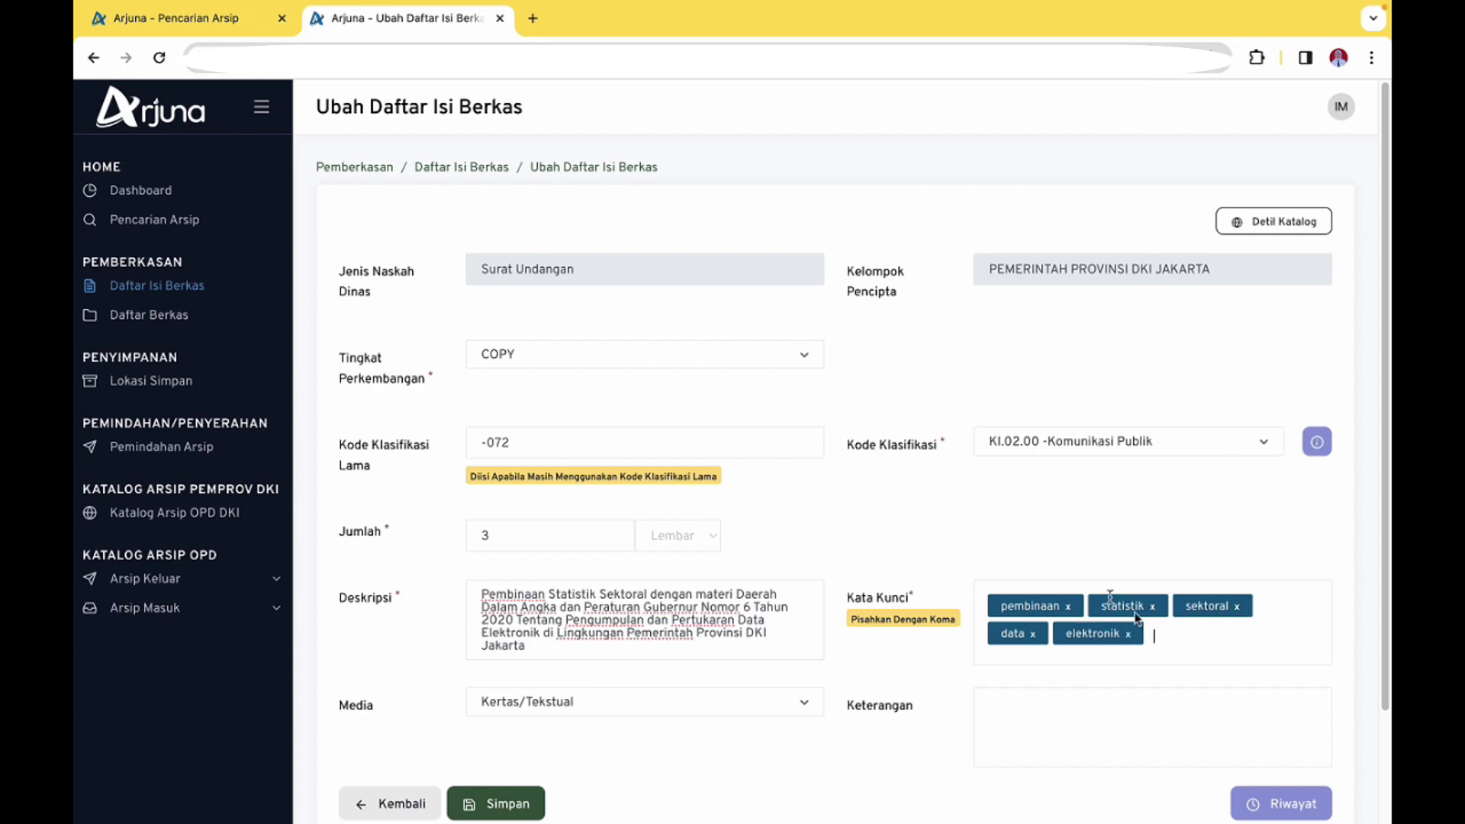
scroll(1058, 476, "down", 2)
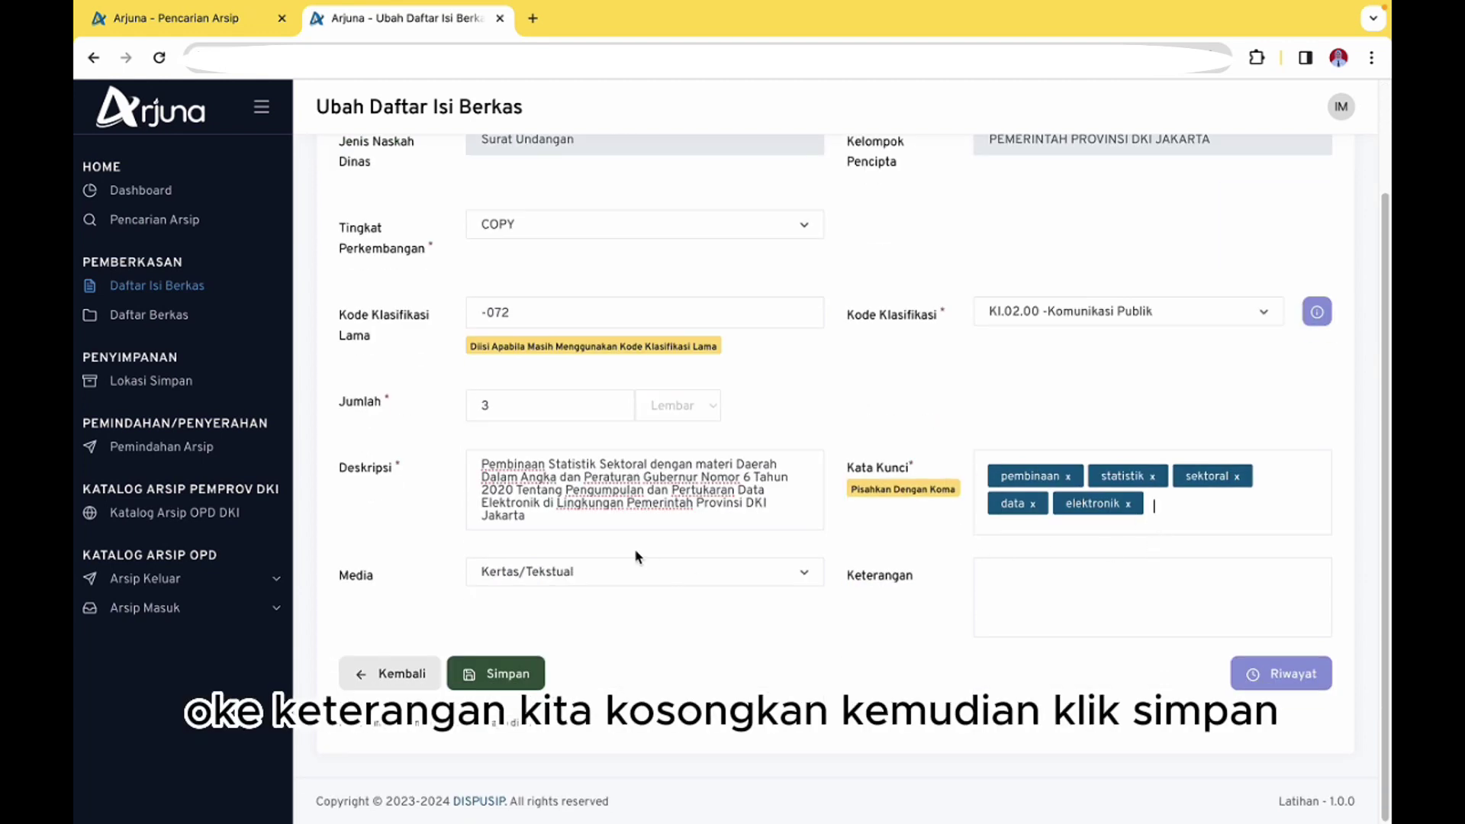
left_click(515, 679)
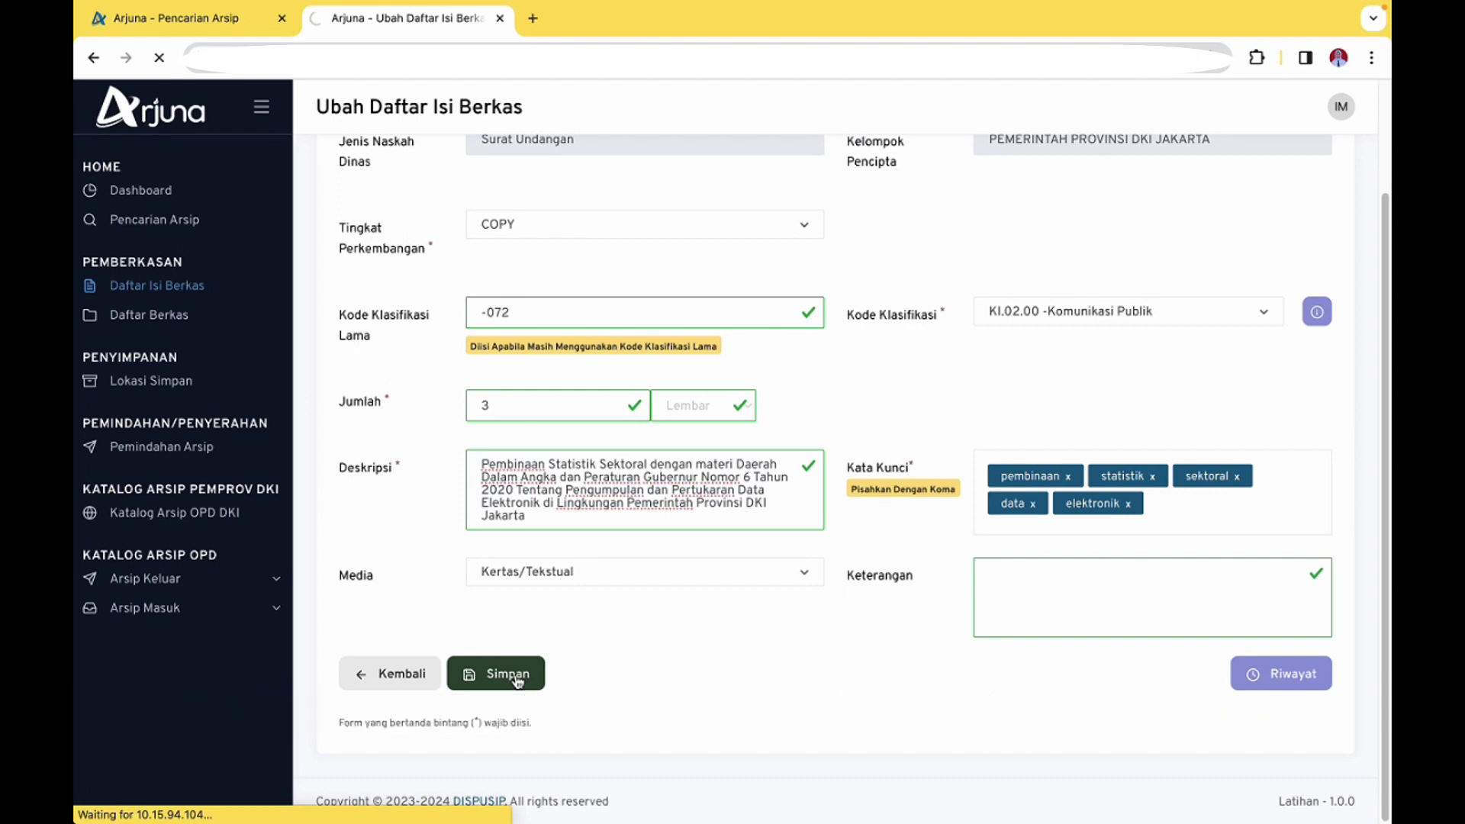
scroll(763, 634, "down", 3)
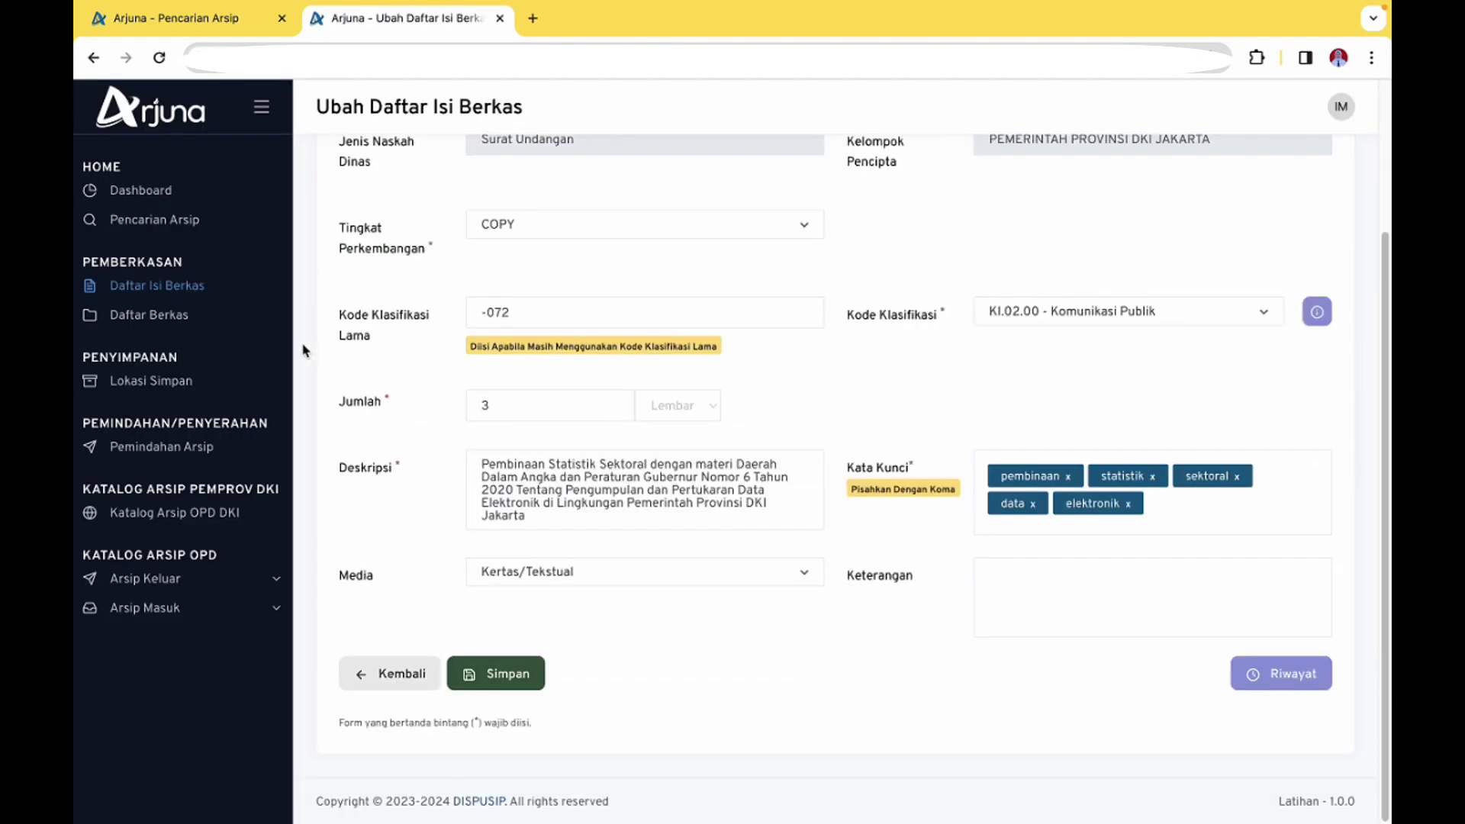
Return to the Daftar Isi Berkas list and close the Pencarian Arsip tab
left_click(396, 671)
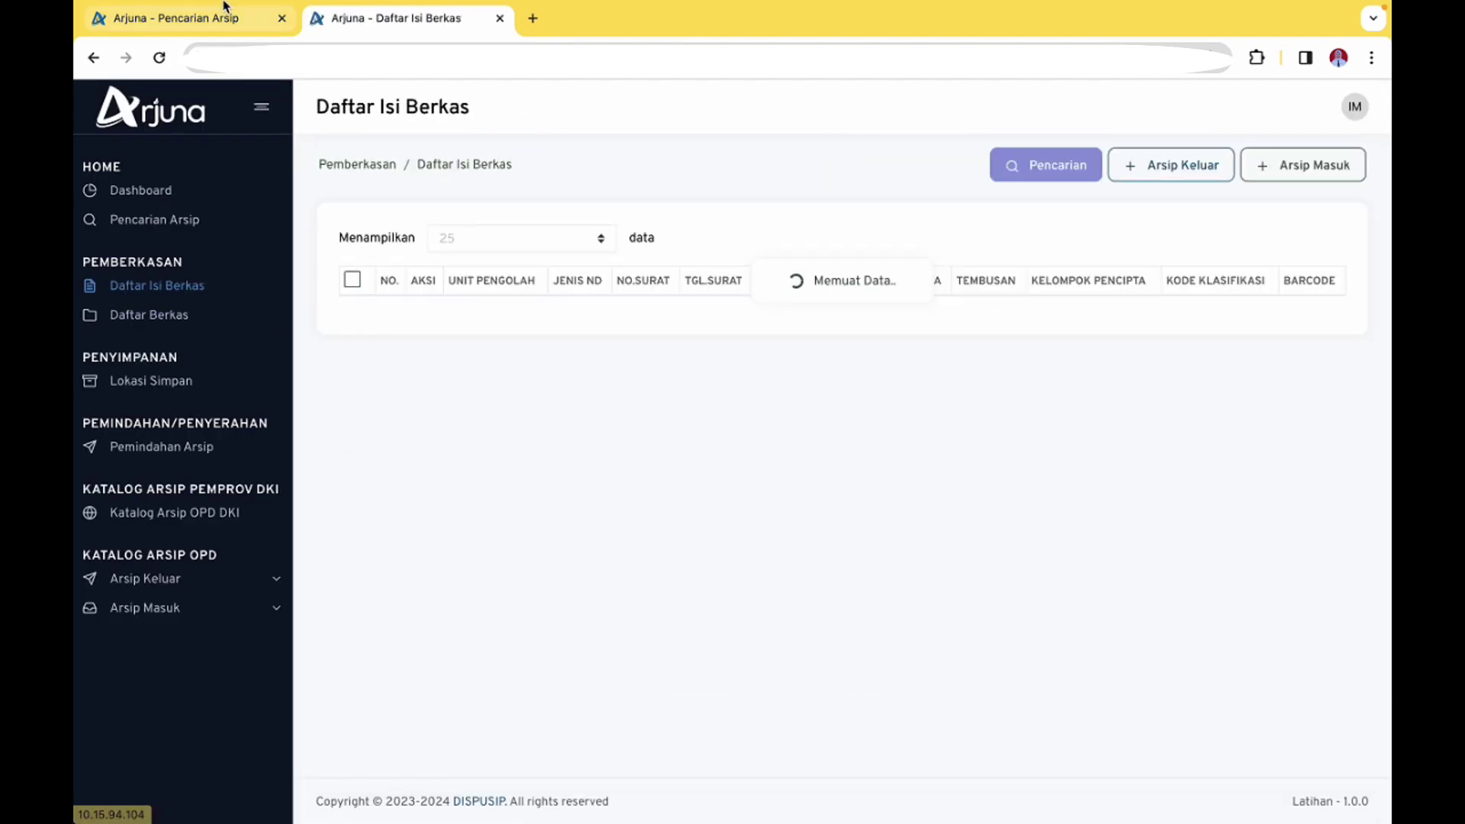
left_click(282, 18)
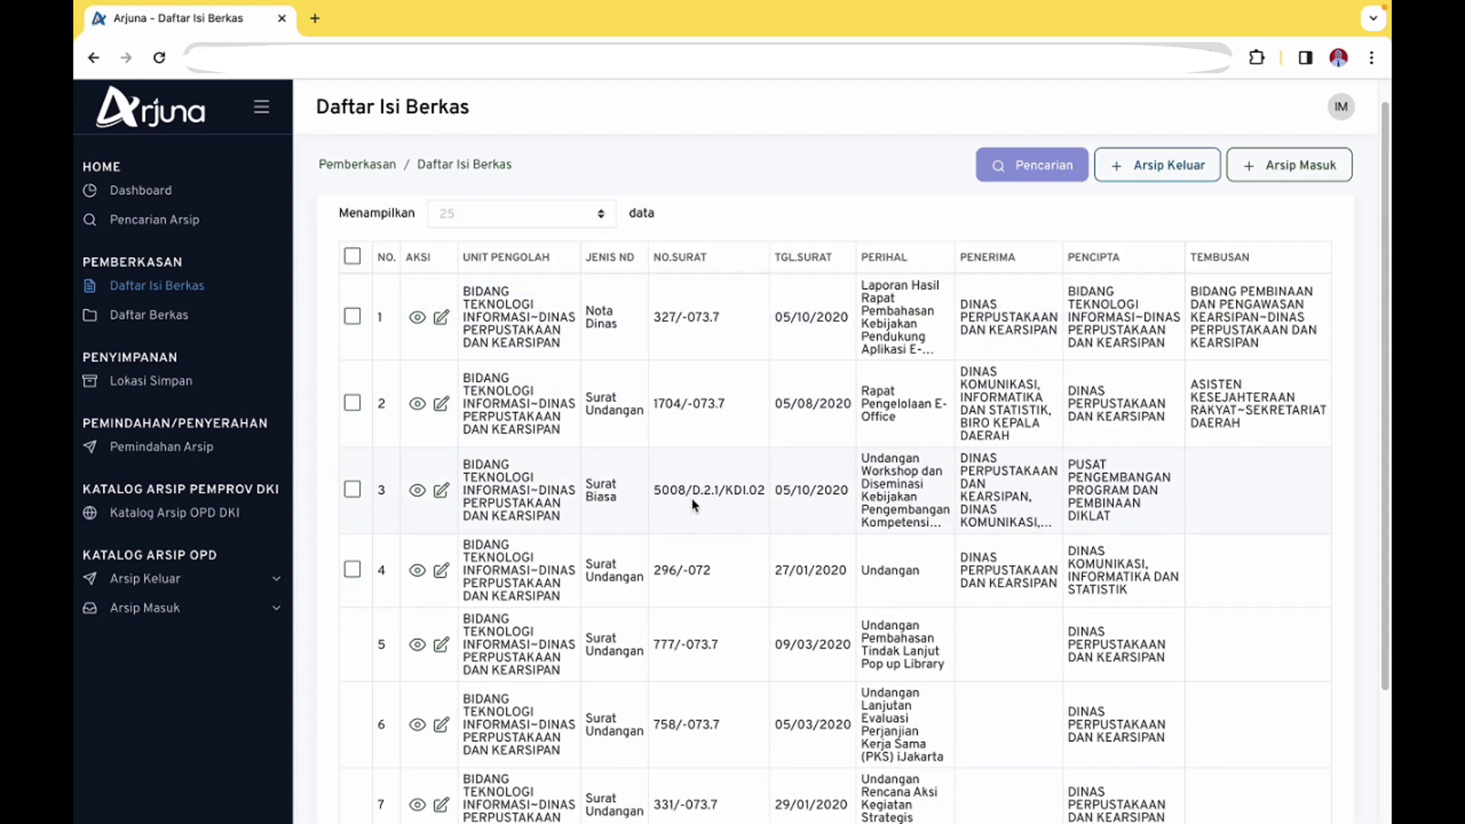
scroll(690, 497, "up", 1)
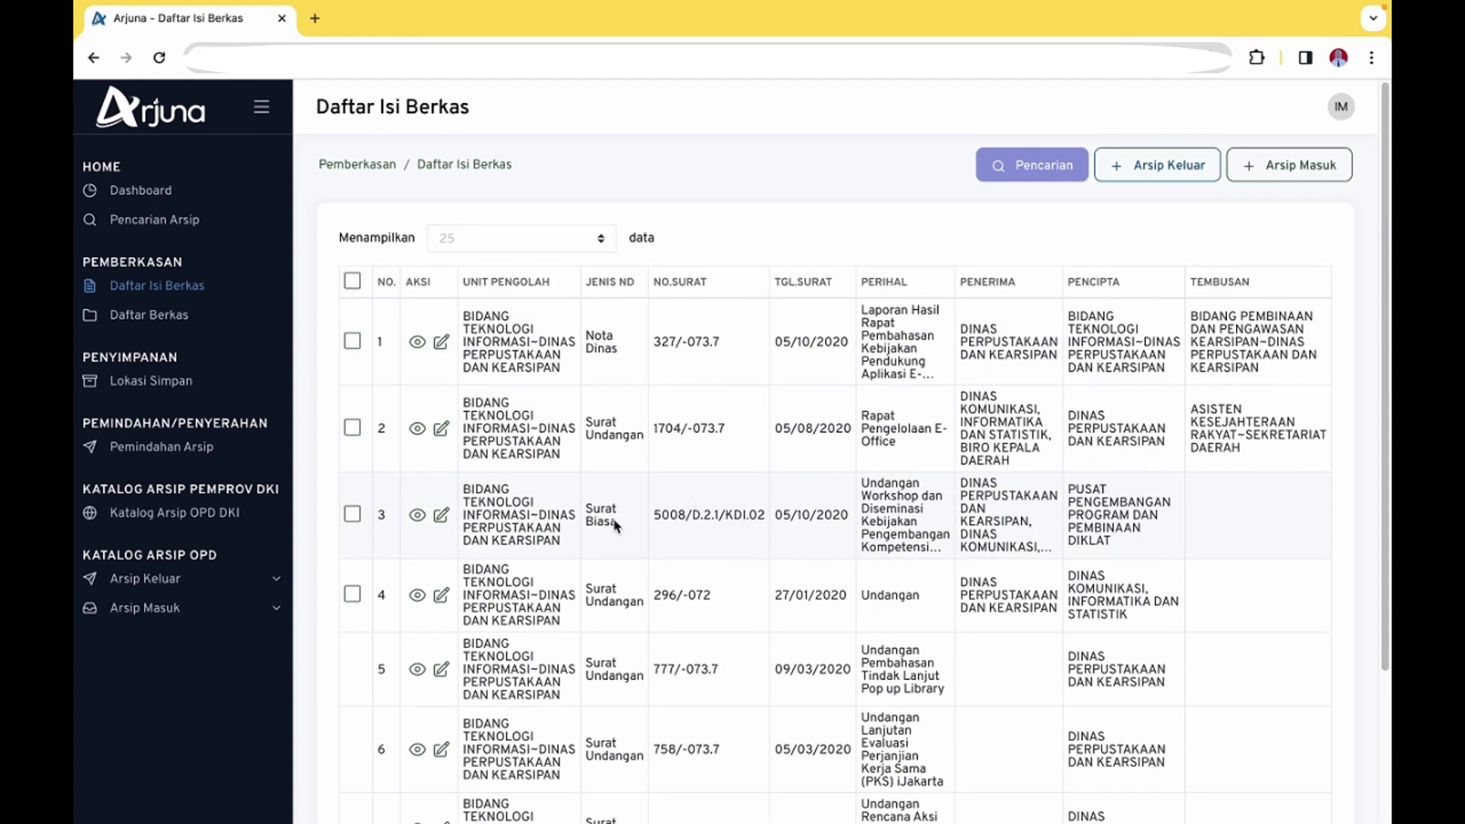
Tick letters 3 and 4 in the Daftar Isi Berkas table for filing
left_click(352, 514)
left_click(352, 597)
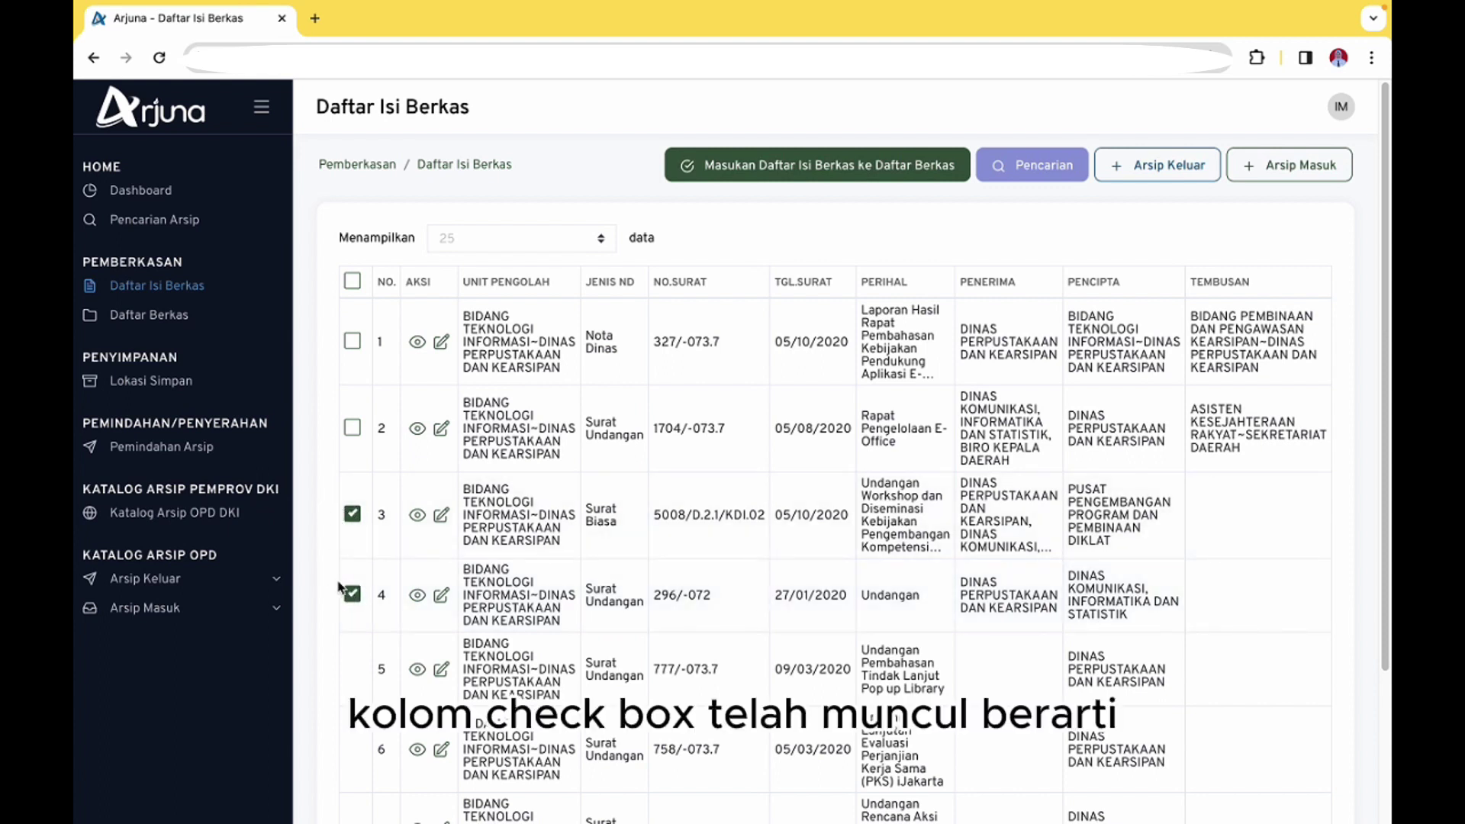
left_click(349, 517)
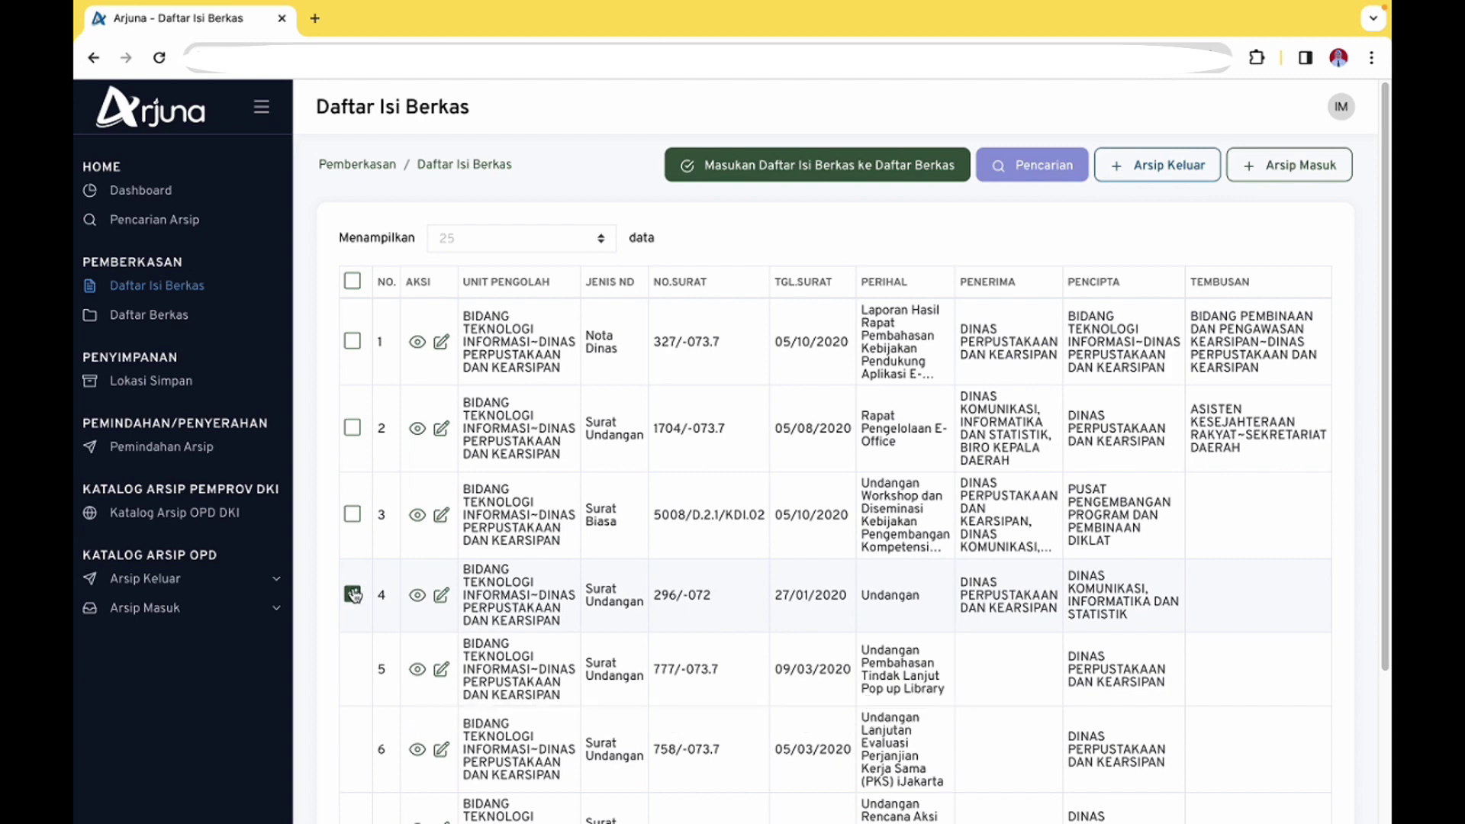
left_click(353, 596)
left_click(352, 516)
left_click(352, 595)
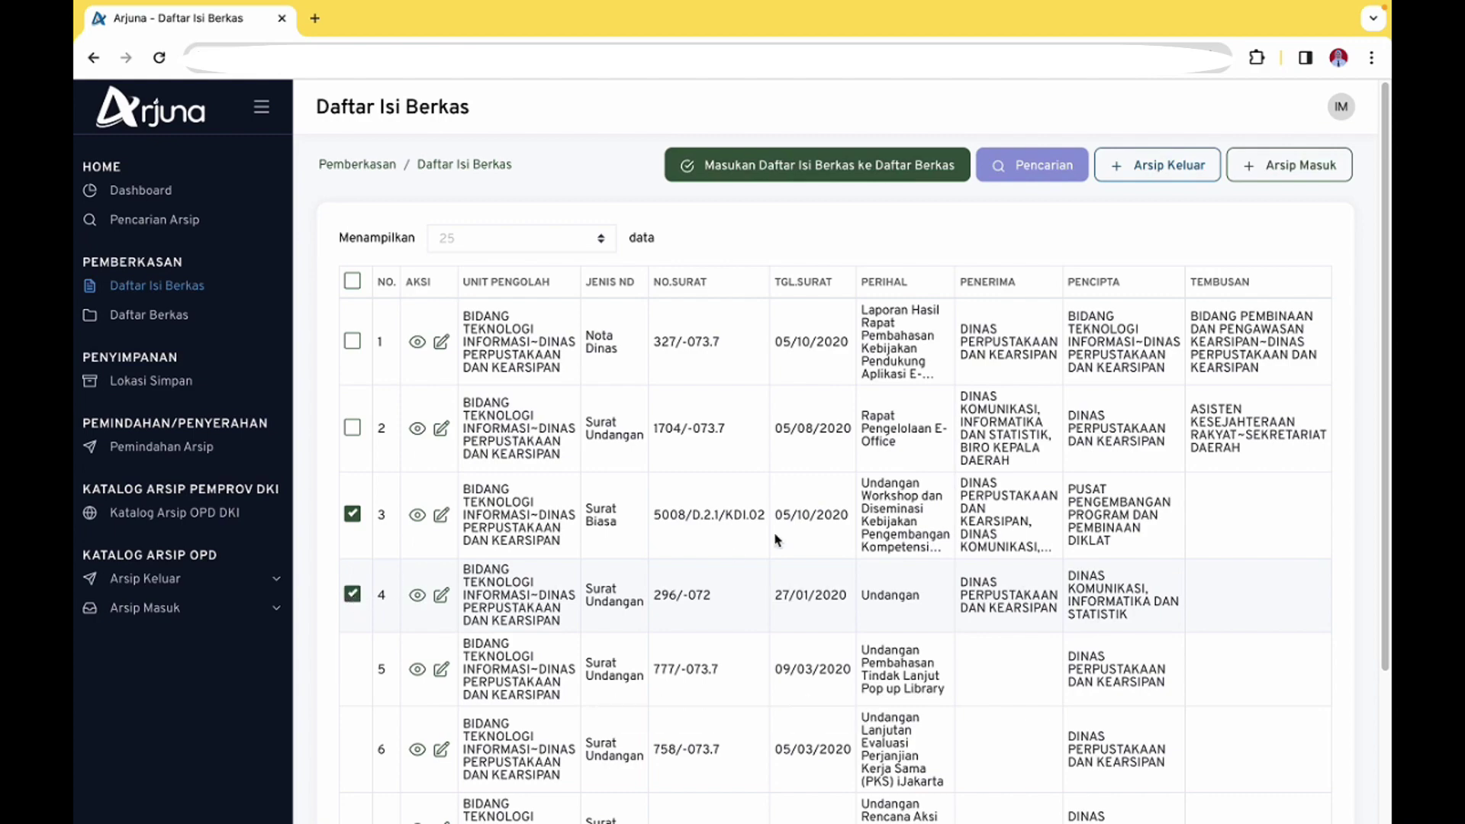